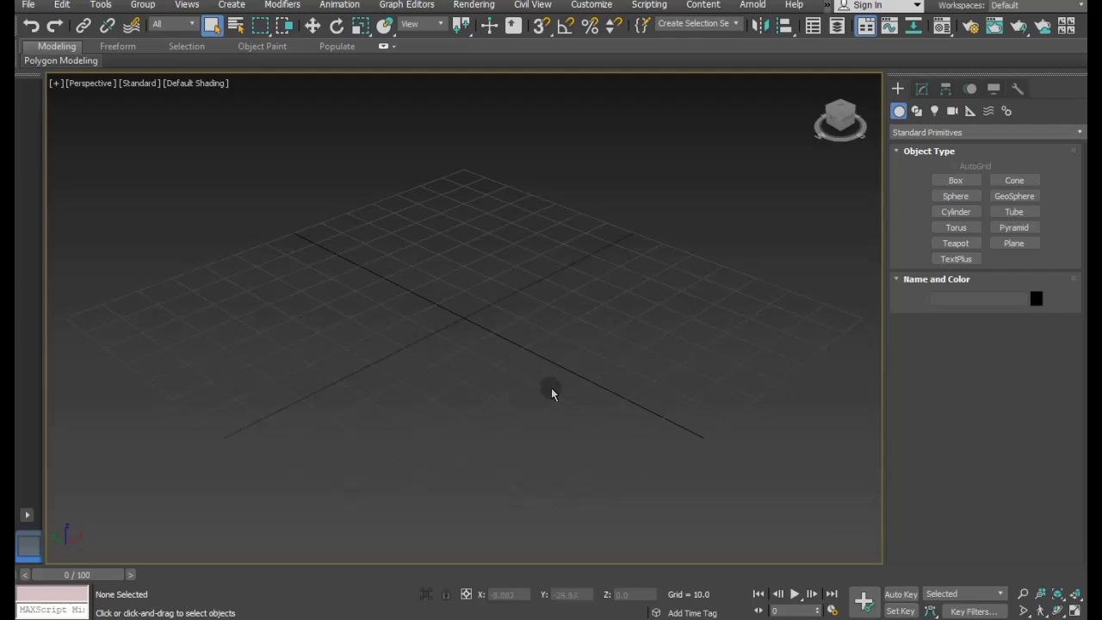
Create a cylinder at the grid origin.
{"action": "middle_click_drag", "start_coordinate": [551, 388], "coordinate": [570, 413]}
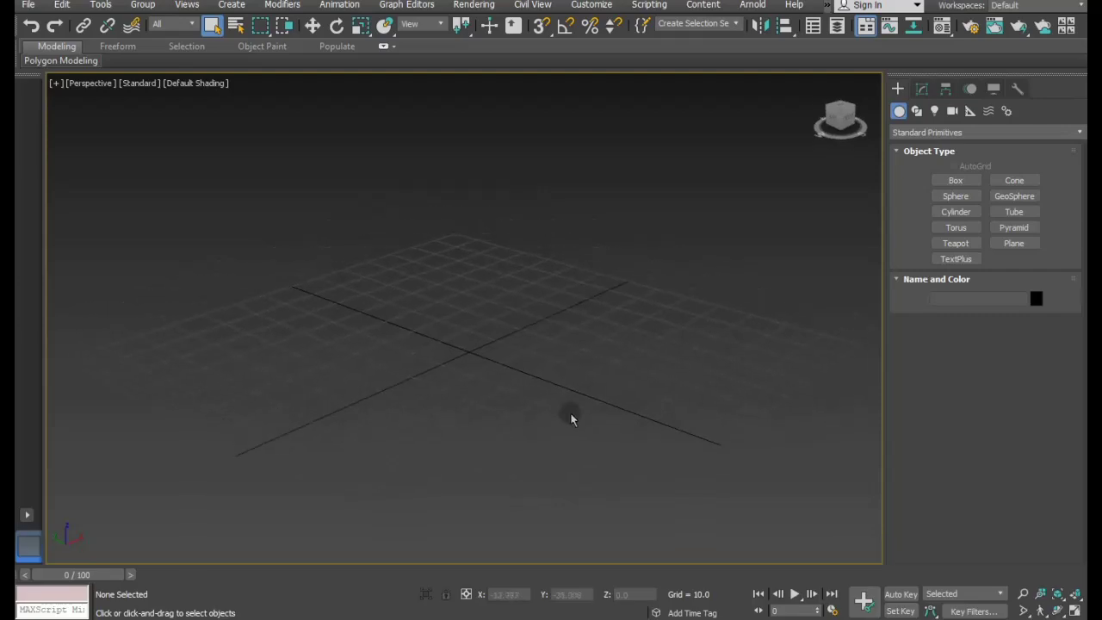
{"action": "left_click", "coordinate": [966, 212]}
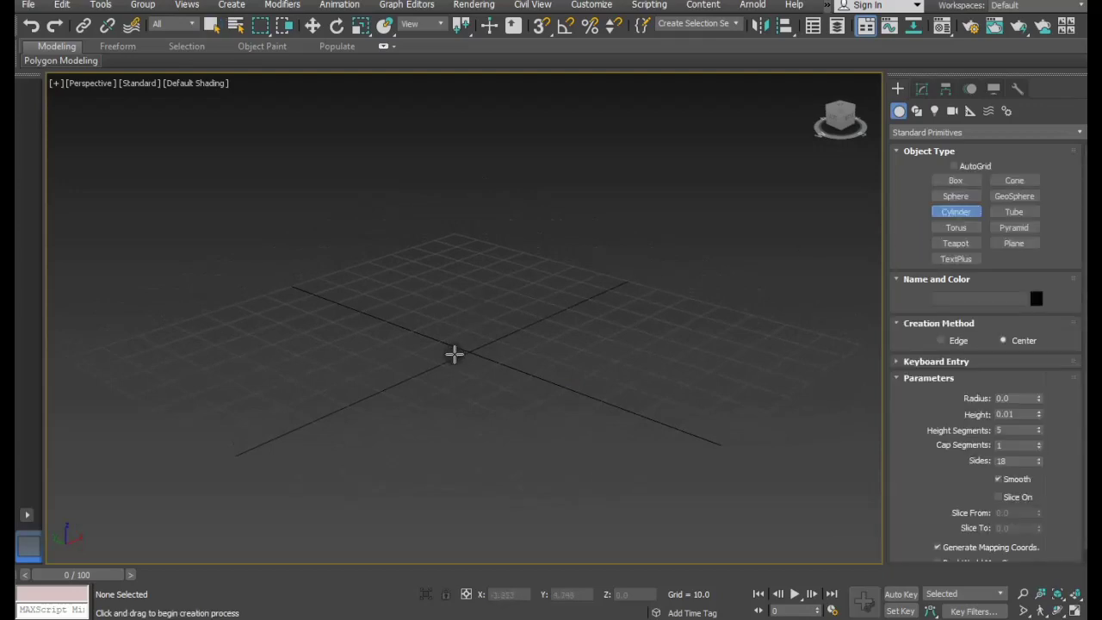
{"action": "middle_click_drag", "start_coordinate": [476, 364], "coordinate": [455, 352]}
{"action": "left_click_drag", "start_coordinate": [455, 352], "coordinate": [494, 368]}
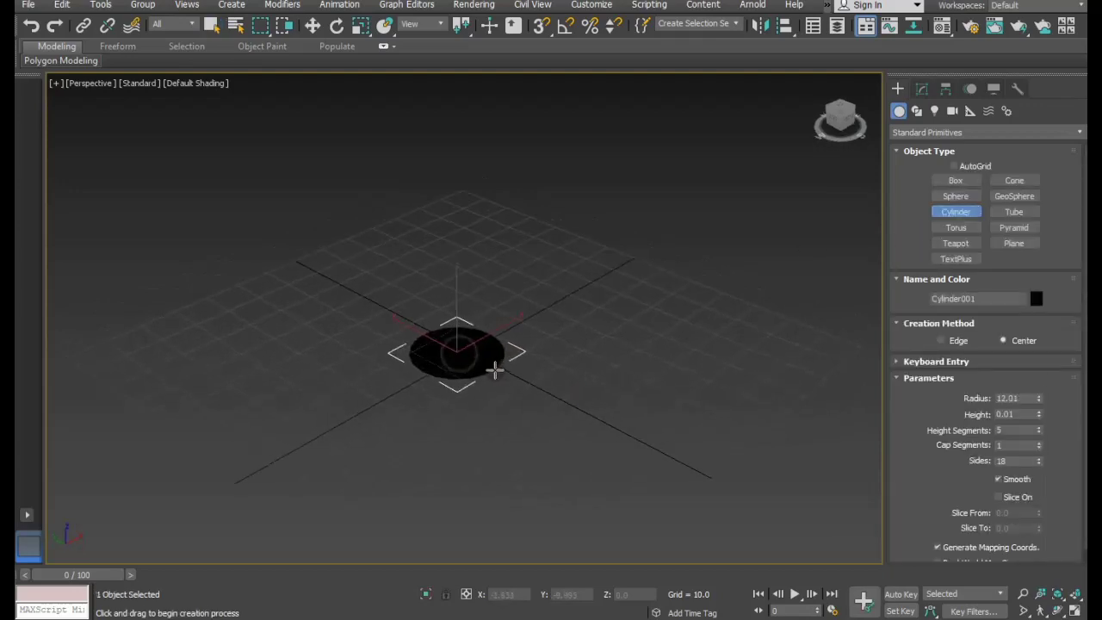
{"action": "left_click", "coordinate": [464, 254]}
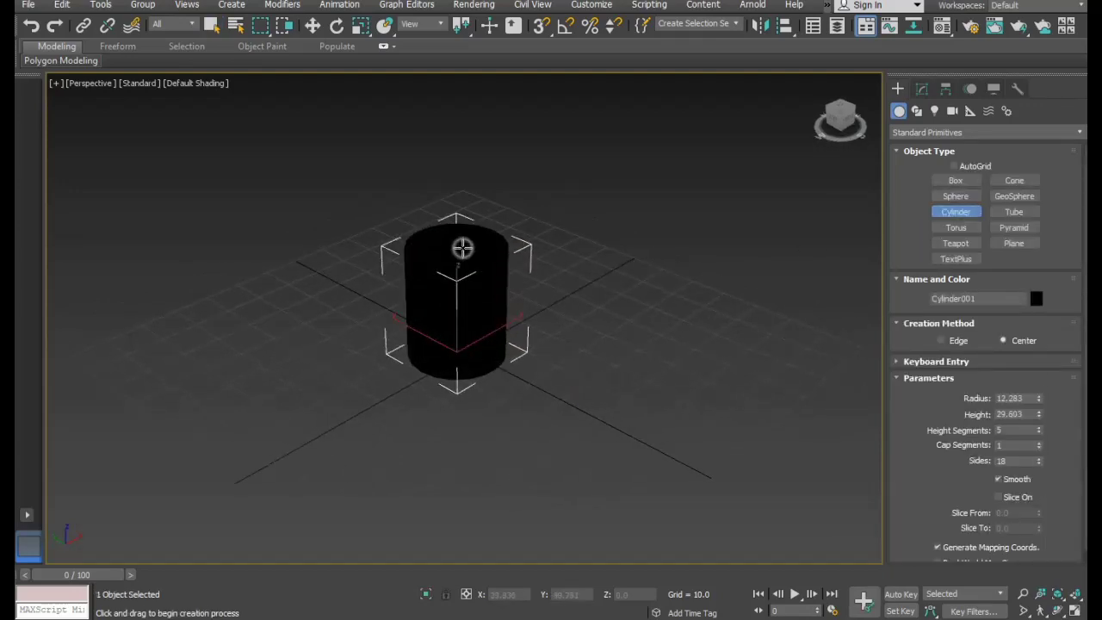
{"action": "right_click", "coordinate": [463, 254]}
Set the viewport shading to Edged Faces.
{"action": "left_click", "coordinate": [312, 25]}
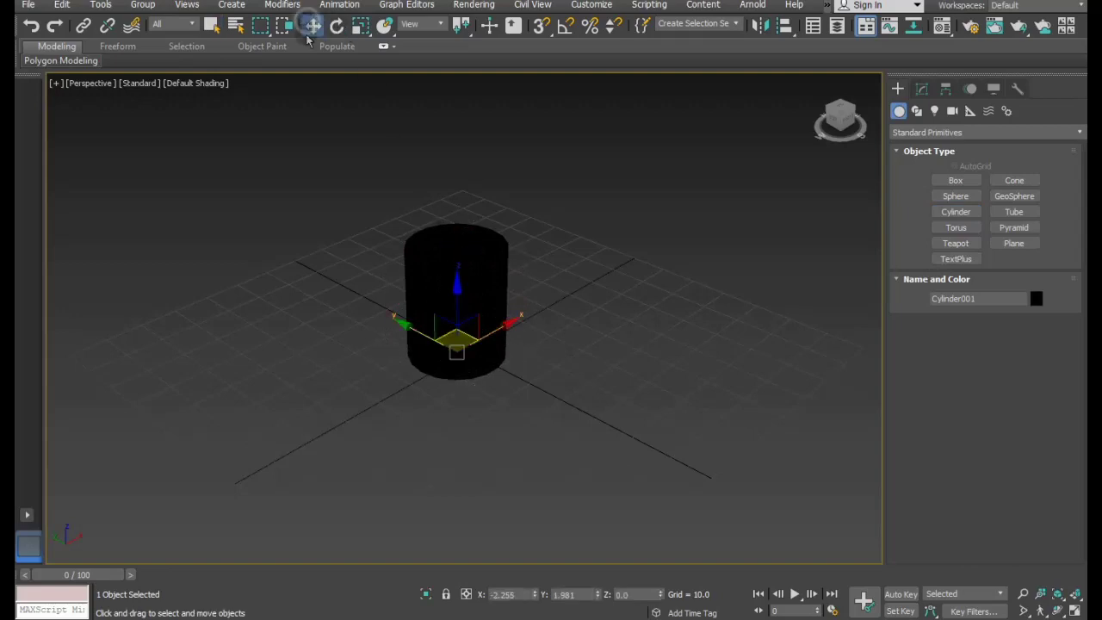
{"action": "left_click", "coordinate": [225, 83]}
{"action": "left_click", "coordinate": [263, 234]}
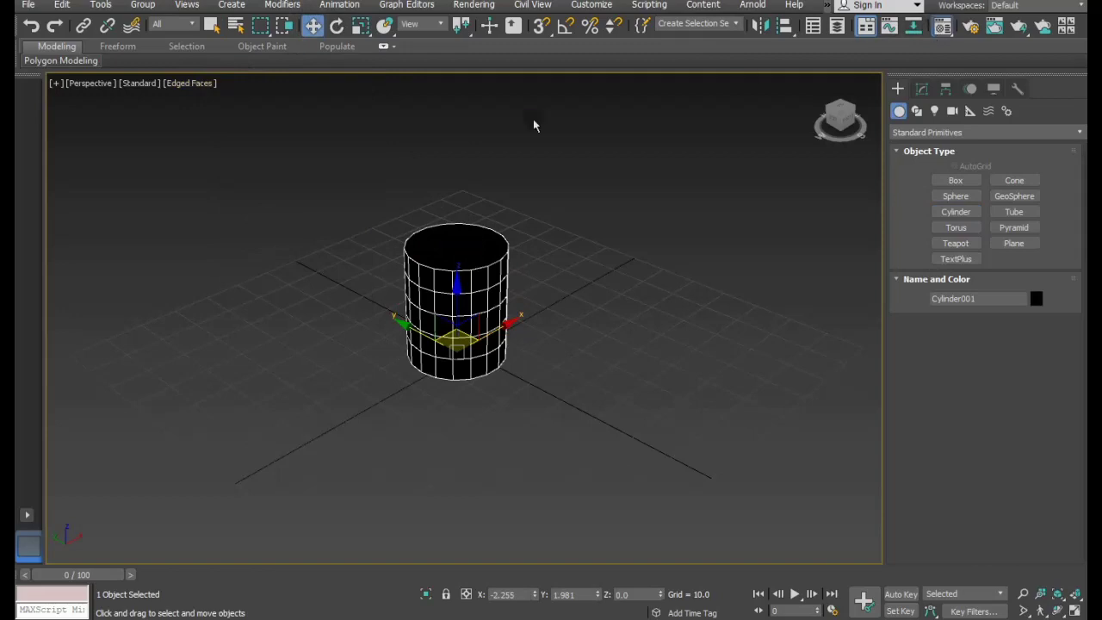
Assign the grey default material to the cylinder from the Material Editor.
{"action": "key", "text": "m"}
{"action": "left_click", "coordinate": [71, 214]}
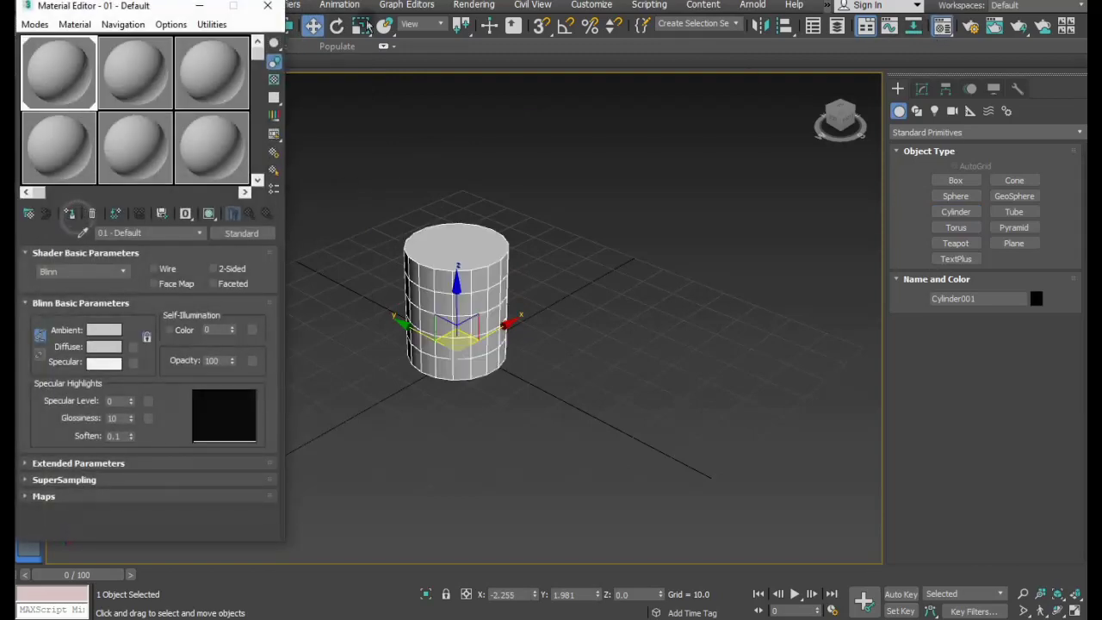
{"action": "left_click", "coordinate": [266, 5]}
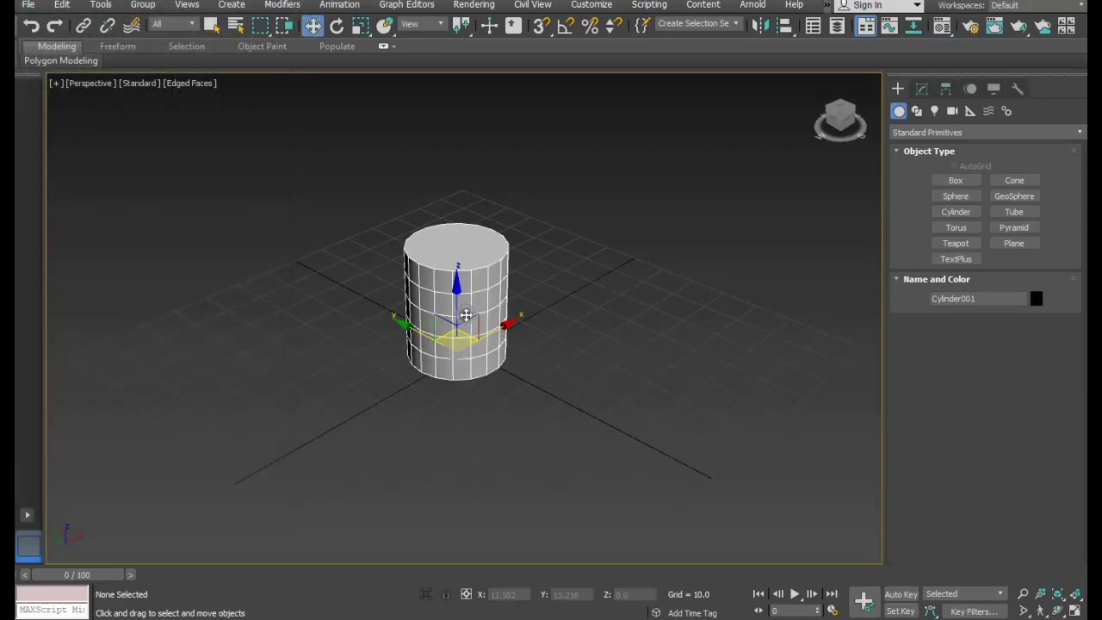
Set the cylinder to radius 7.441, height 27.462, 1 height segment and 26 sides.
{"action": "left_click", "coordinate": [921, 88]}
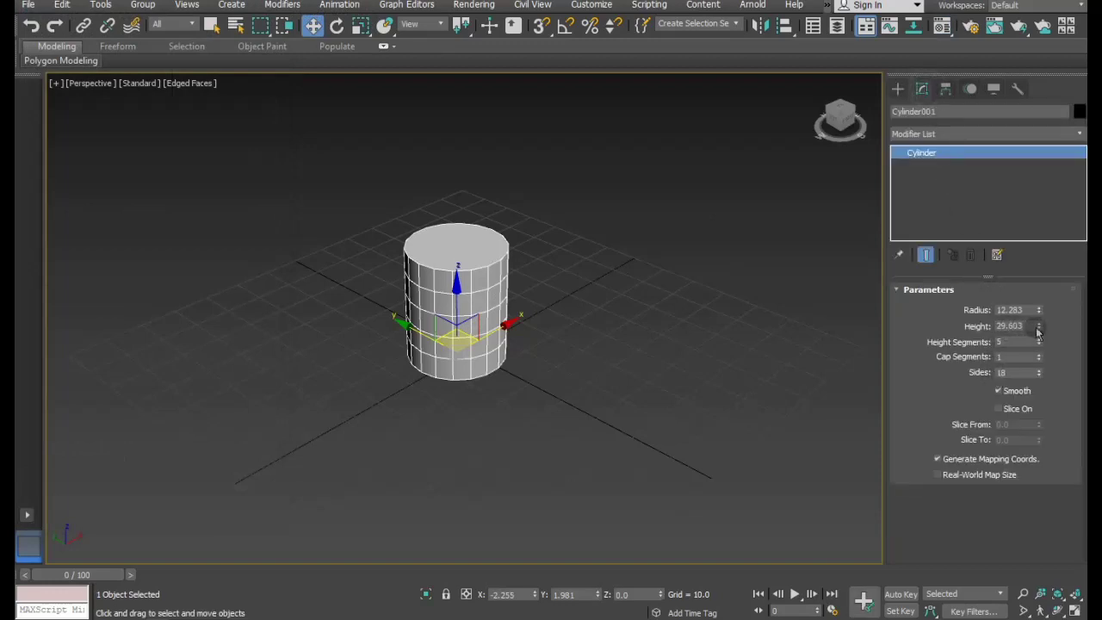
{"action": "left_click_drag", "start_coordinate": [1039, 332], "coordinate": [1034, 298]}
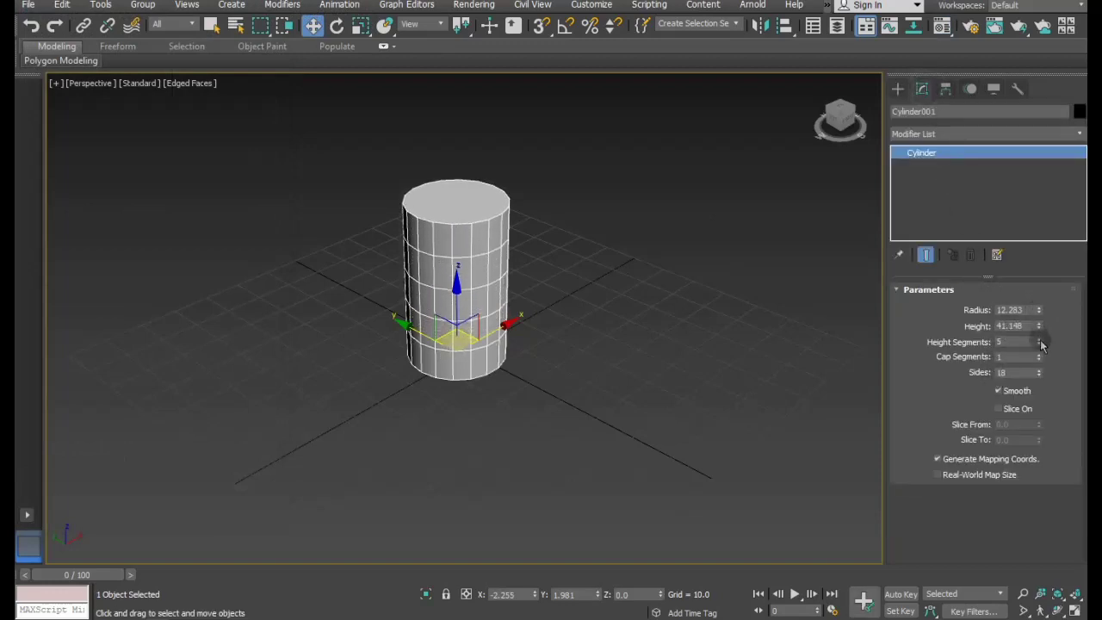
{"action": "left_click_drag", "start_coordinate": [1042, 344], "coordinate": [1039, 366]}
{"action": "middle_click_drag", "start_coordinate": [587, 363], "coordinate": [595, 350], "text": "alt"}
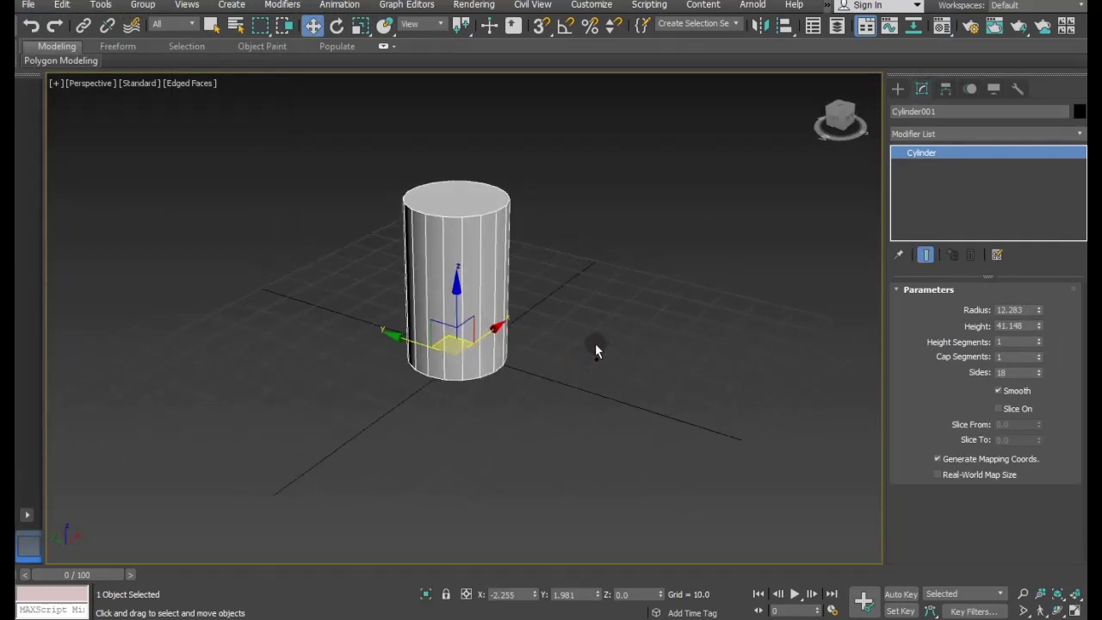
{"action": "scroll", "coordinate": [450, 267], "scroll_direction": "up", "scroll_amount": 3}
{"action": "left_click_drag", "start_coordinate": [1039, 310], "coordinate": [1048, 331]}
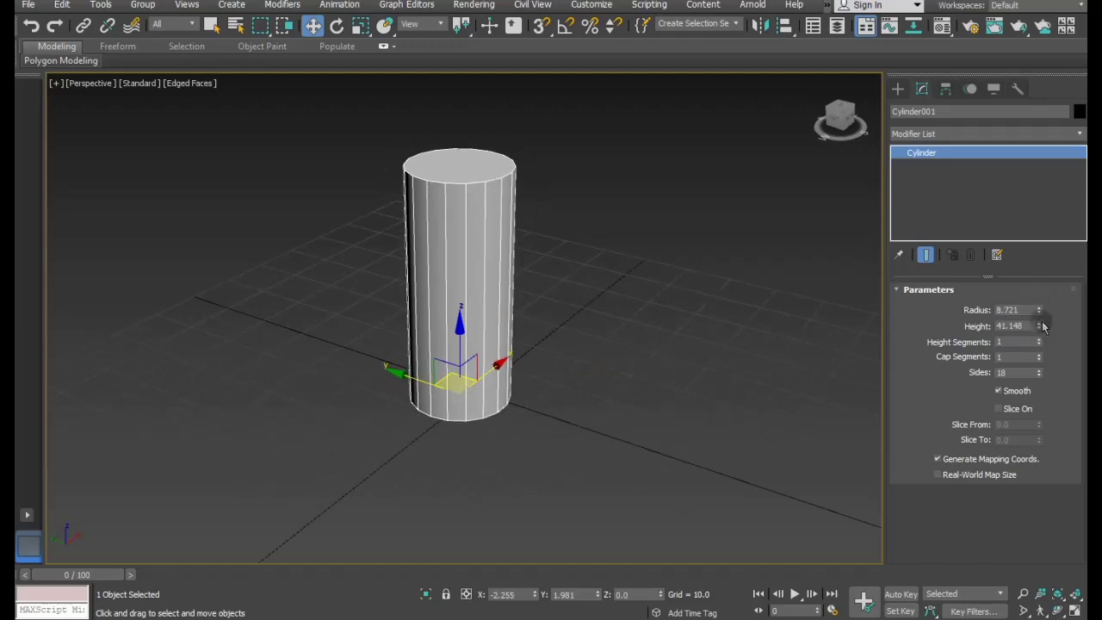
{"action": "mouse_move", "coordinate": [1039, 326]}
{"action": "left_mouse_down"}
{"action": "mouse_move", "coordinate": [1038, 310]}
{"action": "mouse_move", "coordinate": [1040, 336]}
{"action": "left_mouse_up"}
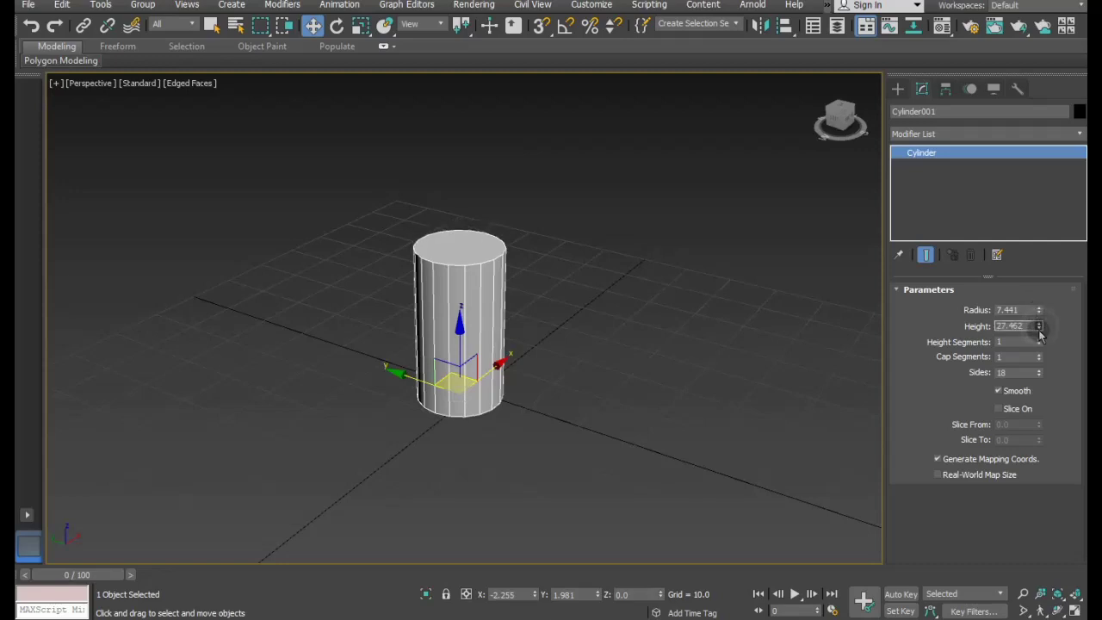
{"action": "left_click_drag", "start_coordinate": [1039, 375], "coordinate": [1039, 371]}
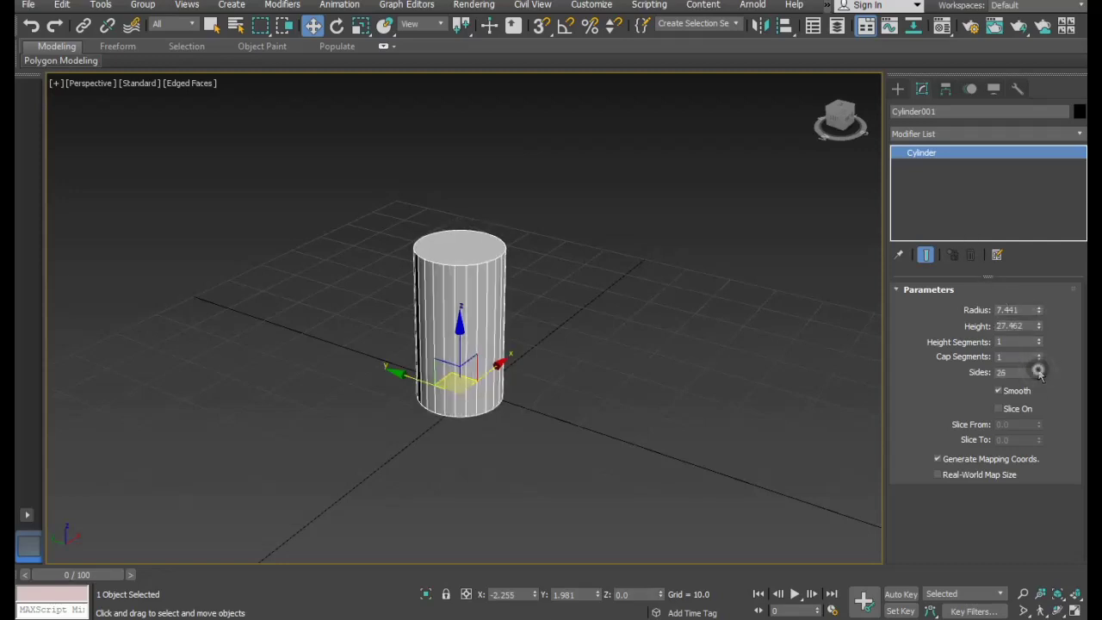
{"action": "right_click", "coordinate": [961, 208]}
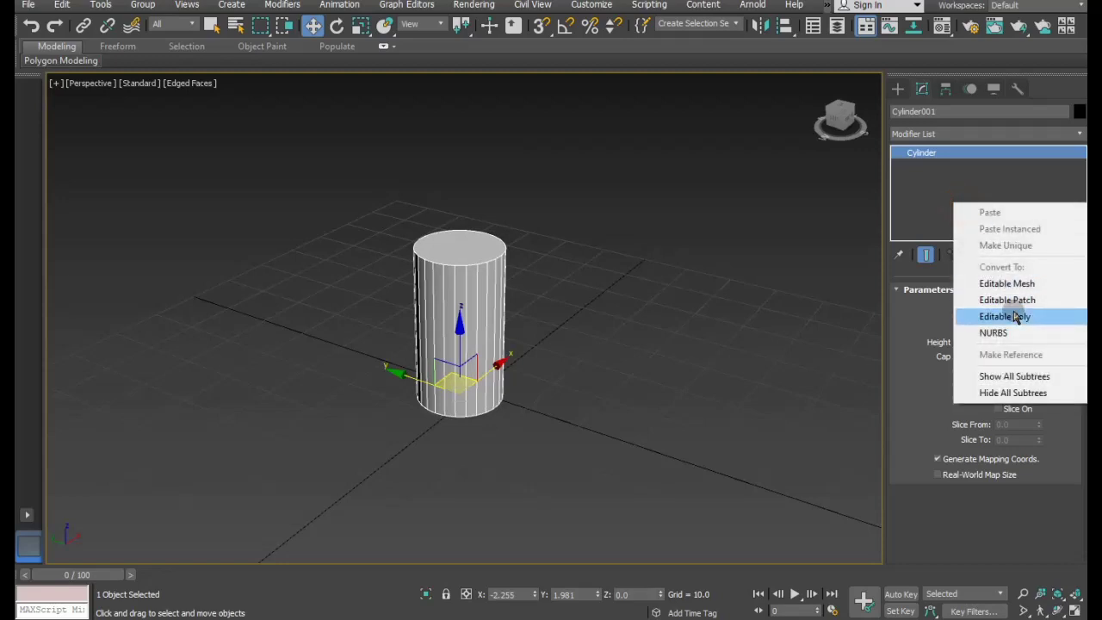
Convert the cylinder to Editable Poly and select its top face.
{"action": "left_click", "coordinate": [1013, 315]}
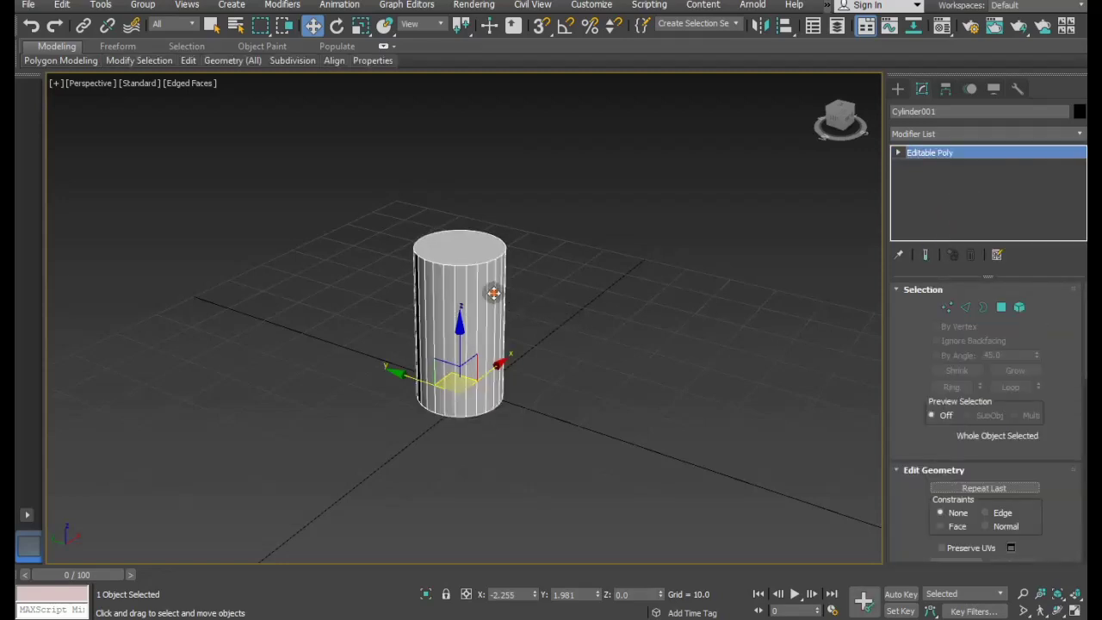
{"action": "middle_click_drag", "start_coordinate": [492, 293], "coordinate": [478, 284], "text": "alt"}
{"action": "scroll", "coordinate": [480, 266], "scroll_direction": "up", "scroll_amount": 3}
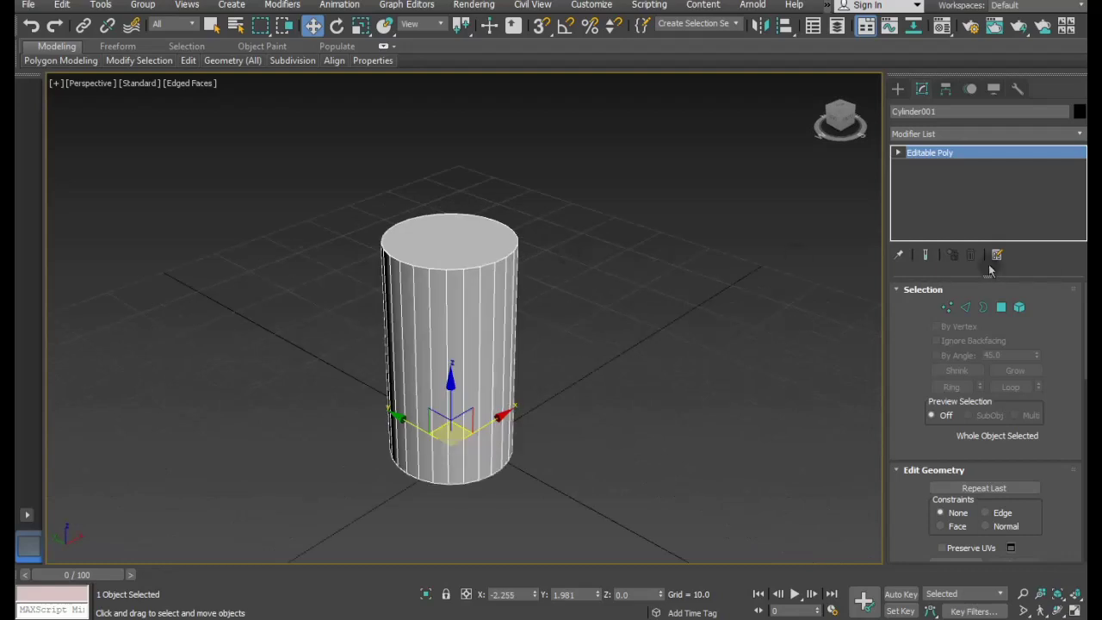
{"action": "left_click", "coordinate": [1002, 308]}
{"action": "left_click", "coordinate": [464, 252]}
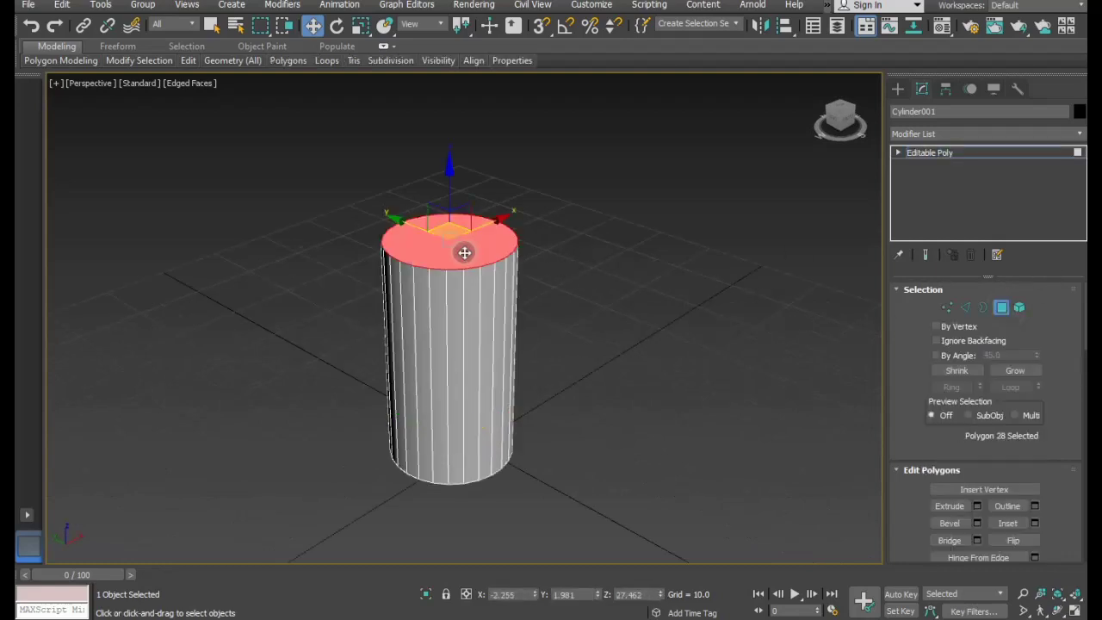
{"action": "middle_click_drag", "start_coordinate": [488, 291], "coordinate": [493, 305]}
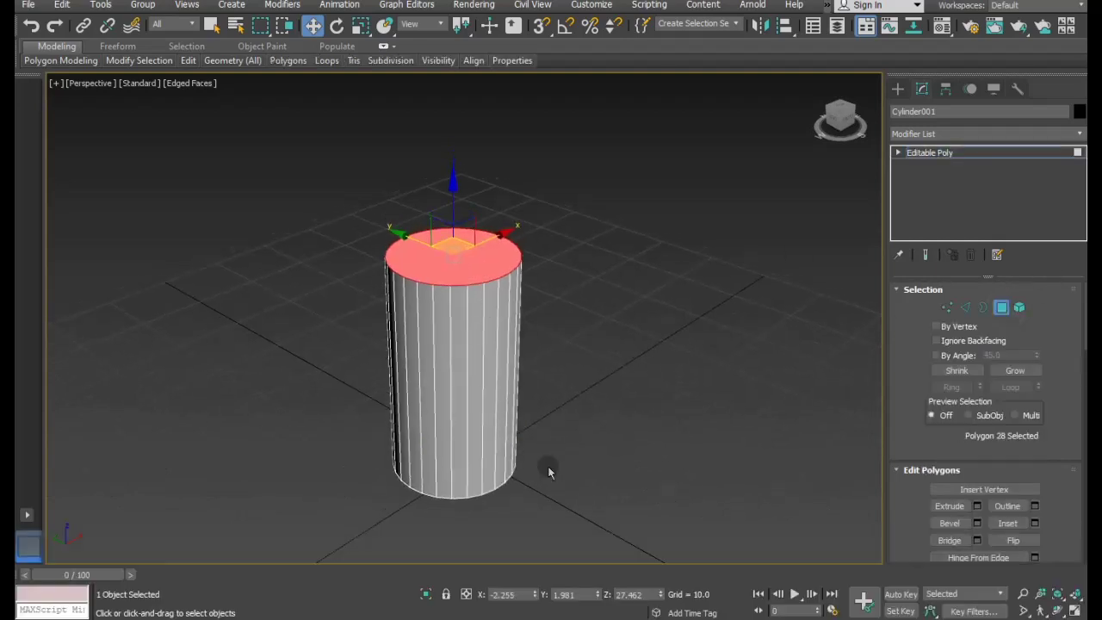
Bevel the top face with height 10 and outline -3.975 into a tapered nose.
{"action": "left_click", "coordinate": [980, 508]}
{"action": "left_click_drag", "start_coordinate": [508, 299], "coordinate": [659, 247]}
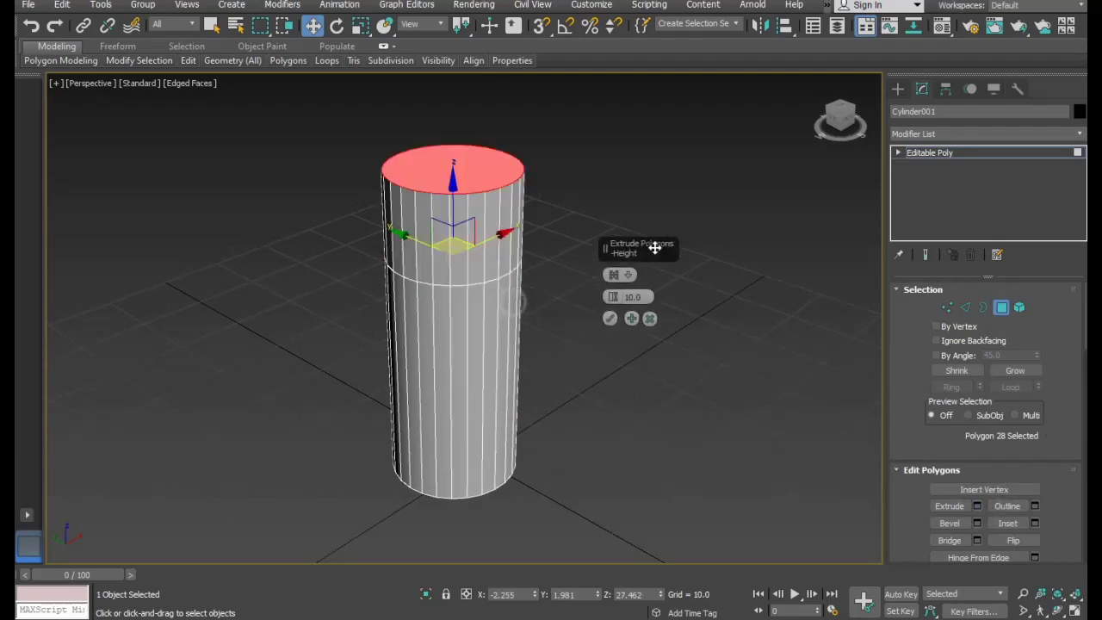
{"action": "left_click", "coordinate": [659, 315]}
{"action": "left_click", "coordinate": [977, 524]}
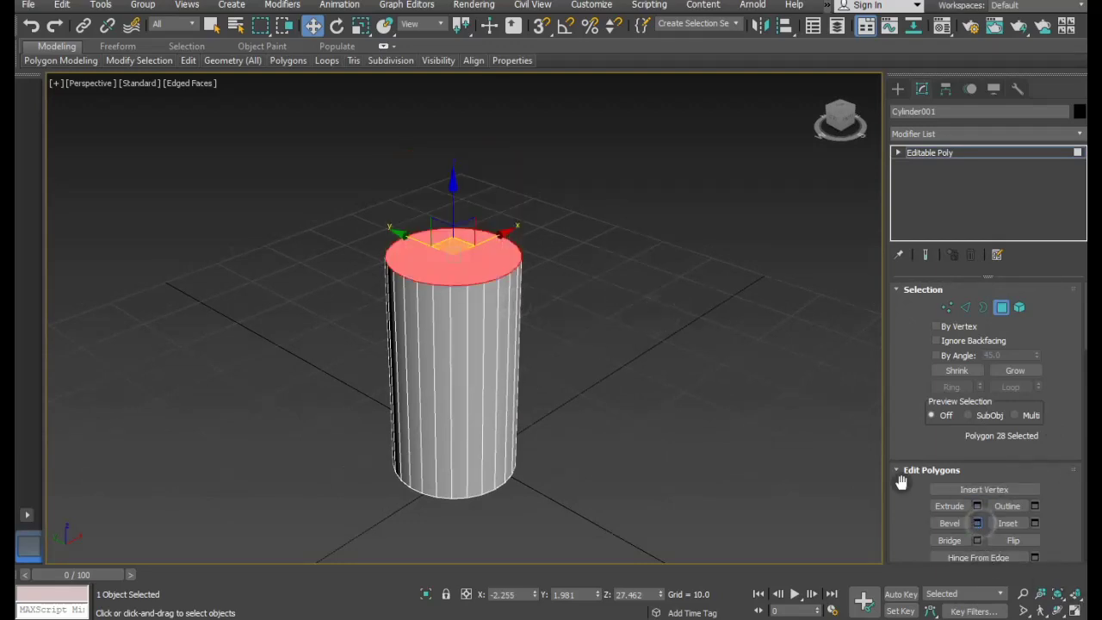
{"action": "left_click_drag", "start_coordinate": [622, 309], "coordinate": [629, 334]}
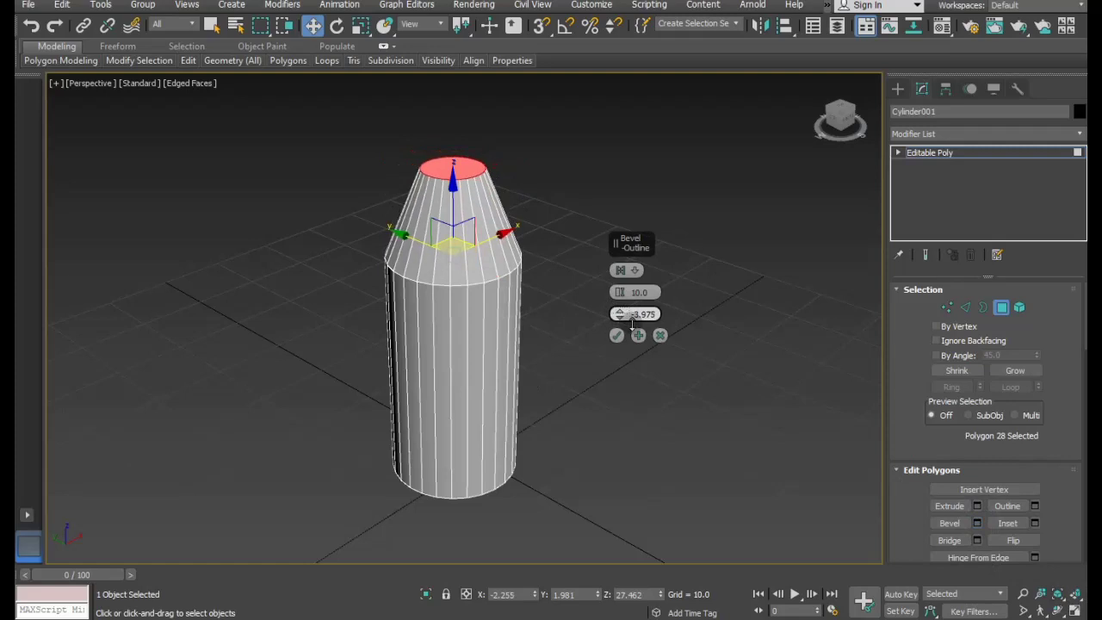
{"action": "left_click", "coordinate": [617, 335]}
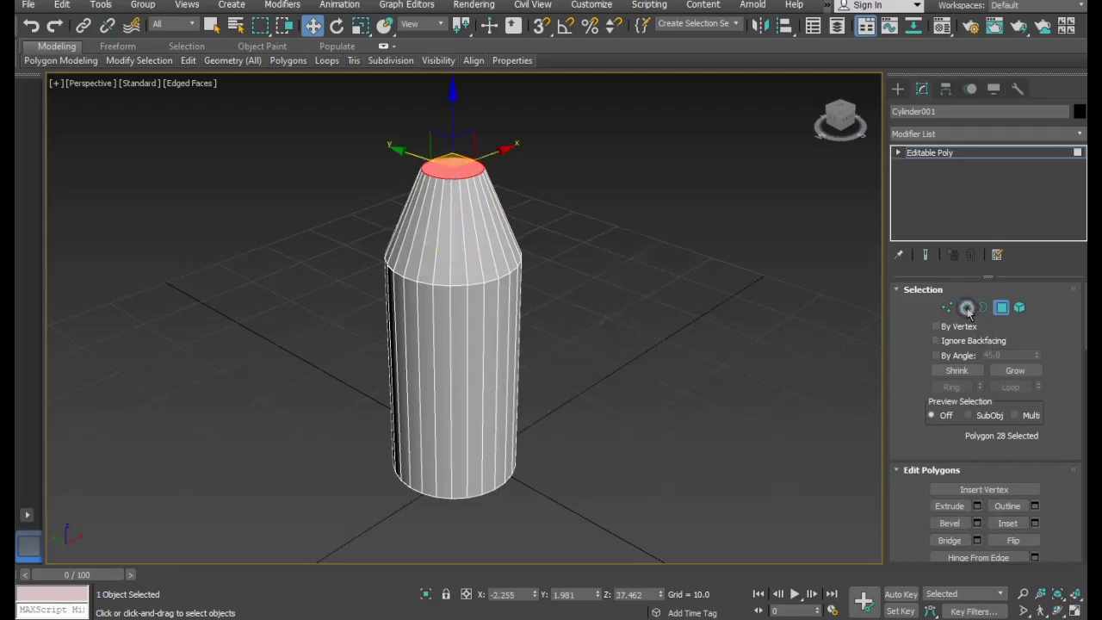
{"action": "left_click", "coordinate": [966, 307]}
Chamfer the shoulder edge loop by 4.124 with 4 segments.
{"action": "double_click", "coordinate": [464, 285]}
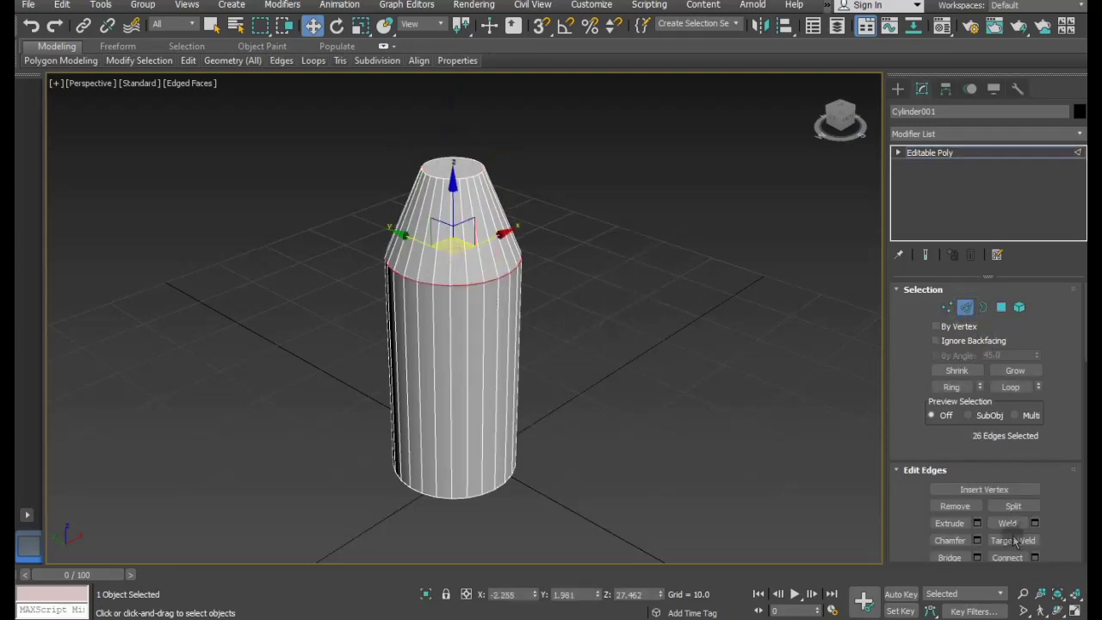
{"action": "left_click", "coordinate": [977, 540]}
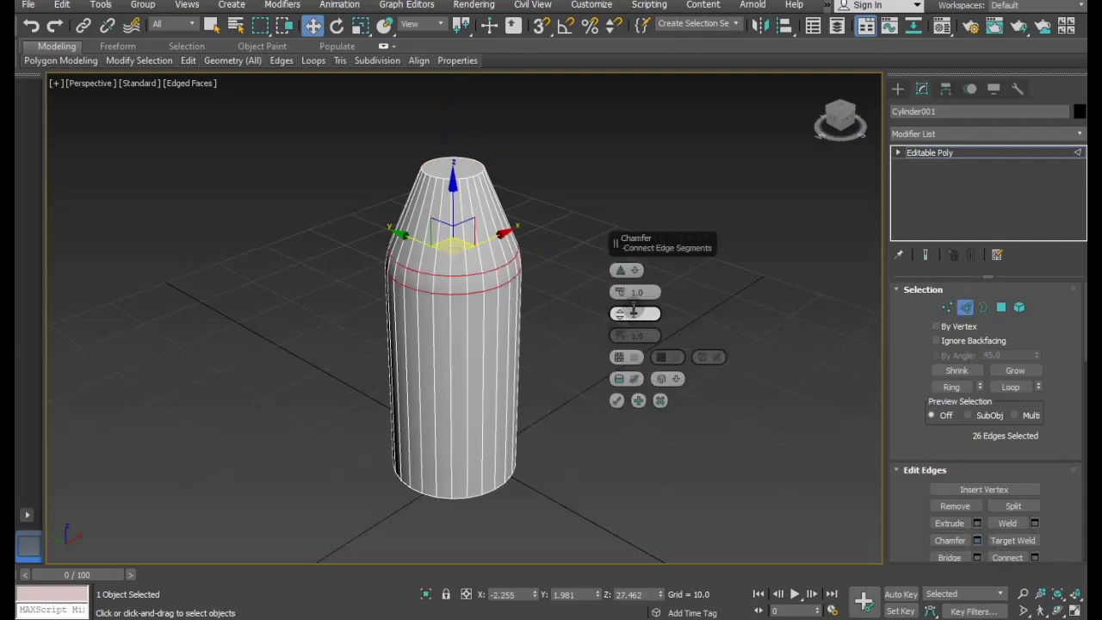
{"action": "left_click_drag", "start_coordinate": [618, 292], "coordinate": [617, 277]}
{"action": "mouse_move", "coordinate": [533, 297]}
{"action": "middle_mouse_down", "text": "alt"}
{"action": "mouse_move", "coordinate": [502, 295]}
{"action": "mouse_move", "coordinate": [469, 255]}
{"action": "middle_mouse_up", "text": "alt"}
{"action": "scroll", "coordinate": [464, 256], "scroll_direction": "up", "scroll_amount": 3}
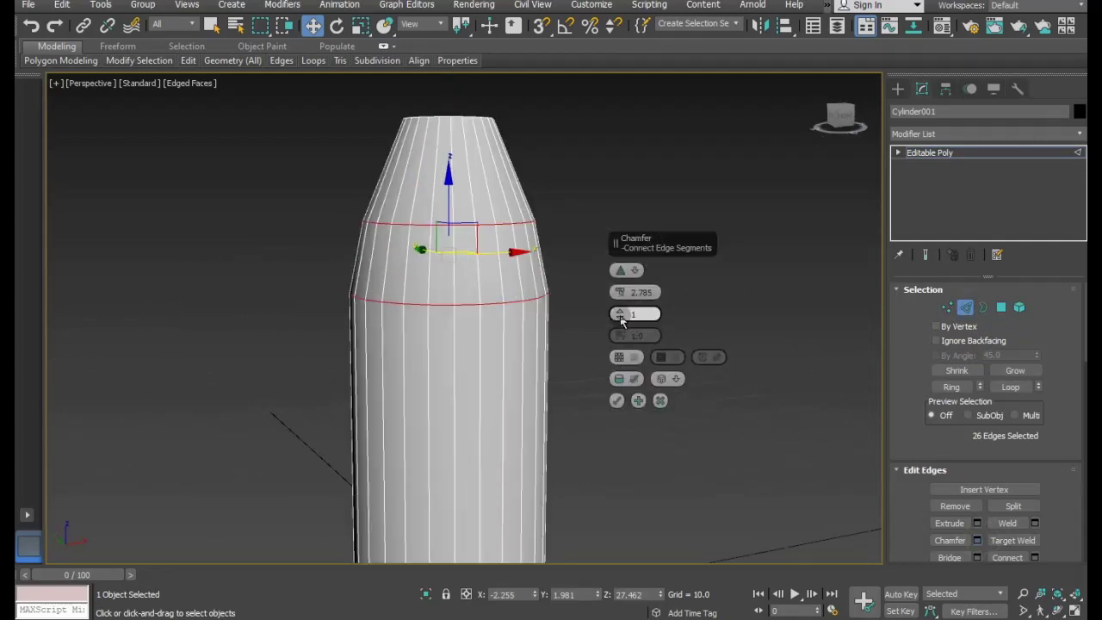
{"action": "left_click_drag", "start_coordinate": [618, 314], "coordinate": [618, 303]}
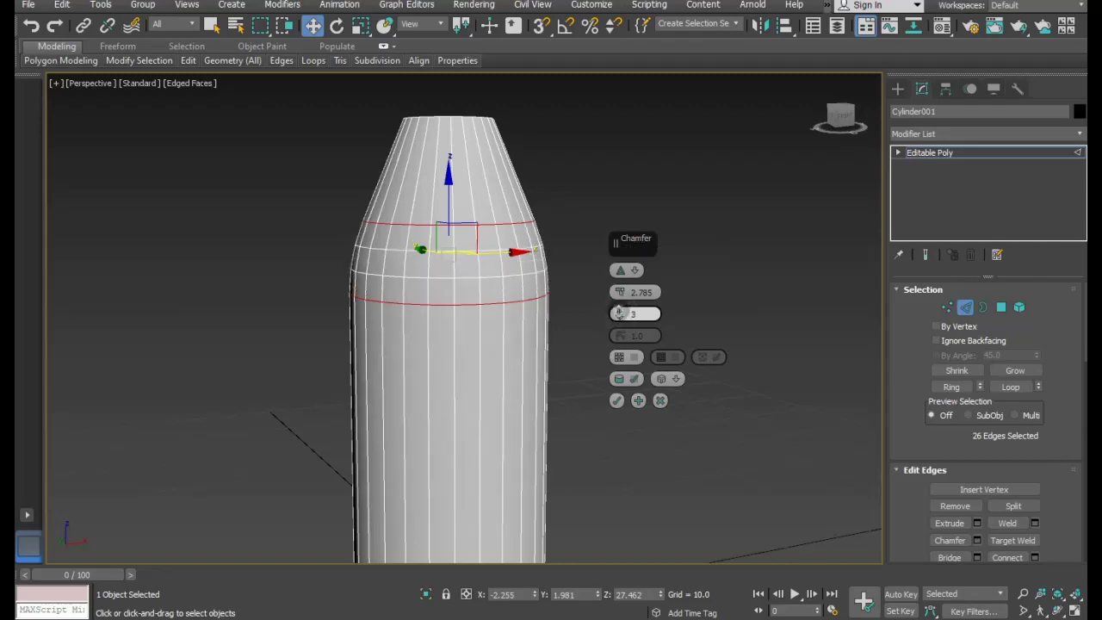
{"action": "mouse_move", "coordinate": [534, 311]}
{"action": "middle_mouse_down", "text": "alt"}
{"action": "mouse_move", "coordinate": [536, 330]}
{"action": "mouse_move", "coordinate": [579, 358]}
{"action": "mouse_move", "coordinate": [467, 349]}
{"action": "mouse_move", "coordinate": [500, 342]}
{"action": "middle_mouse_up", "text": "alt"}
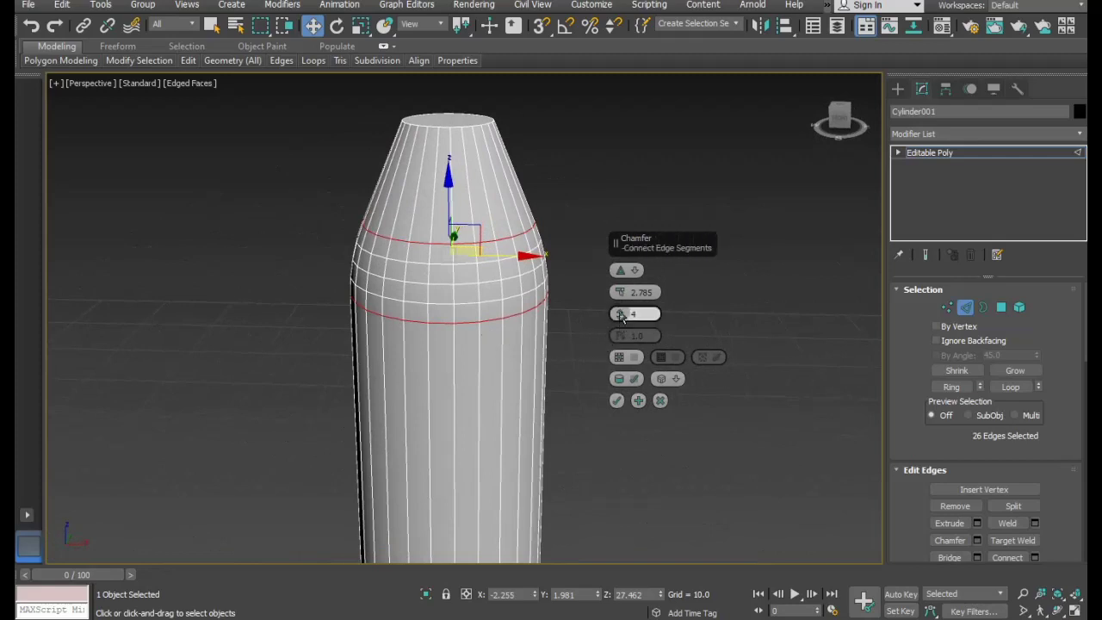
{"action": "left_click_drag", "start_coordinate": [618, 293], "coordinate": [616, 288]}
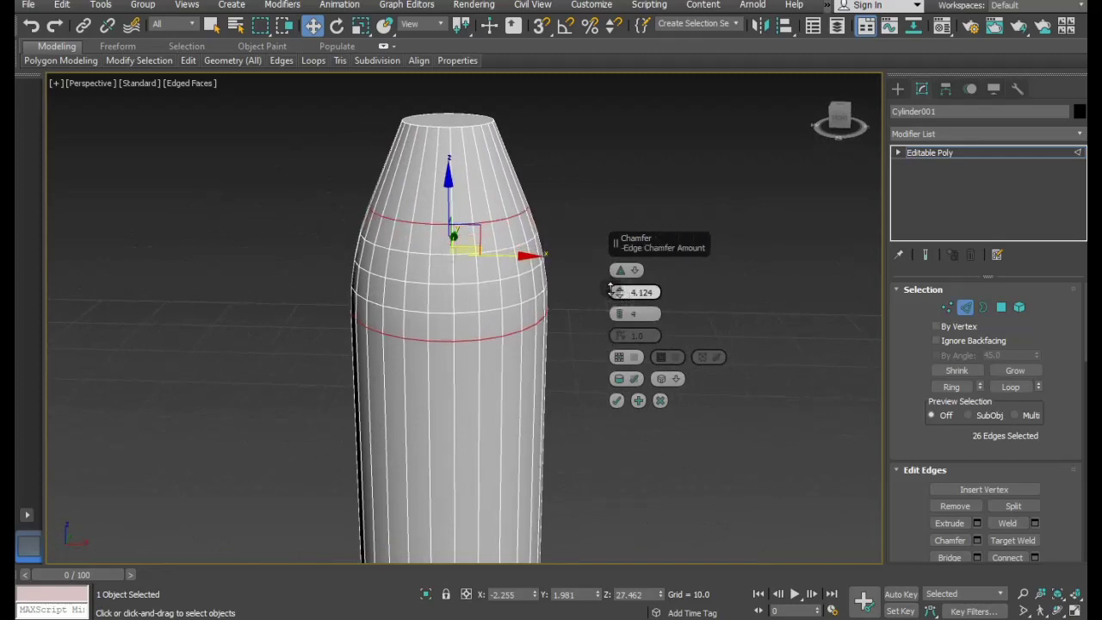
{"action": "left_click", "coordinate": [616, 401]}
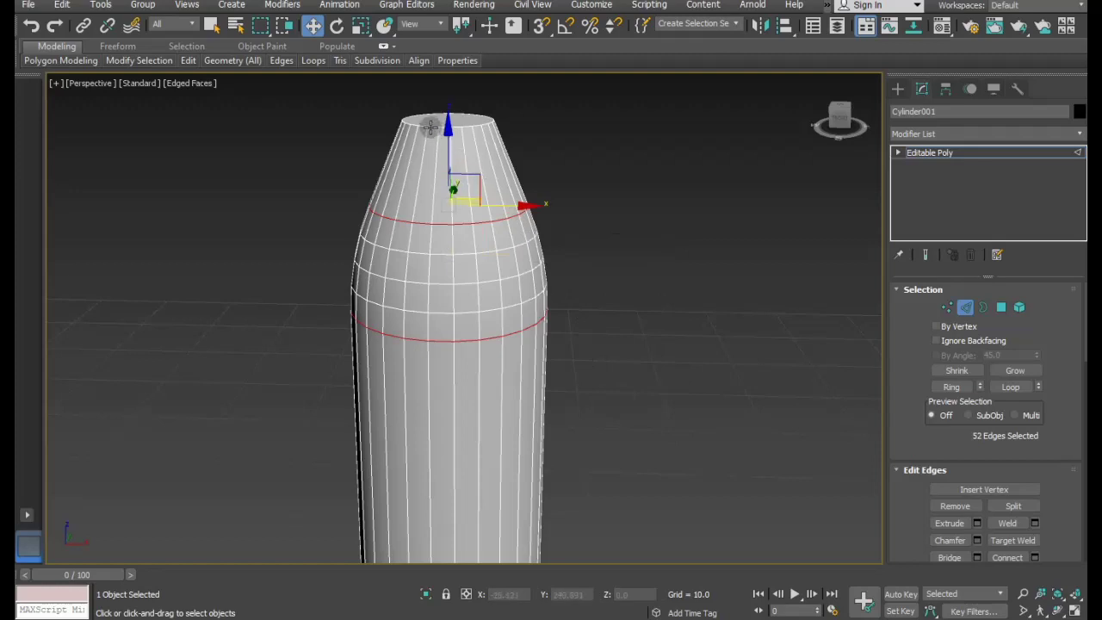
{"action": "left_click", "coordinate": [999, 308]}
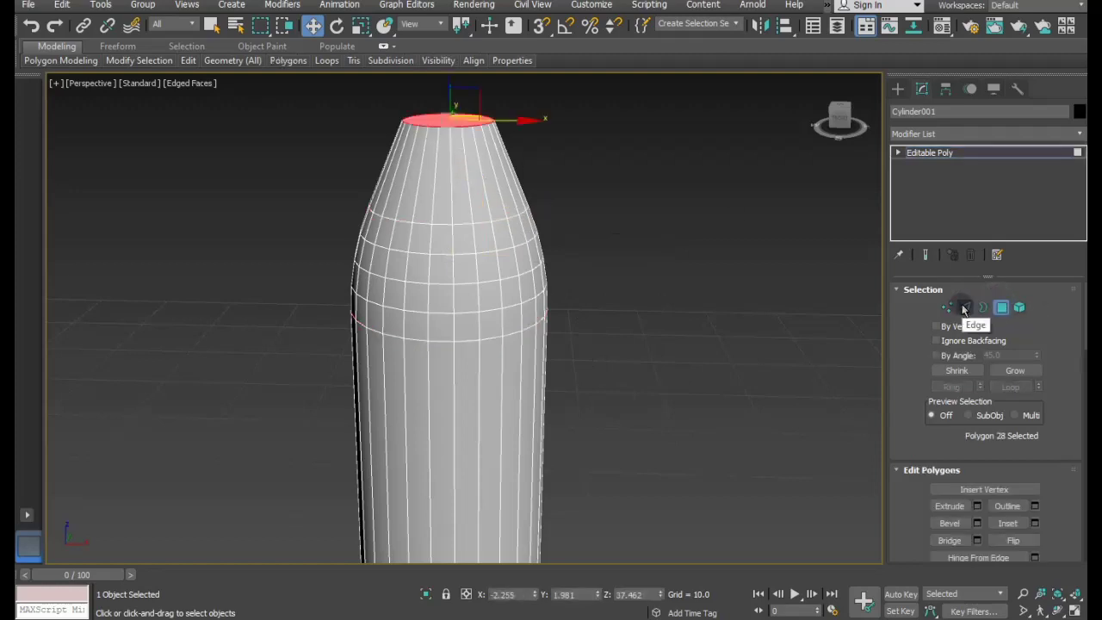
Scale the top edge ring inward to narrow the nose tip.
{"action": "left_click", "coordinate": [965, 307], "text": "ctrl"}
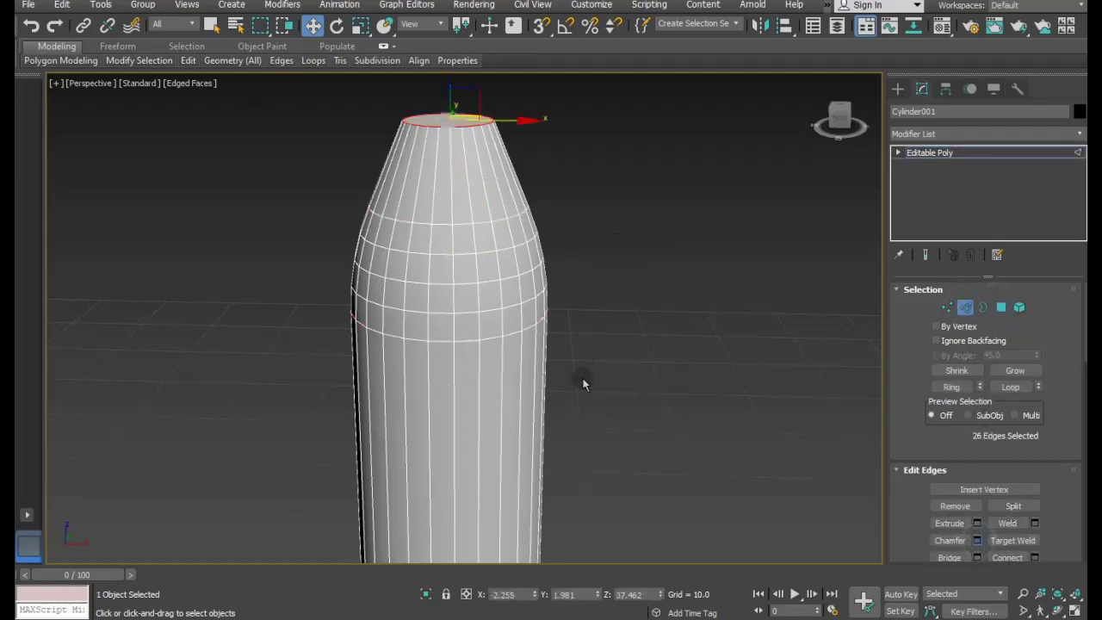
{"action": "mouse_move", "coordinate": [575, 363]}
{"action": "middle_mouse_down", "text": "alt"}
{"action": "mouse_move", "coordinate": [531, 393]}
{"action": "mouse_move", "coordinate": [499, 307]}
{"action": "mouse_move", "coordinate": [496, 387]}
{"action": "middle_mouse_up", "text": "alt"}
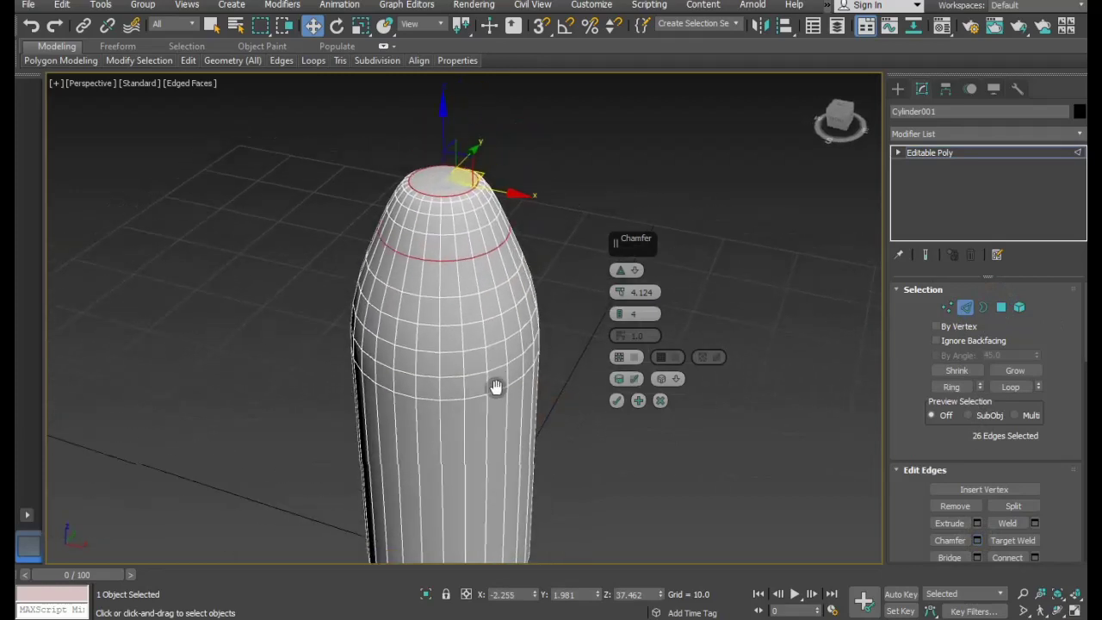
{"action": "left_click_drag", "start_coordinate": [618, 294], "coordinate": [616, 287]}
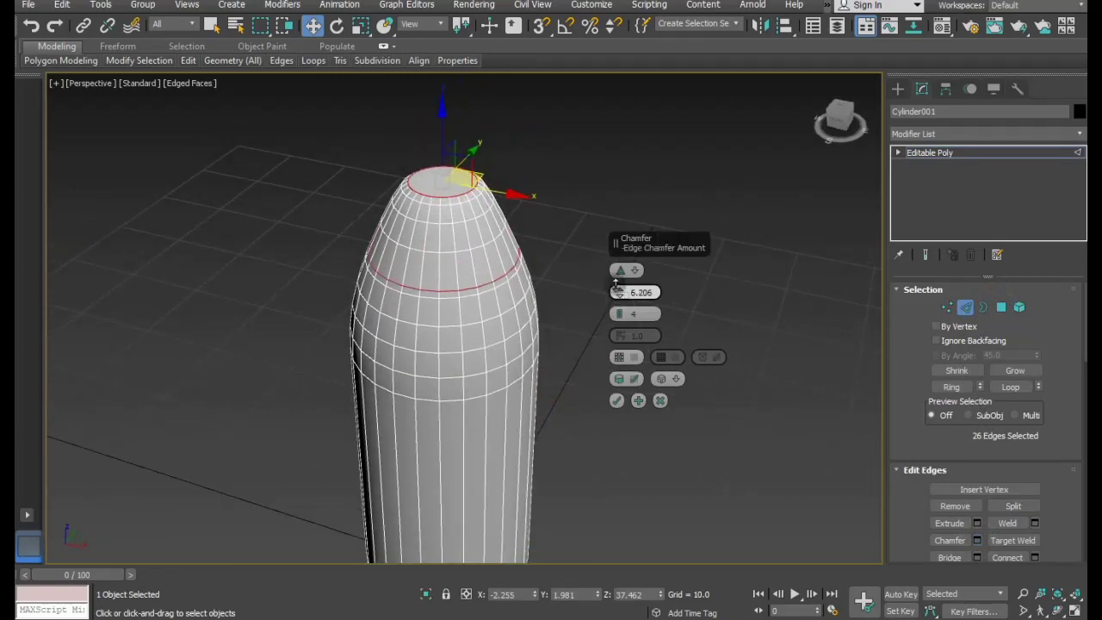
{"action": "left_click", "coordinate": [660, 400]}
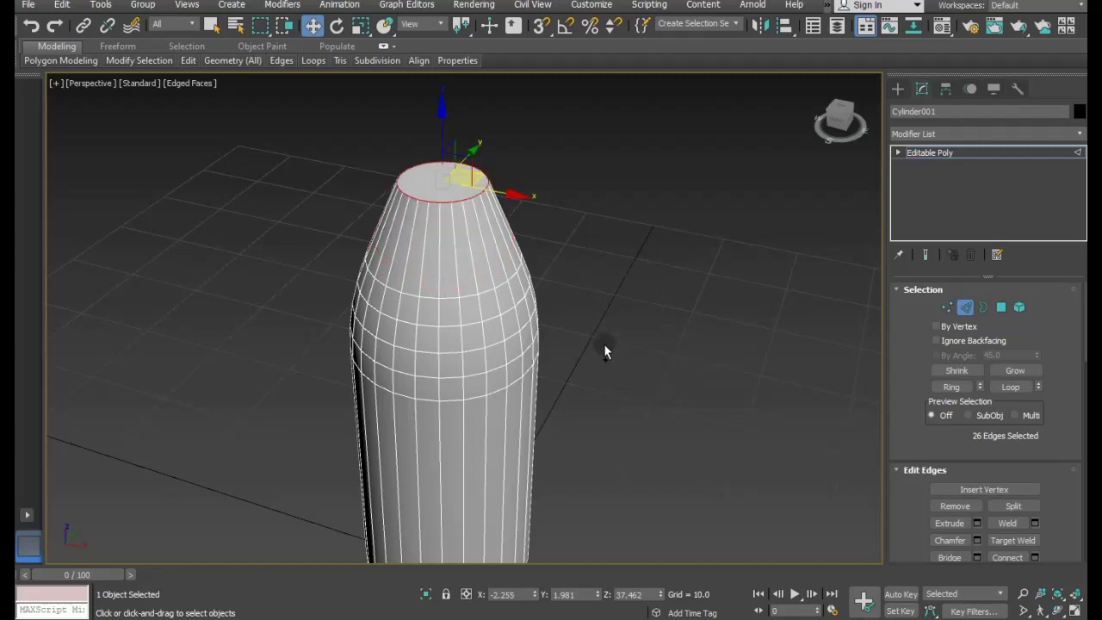
{"action": "middle_click_drag", "start_coordinate": [603, 351], "coordinate": [615, 319], "text": "alt"}
{"action": "left_click", "coordinate": [360, 26]}
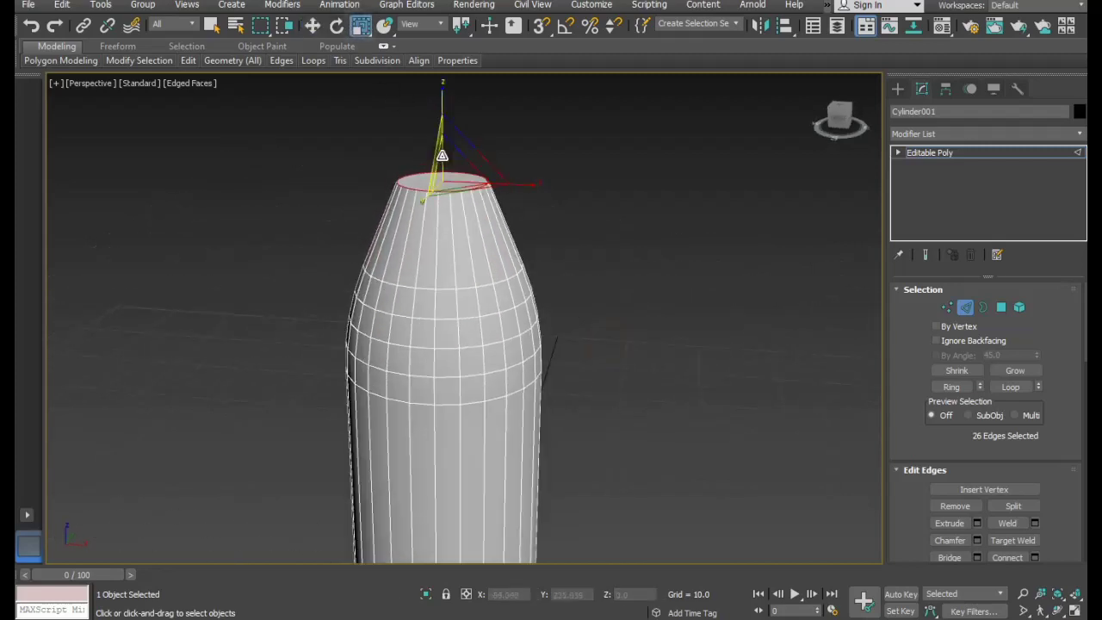
{"action": "left_click_drag", "start_coordinate": [444, 179], "coordinate": [460, 301]}
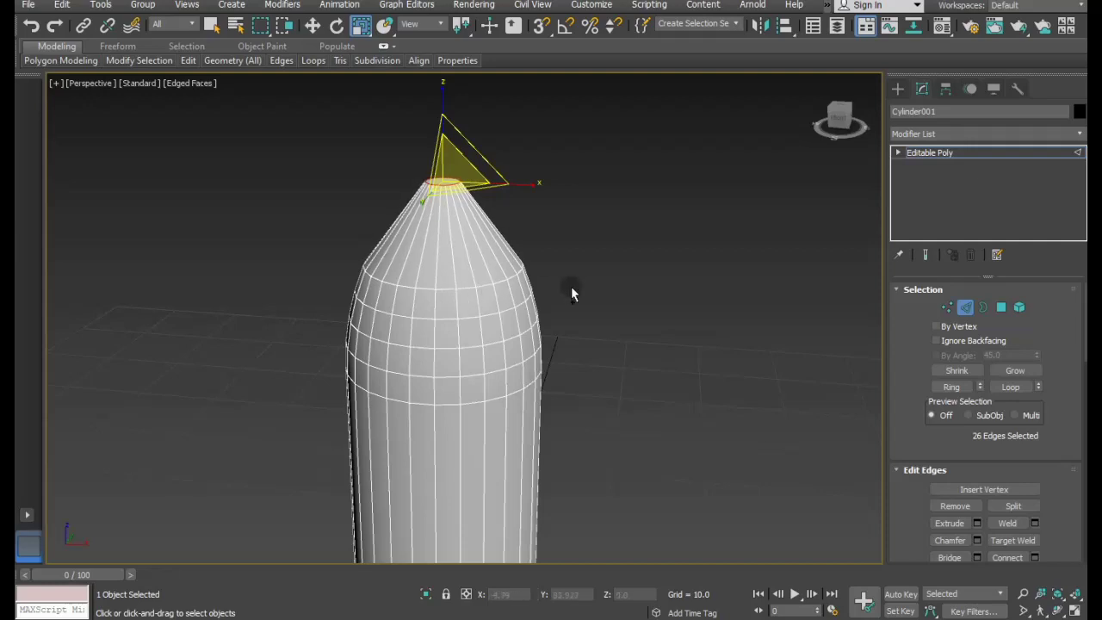
{"action": "middle_click_drag", "start_coordinate": [571, 292], "coordinate": [524, 307], "text": "alt"}
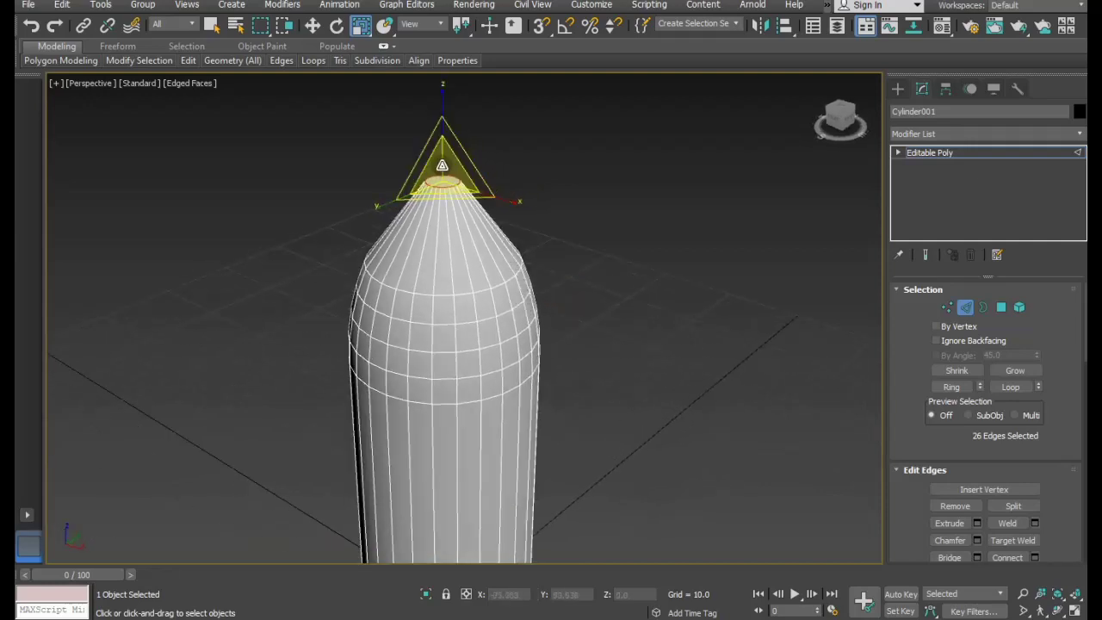
{"action": "left_click_drag", "start_coordinate": [442, 165], "coordinate": [440, 200]}
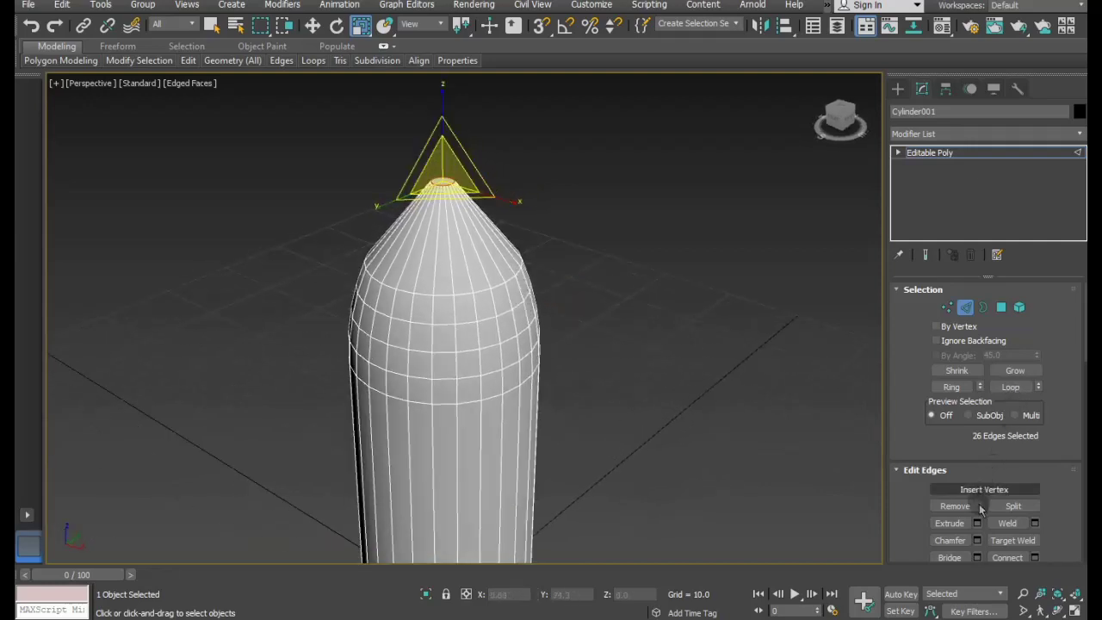
Chamfer the top ring and the lower nose edge loop to round the dome.
{"action": "left_click", "coordinate": [976, 540]}
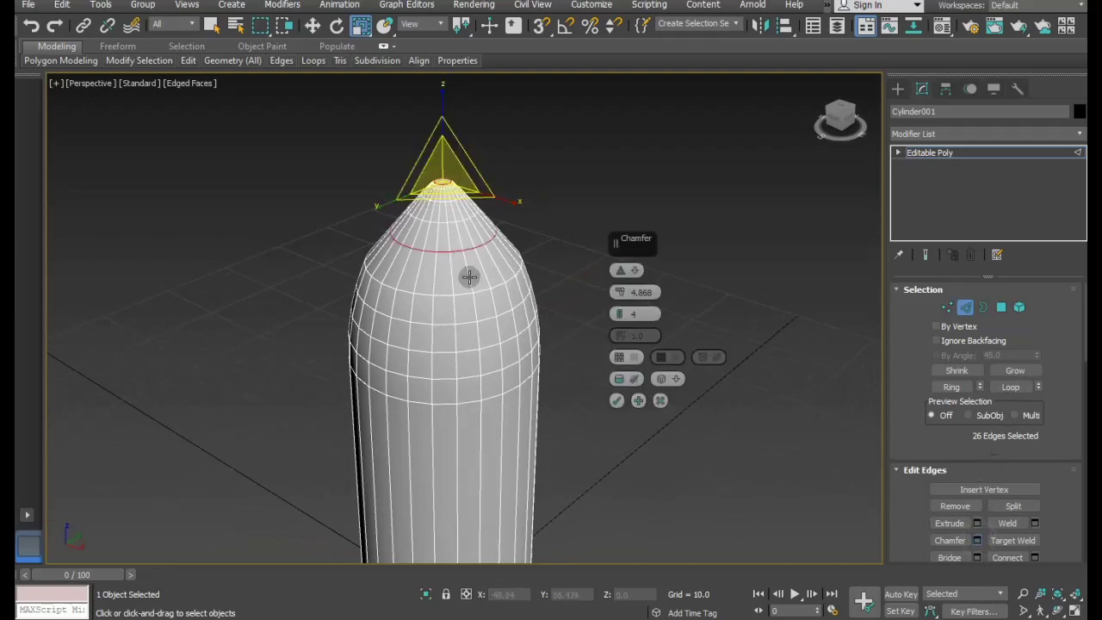
{"action": "middle_click_drag", "start_coordinate": [467, 276], "coordinate": [499, 246], "text": "alt"}
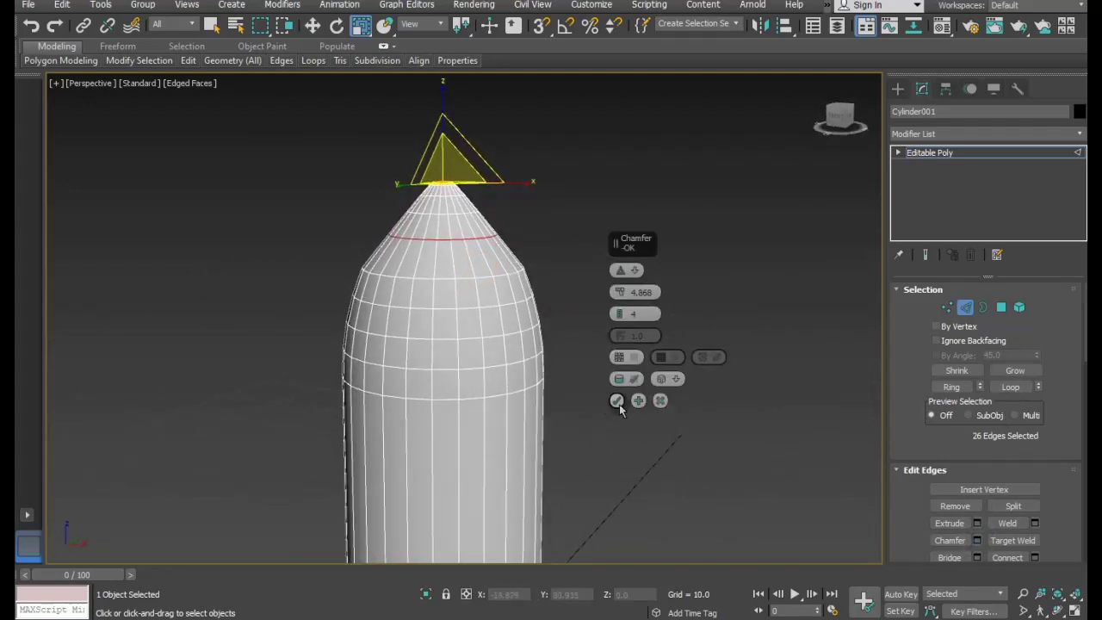
{"action": "left_click", "coordinate": [623, 403]}
{"action": "left_click", "coordinate": [312, 26]}
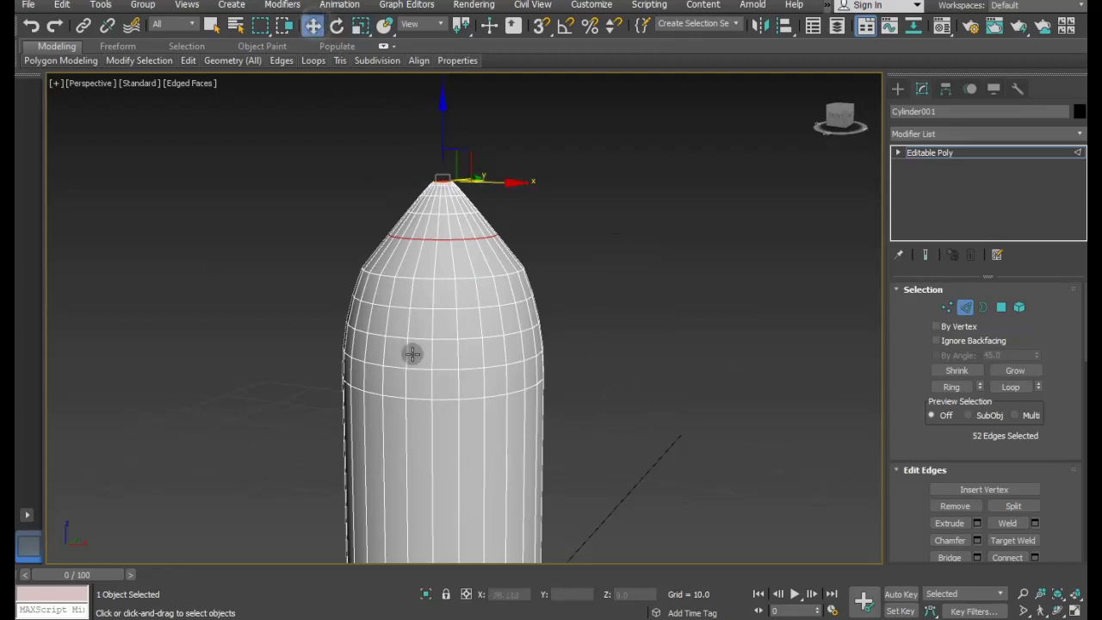
{"action": "double_click", "coordinate": [418, 278]}
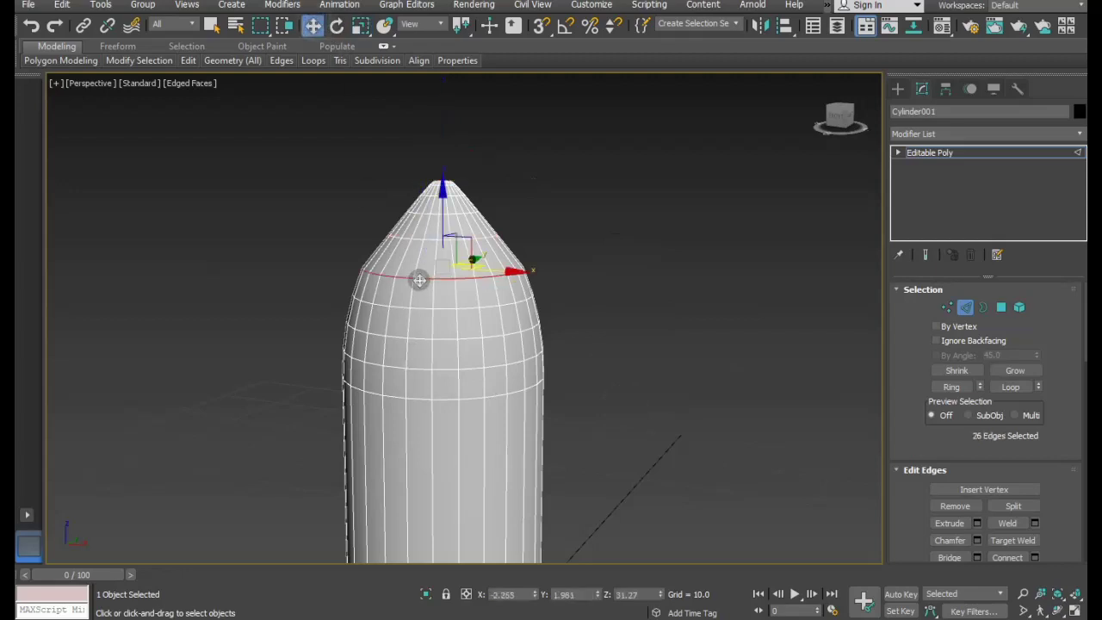
{"action": "left_click", "coordinate": [978, 540]}
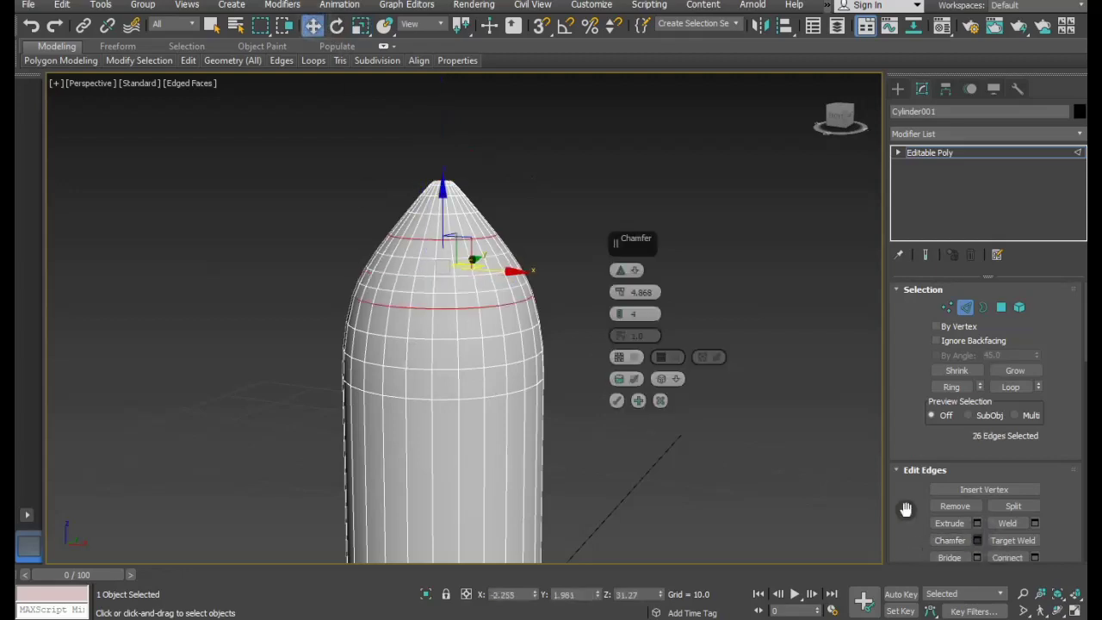
{"action": "left_click", "coordinate": [616, 401]}
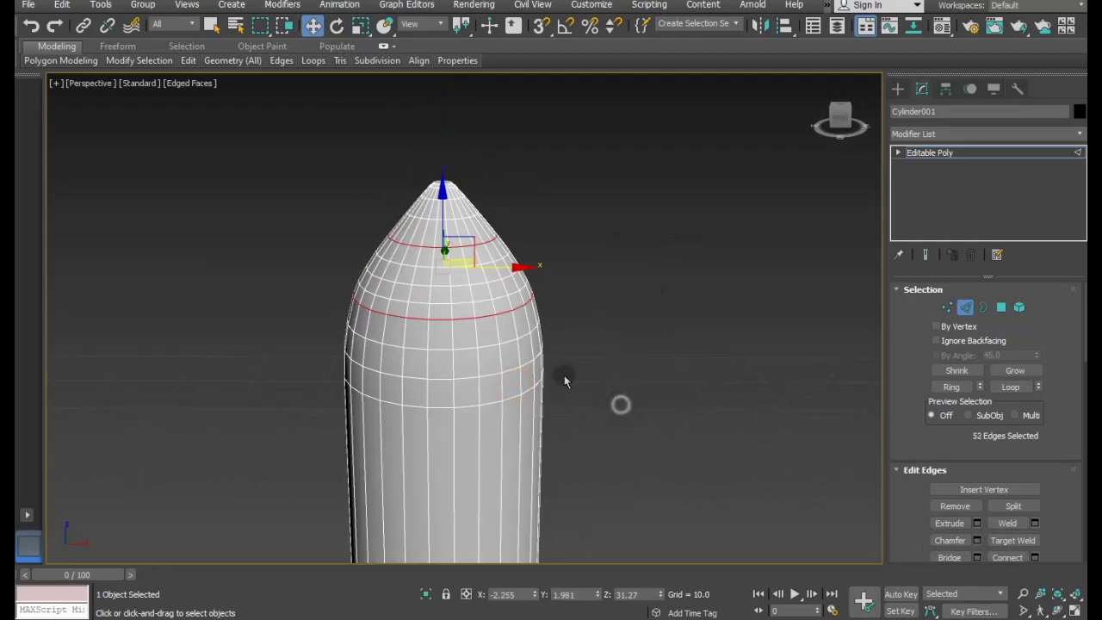
Clear the edge selection and save the scene.
{"action": "double_click", "coordinate": [419, 320]}
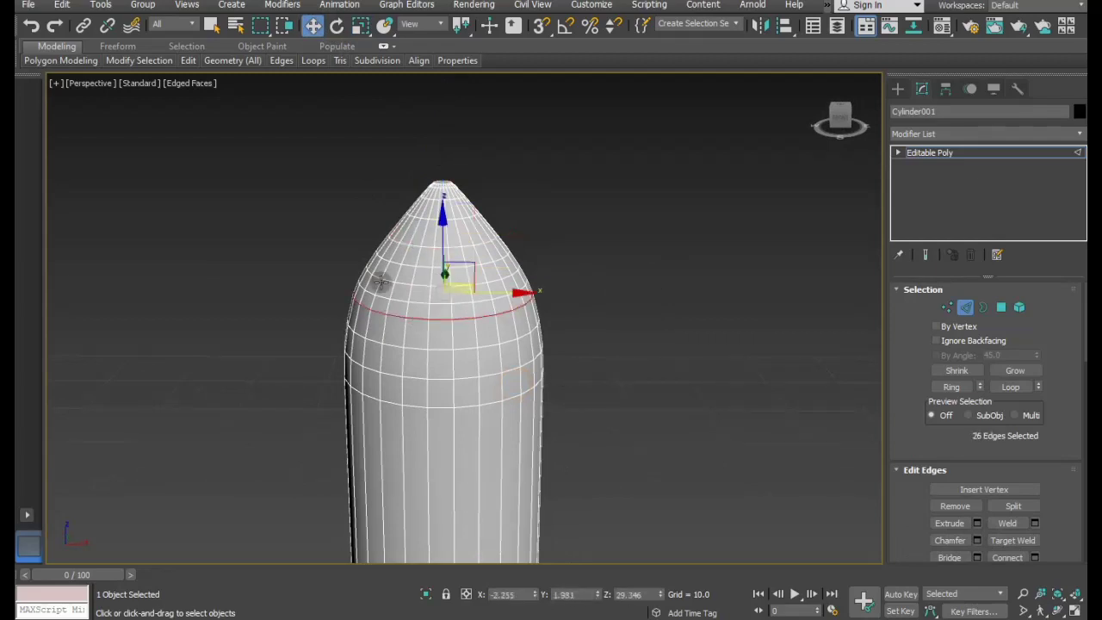
{"action": "key", "text": "ctrl+d"}
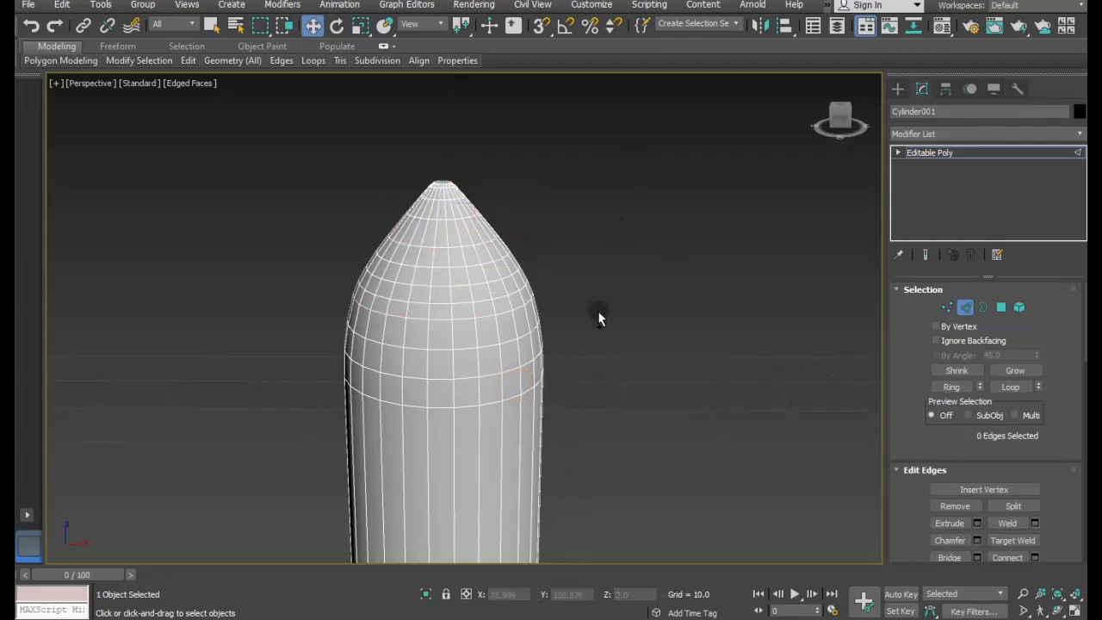
{"action": "mouse_move", "coordinate": [600, 319]}
{"action": "middle_mouse_down", "text": "alt"}
{"action": "mouse_move", "coordinate": [514, 278]}
{"action": "mouse_move", "coordinate": [519, 325]}
{"action": "mouse_move", "coordinate": [530, 310]}
{"action": "mouse_move", "coordinate": [545, 359]}
{"action": "mouse_move", "coordinate": [525, 273]}
{"action": "middle_mouse_up", "text": "alt"}
{"action": "scroll", "coordinate": [435, 249], "scroll_direction": "down", "scroll_amount": 3}
{"action": "scroll", "coordinate": [504, 324], "scroll_direction": "down", "scroll_amount": 3}
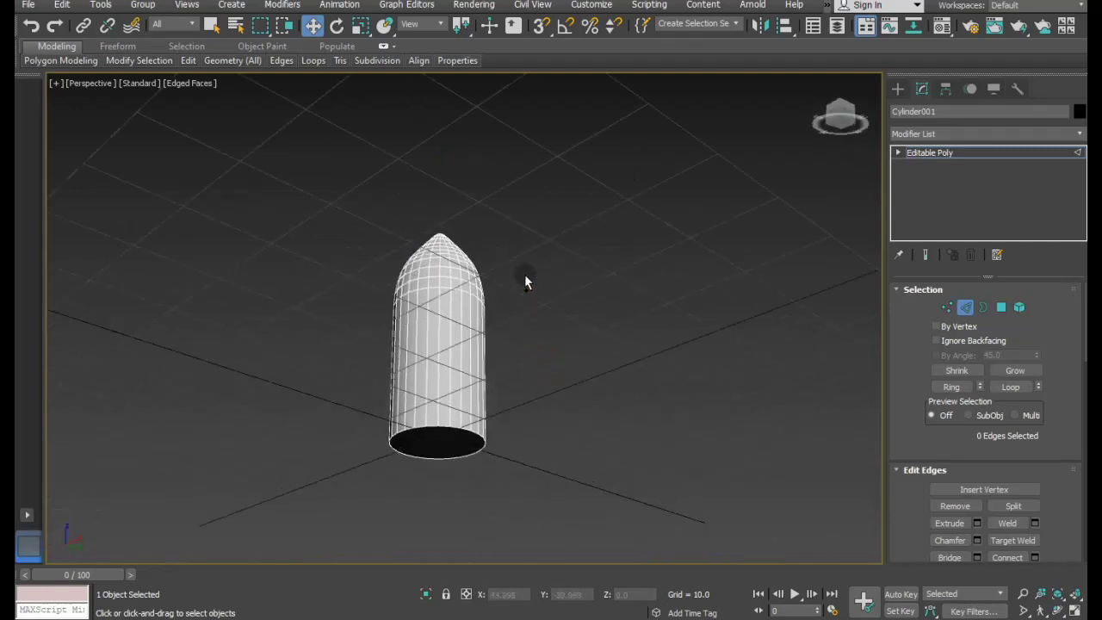
{"action": "scroll", "coordinate": [435, 472], "scroll_direction": "up", "scroll_amount": 3}
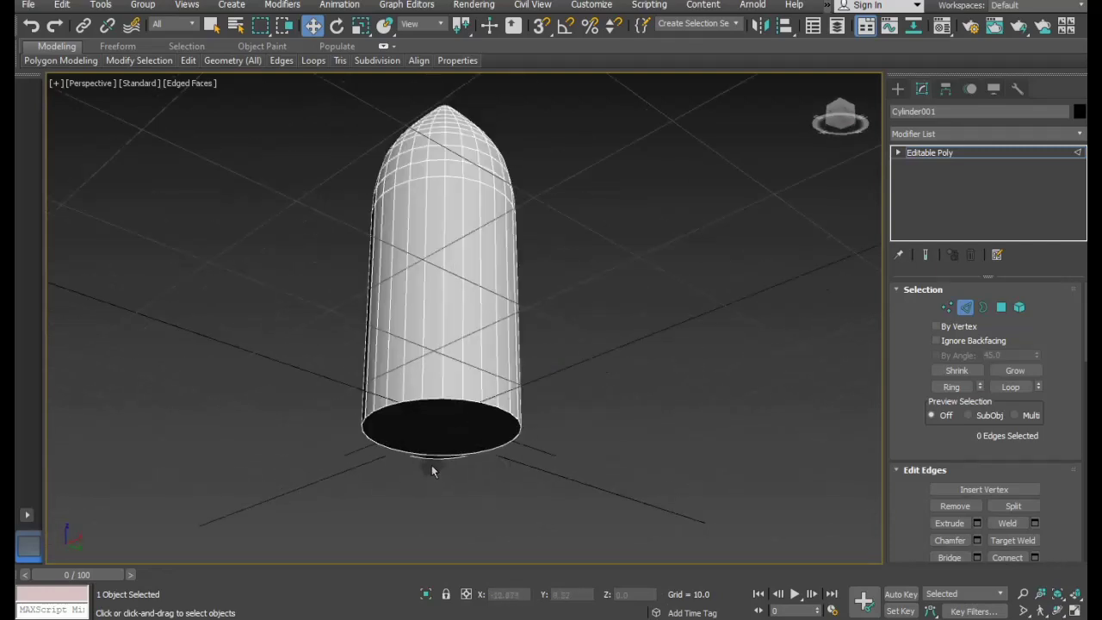
{"action": "left_click", "coordinate": [1007, 309]}
{"action": "left_click", "coordinate": [20, 5]}
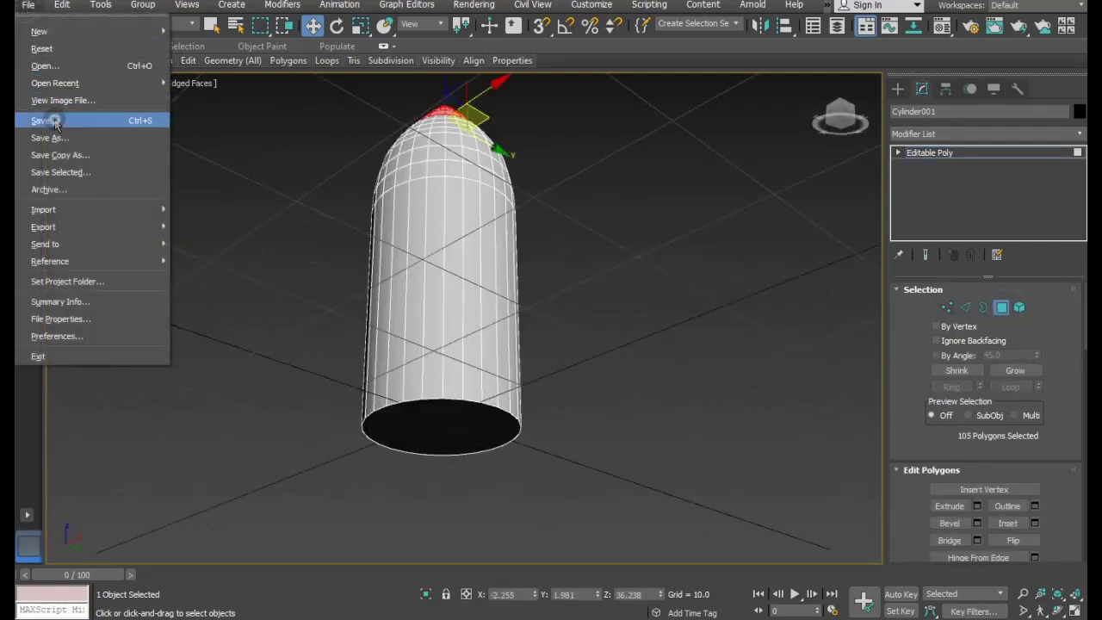
{"action": "left_click", "coordinate": [52, 116]}
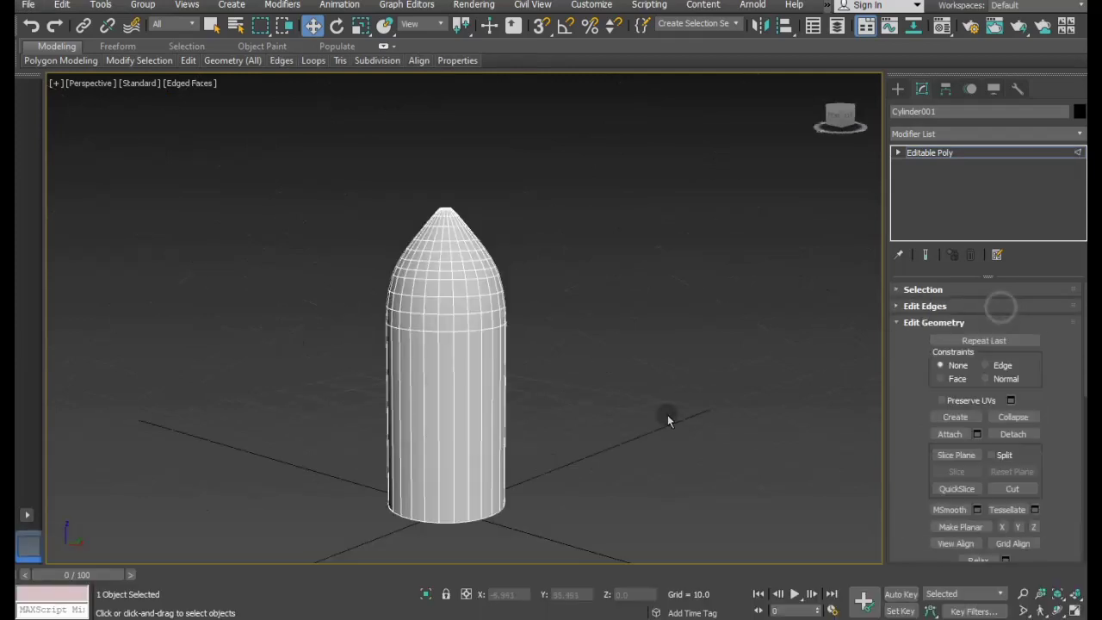
Select the rocket's bottom cap polygon.
{"action": "middle_click_drag", "start_coordinate": [617, 418], "coordinate": [558, 443], "text": "alt"}
{"action": "left_click", "coordinate": [435, 520]}
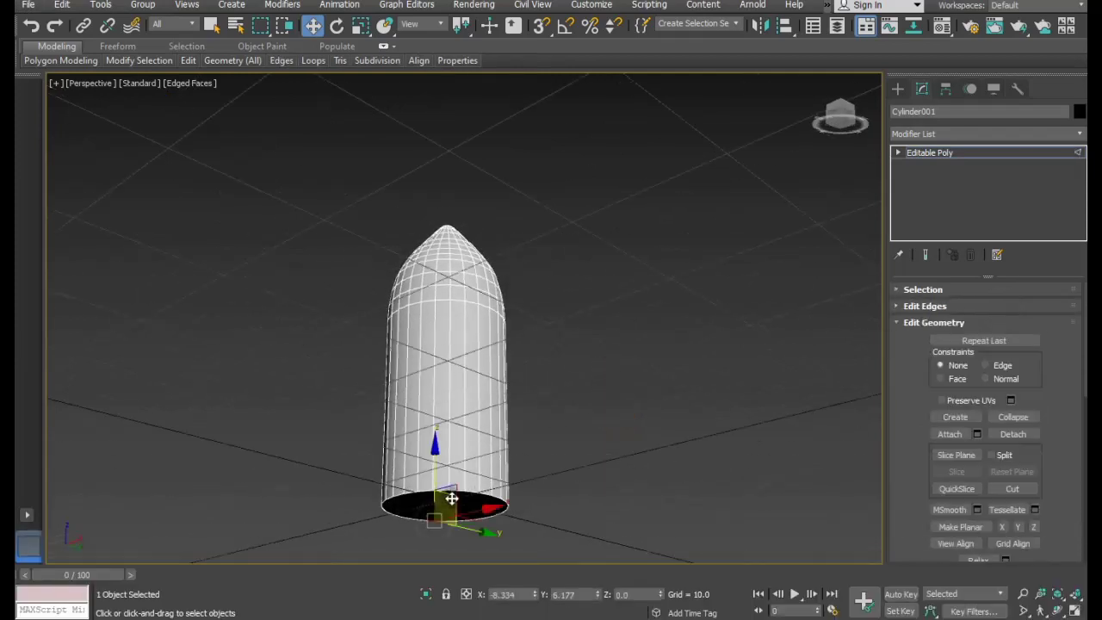
{"action": "mouse_move", "coordinate": [435, 520]}
{"action": "middle_mouse_down", "text": "alt"}
{"action": "mouse_move", "coordinate": [470, 427]}
{"action": "mouse_move", "coordinate": [529, 439]}
{"action": "middle_mouse_up", "text": "alt"}
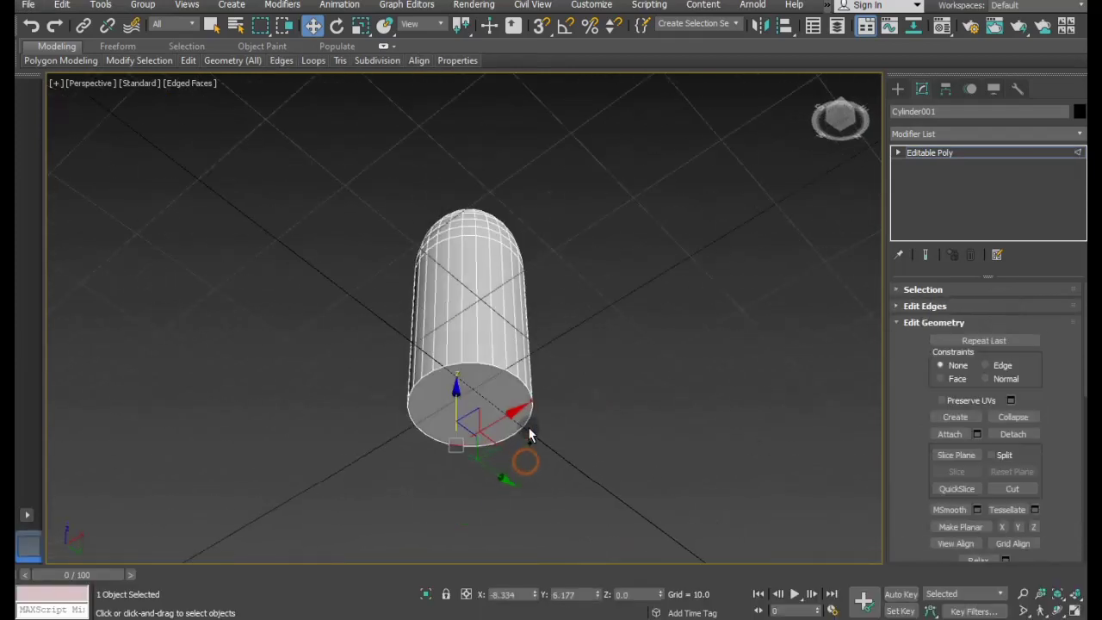
{"action": "left_click", "coordinate": [955, 295]}
{"action": "left_click", "coordinate": [1001, 307]}
{"action": "left_click", "coordinate": [455, 406]}
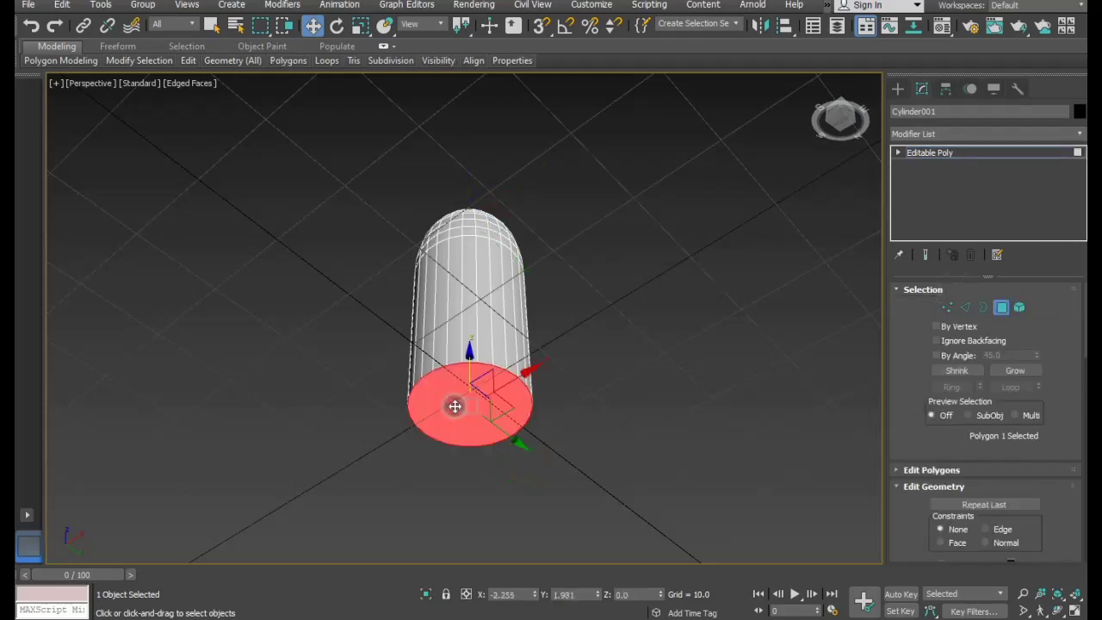
Bevel the bottom cap inward with height about 7.025 into a tapered end.
{"action": "left_click", "coordinate": [959, 469]}
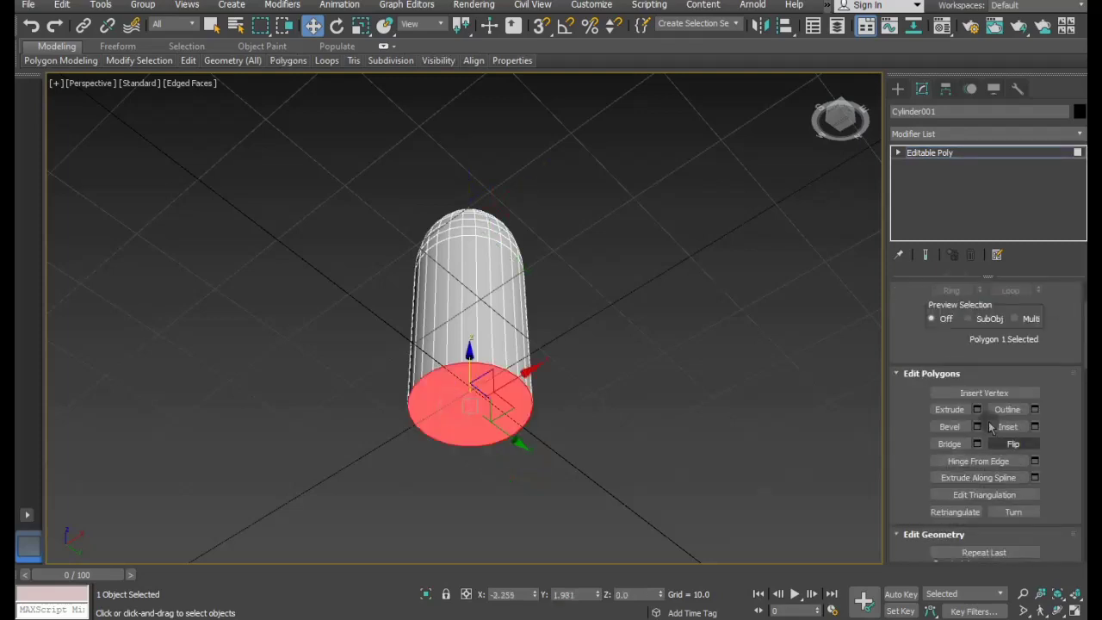
{"action": "left_click", "coordinate": [977, 426]}
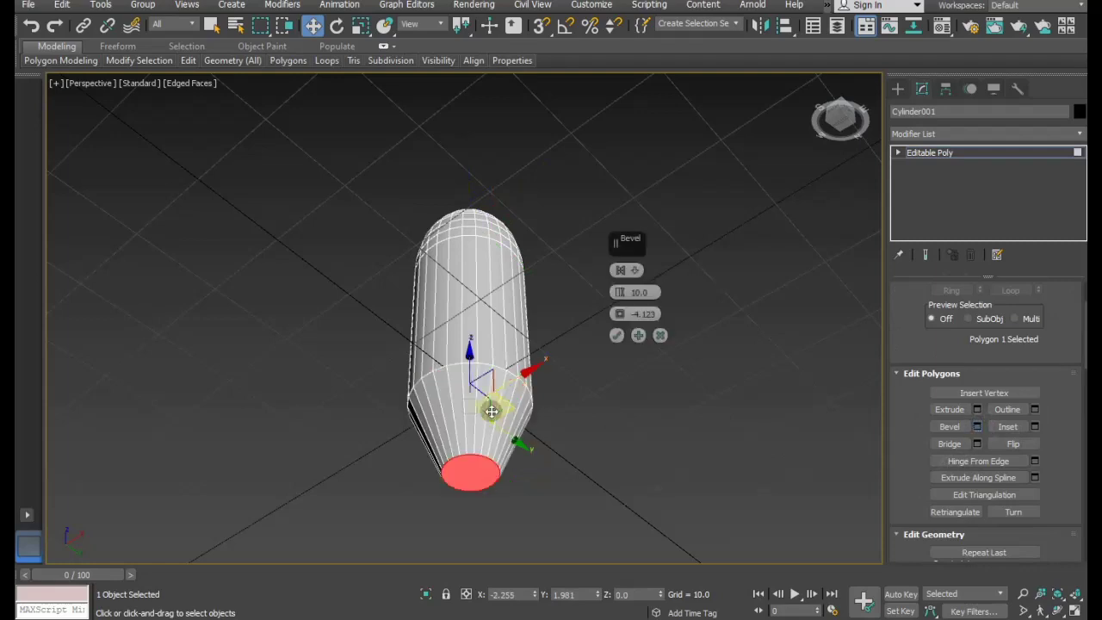
{"action": "scroll", "coordinate": [603, 385], "scroll_direction": "up", "scroll_amount": 2}
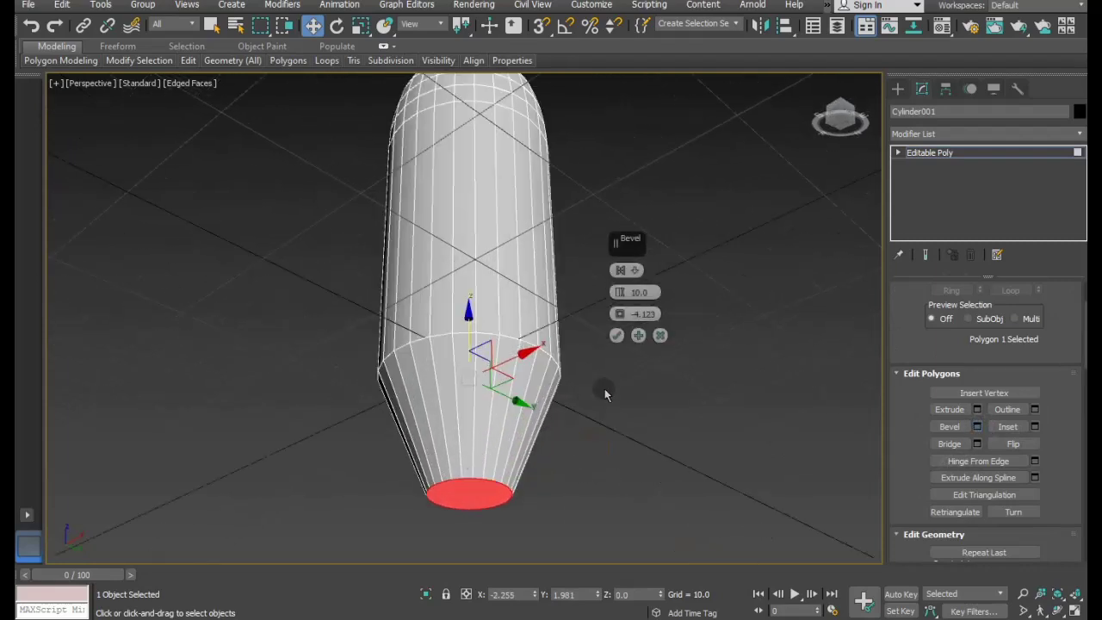
{"action": "left_click_drag", "start_coordinate": [618, 292], "coordinate": [626, 303]}
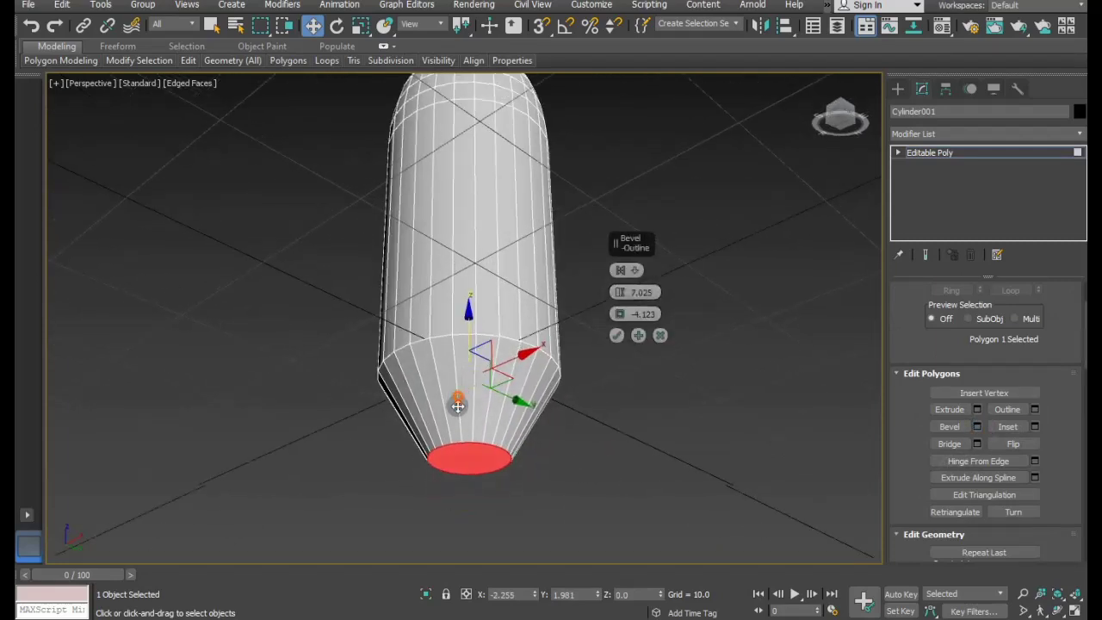
{"action": "middle_click_drag", "start_coordinate": [457, 396], "coordinate": [460, 449], "text": "alt"}
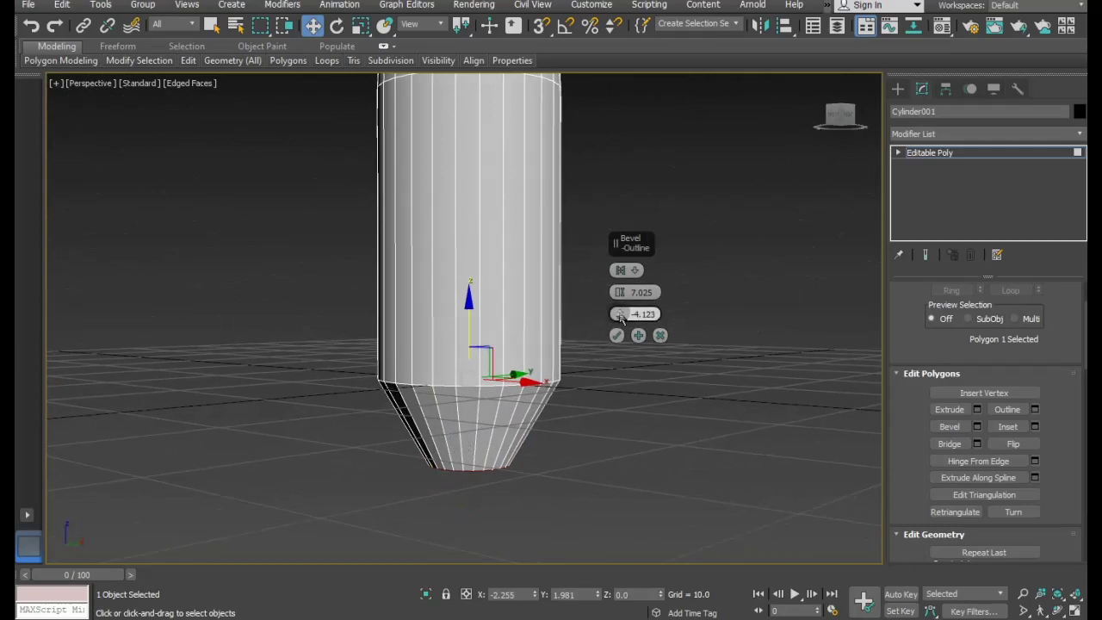
{"action": "left_click_drag", "start_coordinate": [620, 314], "coordinate": [623, 301]}
{"action": "left_click", "coordinate": [638, 335]}
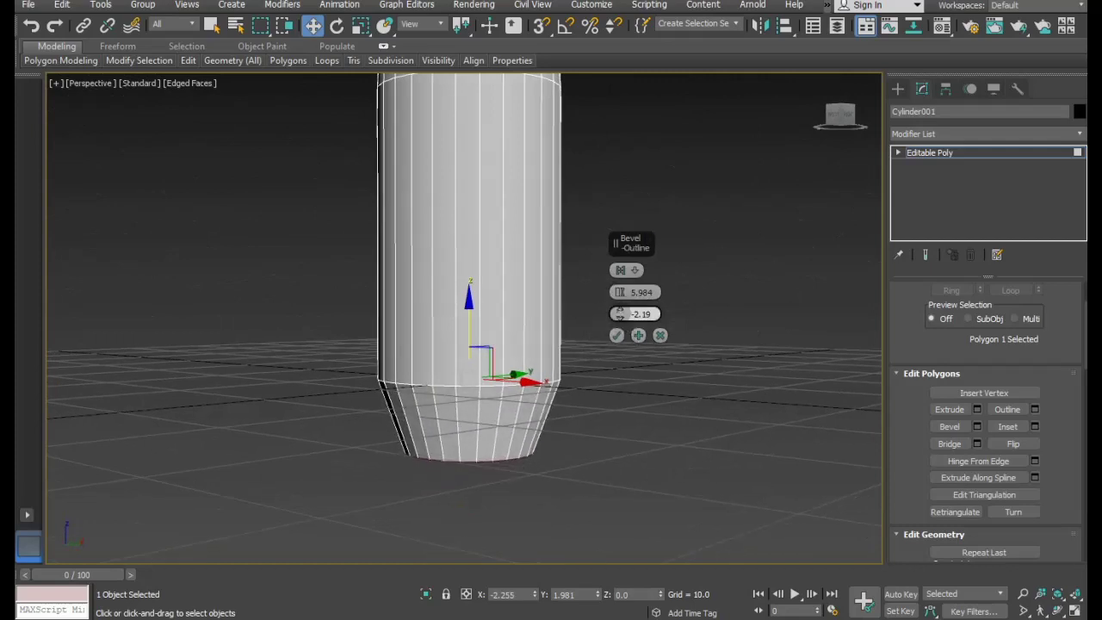
{"action": "left_click", "coordinate": [617, 334]}
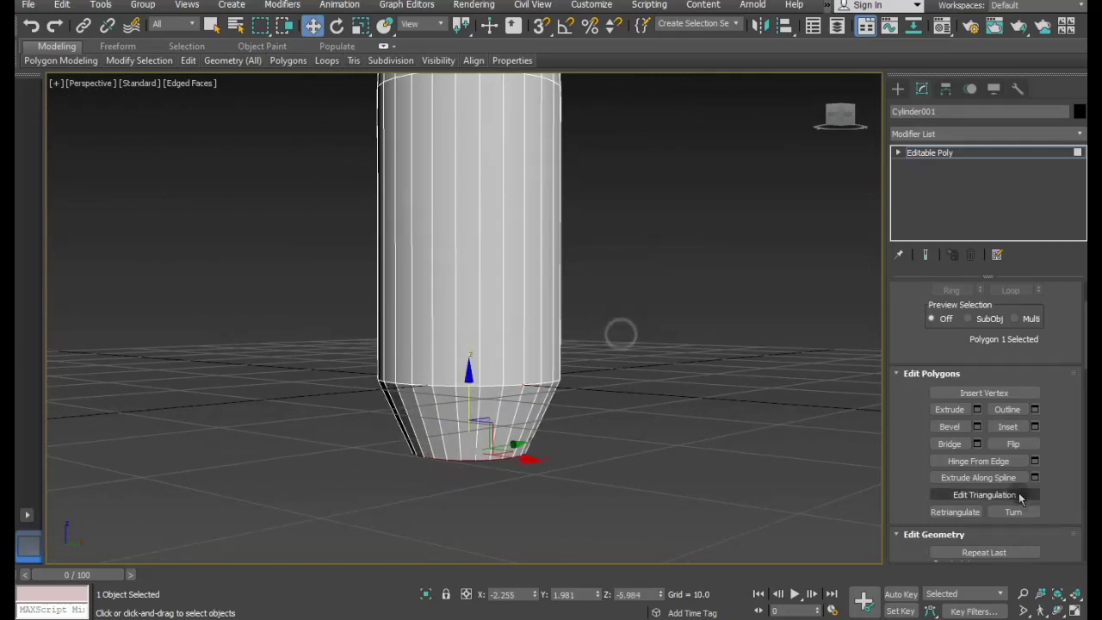
Extrude the bottom face 2.563 downward into a short nozzle.
{"action": "left_click", "coordinate": [977, 410]}
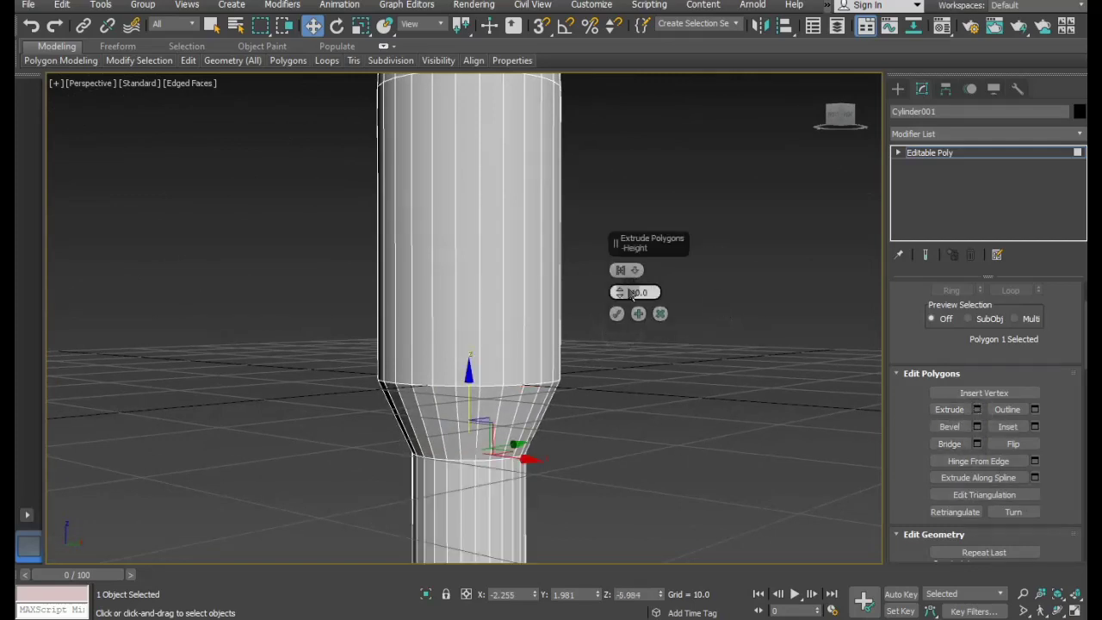
{"action": "left_click_drag", "start_coordinate": [624, 295], "coordinate": [640, 325]}
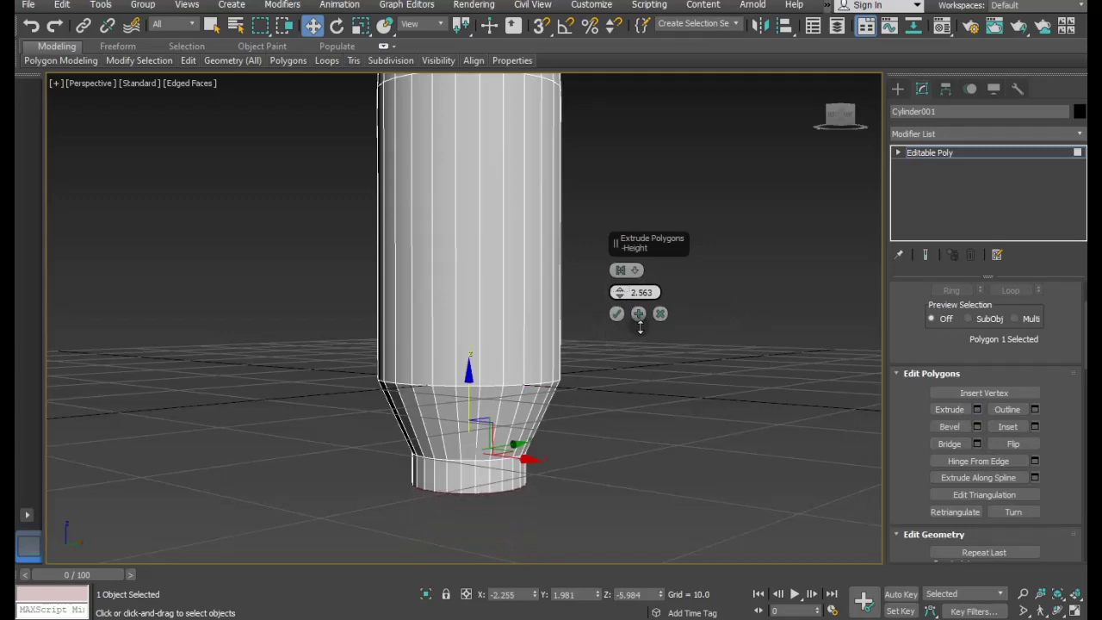
{"action": "left_click", "coordinate": [622, 314]}
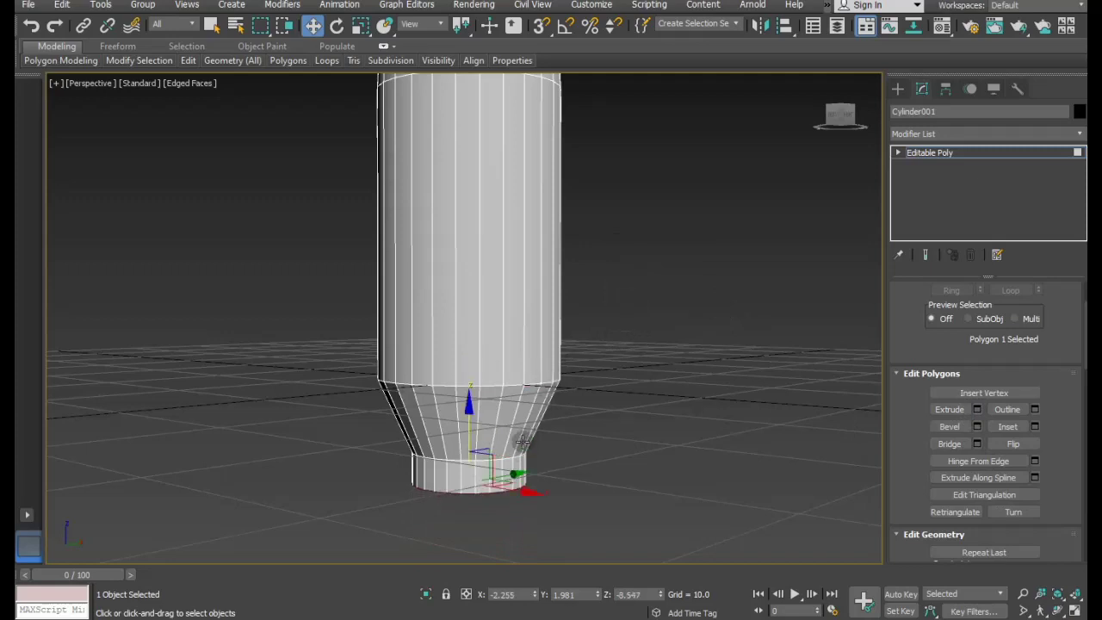
{"action": "scroll", "coordinate": [565, 401], "scroll_direction": "down", "scroll_amount": 5}
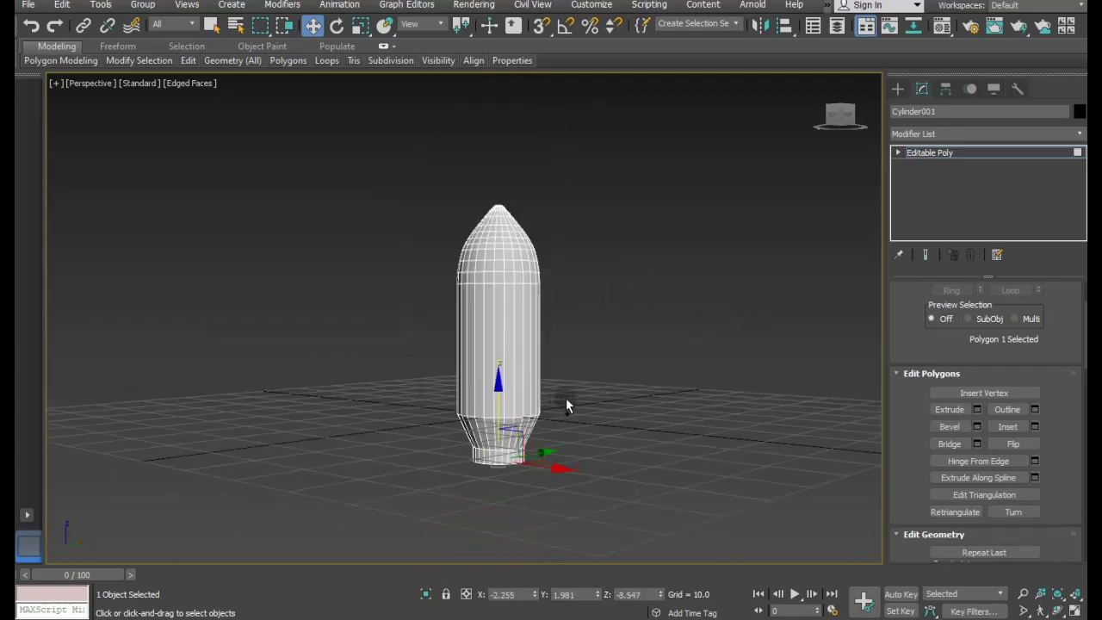
Move the base vertex rings up in Z to shorten the lower body.
{"action": "left_click", "coordinate": [899, 152]}
{"action": "left_click", "coordinate": [926, 164]}
{"action": "left_click_drag", "start_coordinate": [332, 349], "coordinate": [688, 527]}
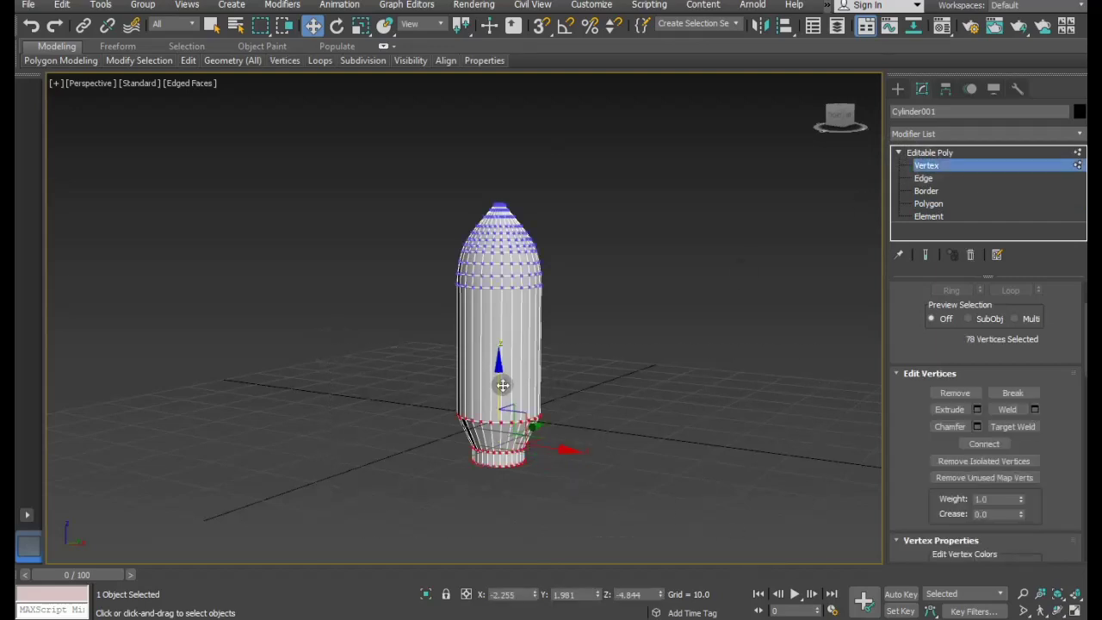
{"action": "left_click_drag", "start_coordinate": [502, 385], "coordinate": [495, 337]}
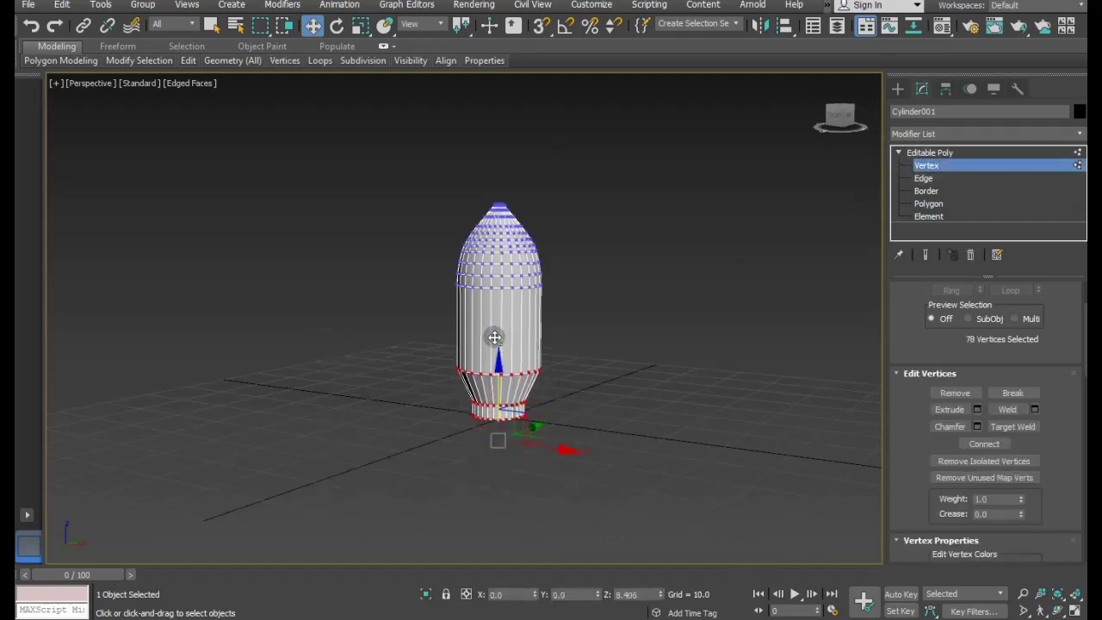
{"action": "mouse_move", "coordinate": [534, 381]}
{"action": "middle_mouse_down", "text": "alt"}
{"action": "mouse_move", "coordinate": [512, 400]}
{"action": "mouse_move", "coordinate": [386, 336]}
{"action": "mouse_move", "coordinate": [464, 440]}
{"action": "mouse_move", "coordinate": [468, 468]}
{"action": "middle_mouse_up", "text": "alt"}
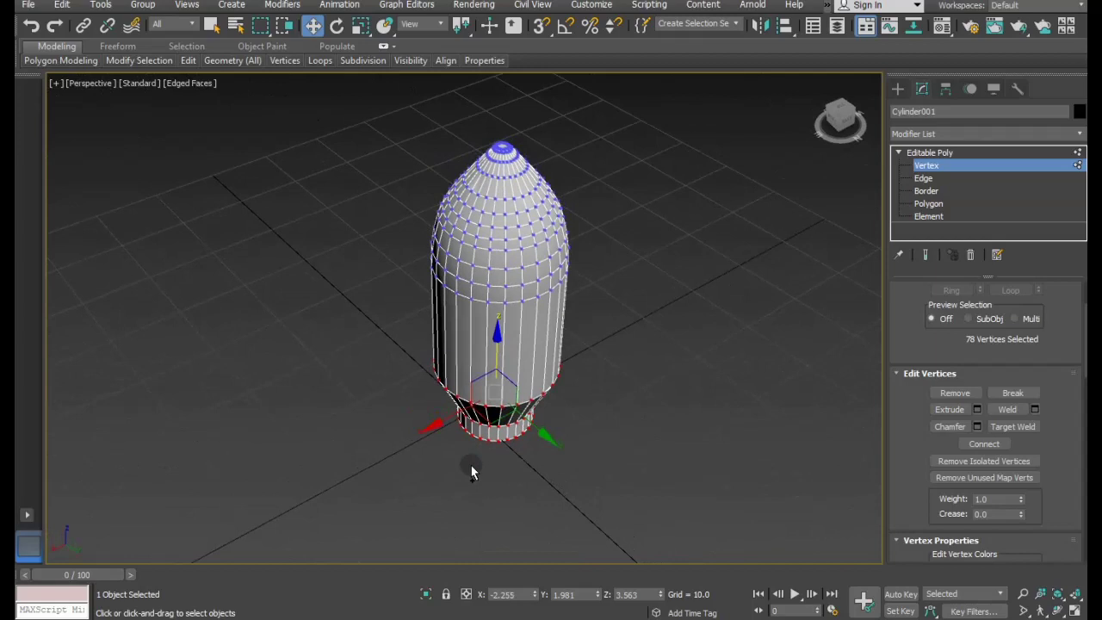
{"action": "left_click", "coordinate": [635, 401]}
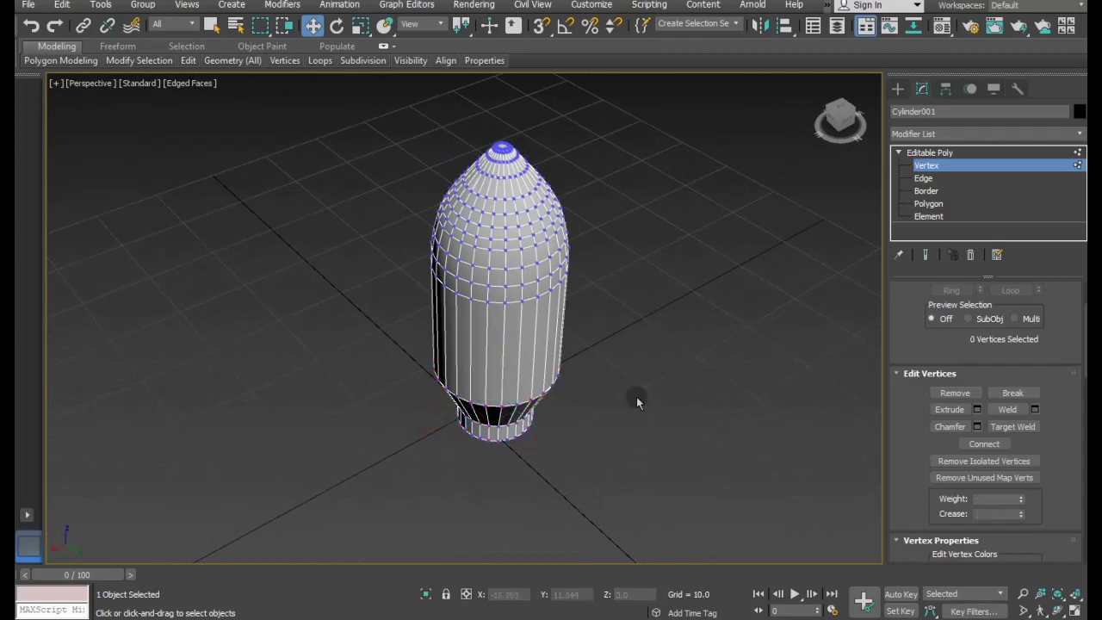
Select three polygons around the nozzle ring.
{"action": "left_click", "coordinate": [928, 203]}
{"action": "left_click", "coordinate": [546, 374]}
{"action": "mouse_move", "coordinate": [546, 373]}
{"action": "middle_mouse_down", "text": "alt"}
{"action": "mouse_move", "coordinate": [511, 414]}
{"action": "mouse_move", "coordinate": [671, 457]}
{"action": "mouse_move", "coordinate": [537, 478]}
{"action": "mouse_move", "coordinate": [607, 487]}
{"action": "mouse_move", "coordinate": [620, 533]}
{"action": "mouse_move", "coordinate": [632, 519]}
{"action": "mouse_move", "coordinate": [563, 512]}
{"action": "middle_mouse_up", "text": "alt"}
{"action": "scroll", "coordinate": [498, 450], "scroll_direction": "up", "scroll_amount": 4}
{"action": "left_click", "coordinate": [498, 445]}
{"action": "left_click", "coordinate": [605, 484], "text": "ctrl"}
{"action": "left_click", "coordinate": [628, 534], "text": "ctrl"}
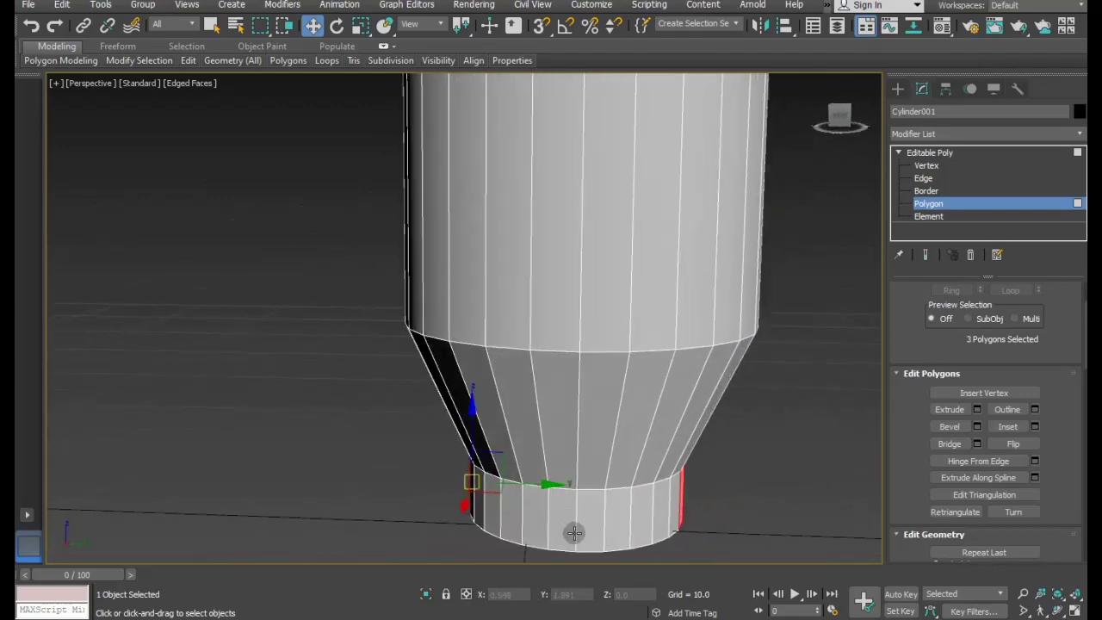
Correct the nozzle-ring selection, dropping a wrongly picked polygon.
{"action": "left_click", "coordinate": [574, 533], "text": "ctrl"}
{"action": "scroll", "coordinate": [605, 471], "scroll_direction": "down", "scroll_amount": 5}
{"action": "mouse_move", "coordinate": [605, 471]}
{"action": "middle_mouse_down", "text": "alt"}
{"action": "mouse_move", "coordinate": [819, 484]}
{"action": "mouse_move", "coordinate": [588, 491]}
{"action": "mouse_move", "coordinate": [594, 484]}
{"action": "middle_mouse_up", "text": "alt"}
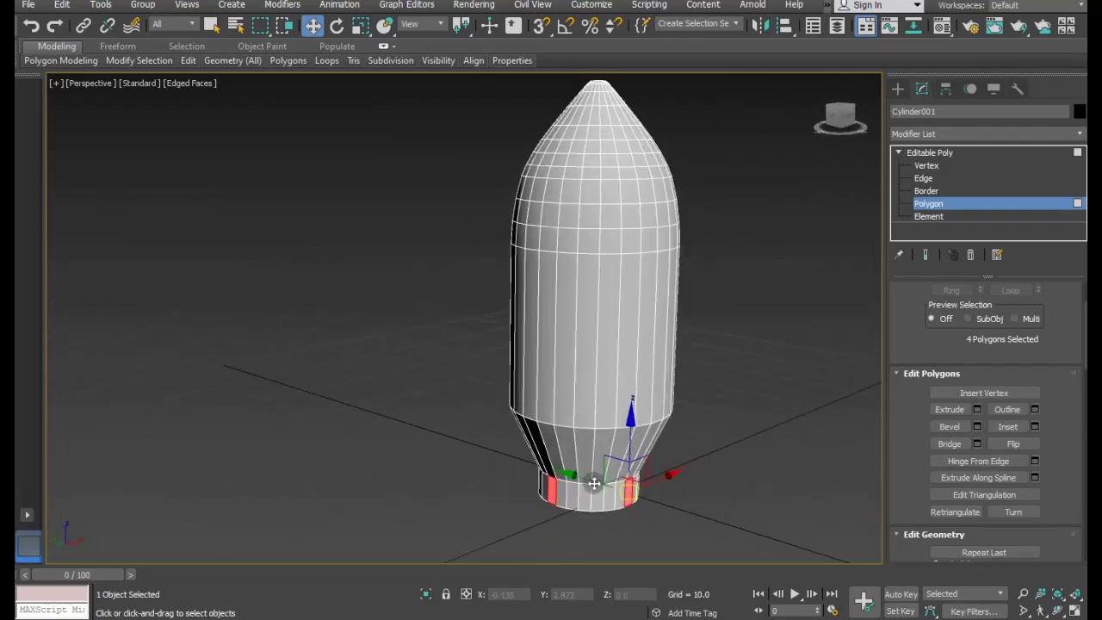
{"action": "left_click", "coordinate": [630, 493], "text": "alt"}
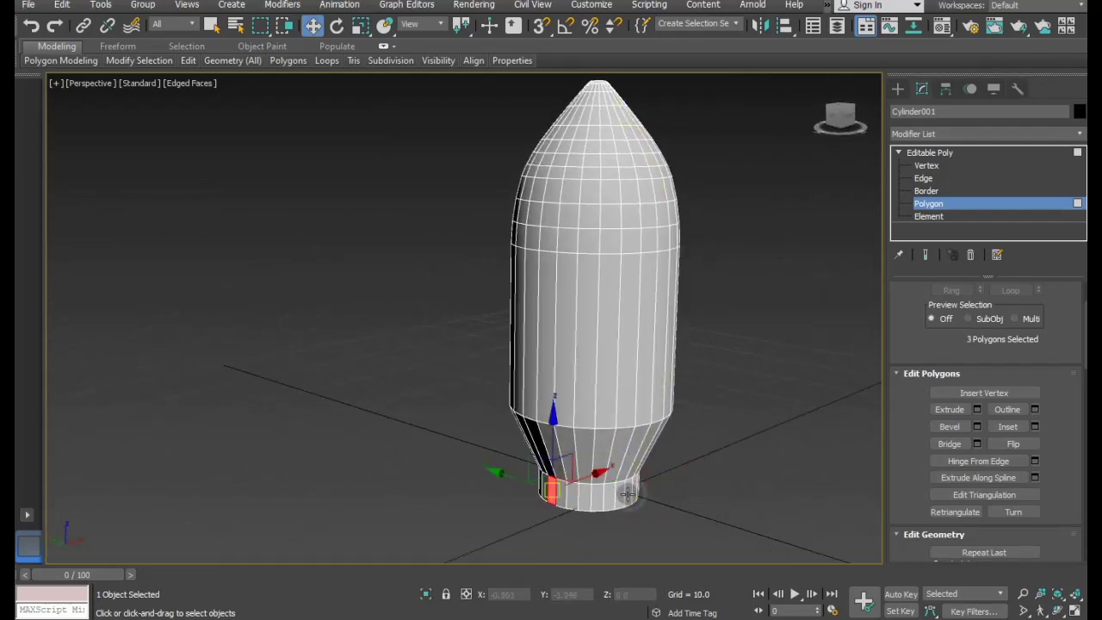
{"action": "middle_click_drag", "start_coordinate": [670, 502], "coordinate": [582, 501], "text": "alt"}
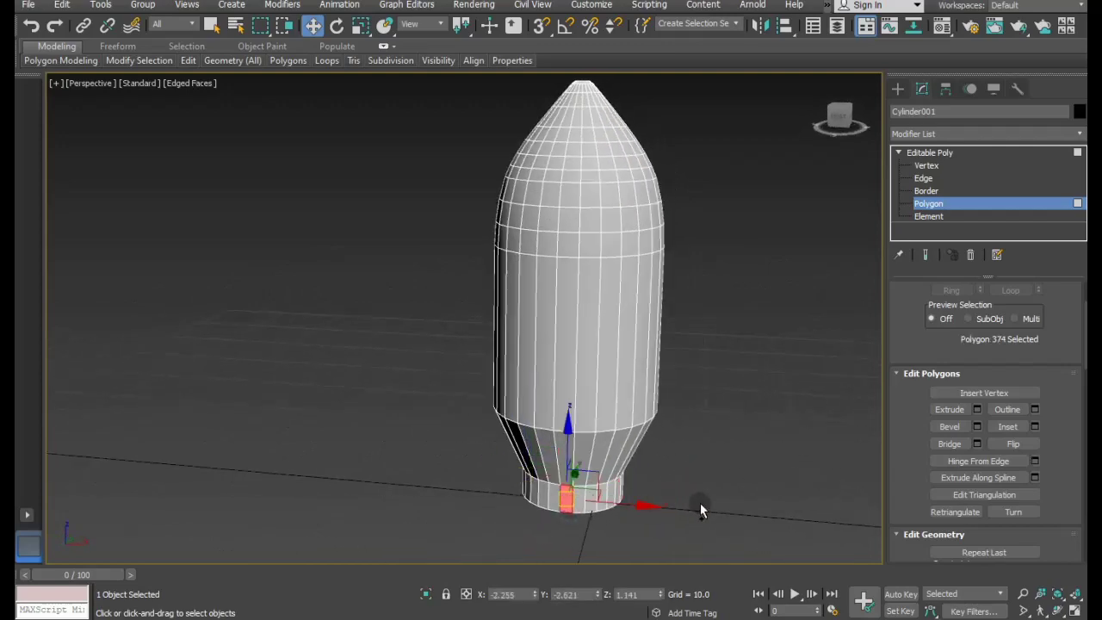
{"action": "middle_click_drag", "start_coordinate": [700, 505], "coordinate": [629, 521], "text": "alt"}
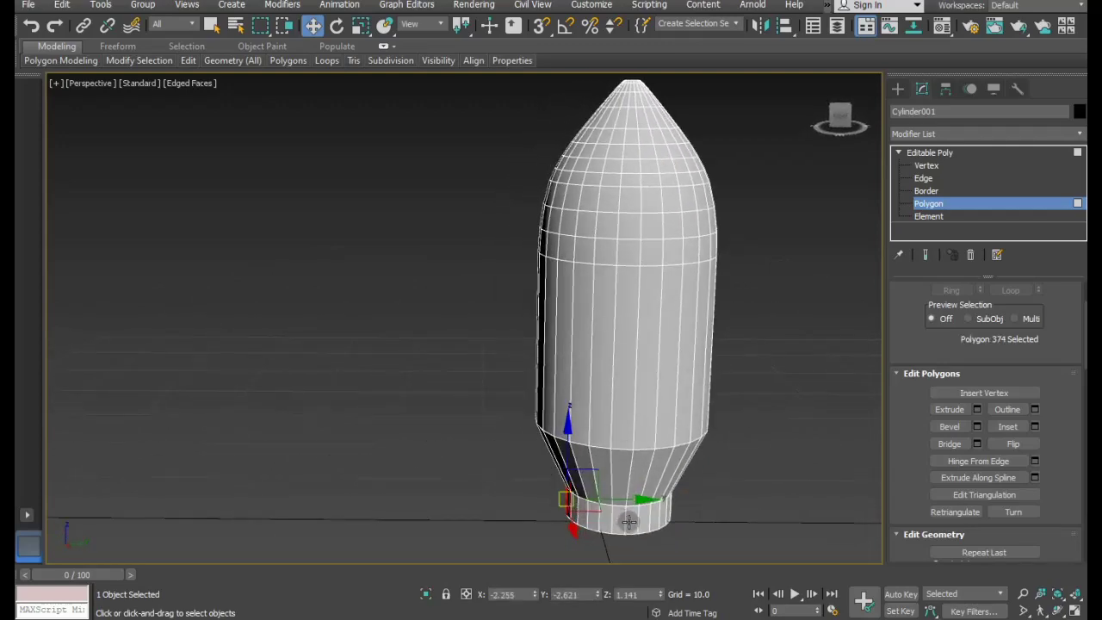
Select four spaced nozzle-ring faces and extrude them outward by 2.563.
{"action": "left_click", "coordinate": [629, 520], "text": "ctrl"}
{"action": "middle_click_drag", "start_coordinate": [713, 523], "coordinate": [579, 536], "text": "alt"}
{"action": "left_click", "coordinate": [652, 535], "text": "ctrl"}
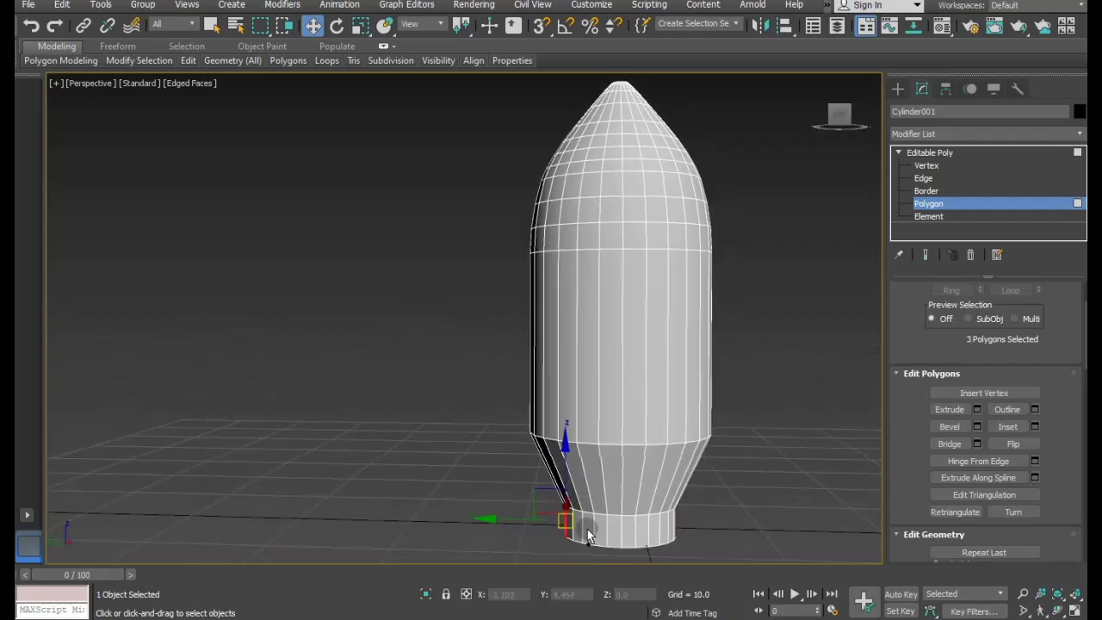
{"action": "left_click", "coordinate": [615, 539], "text": "ctrl"}
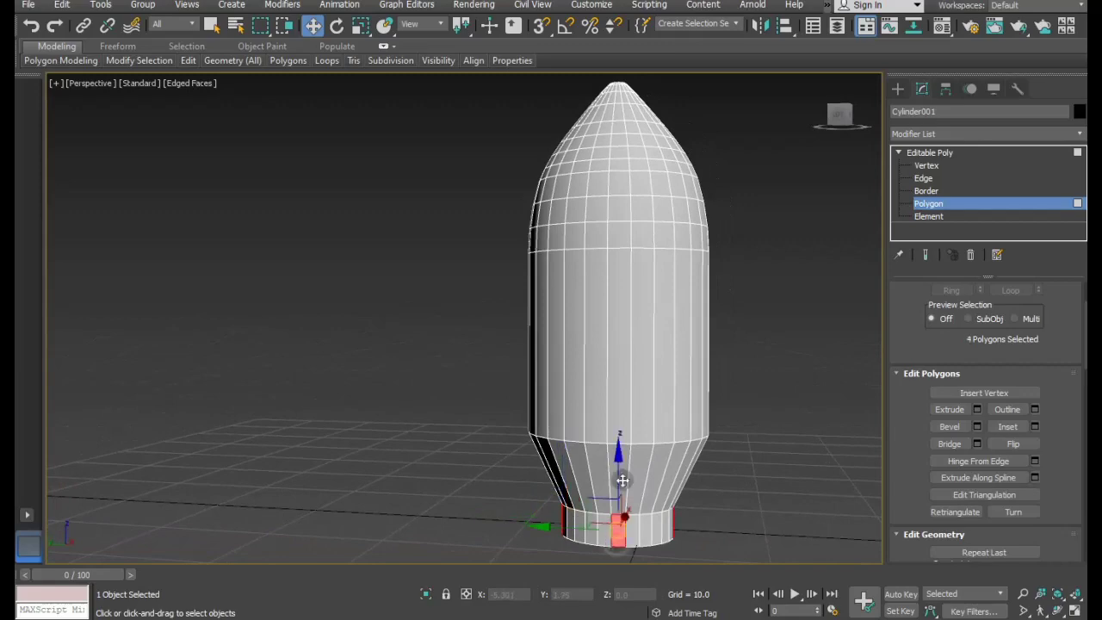
{"action": "mouse_move", "coordinate": [615, 539]}
{"action": "middle_mouse_down", "text": "alt"}
{"action": "mouse_move", "coordinate": [871, 471]}
{"action": "mouse_move", "coordinate": [637, 456]}
{"action": "middle_mouse_up", "text": "alt"}
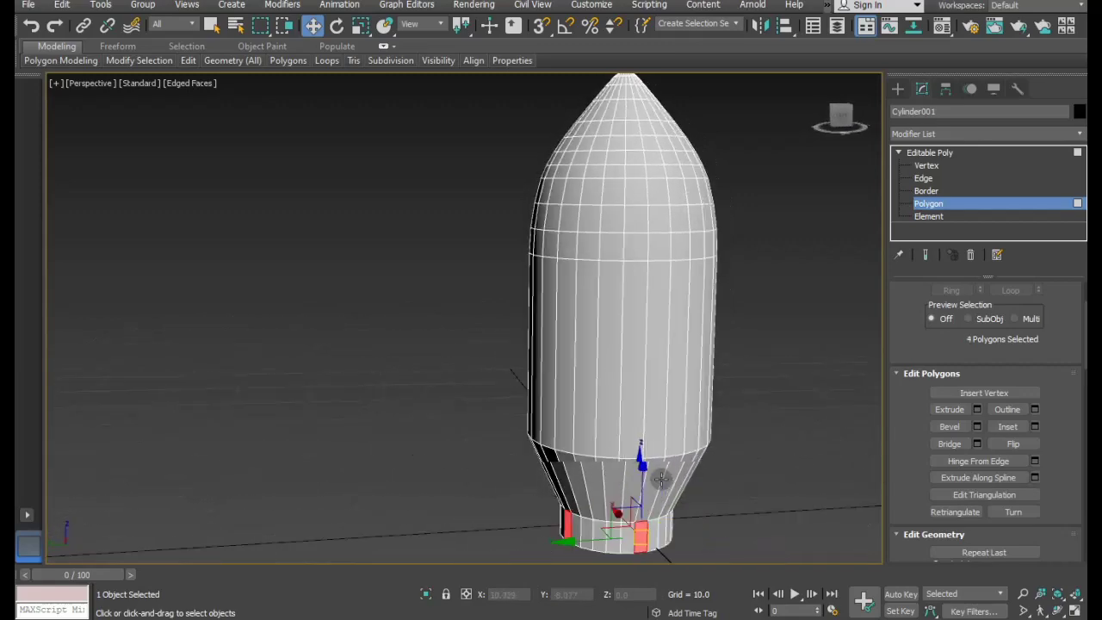
{"action": "mouse_move", "coordinate": [659, 381]}
{"action": "middle_mouse_down", "text": "alt"}
{"action": "mouse_move", "coordinate": [663, 345]}
{"action": "mouse_move", "coordinate": [640, 387]}
{"action": "mouse_move", "coordinate": [674, 403]}
{"action": "mouse_move", "coordinate": [664, 404]}
{"action": "middle_mouse_up", "text": "alt"}
{"action": "left_click", "coordinate": [977, 410]}
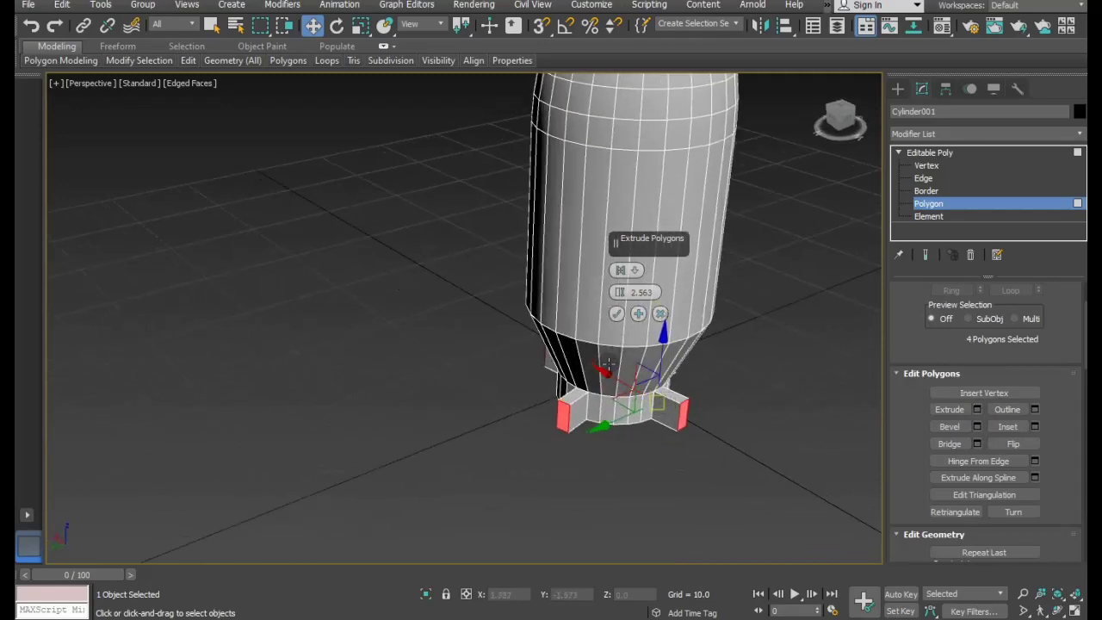
Switch to Bottom view and cancel the pending extrusion.
{"action": "scroll", "coordinate": [608, 365], "scroll_direction": "up", "scroll_amount": 2}
{"action": "mouse_move", "coordinate": [571, 362]}
{"action": "middle_mouse_down", "text": "alt"}
{"action": "mouse_move", "coordinate": [696, 353]}
{"action": "mouse_move", "coordinate": [733, 393]}
{"action": "mouse_move", "coordinate": [767, 393]}
{"action": "mouse_move", "coordinate": [679, 406]}
{"action": "middle_mouse_up", "text": "alt"}
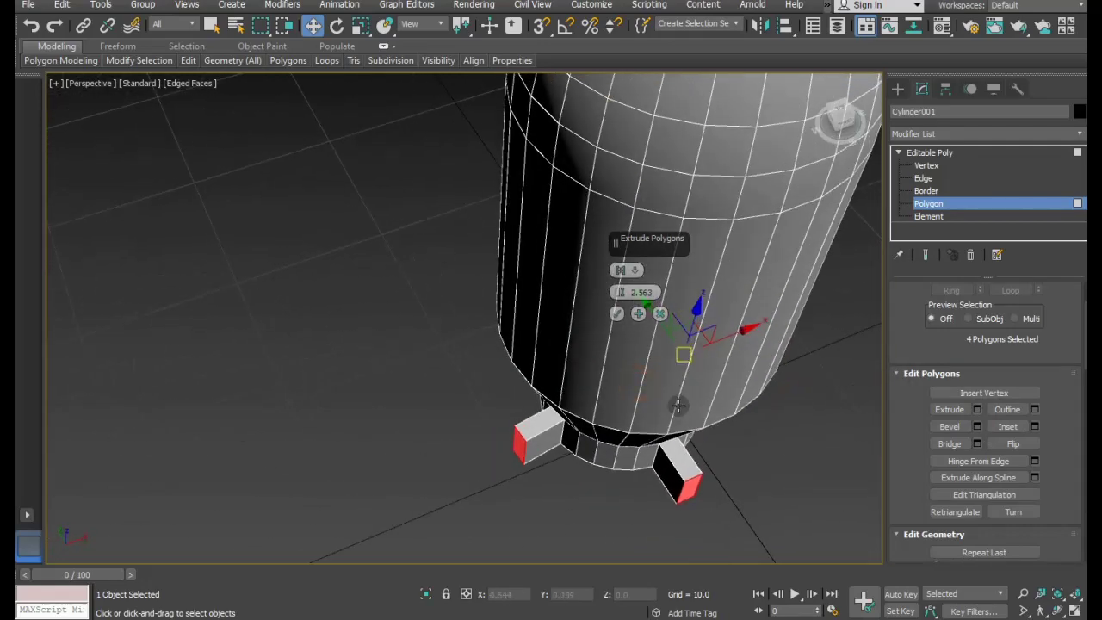
{"action": "key", "text": "b"}
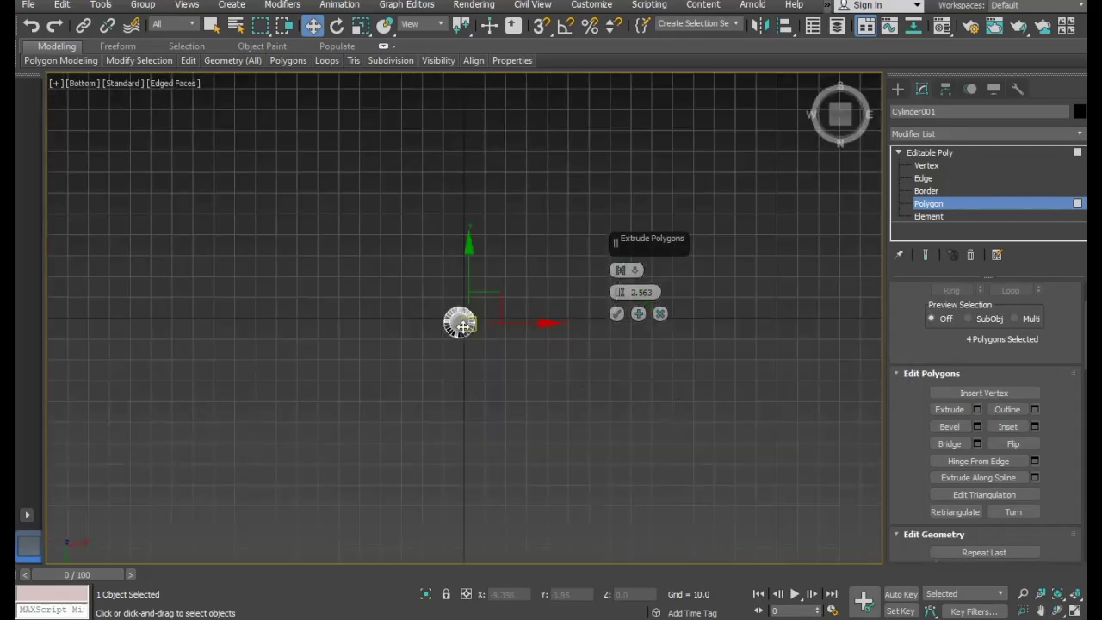
{"action": "scroll", "coordinate": [460, 323], "scroll_direction": "up", "scroll_amount": 3}
{"action": "scroll", "coordinate": [455, 315], "scroll_direction": "up", "scroll_amount": 4}
{"action": "scroll", "coordinate": [456, 318], "scroll_direction": "up", "scroll_amount": 2}
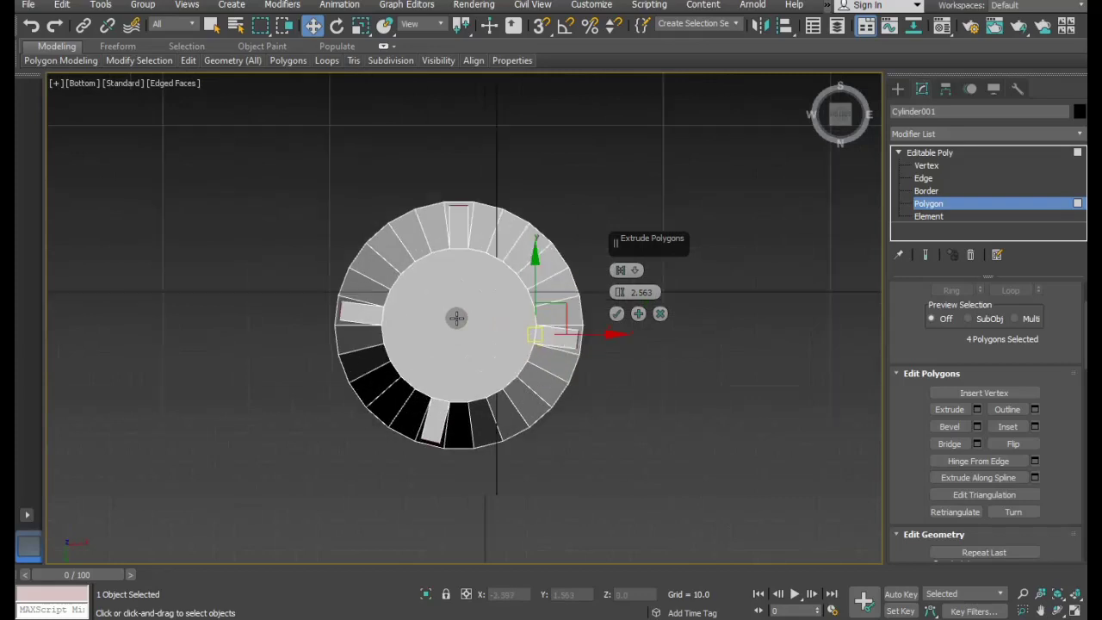
{"action": "left_click", "coordinate": [661, 314]}
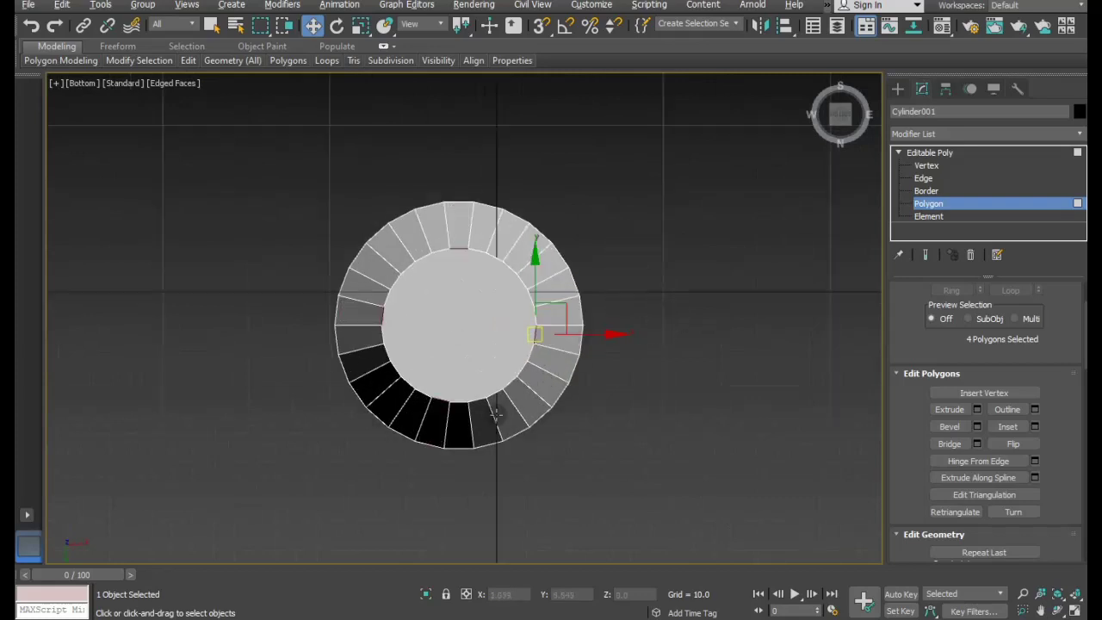
Reselect the four nozzle-ring faces from below and extrude them outward 2.563.
{"action": "left_click_drag", "start_coordinate": [416, 465], "coordinate": [463, 396]}
{"action": "middle_click_drag", "start_coordinate": [524, 425], "coordinate": [467, 396], "text": "alt"}
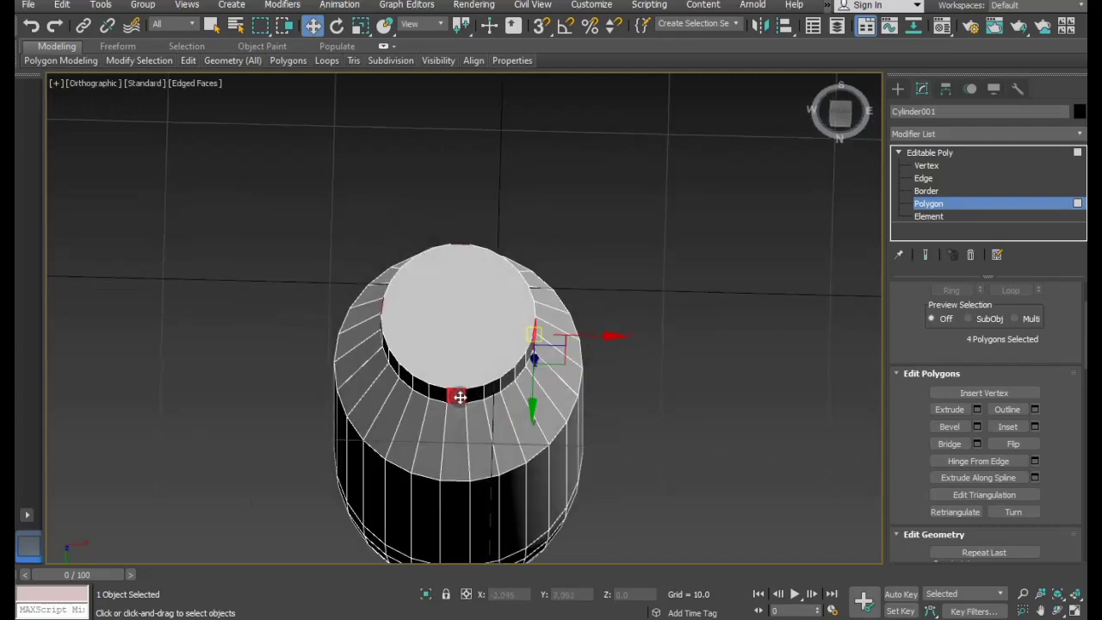
{"action": "key", "text": "b"}
{"action": "scroll", "coordinate": [443, 332], "scroll_direction": "up", "scroll_amount": 2}
{"action": "scroll", "coordinate": [455, 320], "scroll_direction": "up", "scroll_amount": 5}
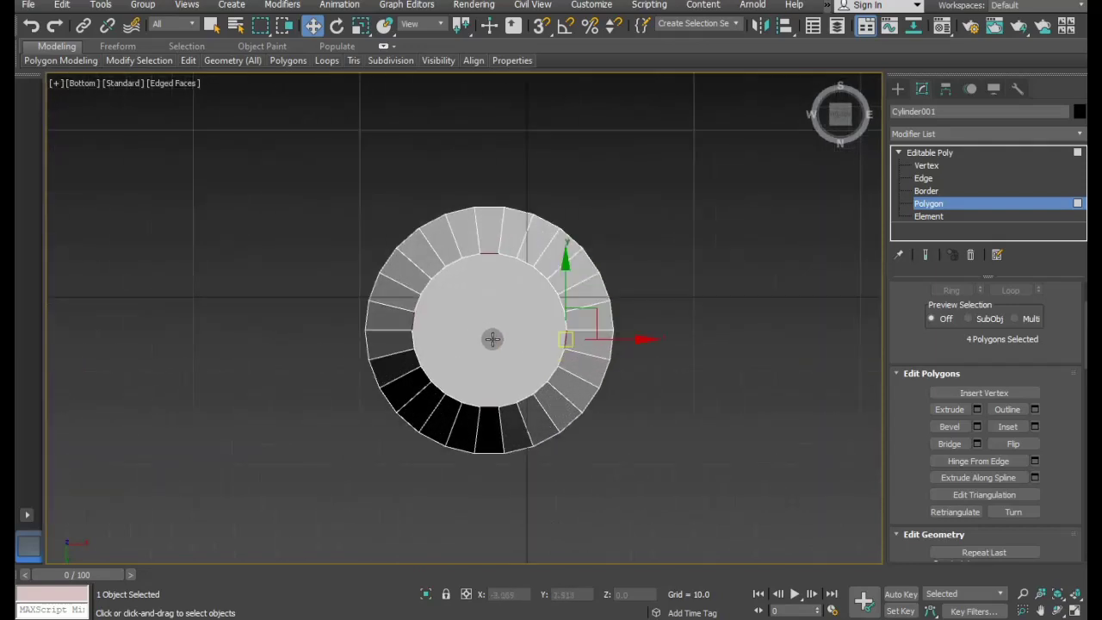
{"action": "scroll", "coordinate": [490, 338], "scroll_direction": "up", "scroll_amount": 2}
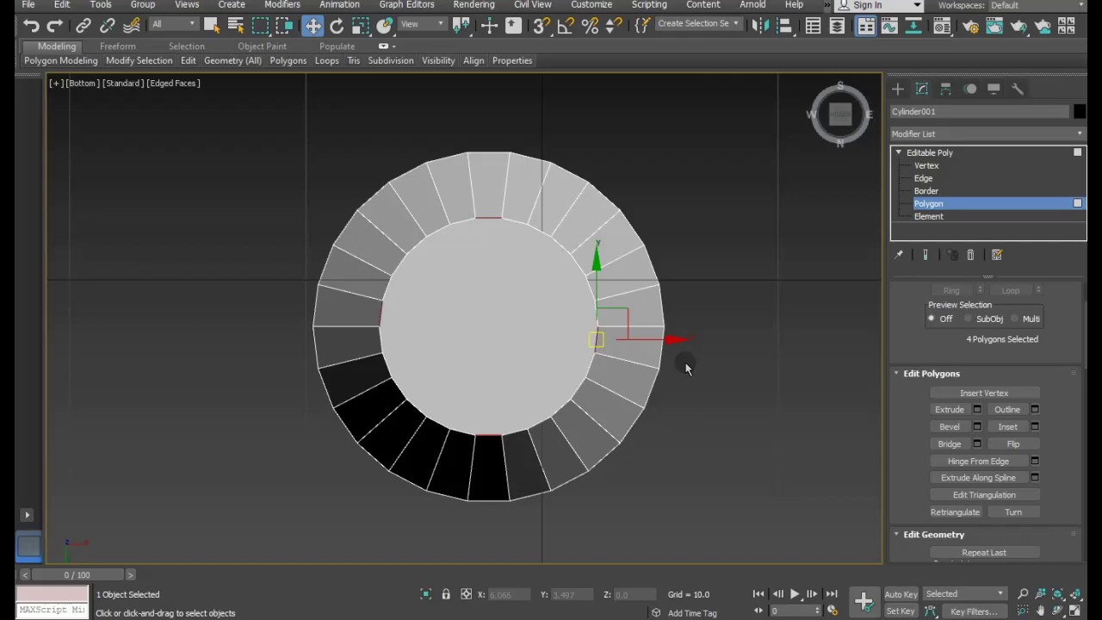
{"action": "left_click", "coordinate": [977, 410]}
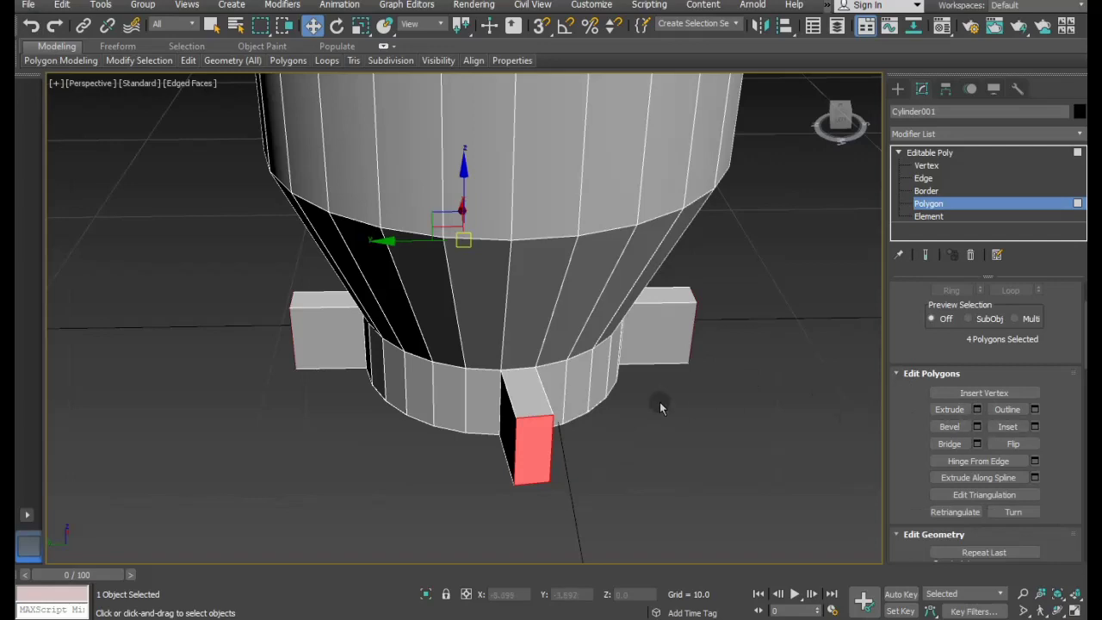
Select the underside faces of the four blocks.
{"action": "mouse_move", "coordinate": [661, 408]}
{"action": "middle_mouse_down", "text": "alt"}
{"action": "mouse_move", "coordinate": [551, 322]}
{"action": "mouse_move", "coordinate": [442, 309]}
{"action": "middle_mouse_up", "text": "alt"}
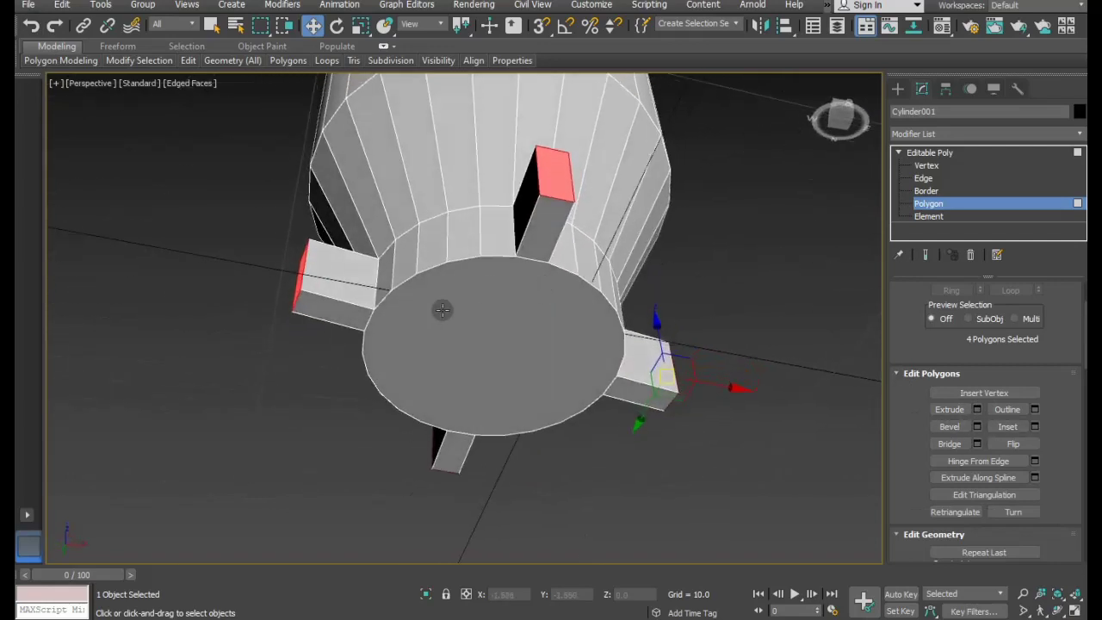
{"action": "left_click", "coordinate": [333, 314]}
{"action": "left_click", "coordinate": [531, 248], "text": "ctrl"}
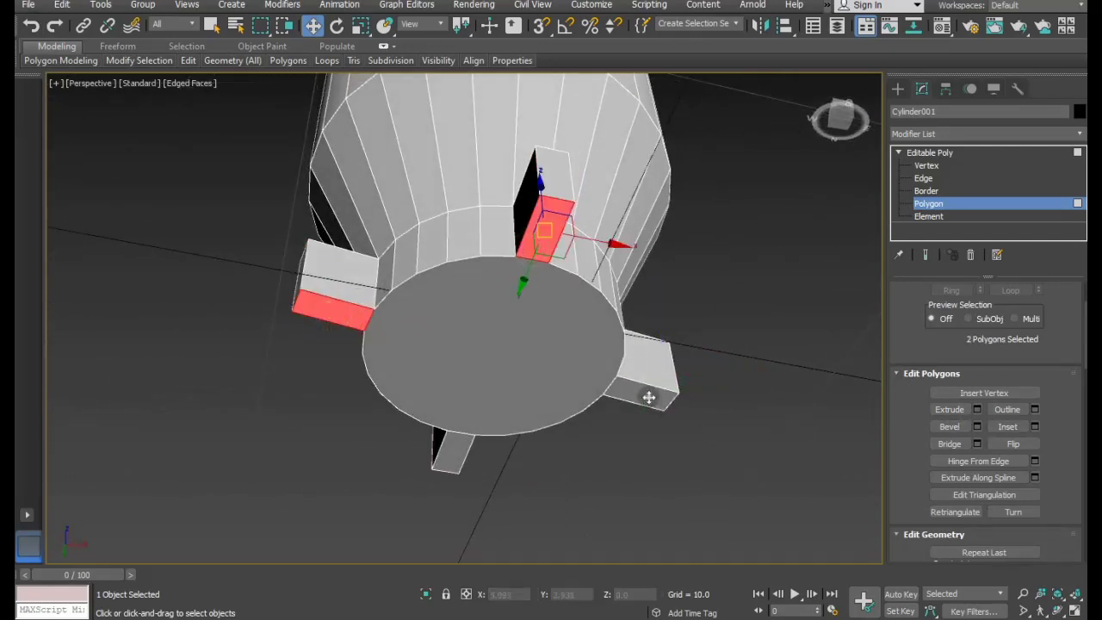
{"action": "left_click", "coordinate": [648, 397], "text": "ctrl"}
{"action": "left_click", "coordinate": [450, 454], "text": "ctrl"}
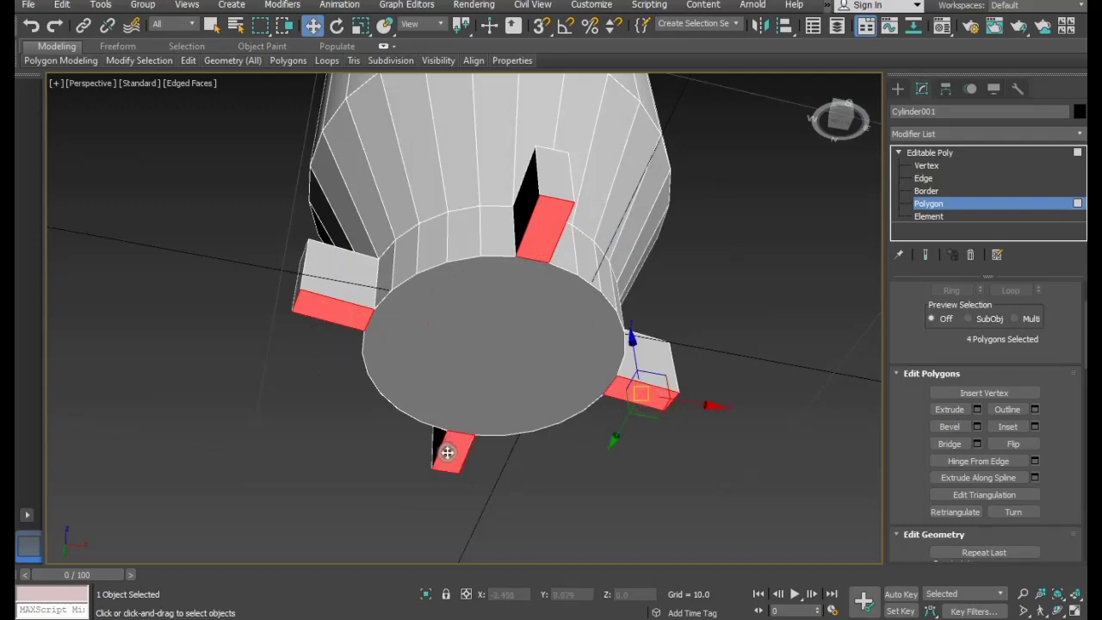
Extrude the four block undersides downward 7.769 into long legs.
{"action": "left_click", "coordinate": [979, 412]}
{"action": "middle_click_drag", "start_coordinate": [443, 307], "coordinate": [457, 418], "text": "alt"}
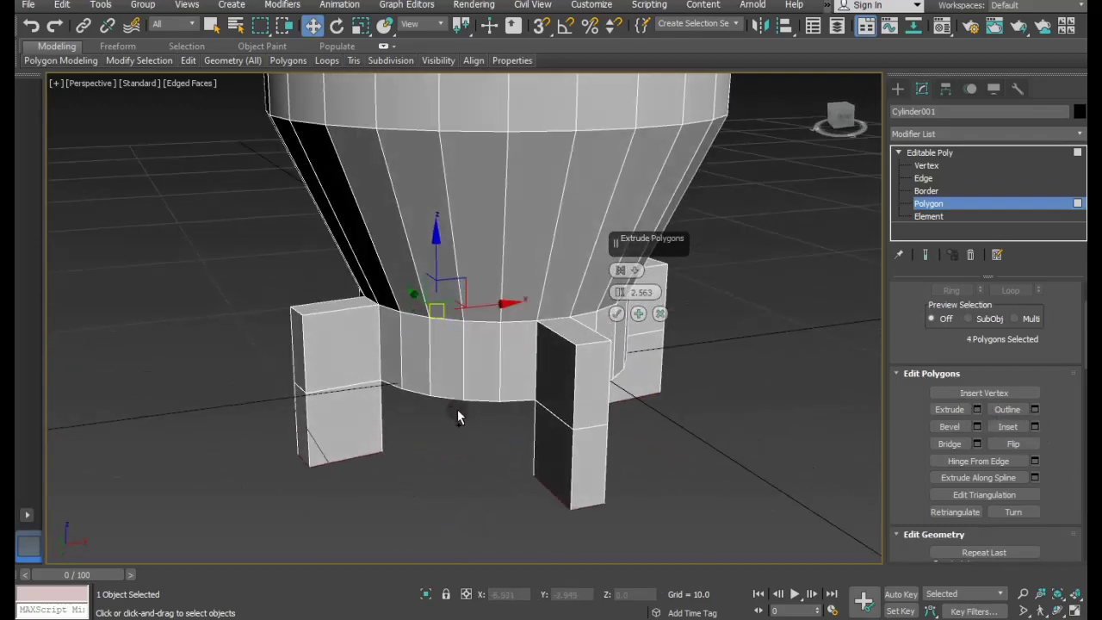
{"action": "left_click_drag", "start_coordinate": [619, 292], "coordinate": [613, 273]}
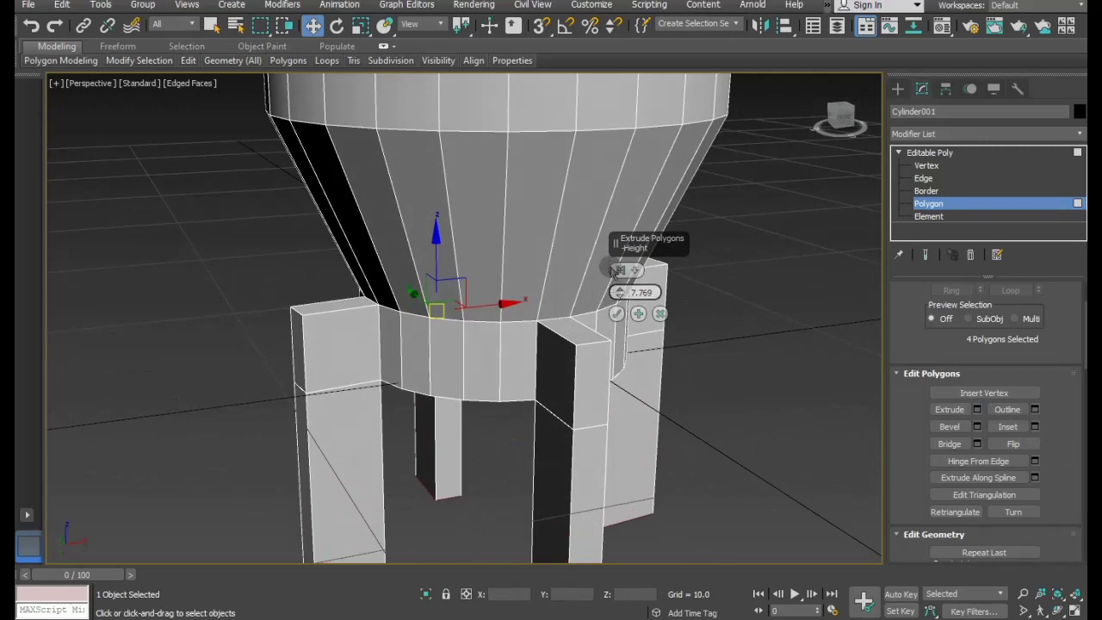
{"action": "mouse_move", "coordinate": [443, 302]}
{"action": "middle_mouse_down", "text": "alt"}
{"action": "mouse_move", "coordinate": [583, 369]}
{"action": "mouse_move", "coordinate": [603, 410]}
{"action": "mouse_move", "coordinate": [556, 421]}
{"action": "middle_mouse_up", "text": "alt"}
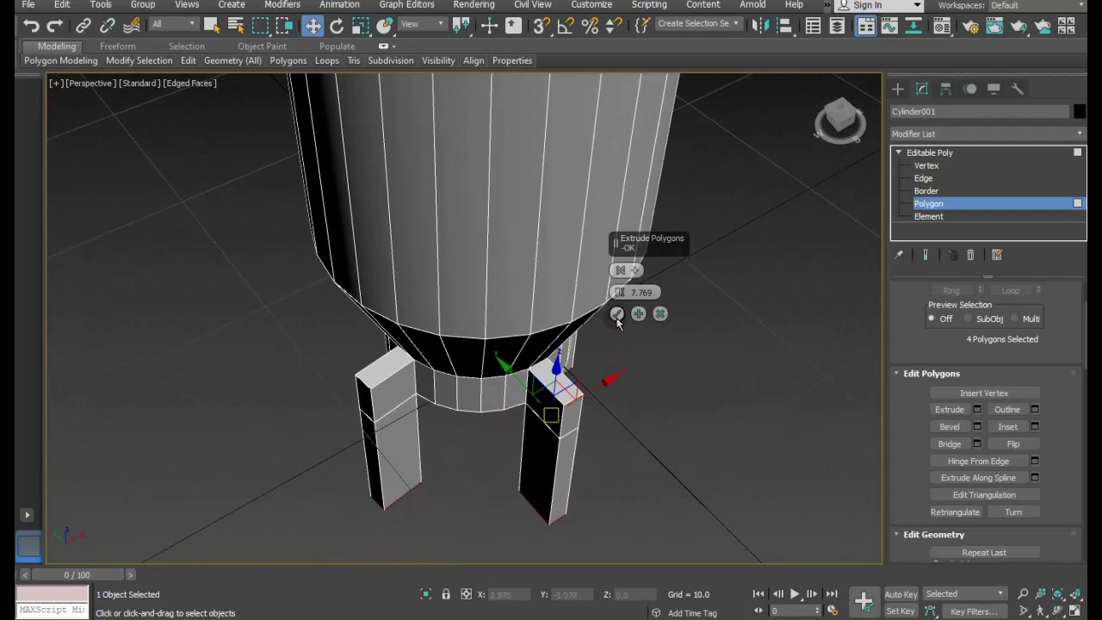
{"action": "mouse_move", "coordinate": [618, 322]}
{"action": "middle_mouse_down", "text": "alt"}
{"action": "mouse_move", "coordinate": [560, 362]}
{"action": "mouse_move", "coordinate": [487, 326]}
{"action": "mouse_move", "coordinate": [551, 344]}
{"action": "middle_mouse_up", "text": "alt"}
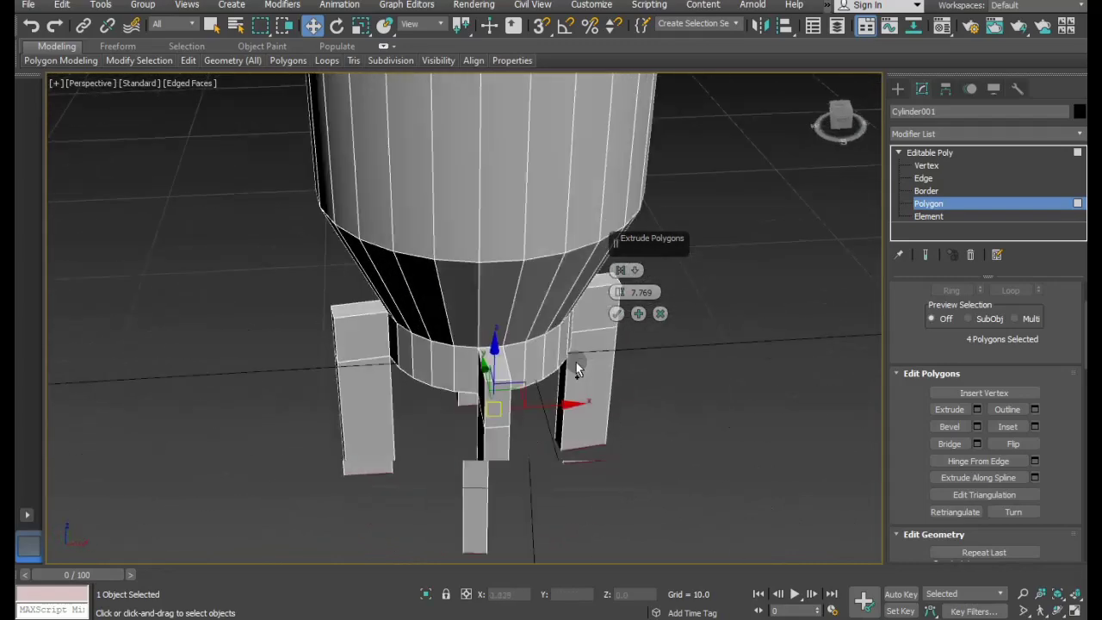
{"action": "left_click", "coordinate": [618, 314]}
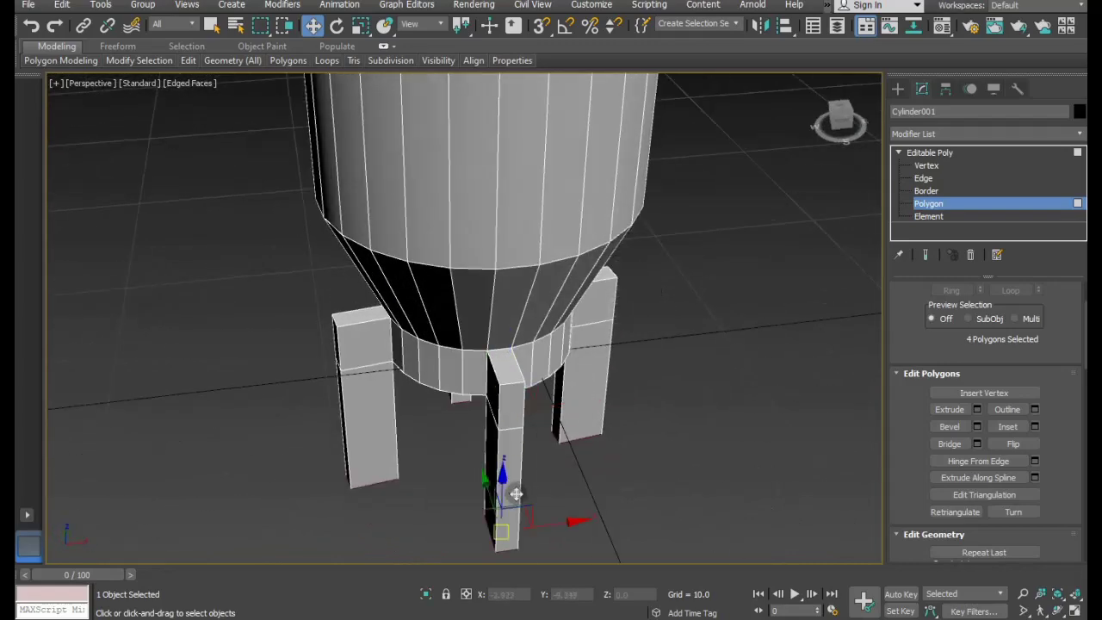
{"action": "left_click", "coordinate": [516, 493]}
{"action": "scroll", "coordinate": [918, 334], "scroll_direction": "up", "scroll_amount": 2}
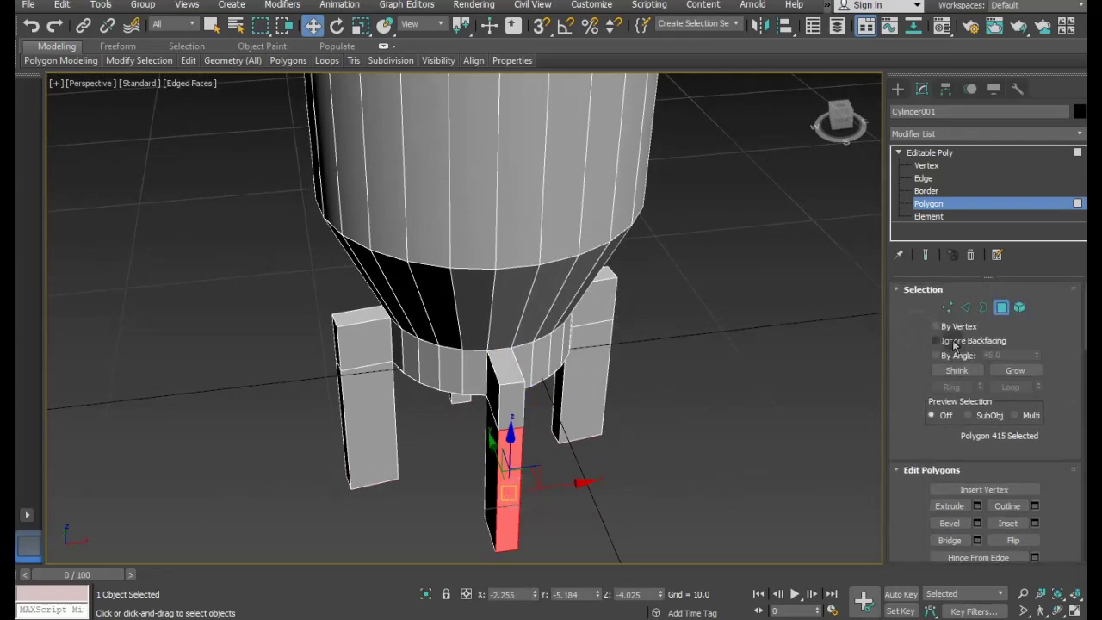
Add the outer side faces of all four legs to one polygon selection.
{"action": "left_click", "coordinate": [628, 446]}
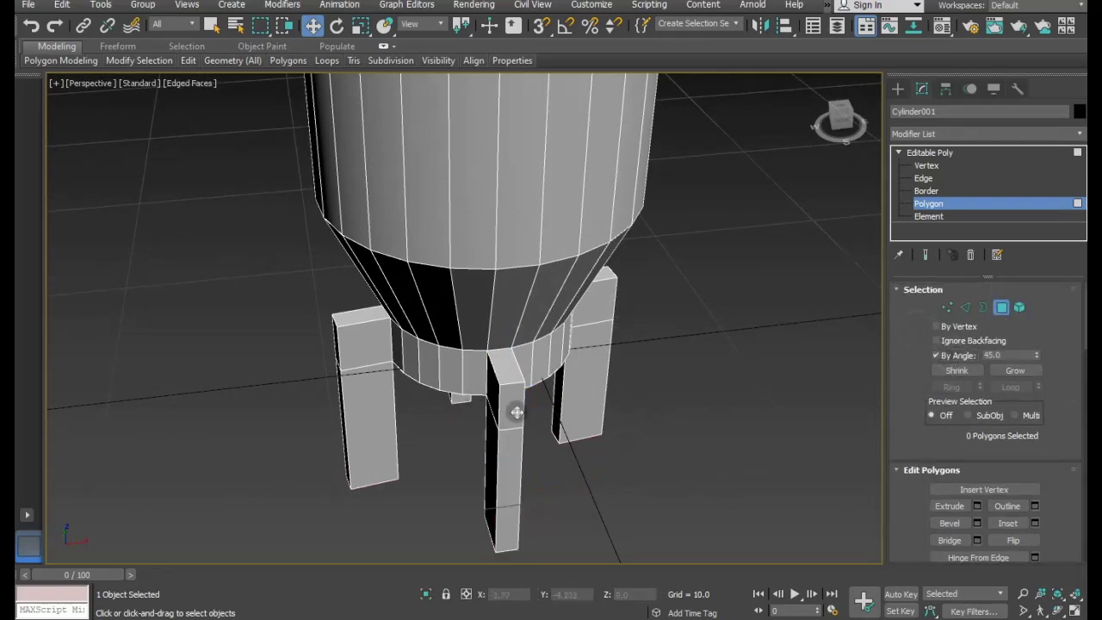
{"action": "left_click", "coordinate": [516, 412]}
{"action": "middle_click_drag", "start_coordinate": [677, 430], "coordinate": [595, 420], "text": "alt"}
{"action": "middle_click_drag", "start_coordinate": [731, 450], "coordinate": [601, 389], "text": "alt"}
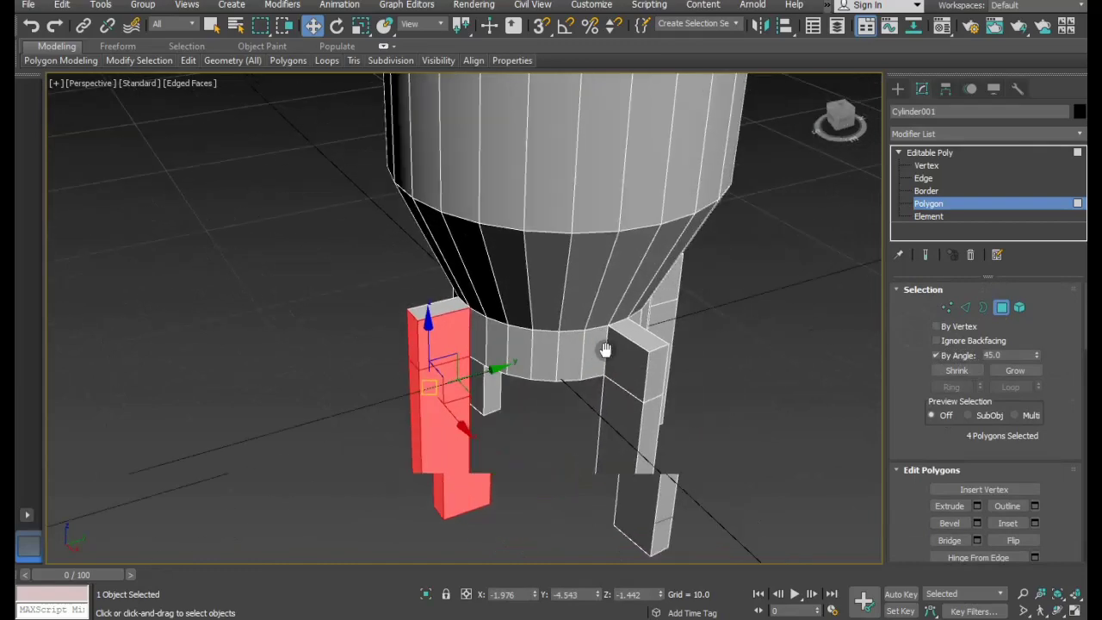
{"action": "left_click", "coordinate": [602, 388]}
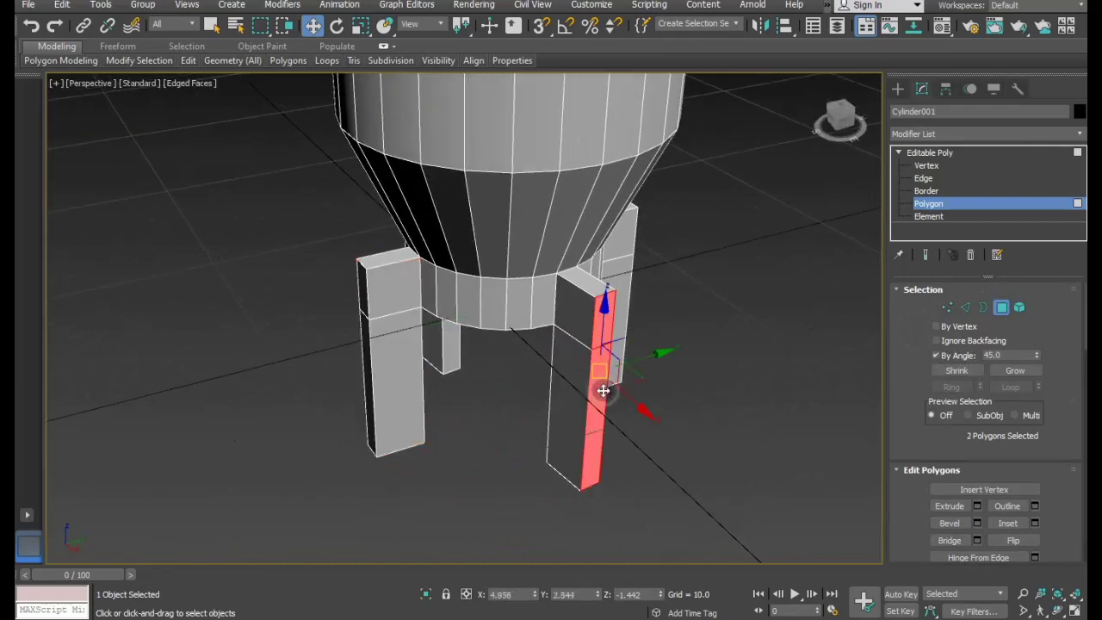
{"action": "left_click", "coordinate": [365, 381], "text": "ctrl"}
{"action": "left_click", "coordinate": [588, 411], "text": "ctrl"}
{"action": "mouse_move", "coordinate": [588, 411]}
{"action": "middle_mouse_down", "text": "alt"}
{"action": "mouse_move", "coordinate": [442, 401]}
{"action": "mouse_move", "coordinate": [613, 457]}
{"action": "mouse_move", "coordinate": [512, 461]}
{"action": "mouse_move", "coordinate": [504, 357]}
{"action": "mouse_move", "coordinate": [470, 371]}
{"action": "middle_mouse_up", "text": "alt"}
{"action": "left_click", "coordinate": [622, 465], "text": "ctrl"}
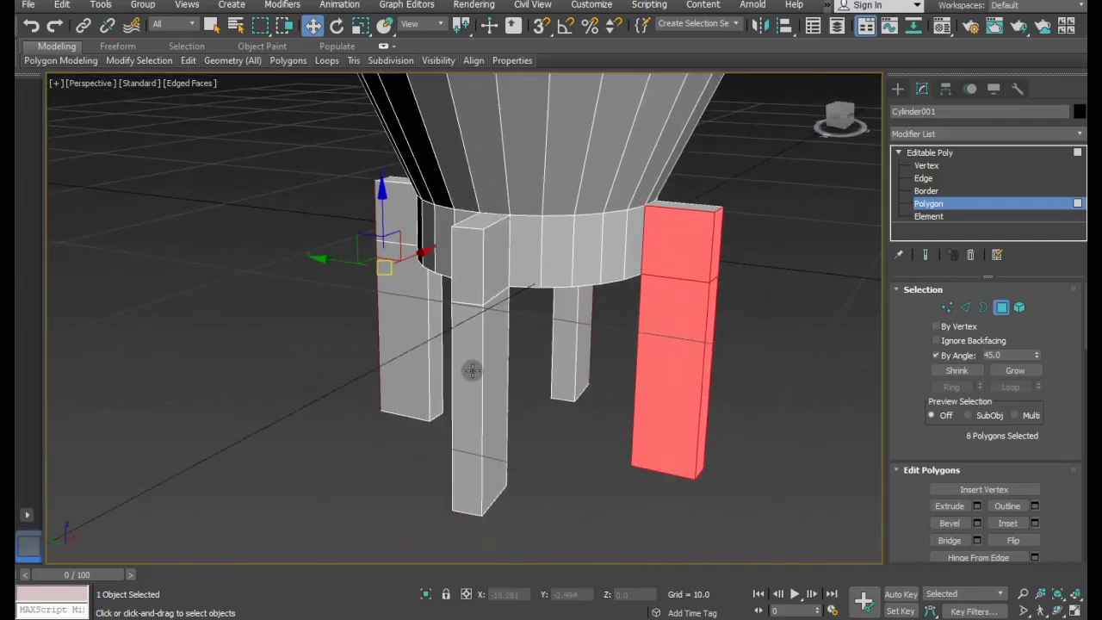
{"action": "left_click", "coordinate": [470, 371], "text": "ctrl"}
{"action": "mouse_move", "coordinate": [519, 414]}
{"action": "middle_mouse_down", "text": "alt"}
{"action": "mouse_move", "coordinate": [360, 392]}
{"action": "mouse_move", "coordinate": [534, 396]}
{"action": "middle_mouse_up", "text": "alt"}
Turn off By Angle and deselect the unwanted front faces, leaving eight outer polygons.
{"action": "left_click", "coordinate": [968, 356]}
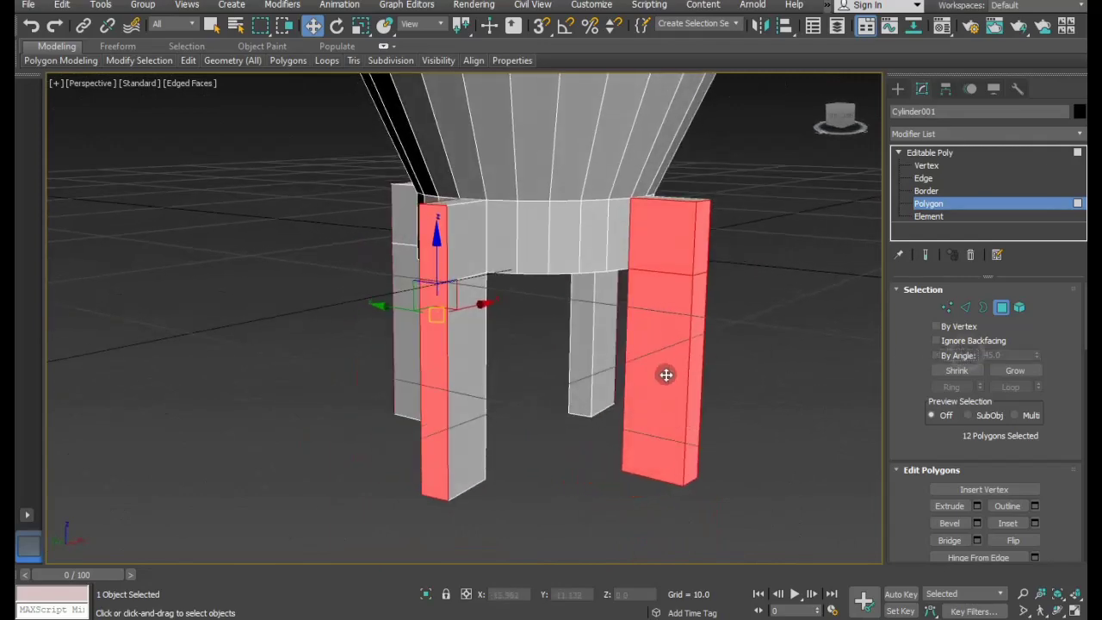
{"action": "key", "text": "super"}
{"action": "left_click", "coordinate": [758, 360]}
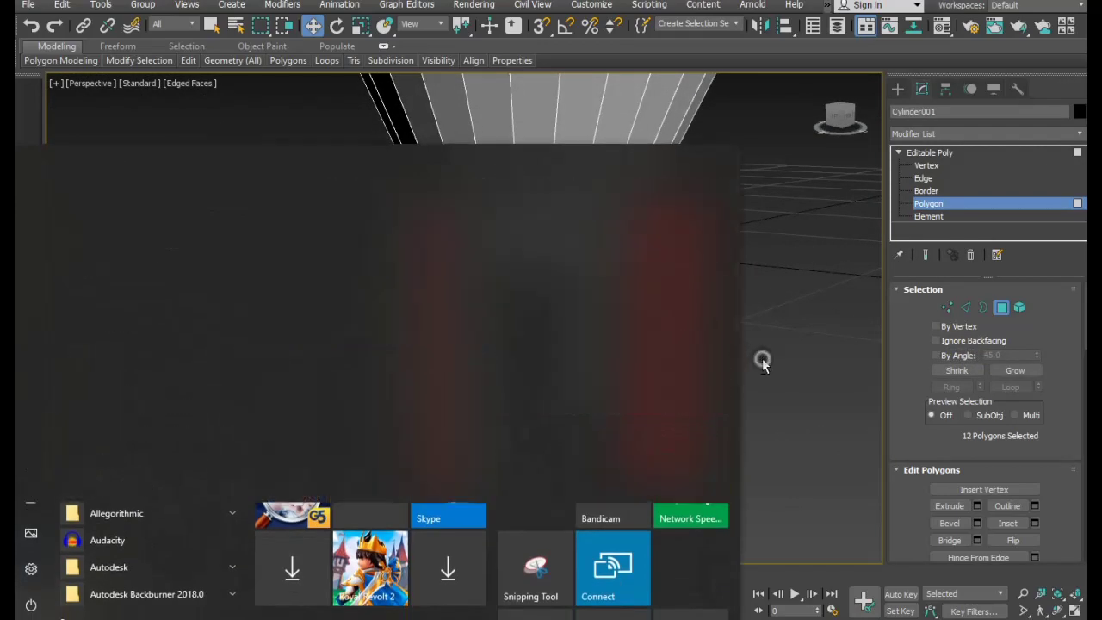
{"action": "left_click", "coordinate": [672, 378], "text": "alt"}
{"action": "left_click", "coordinate": [668, 251], "text": "alt"}
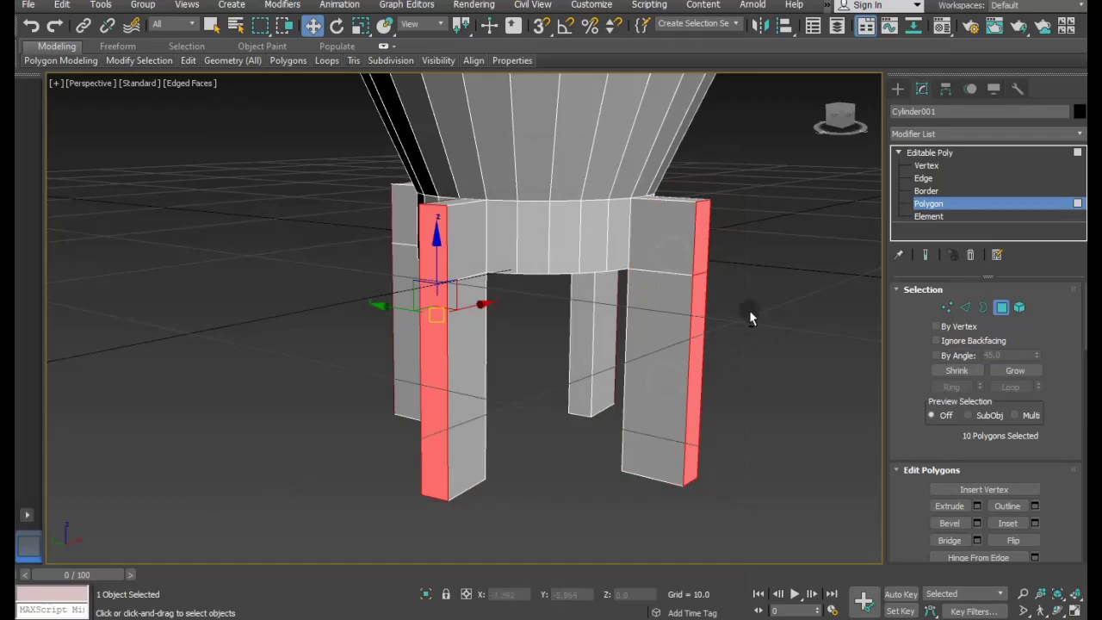
{"action": "mouse_move", "coordinate": [746, 334]}
{"action": "middle_mouse_down", "text": "alt"}
{"action": "mouse_move", "coordinate": [591, 337]}
{"action": "mouse_move", "coordinate": [688, 376]}
{"action": "mouse_move", "coordinate": [395, 381]}
{"action": "middle_mouse_up", "text": "alt"}
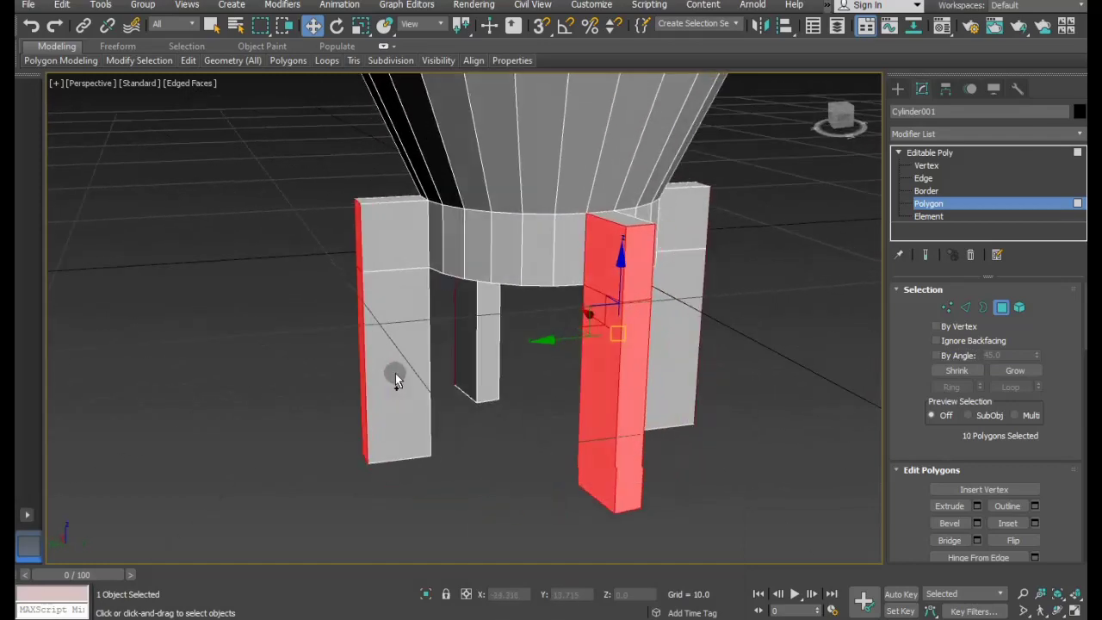
{"action": "left_click", "coordinate": [592, 399], "text": "alt"}
{"action": "left_click", "coordinate": [603, 258], "text": "alt"}
{"action": "right_click", "coordinate": [615, 380]}
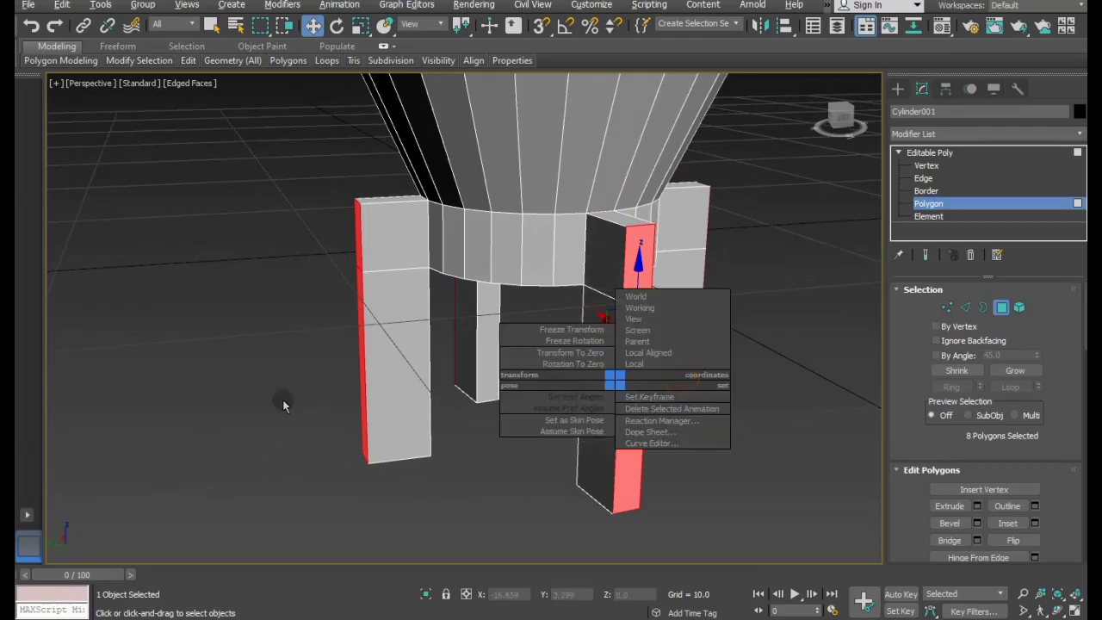
{"action": "left_click", "coordinate": [284, 405]}
{"action": "mouse_move", "coordinate": [582, 421]}
{"action": "middle_mouse_down", "text": "alt"}
{"action": "mouse_move", "coordinate": [536, 441]}
{"action": "mouse_move", "coordinate": [656, 437]}
{"action": "middle_mouse_up", "text": "alt"}
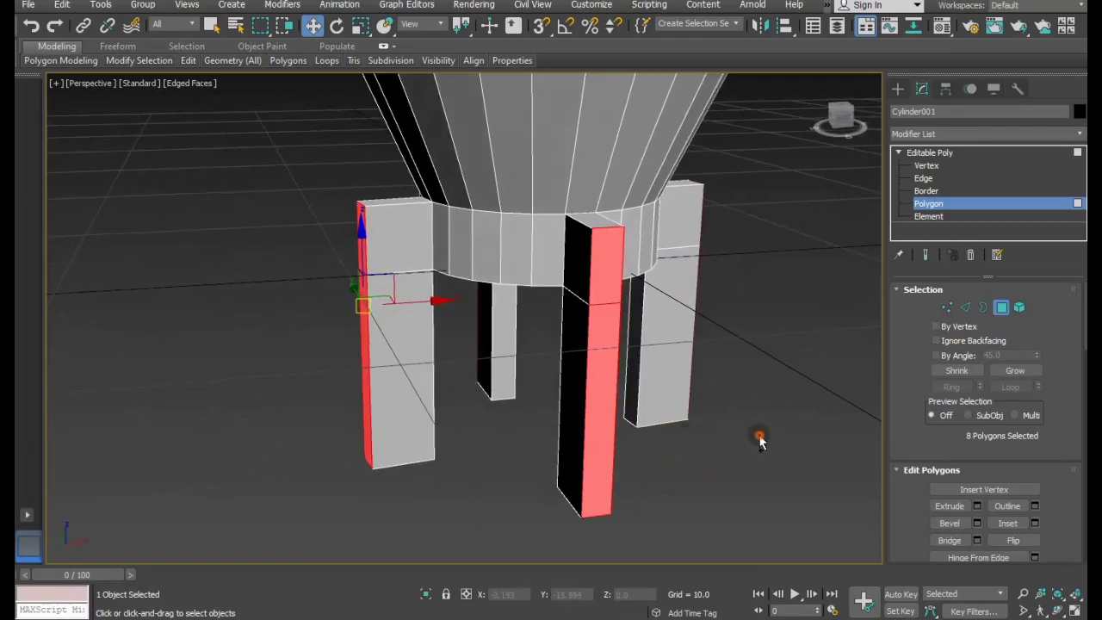
{"action": "middle_click_drag", "start_coordinate": [759, 441], "coordinate": [350, 422], "text": "alt"}
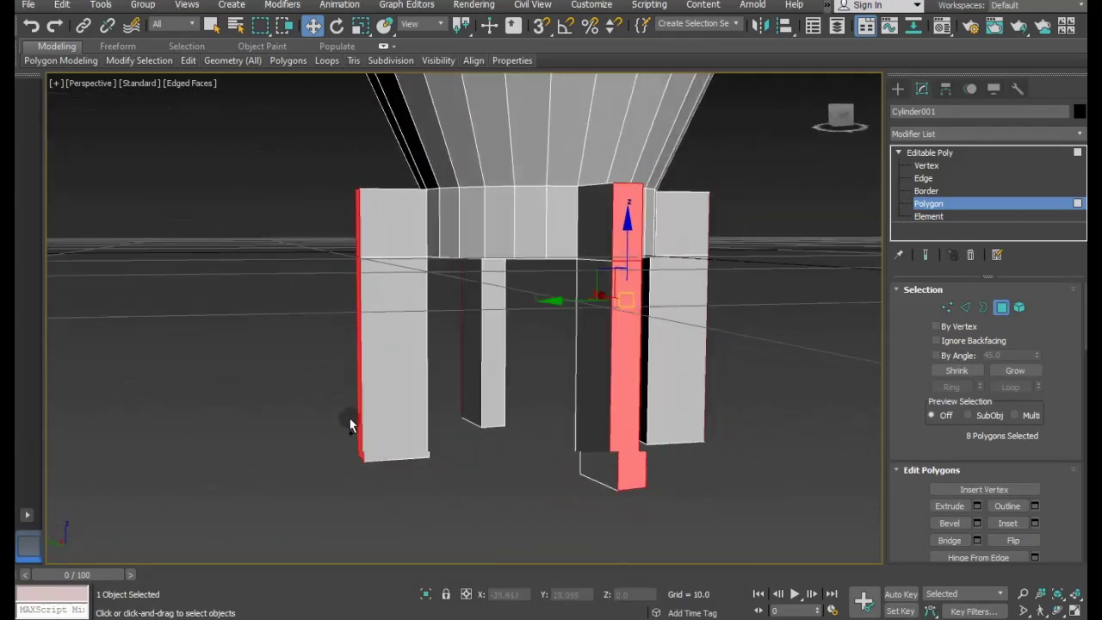
{"action": "middle_click_drag", "start_coordinate": [664, 398], "coordinate": [800, 438], "text": "alt"}
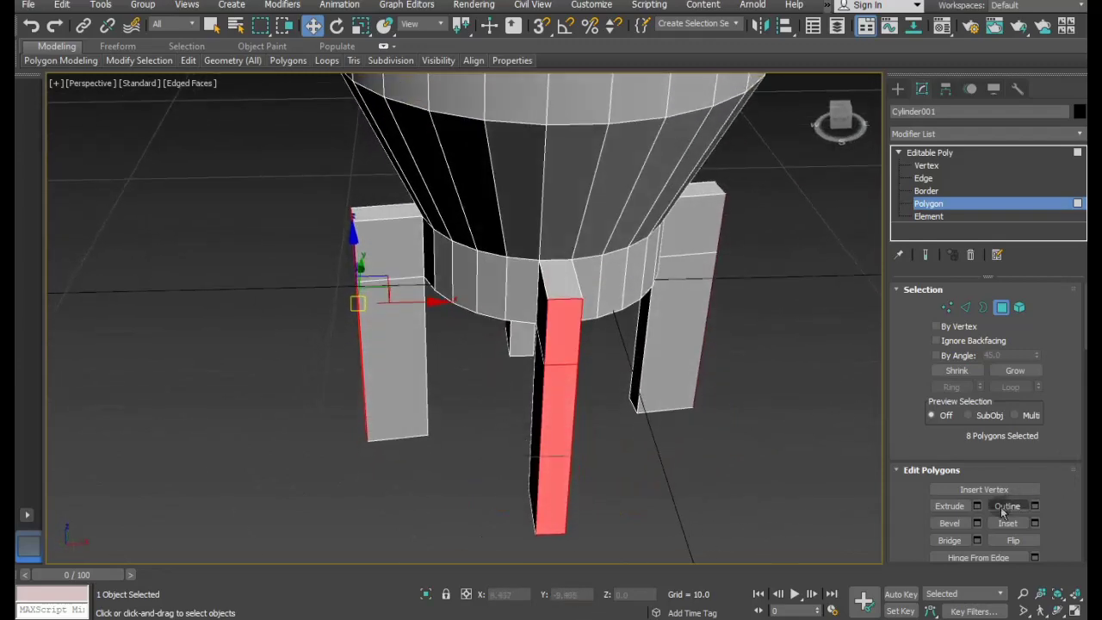
Extrude the eight outer leg faces outward with height 3.307 and commit.
{"action": "left_click", "coordinate": [979, 506]}
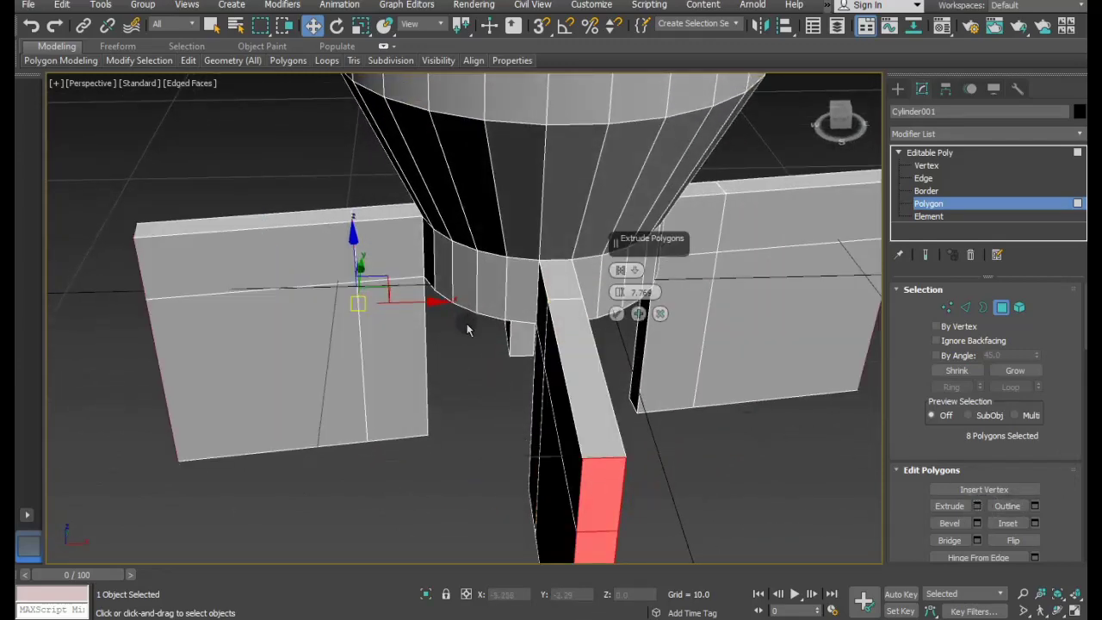
{"action": "scroll", "coordinate": [482, 336], "scroll_direction": "down", "scroll_amount": 5}
{"action": "middle_click_drag", "start_coordinate": [567, 377], "coordinate": [656, 382], "text": "alt"}
{"action": "scroll", "coordinate": [565, 381], "scroll_direction": "up", "scroll_amount": 2}
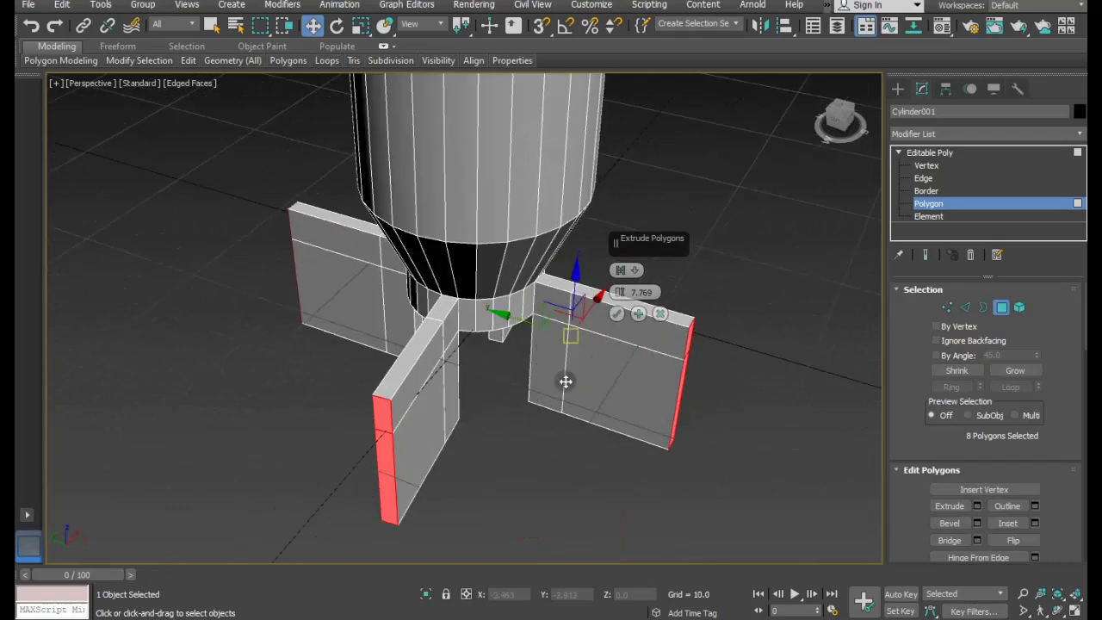
{"action": "middle_click_drag", "start_coordinate": [566, 382], "coordinate": [650, 401], "text": "alt"}
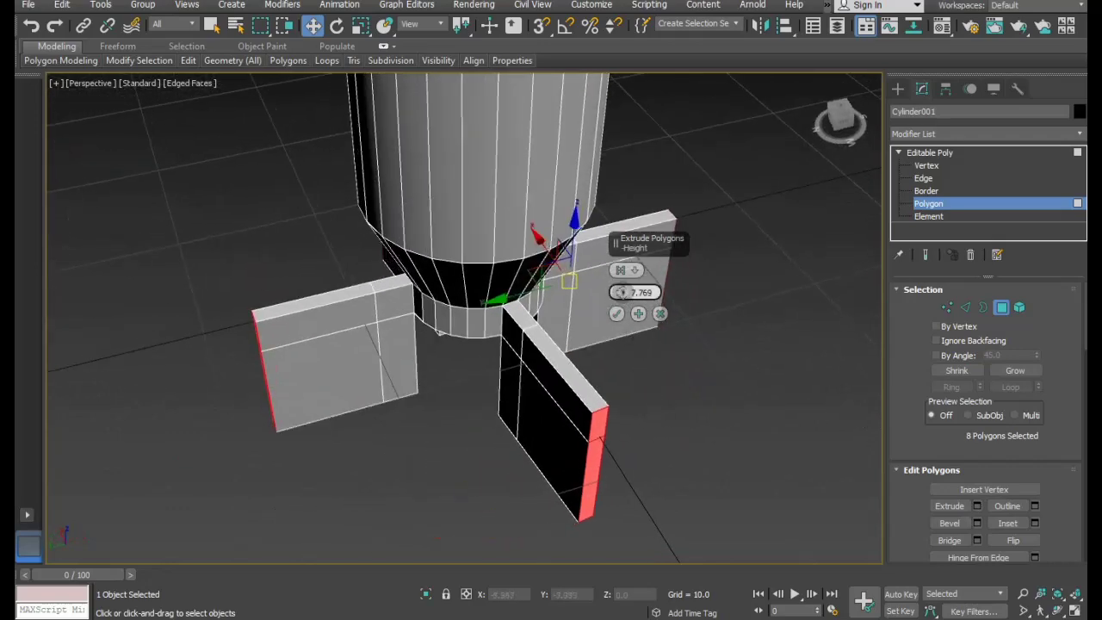
{"action": "left_click_drag", "start_coordinate": [620, 292], "coordinate": [620, 336]}
{"action": "mouse_move", "coordinate": [644, 369]}
{"action": "middle_mouse_down", "text": "alt"}
{"action": "mouse_move", "coordinate": [575, 362]}
{"action": "mouse_move", "coordinate": [506, 299]}
{"action": "mouse_move", "coordinate": [630, 329]}
{"action": "mouse_move", "coordinate": [758, 381]}
{"action": "mouse_move", "coordinate": [657, 339]}
{"action": "mouse_move", "coordinate": [644, 347]}
{"action": "mouse_move", "coordinate": [591, 296]}
{"action": "mouse_move", "coordinate": [521, 300]}
{"action": "mouse_move", "coordinate": [511, 366]}
{"action": "middle_mouse_up", "text": "alt"}
{"action": "left_click", "coordinate": [617, 315]}
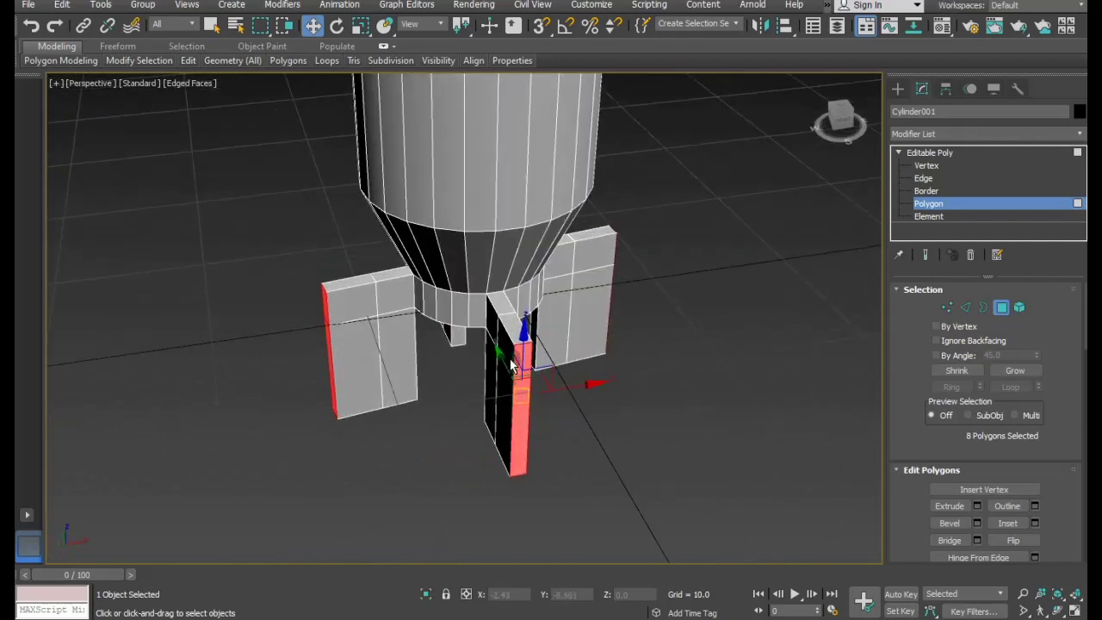
In Vertex mode, lower the left and right fins' top outer corner vertices.
{"action": "key", "text": "1"}
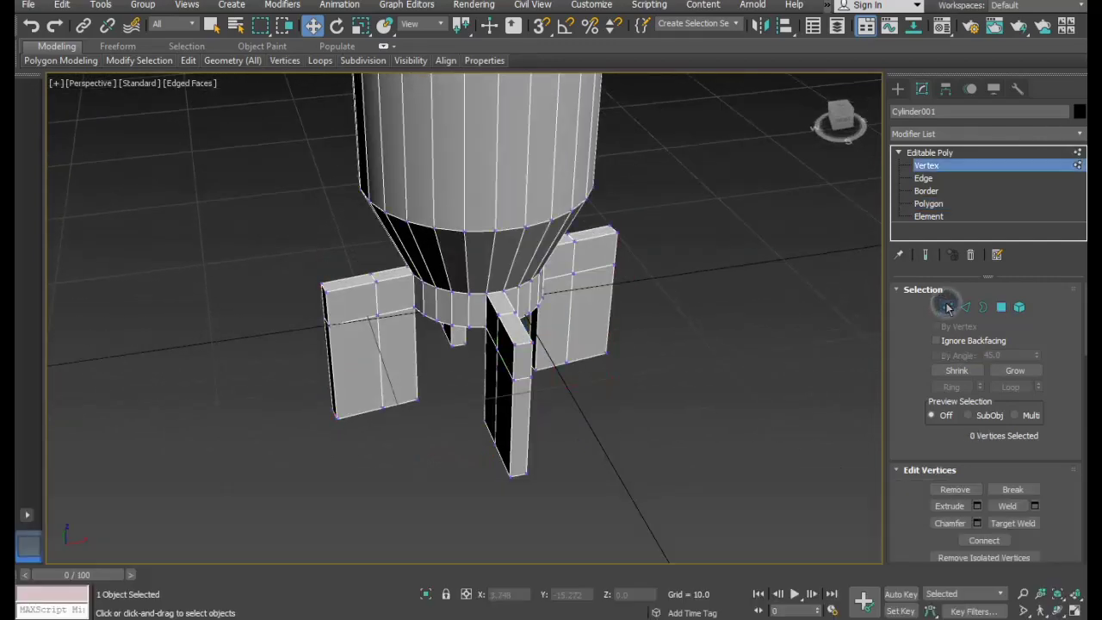
{"action": "mouse_move", "coordinate": [465, 359]}
{"action": "middle_mouse_down", "text": "alt"}
{"action": "mouse_move", "coordinate": [421, 334]}
{"action": "mouse_move", "coordinate": [442, 312]}
{"action": "middle_mouse_up", "text": "alt"}
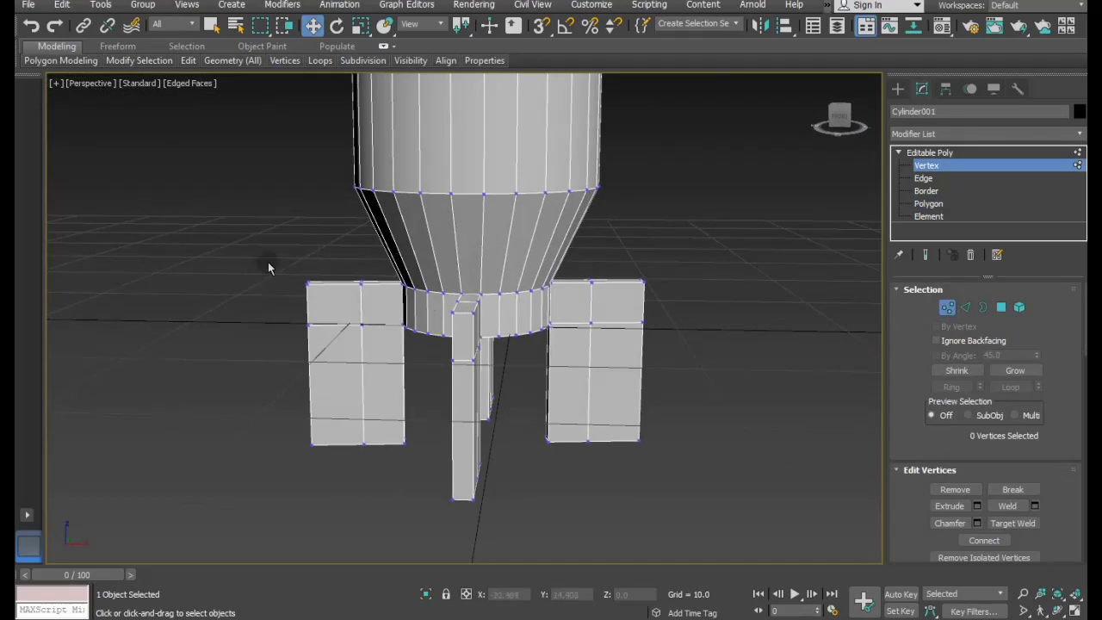
{"action": "left_click_drag", "start_coordinate": [268, 263], "coordinate": [330, 310]}
{"action": "mouse_move", "coordinate": [476, 351]}
{"action": "middle_mouse_down", "text": "alt"}
{"action": "mouse_move", "coordinate": [639, 359]}
{"action": "mouse_move", "coordinate": [513, 260]}
{"action": "middle_mouse_up", "text": "alt"}
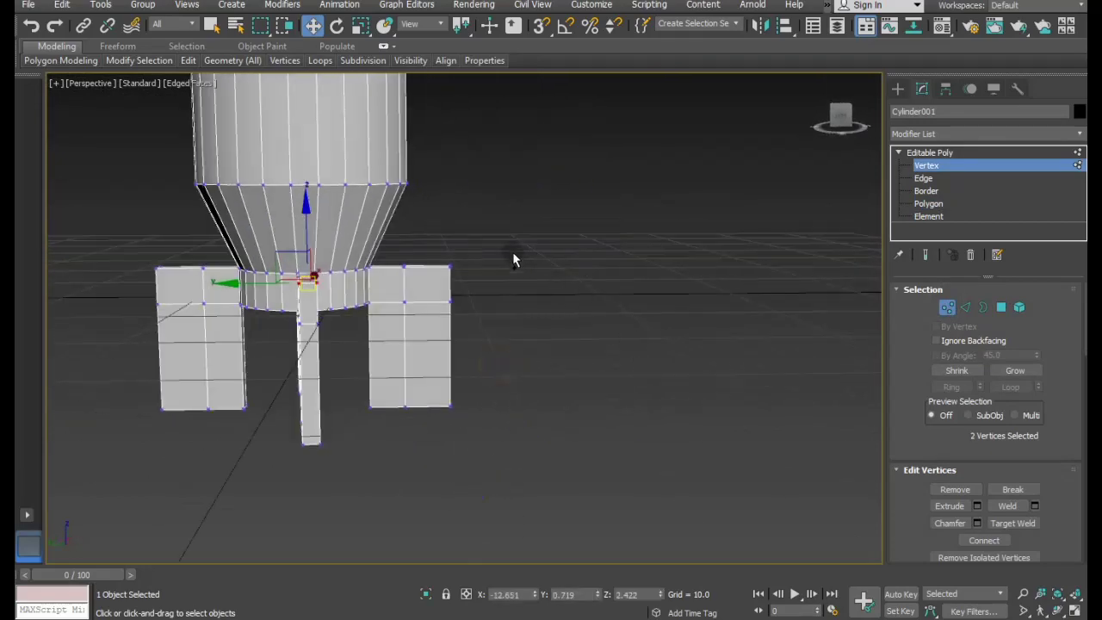
{"action": "left_click_drag", "start_coordinate": [118, 238], "coordinate": [173, 287], "text": "ctrl"}
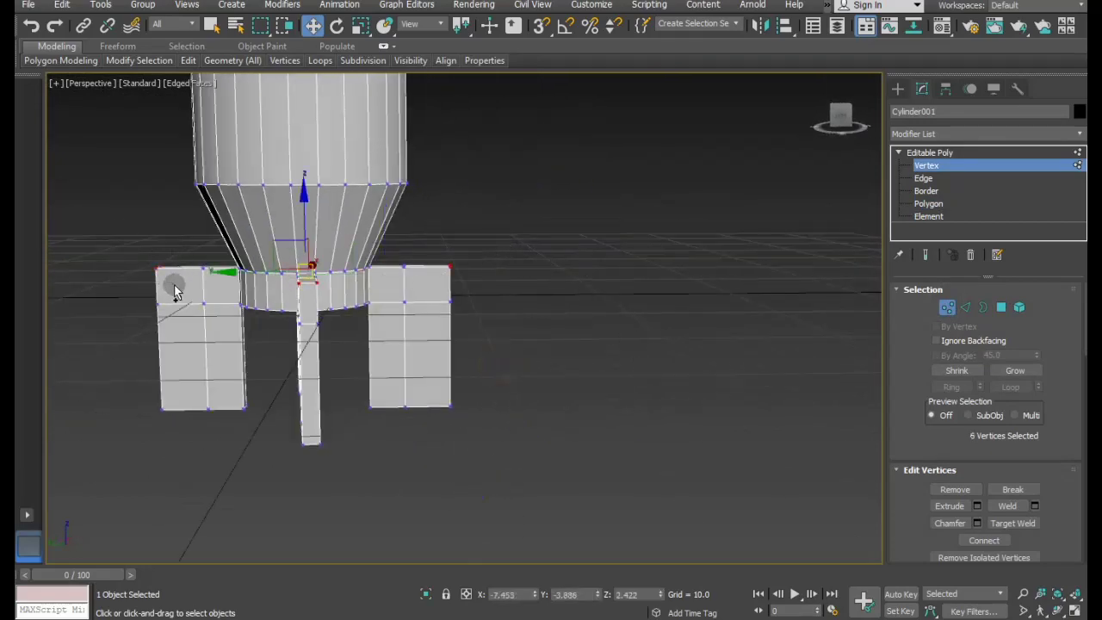
{"action": "mouse_move", "coordinate": [173, 287]}
{"action": "middle_mouse_down", "text": "alt"}
{"action": "mouse_move", "coordinate": [413, 356]}
{"action": "mouse_move", "coordinate": [526, 254]}
{"action": "middle_mouse_up", "text": "alt"}
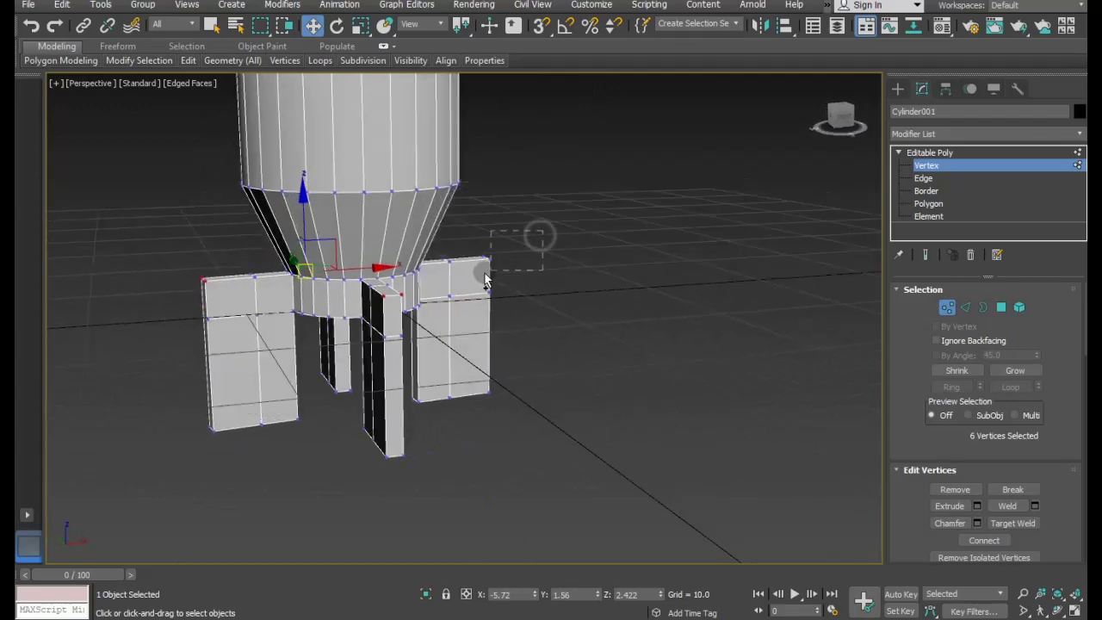
{"action": "left_click_drag", "start_coordinate": [485, 280], "coordinate": [461, 274], "text": "ctrl"}
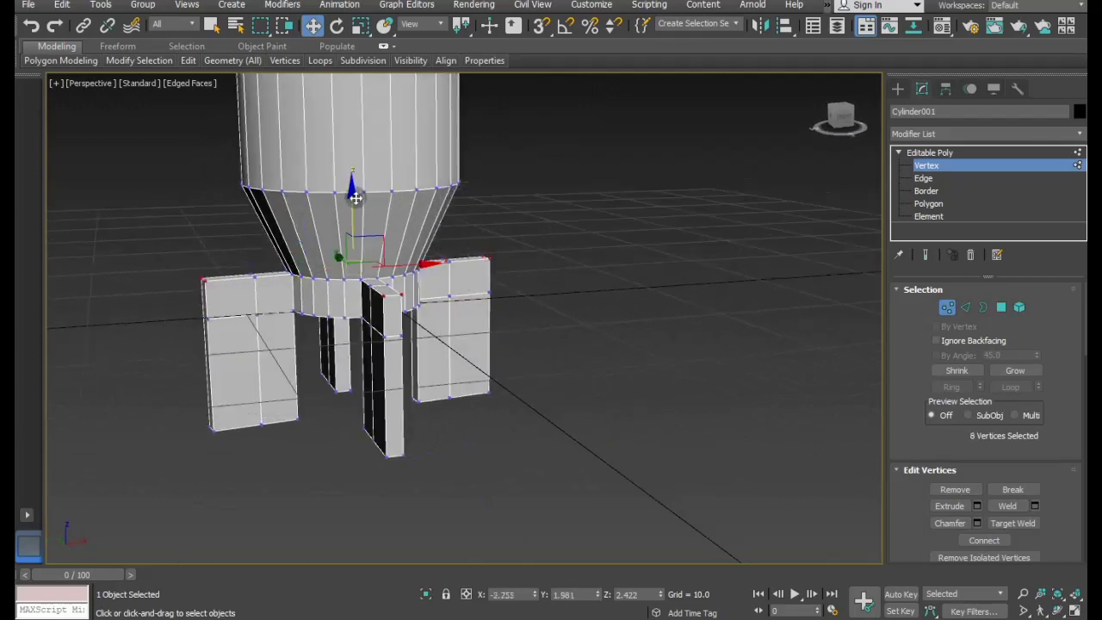
{"action": "left_click_drag", "start_coordinate": [355, 197], "coordinate": [363, 224]}
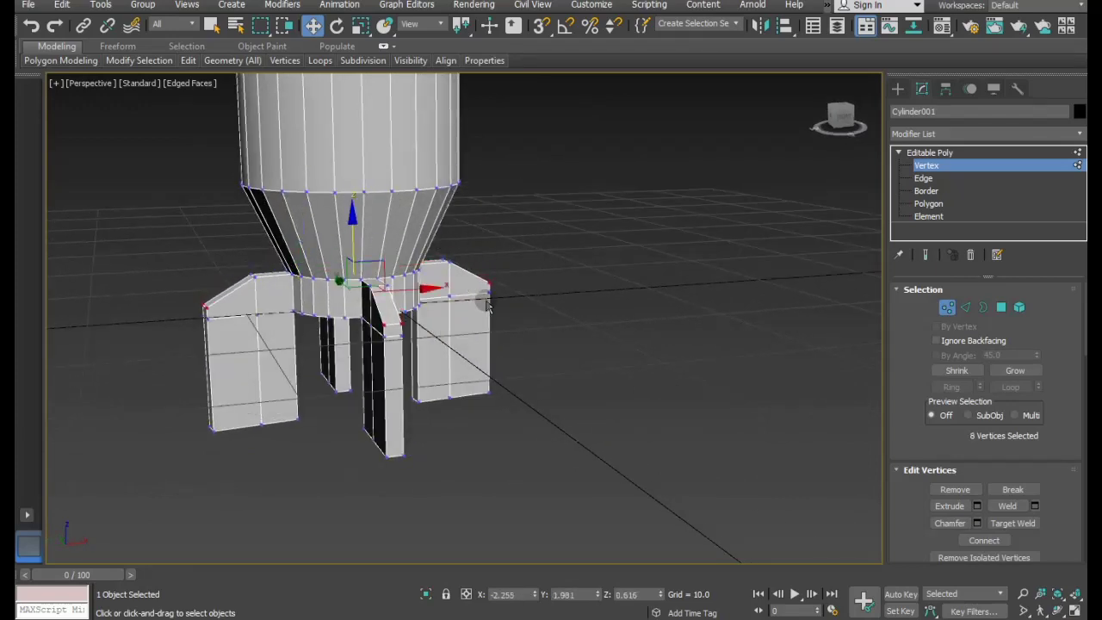
Lower the remaining fins' top outer corner vertices to slope their upper edges.
{"action": "mouse_move", "coordinate": [488, 306]}
{"action": "middle_mouse_down", "text": "alt"}
{"action": "mouse_move", "coordinate": [491, 339]}
{"action": "mouse_move", "coordinate": [450, 357]}
{"action": "mouse_move", "coordinate": [468, 339]}
{"action": "mouse_move", "coordinate": [485, 342]}
{"action": "mouse_move", "coordinate": [437, 333]}
{"action": "mouse_move", "coordinate": [485, 333]}
{"action": "middle_mouse_up", "text": "alt"}
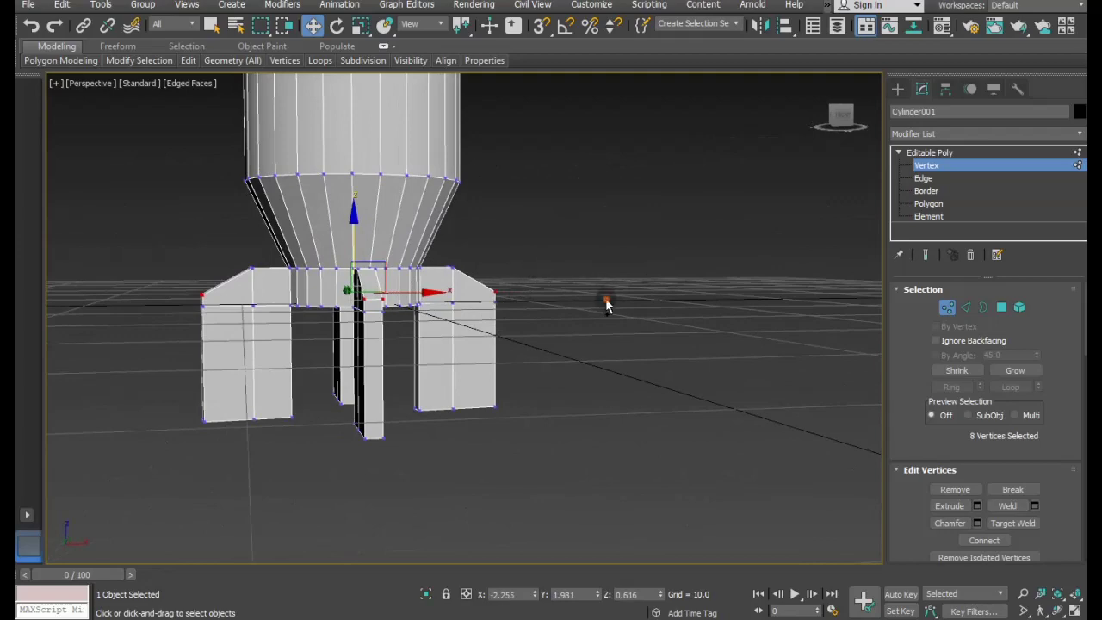
{"action": "middle_click_drag", "start_coordinate": [606, 305], "coordinate": [567, 278], "text": "alt"}
{"action": "left_click_drag", "start_coordinate": [482, 336], "coordinate": [487, 336], "text": "ctrl"}
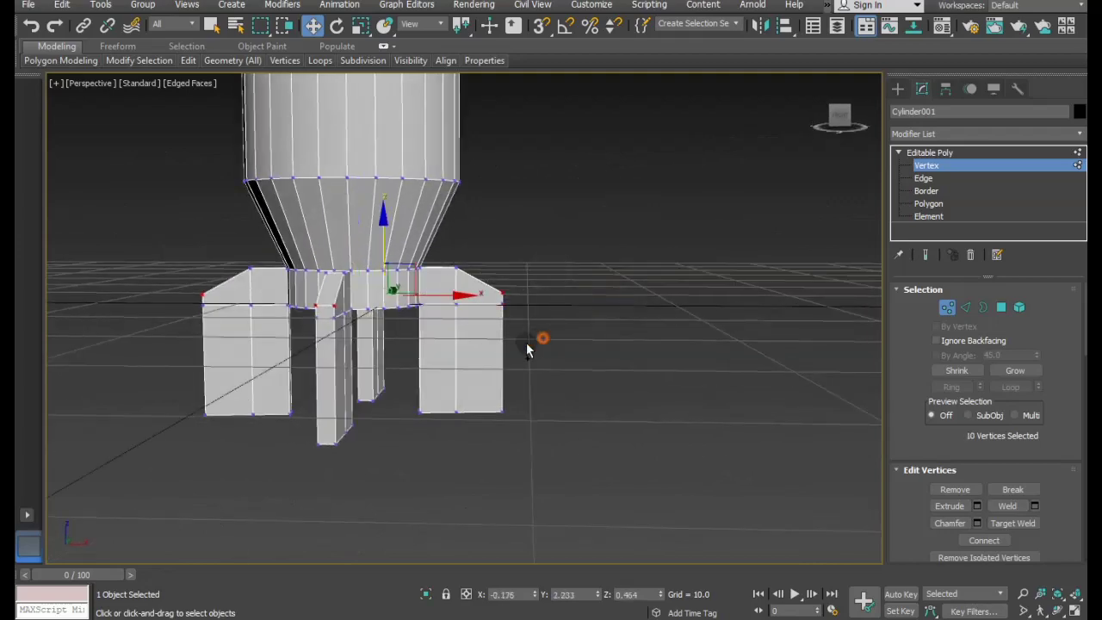
{"action": "mouse_move", "coordinate": [526, 350]}
{"action": "middle_mouse_down", "text": "alt"}
{"action": "mouse_move", "coordinate": [422, 342]}
{"action": "mouse_move", "coordinate": [232, 287]}
{"action": "middle_mouse_up", "text": "alt"}
{"action": "left_click_drag", "start_coordinate": [238, 337], "coordinate": [242, 339], "text": "ctrl"}
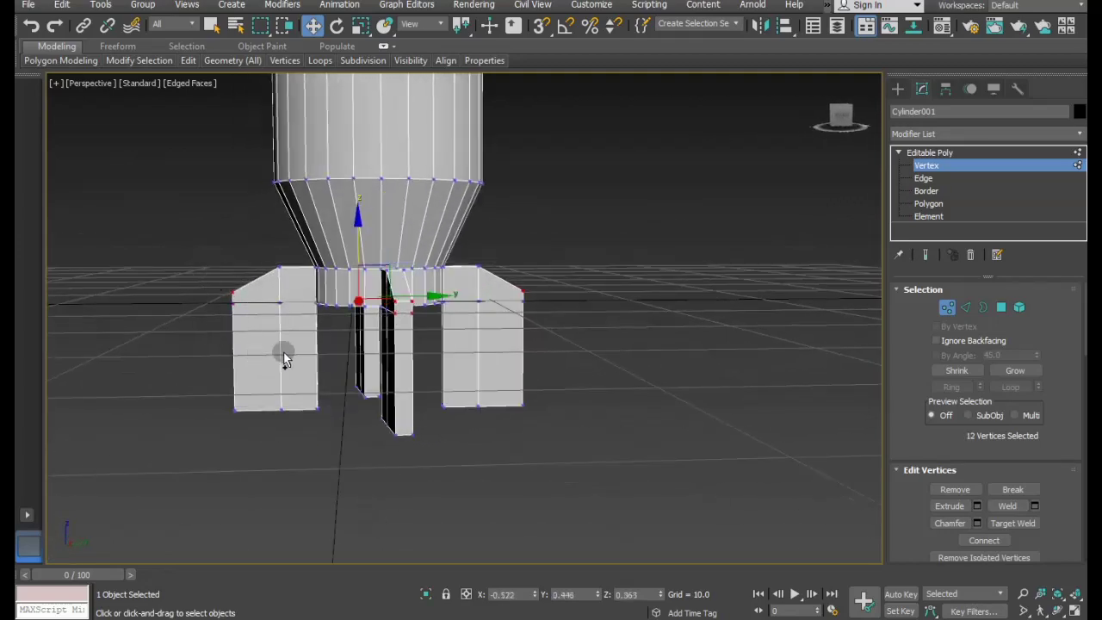
{"action": "left_click_drag", "start_coordinate": [575, 301], "coordinate": [504, 329], "text": "ctrl"}
{"action": "middle_click_drag", "start_coordinate": [594, 339], "coordinate": [467, 339], "text": "alt"}
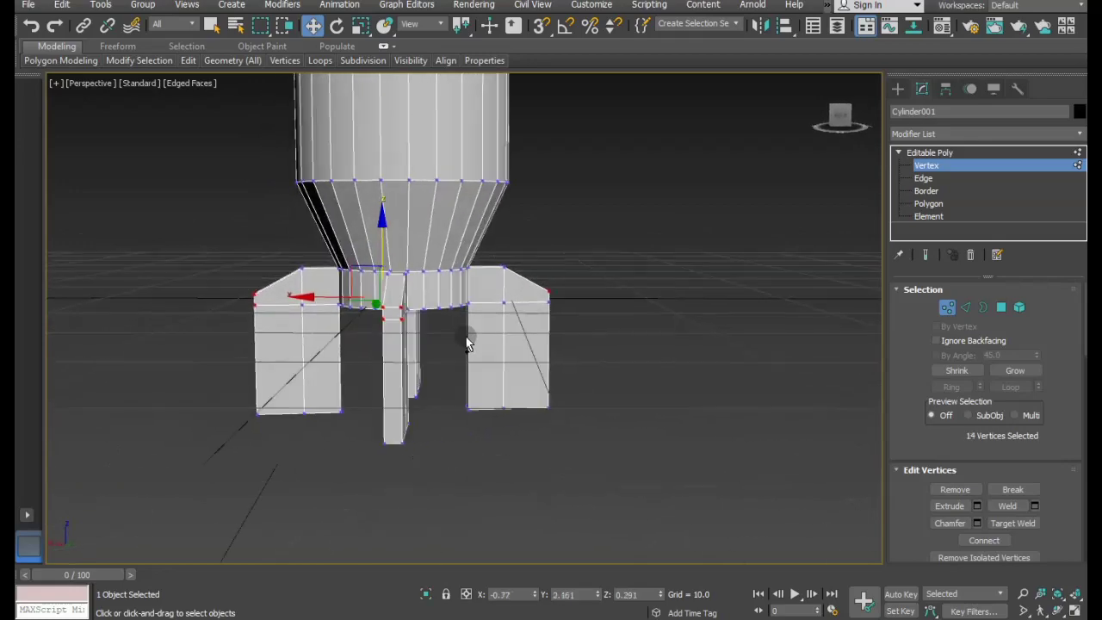
{"action": "left_click_drag", "start_coordinate": [583, 274], "coordinate": [522, 334], "text": "ctrl"}
{"action": "mouse_move", "coordinate": [521, 334]}
{"action": "middle_mouse_down", "text": "alt"}
{"action": "mouse_move", "coordinate": [506, 365]}
{"action": "mouse_move", "coordinate": [433, 352]}
{"action": "mouse_move", "coordinate": [413, 310]}
{"action": "middle_mouse_up", "text": "alt"}
{"action": "left_click_drag", "start_coordinate": [407, 265], "coordinate": [404, 312]}
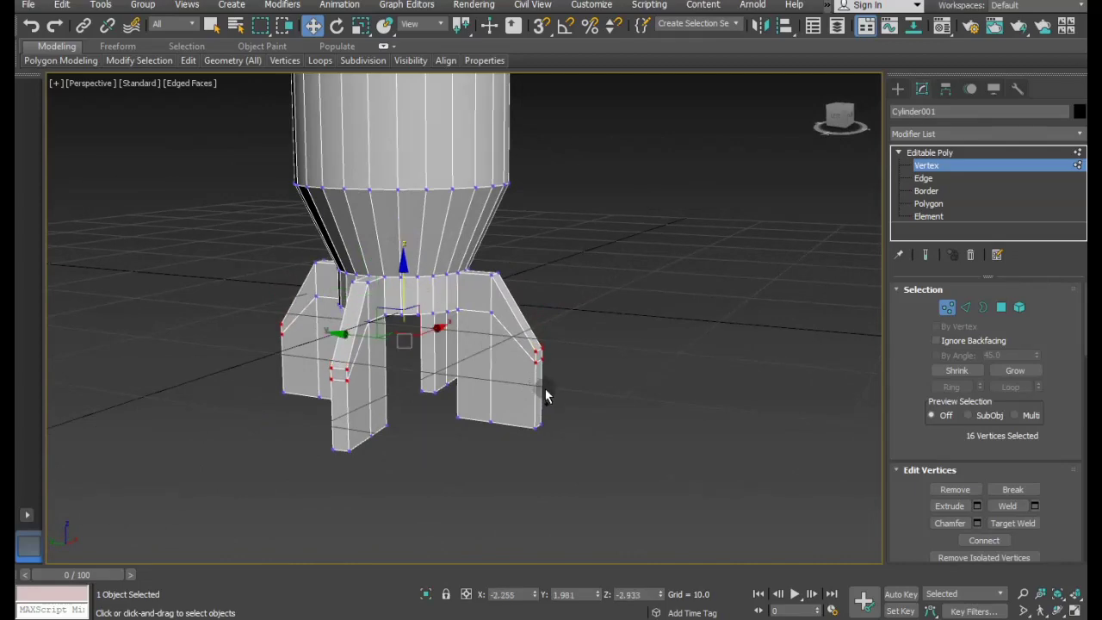
Clear the vertex selection and choose Target Weld from the quad menu.
{"action": "mouse_move", "coordinate": [553, 389]}
{"action": "middle_mouse_down", "text": "alt"}
{"action": "mouse_move", "coordinate": [605, 381]}
{"action": "mouse_move", "coordinate": [686, 396]}
{"action": "mouse_move", "coordinate": [715, 416]}
{"action": "mouse_move", "coordinate": [620, 435]}
{"action": "mouse_move", "coordinate": [515, 392]}
{"action": "middle_mouse_up", "text": "alt"}
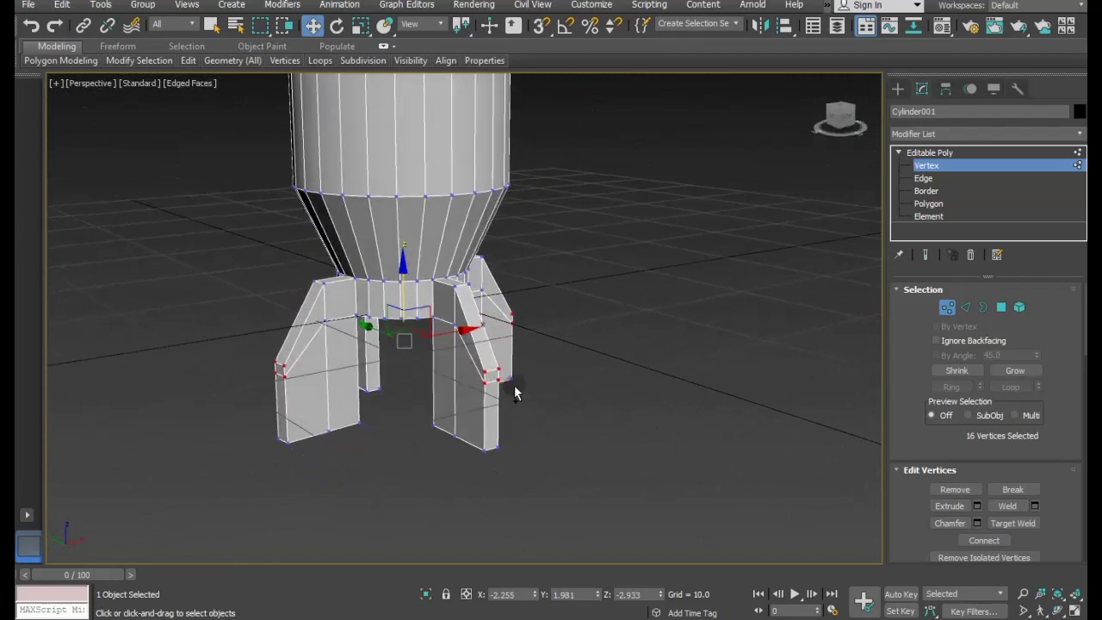
{"action": "scroll", "coordinate": [493, 382], "scroll_direction": "up", "scroll_amount": 2}
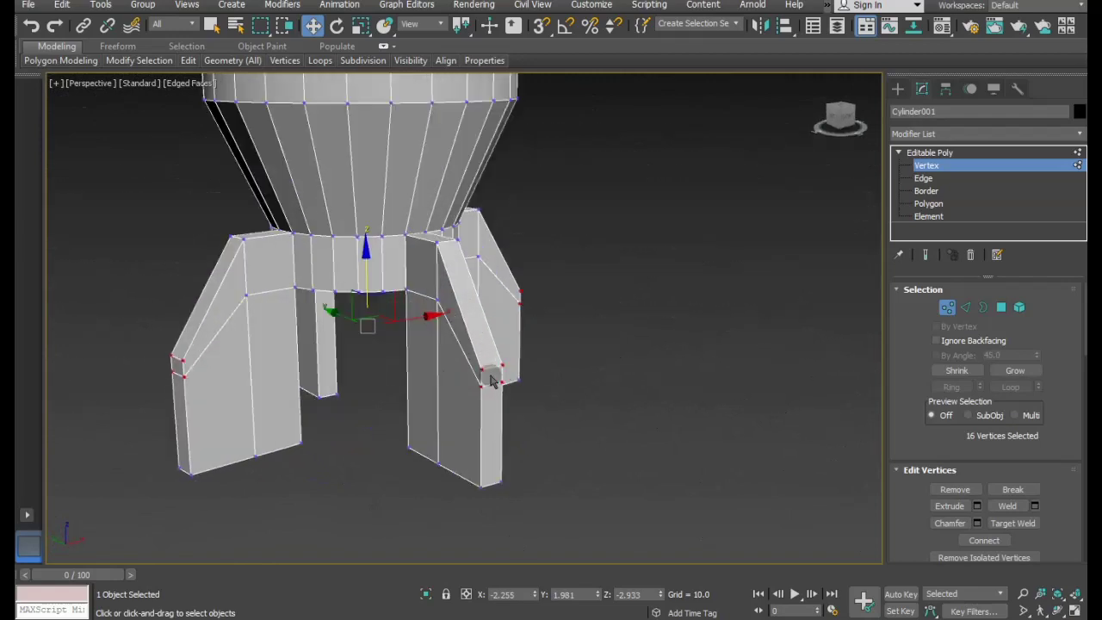
{"action": "left_click", "coordinate": [561, 468]}
{"action": "right_click", "coordinate": [546, 391]}
{"action": "left_click", "coordinate": [516, 484]}
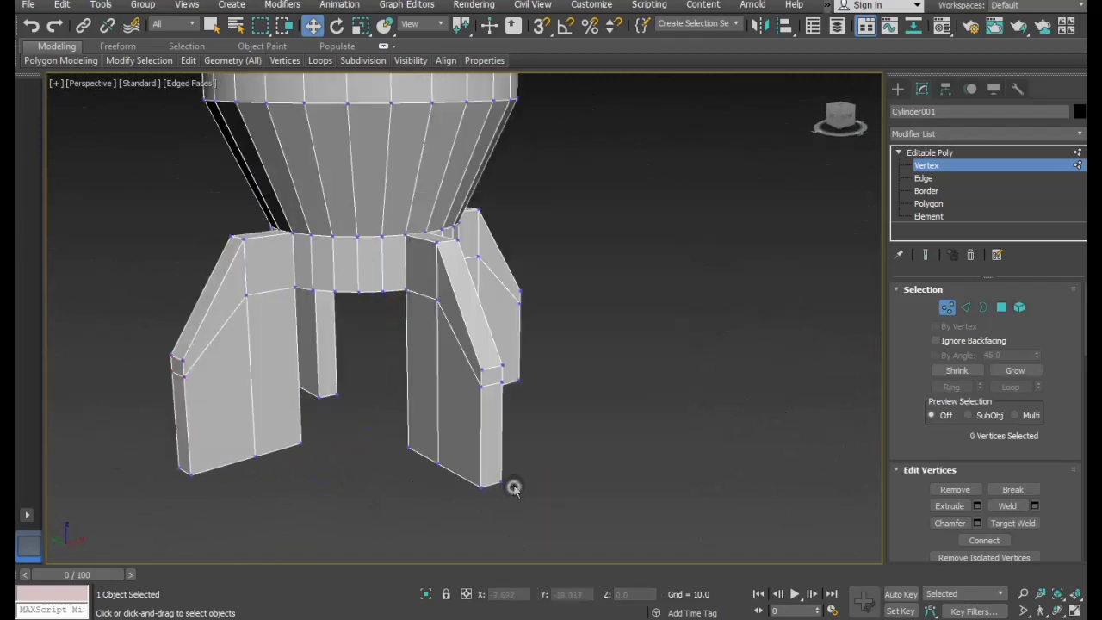
Target-weld each stray fin corner vertex onto its neighbour, then cancel a trial Swift Loop.
{"action": "left_click", "coordinate": [479, 373]}
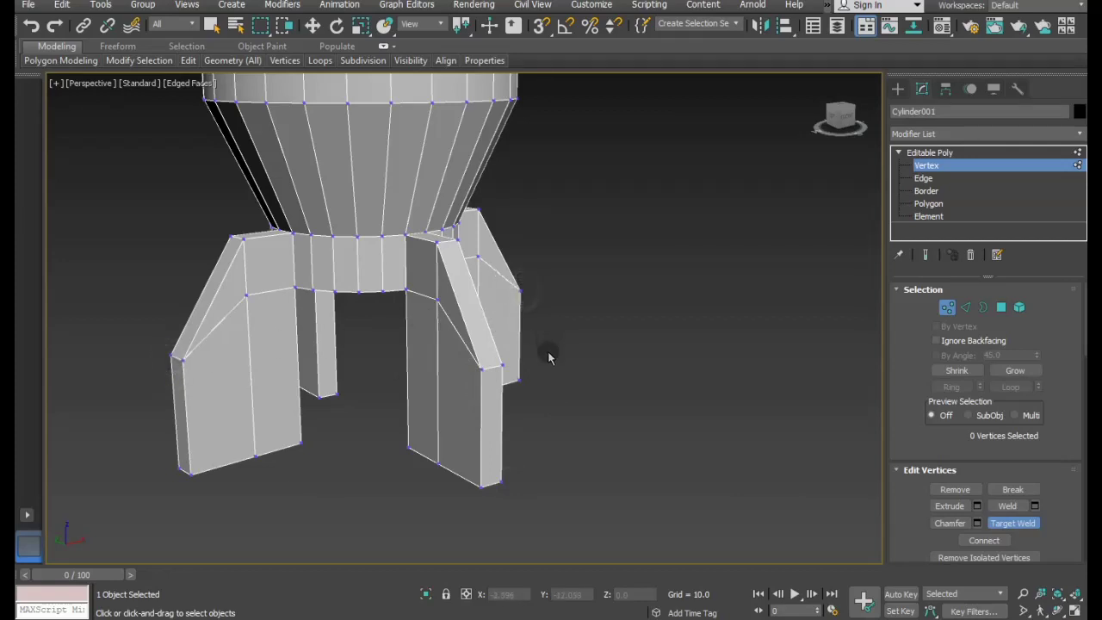
{"action": "mouse_move", "coordinate": [549, 357]}
{"action": "middle_mouse_down", "text": "alt"}
{"action": "mouse_move", "coordinate": [283, 359]}
{"action": "mouse_move", "coordinate": [200, 376]}
{"action": "middle_mouse_up", "text": "alt"}
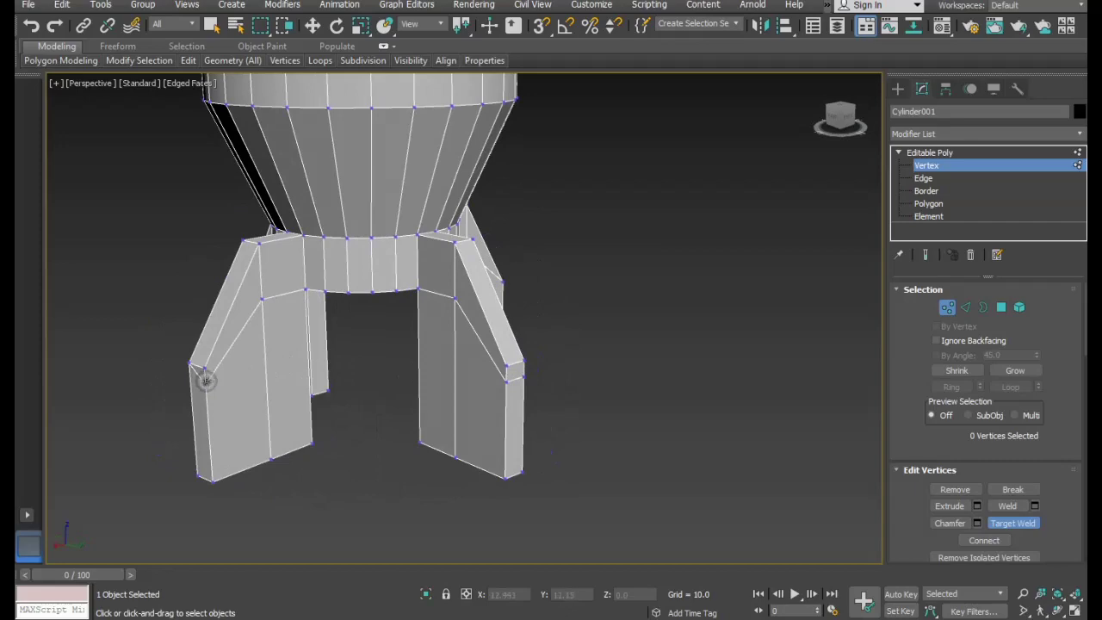
{"action": "left_click", "coordinate": [505, 368]}
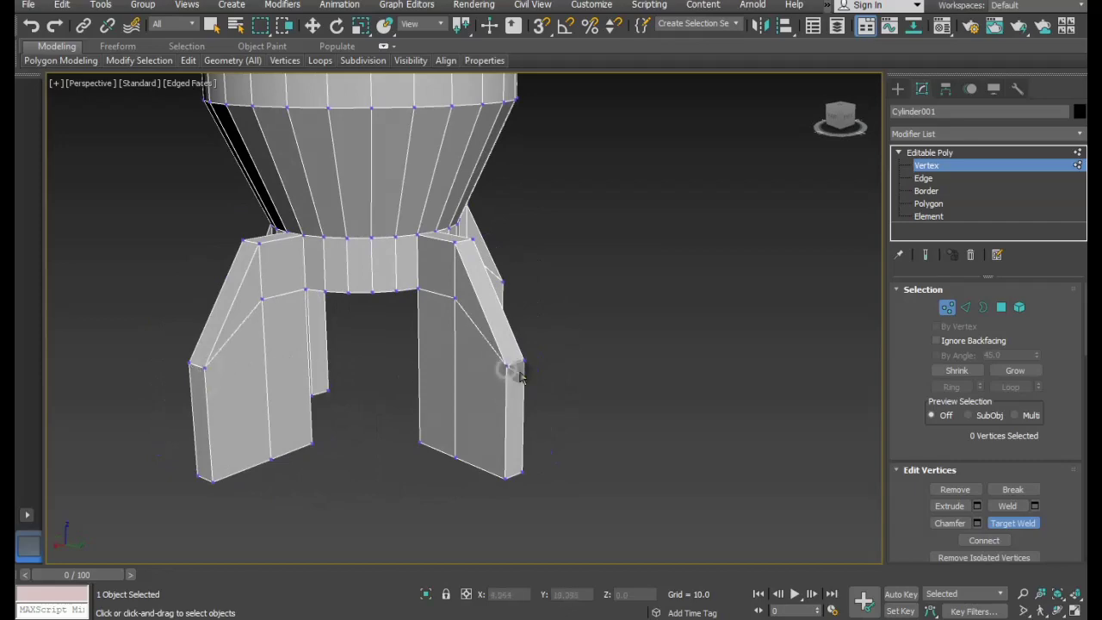
{"action": "middle_click_drag", "start_coordinate": [532, 382], "coordinate": [259, 376], "text": "alt"}
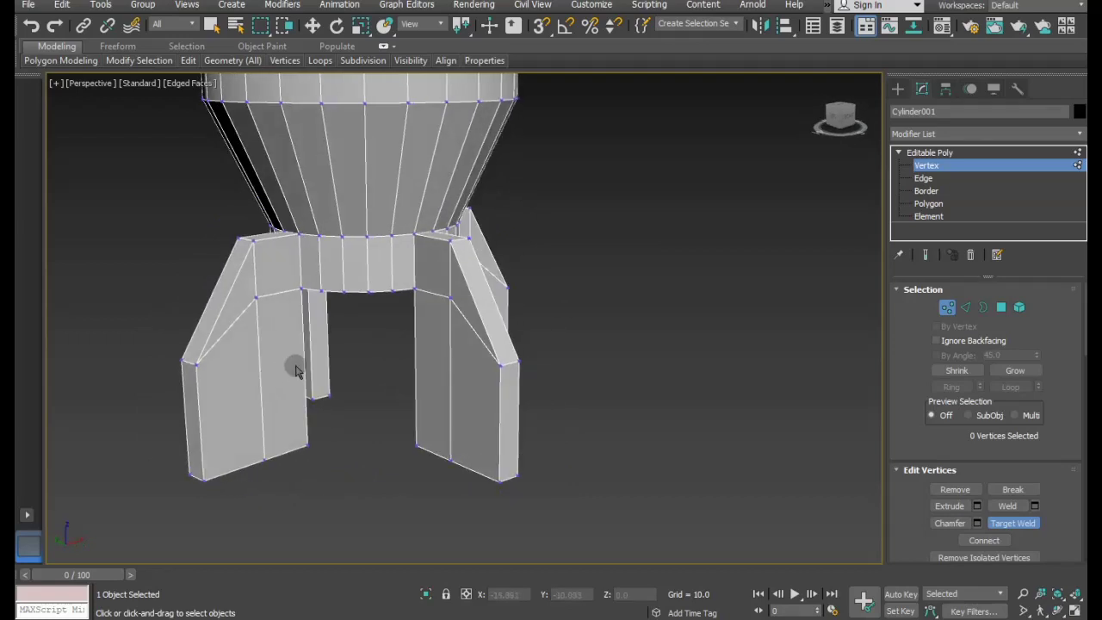
{"action": "right_click", "coordinate": [296, 368]}
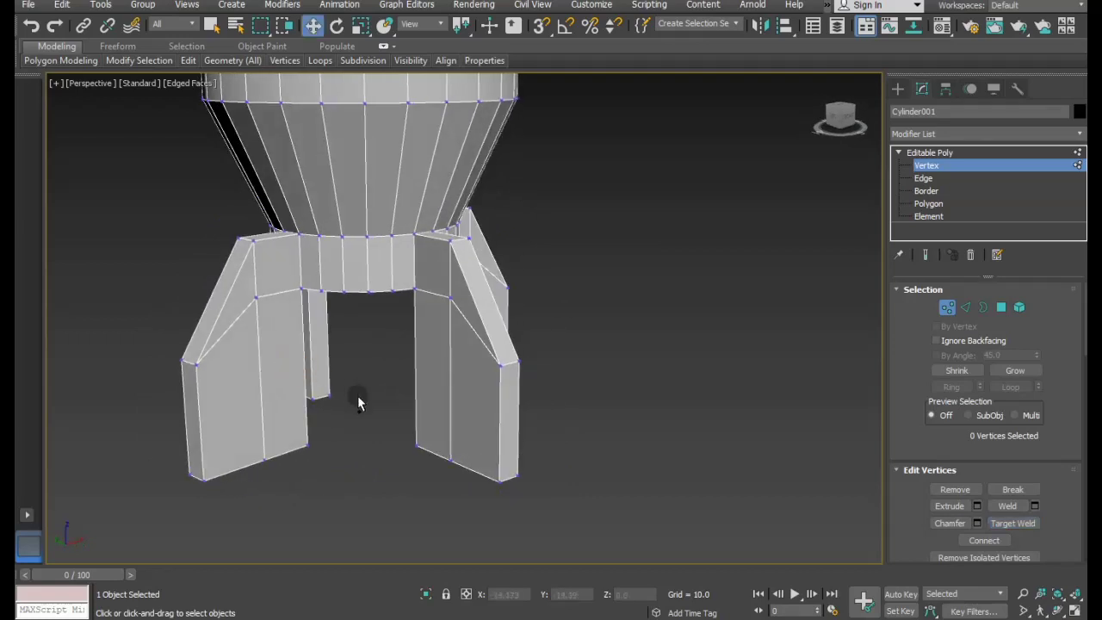
{"action": "mouse_move", "coordinate": [357, 401]}
{"action": "middle_mouse_down", "text": "alt"}
{"action": "mouse_move", "coordinate": [389, 412]}
{"action": "mouse_move", "coordinate": [399, 438]}
{"action": "mouse_move", "coordinate": [347, 420]}
{"action": "middle_mouse_up", "text": "alt"}
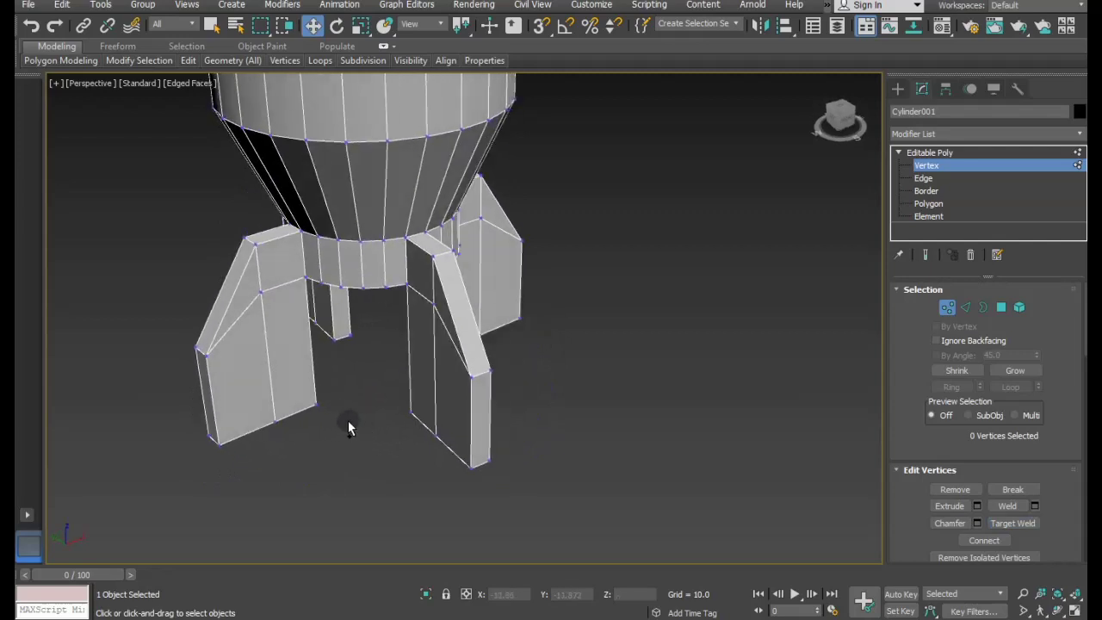
{"action": "left_click", "coordinate": [319, 101]}
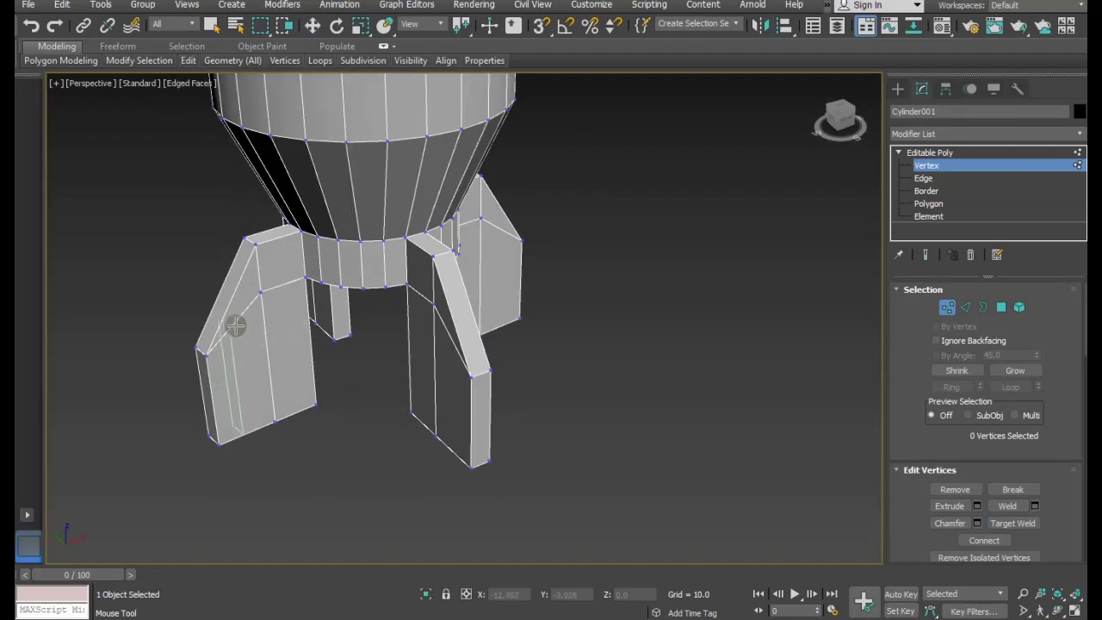
{"action": "right_click", "coordinate": [235, 325]}
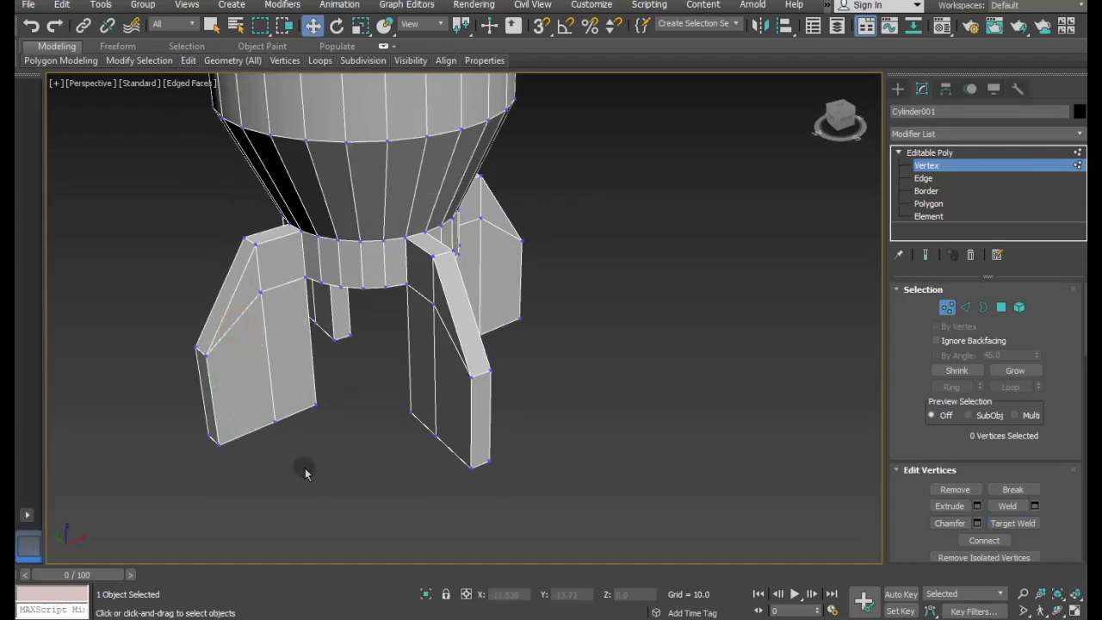
In Edge mode, trial-select the left and middle fin edge loops, then clear them.
{"action": "key", "text": "2"}
{"action": "middle_click_drag", "start_coordinate": [306, 472], "coordinate": [233, 417], "text": "alt"}
{"action": "double_click", "coordinate": [262, 405]}
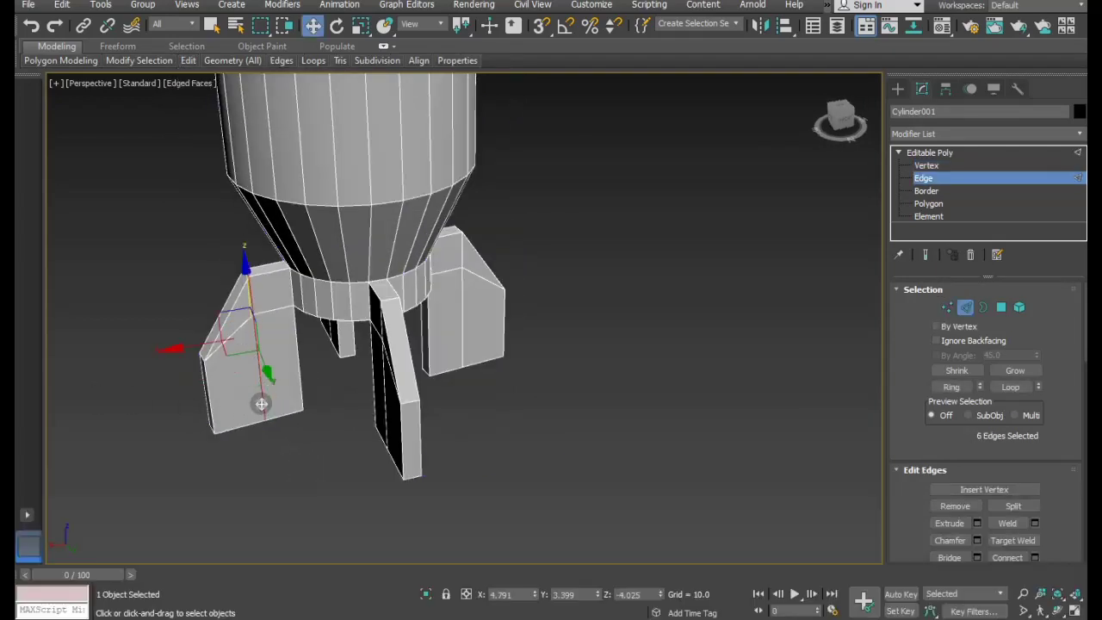
{"action": "double_click", "coordinate": [389, 422], "text": "ctrl"}
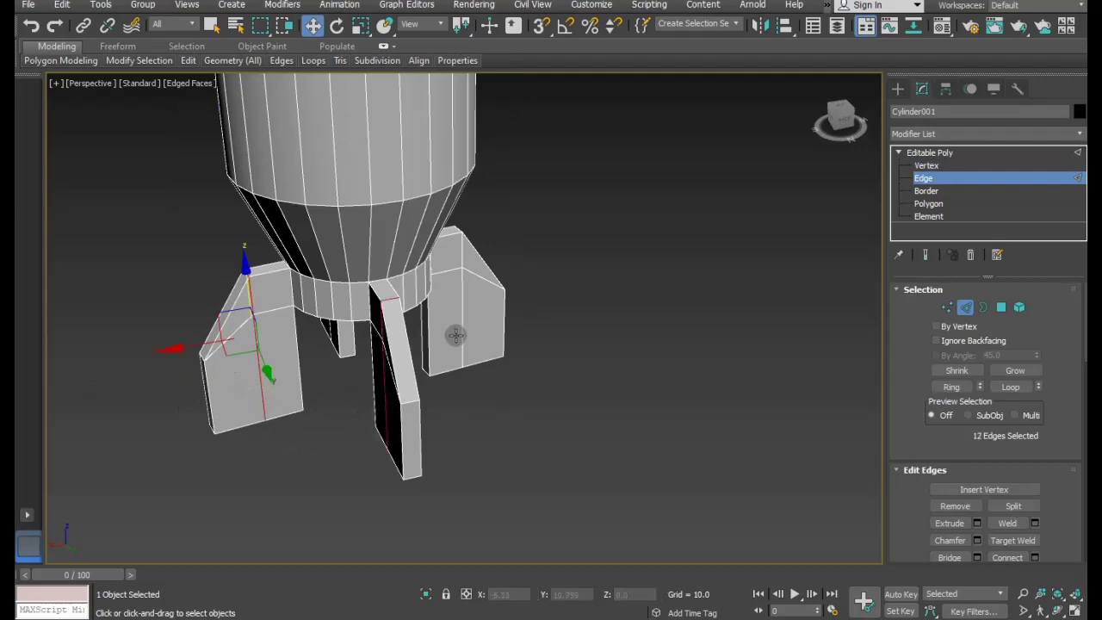
{"action": "middle_click_drag", "start_coordinate": [465, 370], "coordinate": [433, 362], "text": "alt"}
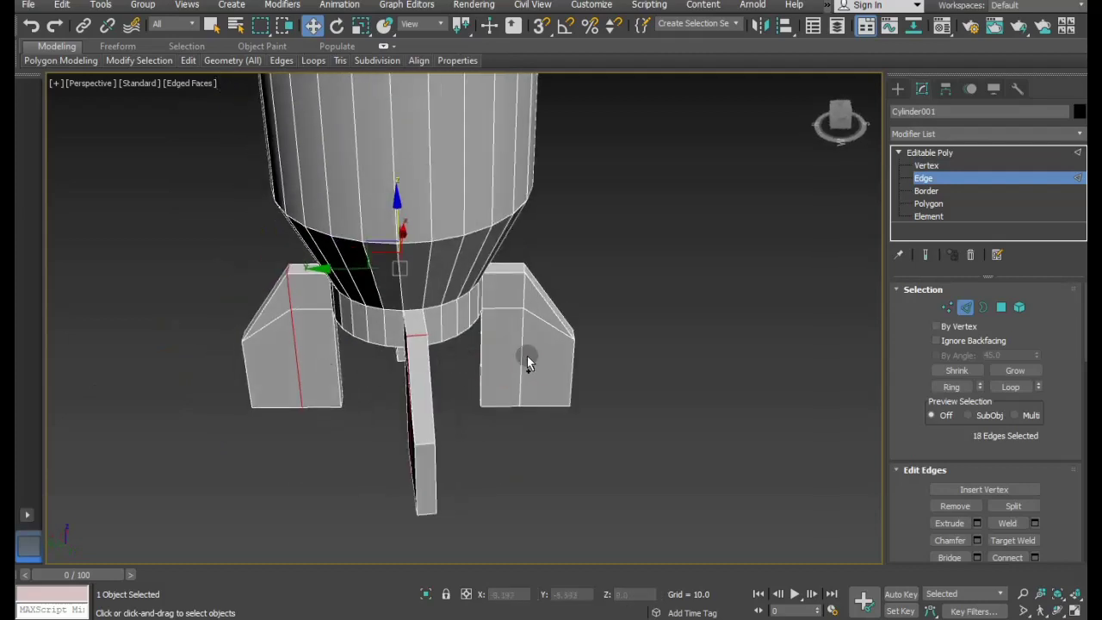
{"action": "left_click", "coordinate": [534, 282]}
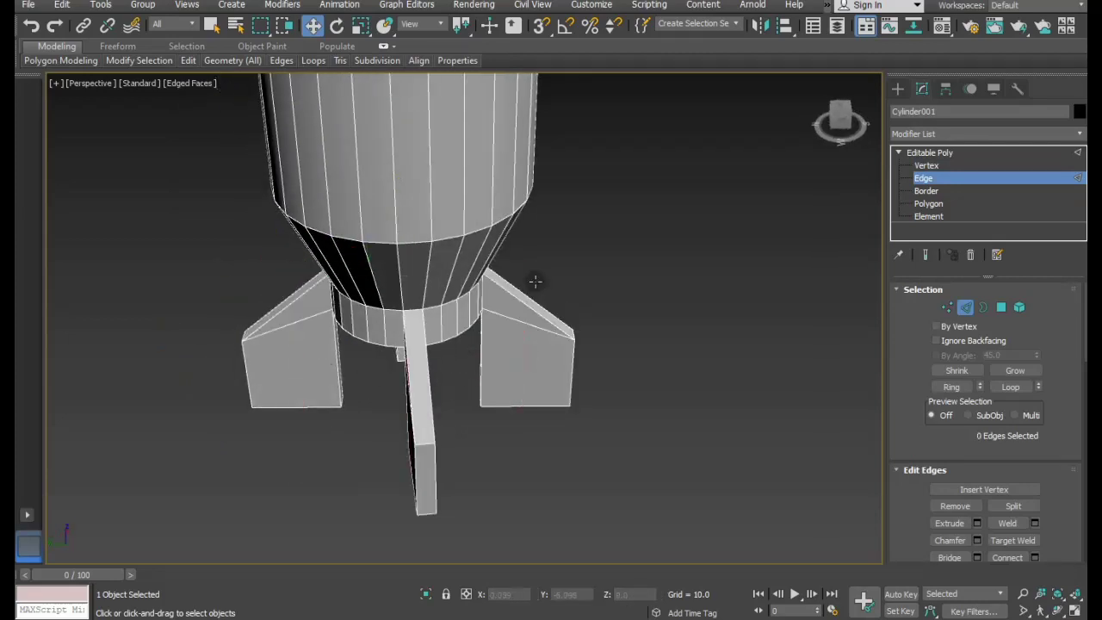
{"action": "mouse_move", "coordinate": [550, 384]}
{"action": "middle_mouse_down", "text": "alt"}
{"action": "mouse_move", "coordinate": [374, 315]}
{"action": "mouse_move", "coordinate": [542, 362]}
{"action": "mouse_move", "coordinate": [586, 358]}
{"action": "middle_mouse_up", "text": "alt"}
{"action": "middle_click_drag", "start_coordinate": [562, 341], "coordinate": [558, 341], "text": "alt"}
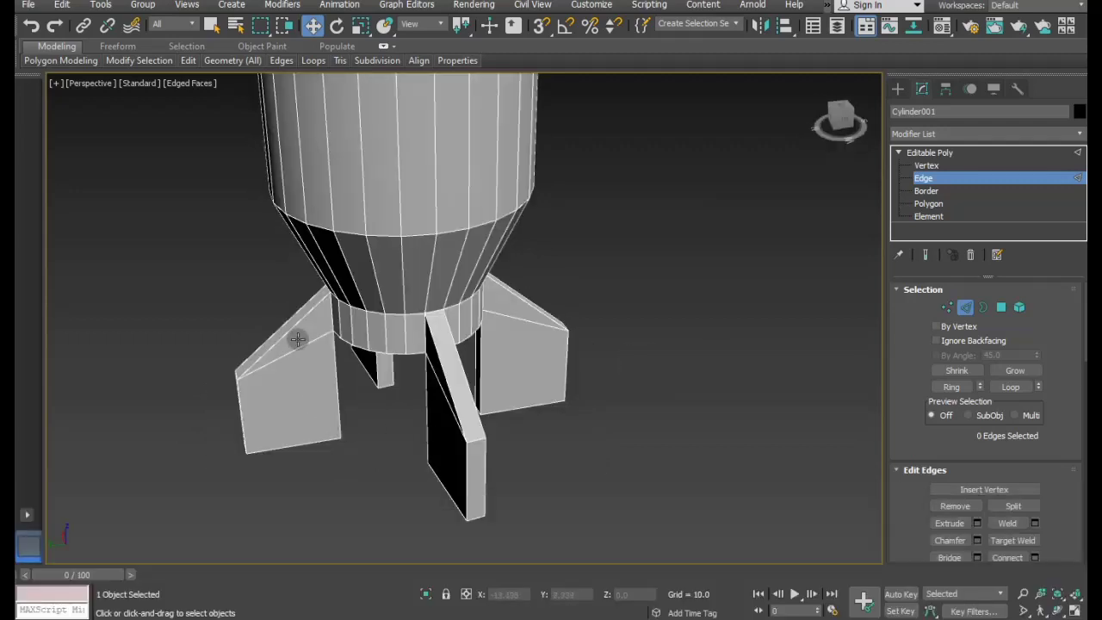
{"action": "mouse_move", "coordinate": [297, 336]}
{"action": "middle_mouse_down", "text": "alt"}
{"action": "mouse_move", "coordinate": [278, 315]}
{"action": "mouse_move", "coordinate": [292, 298]}
{"action": "middle_mouse_up", "text": "alt"}
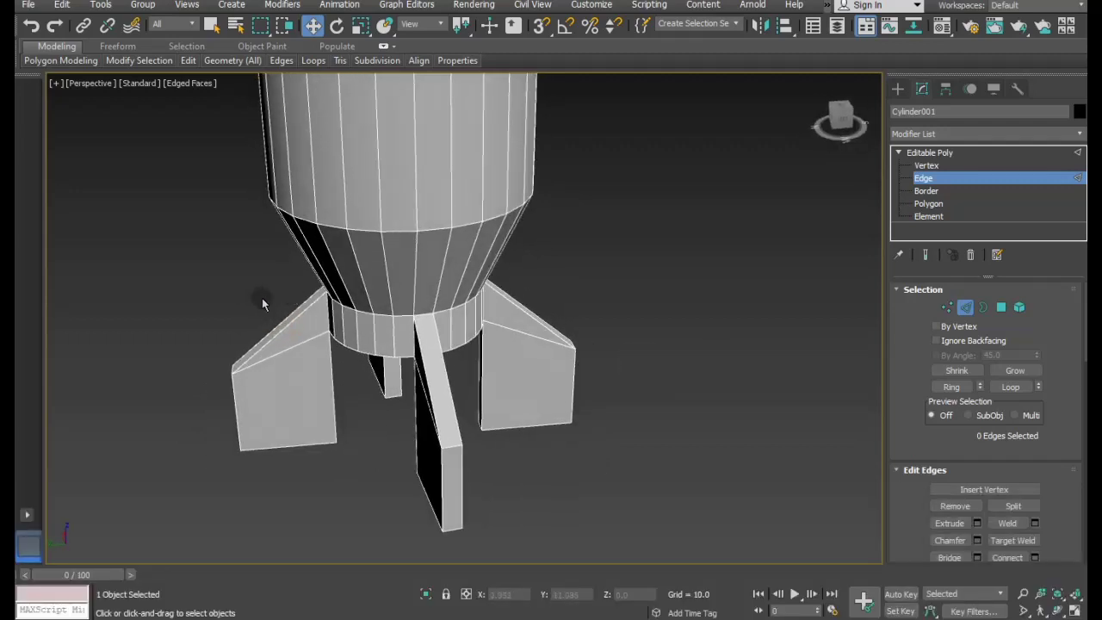
Connect the left fin's six edges with 2 segments, pinch -57 and slide -57.
{"action": "left_click_drag", "start_coordinate": [281, 307], "coordinate": [278, 538]}
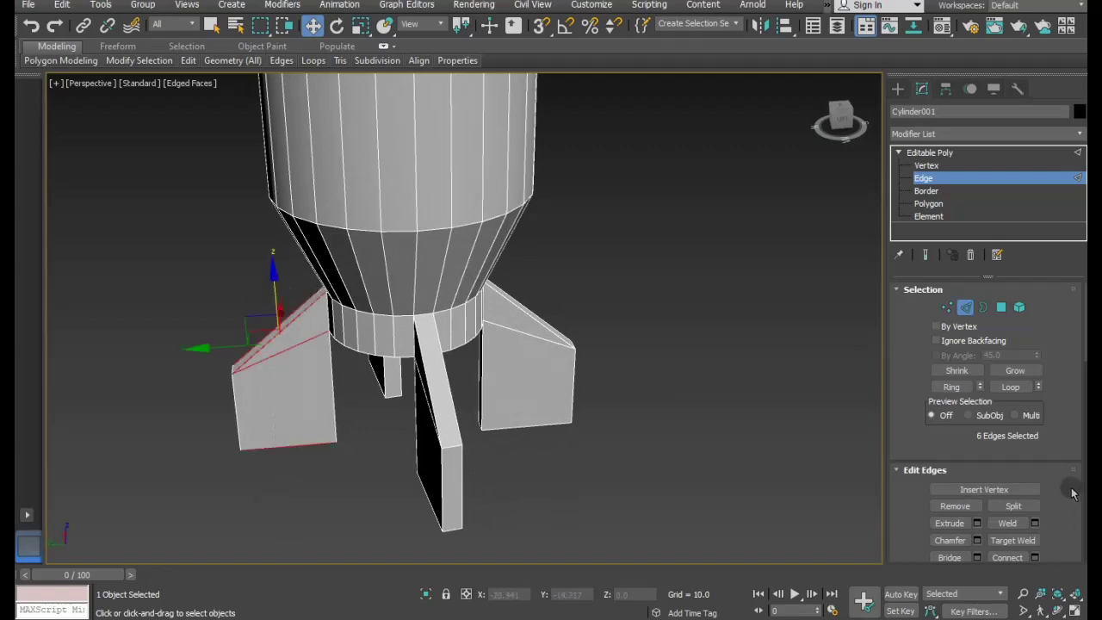
{"action": "left_click", "coordinate": [1034, 557]}
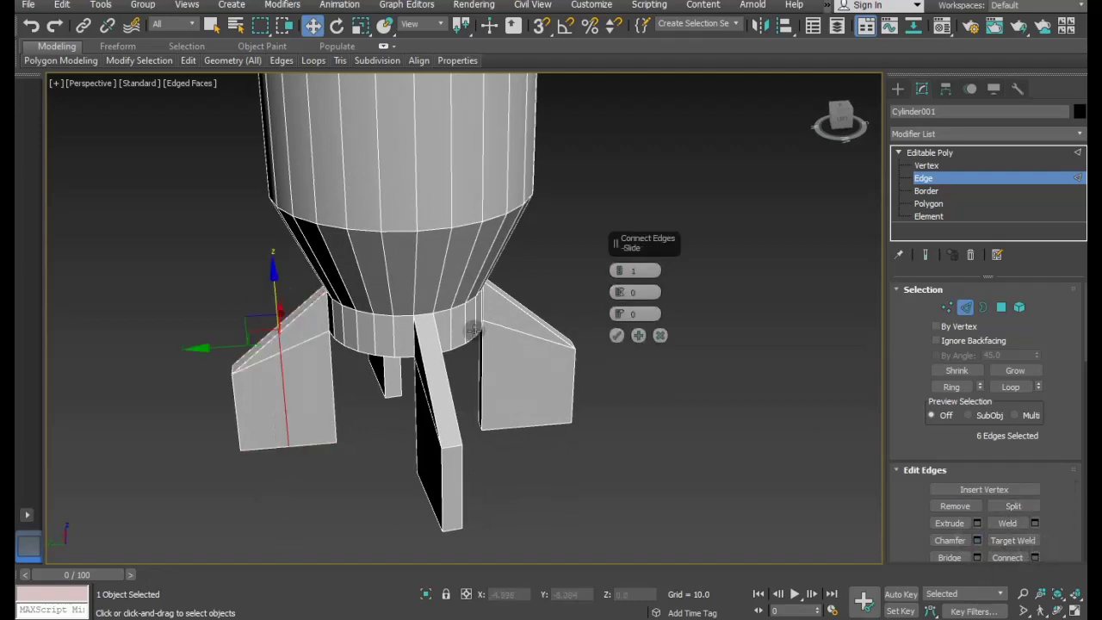
{"action": "left_click_drag", "start_coordinate": [619, 270], "coordinate": [619, 257]}
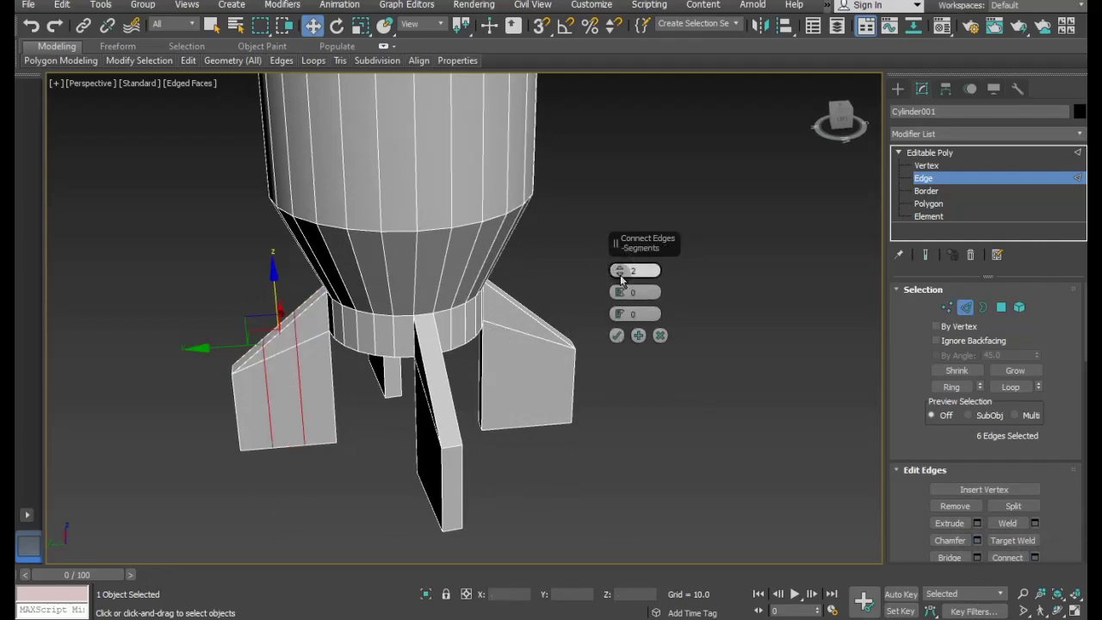
{"action": "left_click_drag", "start_coordinate": [625, 294], "coordinate": [646, 421]}
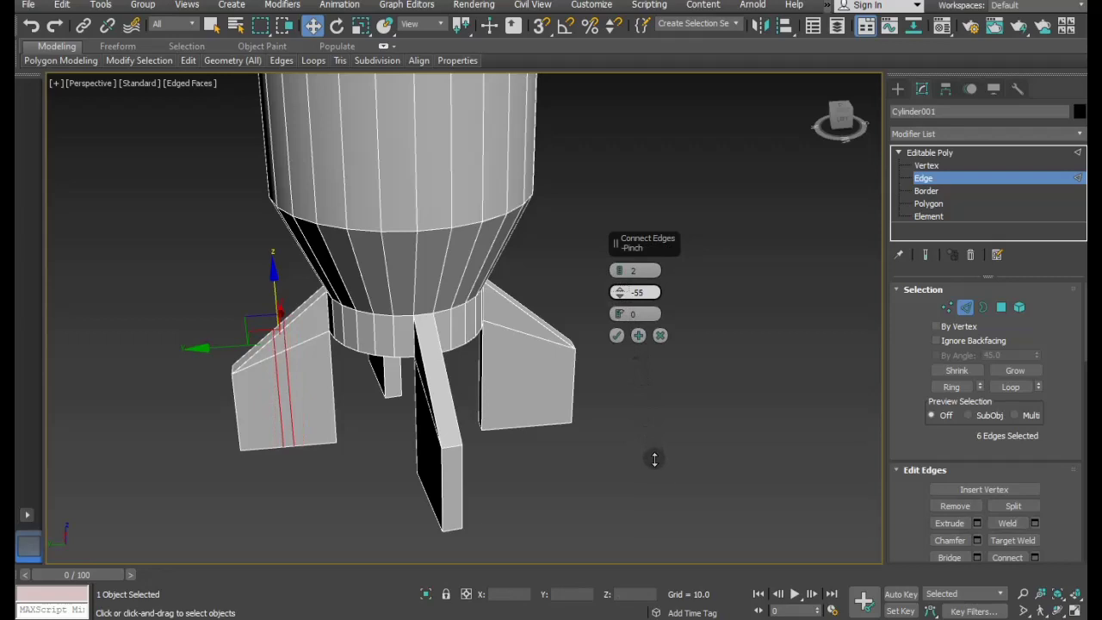
{"action": "middle_click_drag", "start_coordinate": [457, 426], "coordinate": [552, 454], "text": "alt"}
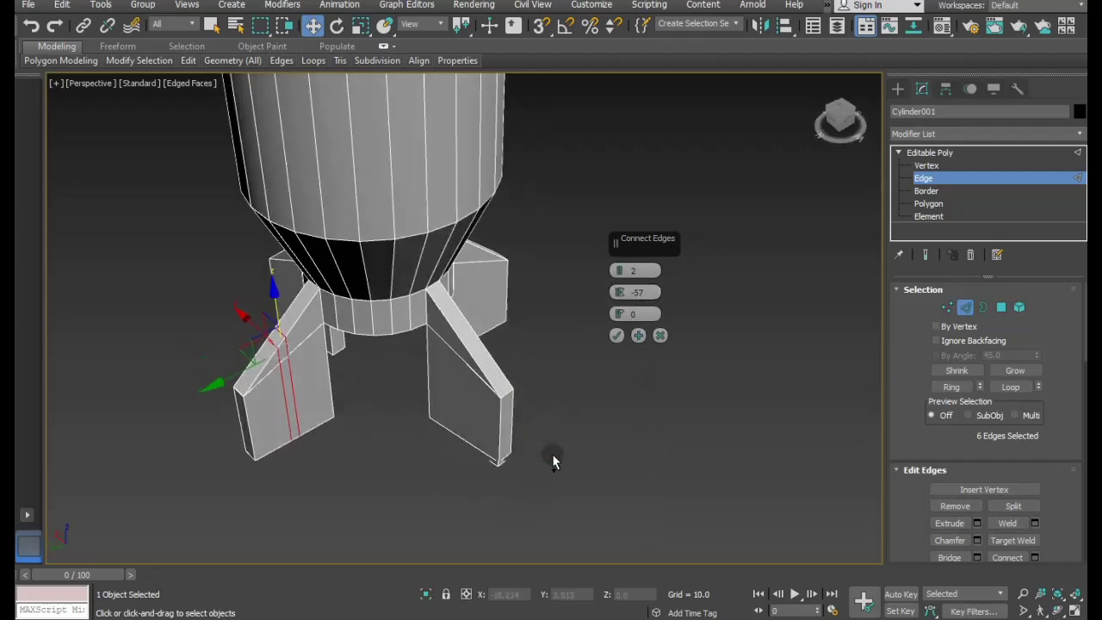
{"action": "left_click_drag", "start_coordinate": [619, 313], "coordinate": [667, 501]}
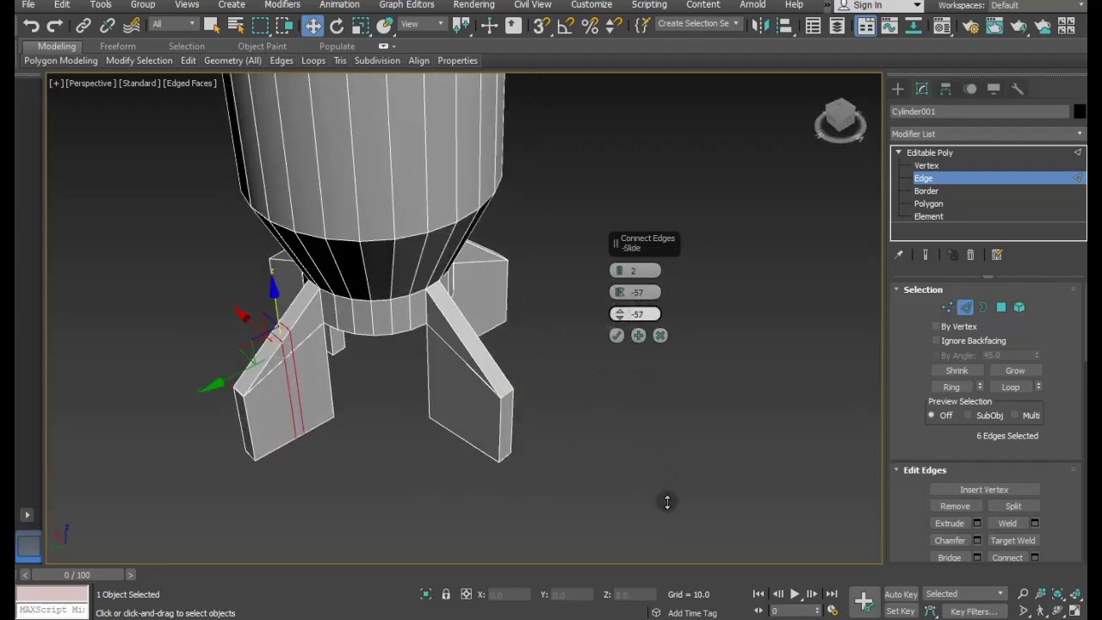
{"action": "mouse_move", "coordinate": [604, 399]}
{"action": "middle_mouse_down", "text": "alt"}
{"action": "mouse_move", "coordinate": [563, 408]}
{"action": "mouse_move", "coordinate": [679, 376]}
{"action": "middle_mouse_up", "text": "alt"}
{"action": "left_click", "coordinate": [616, 335]}
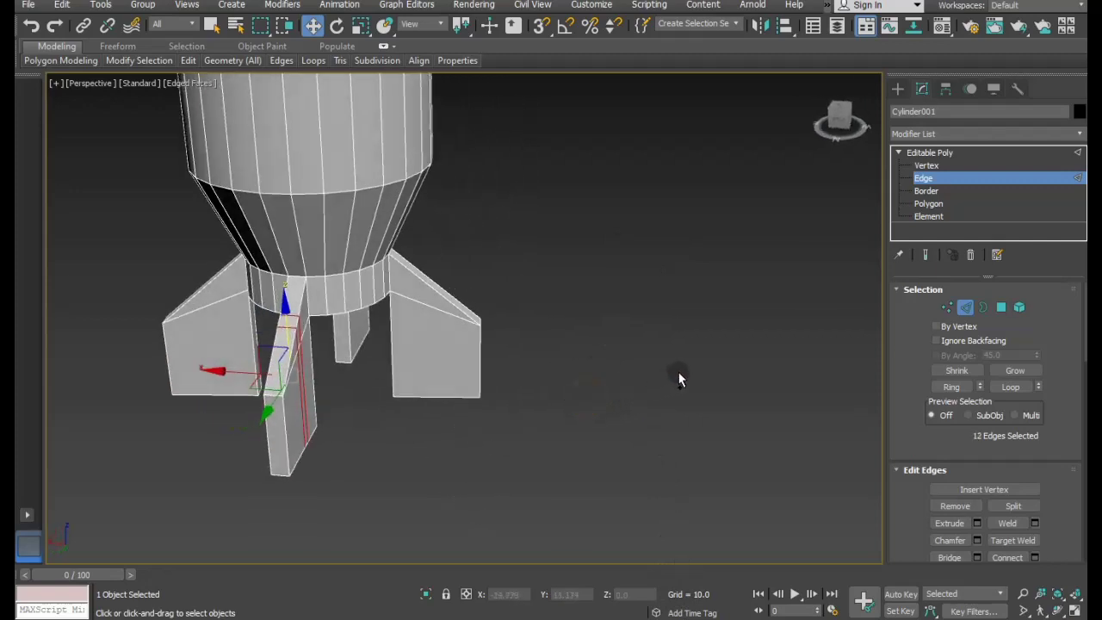
Apply the same two-segment edge connection across the remaining fins.
{"action": "left_click_drag", "start_coordinate": [424, 255], "coordinate": [413, 472]}
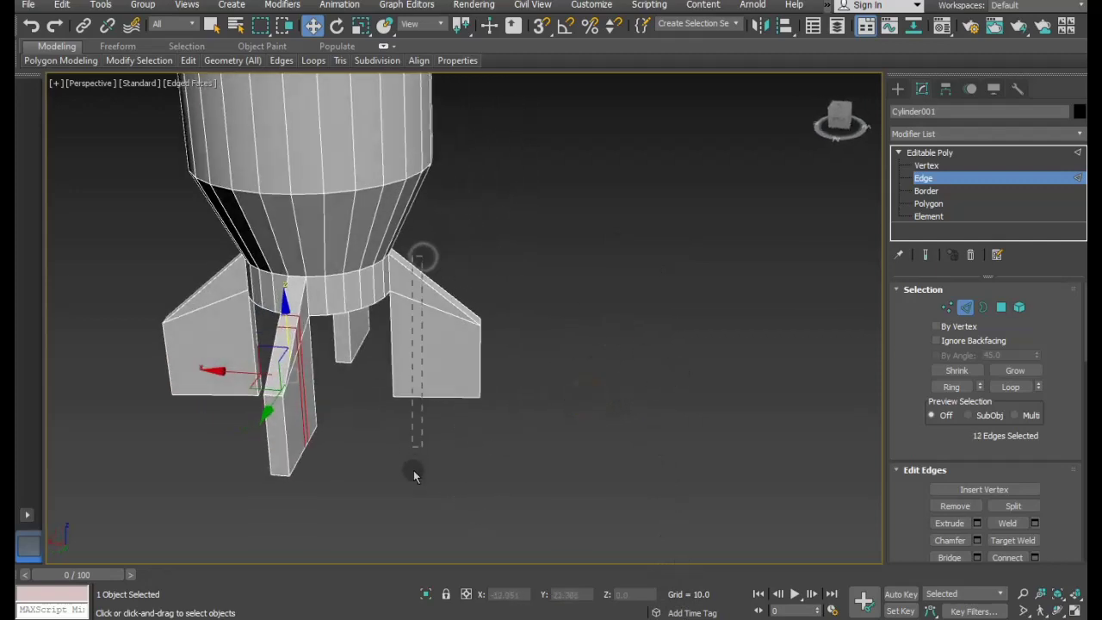
{"action": "left_click", "coordinate": [1018, 558]}
{"action": "mouse_move", "coordinate": [425, 325]}
{"action": "middle_mouse_down", "text": "alt"}
{"action": "mouse_move", "coordinate": [312, 359]}
{"action": "mouse_move", "coordinate": [253, 339]}
{"action": "mouse_move", "coordinate": [504, 285]}
{"action": "middle_mouse_up", "text": "alt"}
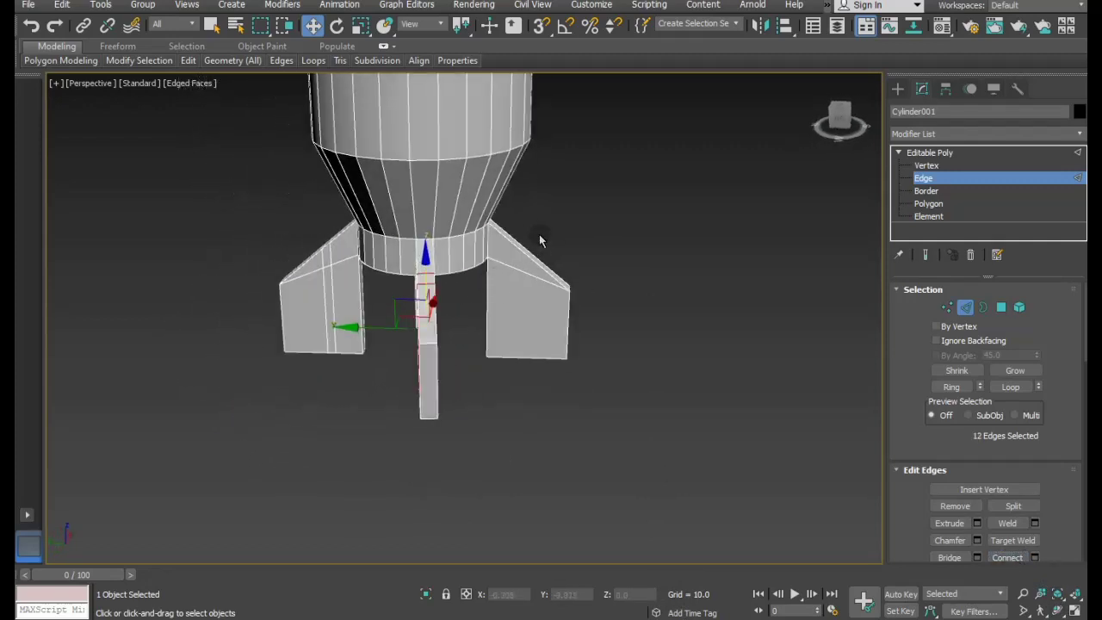
{"action": "left_click_drag", "start_coordinate": [524, 217], "coordinate": [527, 445]}
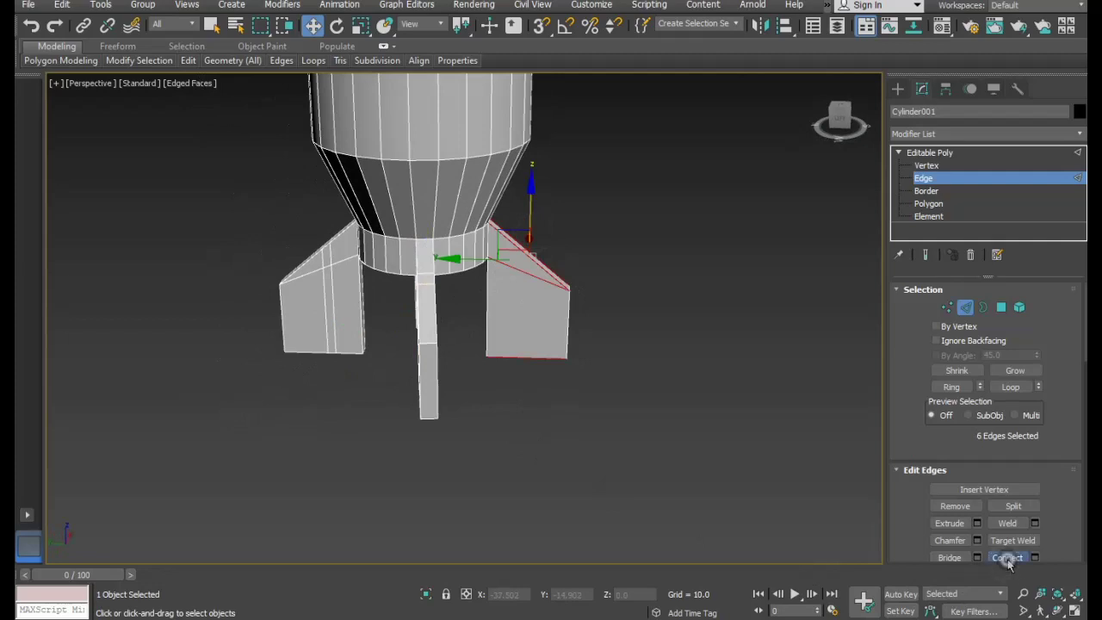
{"action": "middle_click_drag", "start_coordinate": [688, 374], "coordinate": [578, 357], "text": "alt"}
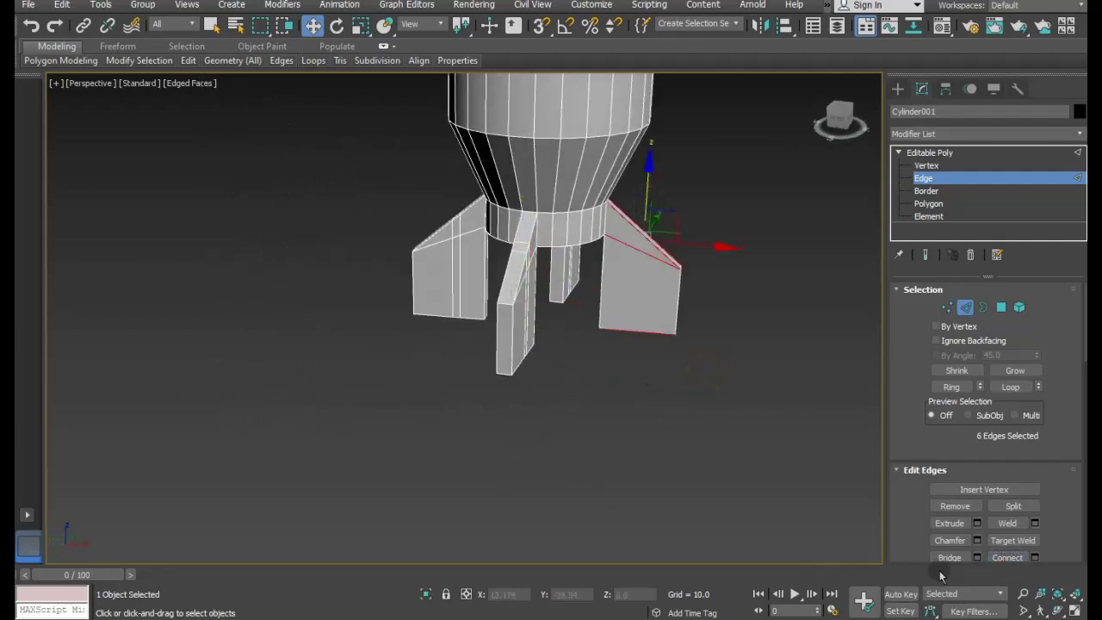
{"action": "left_click", "coordinate": [1007, 557]}
{"action": "mouse_move", "coordinate": [629, 408]}
{"action": "middle_mouse_down", "text": "alt"}
{"action": "mouse_move", "coordinate": [433, 401]}
{"action": "mouse_move", "coordinate": [693, 389]}
{"action": "mouse_move", "coordinate": [536, 479]}
{"action": "middle_mouse_up", "text": "alt"}
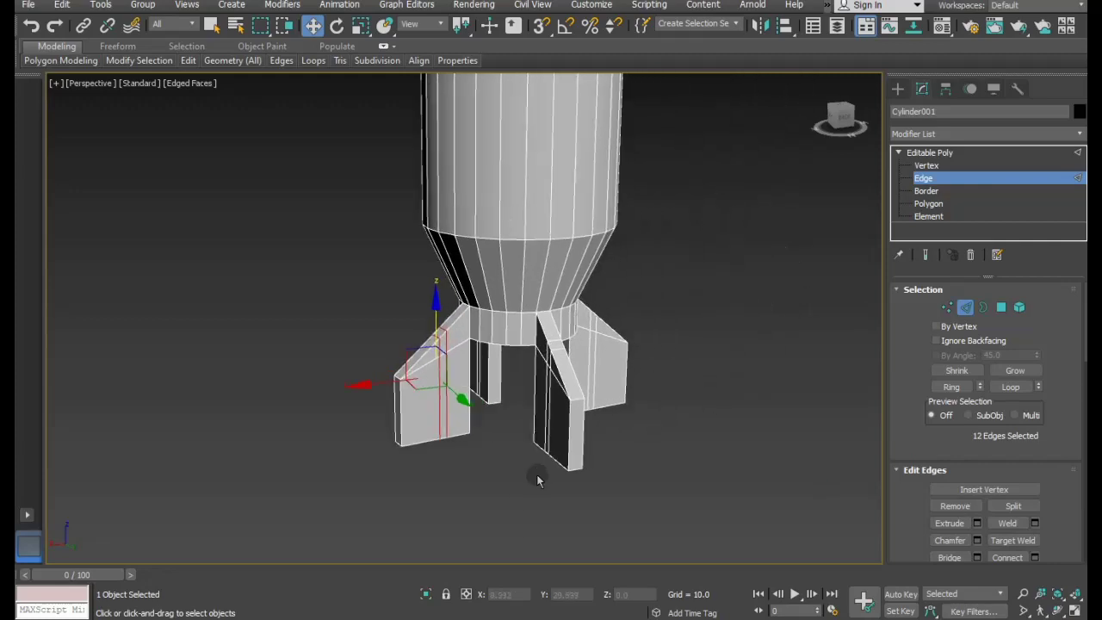
In Polygon mode, bridge the first two pairs of facing inner fin polygons.
{"action": "left_click", "coordinate": [1001, 307]}
{"action": "left_click", "coordinate": [441, 362]}
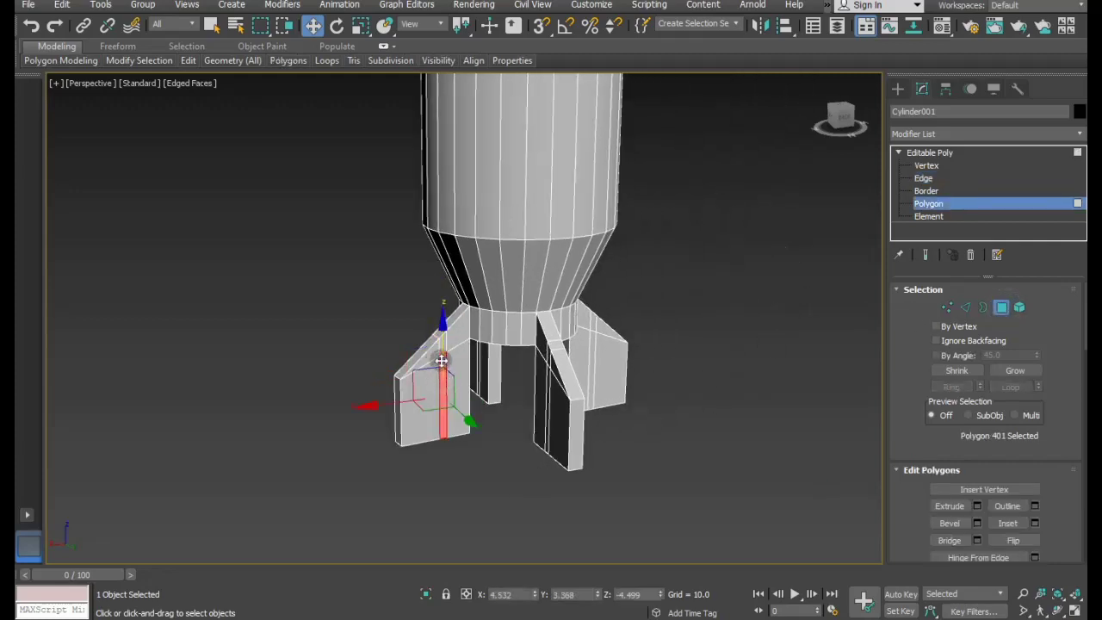
{"action": "left_click", "coordinate": [443, 353], "text": "ctrl"}
{"action": "middle_click_drag", "start_coordinate": [494, 428], "coordinate": [548, 400], "text": "alt"}
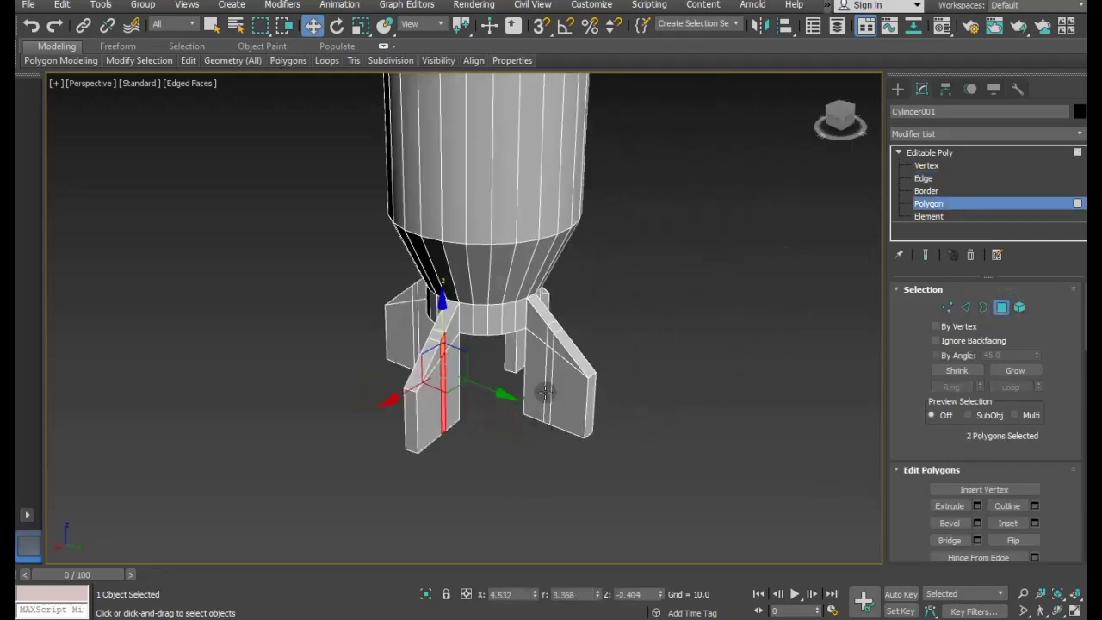
{"action": "left_click", "coordinate": [547, 393], "text": "ctrl"}
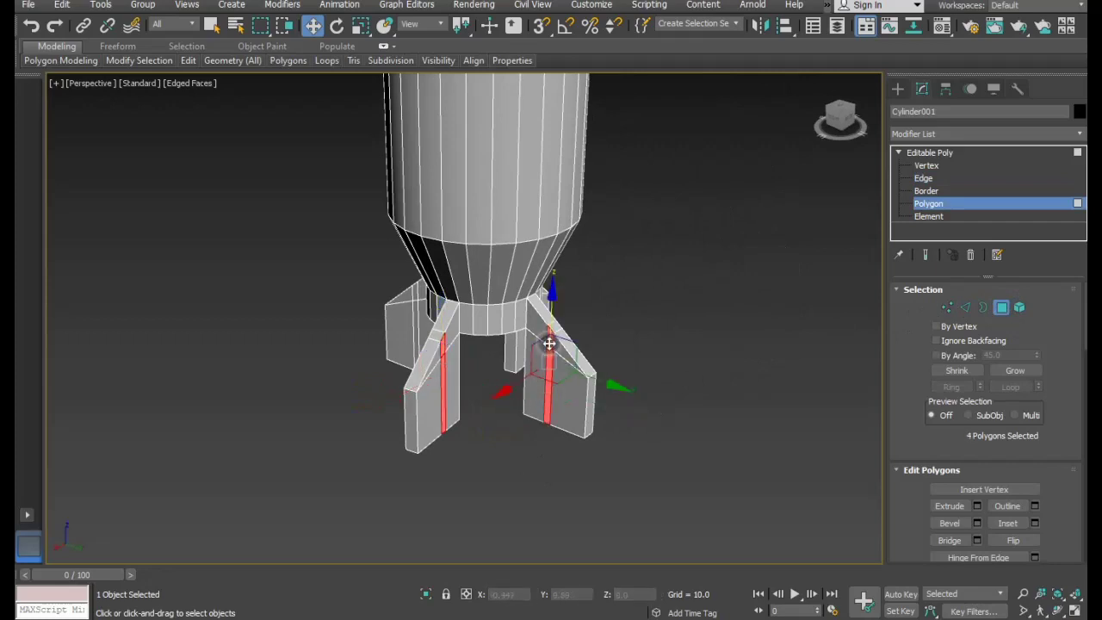
{"action": "left_click", "coordinate": [977, 540]}
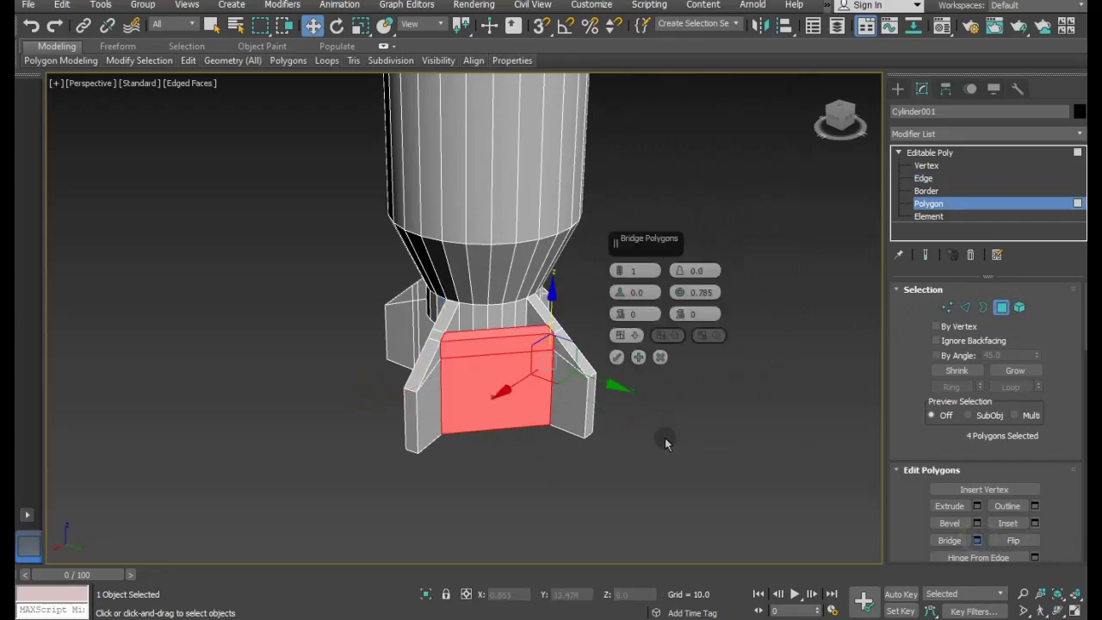
{"action": "mouse_move", "coordinate": [585, 422]}
{"action": "middle_mouse_down", "text": "alt"}
{"action": "mouse_move", "coordinate": [467, 309]}
{"action": "mouse_move", "coordinate": [473, 357]}
{"action": "middle_mouse_up", "text": "alt"}
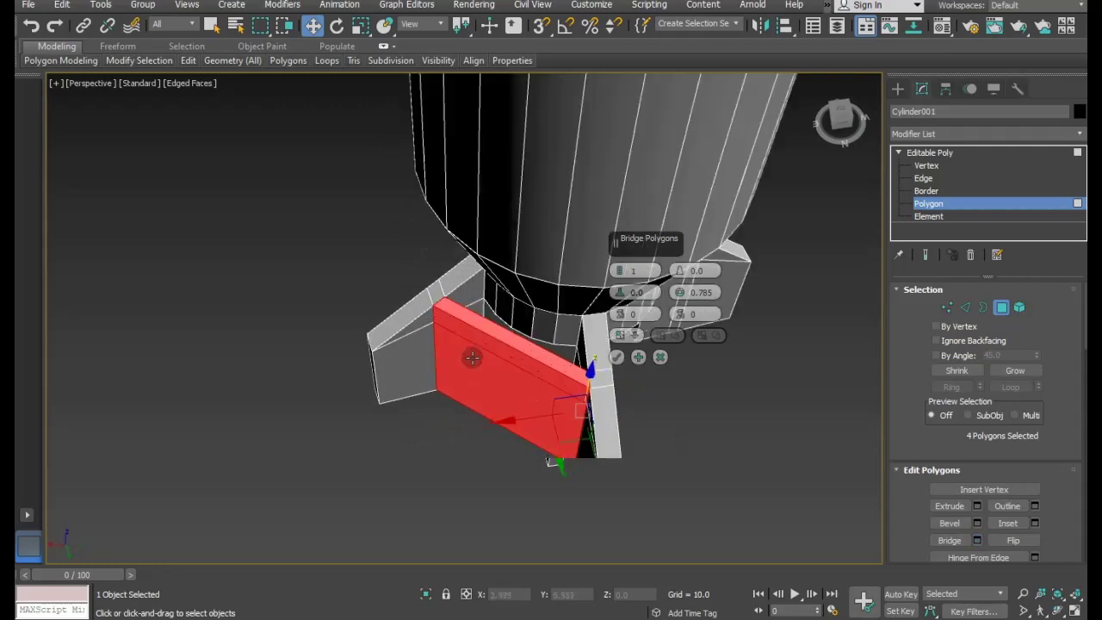
{"action": "mouse_move", "coordinate": [563, 381]}
{"action": "middle_mouse_down", "text": "alt"}
{"action": "mouse_move", "coordinate": [479, 353]}
{"action": "mouse_move", "coordinate": [609, 347]}
{"action": "middle_mouse_up", "text": "alt"}
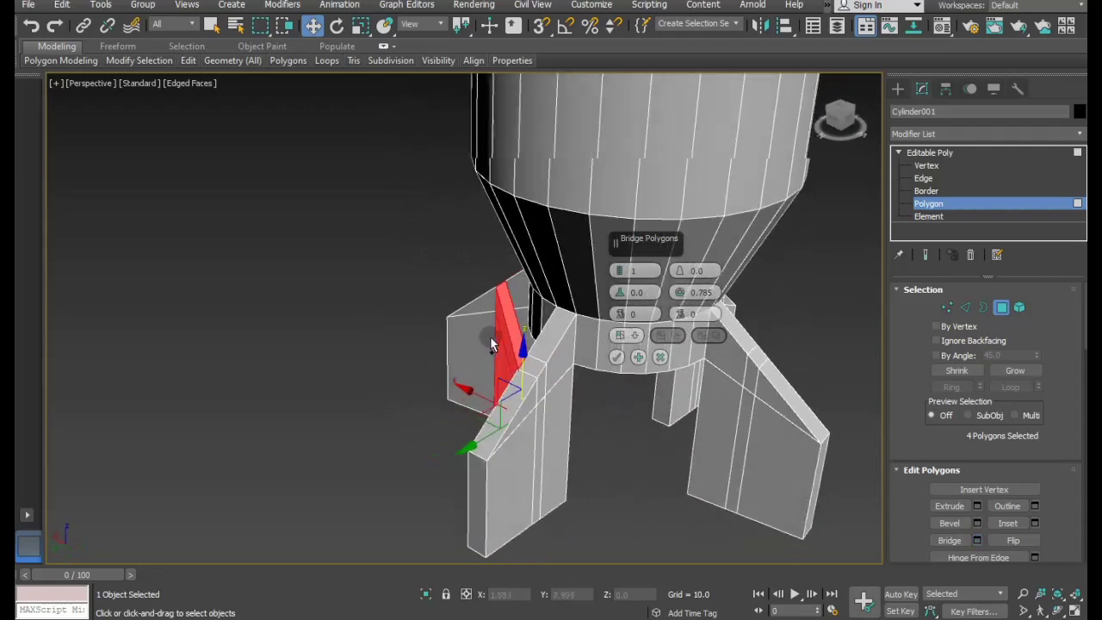
{"action": "left_click", "coordinate": [638, 357]}
{"action": "middle_click_drag", "start_coordinate": [663, 406], "coordinate": [558, 396], "text": "alt"}
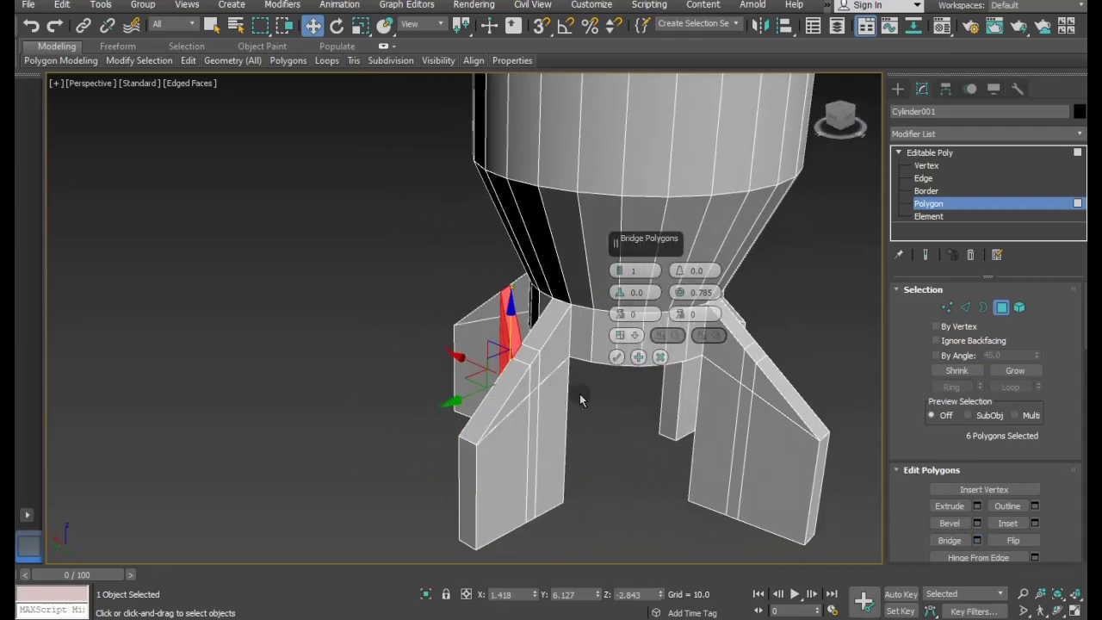
{"action": "left_click", "coordinate": [534, 415]}
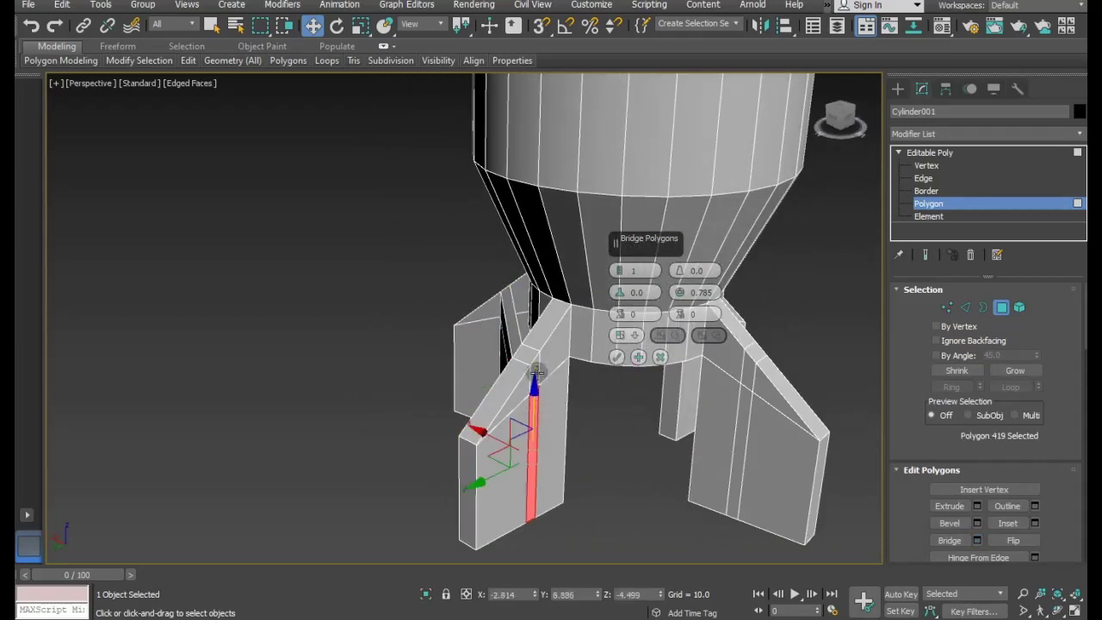
{"action": "left_click", "coordinate": [536, 372], "text": "ctrl"}
{"action": "left_click", "coordinate": [738, 463], "text": "ctrl"}
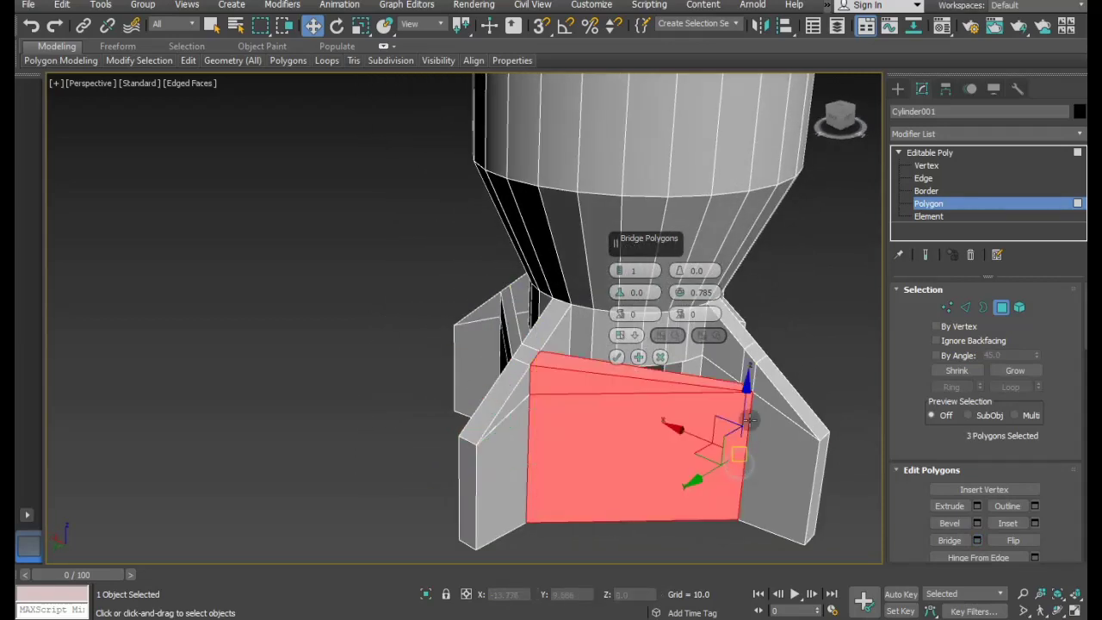
{"action": "left_click", "coordinate": [638, 357]}
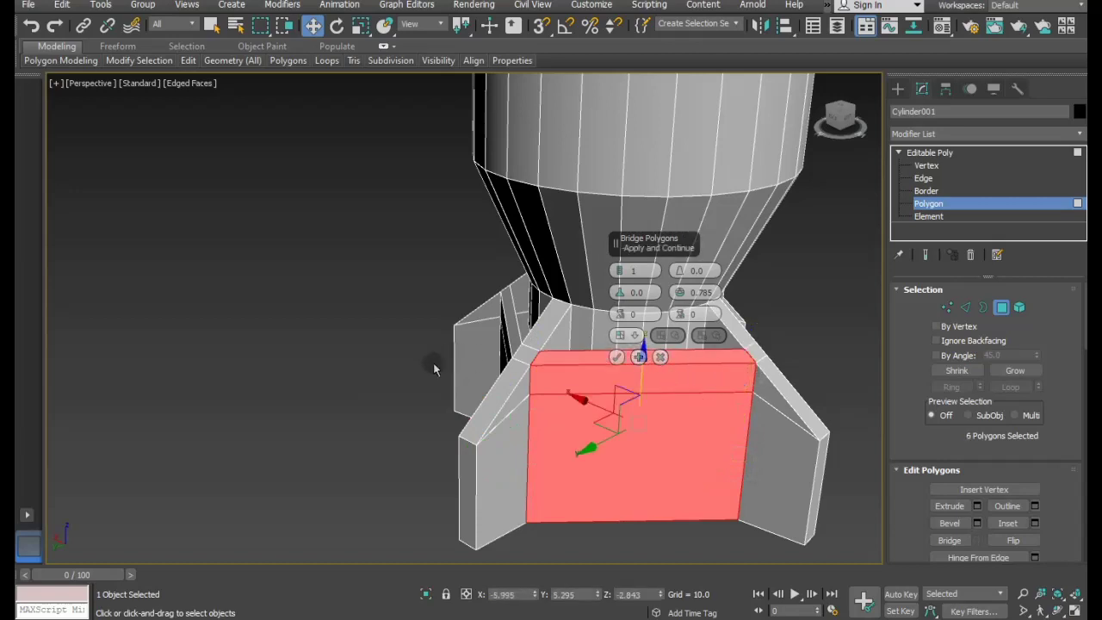
Bridge the last two fin pairs and confirm the Bridge with OK.
{"action": "middle_click_drag", "start_coordinate": [411, 376], "coordinate": [505, 447], "text": "alt"}
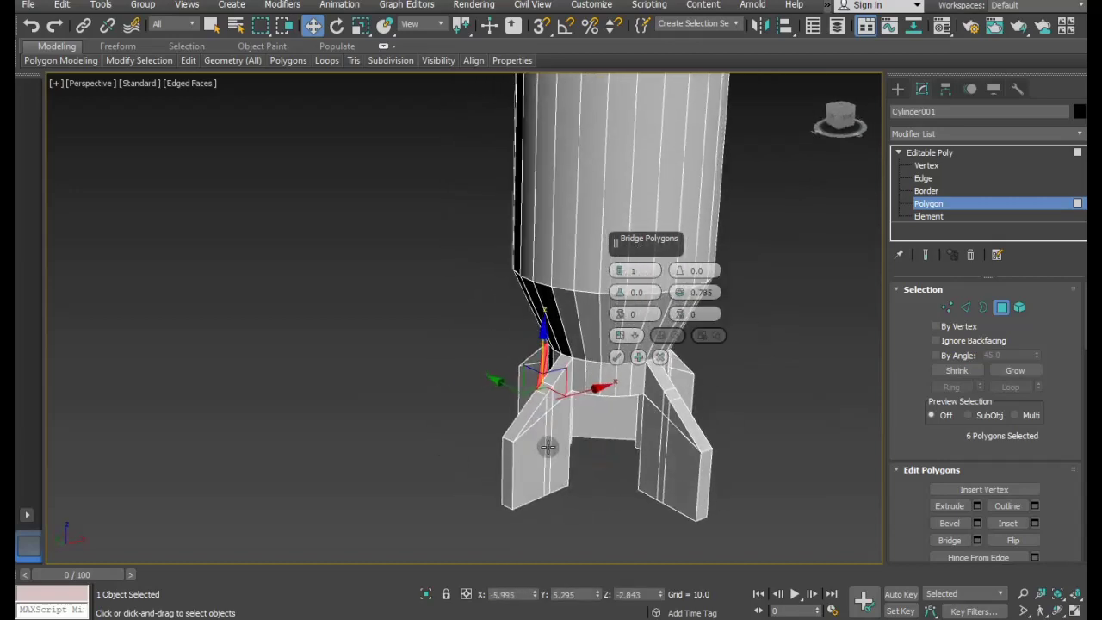
{"action": "left_click", "coordinate": [548, 446]}
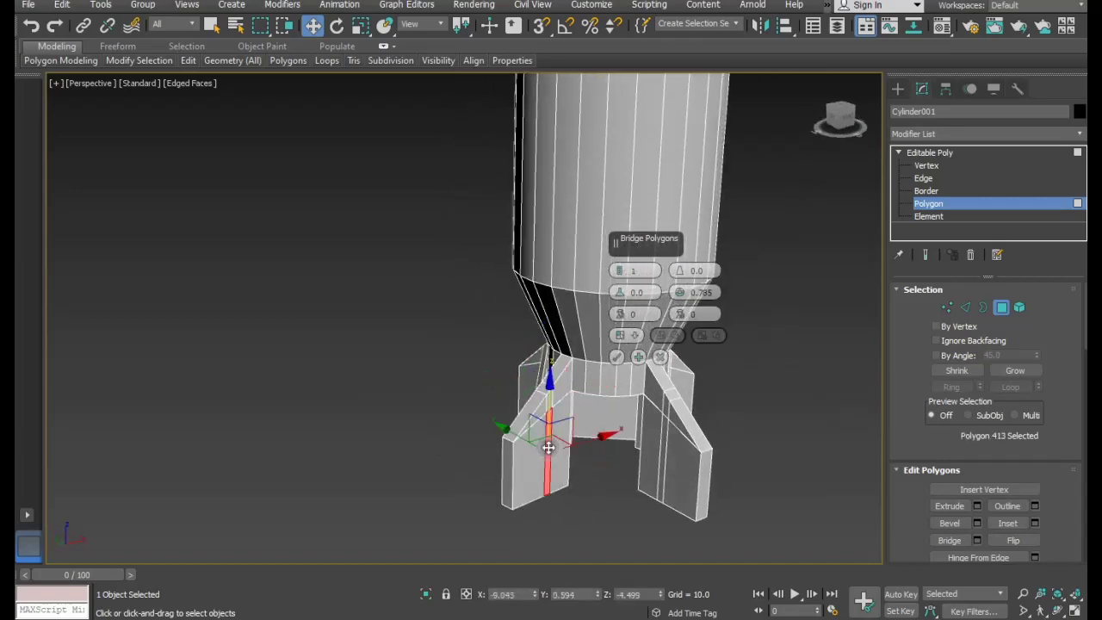
{"action": "left_click", "coordinate": [549, 397], "text": "ctrl"}
{"action": "left_click", "coordinate": [661, 474], "text": "ctrl"}
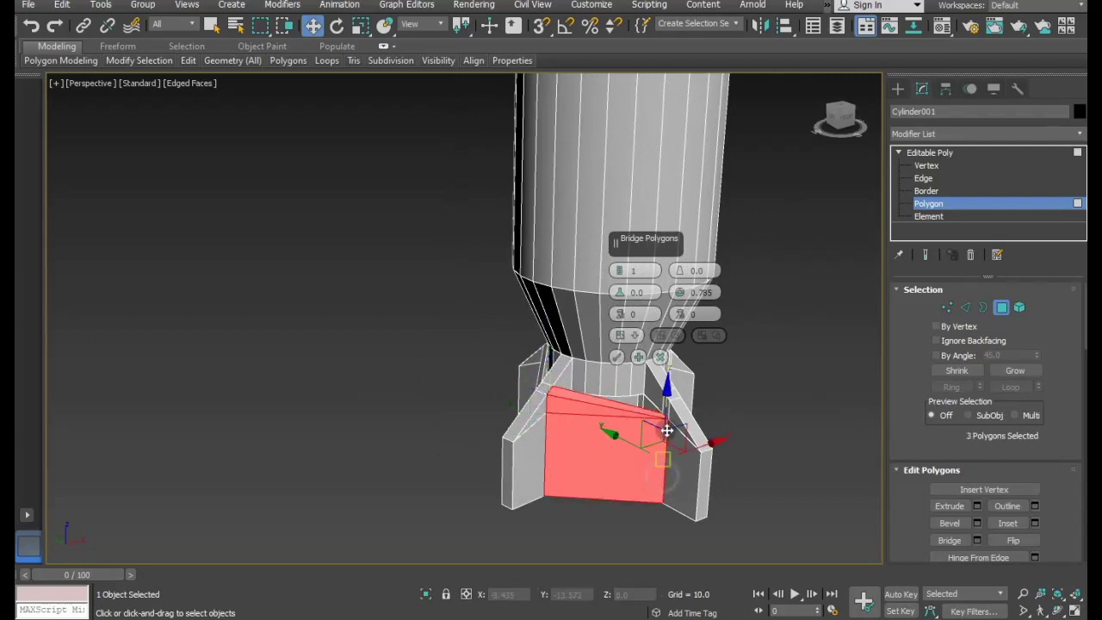
{"action": "left_click", "coordinate": [665, 406], "text": "ctrl"}
{"action": "mouse_move", "coordinate": [665, 411]}
{"action": "middle_mouse_down", "text": "alt"}
{"action": "mouse_move", "coordinate": [578, 454]}
{"action": "mouse_move", "coordinate": [594, 413]}
{"action": "middle_mouse_up", "text": "alt"}
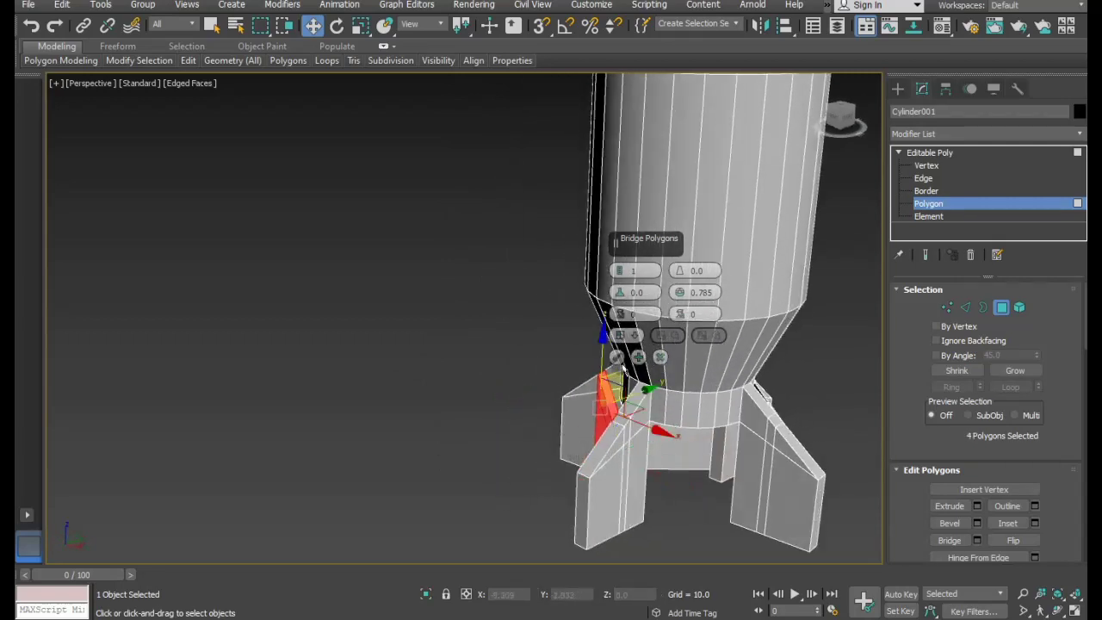
{"action": "left_click", "coordinate": [617, 356]}
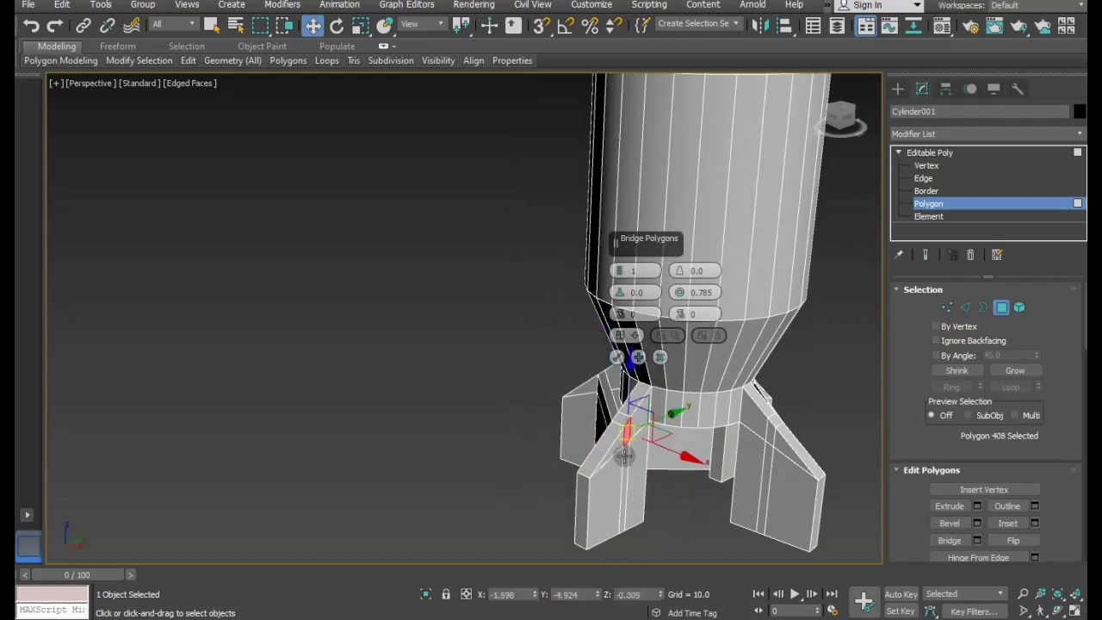
{"action": "left_click", "coordinate": [625, 457]}
{"action": "left_click", "coordinate": [766, 476], "text": "ctrl"}
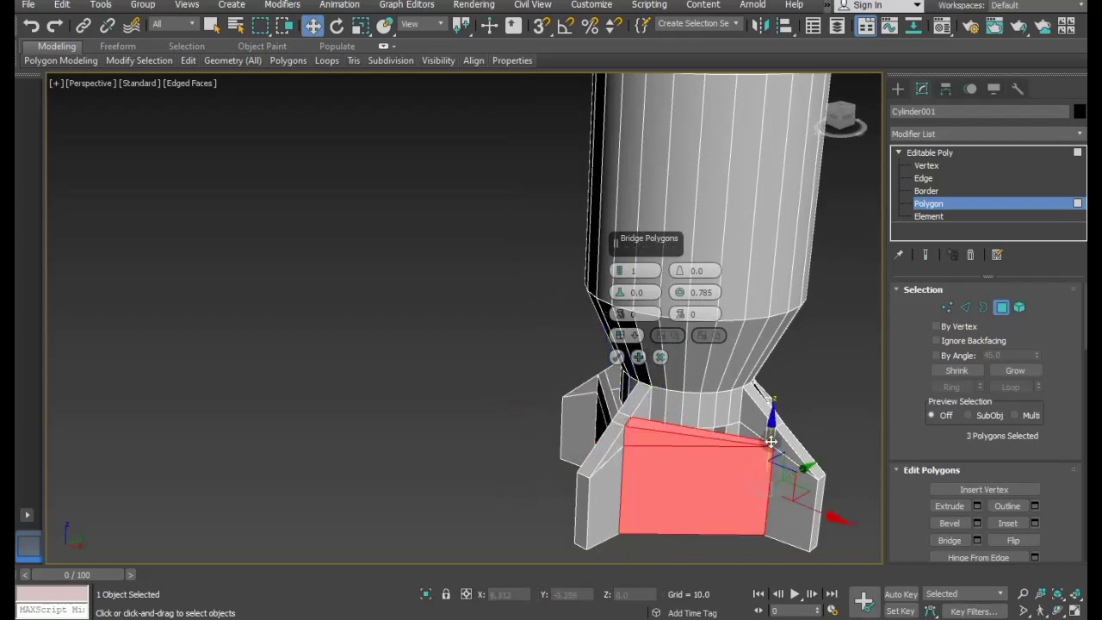
{"action": "middle_click_drag", "start_coordinate": [766, 477], "coordinate": [663, 390], "text": "alt"}
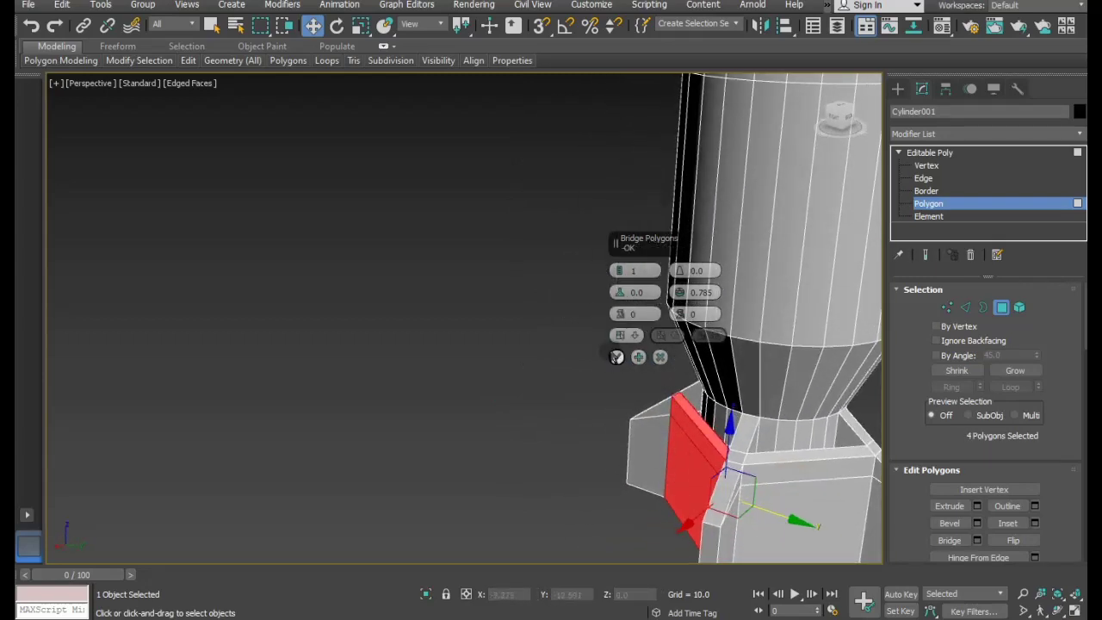
{"action": "left_click", "coordinate": [617, 357]}
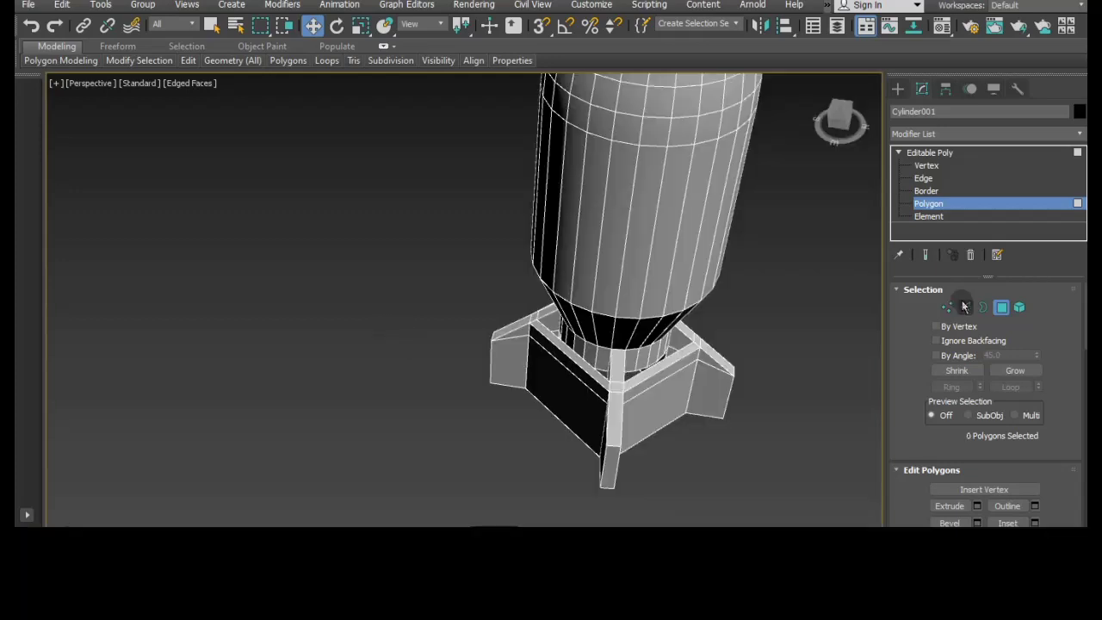
Ring-select the base panel's edges and insert a vertical edge loop through its middle.
{"action": "left_click", "coordinate": [964, 307]}
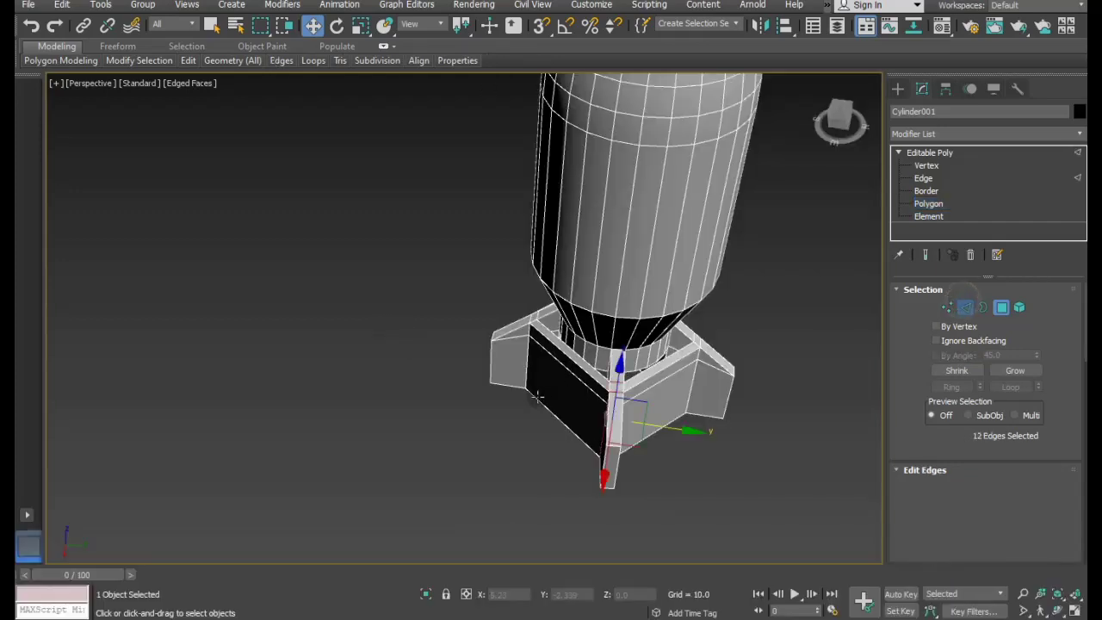
{"action": "left_click", "coordinate": [553, 417]}
{"action": "left_click", "coordinate": [952, 387]}
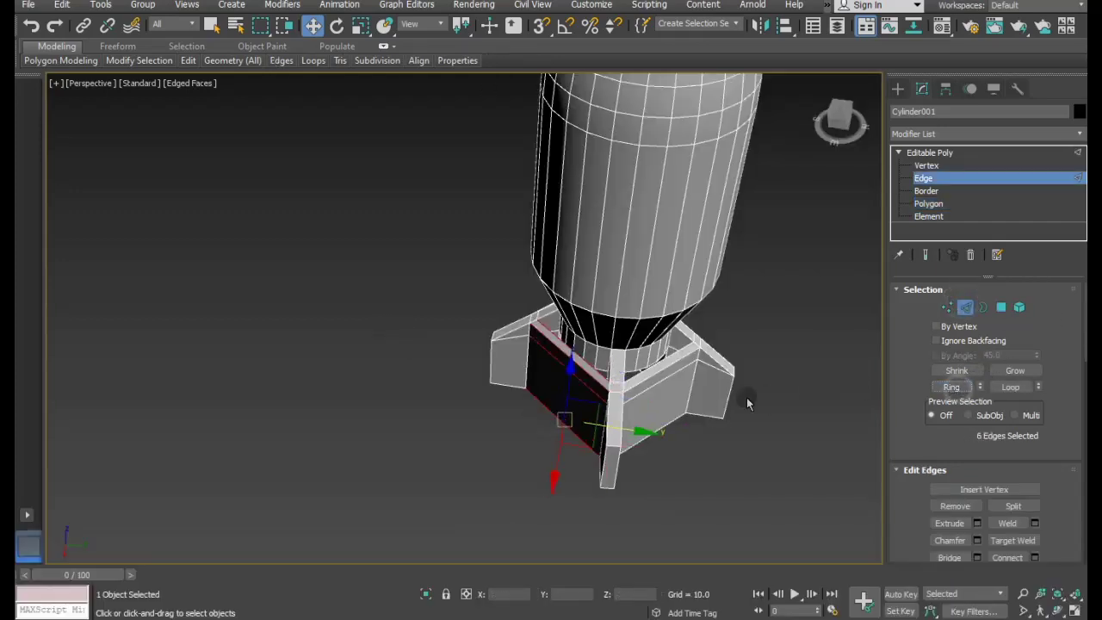
{"action": "mouse_move", "coordinate": [749, 399]}
{"action": "middle_mouse_down", "text": "alt"}
{"action": "mouse_move", "coordinate": [570, 410]}
{"action": "mouse_move", "coordinate": [293, 92]}
{"action": "middle_mouse_up", "text": "alt"}
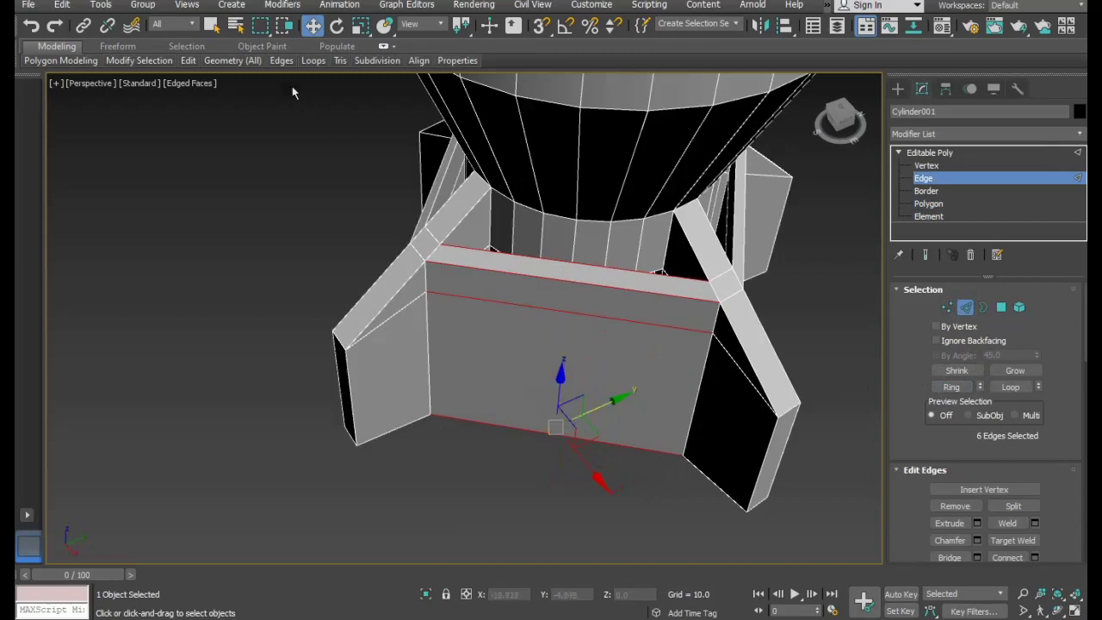
{"action": "left_click", "coordinate": [311, 95]}
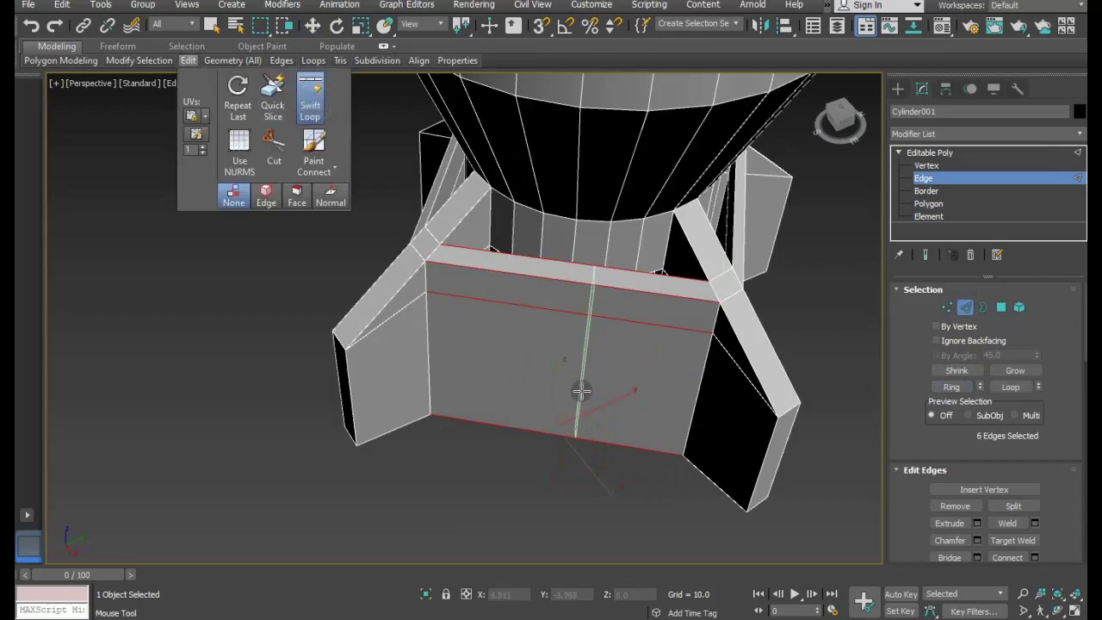
{"action": "left_click", "coordinate": [560, 389]}
Move the new loop's top edge down along Z toward the rocket body.
{"action": "key", "text": "w"}
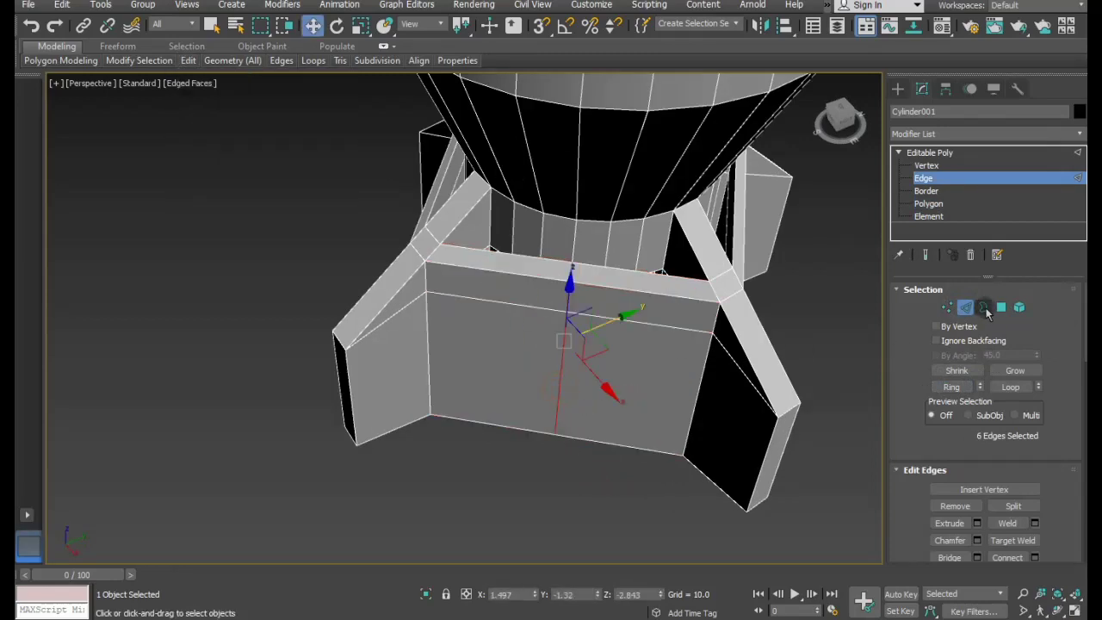
{"action": "left_click", "coordinate": [618, 367]}
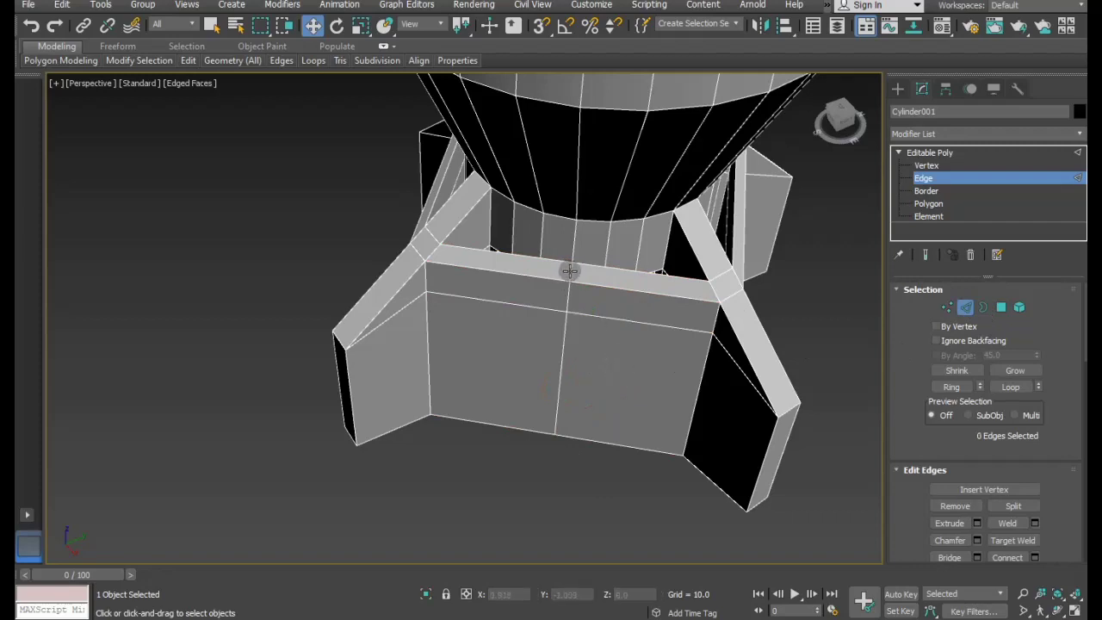
{"action": "left_click", "coordinate": [571, 273]}
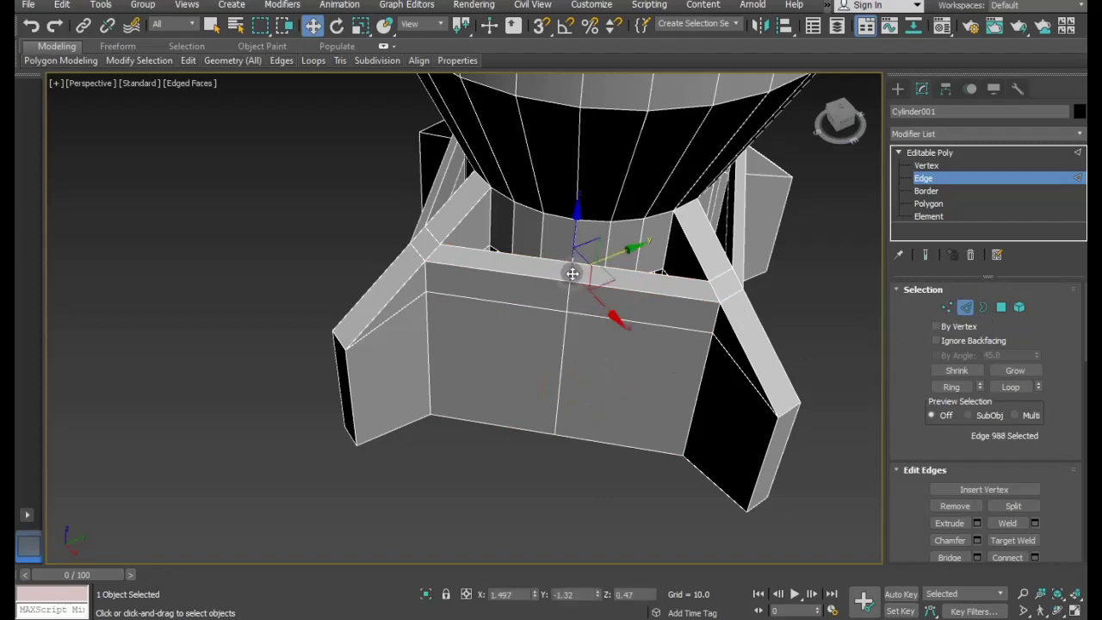
{"action": "left_click_drag", "start_coordinate": [579, 224], "coordinate": [577, 239]}
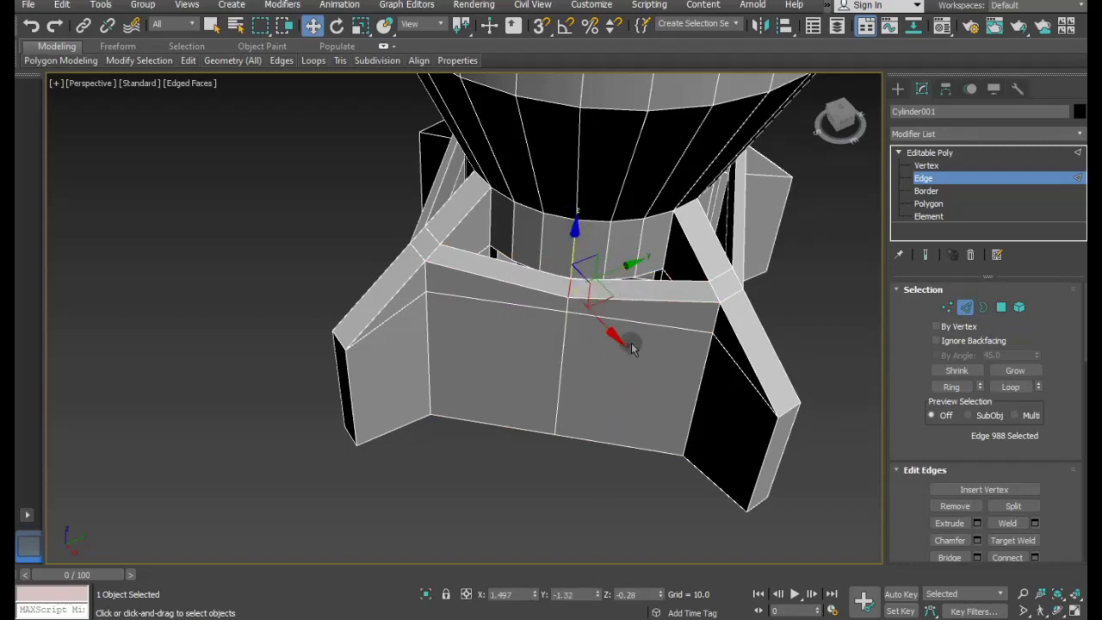
{"action": "left_click", "coordinate": [949, 307]}
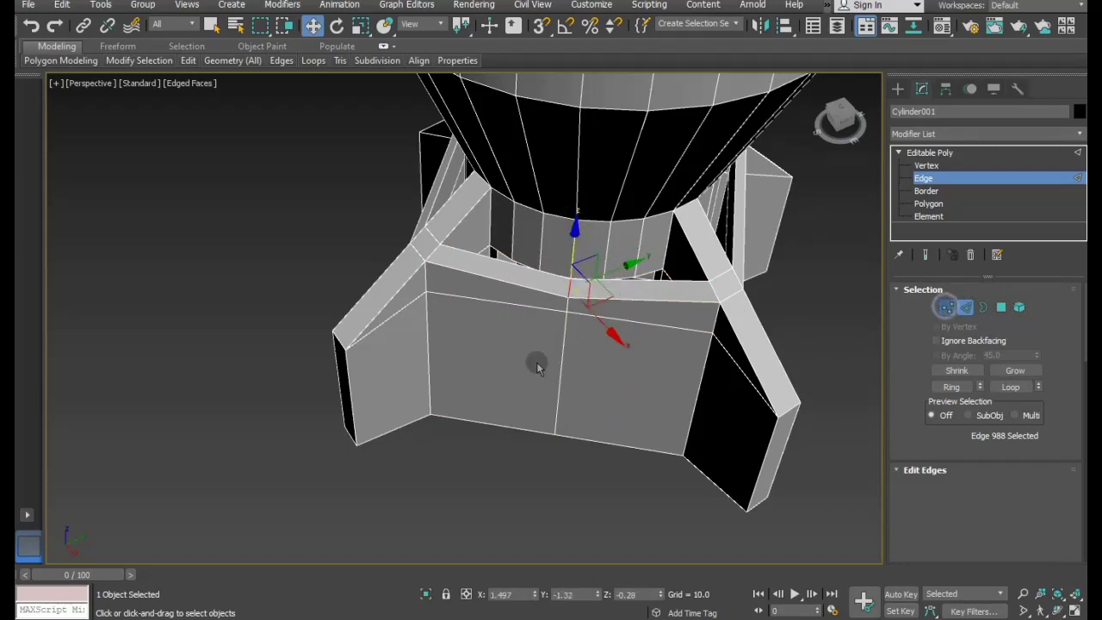
Target-weld the left, middle and right-corner base panel vertices onto the vertices above them.
{"action": "right_click", "coordinate": [485, 351]}
{"action": "left_click", "coordinate": [457, 448]}
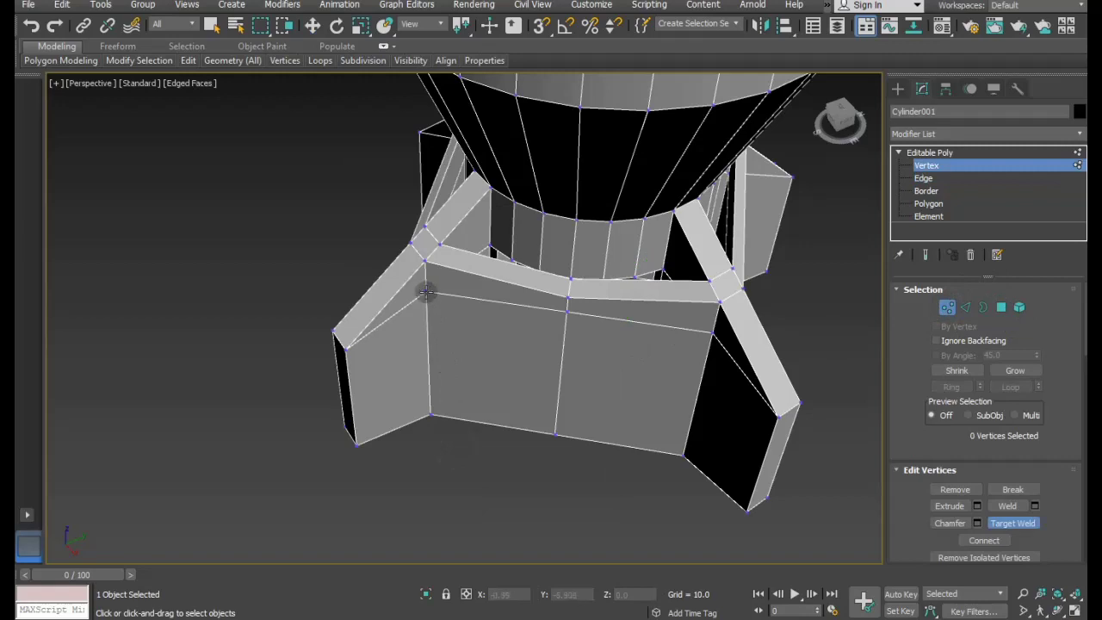
{"action": "left_click", "coordinate": [423, 263]}
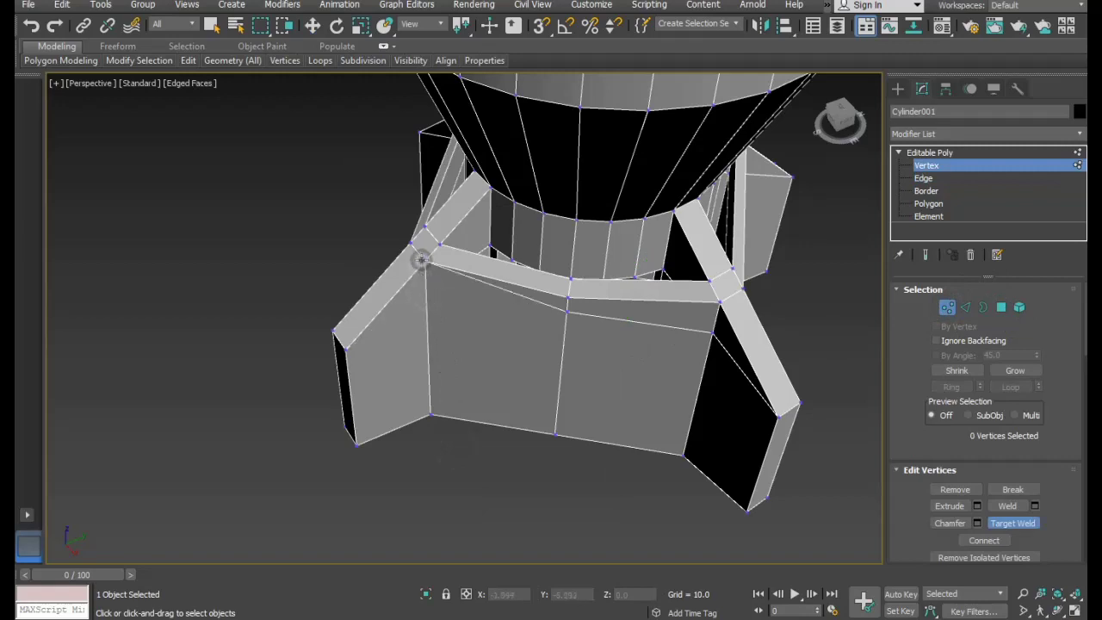
{"action": "left_click", "coordinate": [564, 310]}
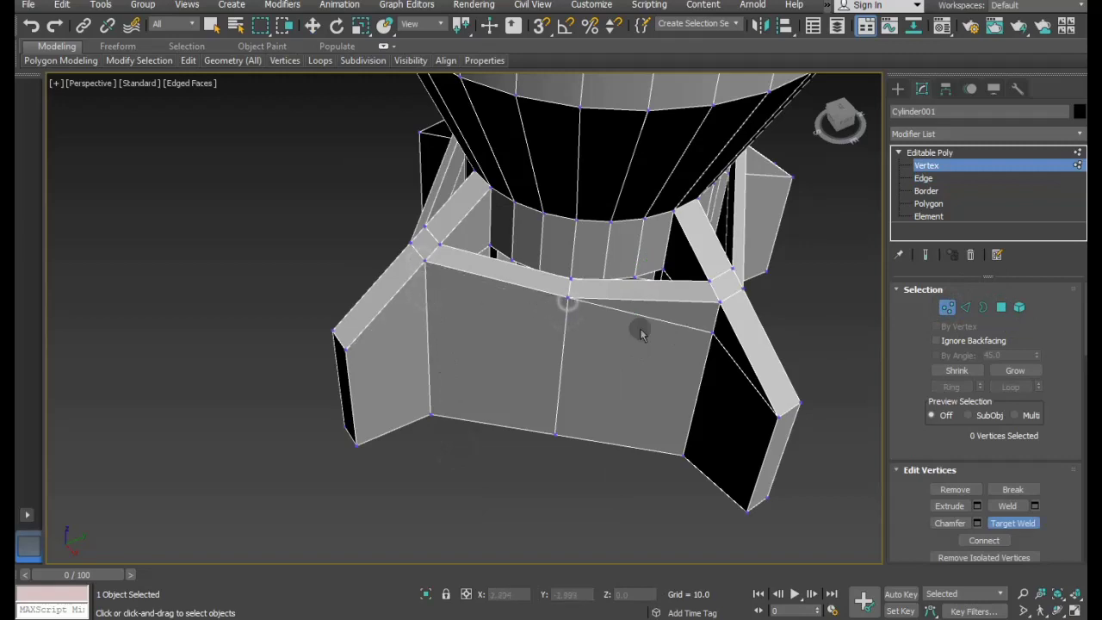
{"action": "left_click", "coordinate": [713, 332]}
{"action": "left_click", "coordinate": [720, 301]}
From under the base, target-weld the stray vertex onto its neighbouring vertex.
{"action": "key", "text": "w"}
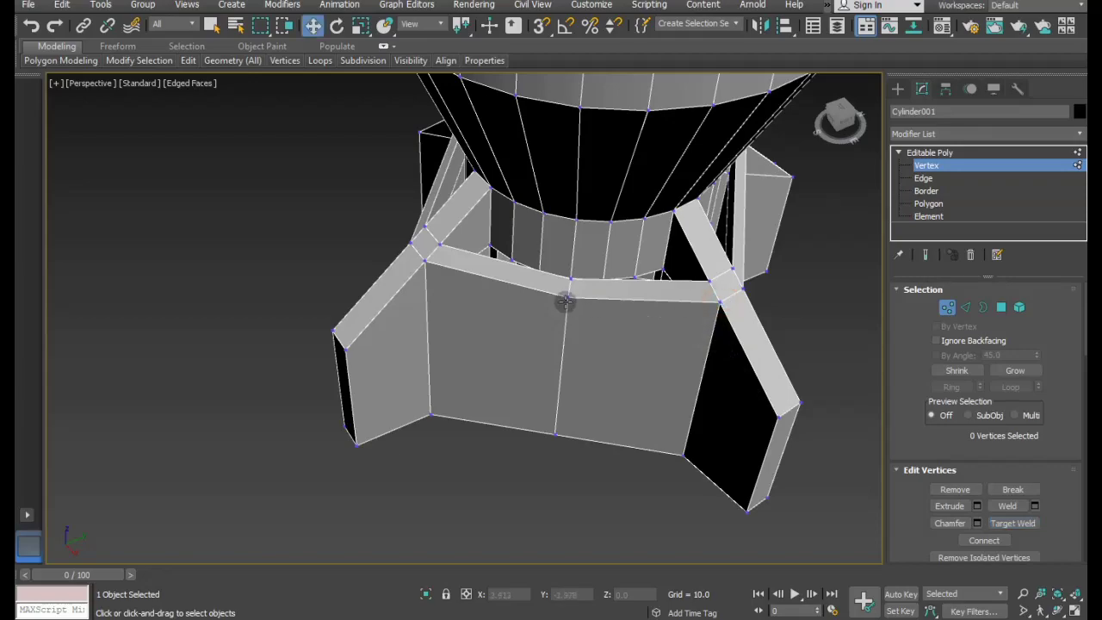
{"action": "left_click", "coordinate": [570, 281]}
{"action": "mouse_move", "coordinate": [565, 301]}
{"action": "middle_mouse_down", "text": "alt"}
{"action": "mouse_move", "coordinate": [482, 301]}
{"action": "mouse_move", "coordinate": [400, 186]}
{"action": "mouse_move", "coordinate": [291, 172]}
{"action": "mouse_move", "coordinate": [382, 172]}
{"action": "mouse_move", "coordinate": [647, 305]}
{"action": "mouse_move", "coordinate": [677, 287]}
{"action": "mouse_move", "coordinate": [745, 298]}
{"action": "mouse_move", "coordinate": [674, 354]}
{"action": "middle_mouse_up", "text": "alt"}
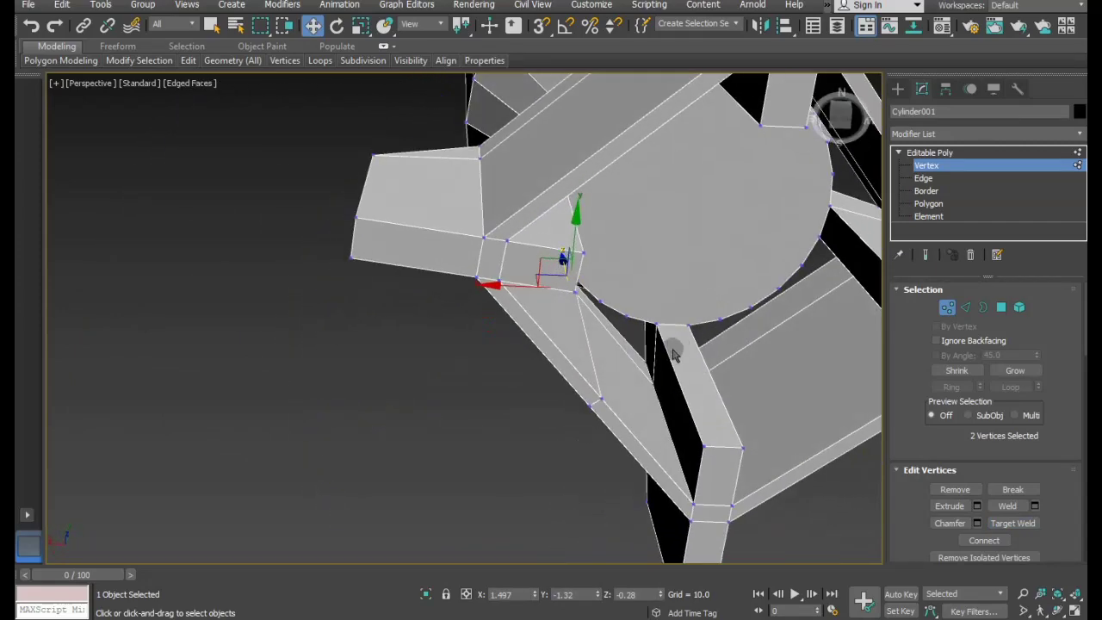
{"action": "right_click", "coordinate": [674, 355]}
{"action": "left_click", "coordinate": [641, 442]}
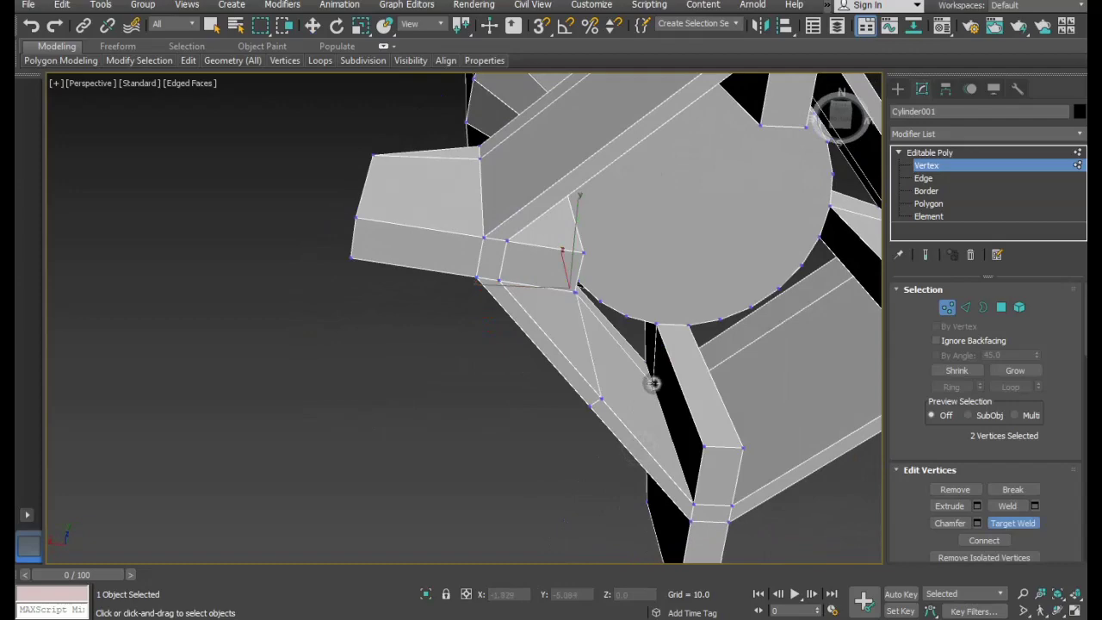
{"action": "middle_click_drag", "start_coordinate": [663, 387], "coordinate": [578, 372], "text": "alt"}
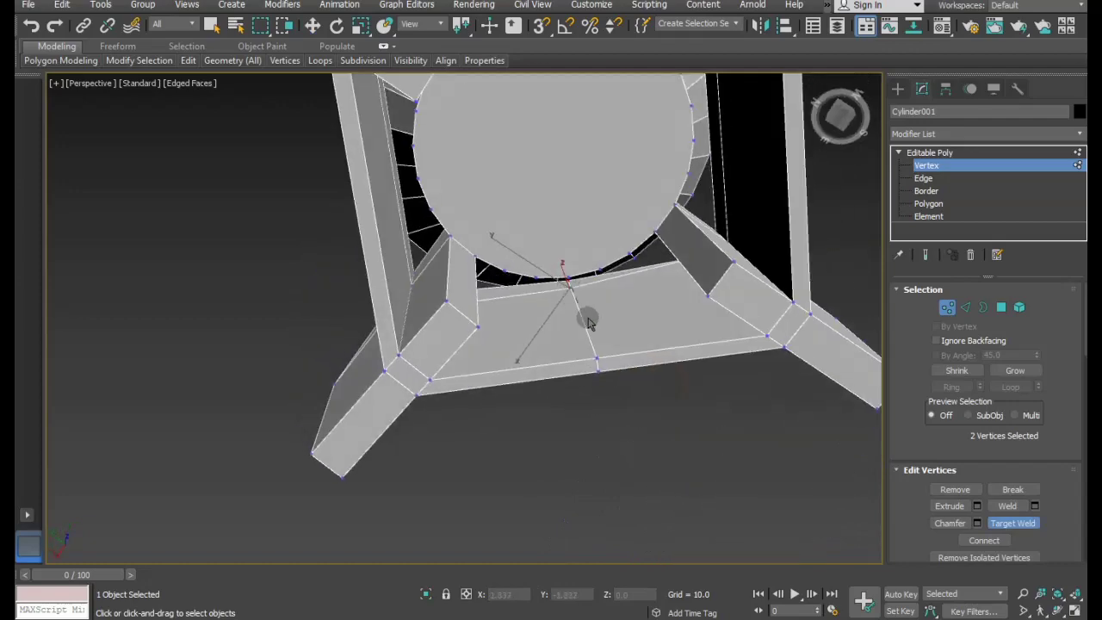
{"action": "mouse_move", "coordinate": [588, 321]}
{"action": "middle_mouse_down", "text": "alt"}
{"action": "mouse_move", "coordinate": [585, 352]}
{"action": "mouse_move", "coordinate": [583, 330]}
{"action": "middle_mouse_up", "text": "alt"}
{"action": "key", "text": "w"}
{"action": "right_click", "coordinate": [580, 308]}
{"action": "left_click", "coordinate": [568, 414]}
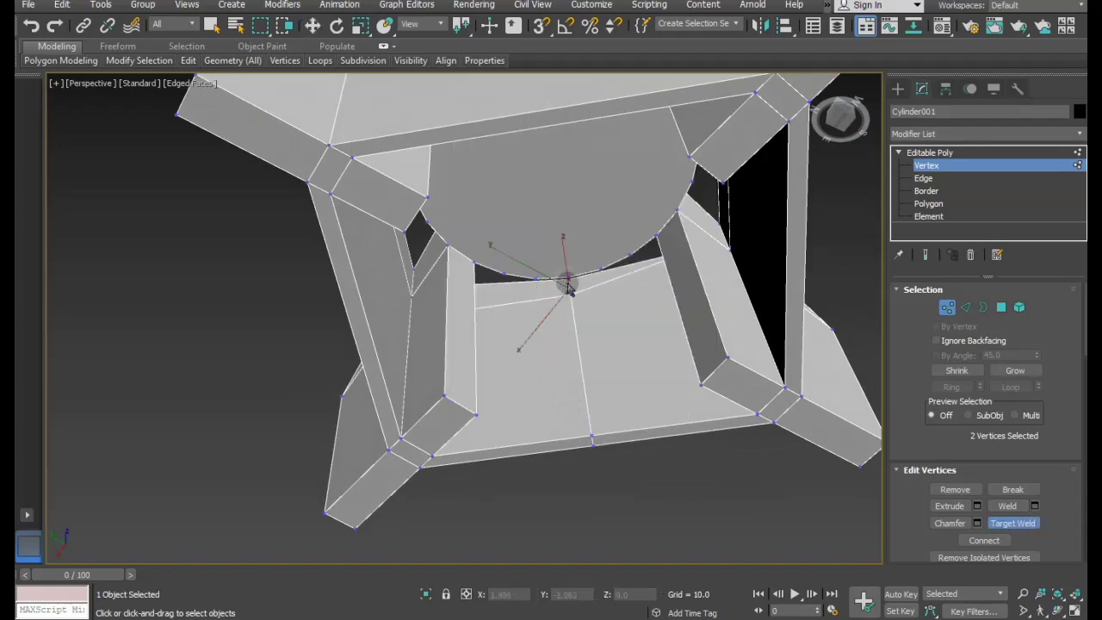
{"action": "left_click", "coordinate": [568, 285]}
{"action": "middle_click_drag", "start_coordinate": [627, 332], "coordinate": [506, 398], "text": "alt"}
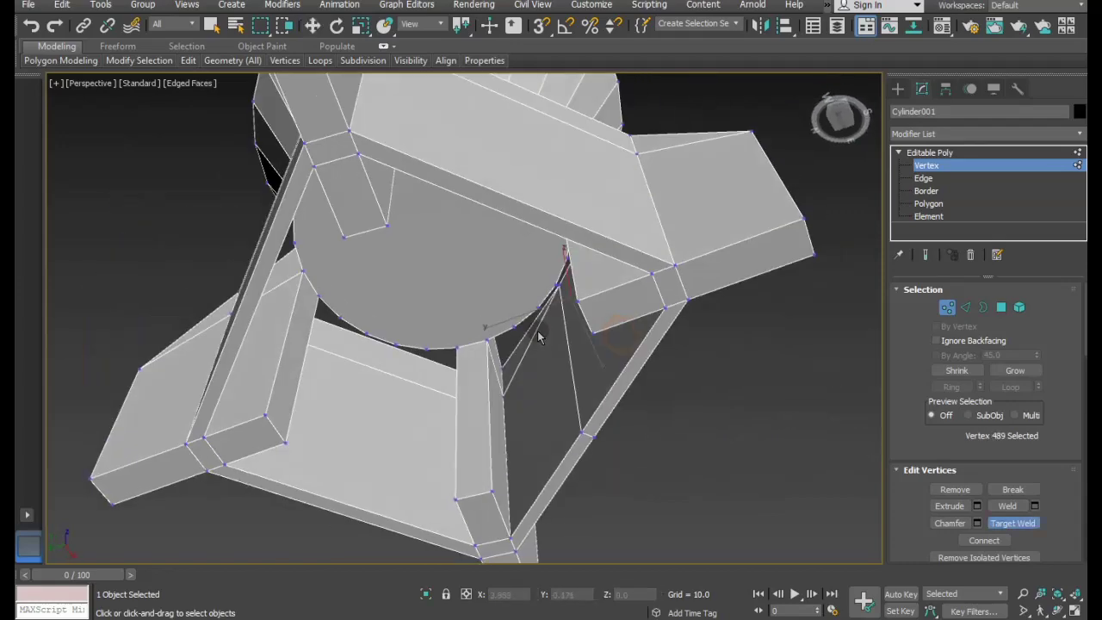
{"action": "left_click", "coordinate": [505, 389]}
Move the two panel-top rim vertices down along Z to drop the panel's top edge.
{"action": "key", "text": "w"}
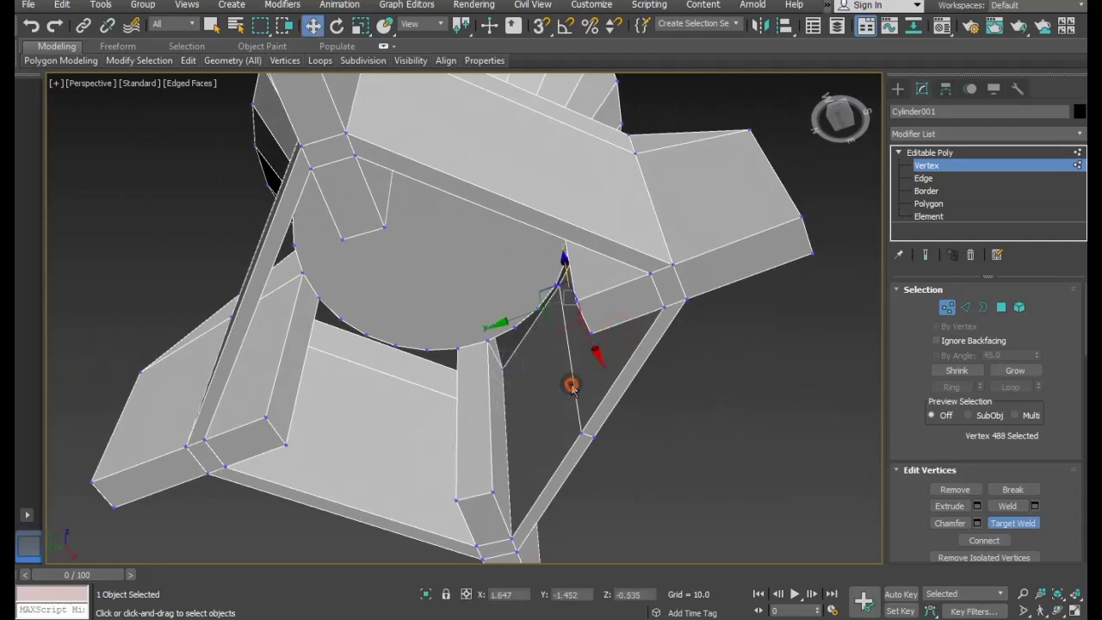
{"action": "mouse_move", "coordinate": [691, 385]}
{"action": "middle_mouse_down", "text": "alt"}
{"action": "mouse_move", "coordinate": [559, 487]}
{"action": "mouse_move", "coordinate": [566, 537]}
{"action": "mouse_move", "coordinate": [569, 317]}
{"action": "middle_mouse_up", "text": "alt"}
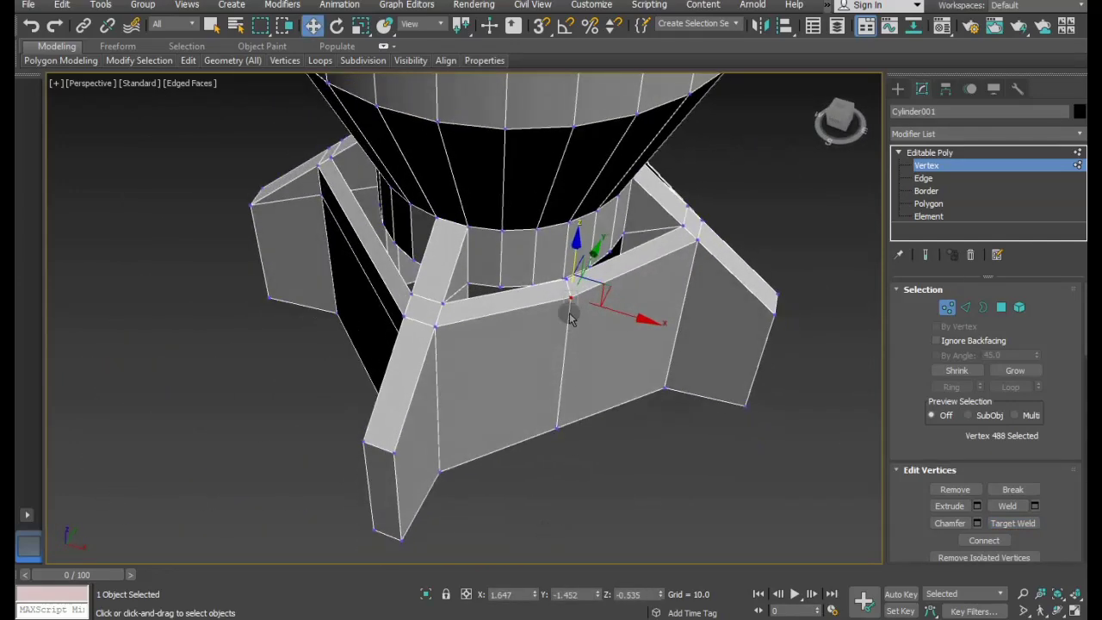
{"action": "left_click", "coordinate": [568, 295], "text": "ctrl"}
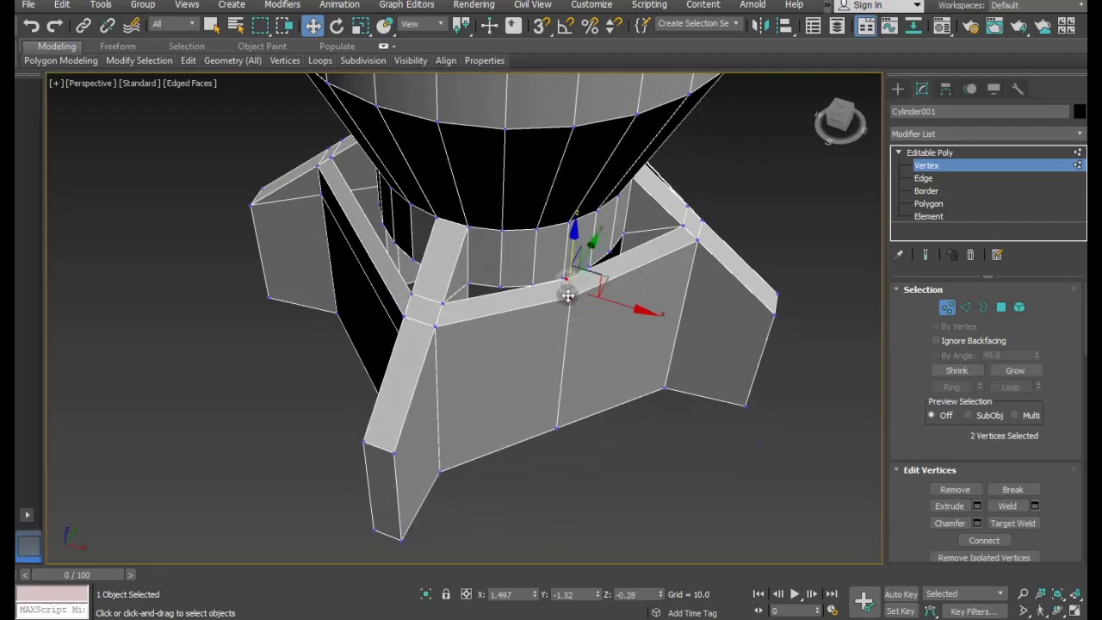
{"action": "left_click_drag", "start_coordinate": [574, 230], "coordinate": [582, 321]}
{"action": "mouse_move", "coordinate": [686, 357]}
{"action": "middle_mouse_down", "text": "alt"}
{"action": "mouse_move", "coordinate": [563, 364]}
{"action": "mouse_move", "coordinate": [542, 344]}
{"action": "mouse_move", "coordinate": [398, 342]}
{"action": "mouse_move", "coordinate": [512, 374]}
{"action": "mouse_move", "coordinate": [491, 376]}
{"action": "middle_mouse_up", "text": "alt"}
Target-weld each base panel's lower corner vertex onto the vertex directly above it.
{"action": "left_click", "coordinate": [491, 374]}
{"action": "right_click", "coordinate": [487, 369]}
{"action": "left_click", "coordinate": [454, 471]}
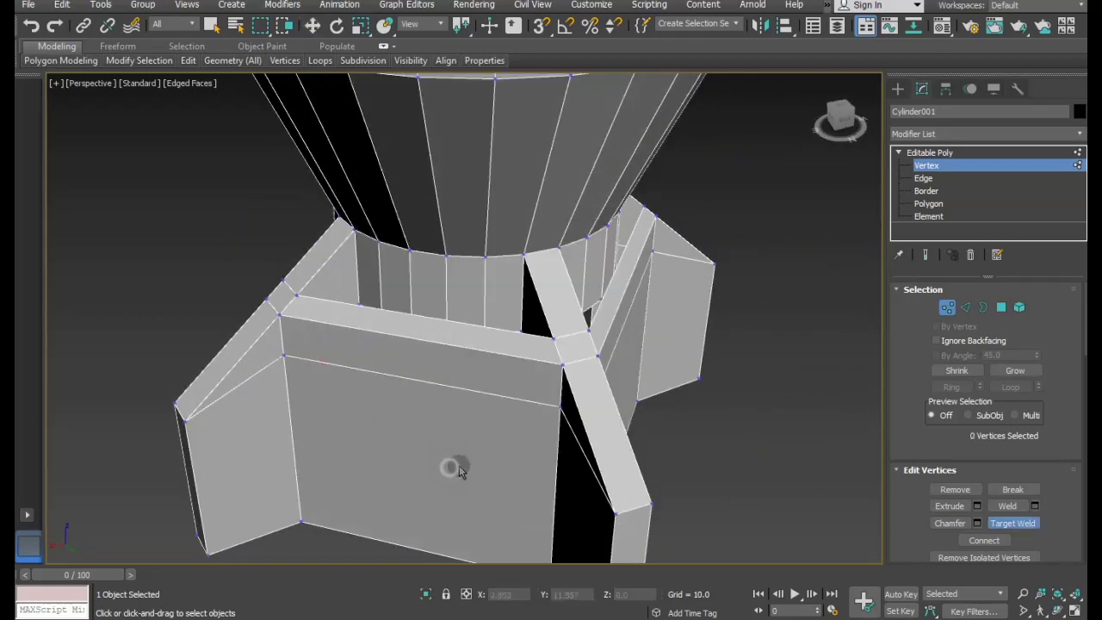
{"action": "left_click", "coordinate": [561, 410]}
{"action": "left_click", "coordinate": [562, 365]}
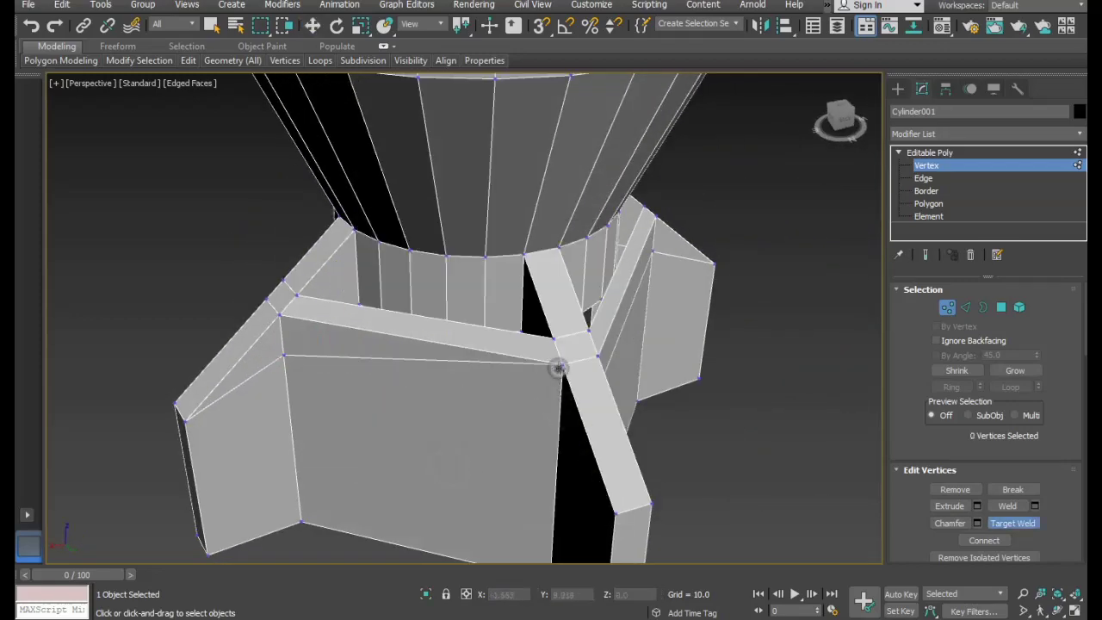
{"action": "left_click", "coordinate": [278, 318]}
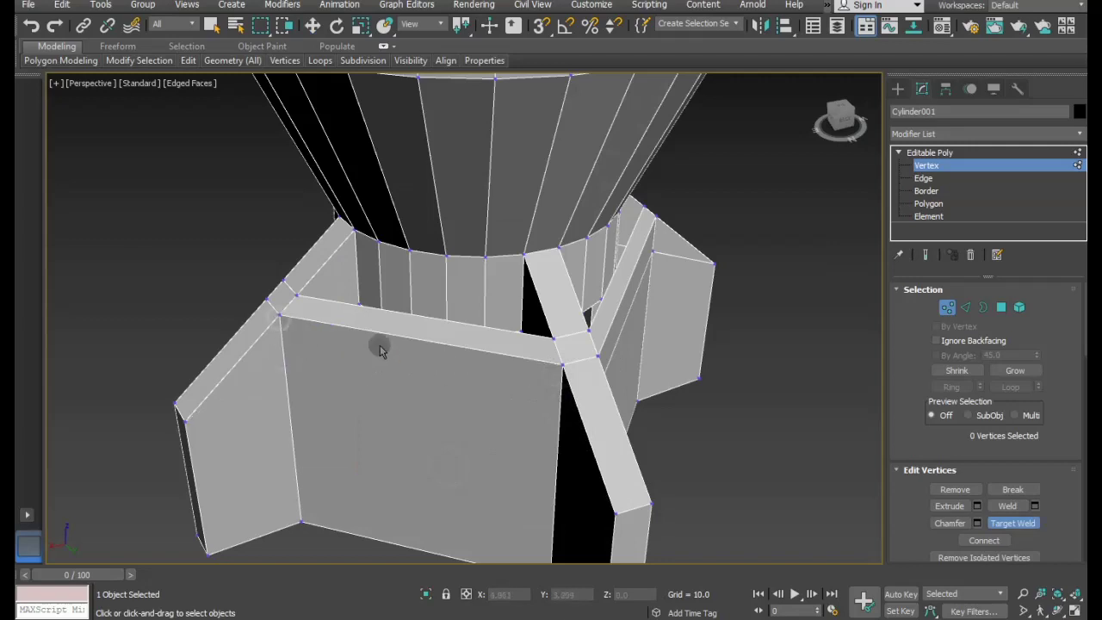
{"action": "middle_click_drag", "start_coordinate": [380, 346], "coordinate": [270, 351], "text": "alt"}
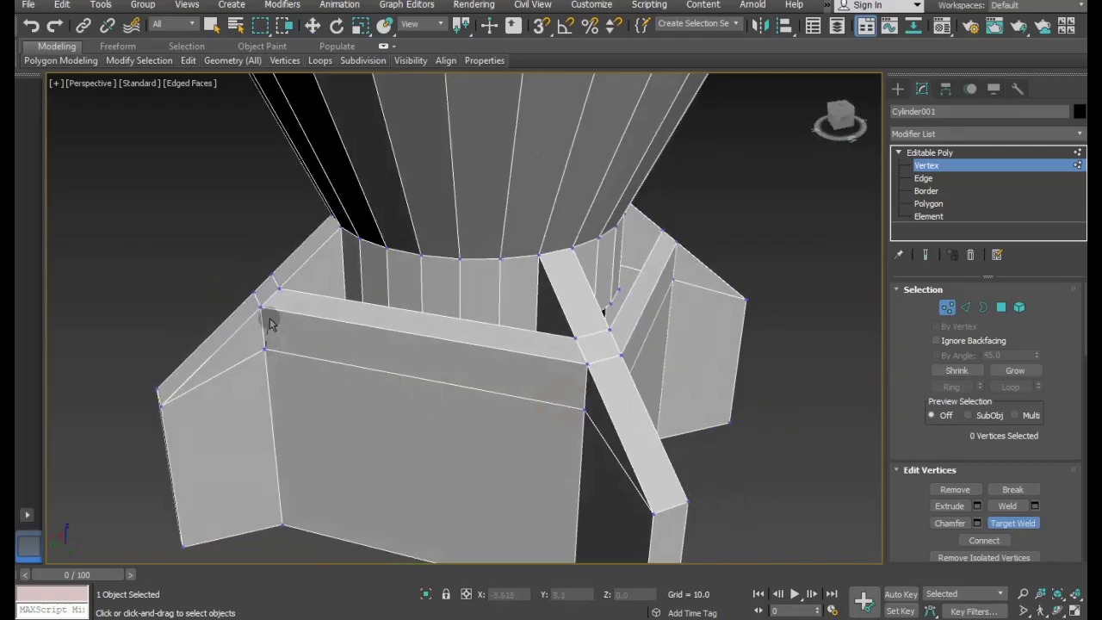
{"action": "left_click", "coordinate": [261, 310]}
{"action": "left_click", "coordinate": [582, 412]}
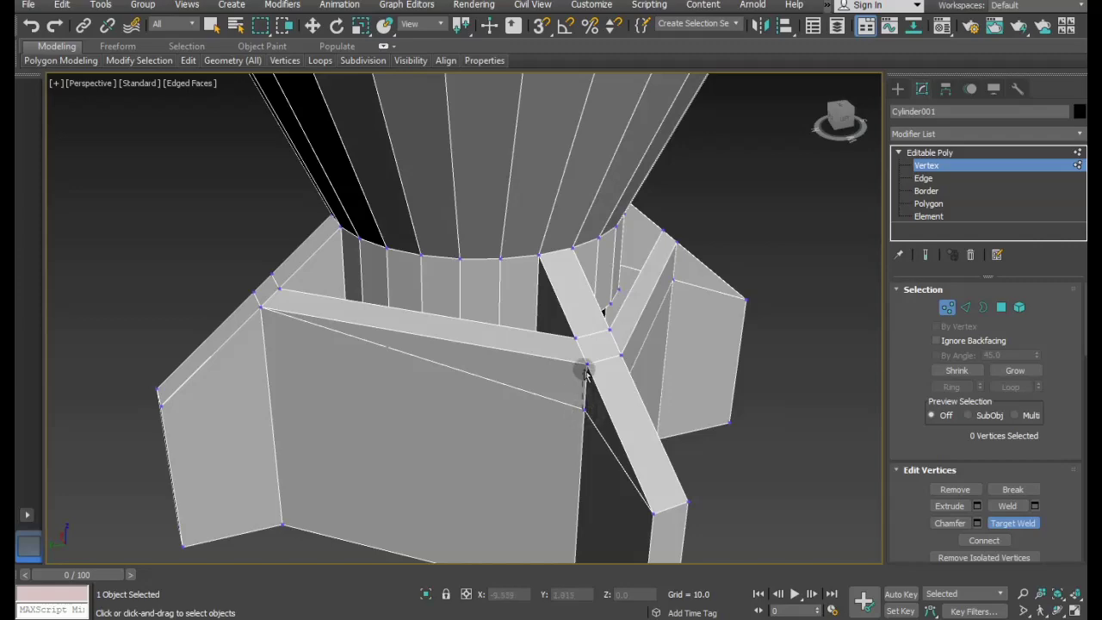
{"action": "left_click", "coordinate": [586, 364]}
{"action": "mouse_move", "coordinate": [659, 399]}
{"action": "middle_mouse_down", "text": "alt"}
{"action": "mouse_move", "coordinate": [450, 387]}
{"action": "mouse_move", "coordinate": [254, 338]}
{"action": "mouse_move", "coordinate": [657, 369]}
{"action": "middle_mouse_up", "text": "alt"}
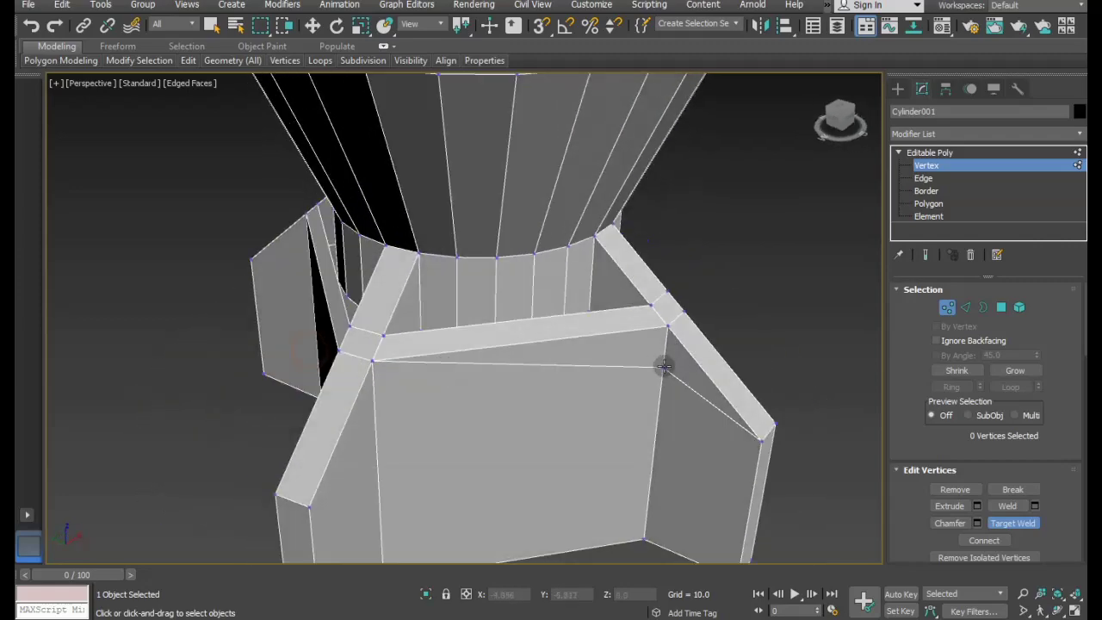
{"action": "left_click", "coordinate": [663, 367]}
{"action": "left_click", "coordinate": [663, 323]}
Cancel the pending weld and orbit around the base to check the welded panels.
{"action": "middle_click_drag", "start_coordinate": [750, 401], "coordinate": [546, 394], "text": "alt"}
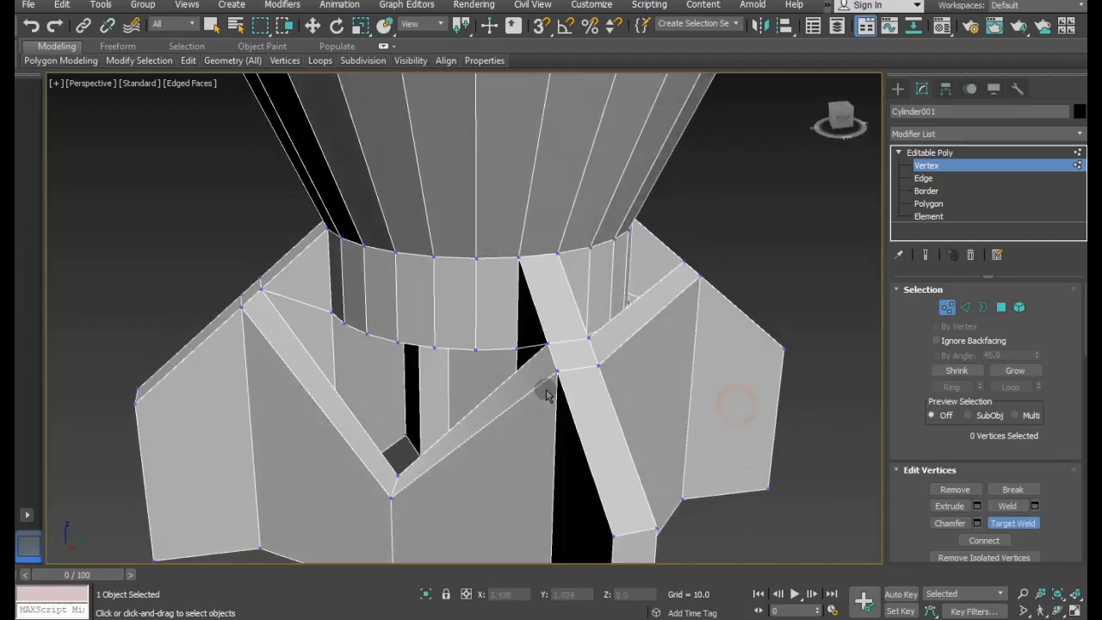
{"action": "mouse_move", "coordinate": [602, 450]}
{"action": "middle_mouse_down", "text": "alt"}
{"action": "mouse_move", "coordinate": [451, 332]}
{"action": "mouse_move", "coordinate": [698, 339]}
{"action": "mouse_move", "coordinate": [519, 313]}
{"action": "middle_mouse_up", "text": "alt"}
{"action": "scroll", "coordinate": [457, 322], "scroll_direction": "down", "scroll_amount": 5}
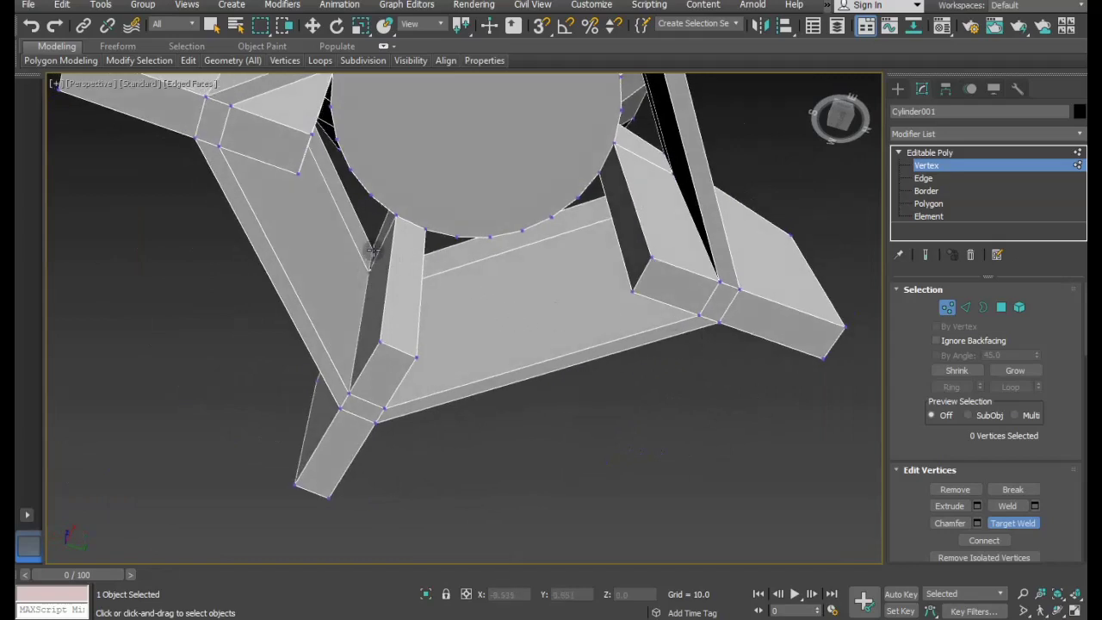
{"action": "mouse_move", "coordinate": [430, 307]}
{"action": "middle_mouse_down", "text": "alt"}
{"action": "mouse_move", "coordinate": [362, 308]}
{"action": "mouse_move", "coordinate": [547, 284]}
{"action": "mouse_move", "coordinate": [479, 327]}
{"action": "mouse_move", "coordinate": [450, 325]}
{"action": "mouse_move", "coordinate": [580, 280]}
{"action": "middle_mouse_up", "text": "alt"}
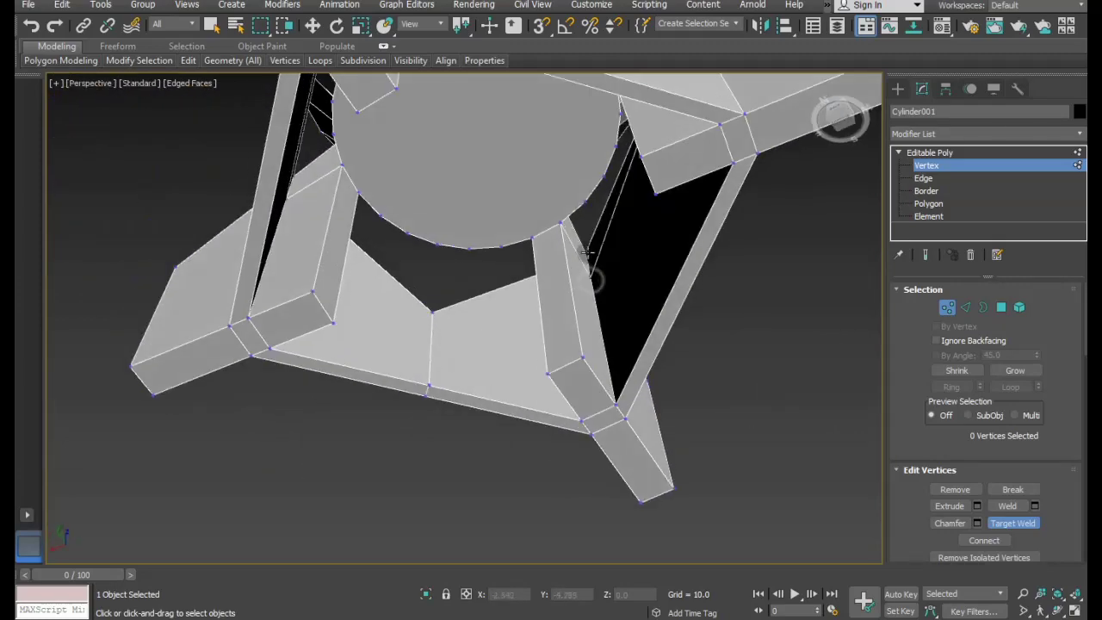
{"action": "right_click", "coordinate": [585, 252]}
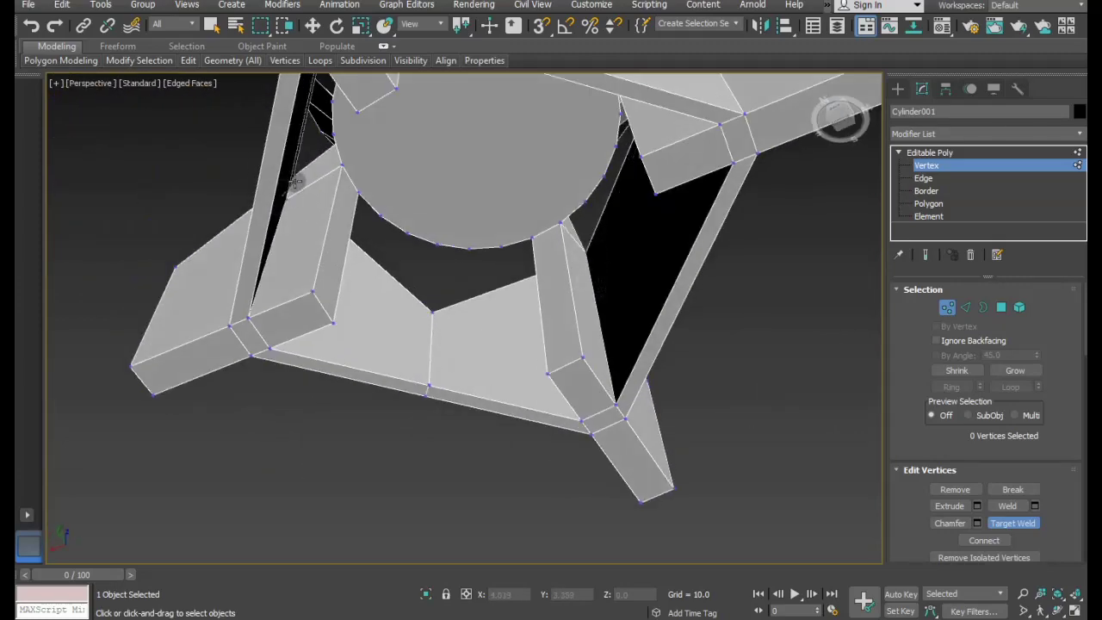
{"action": "scroll", "coordinate": [332, 253], "scroll_direction": "down", "scroll_amount": 2}
{"action": "scroll", "coordinate": [361, 308], "scroll_direction": "down", "scroll_amount": 2}
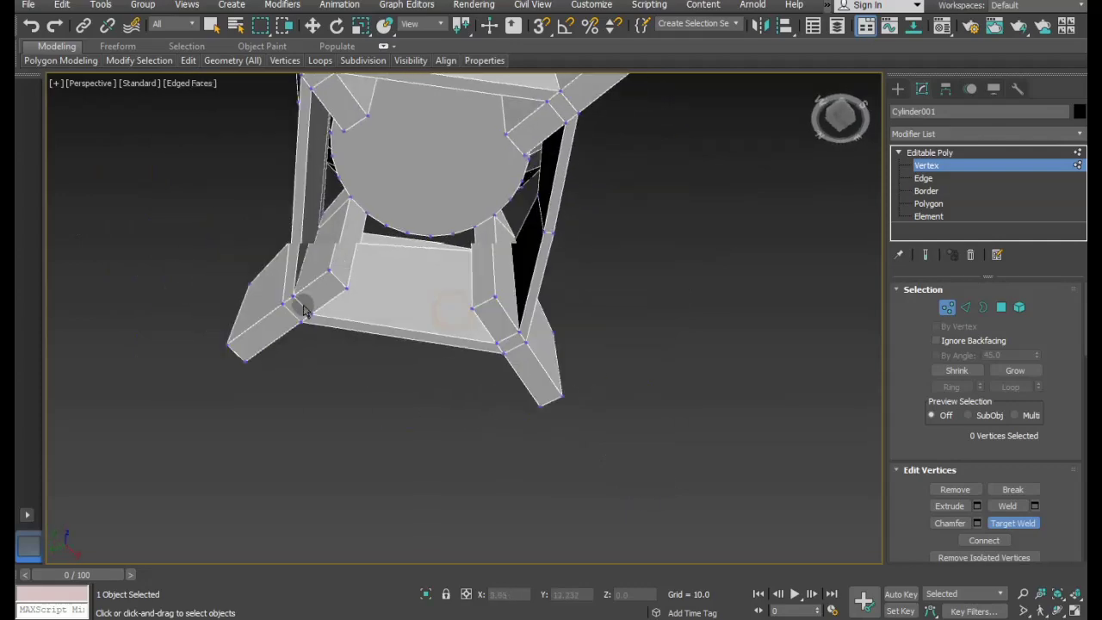
{"action": "mouse_move", "coordinate": [303, 312]}
{"action": "middle_mouse_down", "text": "alt"}
{"action": "mouse_move", "coordinate": [216, 307]}
{"action": "mouse_move", "coordinate": [497, 260]}
{"action": "middle_mouse_up", "text": "alt"}
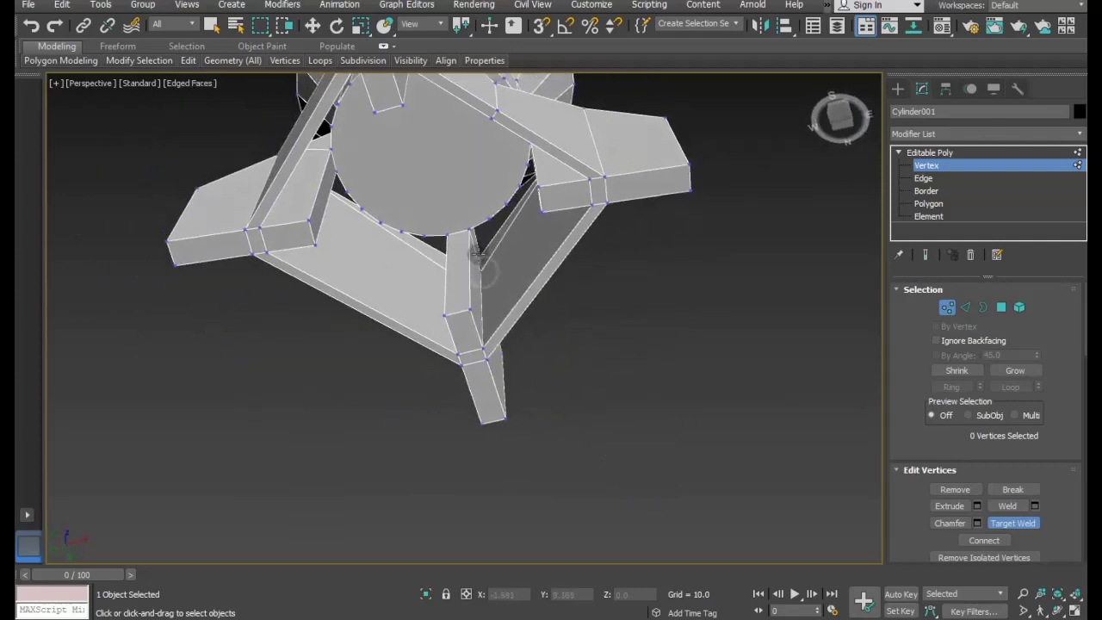
{"action": "middle_click_drag", "start_coordinate": [531, 293], "coordinate": [439, 290], "text": "alt"}
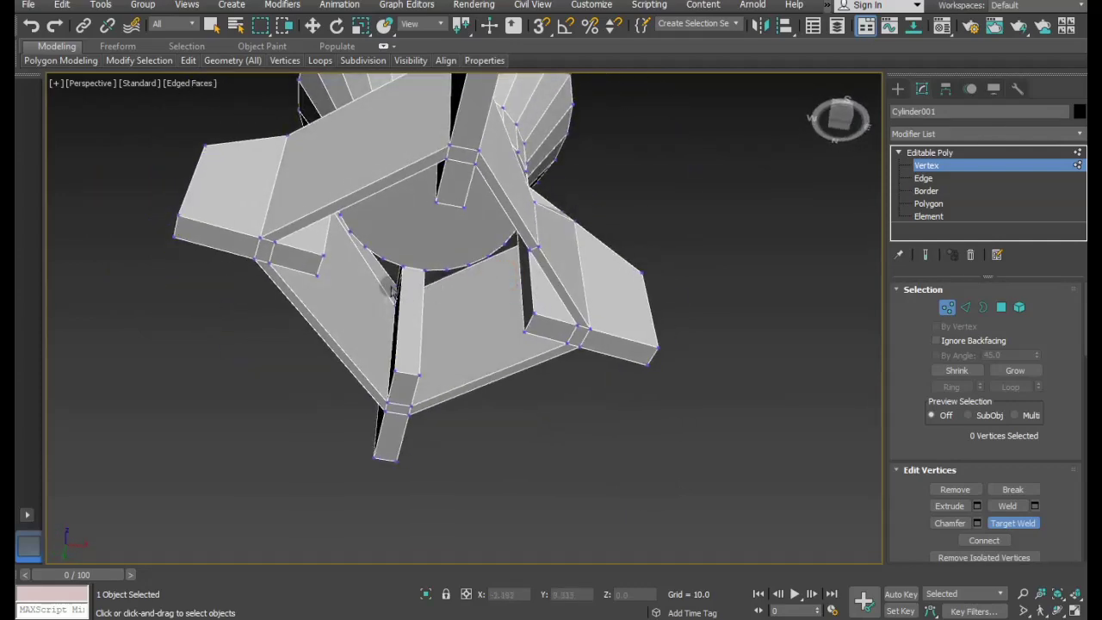
{"action": "mouse_move", "coordinate": [481, 335]}
{"action": "middle_mouse_down", "text": "alt"}
{"action": "mouse_move", "coordinate": [316, 325]}
{"action": "mouse_move", "coordinate": [320, 344]}
{"action": "middle_mouse_up", "text": "alt"}
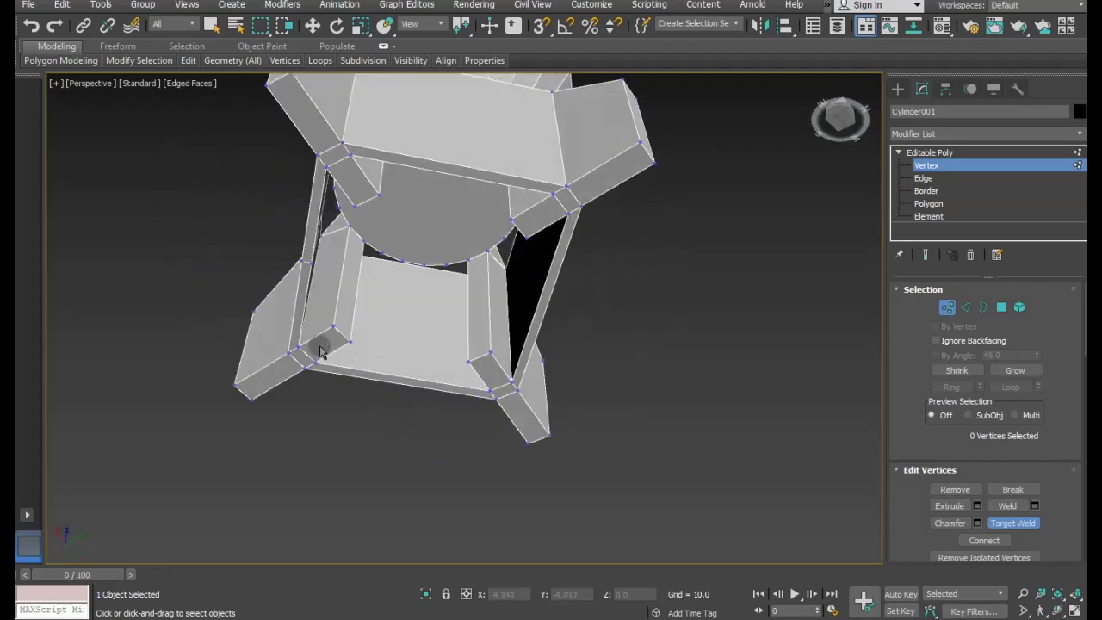
{"action": "mouse_move", "coordinate": [431, 344]}
{"action": "middle_mouse_down", "text": "alt"}
{"action": "mouse_move", "coordinate": [507, 360]}
{"action": "mouse_move", "coordinate": [578, 451]}
{"action": "mouse_move", "coordinate": [489, 439]}
{"action": "middle_mouse_up", "text": "alt"}
Ring-select a base panel's edges and Connect them with 1 segment at slide 0.
{"action": "left_click", "coordinate": [965, 308]}
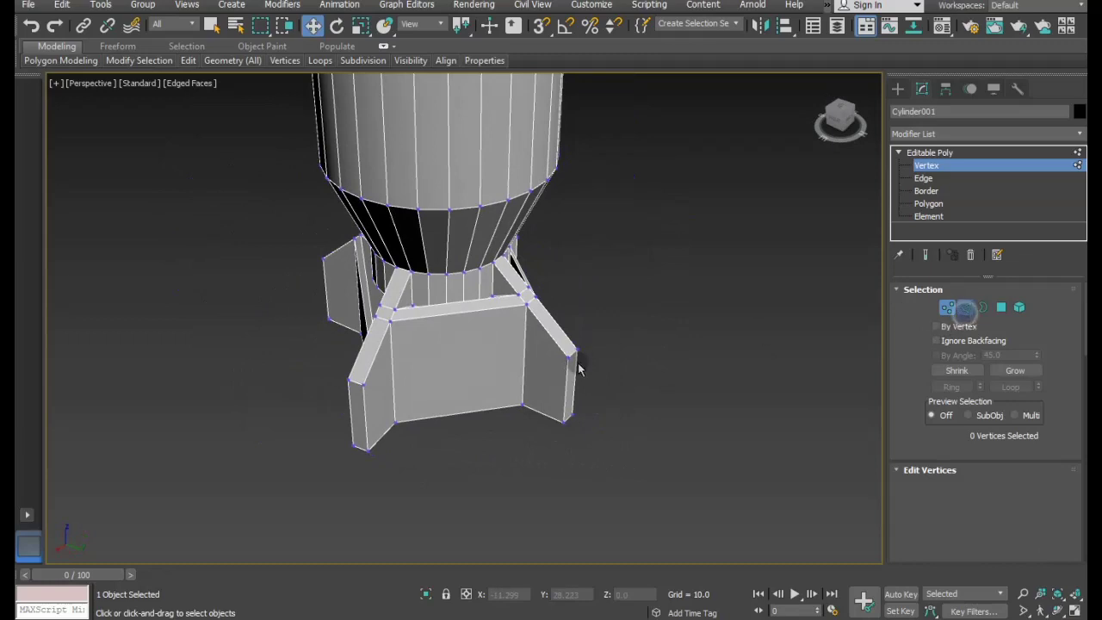
{"action": "left_click", "coordinate": [476, 410]}
{"action": "left_click", "coordinate": [952, 387]}
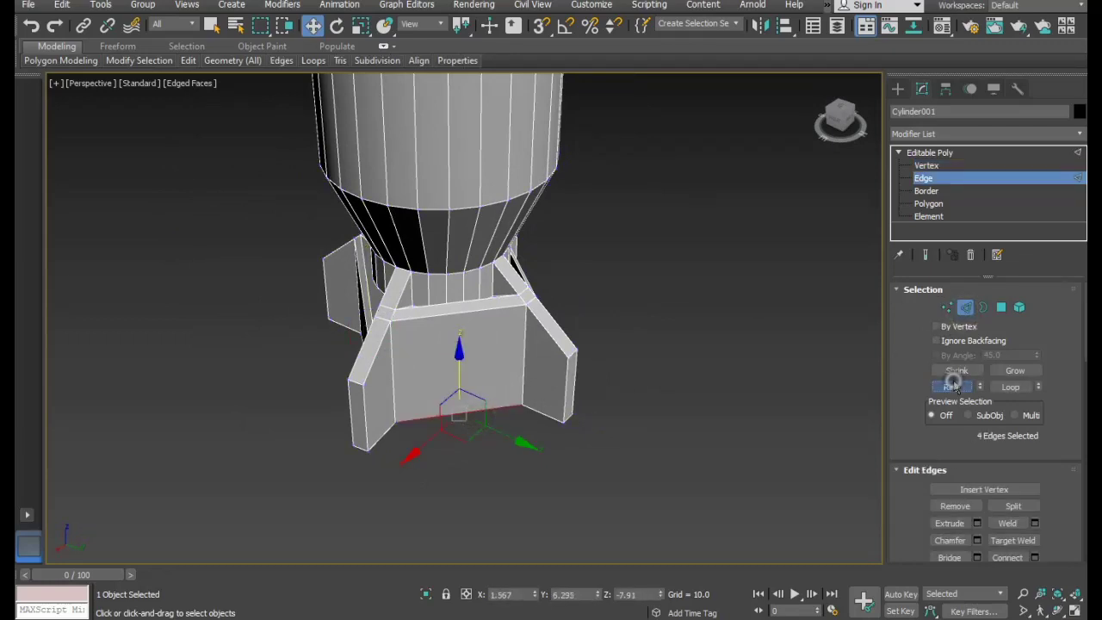
{"action": "left_click", "coordinate": [1037, 559]}
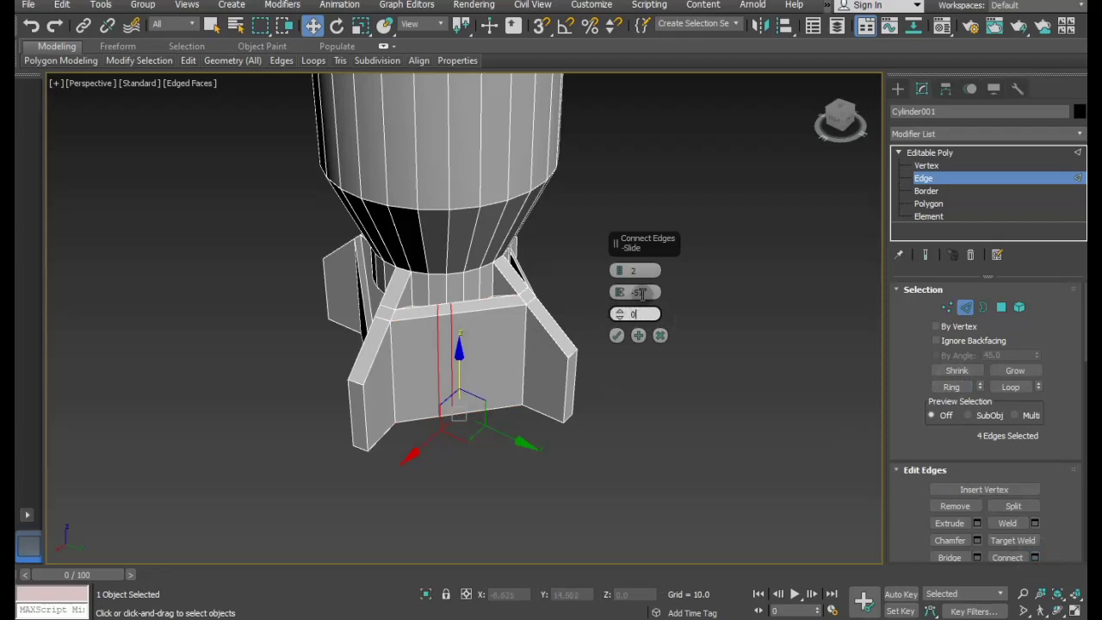
{"action": "left_click", "coordinate": [641, 293]}
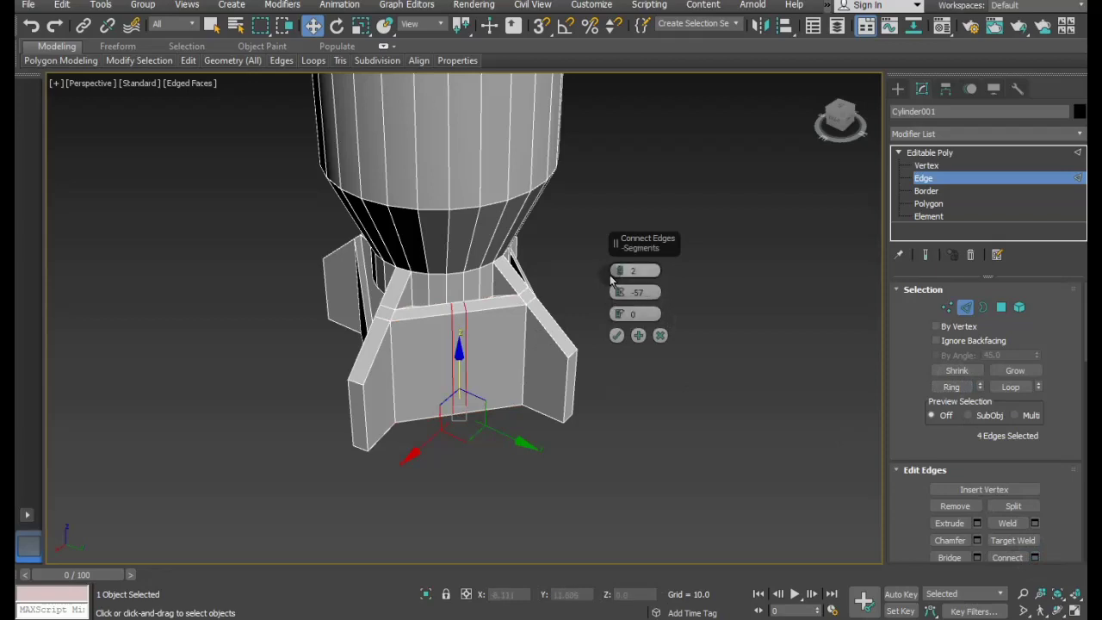
{"action": "left_click_drag", "start_coordinate": [634, 270], "coordinate": [635, 284]}
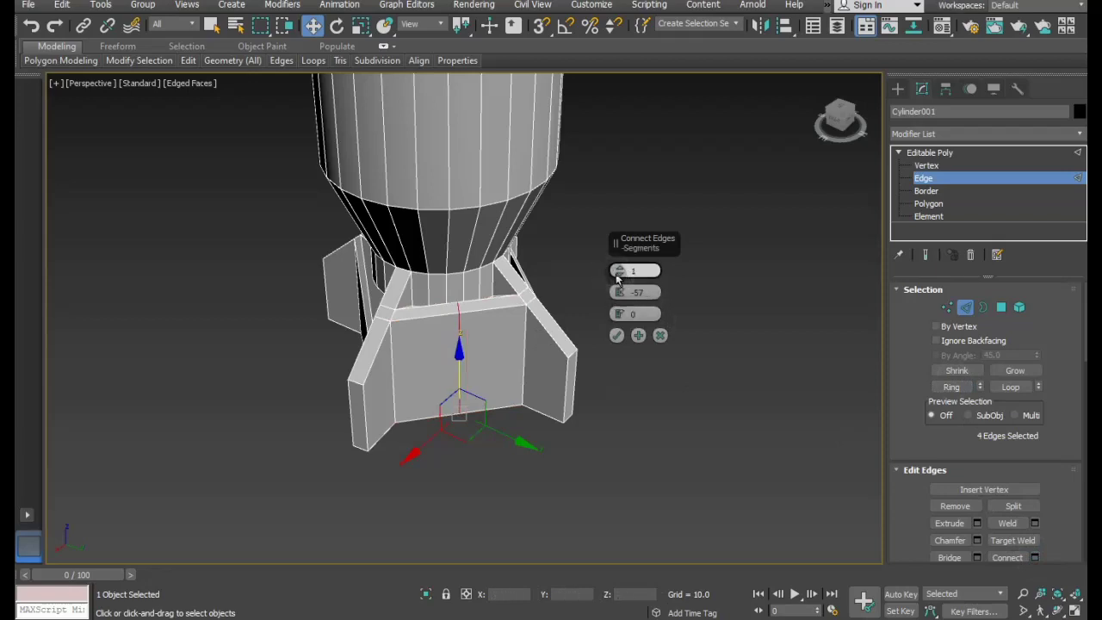
{"action": "left_click", "coordinate": [616, 335]}
Add the same centre connecting edge across the fin face and the front panel.
{"action": "middle_click_drag", "start_coordinate": [628, 349], "coordinate": [492, 345], "text": "alt"}
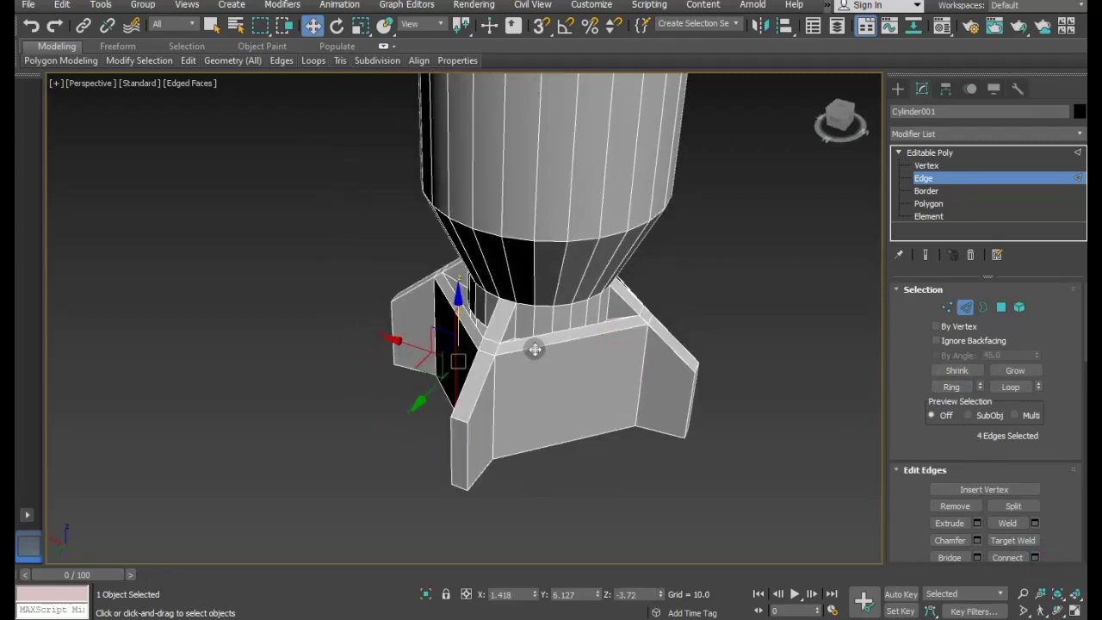
{"action": "left_click", "coordinate": [534, 349]}
{"action": "left_click", "coordinate": [951, 387]}
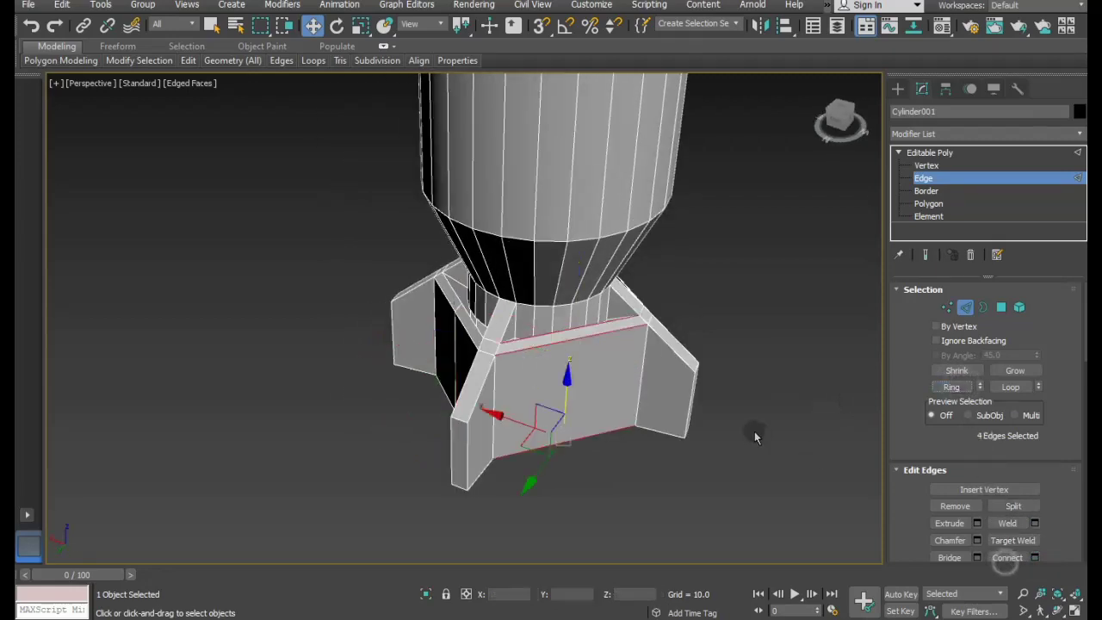
{"action": "left_click", "coordinate": [1007, 557]}
{"action": "middle_click_drag", "start_coordinate": [484, 364], "coordinate": [657, 390], "text": "alt"}
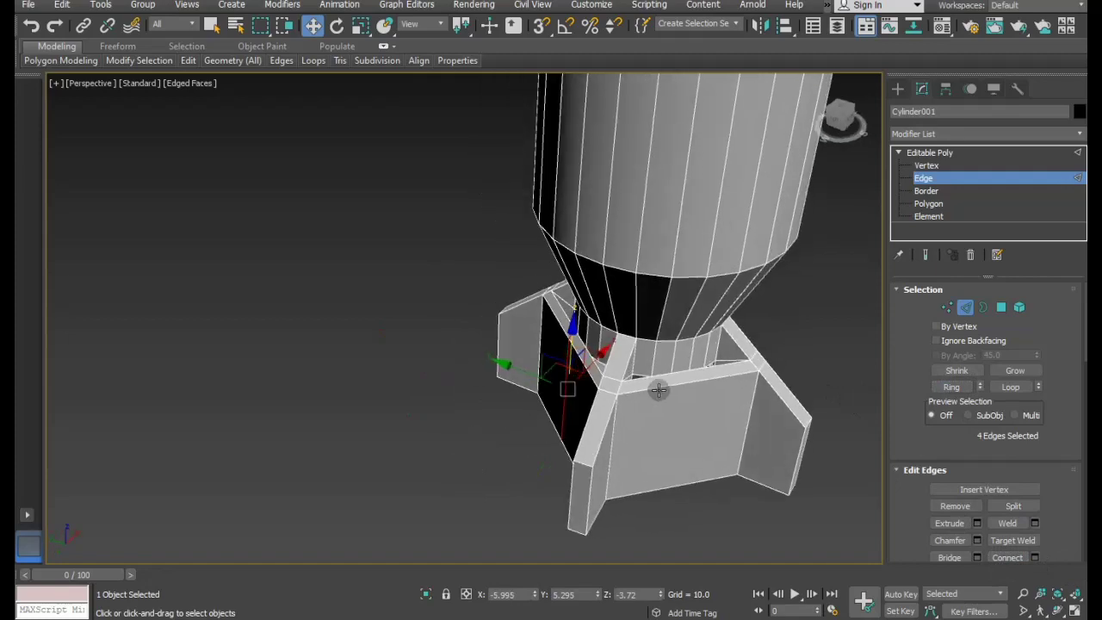
{"action": "left_click", "coordinate": [658, 390]}
{"action": "left_click", "coordinate": [952, 386]}
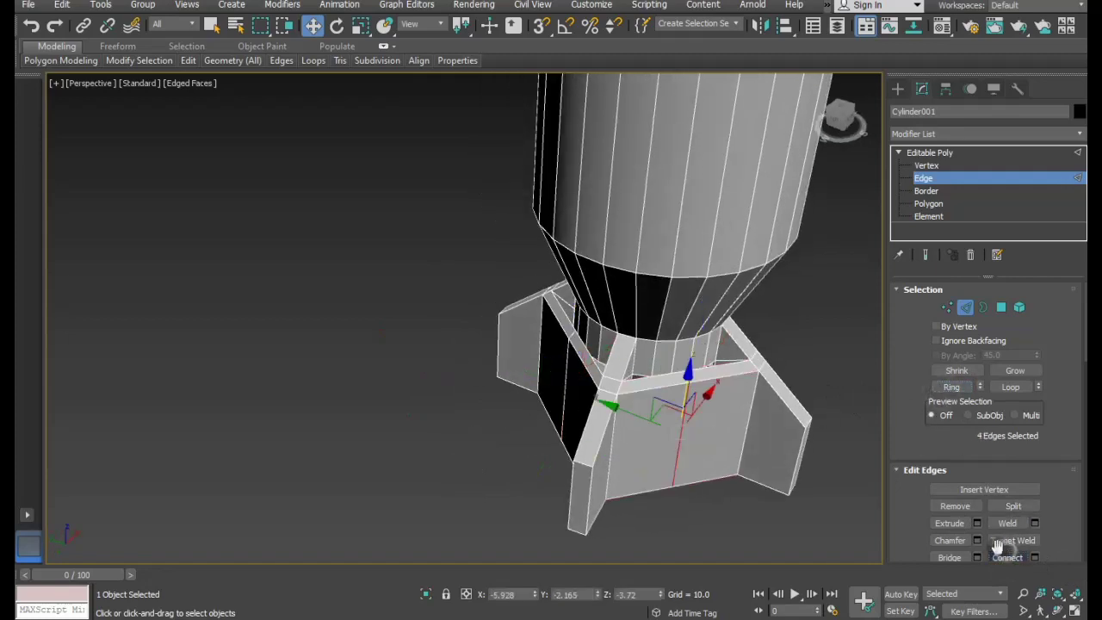
{"action": "left_click", "coordinate": [1007, 557]}
{"action": "mouse_move", "coordinate": [649, 440]}
{"action": "middle_mouse_down", "text": "alt"}
{"action": "mouse_move", "coordinate": [715, 387]}
{"action": "mouse_move", "coordinate": [715, 413]}
{"action": "middle_mouse_up", "text": "alt"}
{"action": "left_click", "coordinate": [574, 494]}
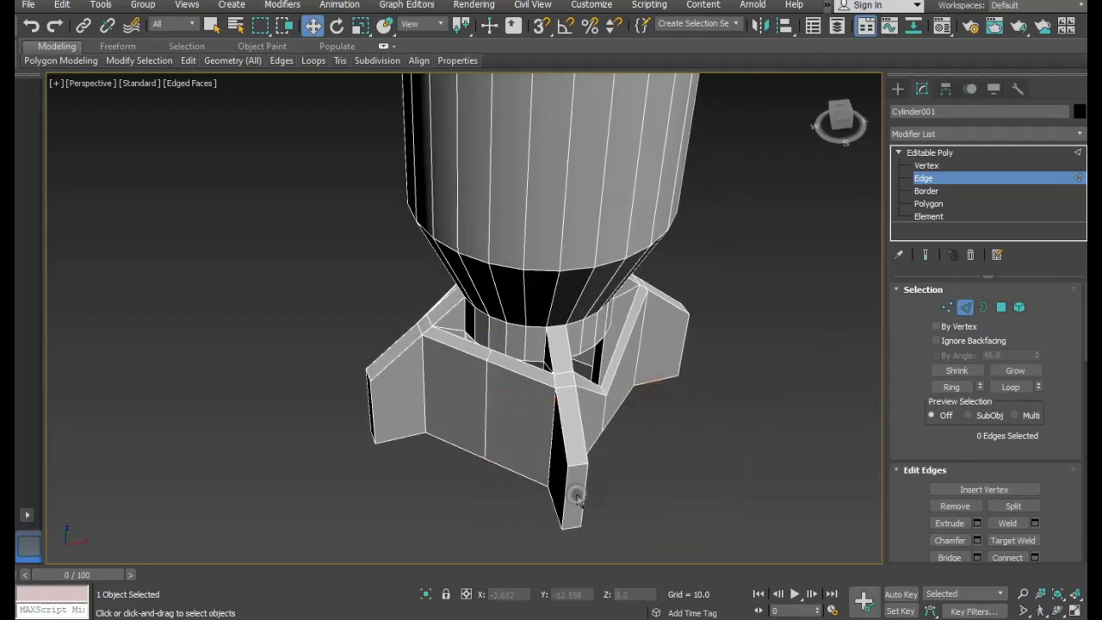
Select three rim edges on the front base panel and lower them into a V-notch.
{"action": "left_click", "coordinate": [487, 355]}
{"action": "middle_click_drag", "start_coordinate": [570, 421], "coordinate": [508, 422], "text": "alt"}
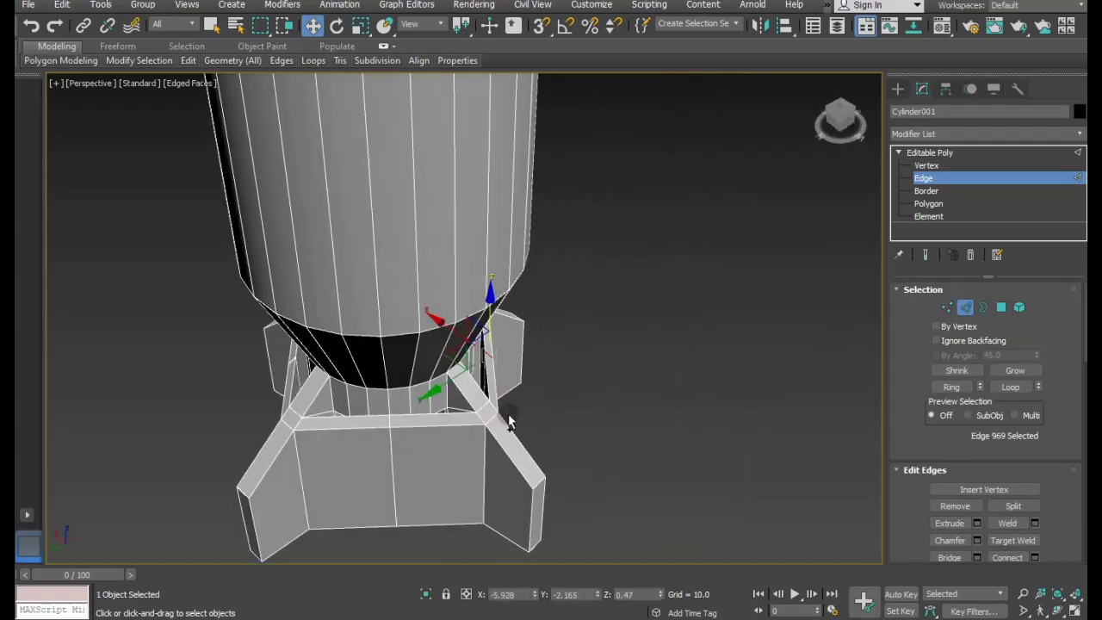
{"action": "left_click", "coordinate": [389, 421], "text": "ctrl"}
{"action": "mouse_move", "coordinate": [389, 422]}
{"action": "middle_mouse_down", "text": "alt"}
{"action": "mouse_move", "coordinate": [485, 445]}
{"action": "mouse_move", "coordinate": [483, 465]}
{"action": "mouse_move", "coordinate": [504, 394]}
{"action": "mouse_move", "coordinate": [563, 371]}
{"action": "mouse_move", "coordinate": [533, 344]}
{"action": "middle_mouse_up", "text": "alt"}
{"action": "left_click", "coordinate": [459, 407], "text": "ctrl"}
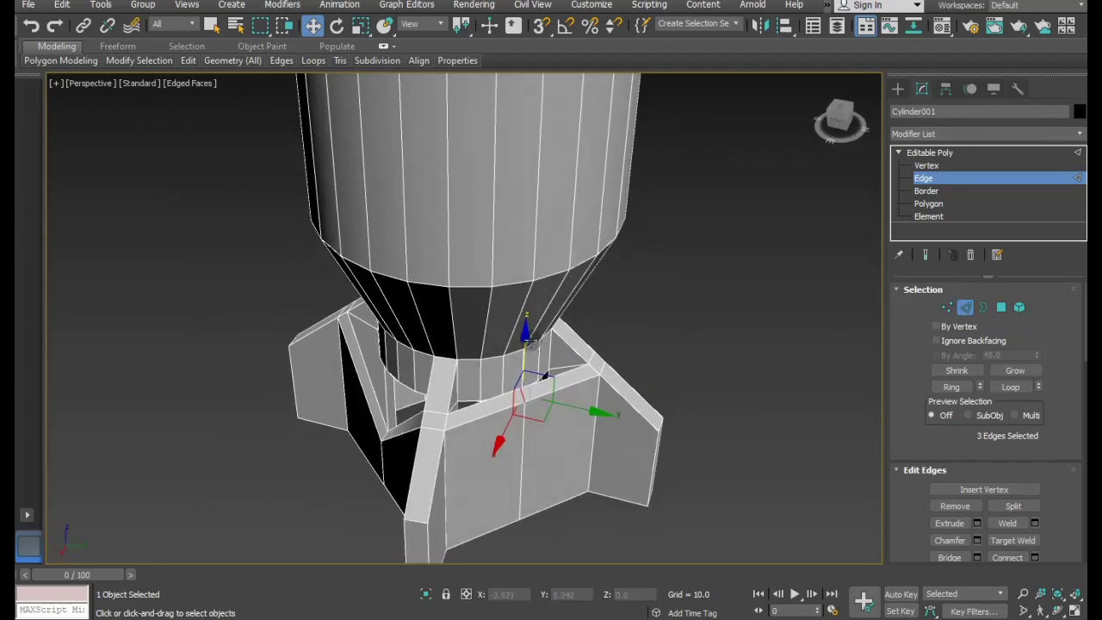
{"action": "left_click_drag", "start_coordinate": [526, 345], "coordinate": [537, 425]}
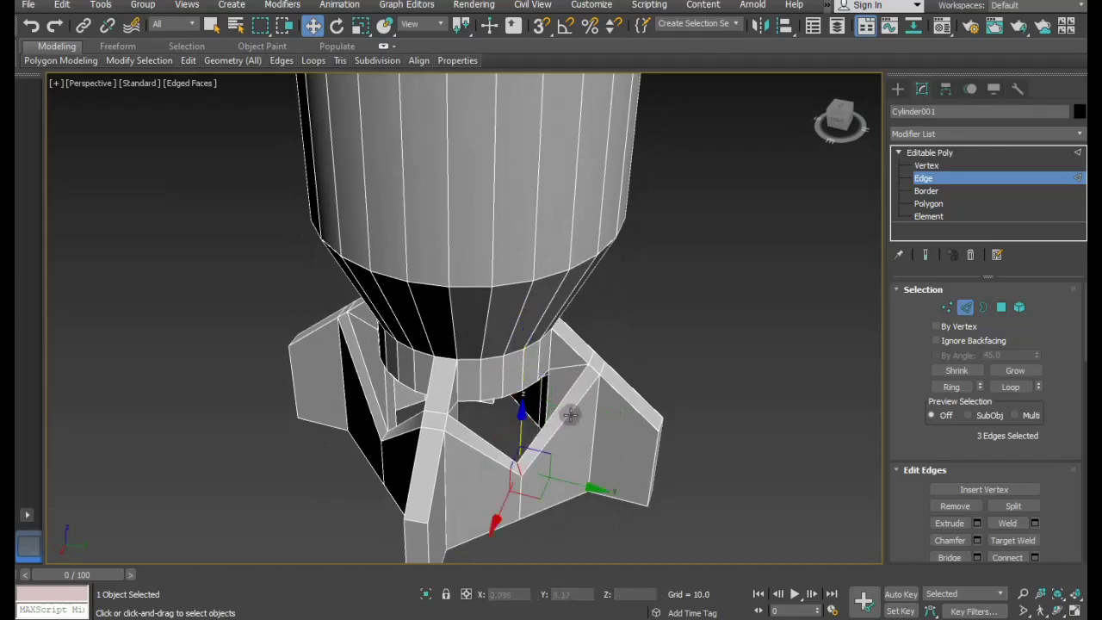
Add the fourth edge at the V-notch to the selection.
{"action": "middle_click_drag", "start_coordinate": [537, 426], "coordinate": [616, 375], "text": "alt"}
{"action": "middle_click_drag", "start_coordinate": [731, 410], "coordinate": [606, 445], "text": "alt"}
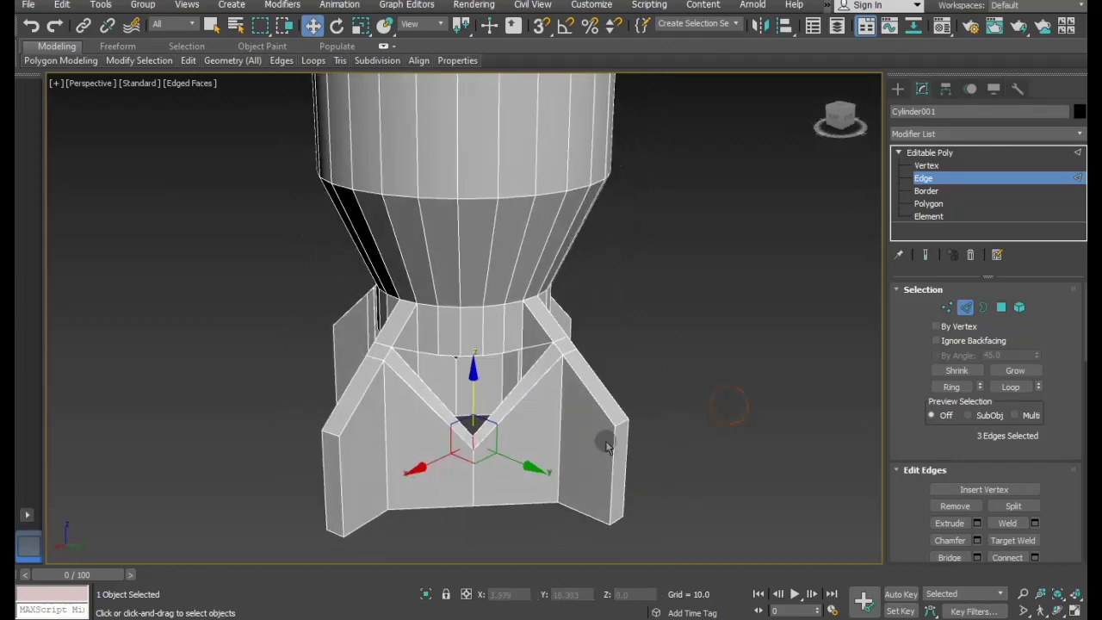
{"action": "left_click", "coordinate": [478, 489], "text": "ctrl"}
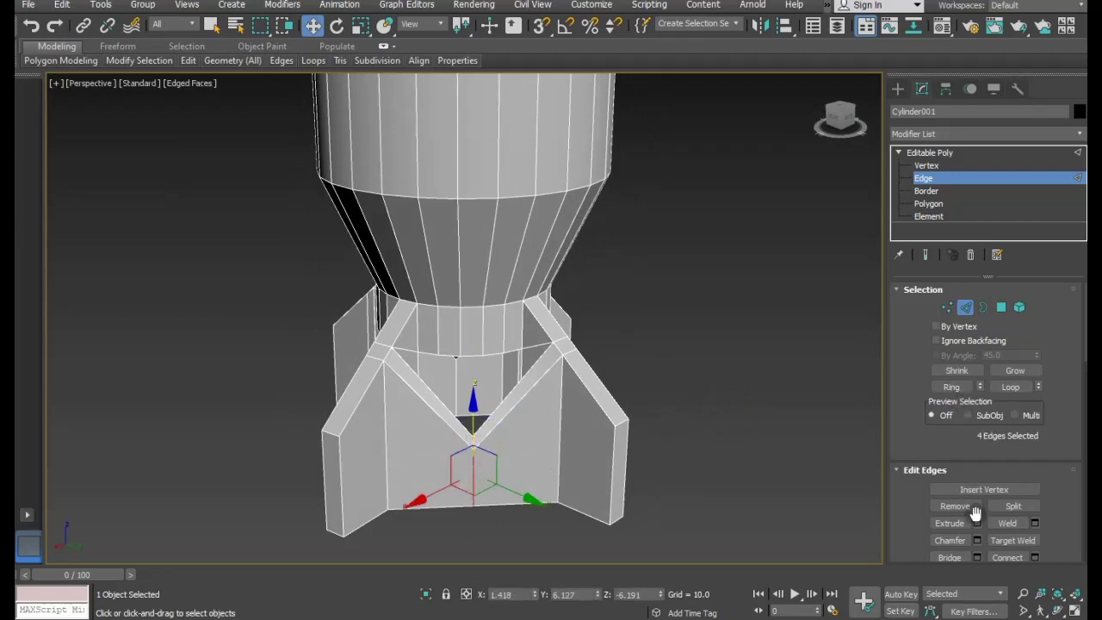
Chamfer the first notch's edges with amount 2.935 and 6 segments.
{"action": "left_click", "coordinate": [977, 540]}
{"action": "mouse_move", "coordinate": [765, 492]}
{"action": "middle_mouse_down", "text": "alt"}
{"action": "mouse_move", "coordinate": [723, 511]}
{"action": "mouse_move", "coordinate": [677, 364]}
{"action": "middle_mouse_up", "text": "alt"}
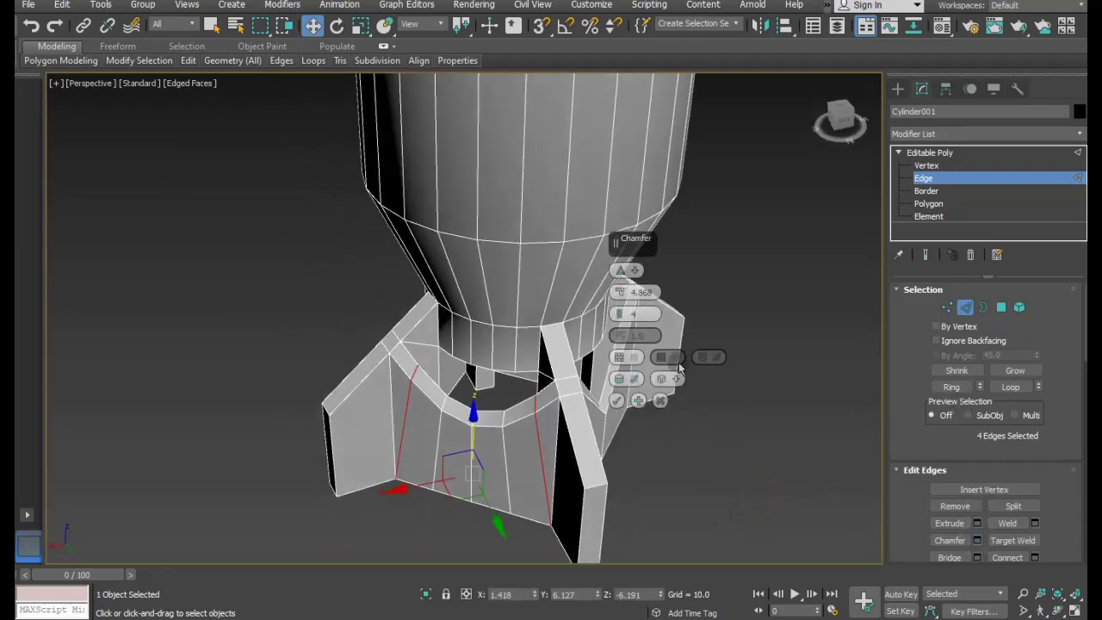
{"action": "left_click_drag", "start_coordinate": [631, 297], "coordinate": [627, 303]}
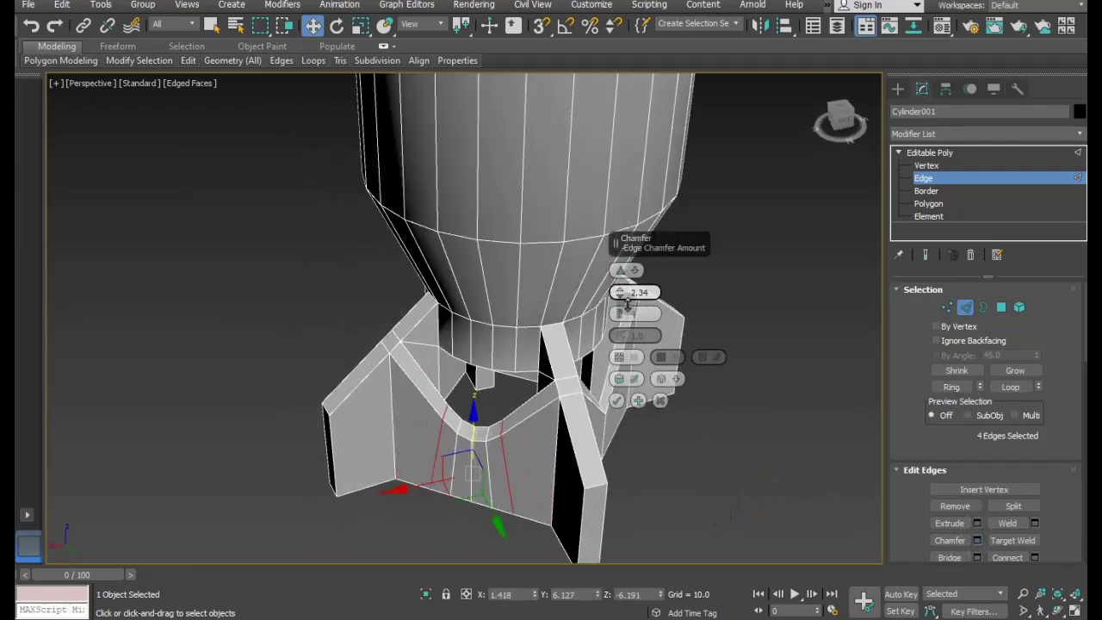
{"action": "left_click_drag", "start_coordinate": [620, 315], "coordinate": [620, 311]}
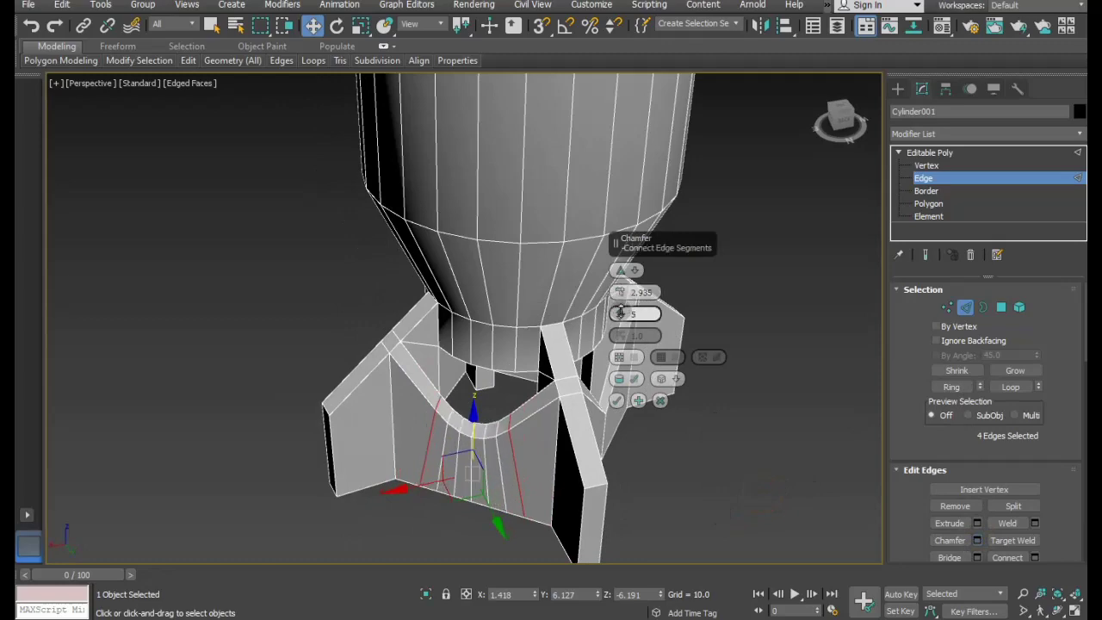
{"action": "mouse_move", "coordinate": [618, 315]}
{"action": "middle_mouse_down", "text": "alt"}
{"action": "mouse_move", "coordinate": [587, 320]}
{"action": "mouse_move", "coordinate": [623, 318]}
{"action": "middle_mouse_up", "text": "alt"}
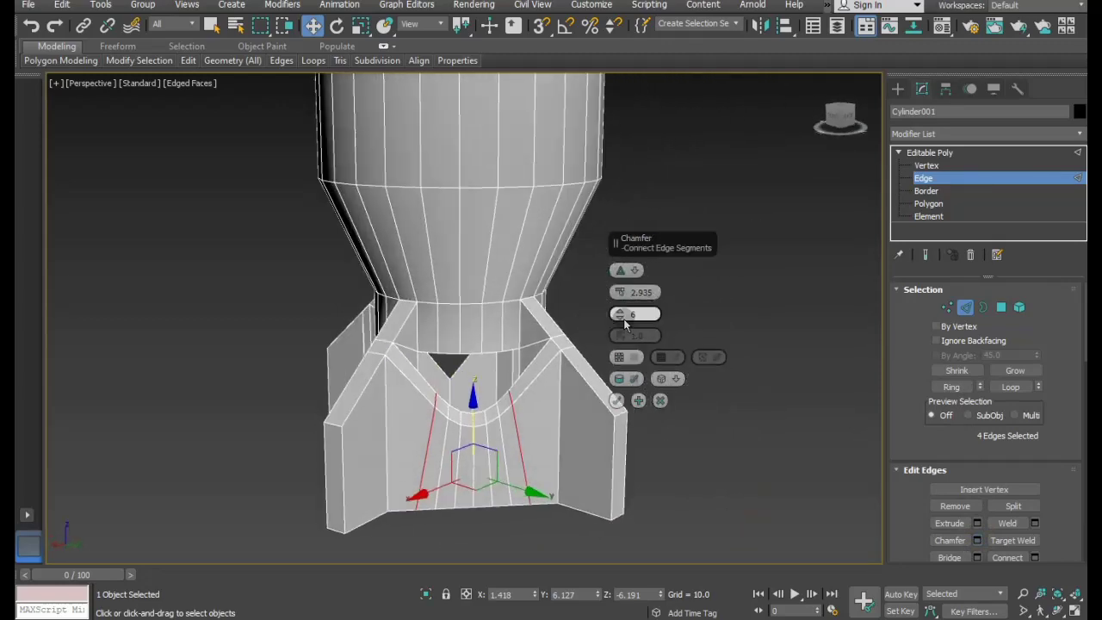
{"action": "left_click", "coordinate": [618, 401]}
Apply the same 2.935, 6-segment chamfer to the next two V-notches.
{"action": "middle_click_drag", "start_coordinate": [676, 423], "coordinate": [511, 495], "text": "alt"}
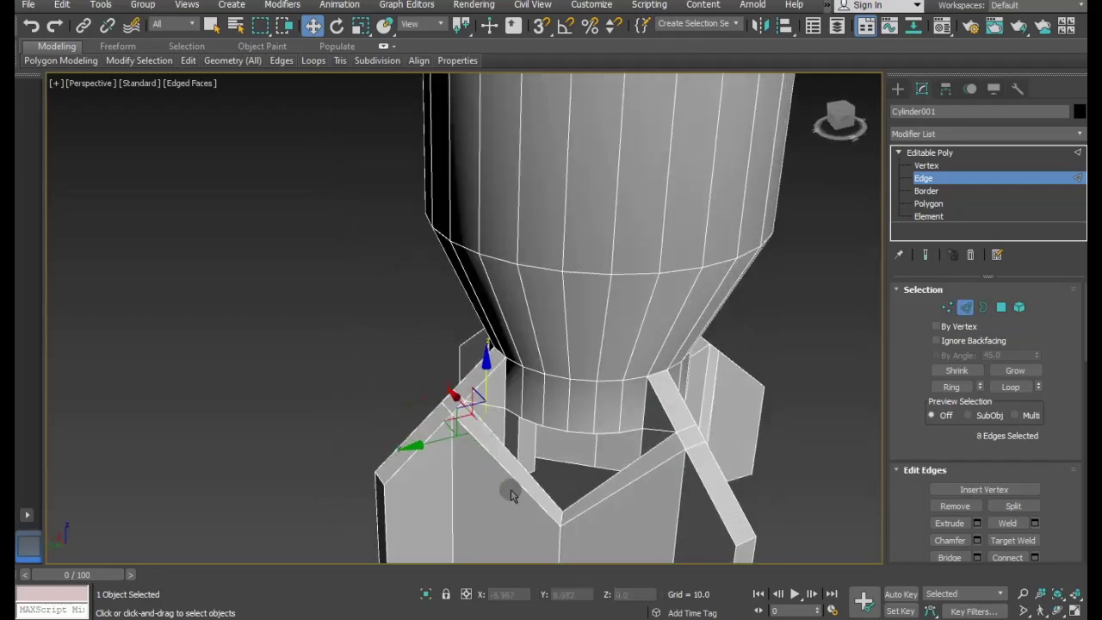
{"action": "left_click", "coordinate": [558, 551]}
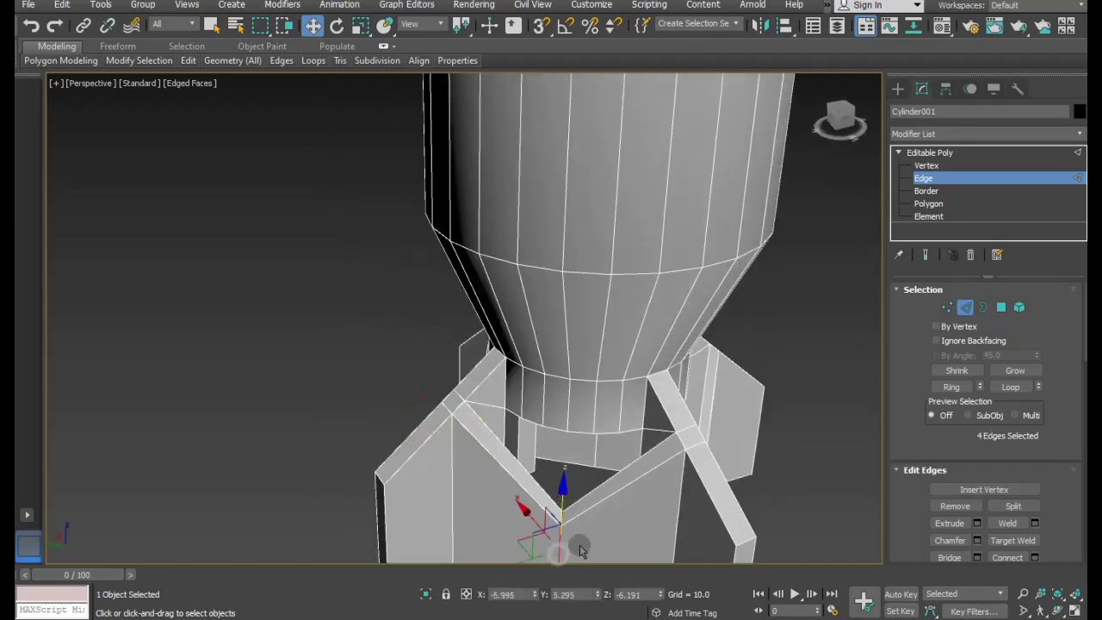
{"action": "left_click", "coordinate": [976, 540]}
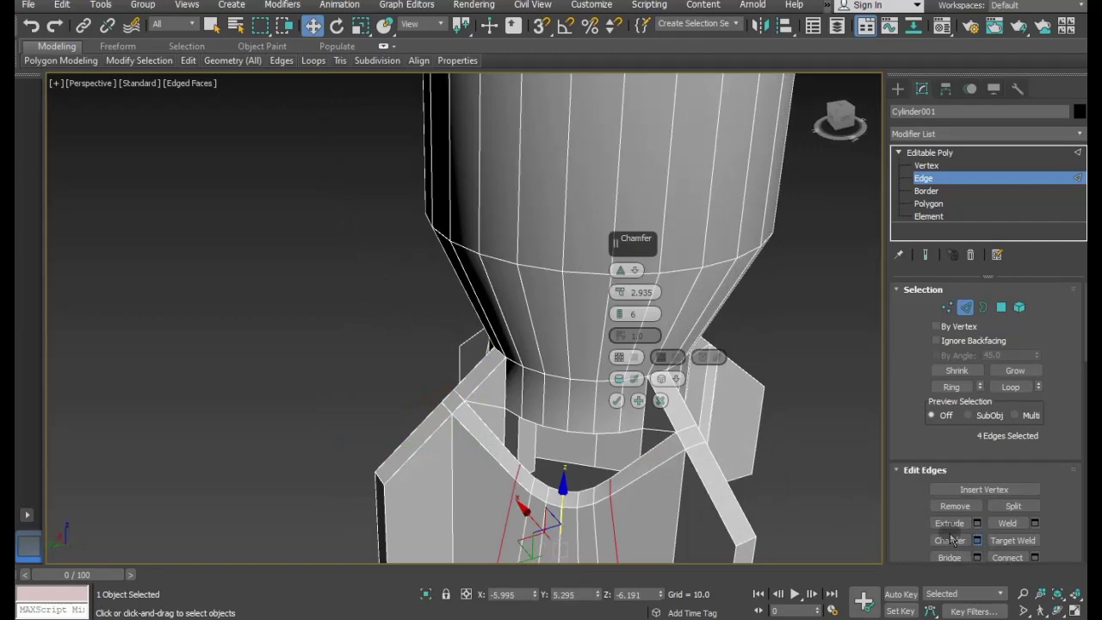
{"action": "left_click", "coordinate": [618, 401]}
{"action": "middle_click_drag", "start_coordinate": [618, 402], "coordinate": [487, 428], "text": "alt"}
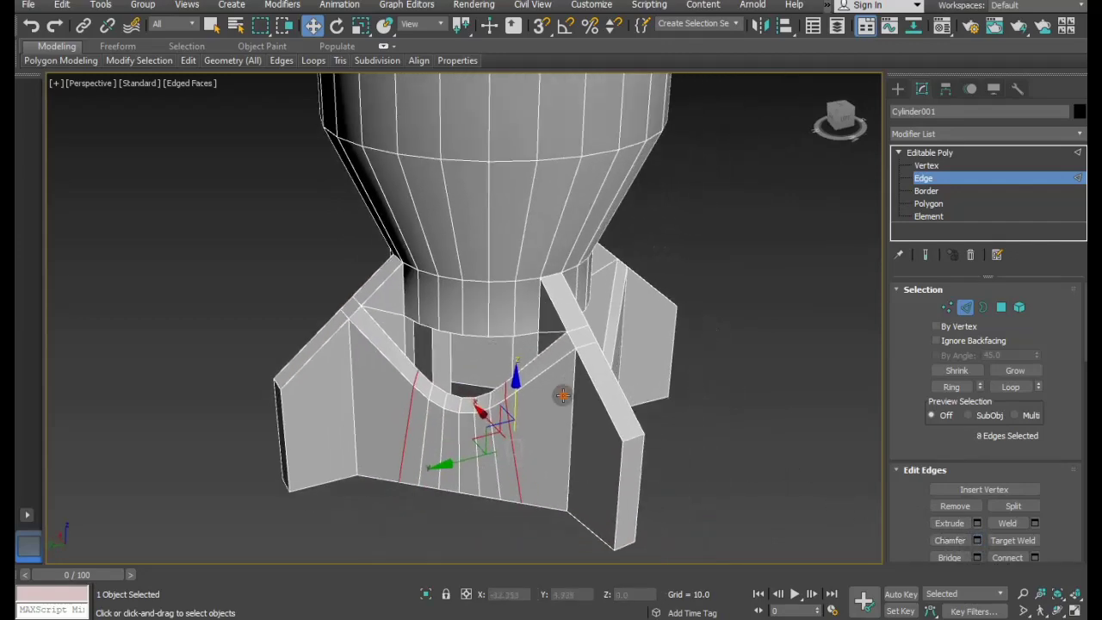
{"action": "left_click", "coordinate": [605, 519]}
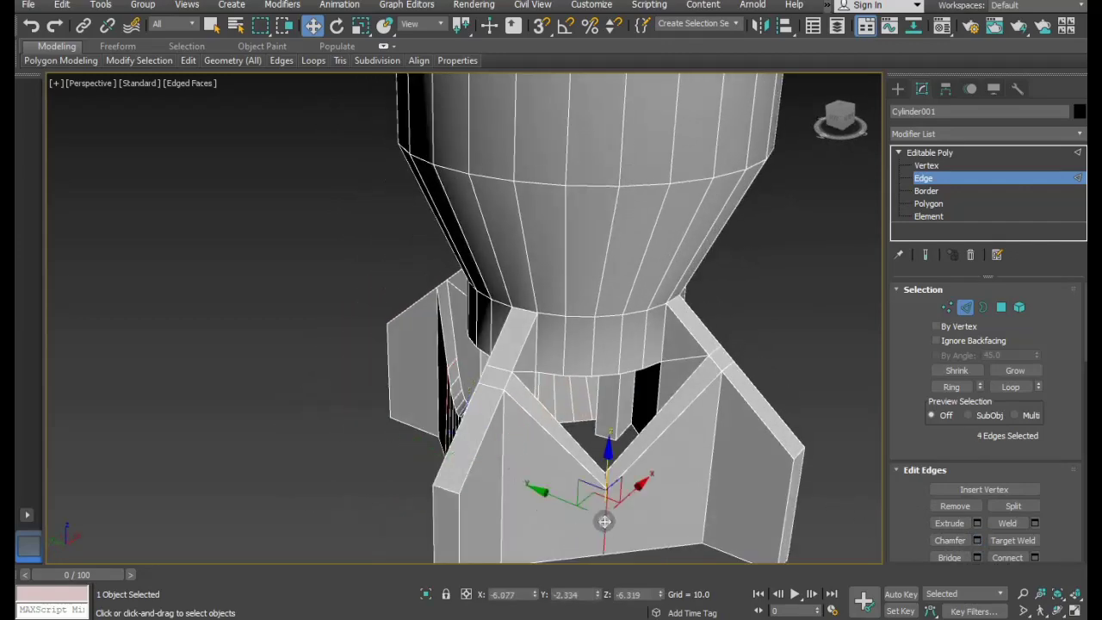
{"action": "left_click", "coordinate": [978, 541]}
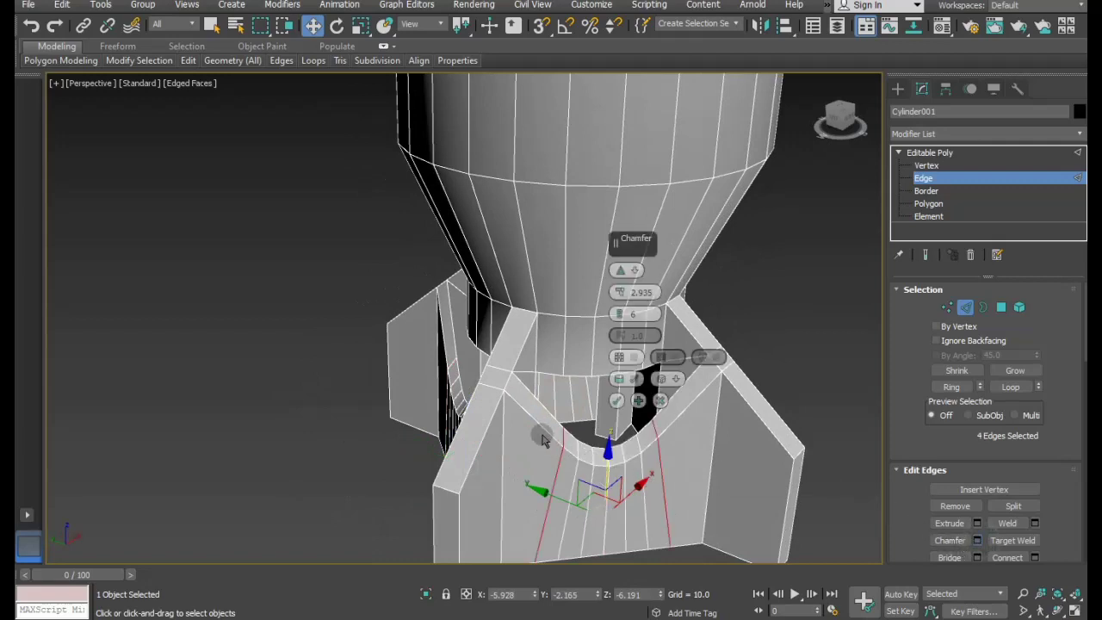
{"action": "left_click", "coordinate": [617, 401]}
Chamfer the last V-notch the same way and orbit to check the base.
{"action": "scroll", "coordinate": [389, 355], "scroll_direction": "down", "scroll_amount": 3}
{"action": "mouse_move", "coordinate": [389, 356]}
{"action": "middle_mouse_down", "text": "alt"}
{"action": "mouse_move", "coordinate": [416, 425]}
{"action": "mouse_move", "coordinate": [528, 451]}
{"action": "middle_mouse_up", "text": "alt"}
{"action": "left_click", "coordinate": [533, 447]}
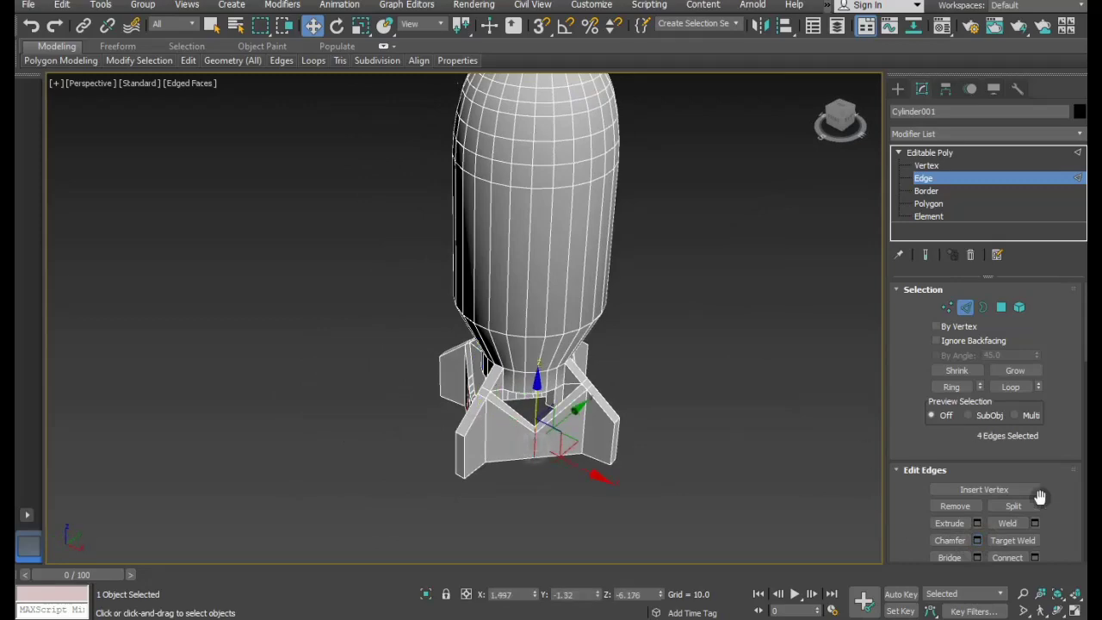
{"action": "left_click", "coordinate": [977, 540]}
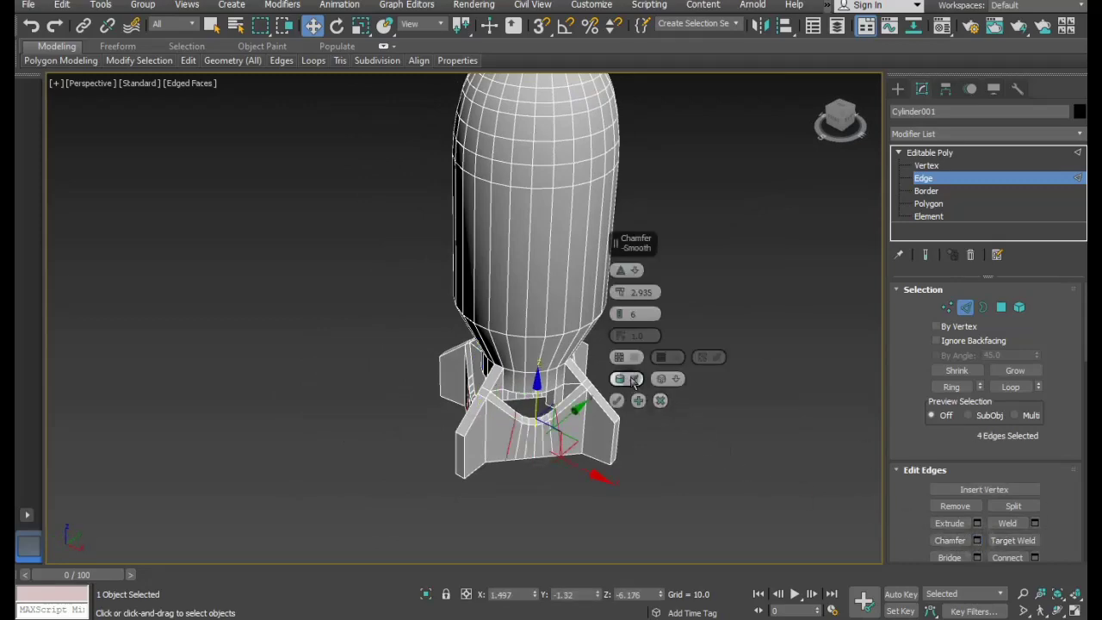
{"action": "left_click", "coordinate": [616, 401]}
{"action": "mouse_move", "coordinate": [718, 418]}
{"action": "middle_mouse_down", "text": "alt"}
{"action": "mouse_move", "coordinate": [536, 355]}
{"action": "mouse_move", "coordinate": [423, 342]}
{"action": "mouse_move", "coordinate": [420, 276]}
{"action": "mouse_move", "coordinate": [455, 261]}
{"action": "mouse_move", "coordinate": [562, 319]}
{"action": "mouse_move", "coordinate": [679, 438]}
{"action": "mouse_move", "coordinate": [727, 393]}
{"action": "middle_mouse_up", "text": "alt"}
Select the nose, upper body and fin-top vertices and raise them about 4.4 units in Z.
{"action": "left_click", "coordinate": [726, 393]}
{"action": "key", "text": "1"}
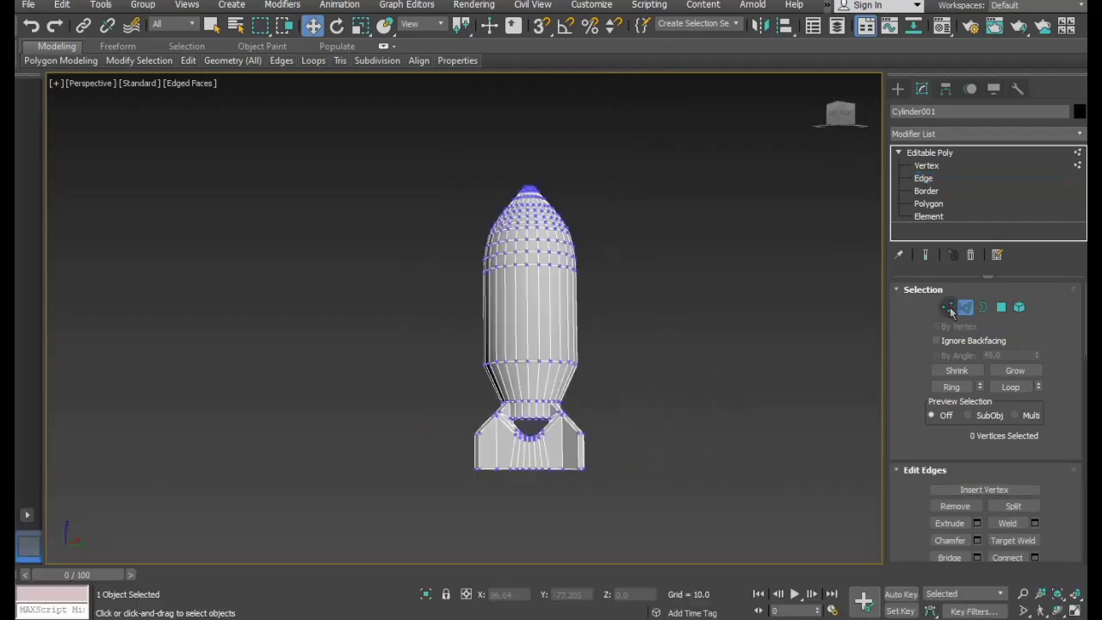
{"action": "left_click_drag", "start_coordinate": [336, 149], "coordinate": [781, 393]}
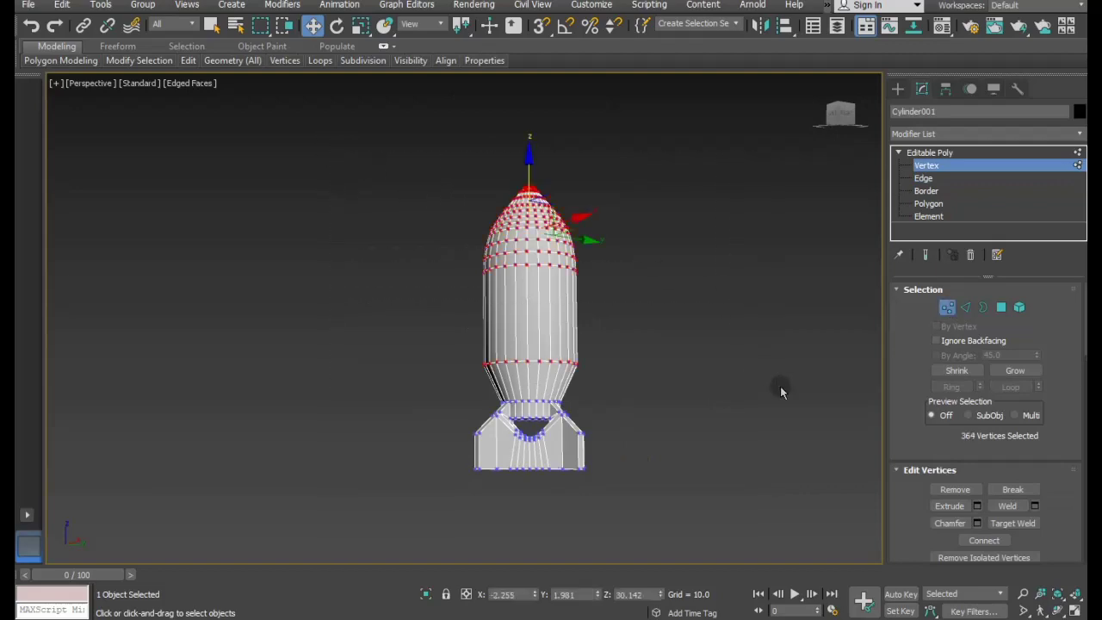
{"action": "key", "text": "f"}
{"action": "scroll", "coordinate": [438, 272], "scroll_direction": "up", "scroll_amount": 3}
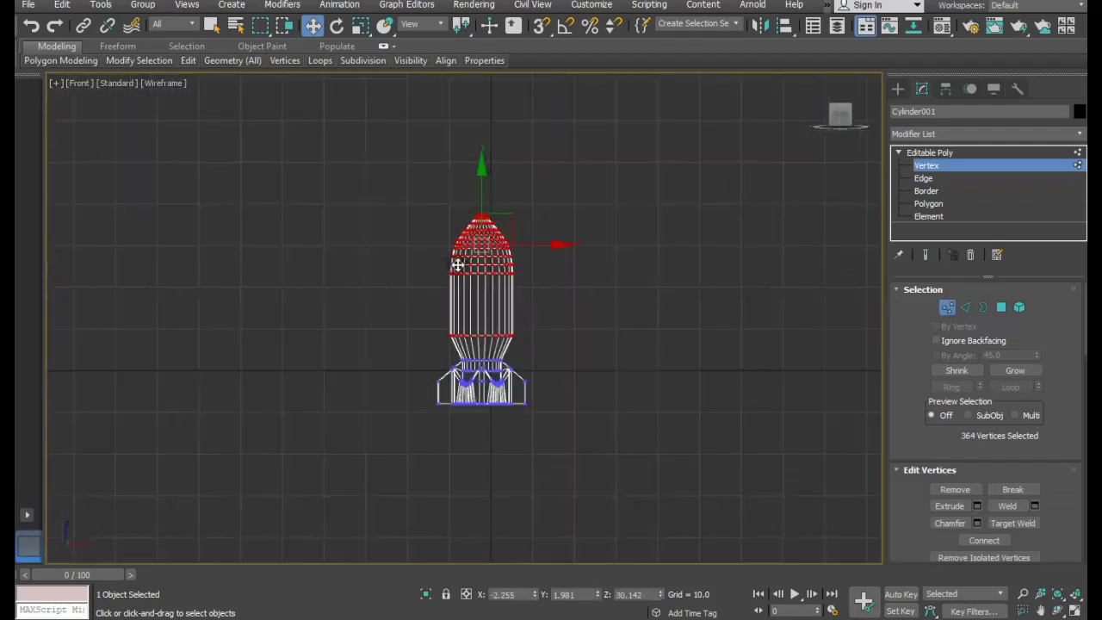
{"action": "scroll", "coordinate": [448, 269], "scroll_direction": "up", "scroll_amount": 2}
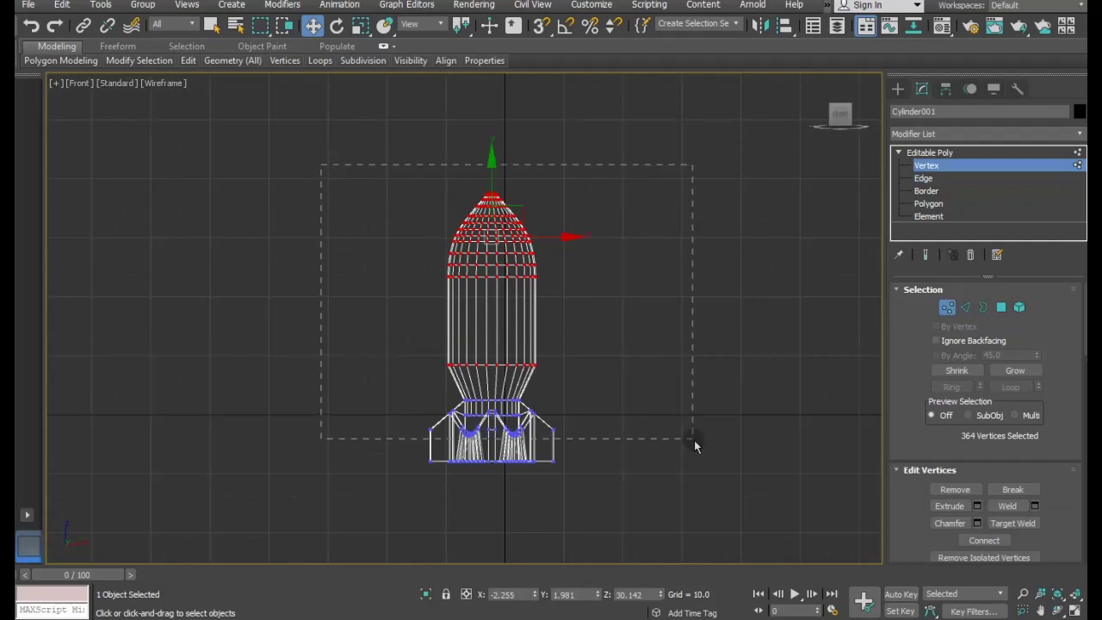
{"action": "left_click_drag", "start_coordinate": [694, 440], "coordinate": [694, 440], "text": "ctrl"}
{"action": "key", "text": "p"}
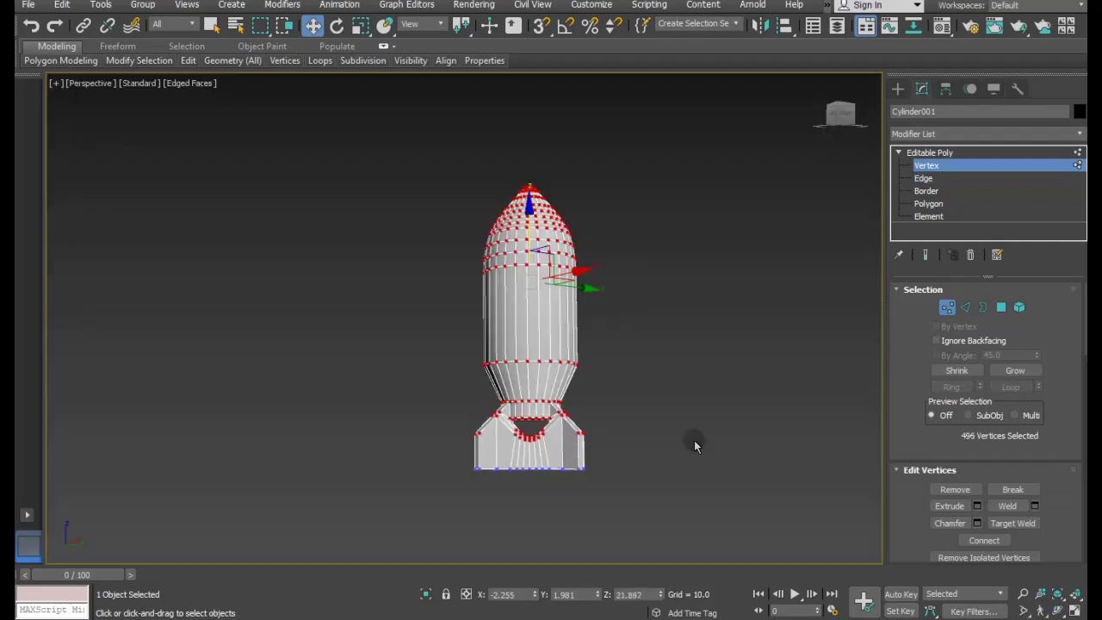
{"action": "middle_click_drag", "start_coordinate": [630, 364], "coordinate": [696, 399], "text": "alt"}
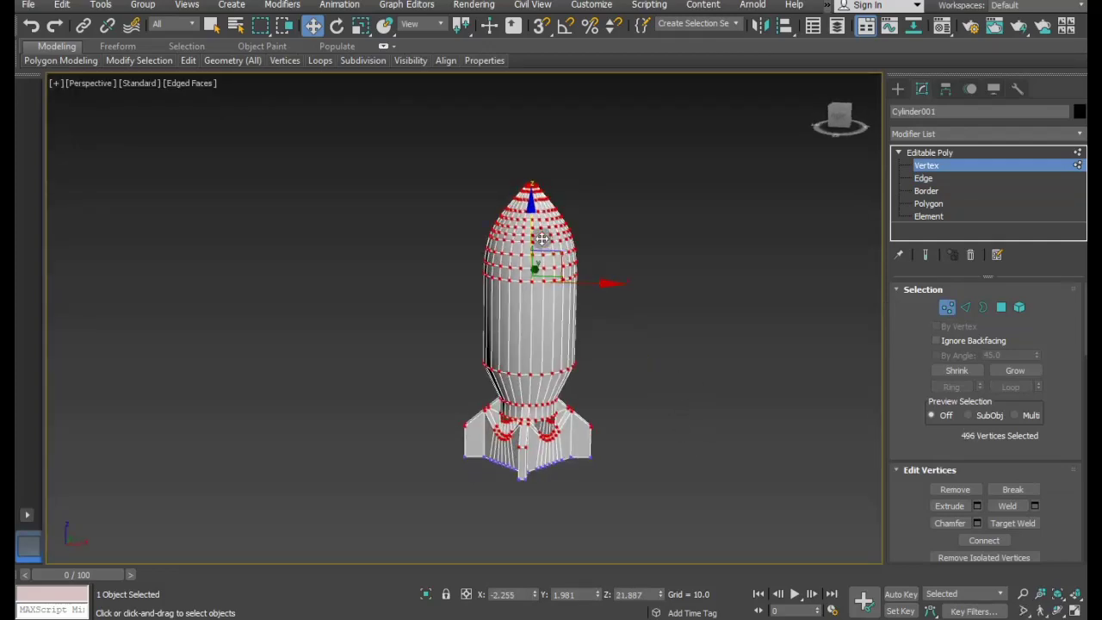
{"action": "mouse_move", "coordinate": [534, 232]}
{"action": "left_mouse_down"}
{"action": "mouse_move", "coordinate": [534, 198]}
{"action": "mouse_move", "coordinate": [534, 215]}
{"action": "left_mouse_up"}
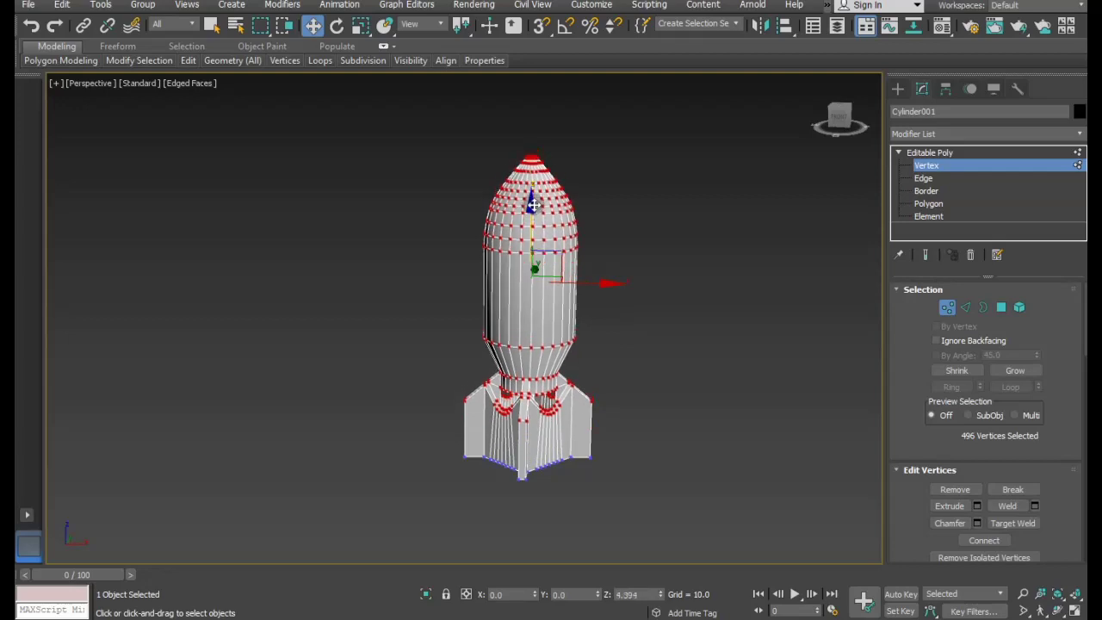
{"action": "mouse_move", "coordinate": [610, 344]}
{"action": "middle_mouse_down", "text": "alt"}
{"action": "mouse_move", "coordinate": [666, 362]}
{"action": "mouse_move", "coordinate": [777, 344]}
{"action": "mouse_move", "coordinate": [555, 278]}
{"action": "mouse_move", "coordinate": [558, 359]}
{"action": "mouse_move", "coordinate": [617, 371]}
{"action": "mouse_move", "coordinate": [627, 337]}
{"action": "mouse_move", "coordinate": [632, 350]}
{"action": "middle_mouse_up", "text": "alt"}
Scale the thin fin edge-strip polygons narrower, to 56% and 48% of their width.
{"action": "left_click", "coordinate": [631, 350]}
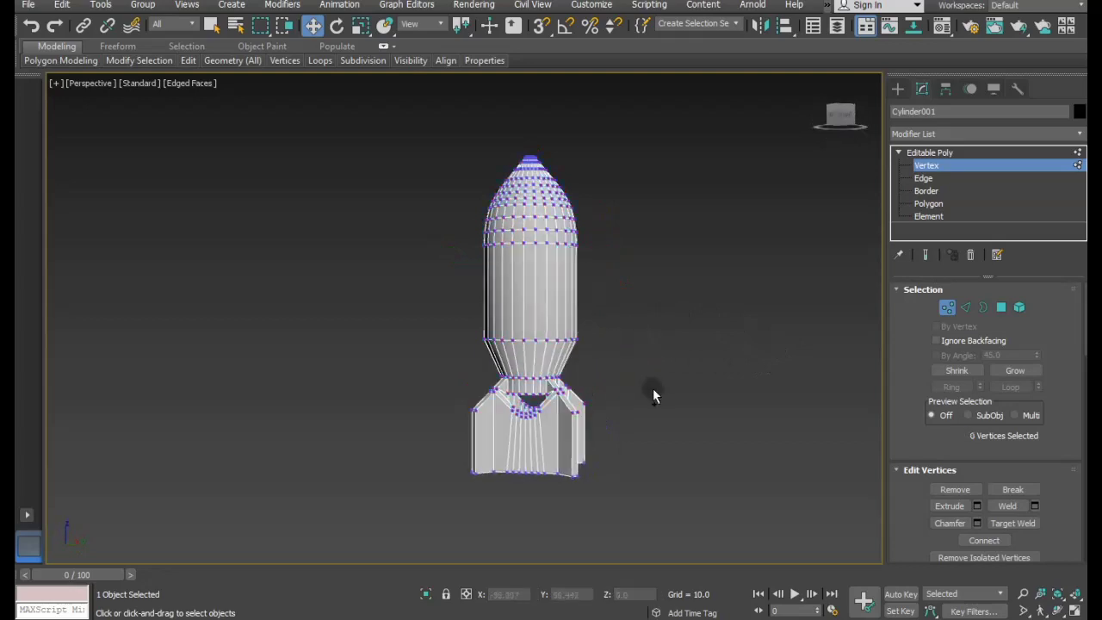
{"action": "mouse_move", "coordinate": [653, 389]}
{"action": "middle_mouse_down", "text": "alt"}
{"action": "mouse_move", "coordinate": [607, 332]}
{"action": "mouse_move", "coordinate": [504, 297]}
{"action": "mouse_move", "coordinate": [661, 389]}
{"action": "middle_mouse_up", "text": "alt"}
{"action": "left_click", "coordinate": [676, 529]}
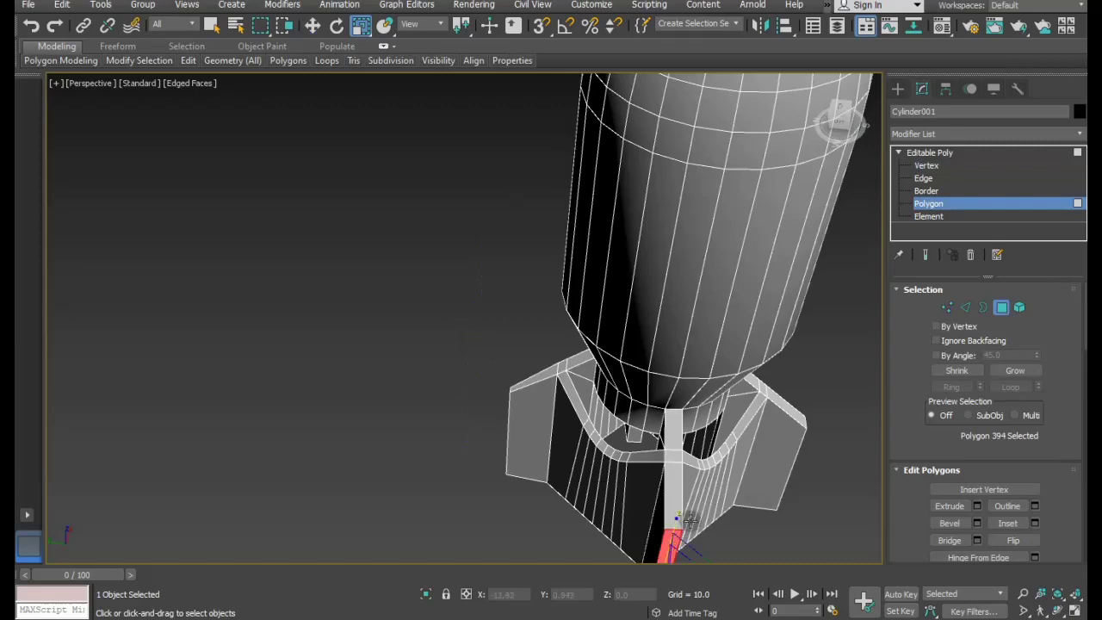
{"action": "middle_click_drag", "start_coordinate": [689, 525], "coordinate": [725, 487], "text": "alt"}
{"action": "key", "text": "r"}
{"action": "mouse_move", "coordinate": [726, 486]}
{"action": "left_mouse_down"}
{"action": "mouse_move", "coordinate": [714, 472]}
{"action": "mouse_move", "coordinate": [668, 471]}
{"action": "left_mouse_up"}
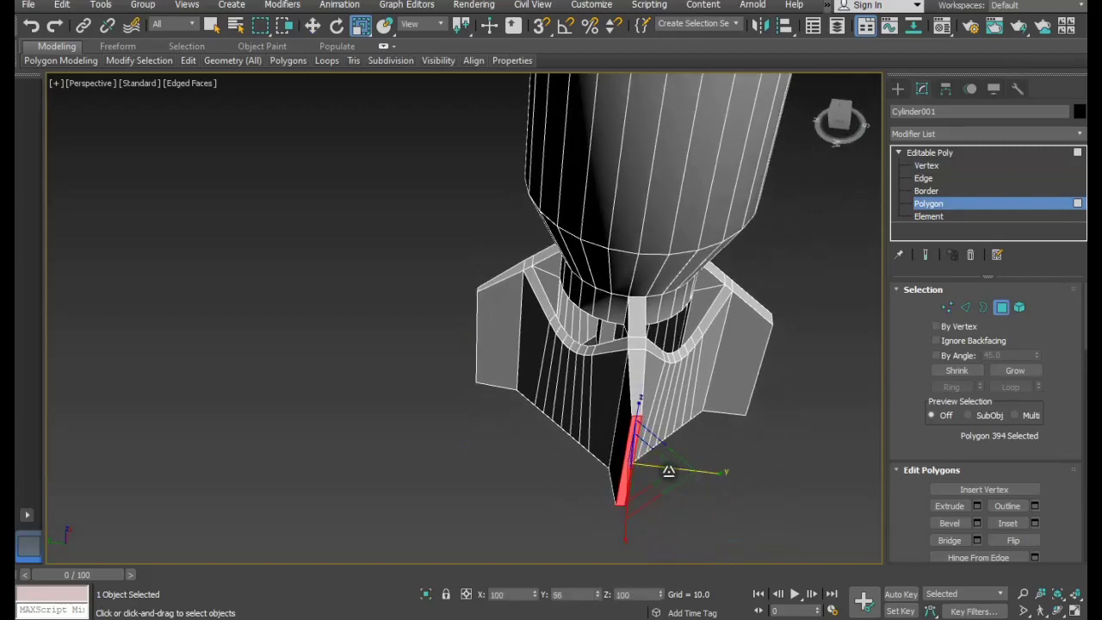
{"action": "middle_click_drag", "start_coordinate": [755, 479], "coordinate": [570, 441], "text": "alt"}
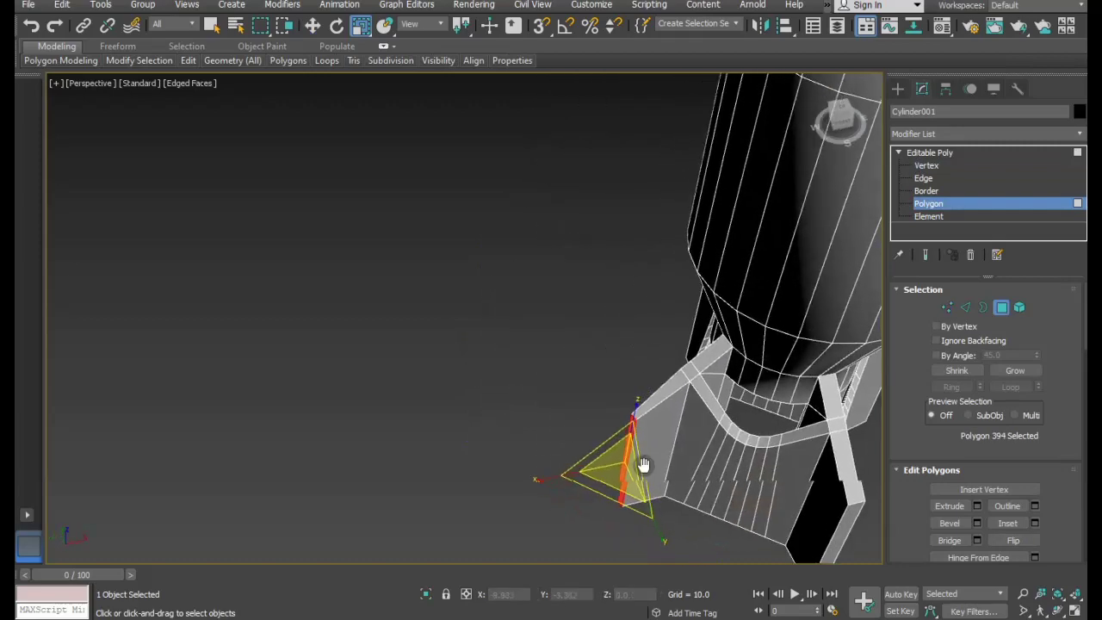
{"action": "left_click", "coordinate": [594, 454]}
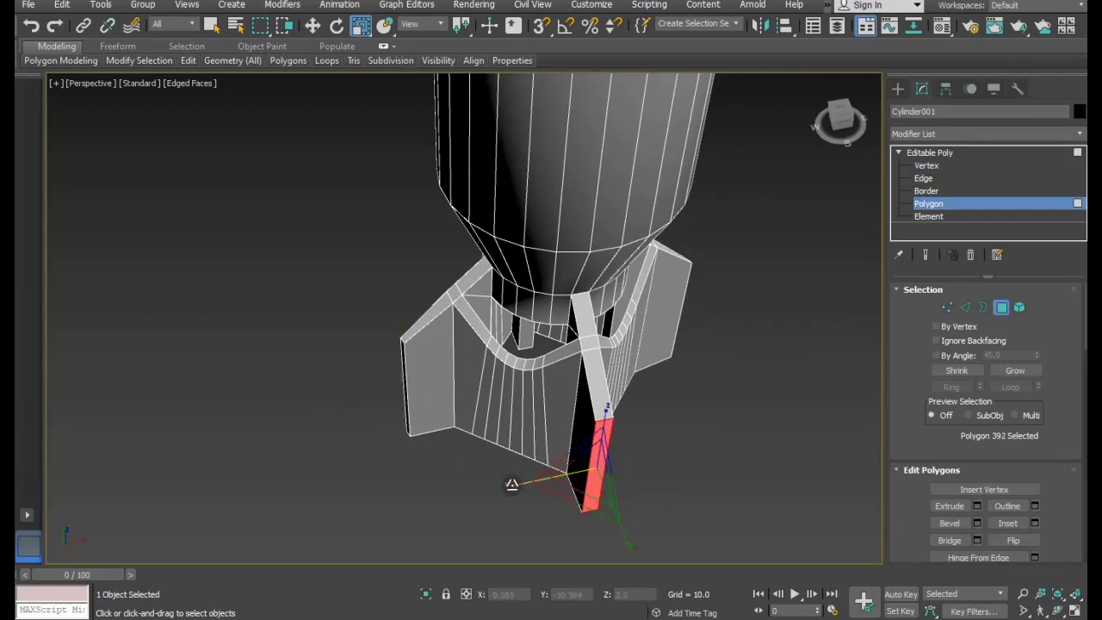
{"action": "left_click_drag", "start_coordinate": [511, 485], "coordinate": [571, 475]}
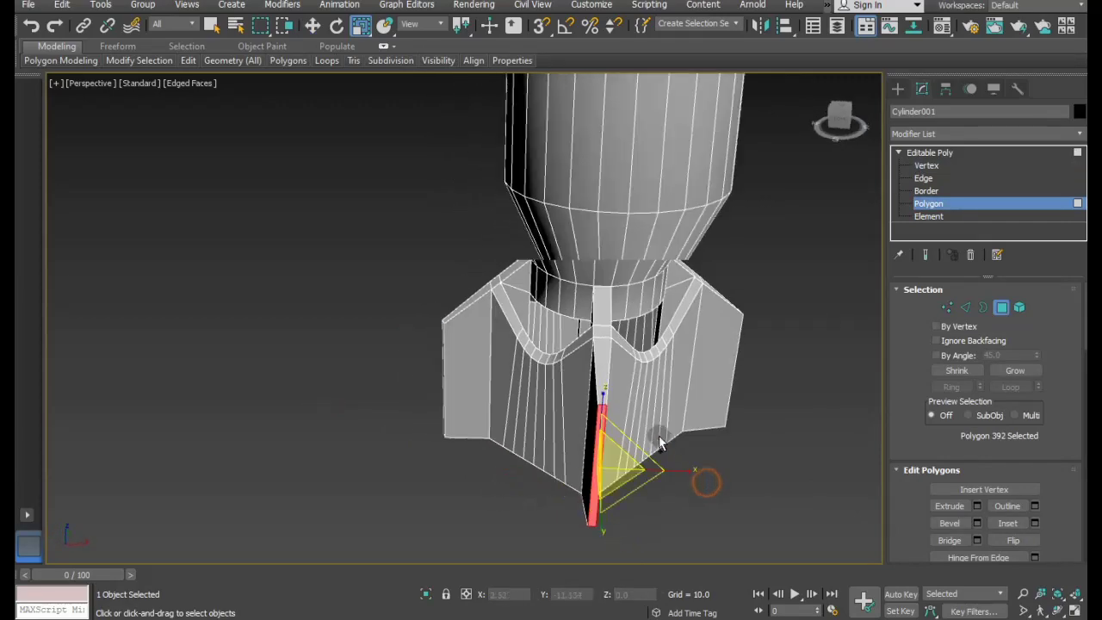
{"action": "mouse_move", "coordinate": [713, 484]}
{"action": "middle_mouse_down", "text": "alt"}
{"action": "mouse_move", "coordinate": [649, 452]}
{"action": "mouse_move", "coordinate": [639, 419]}
{"action": "mouse_move", "coordinate": [542, 431]}
{"action": "mouse_move", "coordinate": [657, 399]}
{"action": "mouse_move", "coordinate": [617, 389]}
{"action": "mouse_move", "coordinate": [617, 499]}
{"action": "middle_mouse_up", "text": "alt"}
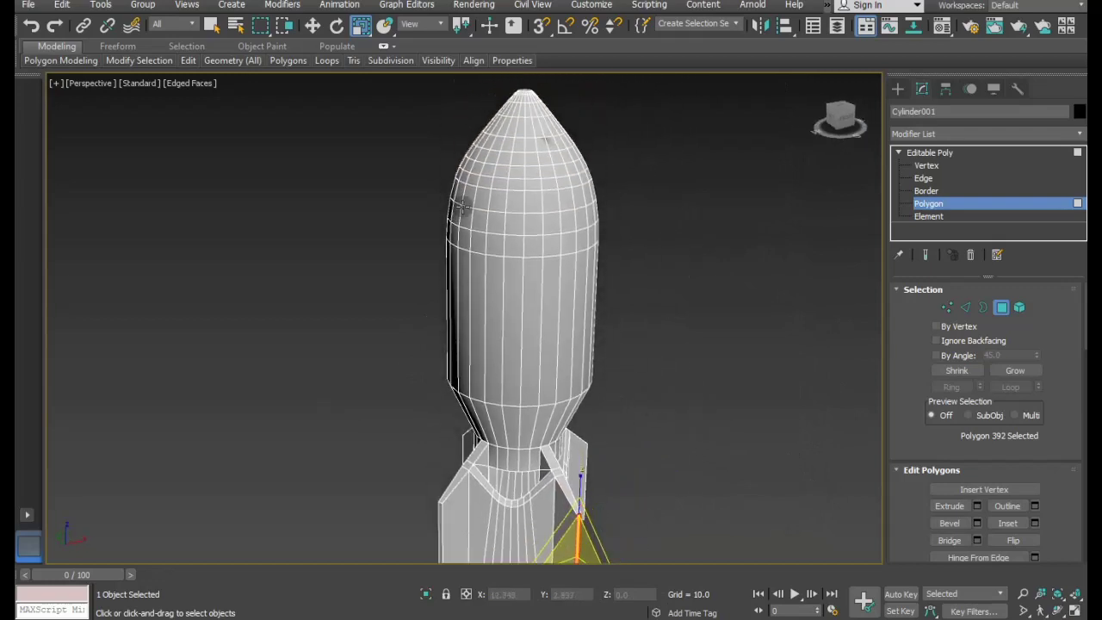
Select the nose's top polygon, grow it to the surrounding ring, and delete them.
{"action": "left_click", "coordinate": [311, 24]}
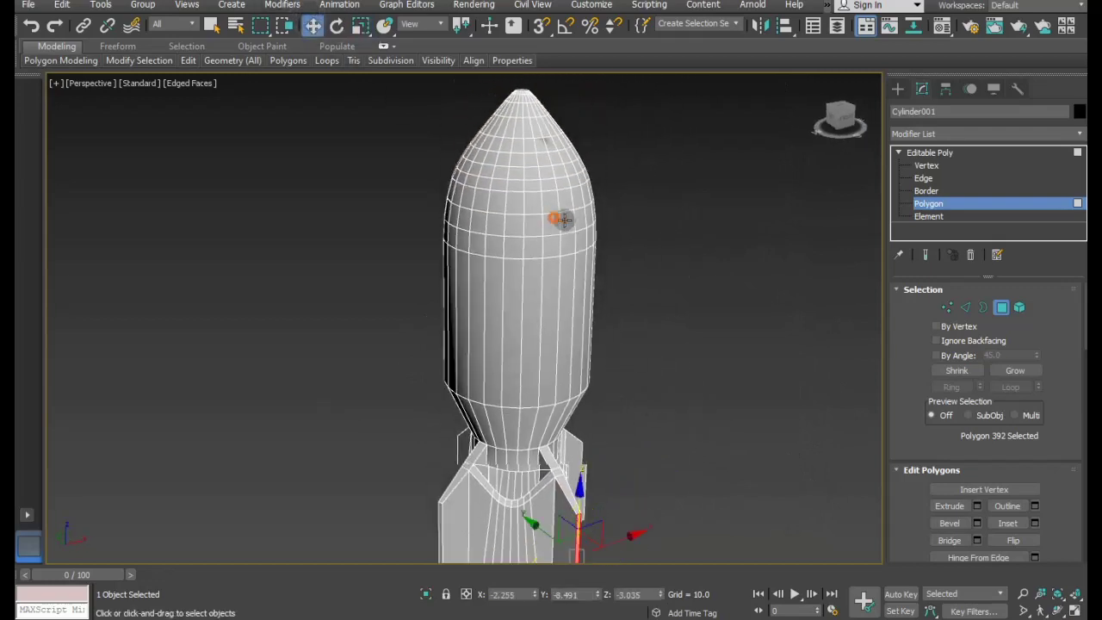
{"action": "middle_click_drag", "start_coordinate": [558, 216], "coordinate": [567, 380], "text": "alt"}
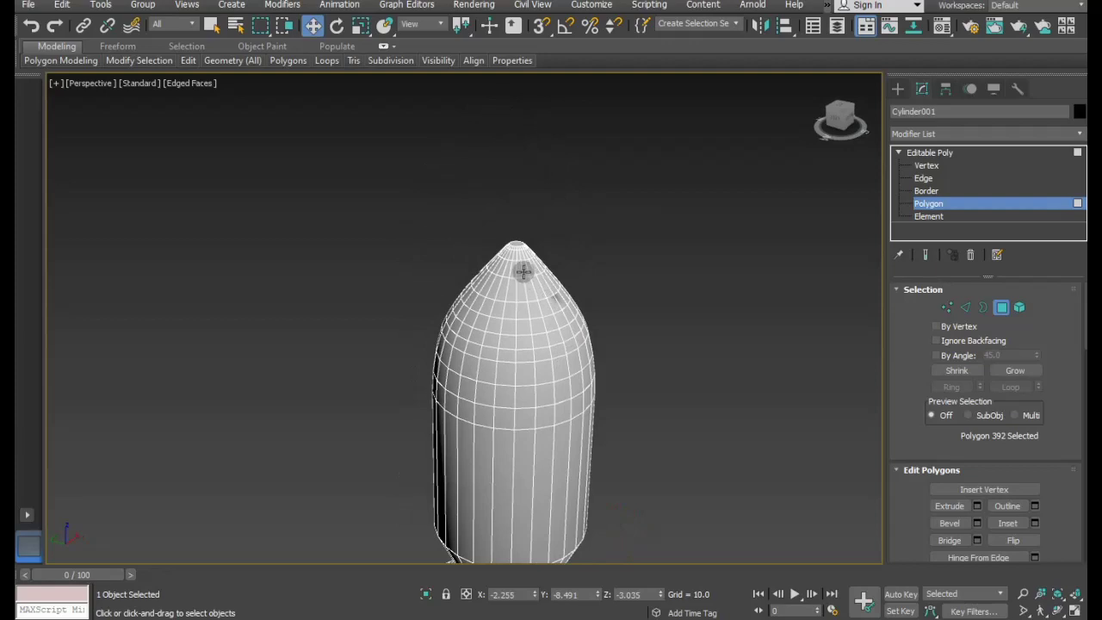
{"action": "scroll", "coordinate": [522, 267], "scroll_direction": "up", "scroll_amount": 3}
{"action": "scroll", "coordinate": [664, 302], "scroll_direction": "up", "scroll_amount": 2}
{"action": "left_click", "coordinate": [711, 298]}
{"action": "scroll", "coordinate": [711, 298], "scroll_direction": "up", "scroll_amount": 3}
{"action": "middle_click_drag", "start_coordinate": [711, 298], "coordinate": [539, 374]}
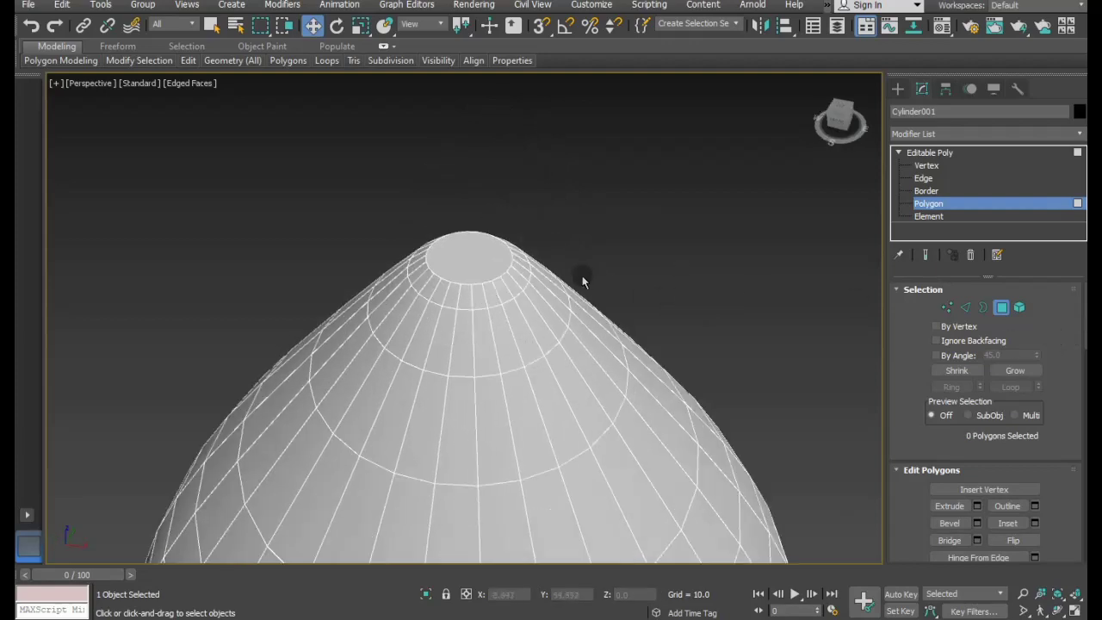
{"action": "left_click", "coordinate": [487, 269]}
{"action": "scroll", "coordinate": [461, 244], "scroll_direction": "down", "scroll_amount": 2}
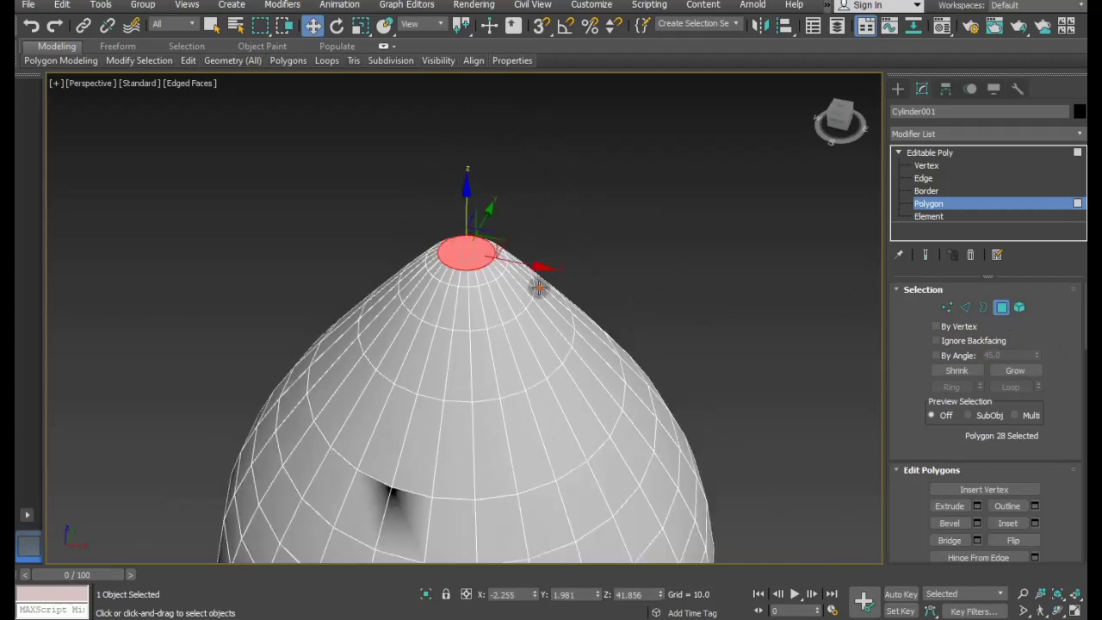
{"action": "middle_click_drag", "start_coordinate": [538, 286], "coordinate": [537, 255], "text": "alt"}
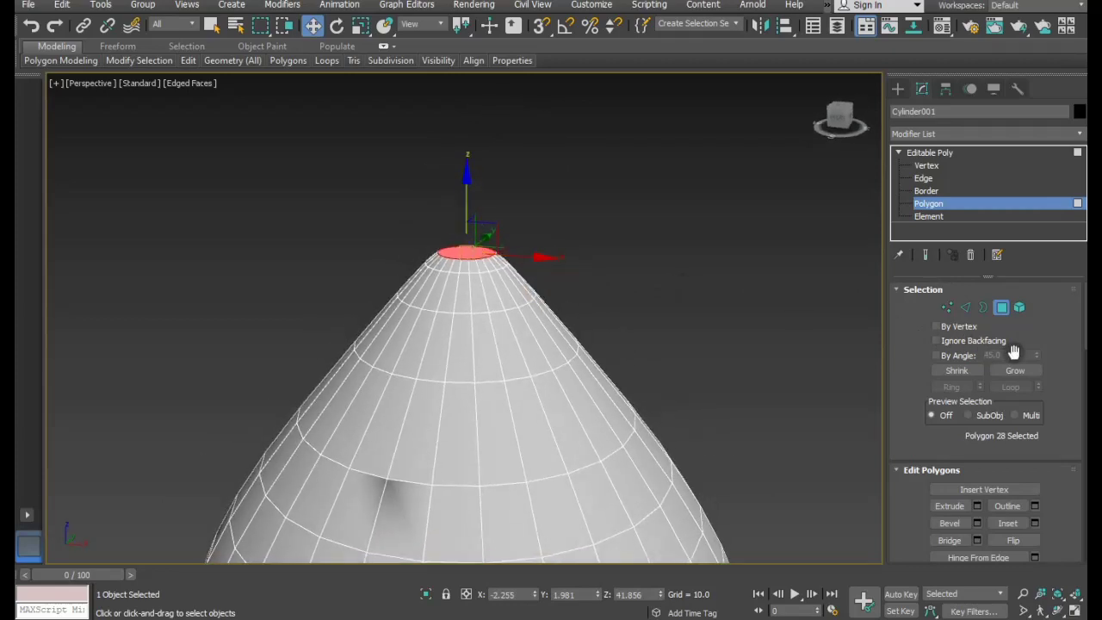
{"action": "left_click", "coordinate": [1016, 370]}
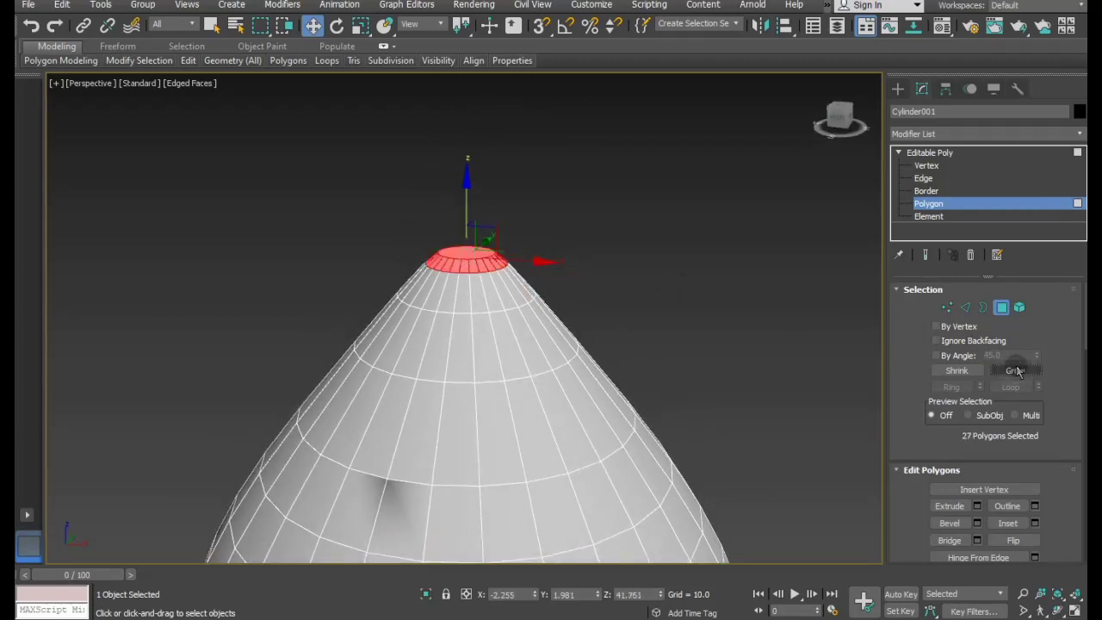
{"action": "key", "text": "Delete"}
Cap the nose opening and extrude the new cap 0.63 into a short stub.
{"action": "left_click", "coordinate": [982, 307]}
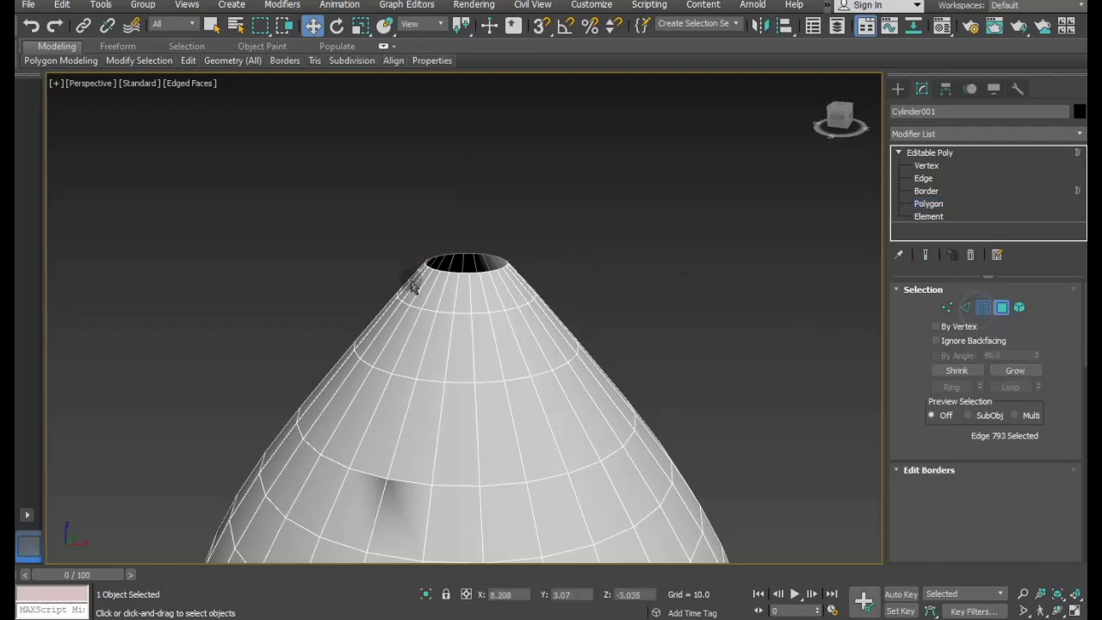
{"action": "left_click", "coordinate": [455, 270]}
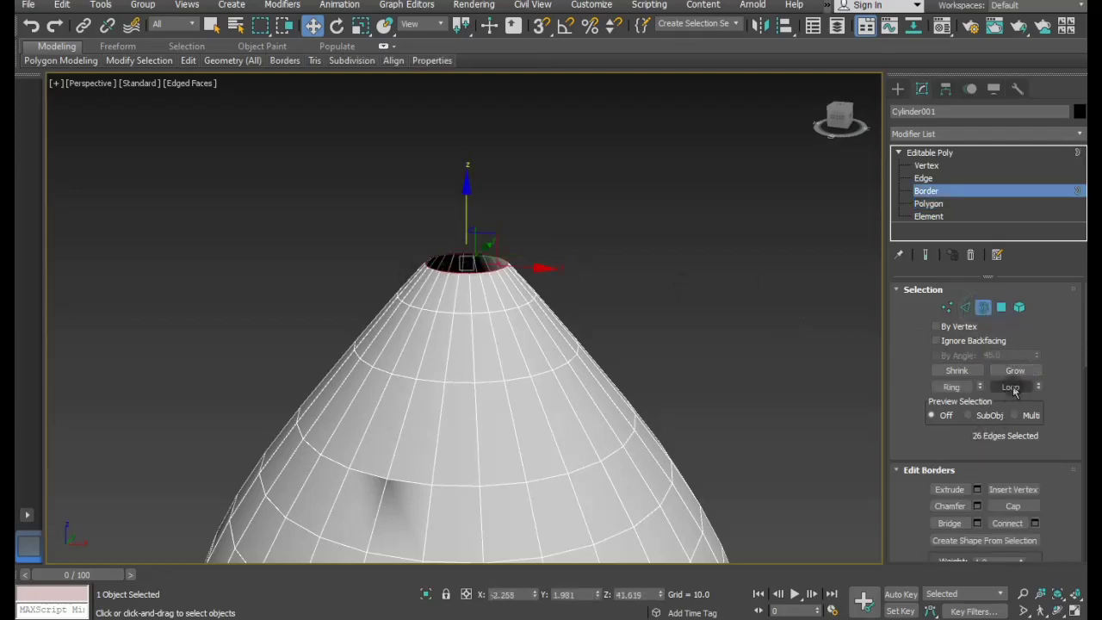
{"action": "left_click", "coordinate": [996, 507]}
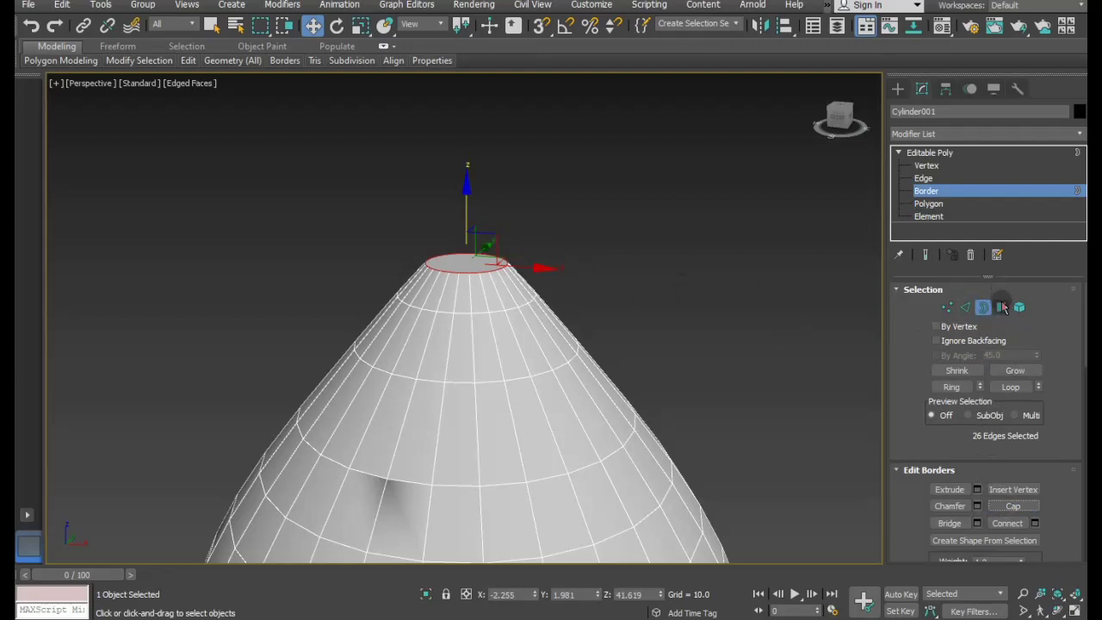
{"action": "left_click", "coordinate": [1003, 307]}
{"action": "left_click", "coordinate": [437, 266]}
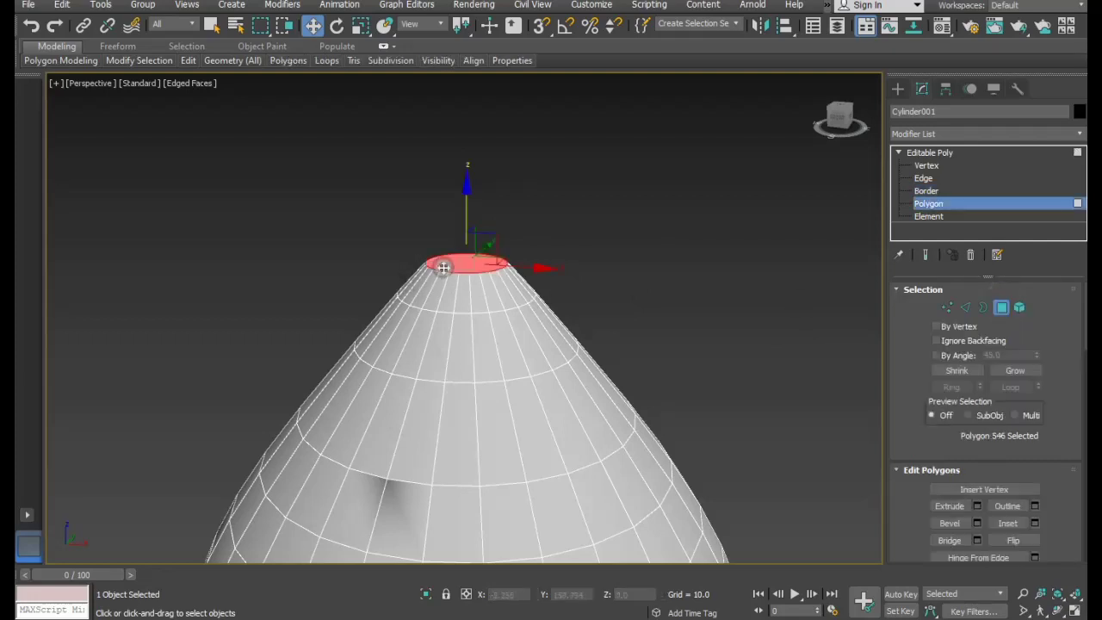
{"action": "left_click", "coordinate": [977, 507]}
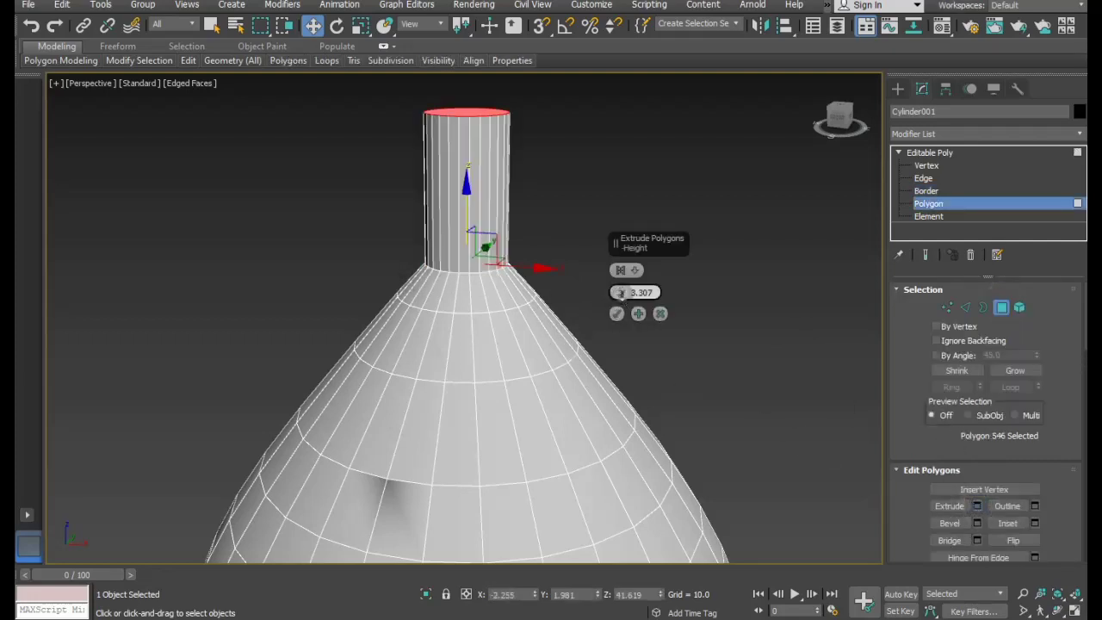
{"action": "left_click_drag", "start_coordinate": [619, 293], "coordinate": [629, 308]}
{"action": "left_click", "coordinate": [620, 314]}
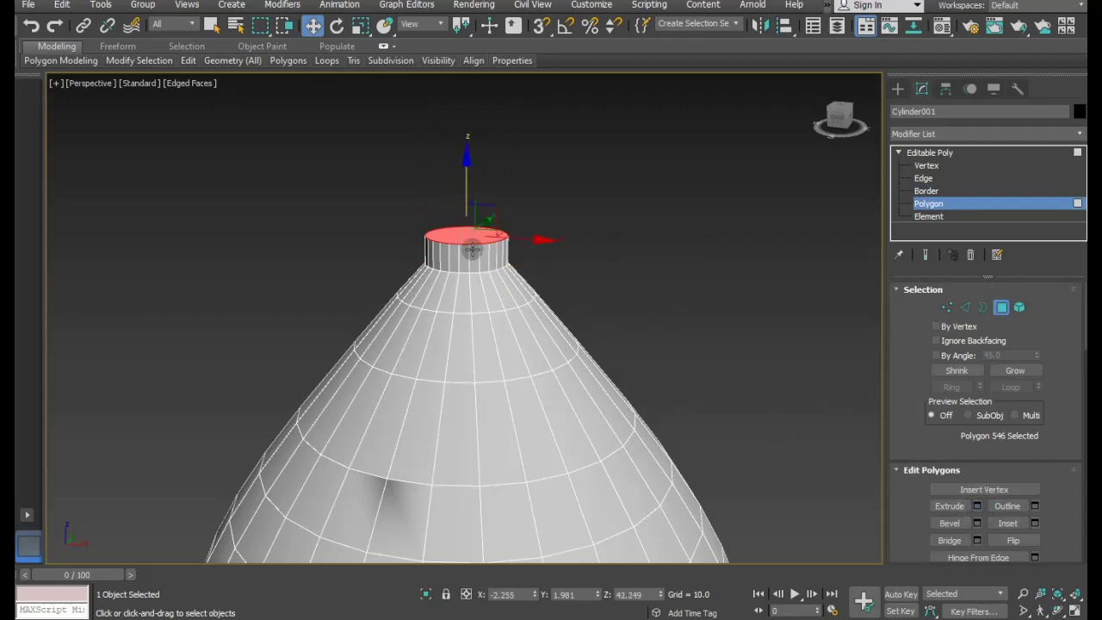
{"action": "scroll", "coordinate": [465, 247], "scroll_direction": "up", "scroll_amount": 3}
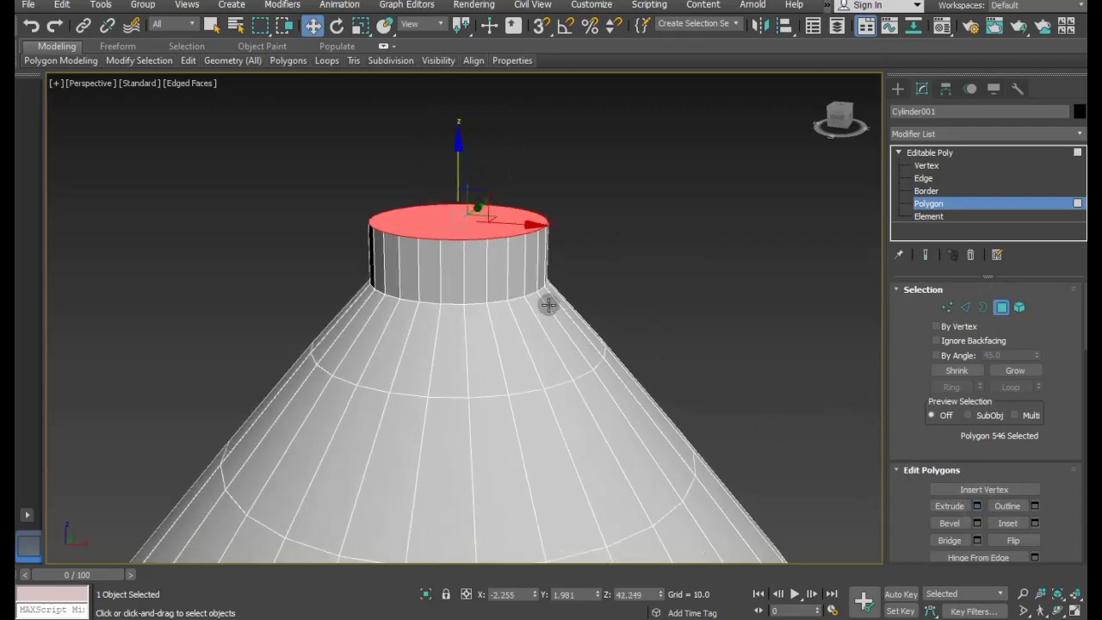
{"action": "middle_click_drag", "start_coordinate": [565, 301], "coordinate": [571, 315], "text": "alt"}
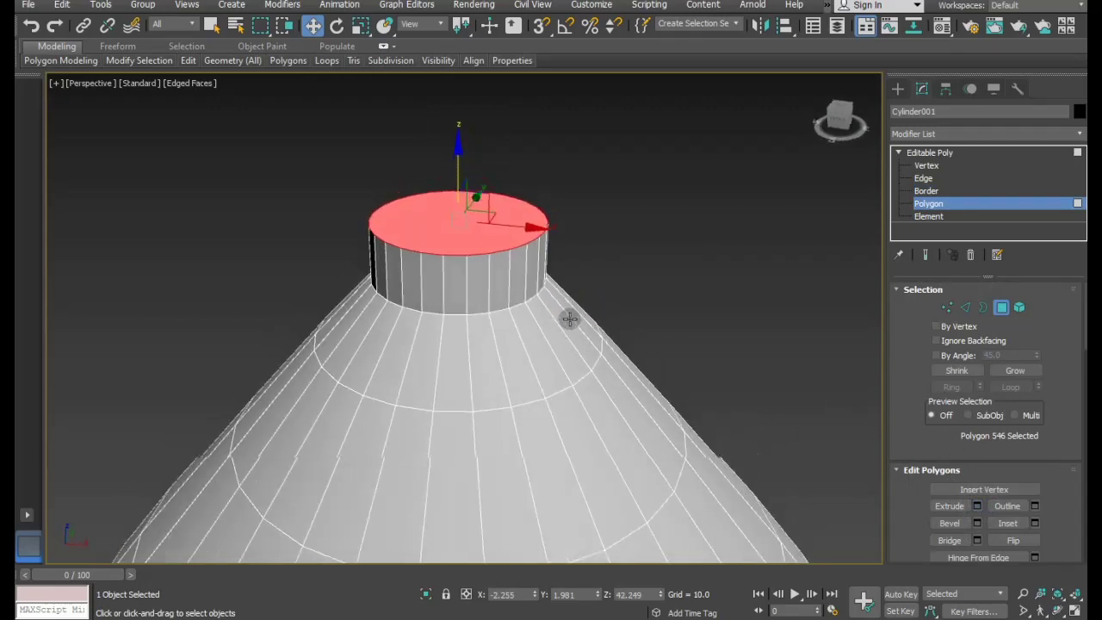
{"action": "scroll", "coordinate": [426, 212], "scroll_direction": "down", "scroll_amount": 3}
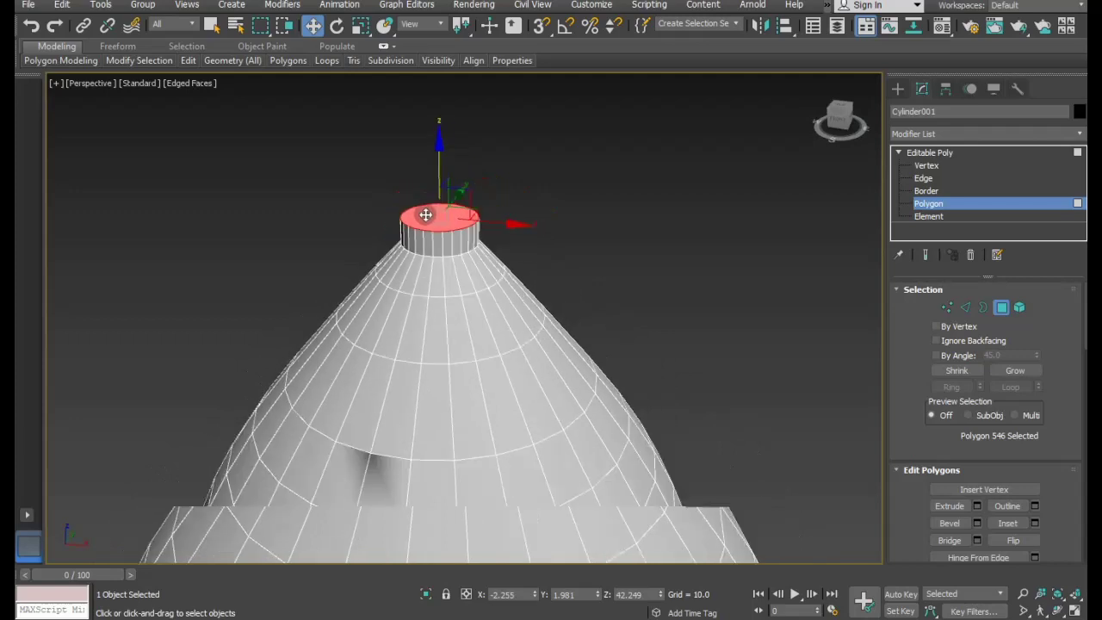
Undo a stray nudge of a cone vertex and an edge-loop change that dented the shading.
{"action": "left_click", "coordinate": [947, 312]}
{"action": "left_click", "coordinate": [373, 454]}
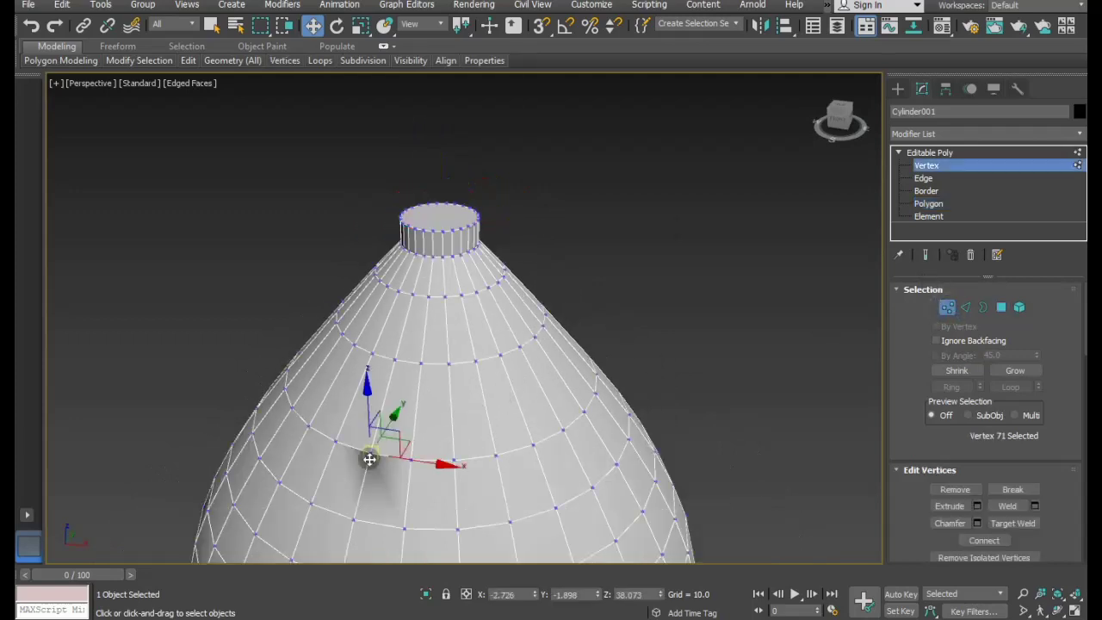
{"action": "scroll", "coordinate": [387, 467], "scroll_direction": "up", "scroll_amount": 2}
{"action": "left_click_drag", "start_coordinate": [405, 459], "coordinate": [392, 428]}
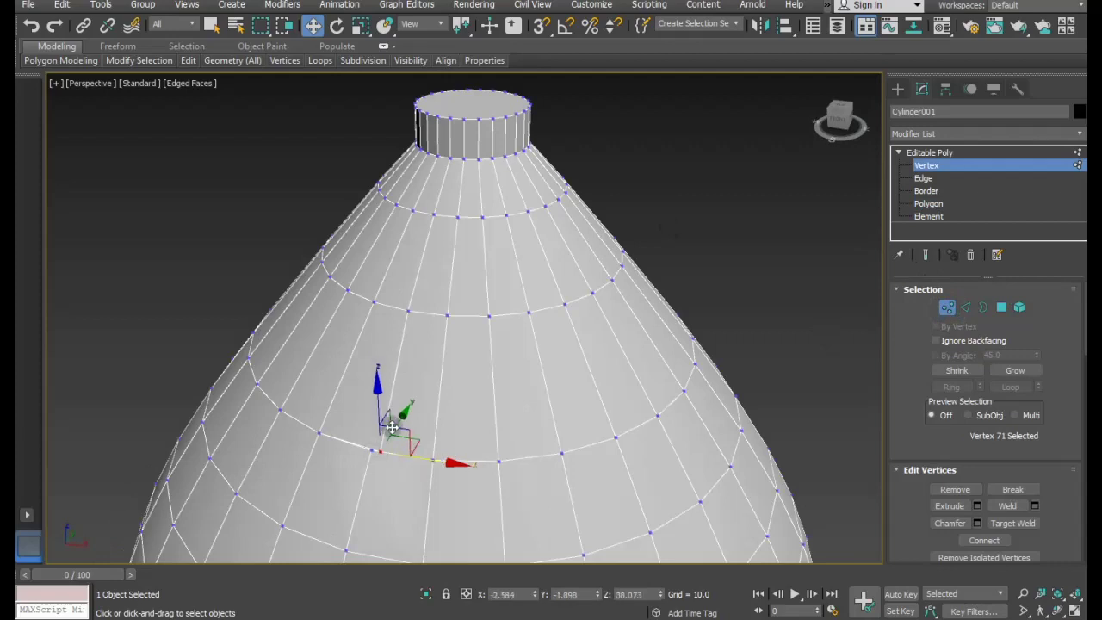
{"action": "left_click", "coordinate": [31, 25]}
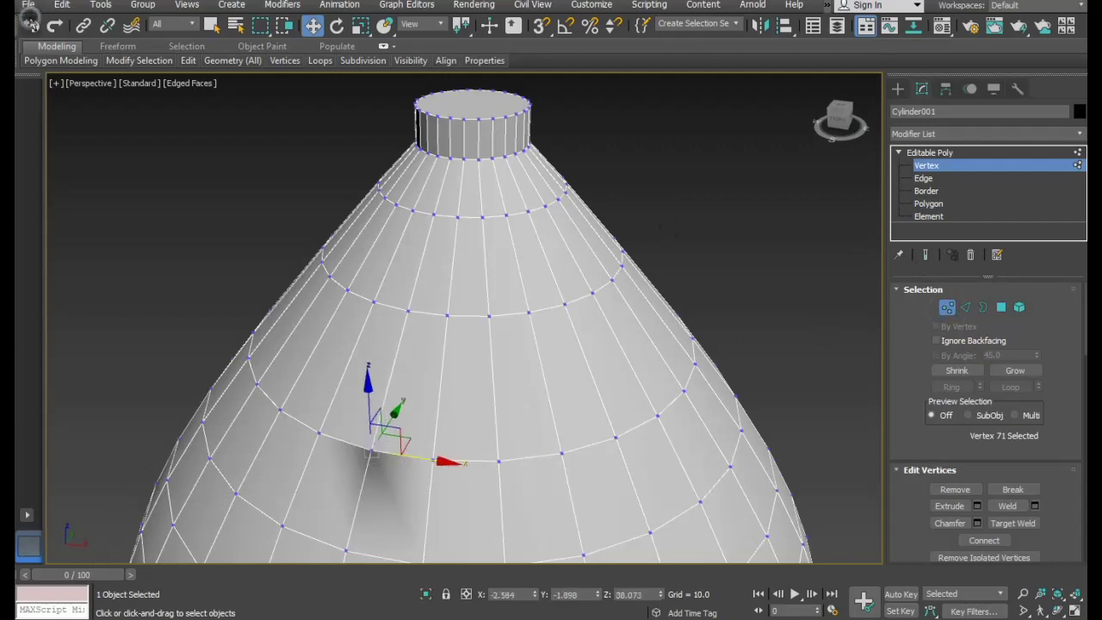
{"action": "left_click", "coordinate": [971, 307]}
{"action": "double_click", "coordinate": [463, 463]}
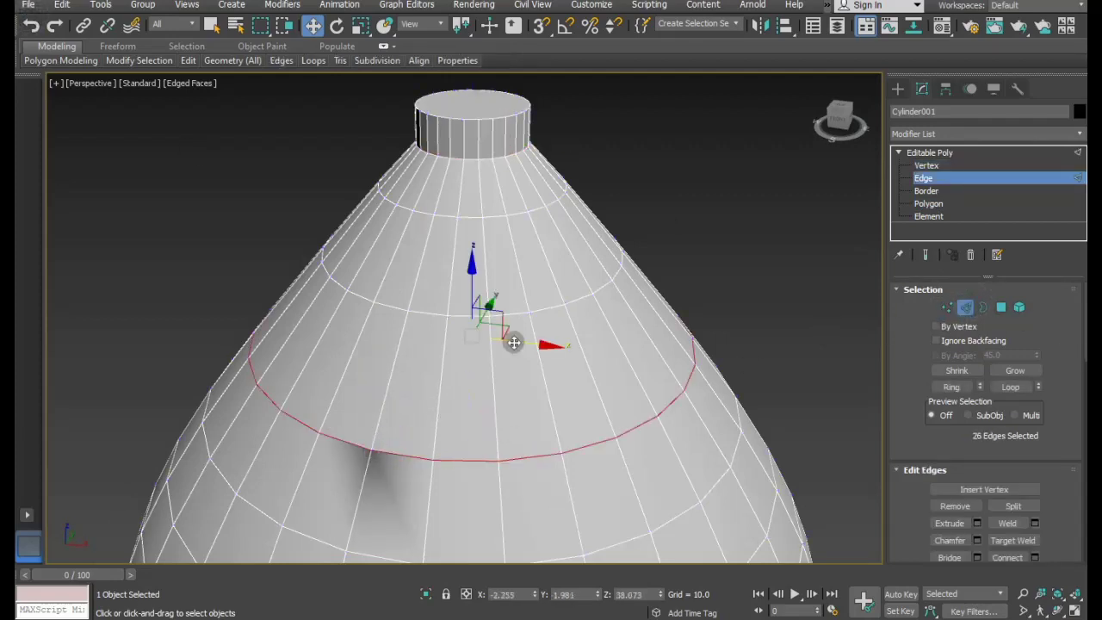
{"action": "key", "text": "ctrl+d"}
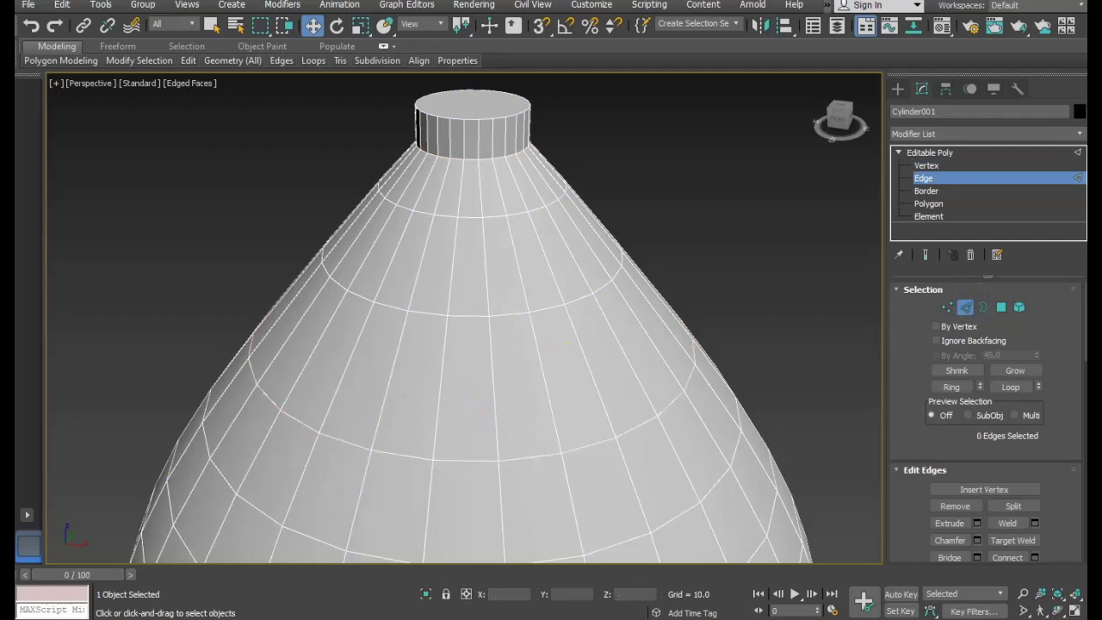
Select every vertex of the rocket and weld them at a 0.1 threshold.
{"action": "scroll", "coordinate": [399, 190], "scroll_direction": "down", "scroll_amount": 3}
{"action": "scroll", "coordinate": [413, 207], "scroll_direction": "down", "scroll_amount": 3}
{"action": "scroll", "coordinate": [413, 207], "scroll_direction": "down", "scroll_amount": 2}
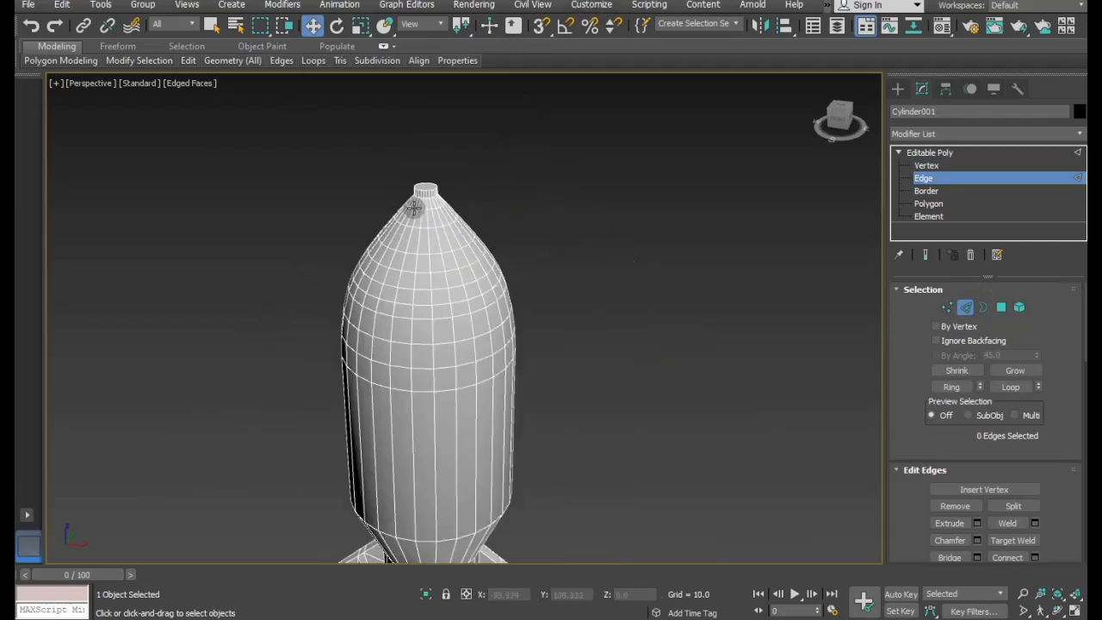
{"action": "scroll", "coordinate": [448, 287], "scroll_direction": "down", "scroll_amount": 1}
{"action": "left_click", "coordinate": [951, 309]}
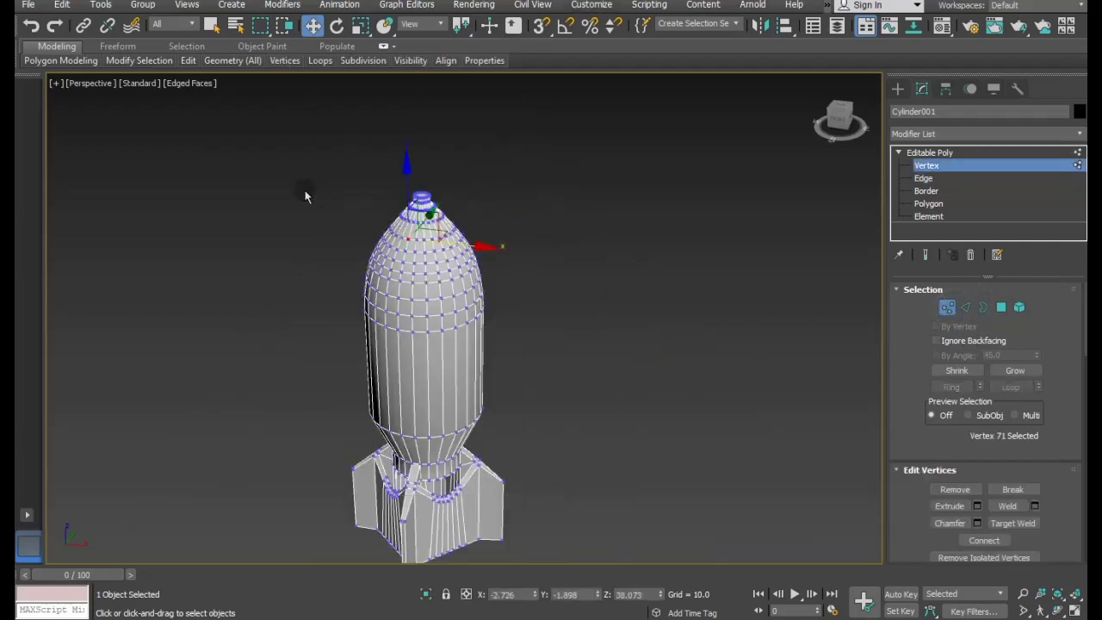
{"action": "left_click_drag", "start_coordinate": [218, 131], "coordinate": [680, 594]}
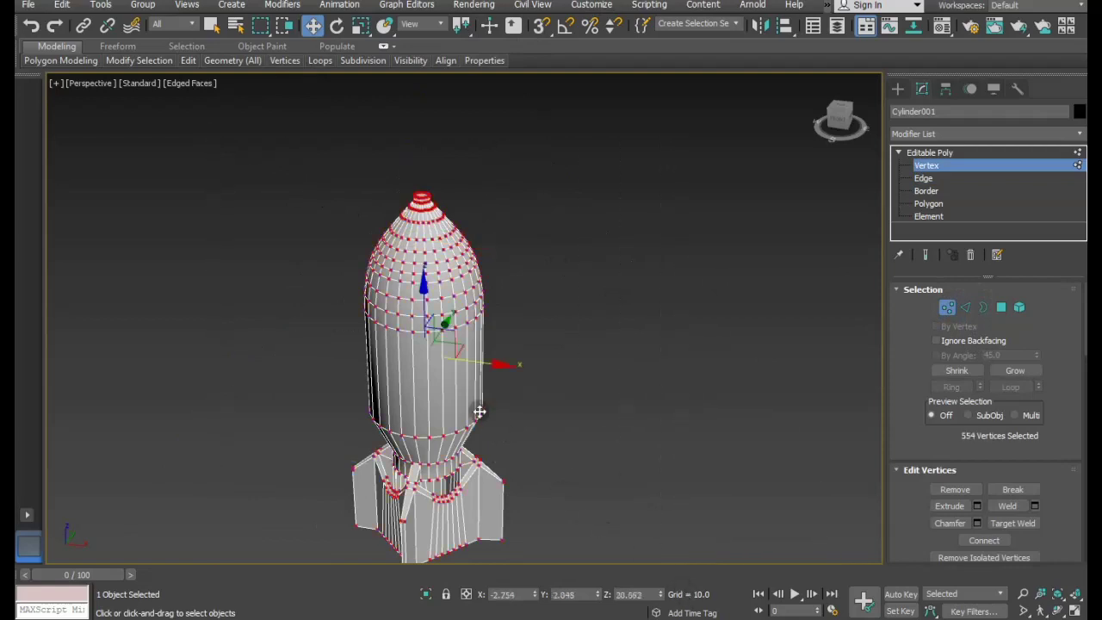
{"action": "scroll", "coordinate": [479, 412], "scroll_direction": "up", "scroll_amount": 3}
{"action": "scroll", "coordinate": [456, 397], "scroll_direction": "up", "scroll_amount": 3}
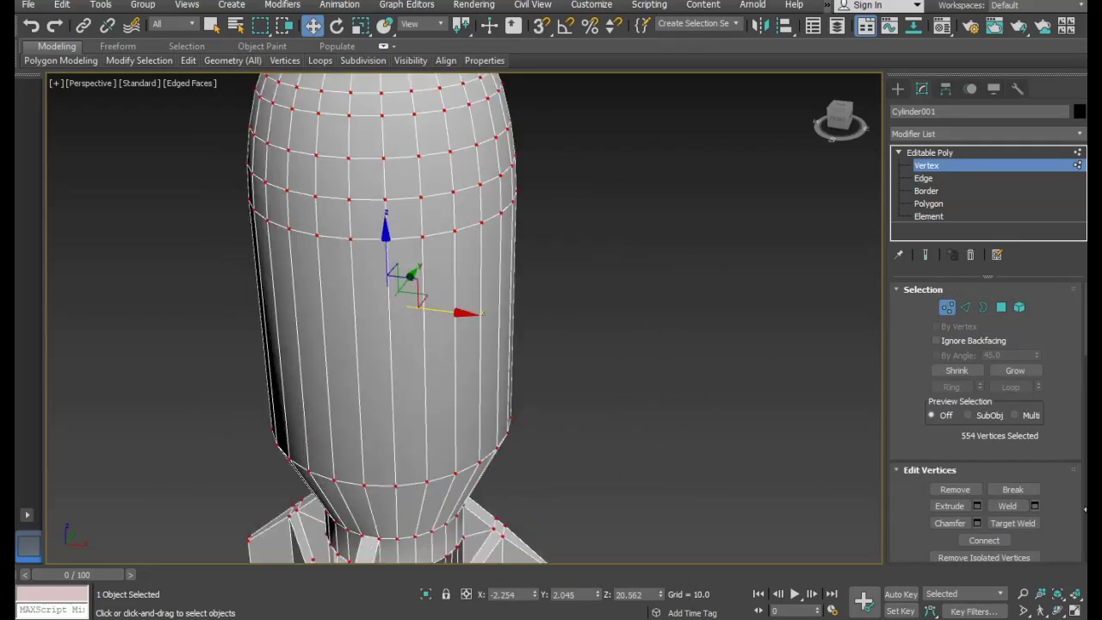
{"action": "left_click", "coordinate": [1035, 508]}
{"action": "left_click", "coordinate": [614, 325]}
From underneath, select the rocket's flat base cap polygon and preview a 1.0 inset.
{"action": "scroll", "coordinate": [468, 334], "scroll_direction": "down", "scroll_amount": 2}
{"action": "mouse_move", "coordinate": [554, 377]}
{"action": "middle_mouse_down", "text": "alt"}
{"action": "mouse_move", "coordinate": [571, 381]}
{"action": "mouse_move", "coordinate": [656, 302]}
{"action": "mouse_move", "coordinate": [634, 234]}
{"action": "mouse_move", "coordinate": [757, 259]}
{"action": "mouse_move", "coordinate": [787, 238]}
{"action": "mouse_move", "coordinate": [795, 215]}
{"action": "mouse_move", "coordinate": [671, 381]}
{"action": "middle_mouse_up", "text": "alt"}
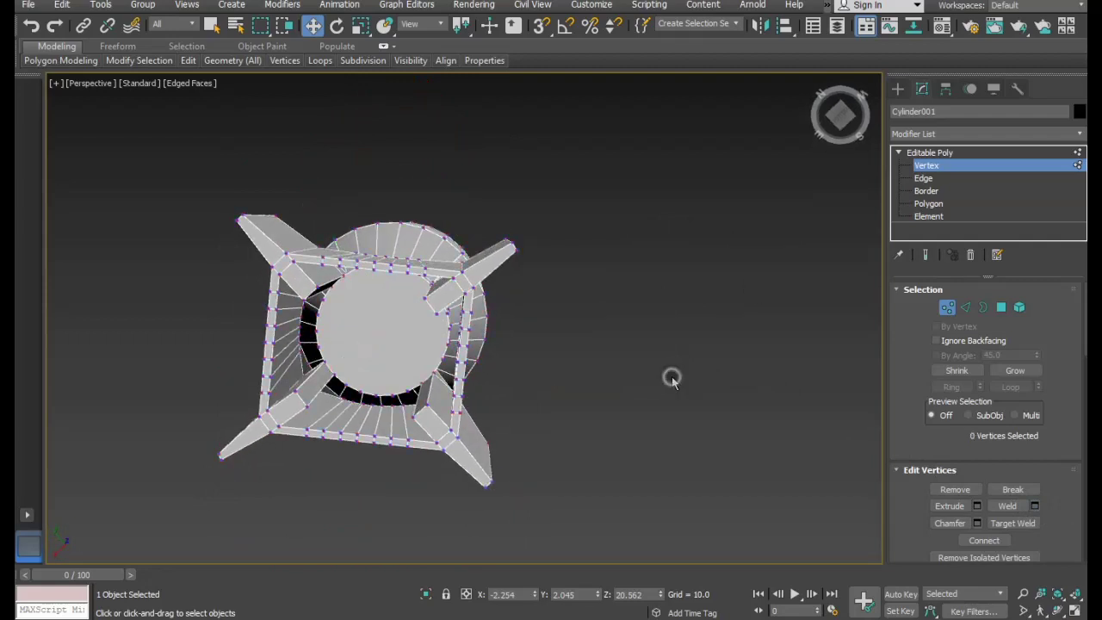
{"action": "key", "text": "4"}
{"action": "left_click", "coordinate": [378, 361]}
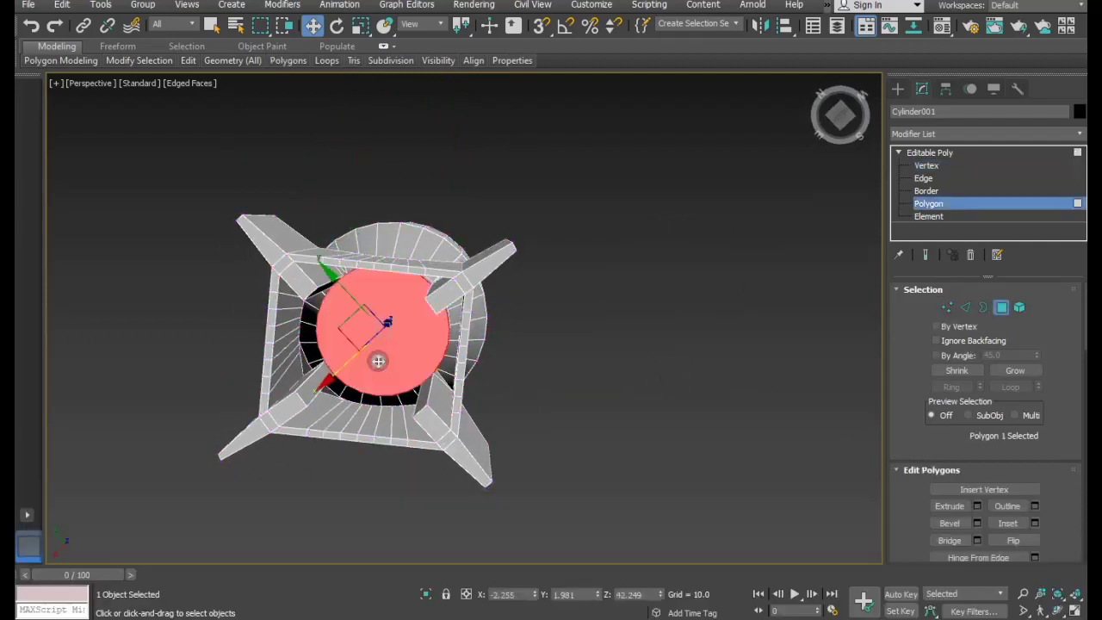
{"action": "left_click", "coordinate": [378, 361]}
{"action": "left_click", "coordinate": [1035, 524]}
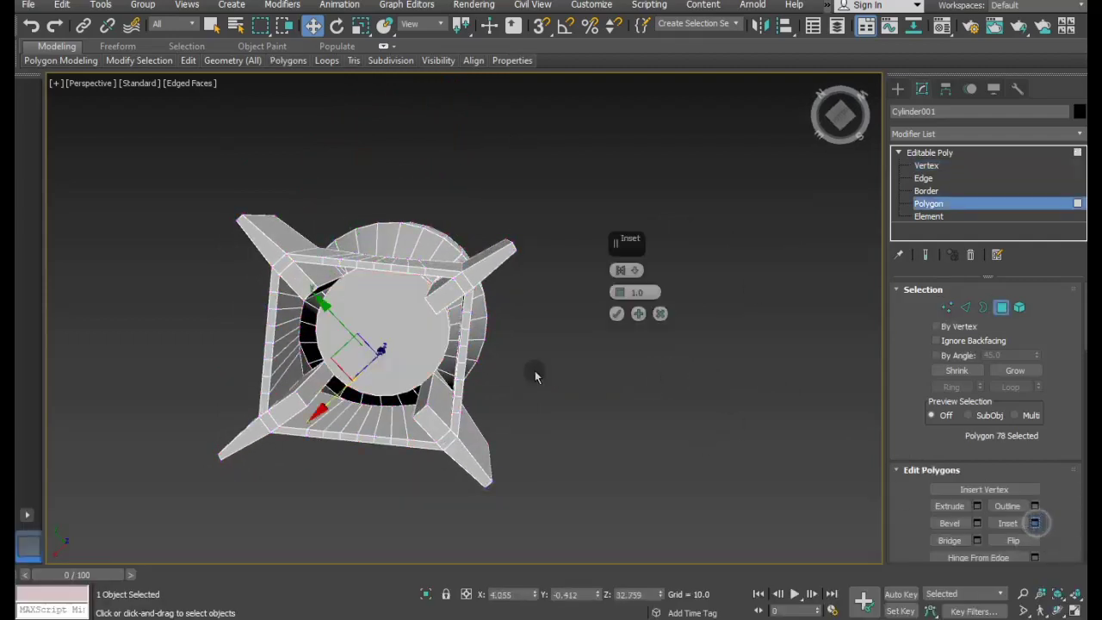
Select the hub cap polygon, try an inset and extrusion, then cancel and undo the trial.
{"action": "left_click", "coordinate": [661, 314]}
{"action": "left_click", "coordinate": [418, 334]}
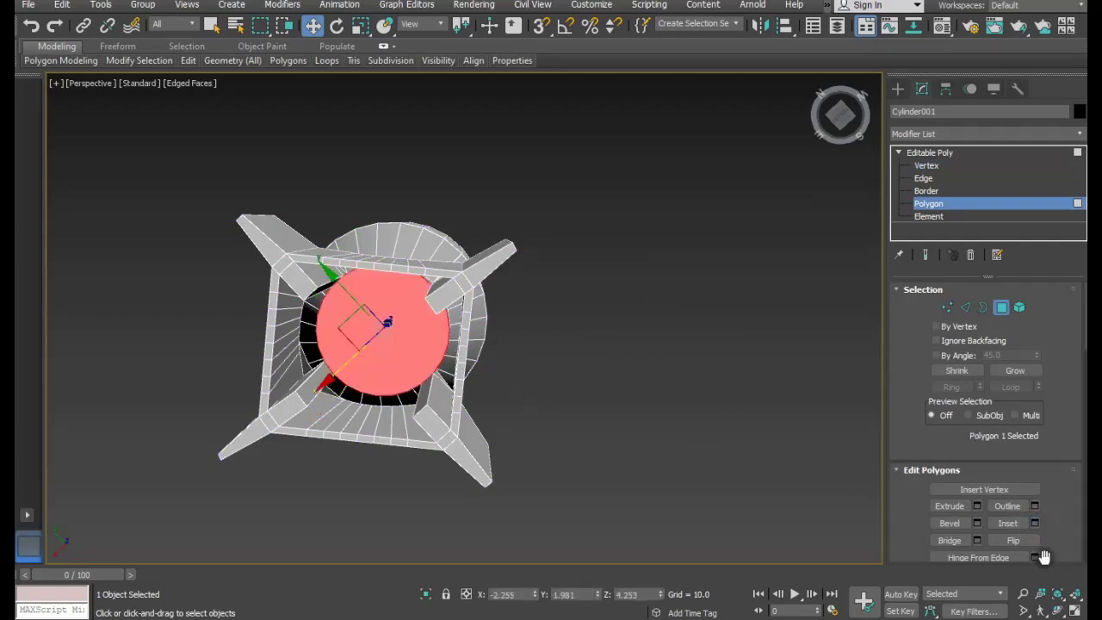
{"action": "left_click", "coordinate": [1036, 523]}
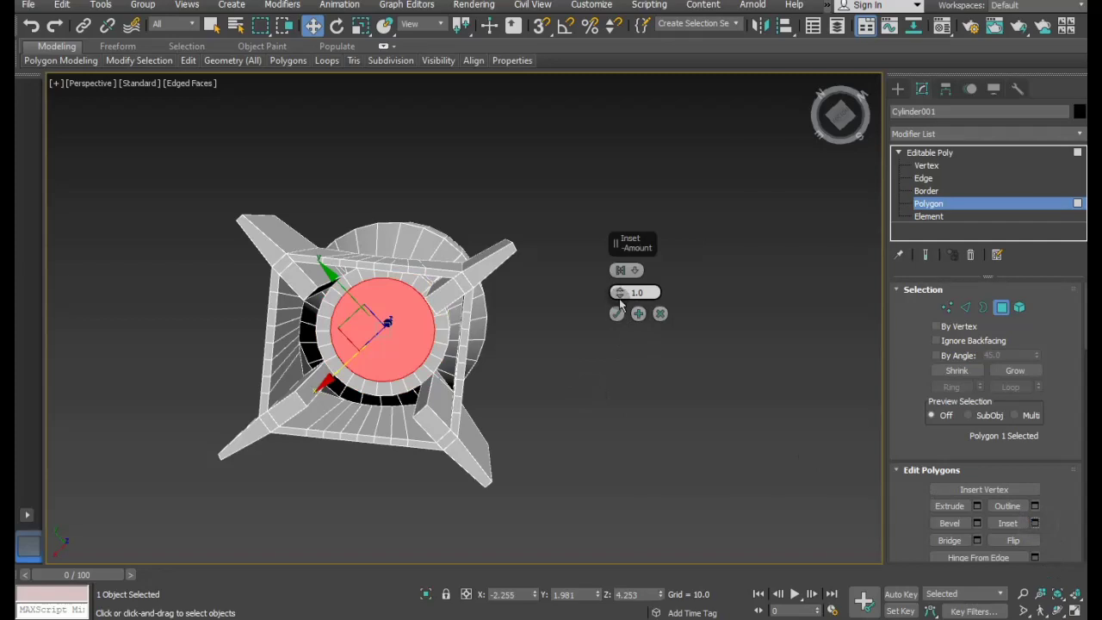
{"action": "left_click_drag", "start_coordinate": [618, 297], "coordinate": [620, 289]}
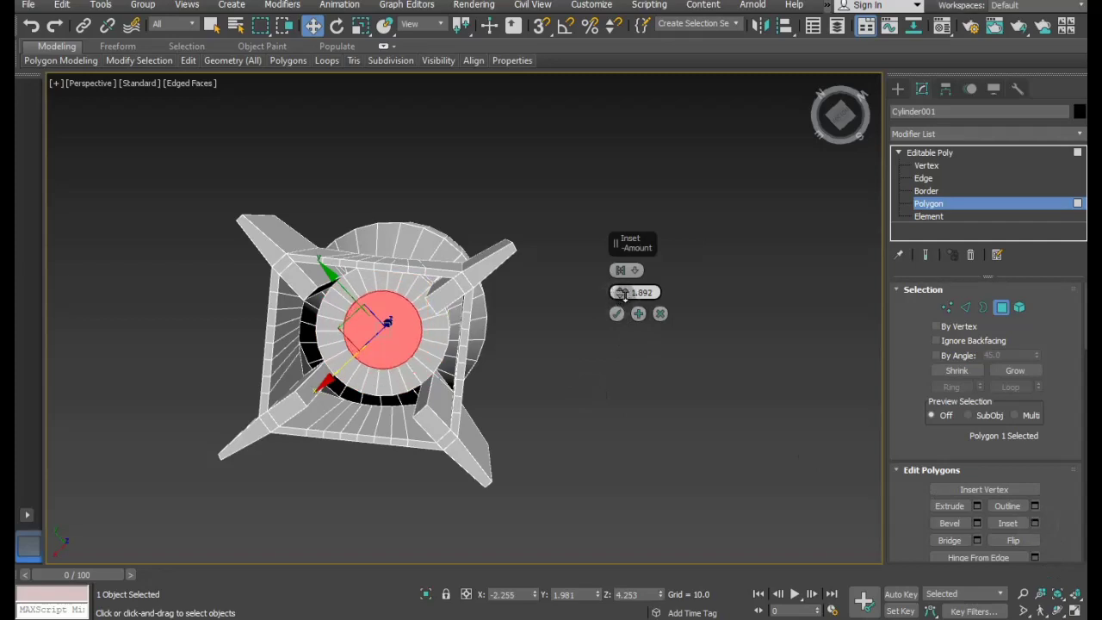
{"action": "left_click", "coordinate": [617, 314]}
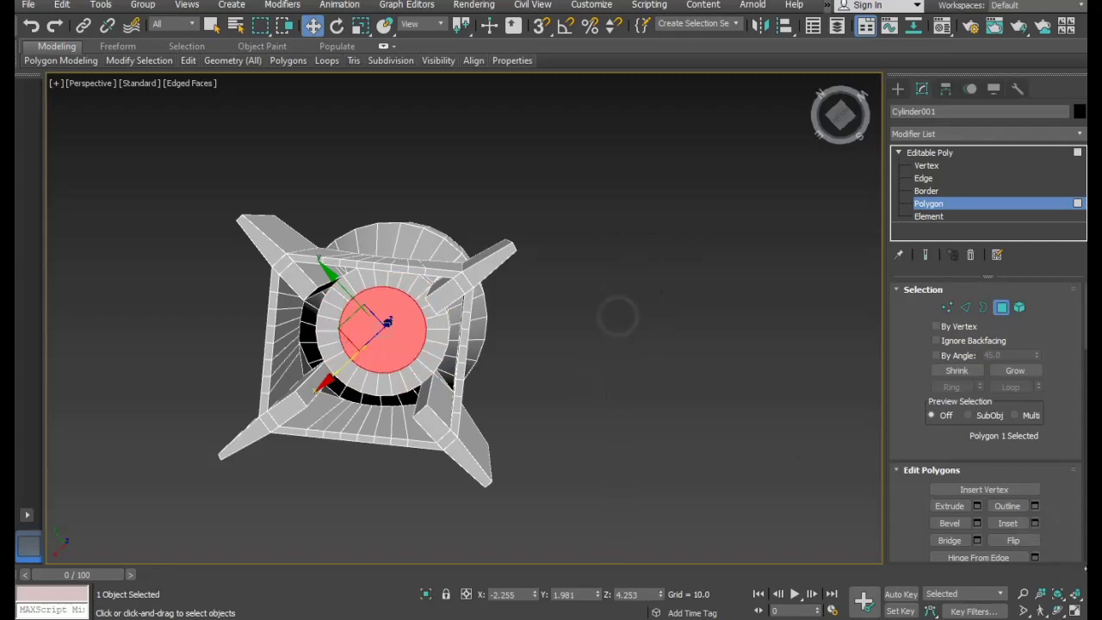
{"action": "left_click", "coordinate": [976, 506]}
{"action": "mouse_move", "coordinate": [456, 362]}
{"action": "middle_mouse_down", "text": "alt"}
{"action": "mouse_move", "coordinate": [547, 404]}
{"action": "mouse_move", "coordinate": [635, 482]}
{"action": "mouse_move", "coordinate": [608, 503]}
{"action": "middle_mouse_up", "text": "alt"}
{"action": "mouse_move", "coordinate": [379, 323]}
{"action": "middle_mouse_down", "text": "alt"}
{"action": "mouse_move", "coordinate": [484, 365]}
{"action": "mouse_move", "coordinate": [593, 302]}
{"action": "mouse_move", "coordinate": [622, 305]}
{"action": "mouse_move", "coordinate": [749, 369]}
{"action": "mouse_move", "coordinate": [757, 405]}
{"action": "middle_mouse_up", "text": "alt"}
{"action": "left_click", "coordinate": [660, 315]}
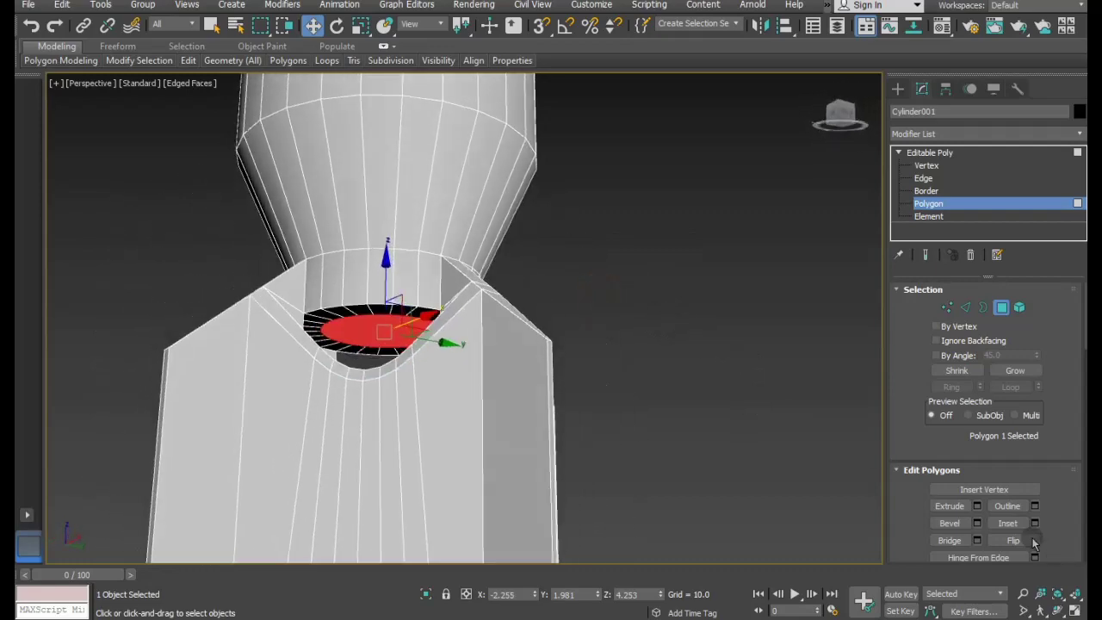
{"action": "left_click", "coordinate": [31, 26]}
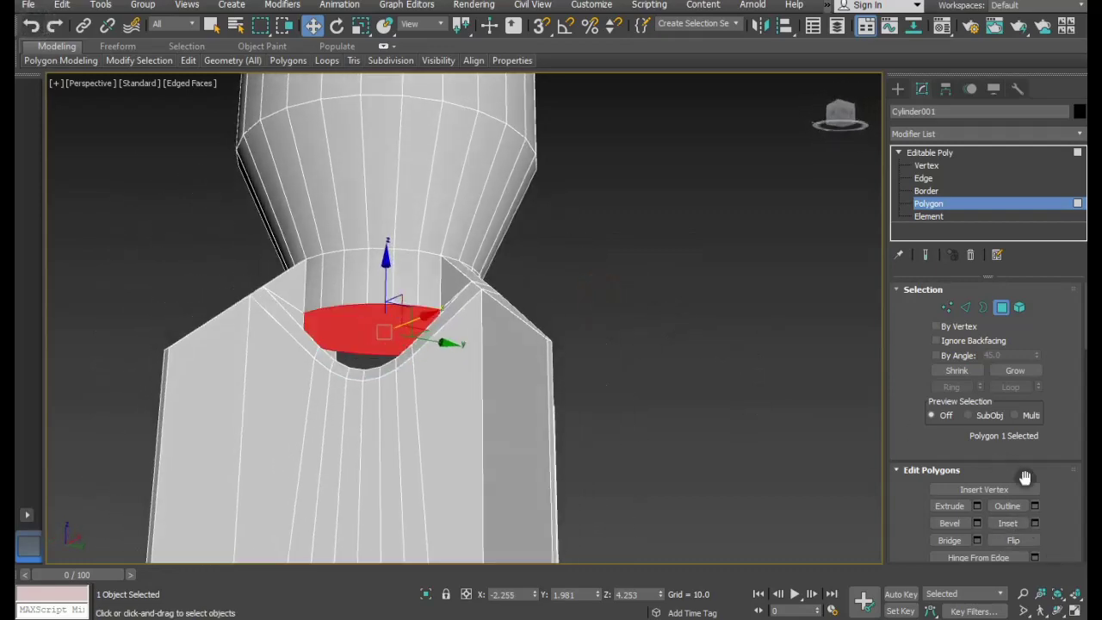
{"action": "mouse_move", "coordinate": [516, 267]}
{"action": "middle_mouse_down", "text": "alt"}
{"action": "mouse_move", "coordinate": [526, 254]}
{"action": "mouse_move", "coordinate": [570, 258]}
{"action": "middle_mouse_up", "text": "alt"}
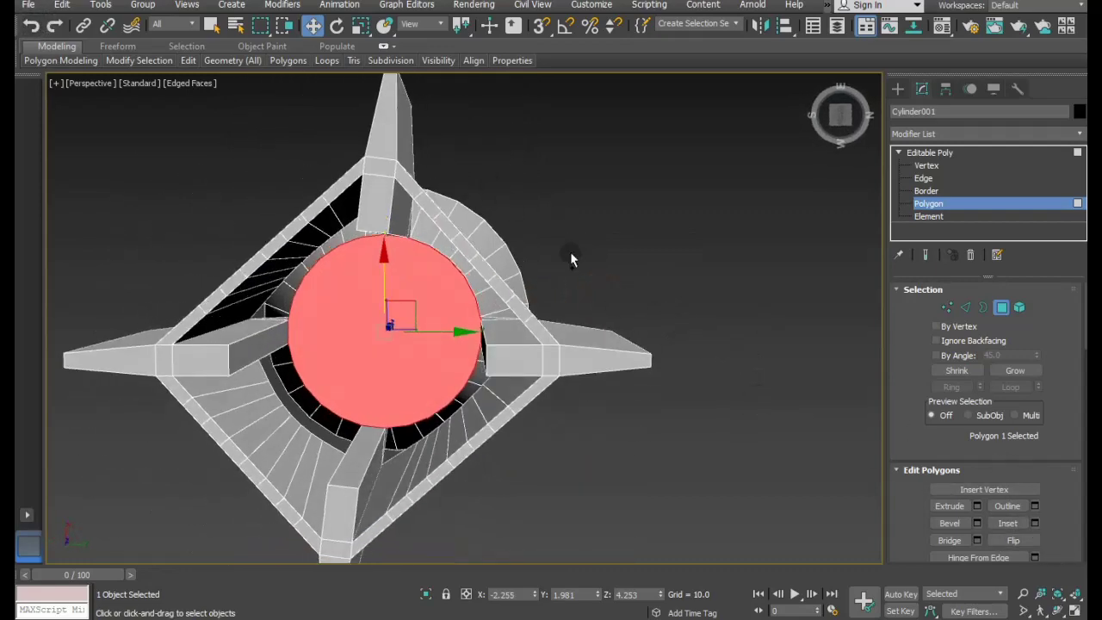
Inset the cap polygon by 2.636 and extrude it 1.225.
{"action": "left_click", "coordinate": [1033, 523]}
{"action": "left_click_drag", "start_coordinate": [619, 294], "coordinate": [621, 284]}
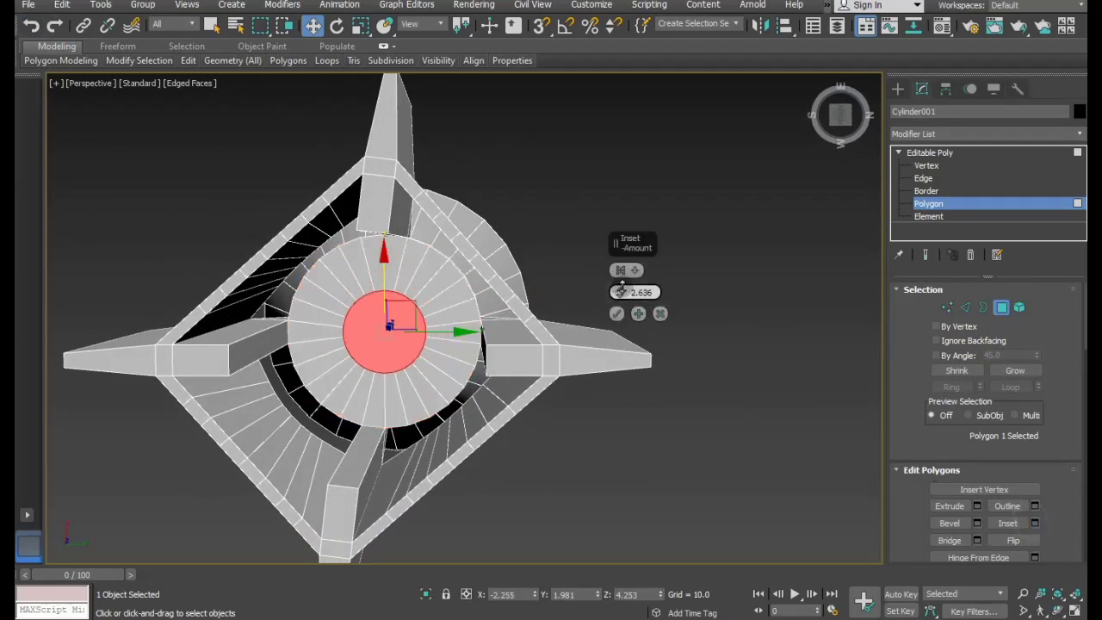
{"action": "left_click", "coordinate": [617, 313]}
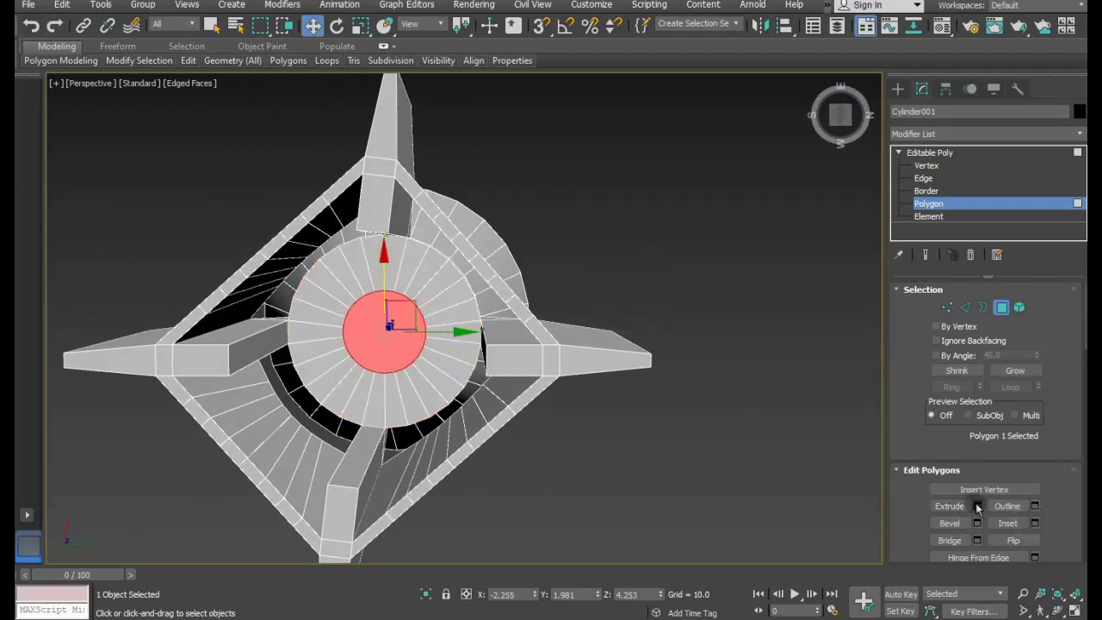
{"action": "left_click", "coordinate": [977, 506]}
{"action": "middle_click_drag", "start_coordinate": [560, 363], "coordinate": [628, 499], "text": "alt"}
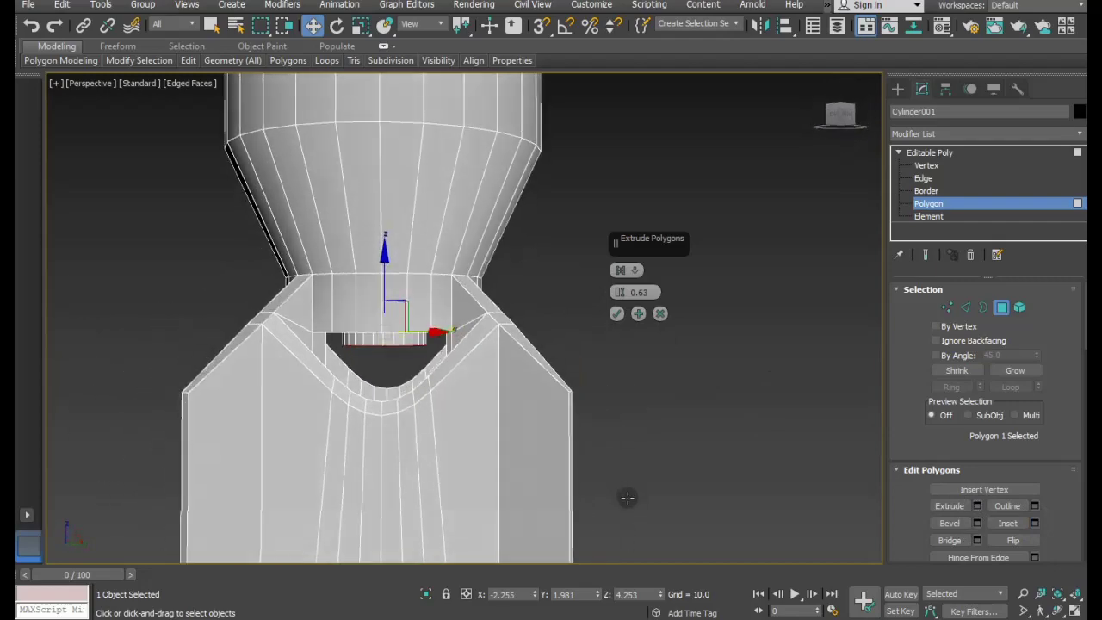
{"action": "left_click_drag", "start_coordinate": [618, 298], "coordinate": [617, 292]}
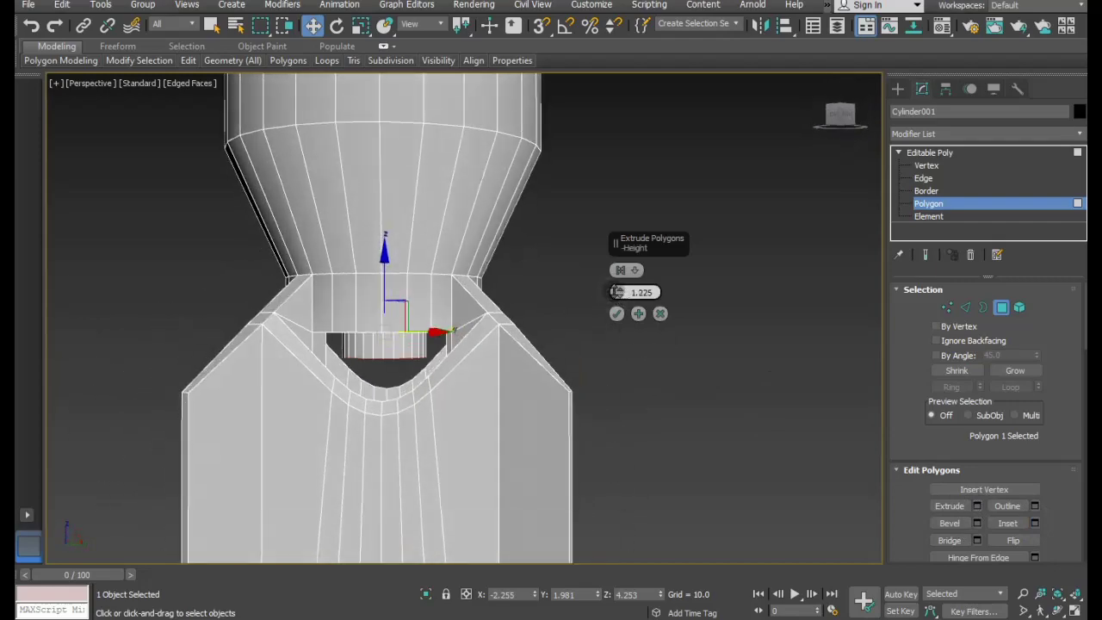
{"action": "left_click", "coordinate": [619, 313]}
Inset the extruded cap again by 1.446.
{"action": "middle_click_drag", "start_coordinate": [642, 327], "coordinate": [608, 229], "text": "alt"}
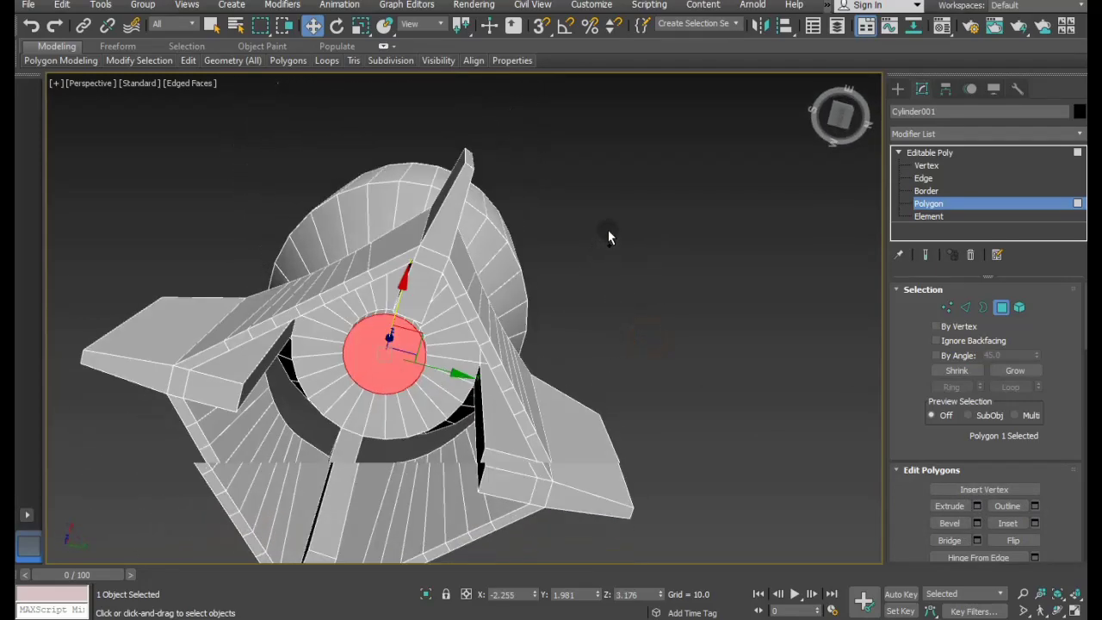
{"action": "left_click", "coordinate": [1035, 523]}
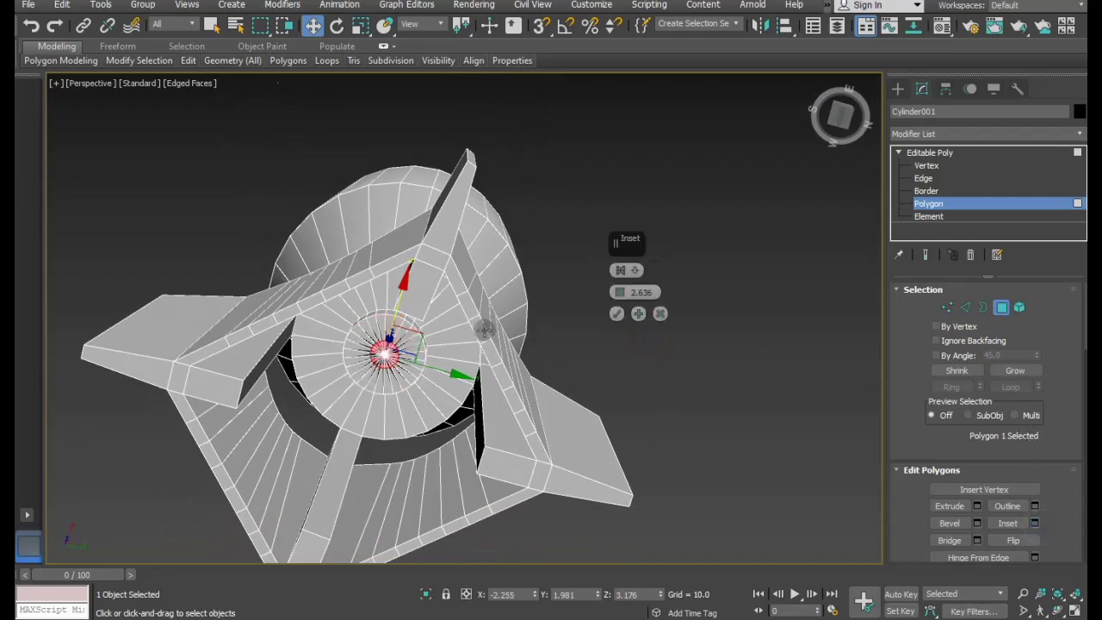
{"action": "scroll", "coordinate": [405, 352], "scroll_direction": "up", "scroll_amount": 3}
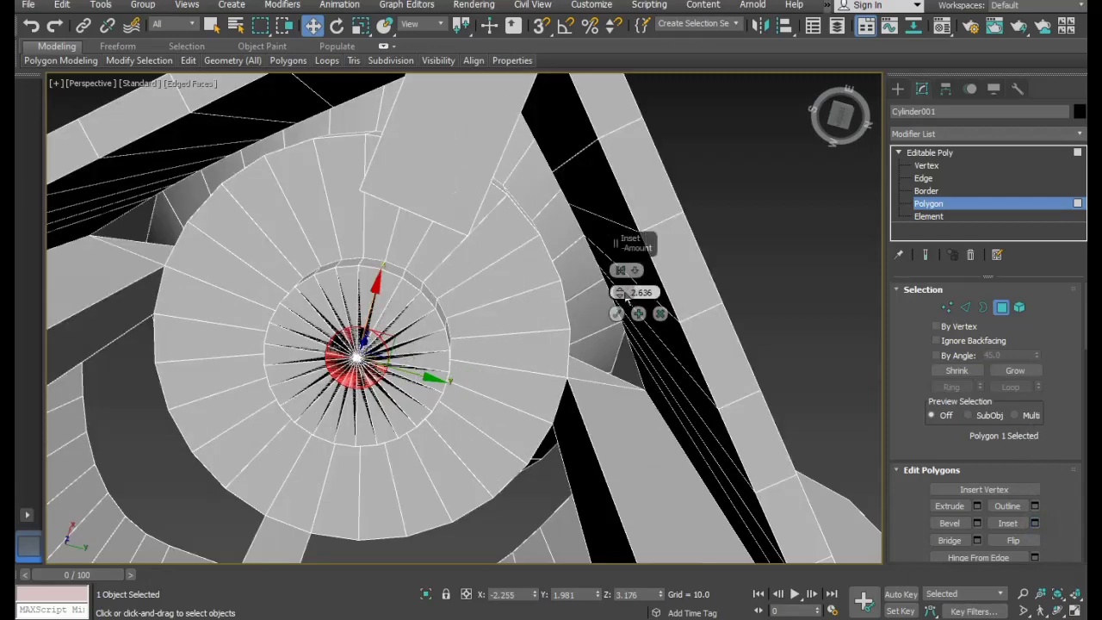
{"action": "left_click_drag", "start_coordinate": [624, 294], "coordinate": [623, 296]}
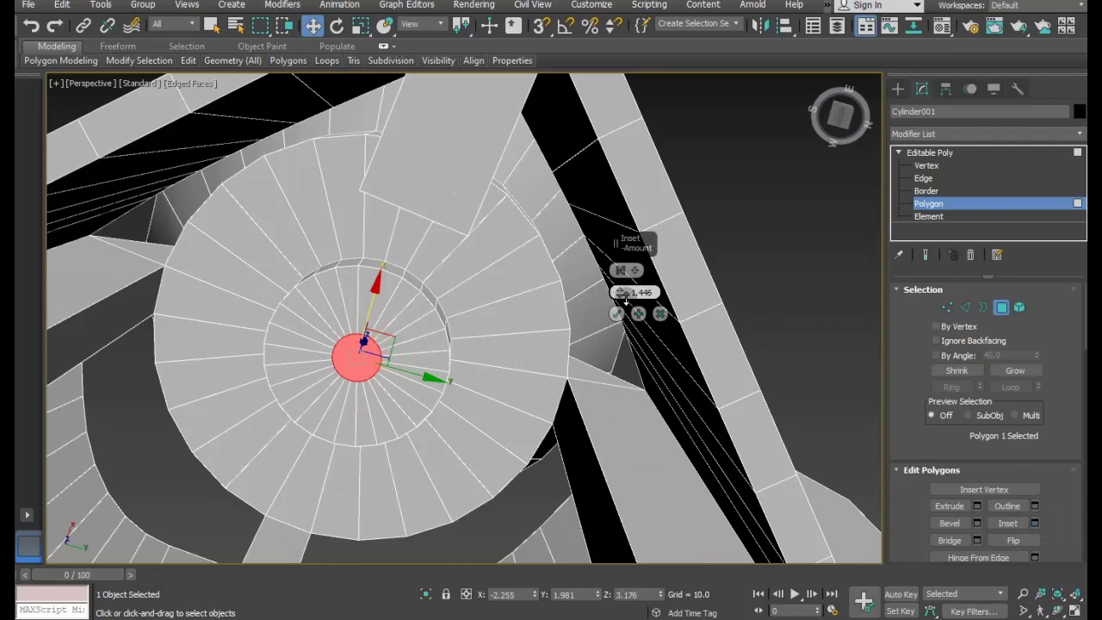
{"action": "left_click", "coordinate": [617, 314]}
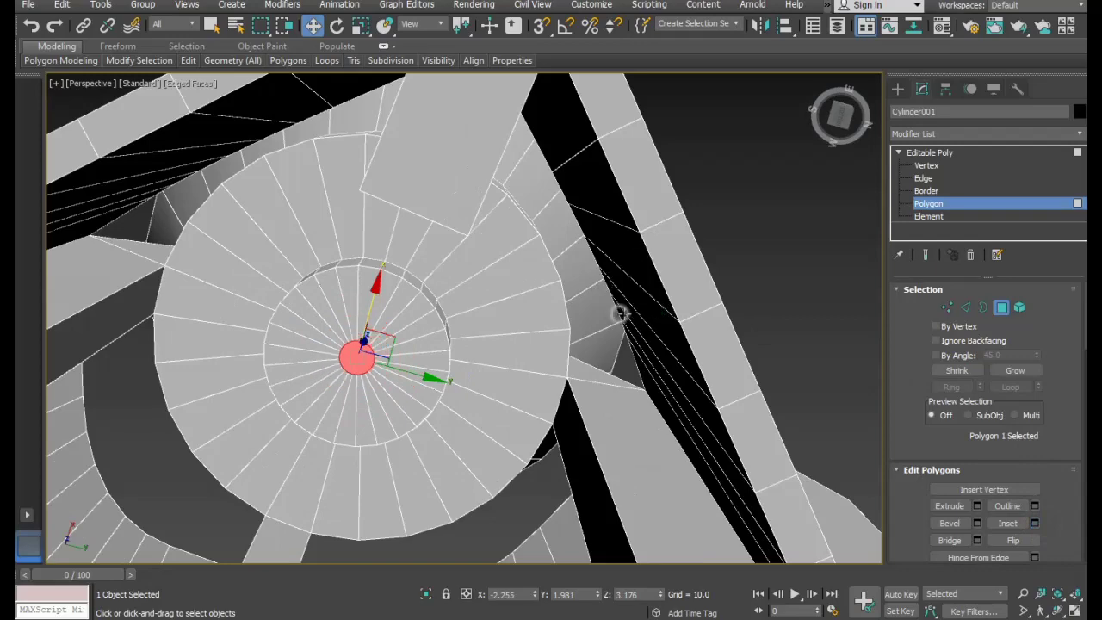
Extrude the inner cap 1.076 and pull it down into a thin rod.
{"action": "left_click", "coordinate": [977, 506]}
{"action": "mouse_move", "coordinate": [403, 354]}
{"action": "middle_mouse_down", "text": "alt"}
{"action": "mouse_move", "coordinate": [450, 445]}
{"action": "mouse_move", "coordinate": [453, 485]}
{"action": "mouse_move", "coordinate": [438, 480]}
{"action": "middle_mouse_up", "text": "alt"}
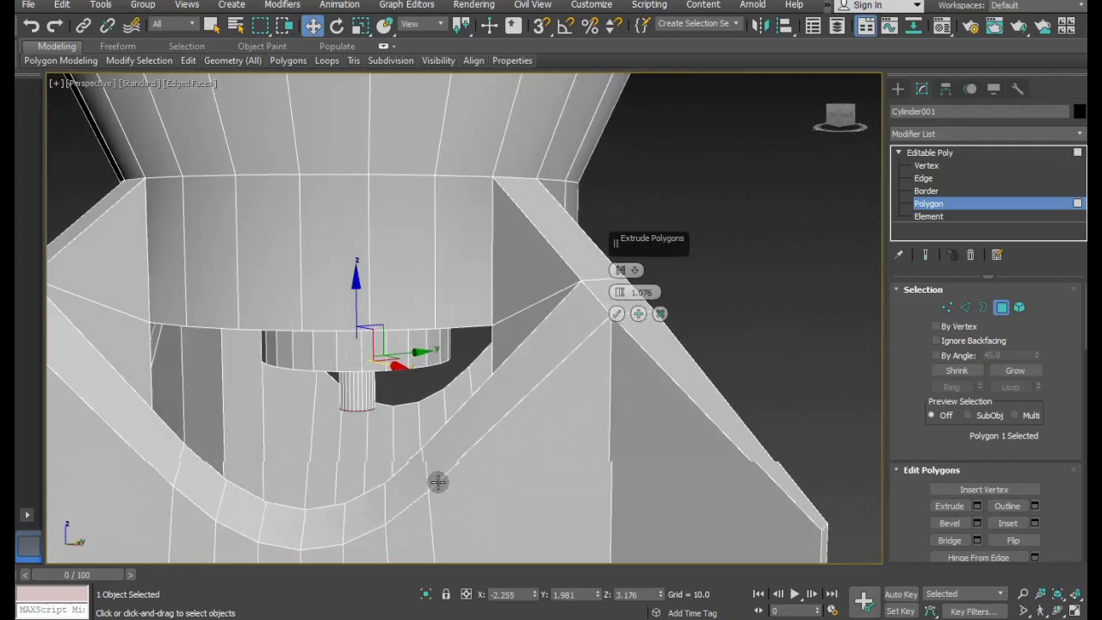
{"action": "left_click", "coordinate": [617, 314]}
{"action": "left_click_drag", "start_coordinate": [360, 358], "coordinate": [366, 411]}
{"action": "mouse_move", "coordinate": [373, 327]}
{"action": "middle_mouse_down", "text": "alt"}
{"action": "mouse_move", "coordinate": [490, 342]}
{"action": "mouse_move", "coordinate": [576, 209]}
{"action": "mouse_move", "coordinate": [647, 358]}
{"action": "mouse_move", "coordinate": [629, 330]}
{"action": "middle_mouse_up", "text": "alt"}
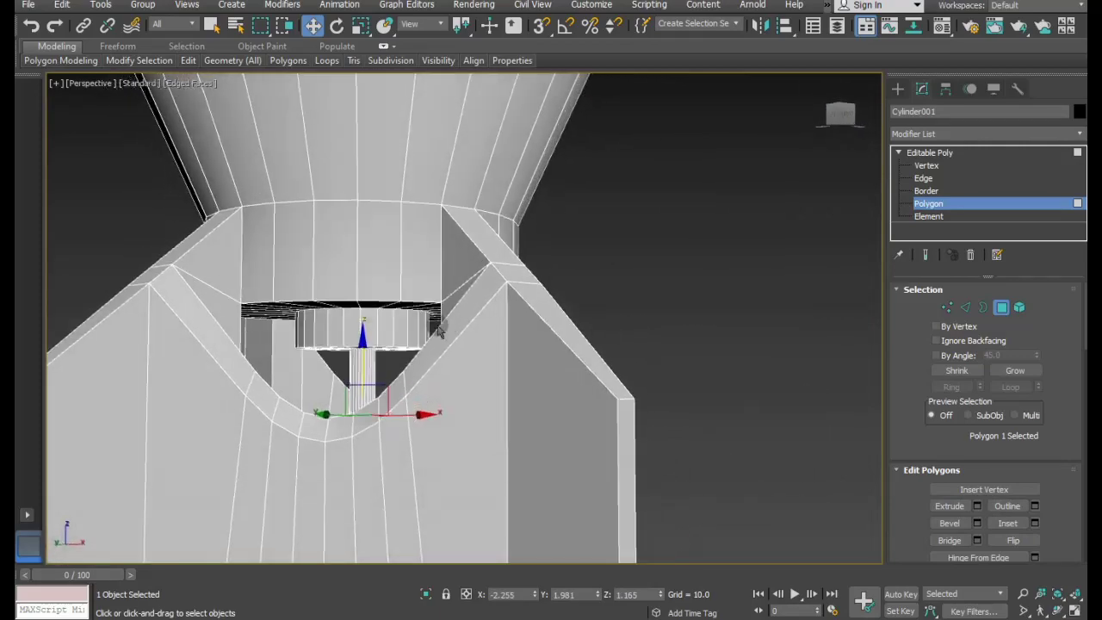
{"action": "mouse_move", "coordinate": [365, 353]}
{"action": "middle_mouse_down", "text": "alt"}
{"action": "mouse_move", "coordinate": [455, 319]}
{"action": "mouse_move", "coordinate": [482, 284]}
{"action": "middle_mouse_up", "text": "alt"}
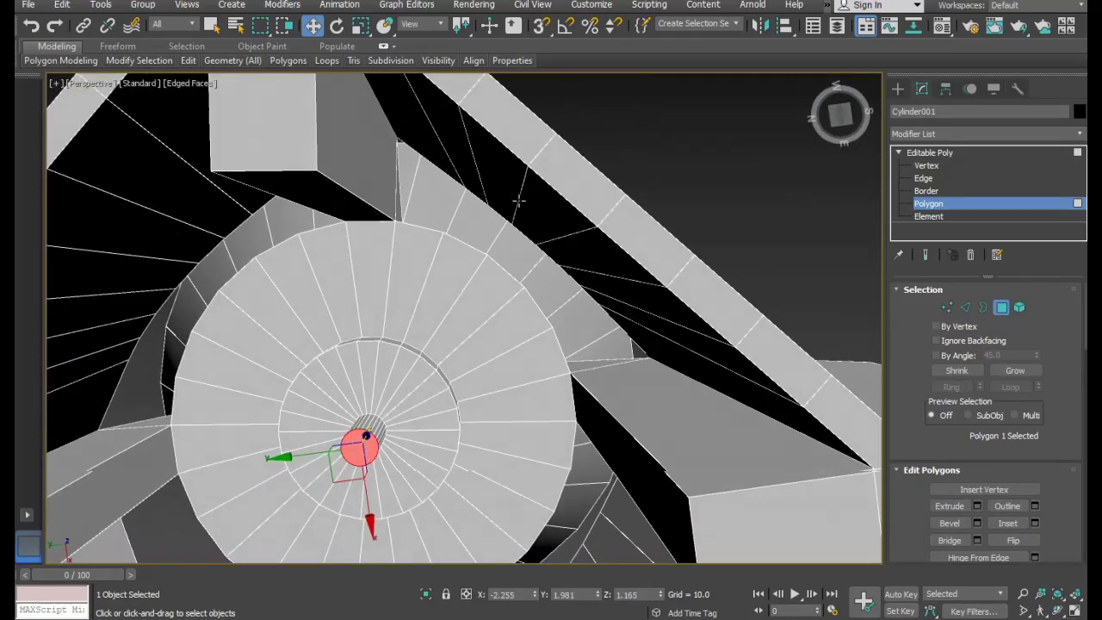
Grow the cap selection to the surrounding disc and raise it slightly.
{"action": "left_click", "coordinate": [436, 393], "text": "shift"}
{"action": "middle_click_drag", "start_coordinate": [468, 354], "coordinate": [487, 430], "text": "alt"}
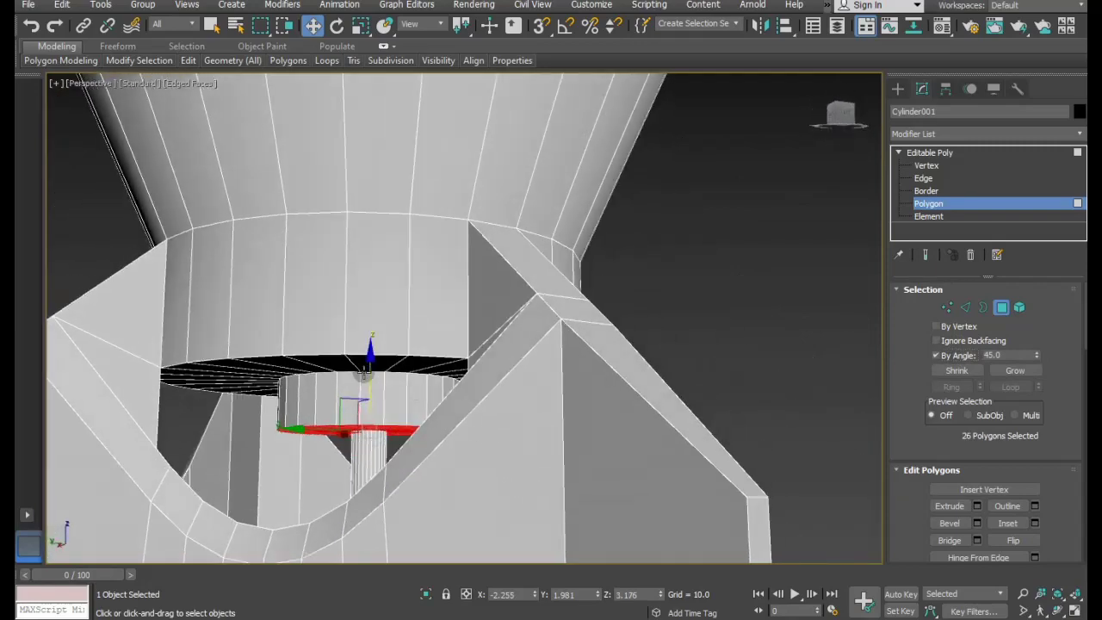
{"action": "left_click_drag", "start_coordinate": [367, 372], "coordinate": [365, 363]}
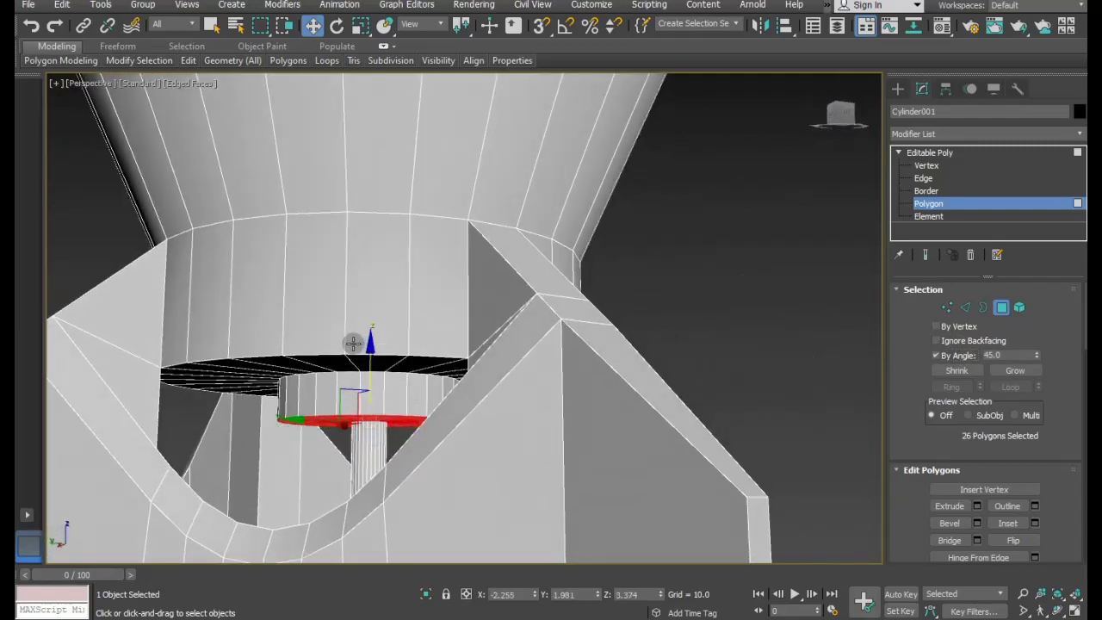
{"action": "scroll", "coordinate": [353, 344], "scroll_direction": "down", "scroll_amount": 2}
{"action": "middle_click_drag", "start_coordinate": [444, 381], "coordinate": [519, 285], "text": "alt"}
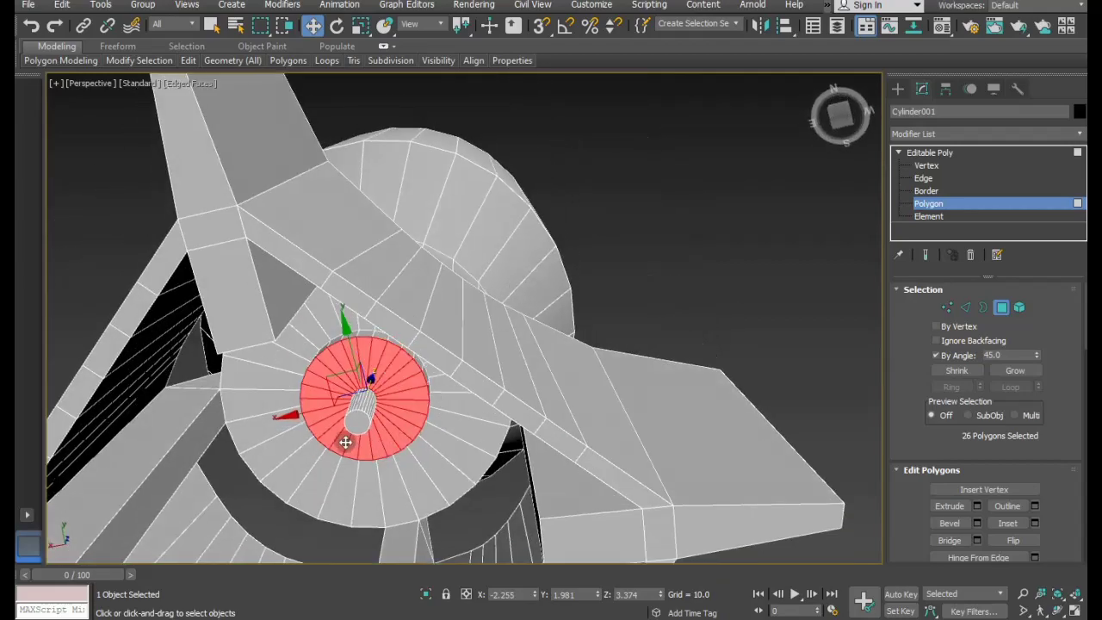
{"action": "left_click", "coordinate": [348, 426]}
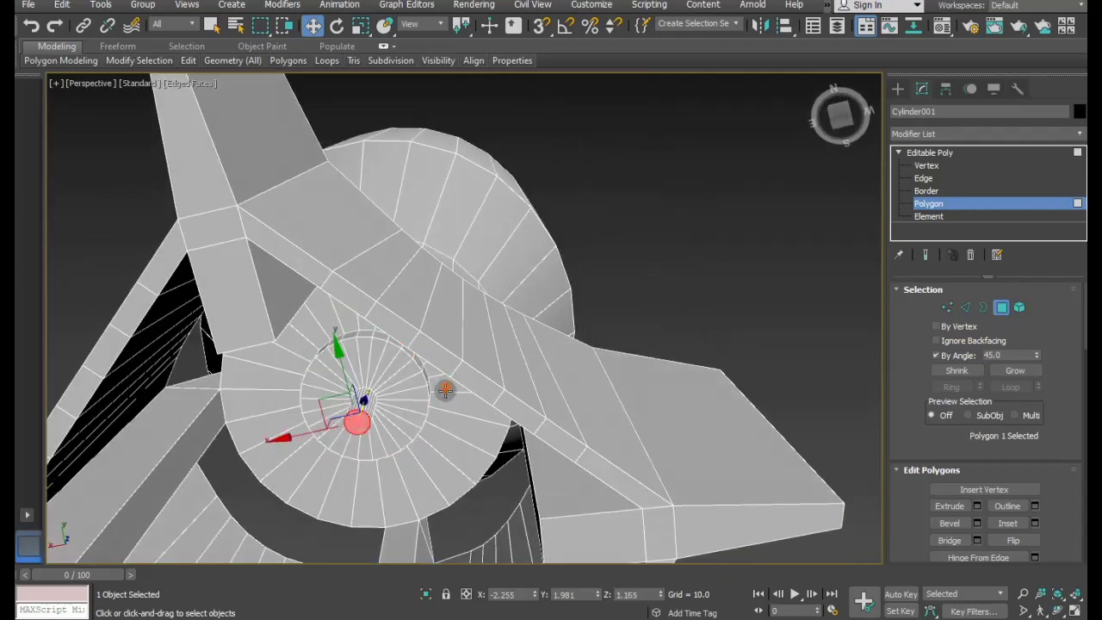
{"action": "mouse_move", "coordinate": [445, 389]}
{"action": "middle_mouse_down", "text": "alt"}
{"action": "mouse_move", "coordinate": [401, 511]}
{"action": "mouse_move", "coordinate": [355, 367]}
{"action": "middle_mouse_up", "text": "alt"}
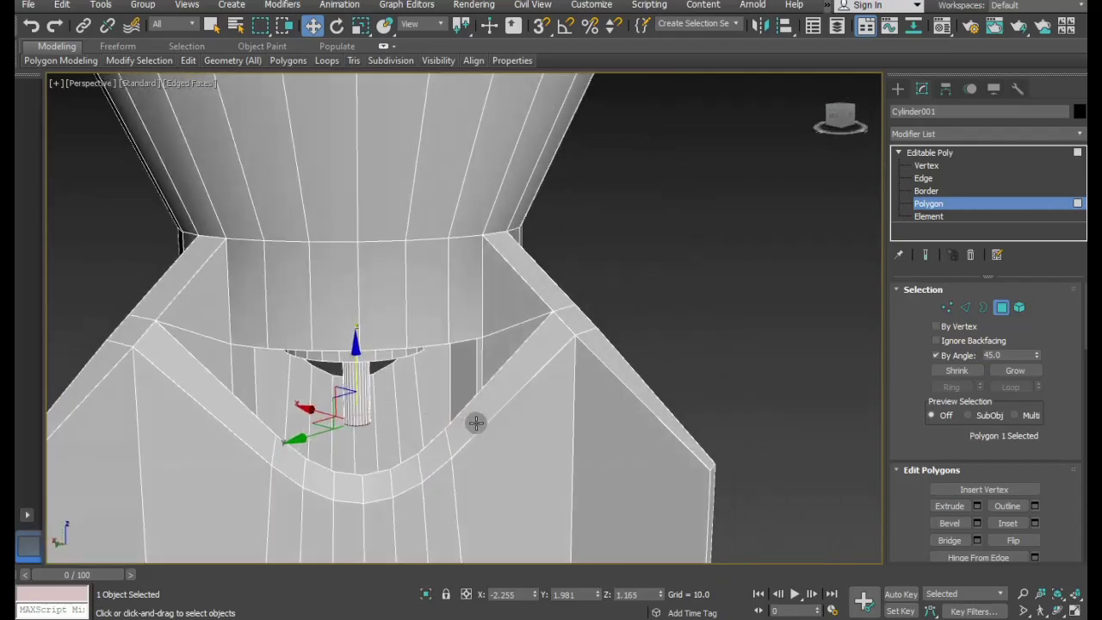
{"action": "mouse_move", "coordinate": [476, 422]}
{"action": "middle_mouse_down", "text": "alt"}
{"action": "mouse_move", "coordinate": [438, 433]}
{"action": "mouse_move", "coordinate": [435, 287]}
{"action": "mouse_move", "coordinate": [483, 297]}
{"action": "mouse_move", "coordinate": [489, 401]}
{"action": "mouse_move", "coordinate": [475, 418]}
{"action": "middle_mouse_up", "text": "alt"}
{"action": "scroll", "coordinate": [356, 419], "scroll_direction": "up", "scroll_amount": 5}
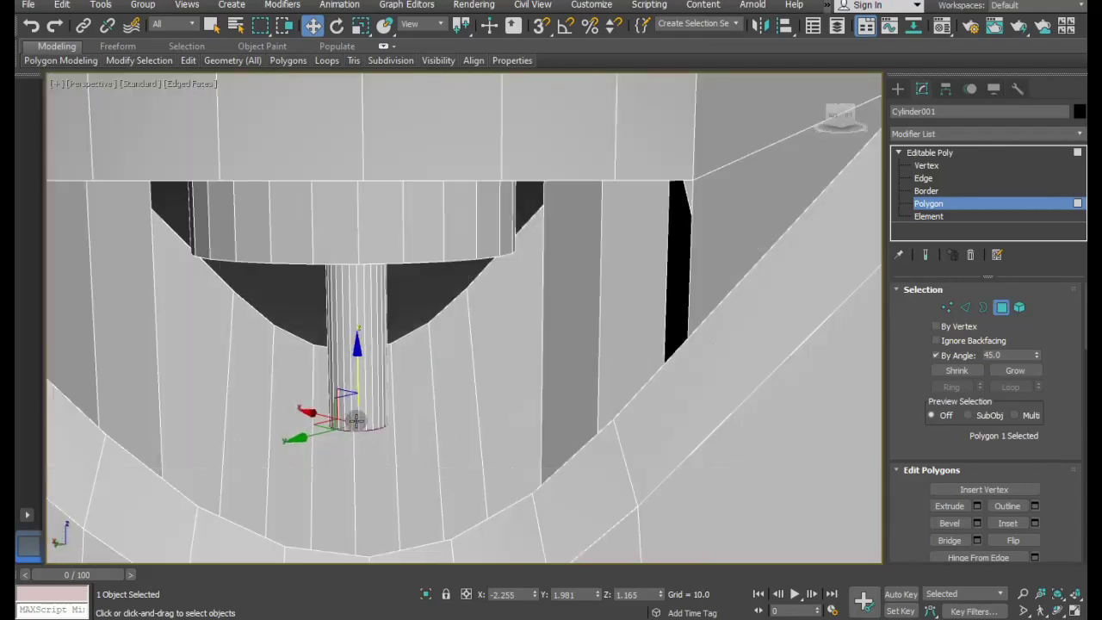
{"action": "scroll", "coordinate": [355, 419], "scroll_direction": "up", "scroll_amount": 3}
{"action": "scroll", "coordinate": [354, 420], "scroll_direction": "up", "scroll_amount": 2}
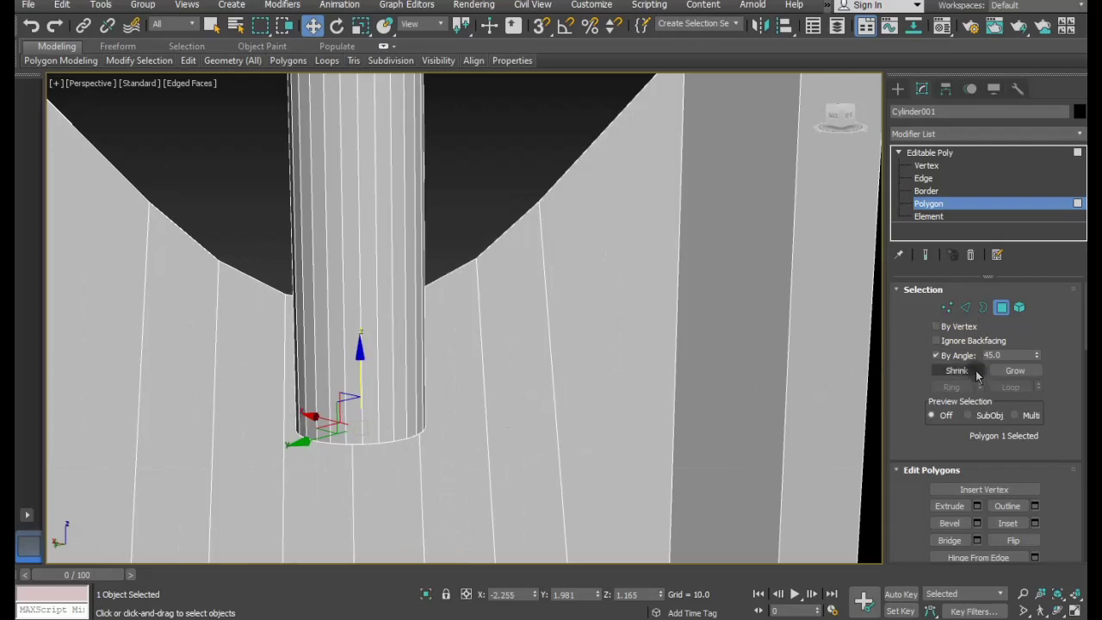
Turn off select-by-angle and pick faces on the thin cylinder with Move active.
{"action": "left_click", "coordinate": [936, 355]}
{"action": "left_click", "coordinate": [351, 439]}
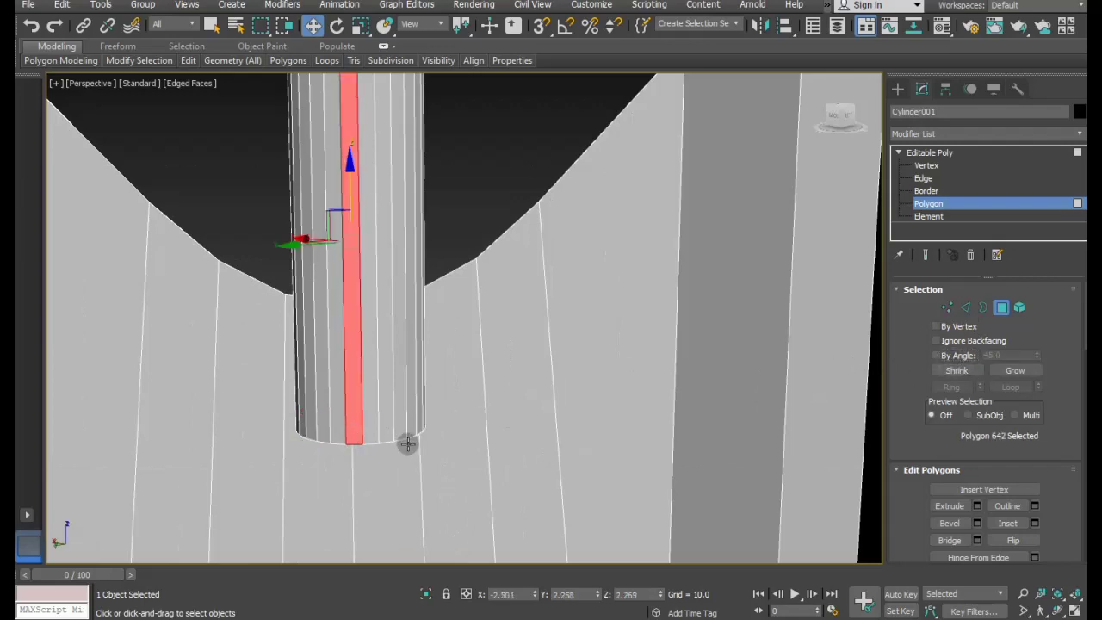
{"action": "mouse_move", "coordinate": [188, 61]}
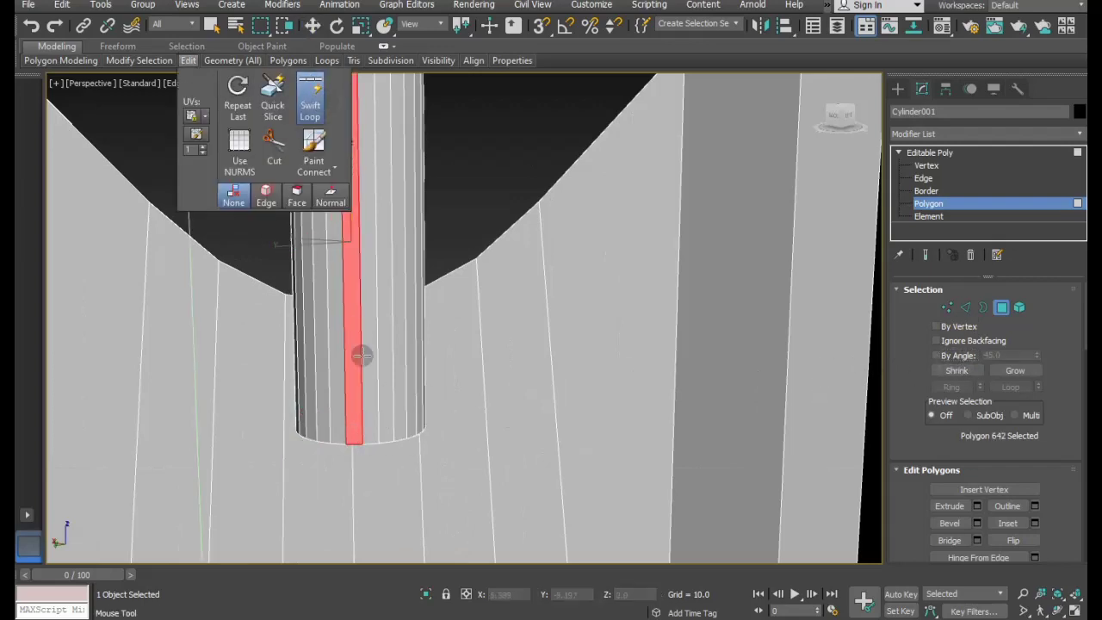
{"action": "mouse_move", "coordinate": [357, 393]}
{"action": "middle_mouse_down", "text": "alt"}
{"action": "mouse_move", "coordinate": [405, 405]}
{"action": "mouse_move", "coordinate": [392, 397]}
{"action": "middle_mouse_up", "text": "alt"}
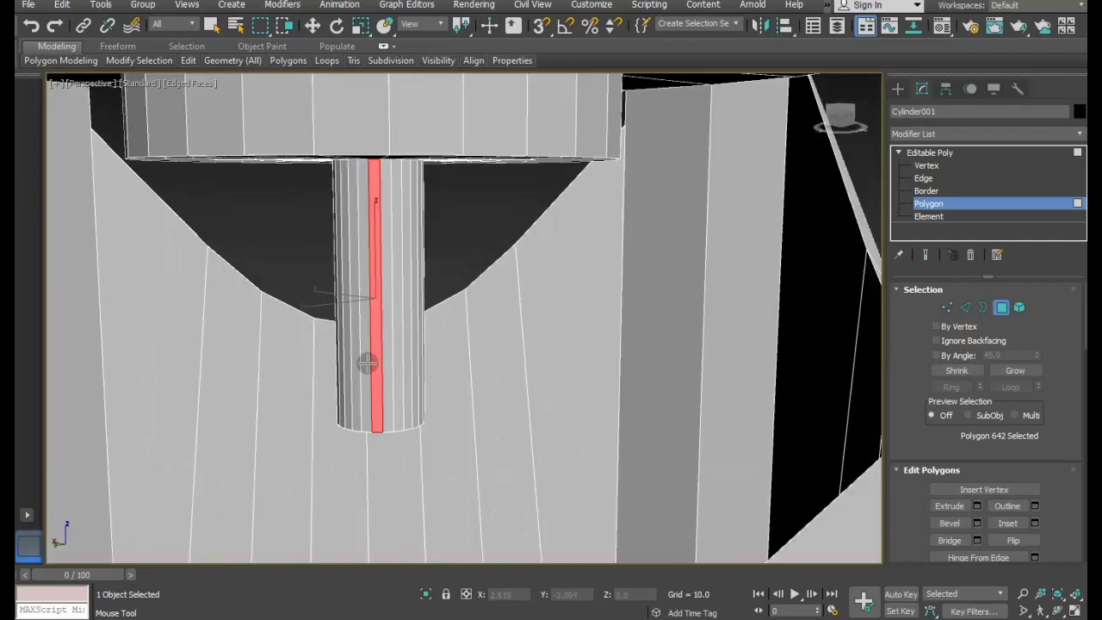
{"action": "scroll", "coordinate": [378, 293], "scroll_direction": "down", "scroll_amount": 4}
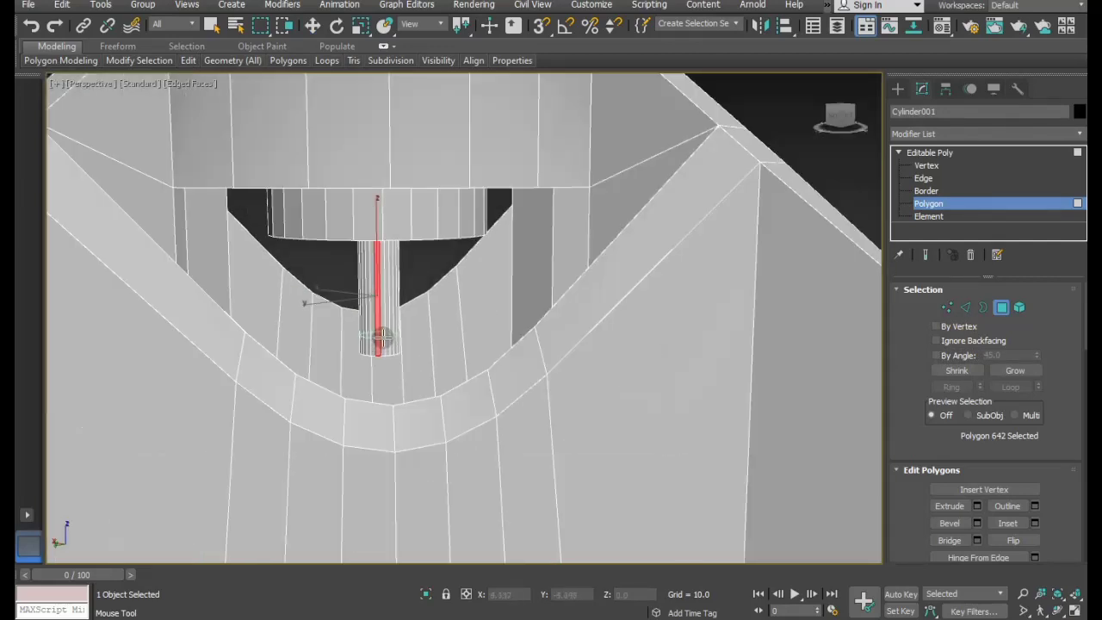
{"action": "left_click", "coordinate": [381, 338]}
{"action": "key", "text": "w"}
{"action": "scroll", "coordinate": [381, 342], "scroll_direction": "up", "scroll_amount": 2}
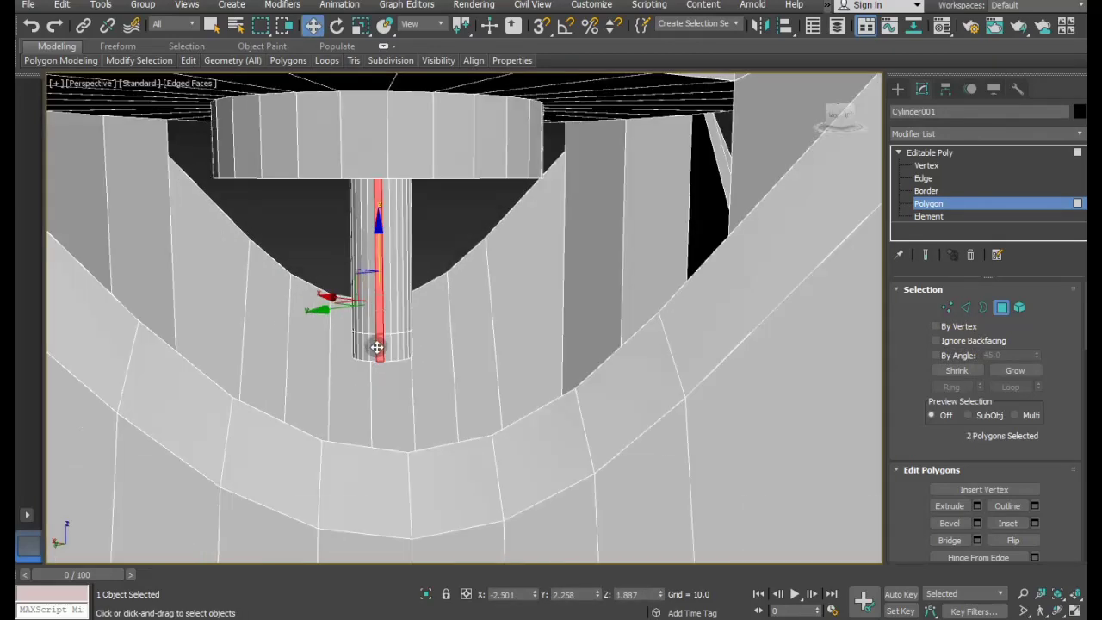
{"action": "mouse_move", "coordinate": [430, 371]}
{"action": "middle_mouse_down", "text": "alt"}
{"action": "mouse_move", "coordinate": [275, 234]}
{"action": "mouse_move", "coordinate": [202, 253]}
{"action": "mouse_move", "coordinate": [377, 301]}
{"action": "middle_mouse_up", "text": "alt"}
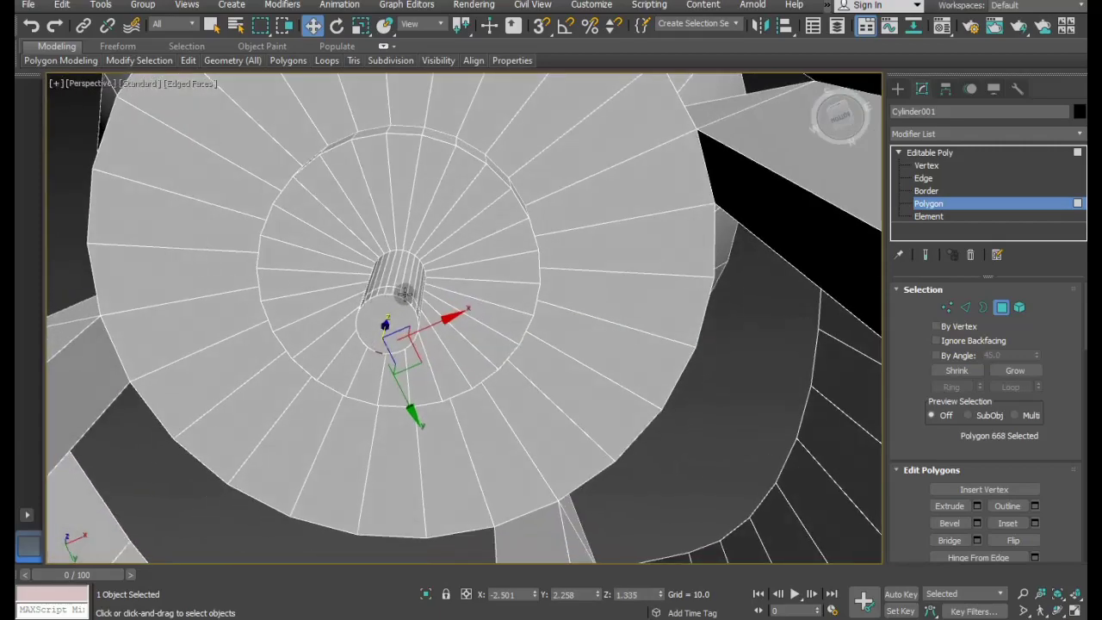
{"action": "left_click", "coordinate": [404, 293], "text": "ctrl"}
{"action": "mouse_move", "coordinate": [437, 347]}
{"action": "middle_mouse_down", "text": "alt"}
{"action": "mouse_move", "coordinate": [369, 336]}
{"action": "mouse_move", "coordinate": [327, 347]}
{"action": "middle_mouse_up", "text": "alt"}
{"action": "scroll", "coordinate": [393, 301], "scroll_direction": "up", "scroll_amount": 2}
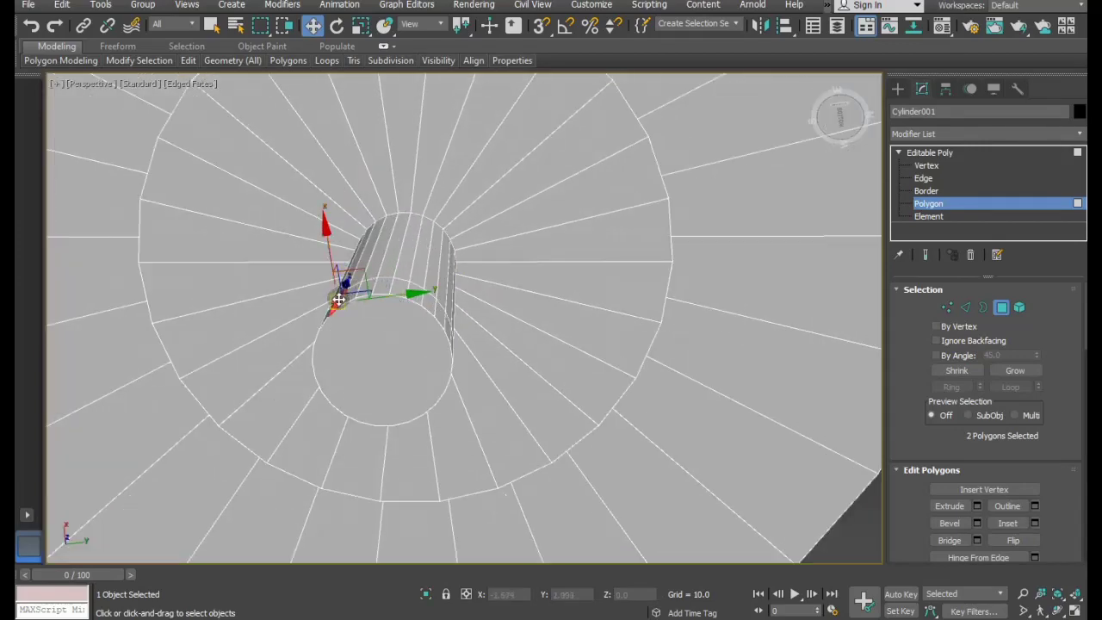
Select 13 alternating faces around the thin cylinder's base.
{"action": "left_click", "coordinate": [371, 297]}
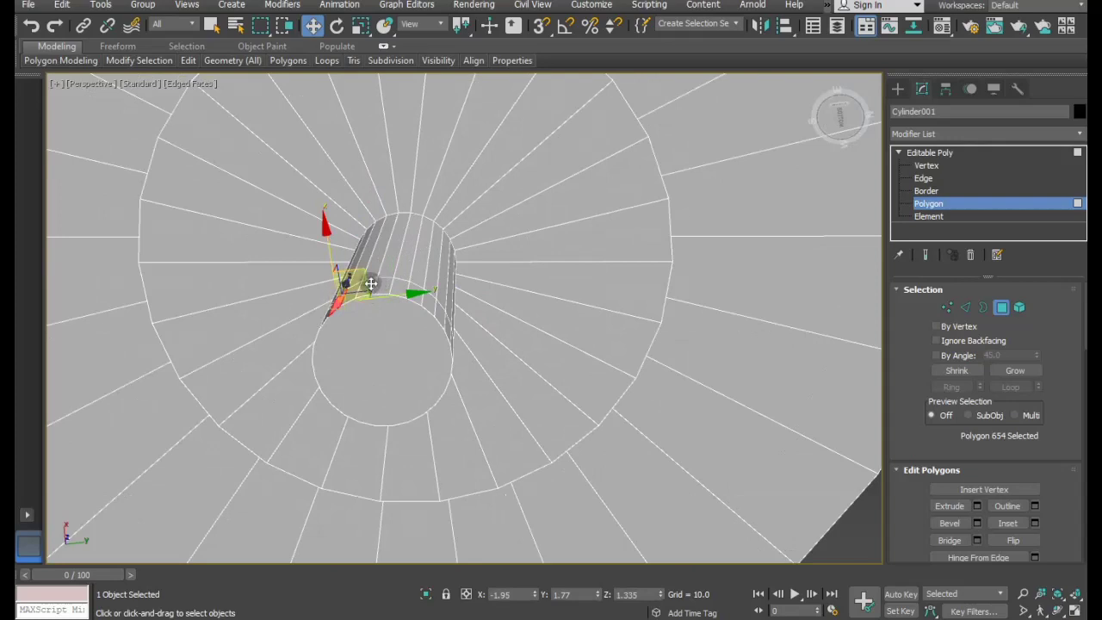
{"action": "left_click", "coordinate": [365, 282], "text": "ctrl"}
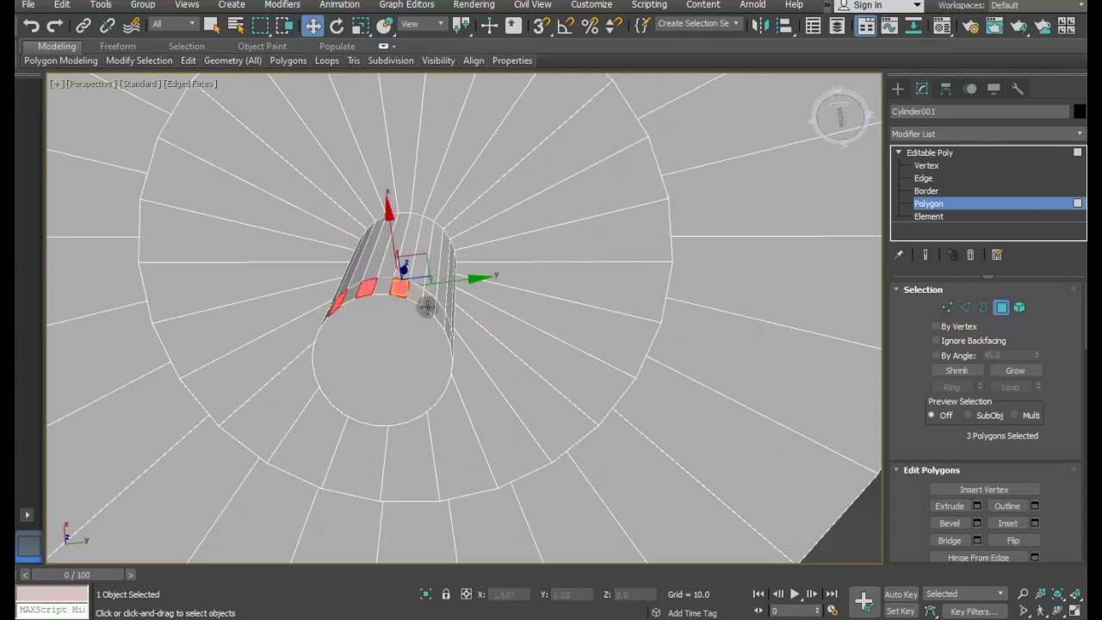
{"action": "left_click", "coordinate": [423, 305], "text": "ctrl"}
{"action": "mouse_move", "coordinate": [450, 327]}
{"action": "middle_mouse_down", "text": "alt"}
{"action": "mouse_move", "coordinate": [384, 336]}
{"action": "mouse_move", "coordinate": [471, 272]}
{"action": "middle_mouse_up", "text": "alt"}
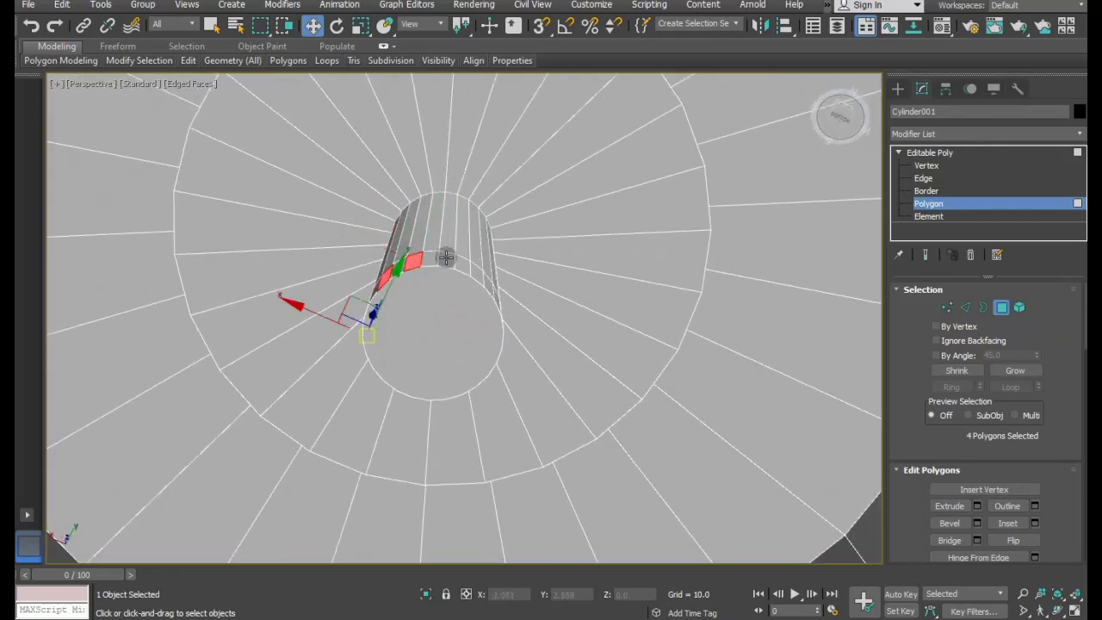
{"action": "left_click", "coordinate": [446, 257], "text": "ctrl"}
{"action": "middle_click_drag", "start_coordinate": [499, 309], "coordinate": [433, 289], "text": "alt"}
{"action": "left_click", "coordinate": [453, 231], "text": "ctrl"}
{"action": "left_click", "coordinate": [440, 205], "text": "ctrl"}
{"action": "left_click", "coordinate": [476, 209], "text": "ctrl"}
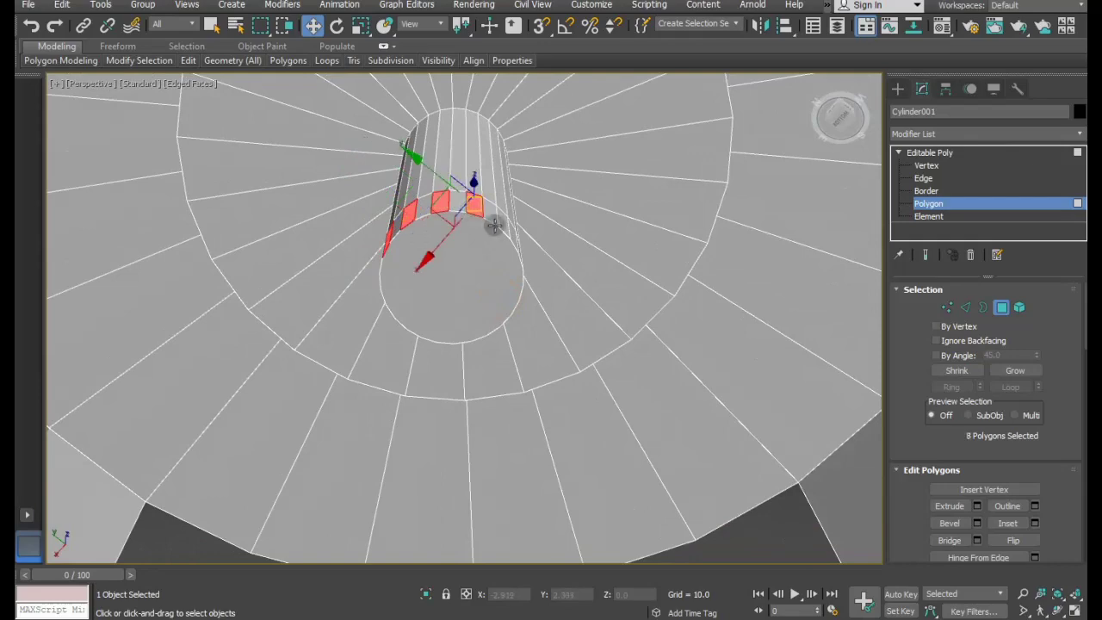
{"action": "left_click", "coordinate": [507, 229], "text": "ctrl"}
{"action": "middle_click_drag", "start_coordinate": [509, 287], "coordinate": [451, 224], "text": "alt"}
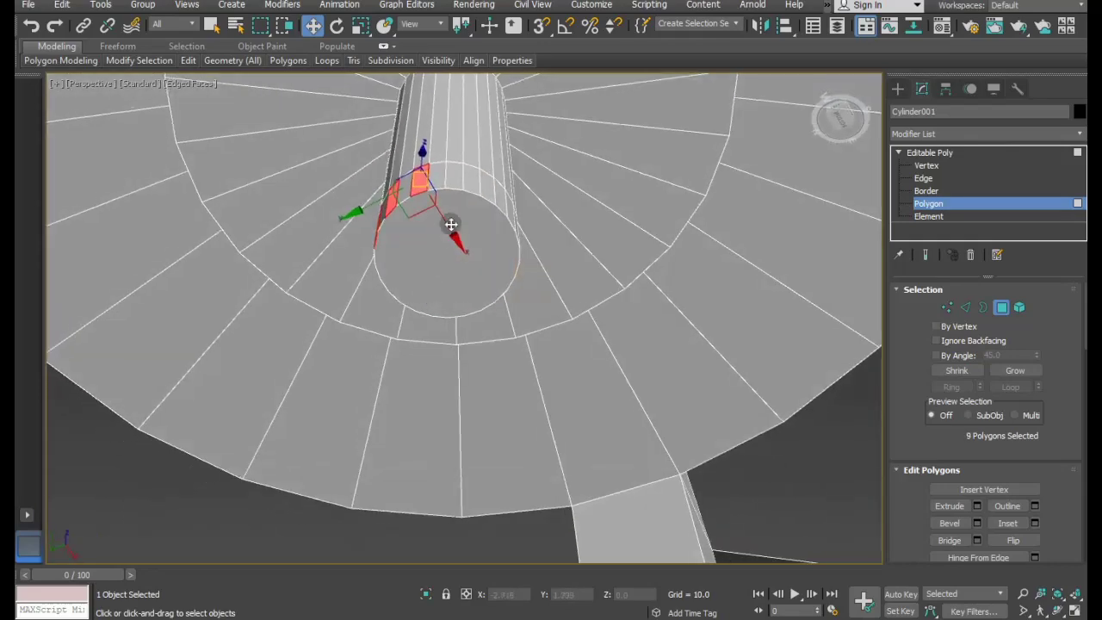
{"action": "left_click", "coordinate": [458, 182], "text": "ctrl"}
{"action": "left_click", "coordinate": [484, 191], "text": "ctrl"}
{"action": "mouse_move", "coordinate": [484, 191]}
{"action": "middle_mouse_down", "text": "alt"}
{"action": "mouse_move", "coordinate": [425, 246]}
{"action": "mouse_move", "coordinate": [435, 180]}
{"action": "mouse_move", "coordinate": [504, 238]}
{"action": "mouse_move", "coordinate": [543, 346]}
{"action": "middle_mouse_up", "text": "alt"}
{"action": "left_click", "coordinate": [440, 176], "text": "ctrl"}
{"action": "left_click", "coordinate": [469, 179], "text": "ctrl"}
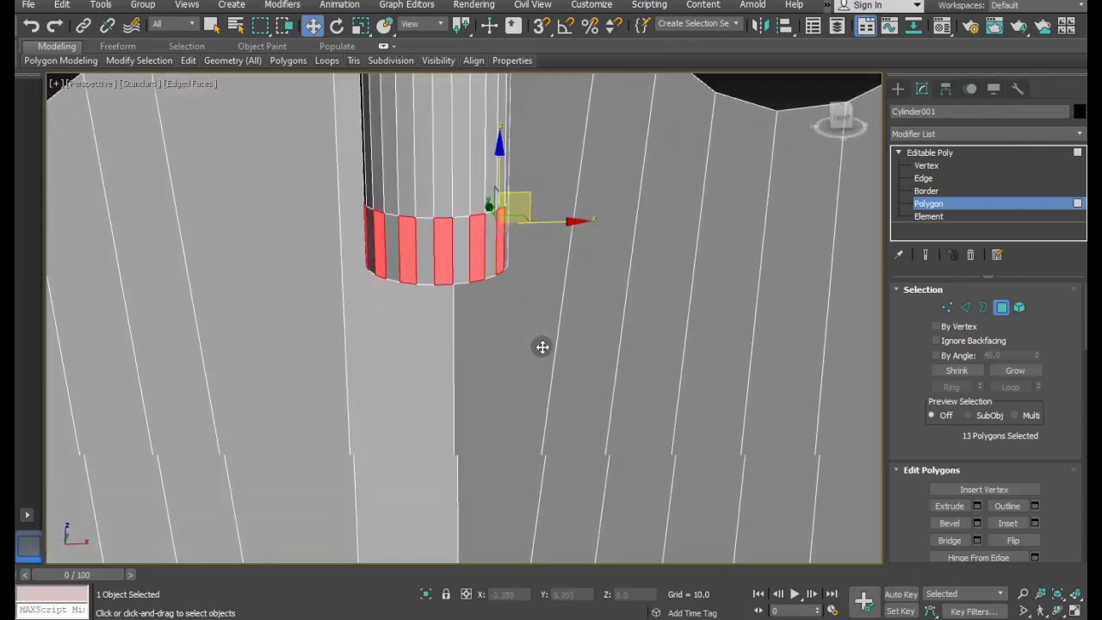
Slide the selection's edge ring down the cylinder and return to Polygon mode.
{"action": "left_click", "coordinate": [964, 307]}
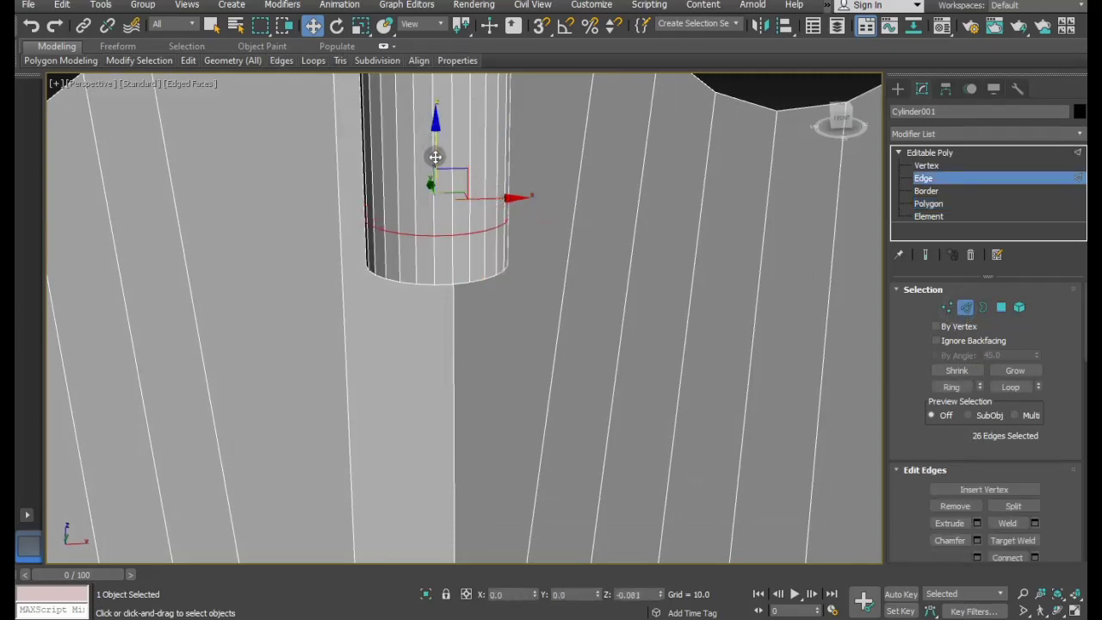
{"action": "left_click_drag", "start_coordinate": [433, 152], "coordinate": [439, 164]}
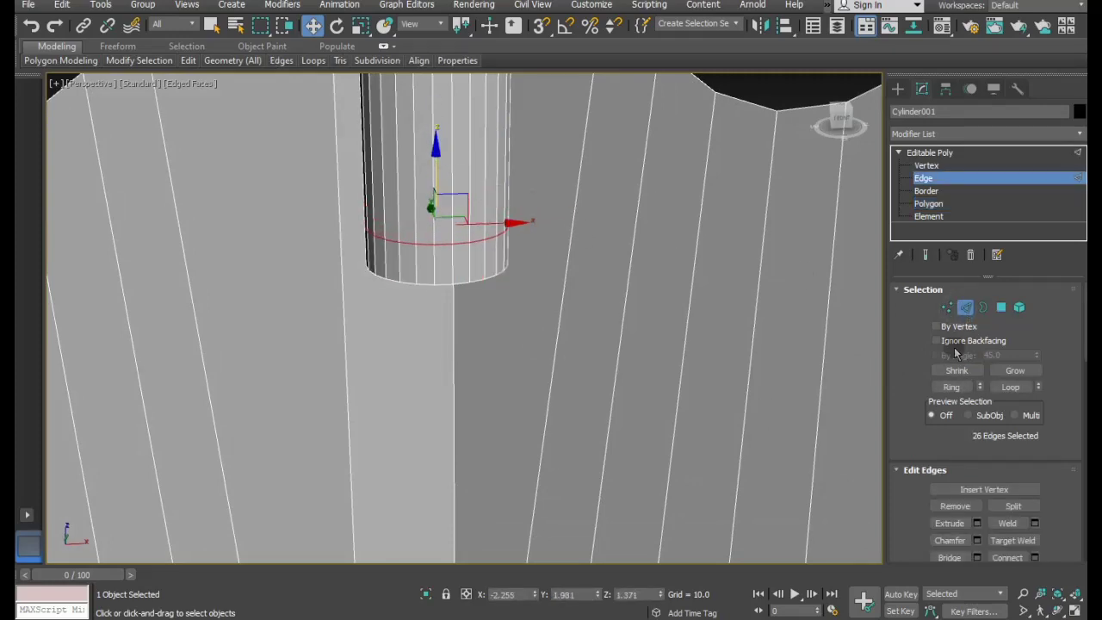
{"action": "left_click", "coordinate": [1000, 308]}
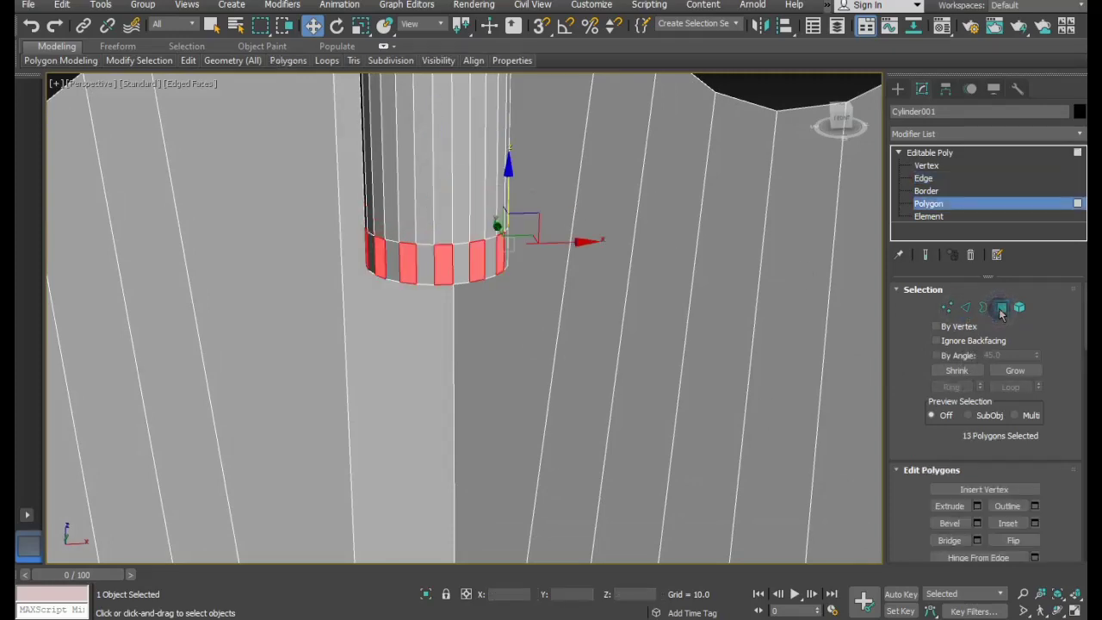
Extrude the 13 faces 0.332 into short teeth and scale them down.
{"action": "left_click", "coordinate": [976, 506]}
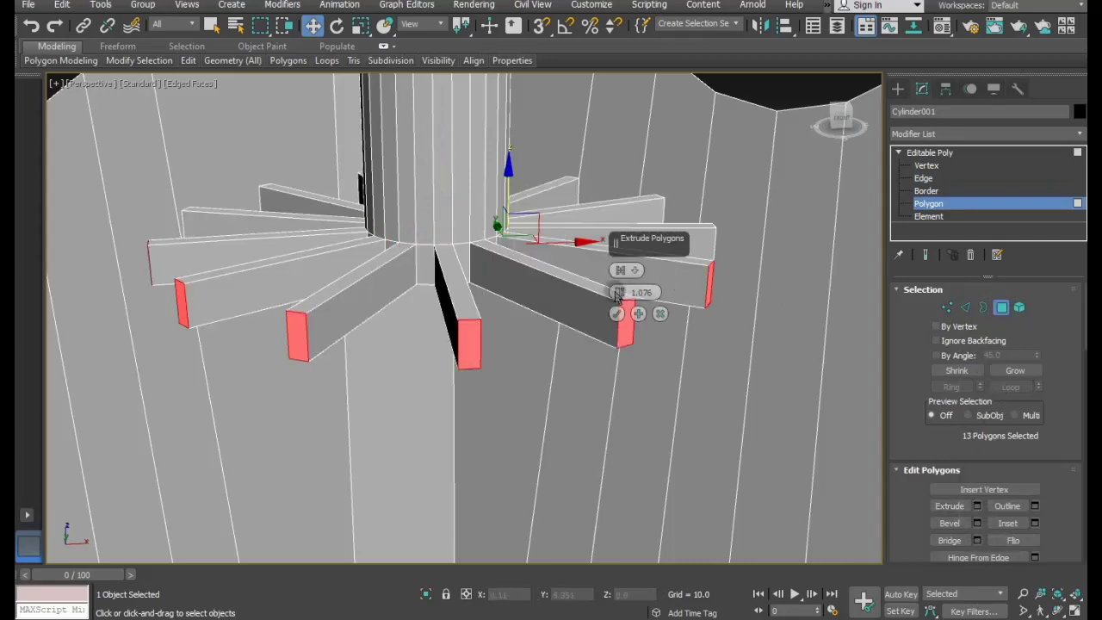
{"action": "left_click_drag", "start_coordinate": [620, 292], "coordinate": [624, 294]}
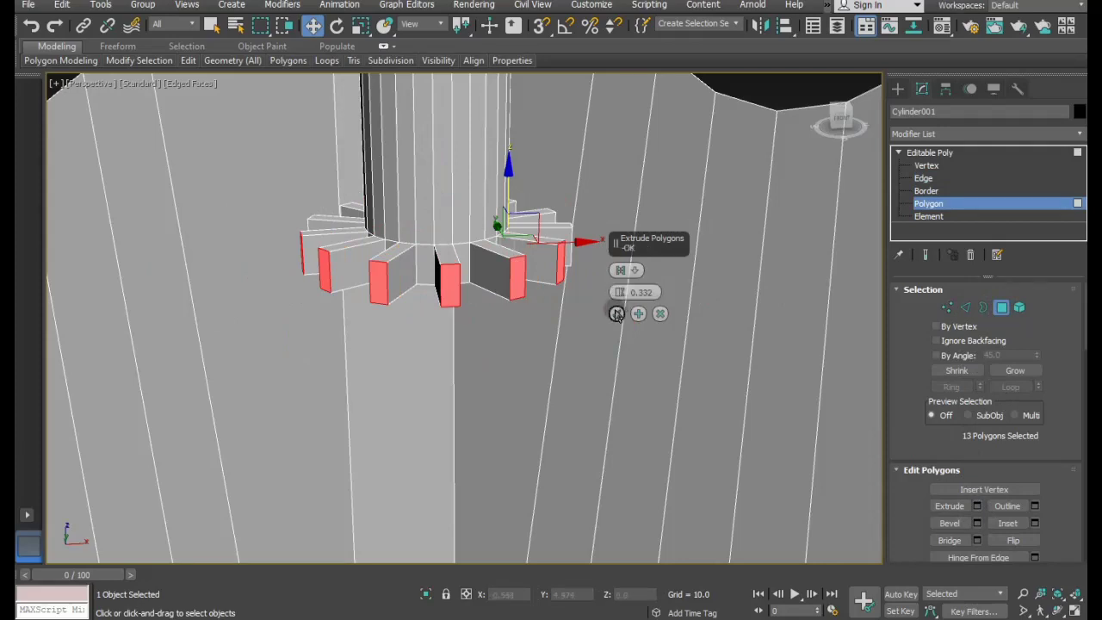
{"action": "left_click", "coordinate": [617, 313]}
{"action": "left_click", "coordinate": [362, 26]}
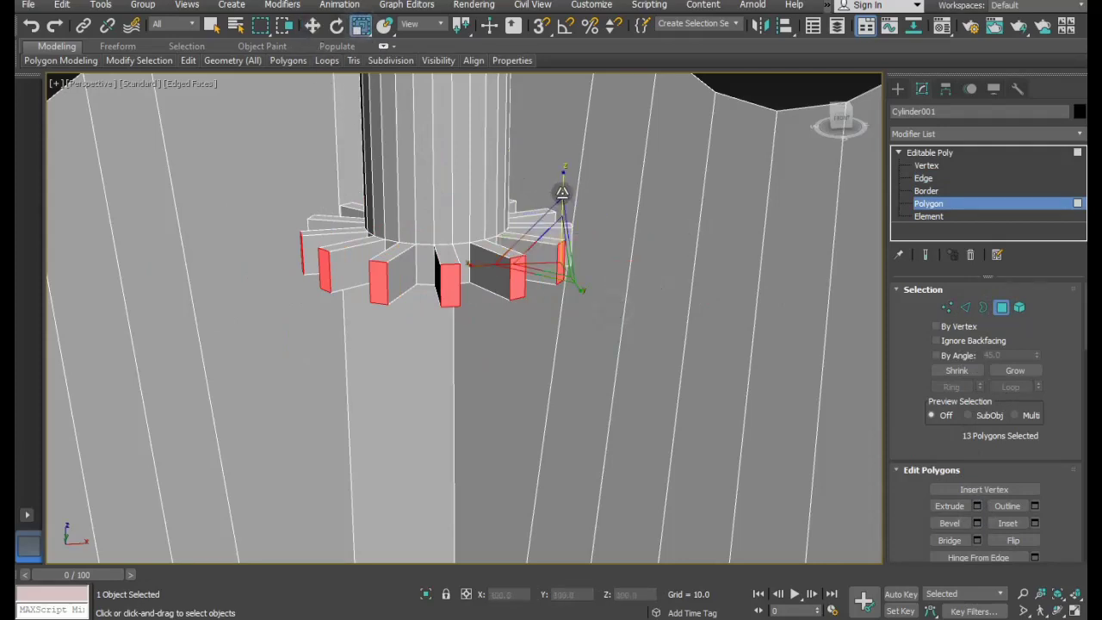
{"action": "left_click_drag", "start_coordinate": [564, 185], "coordinate": [500, 199]}
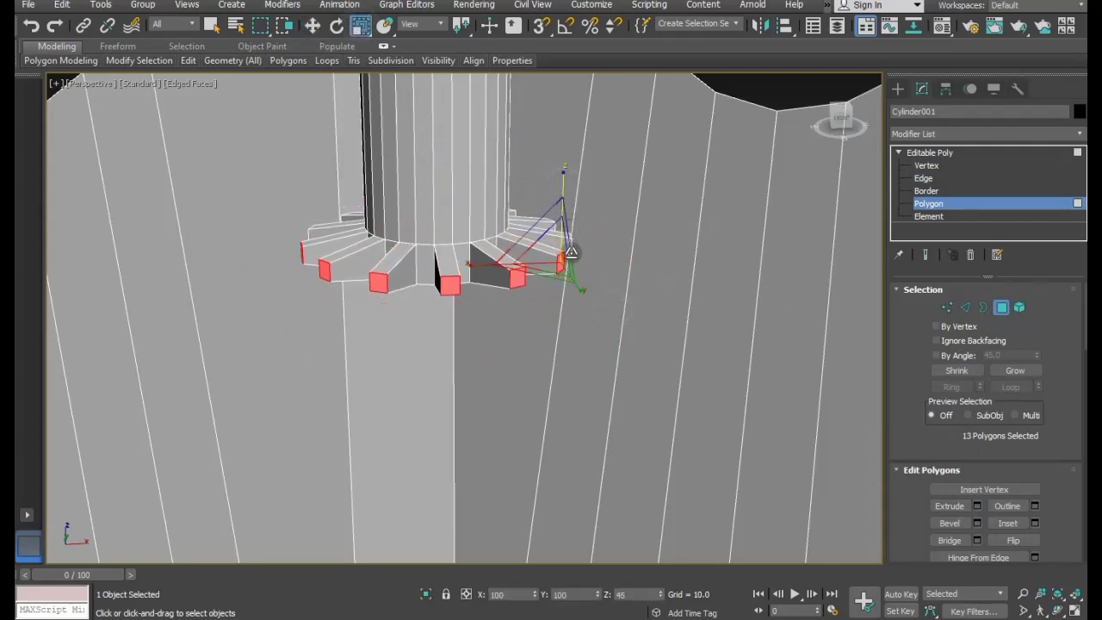
{"action": "left_click", "coordinate": [336, 26]}
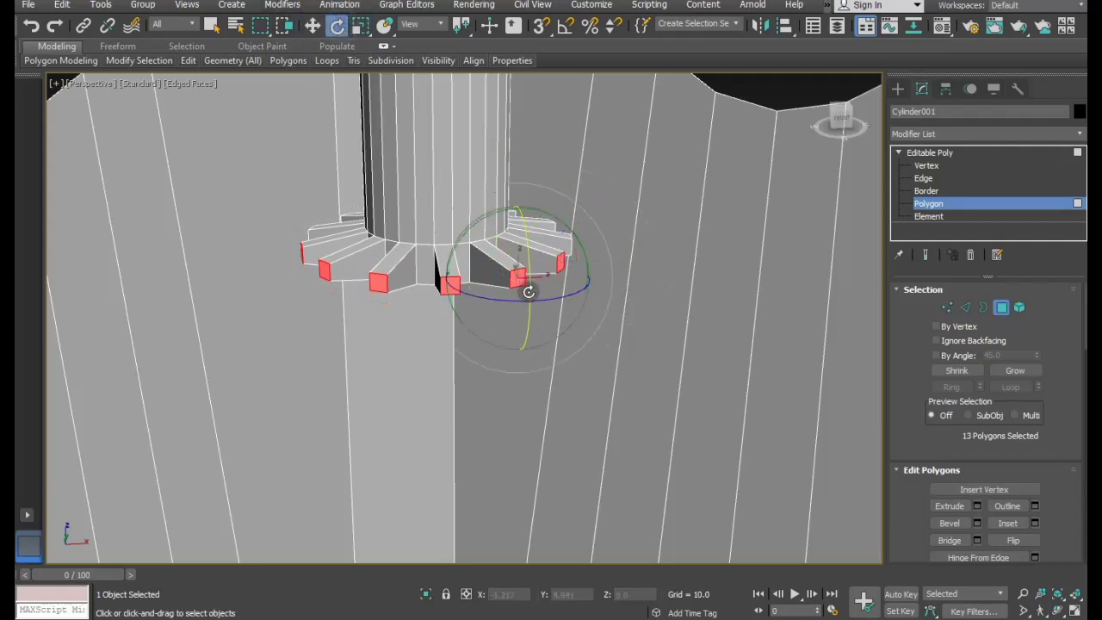
Try rotating and moving the teeth, then undo those changes and the extrusion.
{"action": "mouse_move", "coordinate": [496, 303]}
{"action": "left_mouse_down"}
{"action": "mouse_move", "coordinate": [654, 295]}
{"action": "mouse_move", "coordinate": [435, 299]}
{"action": "left_mouse_up"}
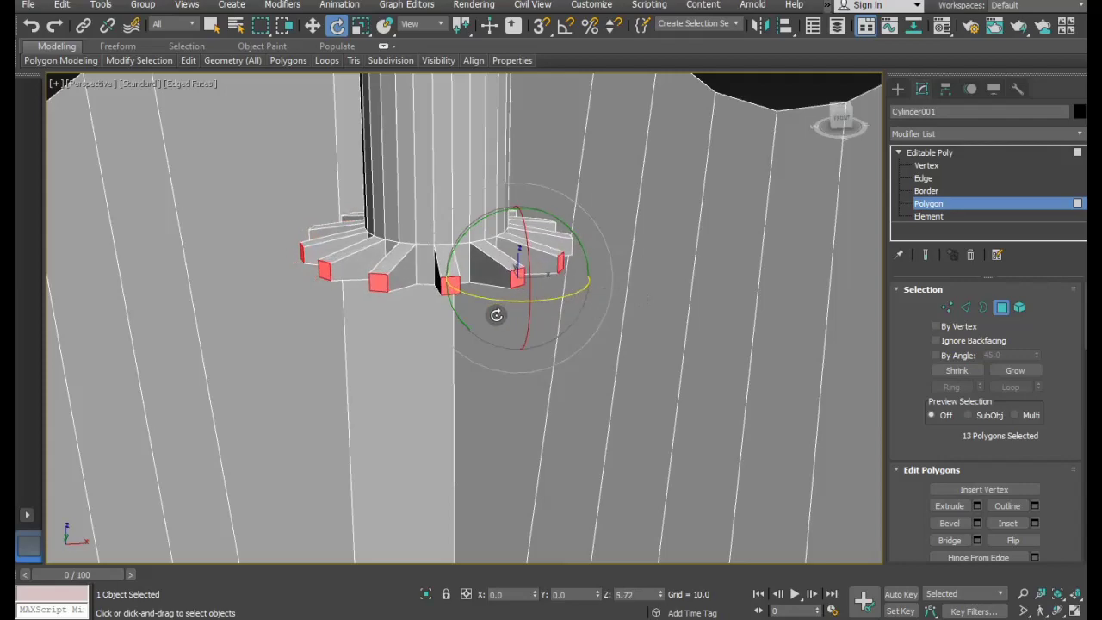
{"action": "mouse_move", "coordinate": [319, 259]}
{"action": "middle_mouse_down", "text": "alt"}
{"action": "mouse_move", "coordinate": [387, 312]}
{"action": "mouse_move", "coordinate": [342, 282]}
{"action": "middle_mouse_up", "text": "alt"}
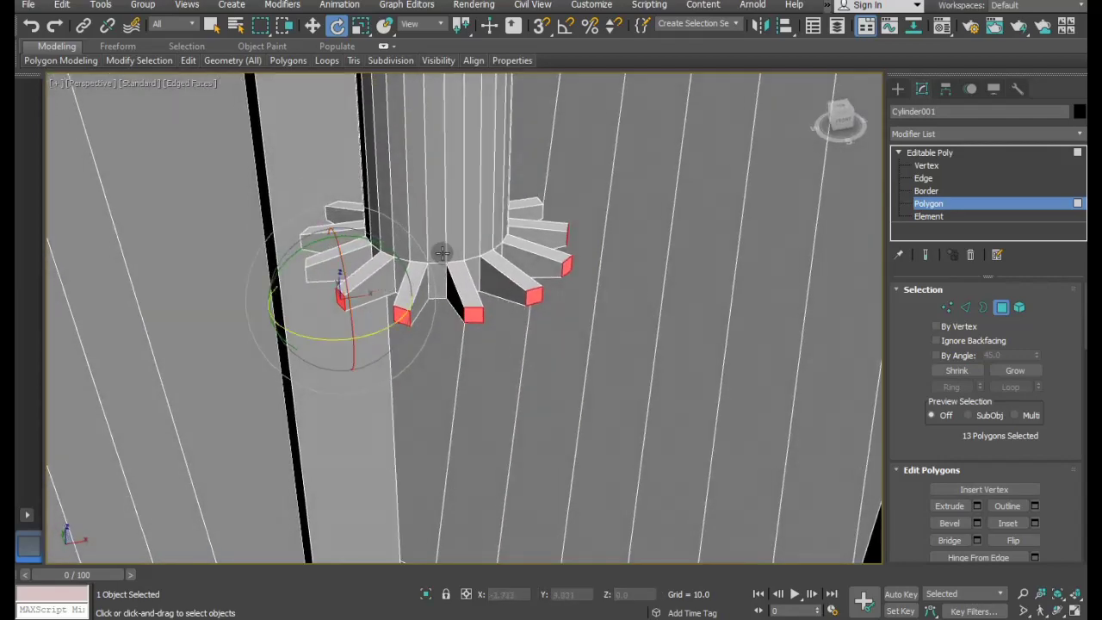
{"action": "left_click", "coordinate": [32, 24]}
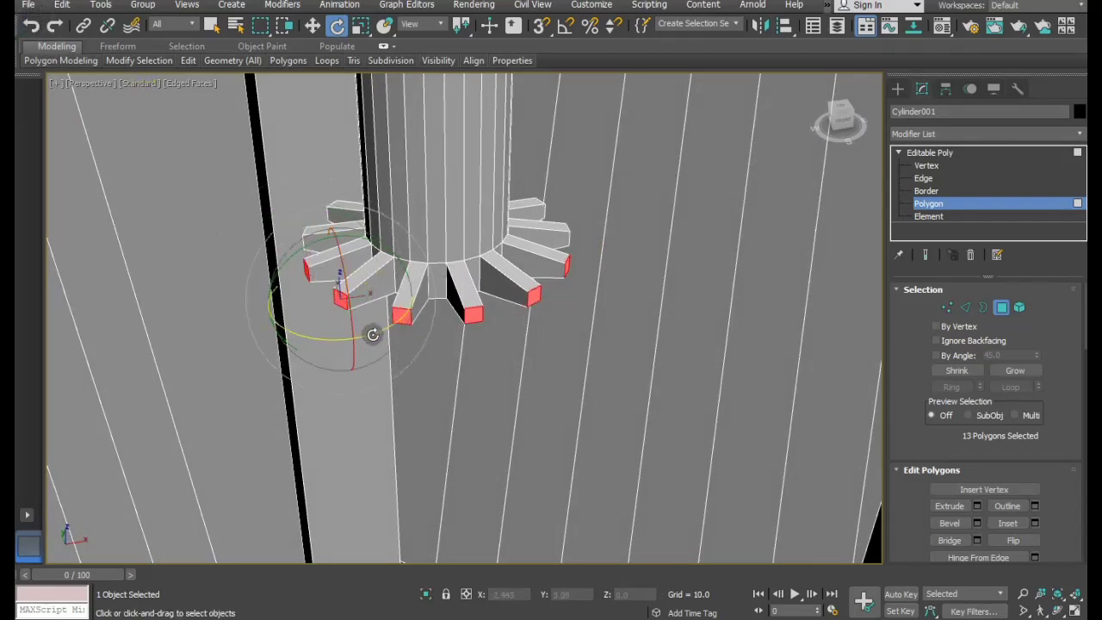
{"action": "mouse_move", "coordinate": [381, 327]}
{"action": "left_mouse_down"}
{"action": "mouse_move", "coordinate": [440, 322]}
{"action": "mouse_move", "coordinate": [420, 333]}
{"action": "left_mouse_up"}
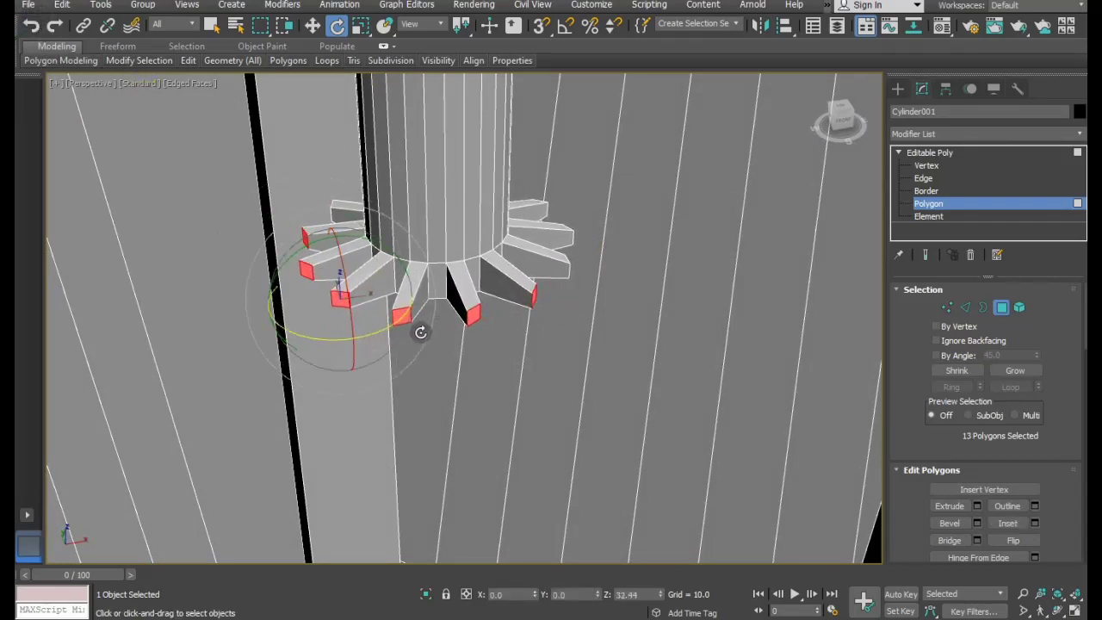
{"action": "left_click", "coordinate": [313, 25]}
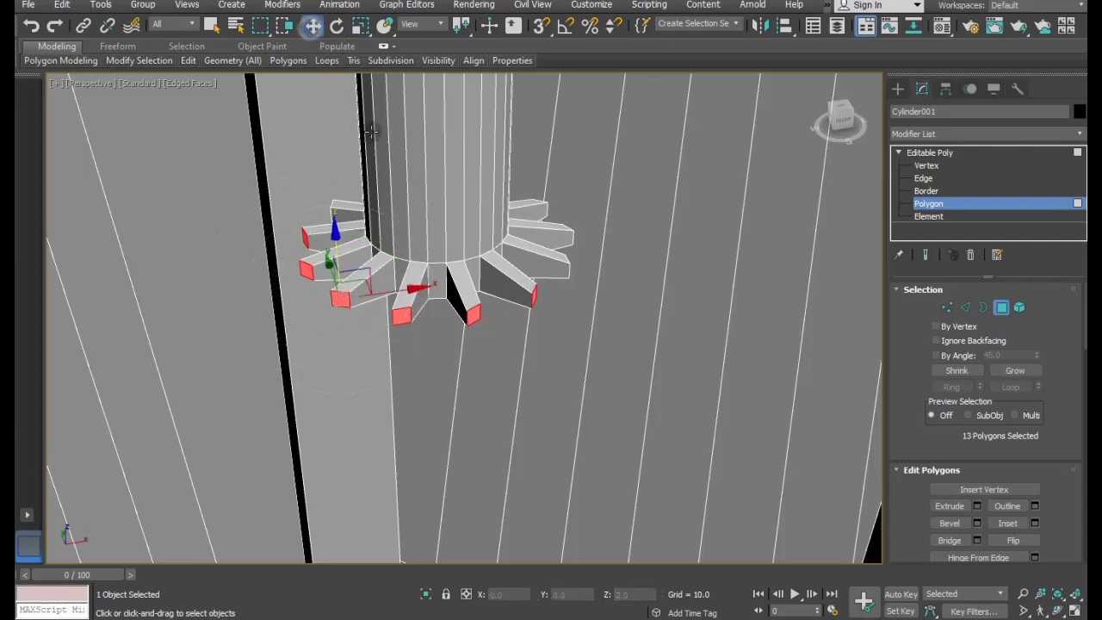
{"action": "left_click_drag", "start_coordinate": [415, 293], "coordinate": [419, 201]}
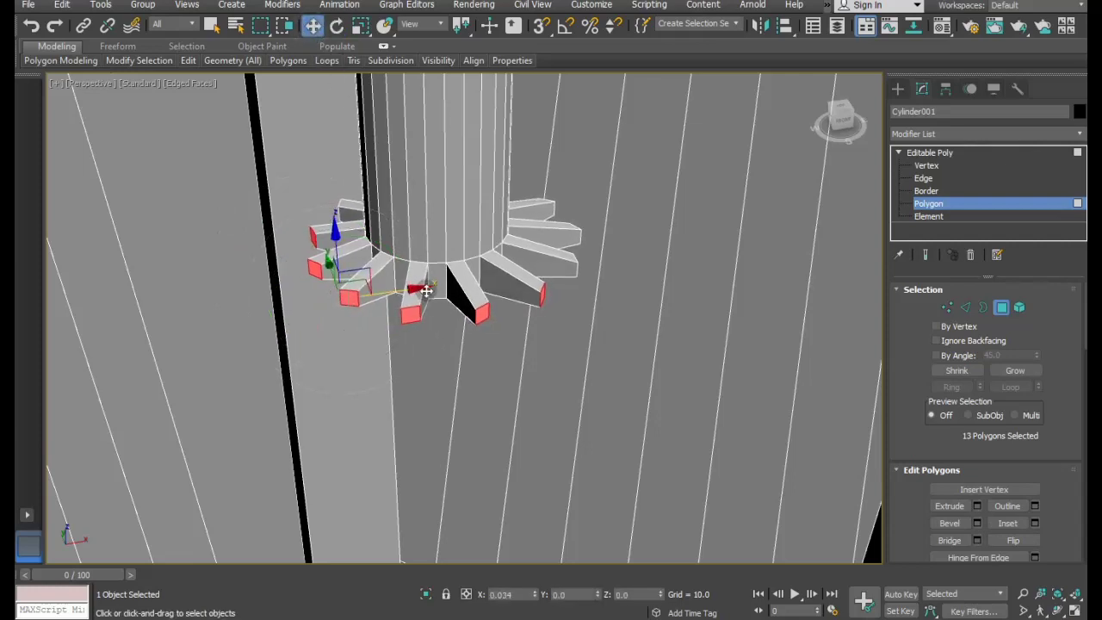
{"action": "left_click", "coordinate": [31, 26]}
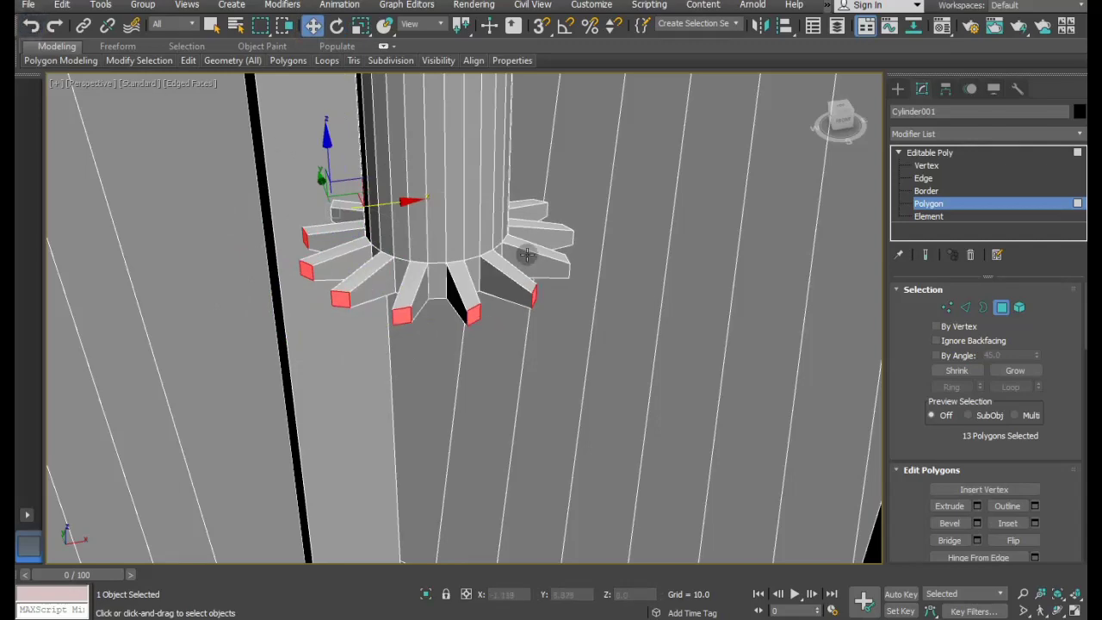
{"action": "mouse_move", "coordinate": [464, 284]}
{"action": "middle_mouse_down", "text": "alt"}
{"action": "mouse_move", "coordinate": [464, 160]}
{"action": "mouse_move", "coordinate": [437, 185]}
{"action": "mouse_move", "coordinate": [388, 179]}
{"action": "middle_mouse_up", "text": "alt"}
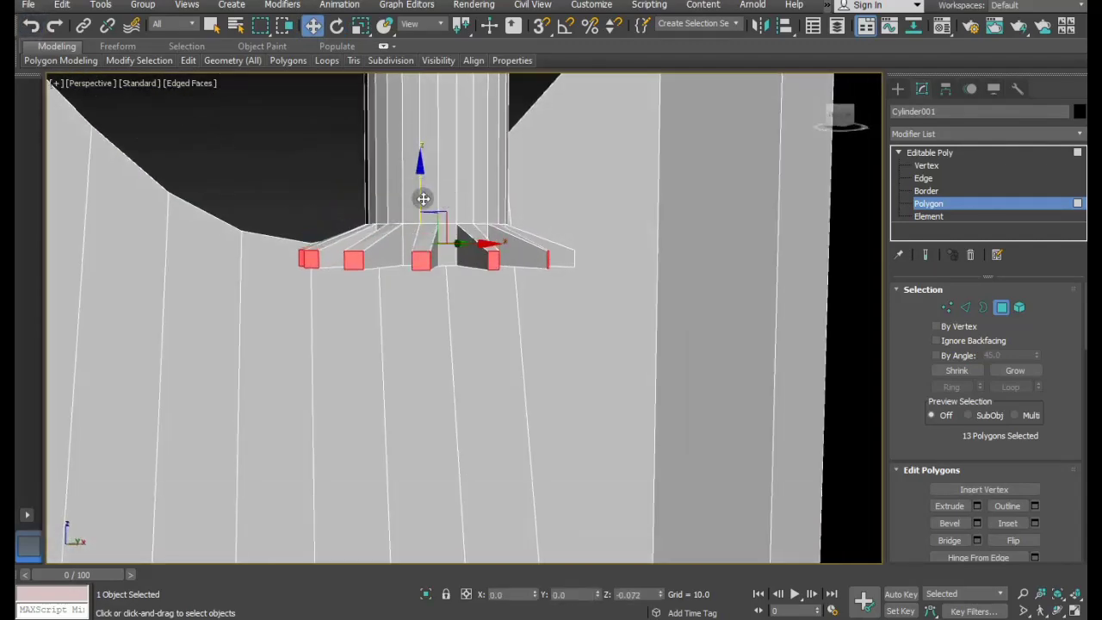
{"action": "mouse_move", "coordinate": [442, 206]}
{"action": "middle_mouse_down", "text": "alt"}
{"action": "mouse_move", "coordinate": [478, 206]}
{"action": "mouse_move", "coordinate": [570, 295]}
{"action": "mouse_move", "coordinate": [594, 302]}
{"action": "middle_mouse_up", "text": "alt"}
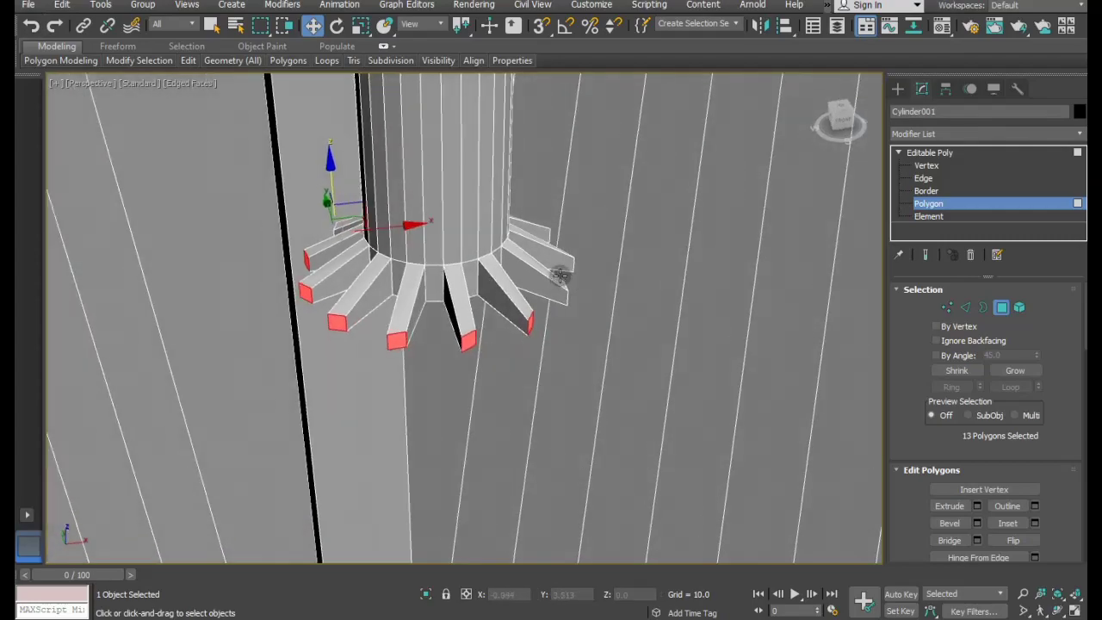
{"action": "left_click", "coordinate": [32, 27]}
Undo once more and pick several faces around the cylinder's bottom ring.
{"action": "left_click", "coordinate": [32, 26]}
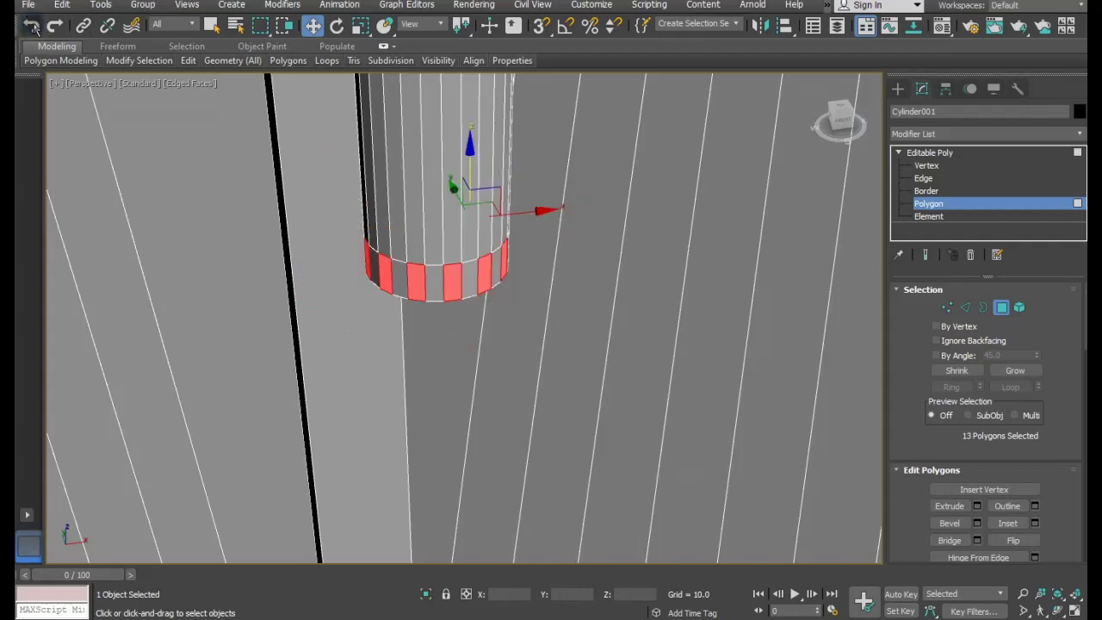
{"action": "left_click", "coordinate": [448, 284]}
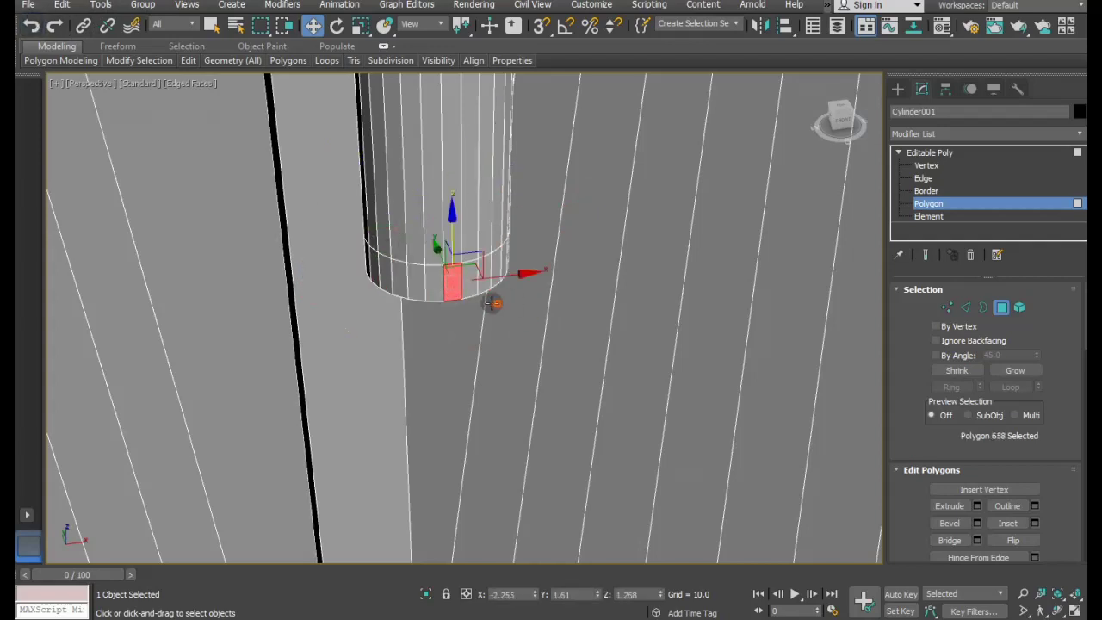
{"action": "mouse_move", "coordinate": [491, 296]}
{"action": "middle_mouse_down", "text": "alt"}
{"action": "mouse_move", "coordinate": [444, 303]}
{"action": "mouse_move", "coordinate": [482, 292]}
{"action": "middle_mouse_up", "text": "alt"}
{"action": "left_click", "coordinate": [506, 281], "text": "ctrl"}
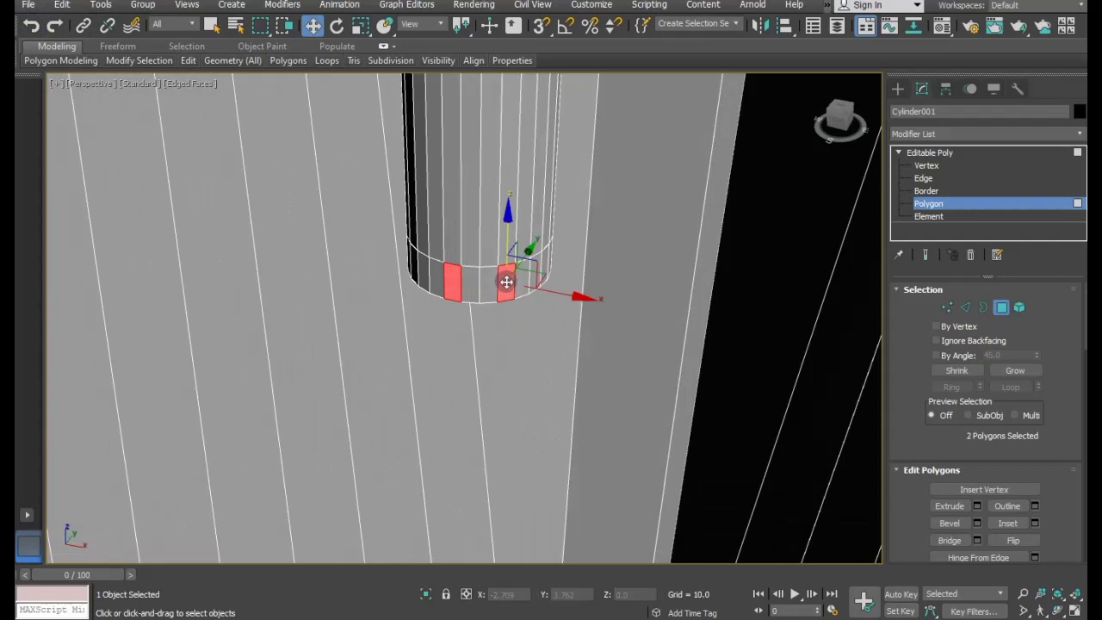
{"action": "left_click", "coordinate": [31, 27]}
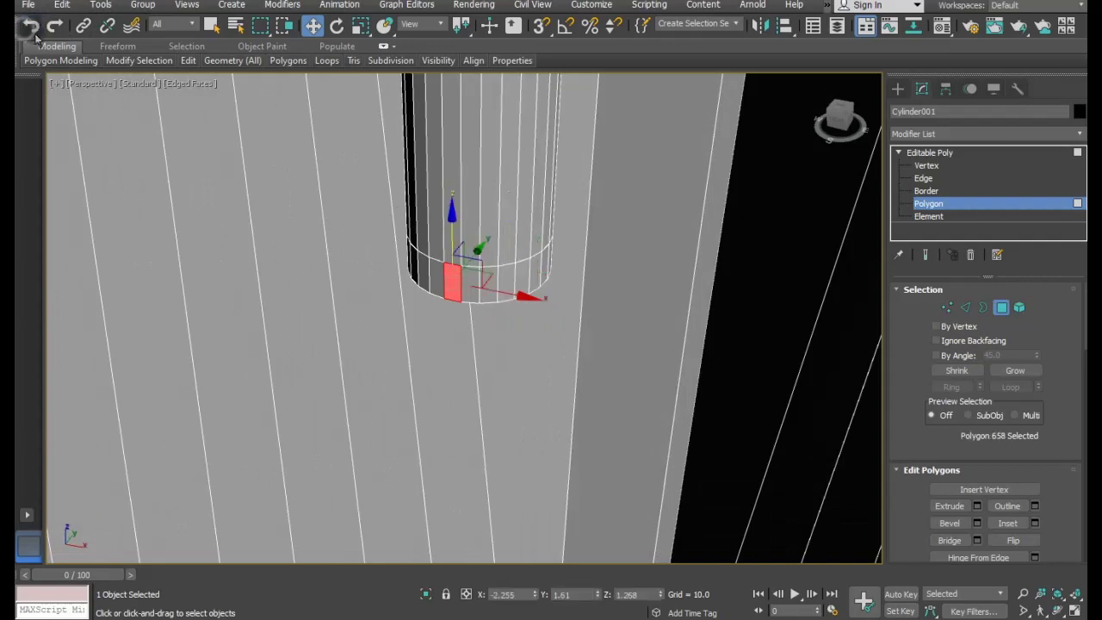
{"action": "left_click", "coordinate": [527, 280], "text": "ctrl"}
{"action": "middle_click_drag", "start_coordinate": [571, 296], "coordinate": [558, 298], "text": "alt"}
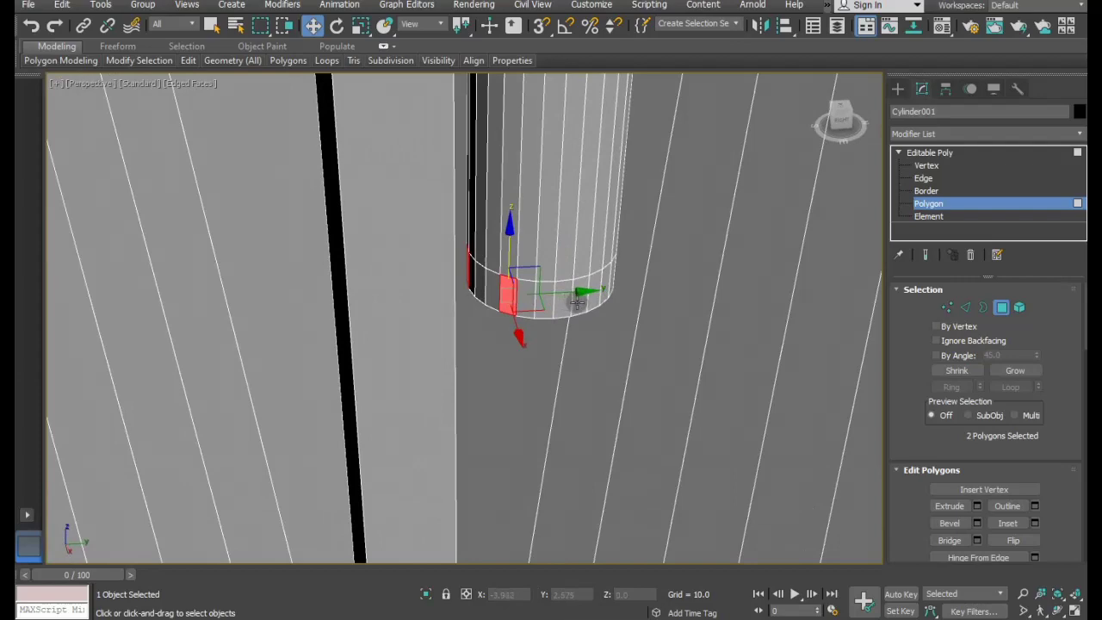
{"action": "middle_click_drag", "start_coordinate": [572, 301], "coordinate": [532, 321], "text": "alt"}
{"action": "left_click", "coordinate": [631, 337], "text": "ctrl"}
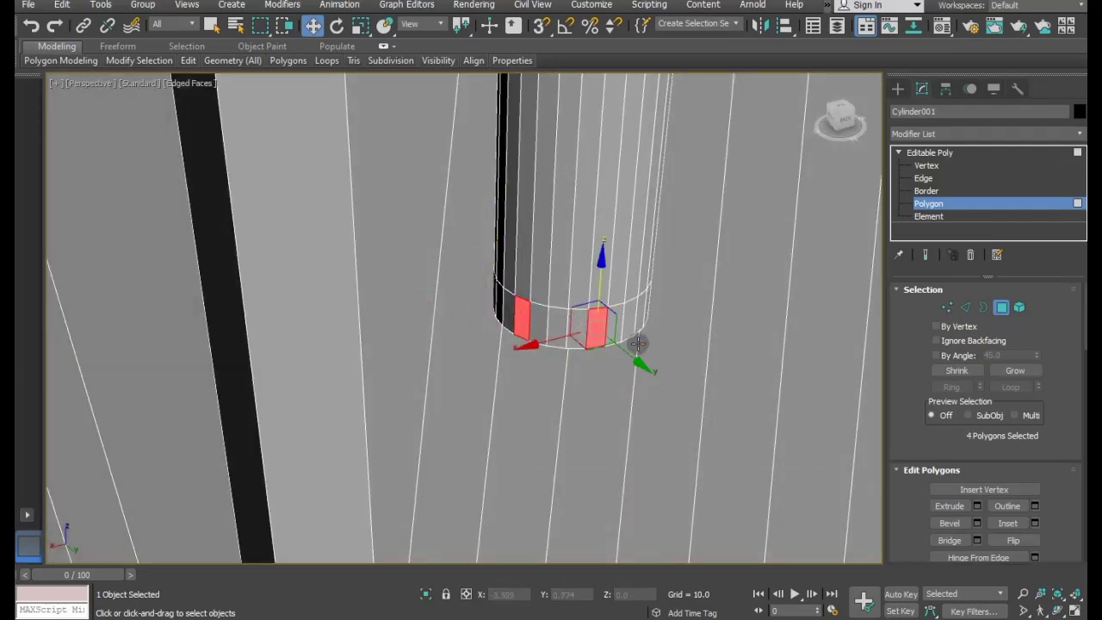
{"action": "mouse_move", "coordinate": [631, 337]}
{"action": "middle_mouse_down", "text": "alt"}
{"action": "mouse_move", "coordinate": [566, 344]}
{"action": "mouse_move", "coordinate": [577, 346]}
{"action": "mouse_move", "coordinate": [571, 352]}
{"action": "middle_mouse_up", "text": "alt"}
{"action": "left_click", "coordinate": [609, 347], "text": "ctrl"}
{"action": "left_click", "coordinate": [589, 358], "text": "ctrl"}
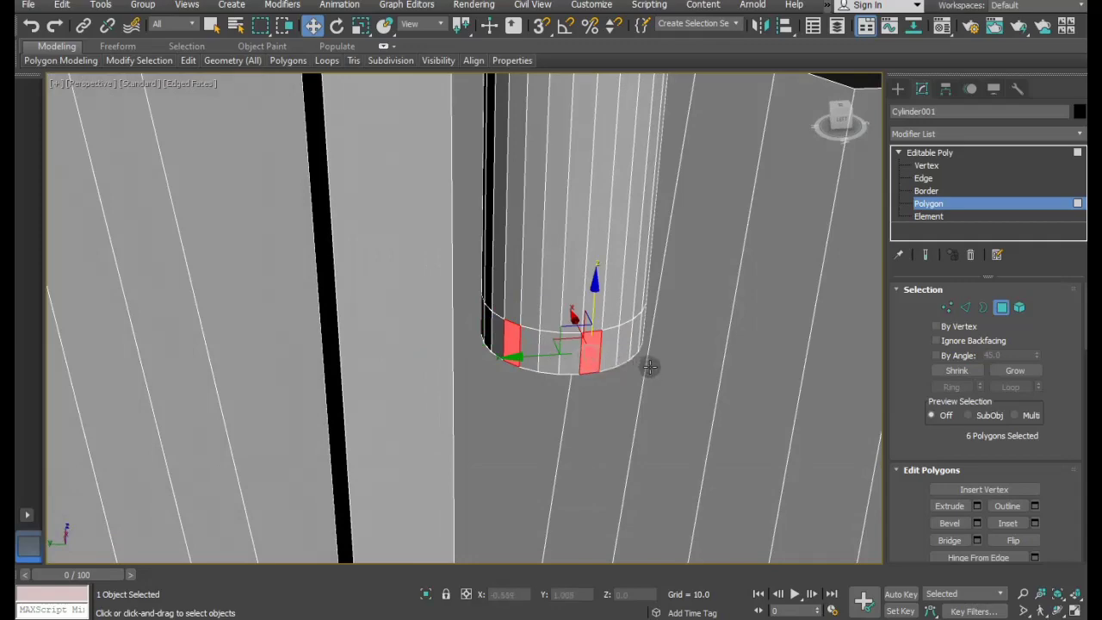
{"action": "middle_click_drag", "start_coordinate": [649, 367], "coordinate": [571, 362], "text": "alt"}
{"action": "left_click", "coordinate": [575, 360], "text": "ctrl"}
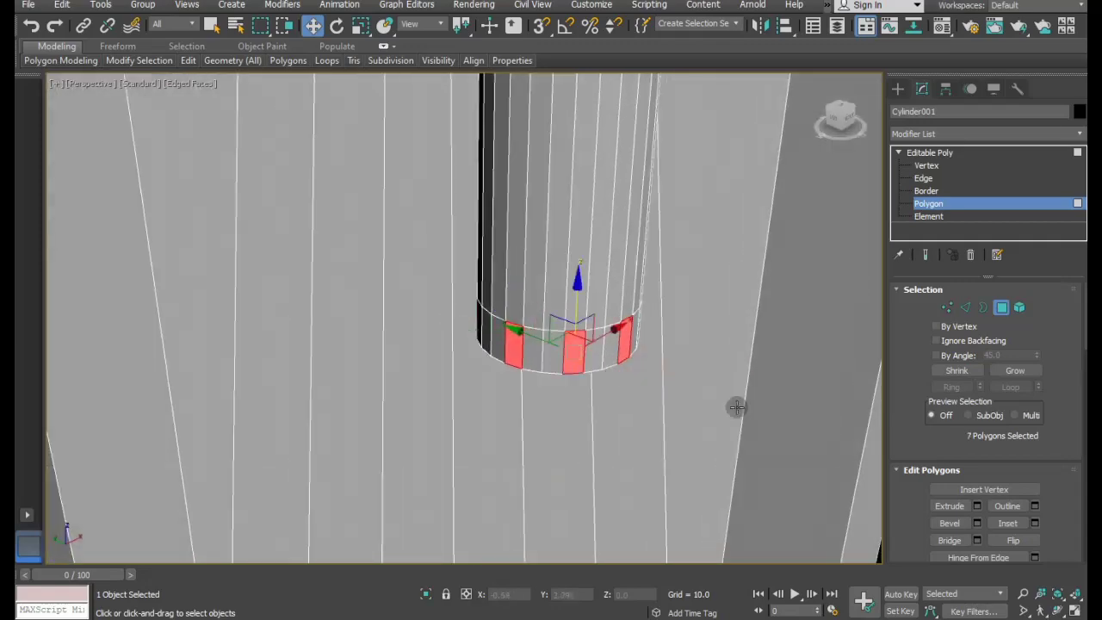
{"action": "mouse_move", "coordinate": [665, 377]}
{"action": "middle_mouse_down", "text": "alt"}
{"action": "mouse_move", "coordinate": [519, 362]}
{"action": "mouse_move", "coordinate": [244, 361]}
{"action": "mouse_move", "coordinate": [596, 375]}
{"action": "middle_mouse_up", "text": "alt"}
Restart the selection with four evenly spaced bottom-ring faces.
{"action": "left_click", "coordinate": [578, 358]}
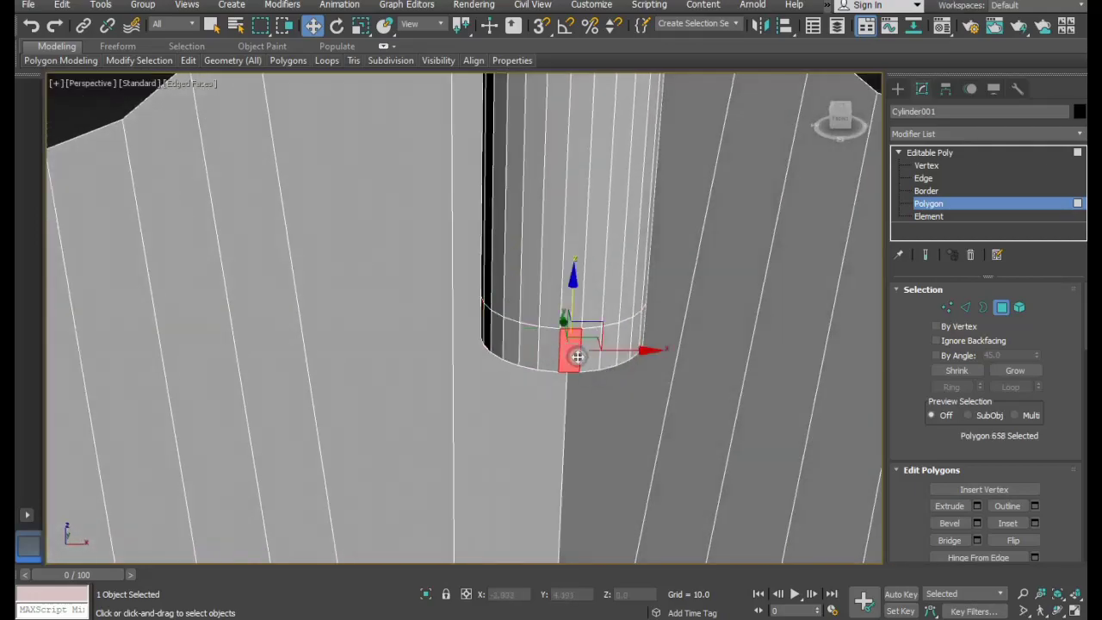
{"action": "mouse_move", "coordinate": [672, 382]}
{"action": "middle_mouse_down", "text": "alt"}
{"action": "mouse_move", "coordinate": [684, 433]}
{"action": "mouse_move", "coordinate": [509, 410]}
{"action": "mouse_move", "coordinate": [355, 359]}
{"action": "mouse_move", "coordinate": [721, 376]}
{"action": "mouse_move", "coordinate": [553, 336]}
{"action": "middle_mouse_up", "text": "alt"}
{"action": "left_click", "coordinate": [511, 340], "text": "ctrl"}
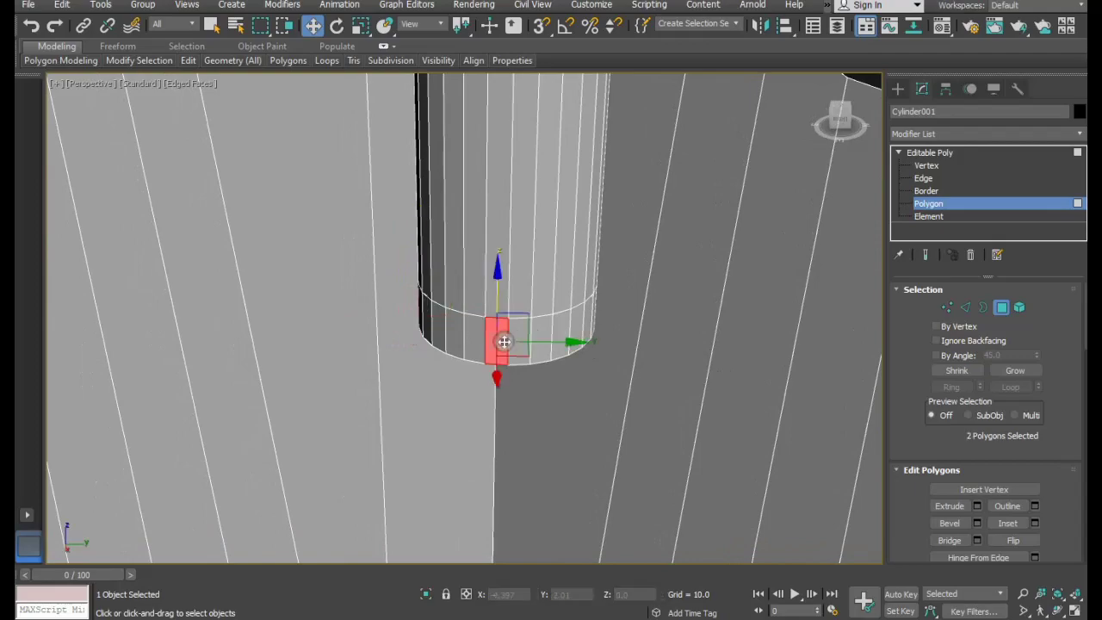
{"action": "mouse_move", "coordinate": [605, 377]}
{"action": "middle_mouse_down", "text": "alt"}
{"action": "mouse_move", "coordinate": [524, 376]}
{"action": "mouse_move", "coordinate": [535, 381]}
{"action": "middle_mouse_up", "text": "alt"}
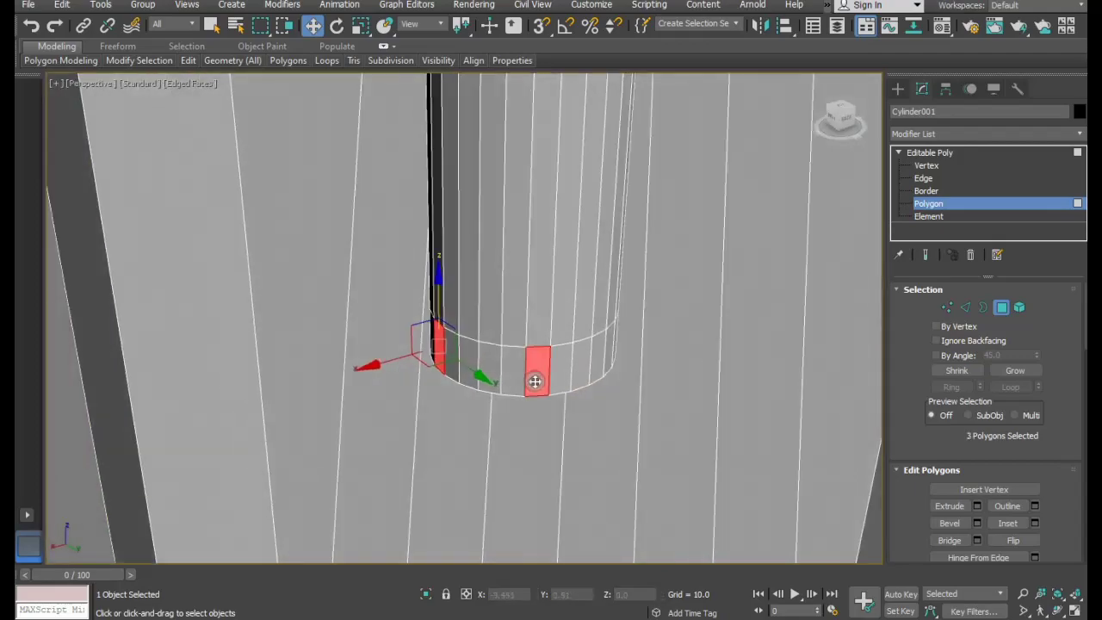
{"action": "left_click", "coordinate": [615, 395], "text": "ctrl"}
{"action": "middle_click_drag", "start_coordinate": [616, 395], "coordinate": [497, 388], "text": "alt"}
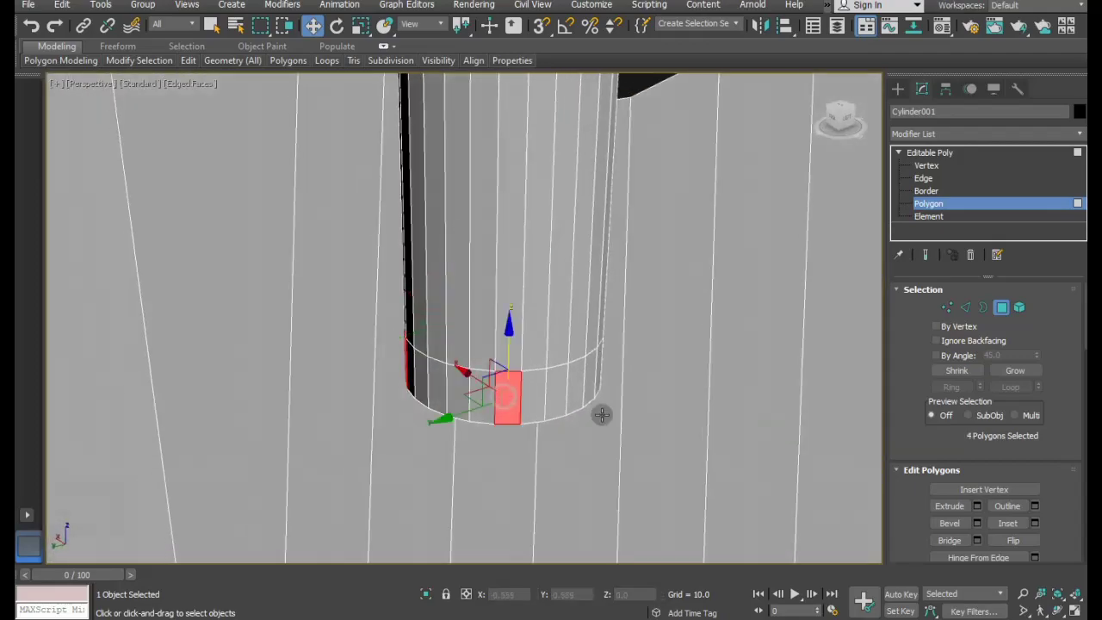
{"action": "mouse_move", "coordinate": [601, 415]}
{"action": "middle_mouse_down", "text": "alt"}
{"action": "mouse_move", "coordinate": [438, 413]}
{"action": "mouse_move", "coordinate": [502, 415]}
{"action": "mouse_move", "coordinate": [488, 395]}
{"action": "middle_mouse_up", "text": "alt"}
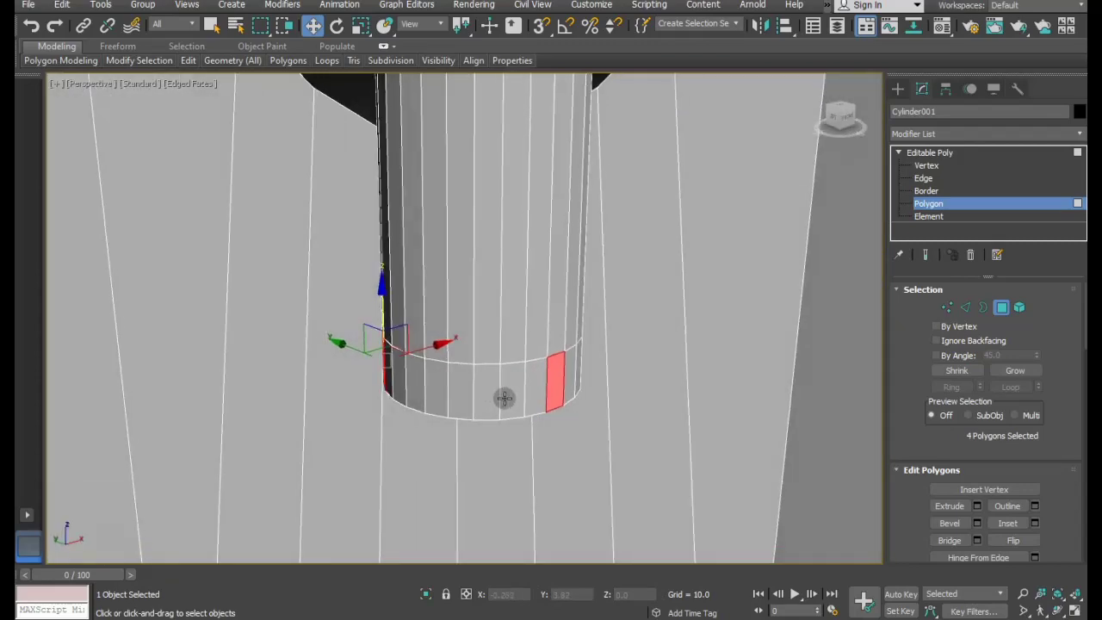
{"action": "left_click", "coordinate": [505, 398], "text": "ctrl"}
{"action": "left_click", "coordinate": [558, 379], "text": "alt"}
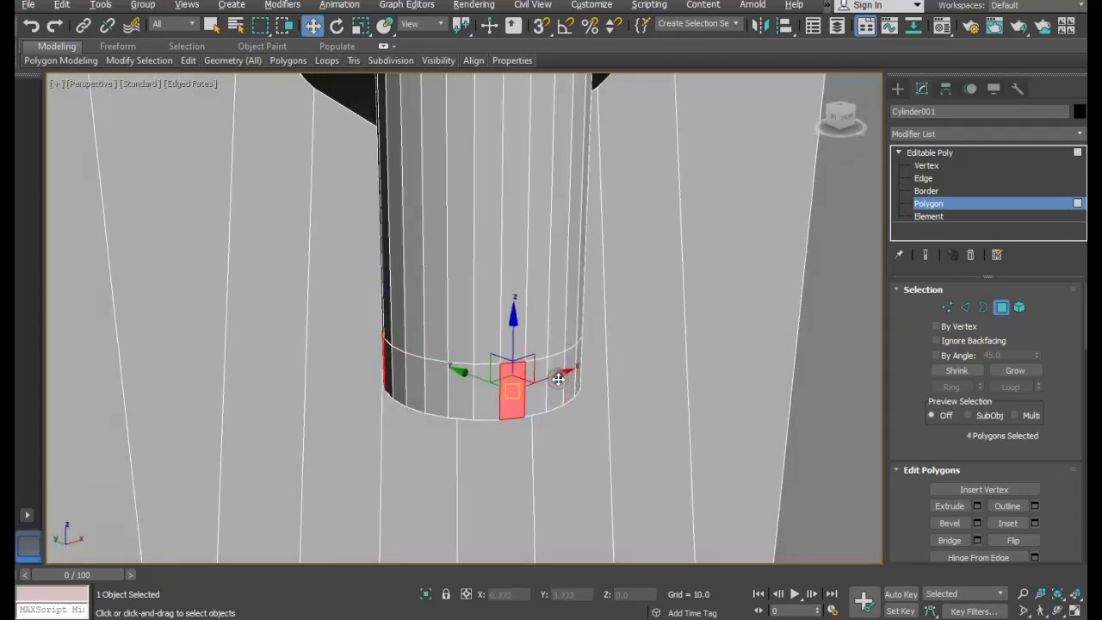
Cancel a trial extrusion and correct the four-face selection.
{"action": "left_click", "coordinate": [979, 506]}
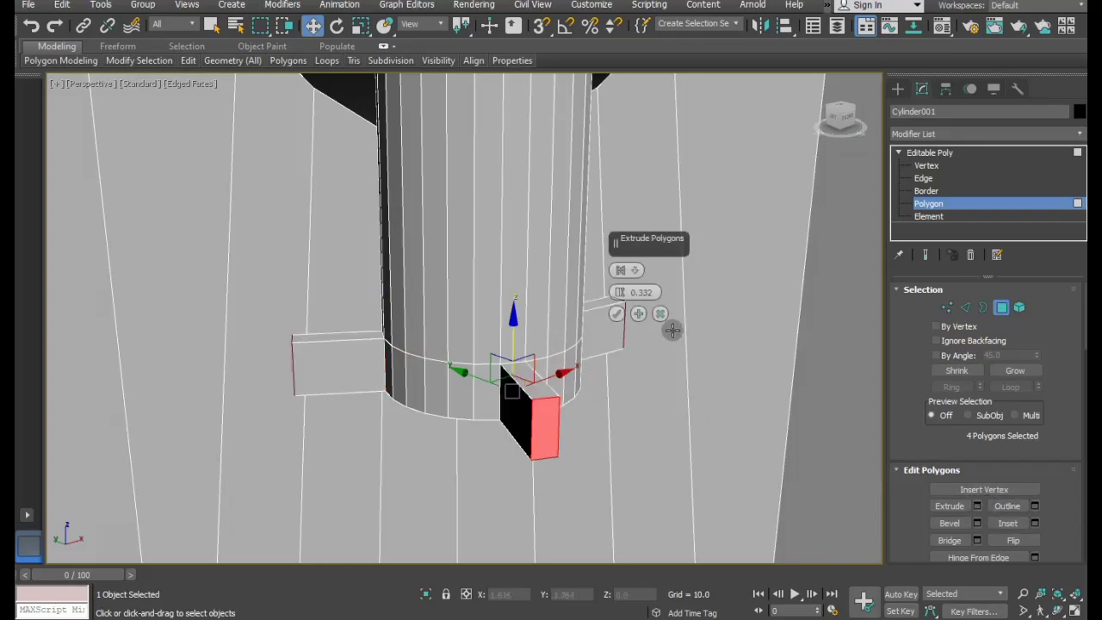
{"action": "mouse_move", "coordinate": [625, 362]}
{"action": "middle_mouse_down", "text": "alt"}
{"action": "mouse_move", "coordinate": [733, 394]}
{"action": "mouse_move", "coordinate": [938, 395]}
{"action": "middle_mouse_up", "text": "alt"}
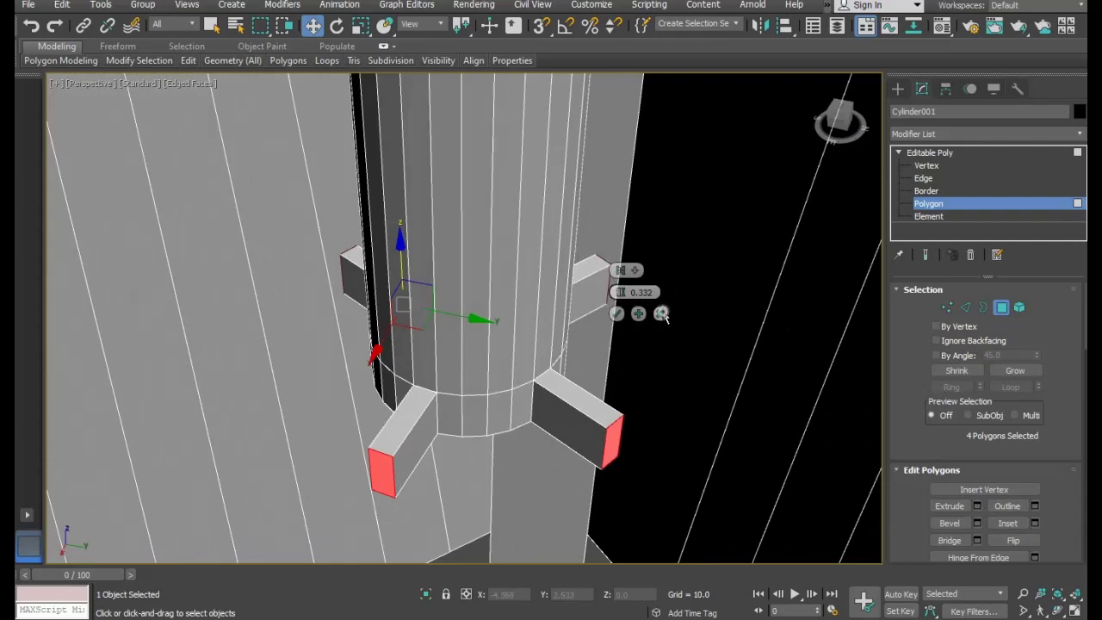
{"action": "left_click", "coordinate": [660, 313]}
{"action": "mouse_move", "coordinate": [407, 398]}
{"action": "middle_mouse_down", "text": "alt"}
{"action": "mouse_move", "coordinate": [491, 398]}
{"action": "mouse_move", "coordinate": [494, 420]}
{"action": "middle_mouse_up", "text": "alt"}
{"action": "left_click", "coordinate": [509, 430], "text": "ctrl"}
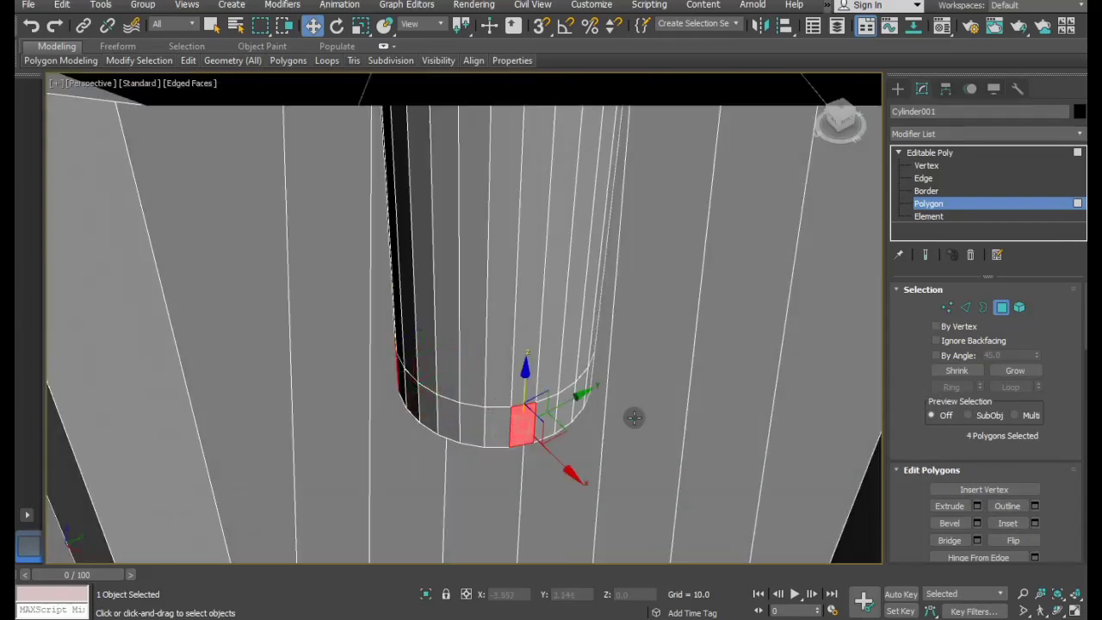
{"action": "mouse_move", "coordinate": [632, 416]}
{"action": "middle_mouse_down", "text": "alt"}
{"action": "mouse_move", "coordinate": [591, 393]}
{"action": "mouse_move", "coordinate": [526, 396]}
{"action": "middle_mouse_up", "text": "alt"}
{"action": "left_click", "coordinate": [511, 400], "text": "alt"}
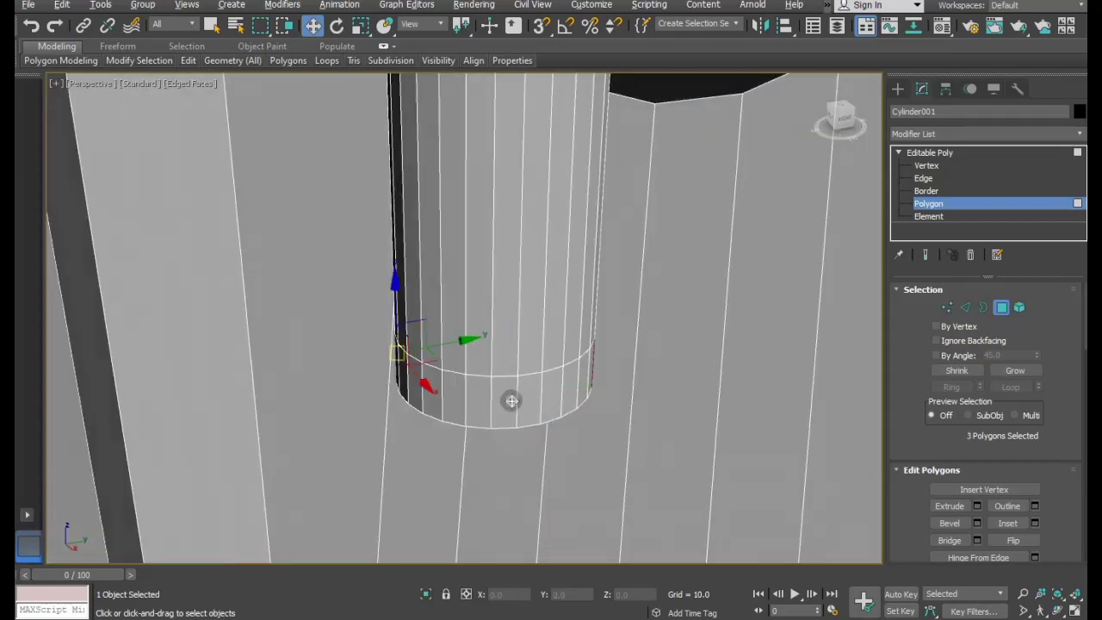
{"action": "left_click", "coordinate": [479, 401], "text": "ctrl"}
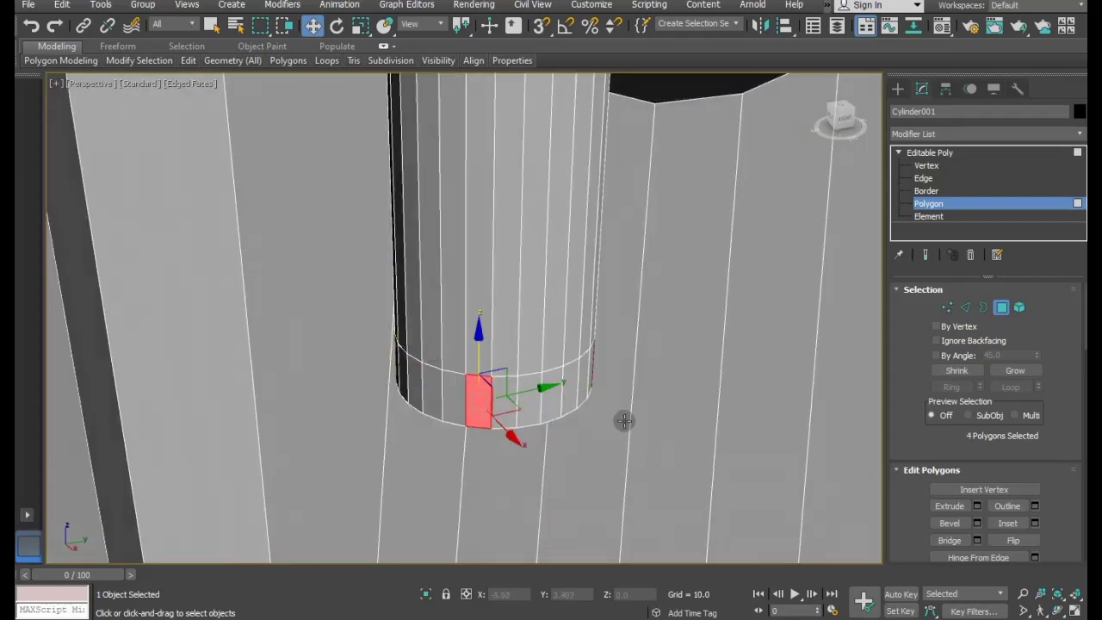
{"action": "middle_click_drag", "start_coordinate": [625, 420], "coordinate": [559, 430], "text": "alt"}
Extrude the four faces, then squash, rotate and raise the tips into tapered fins.
{"action": "left_click", "coordinate": [977, 507]}
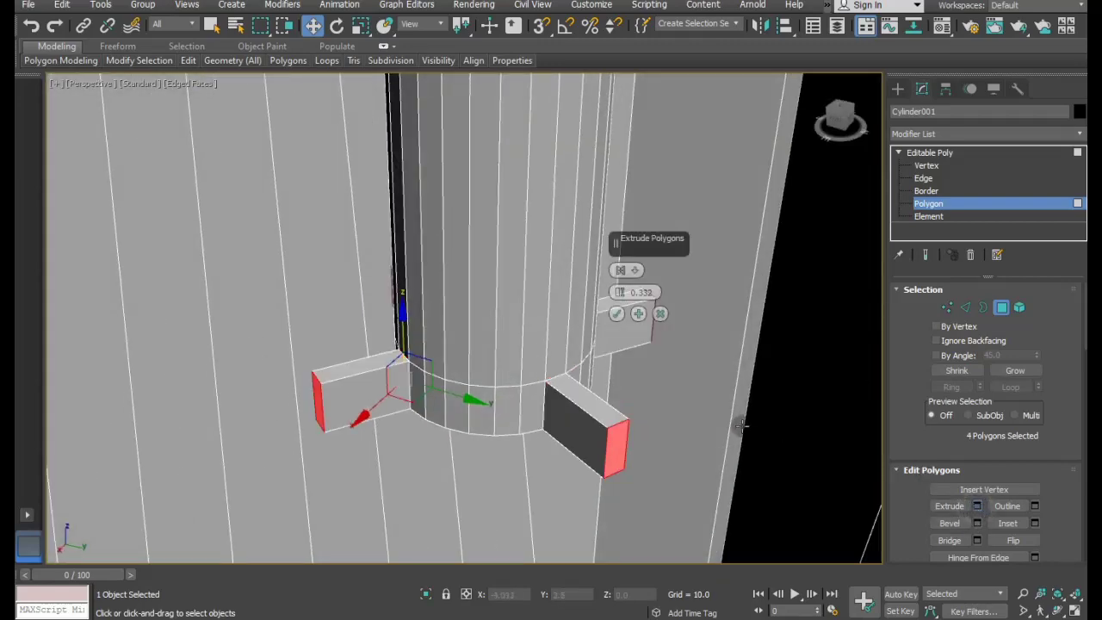
{"action": "mouse_move", "coordinate": [640, 433]}
{"action": "middle_mouse_down", "text": "alt"}
{"action": "mouse_move", "coordinate": [488, 437]}
{"action": "mouse_move", "coordinate": [422, 421]}
{"action": "middle_mouse_up", "text": "alt"}
{"action": "left_click", "coordinate": [616, 316]}
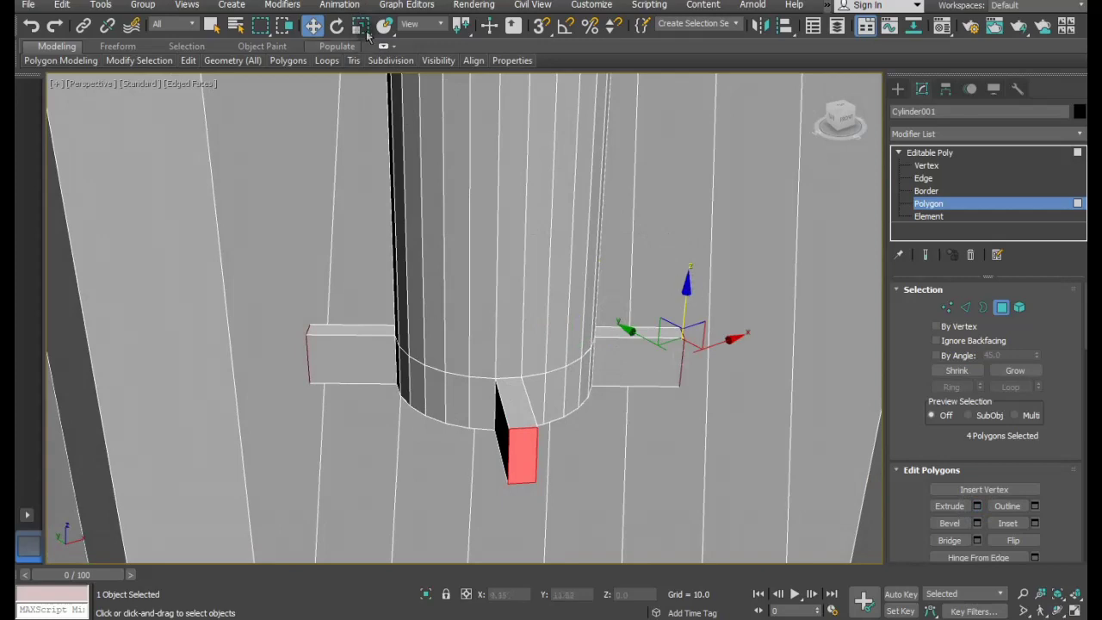
{"action": "left_click", "coordinate": [360, 25]}
{"action": "left_click_drag", "start_coordinate": [694, 276], "coordinate": [694, 341]}
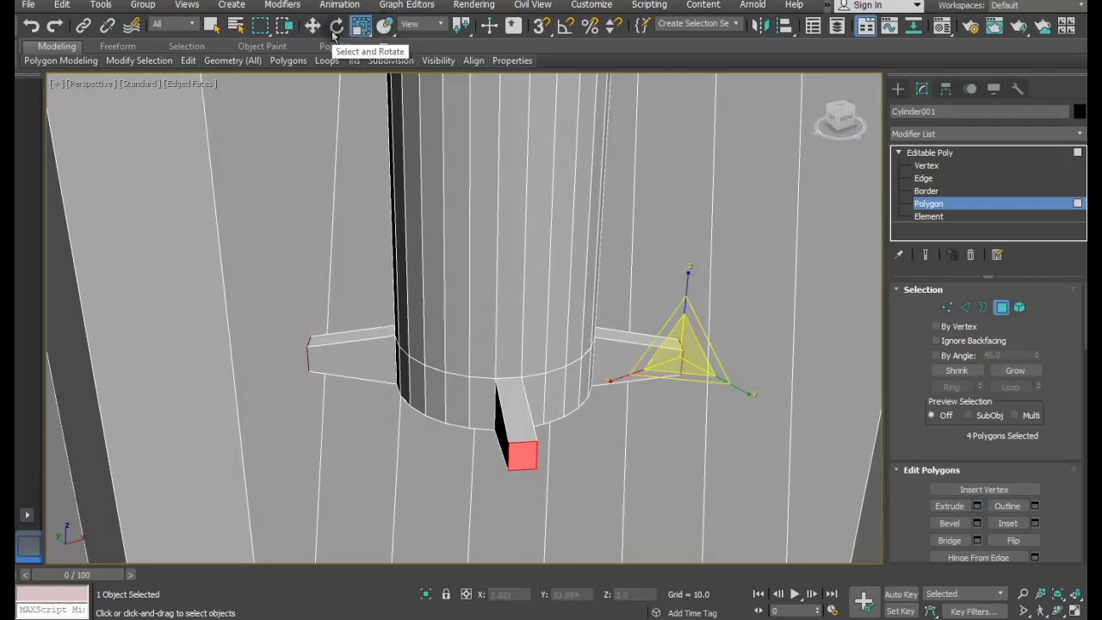
{"action": "left_click", "coordinate": [334, 29]}
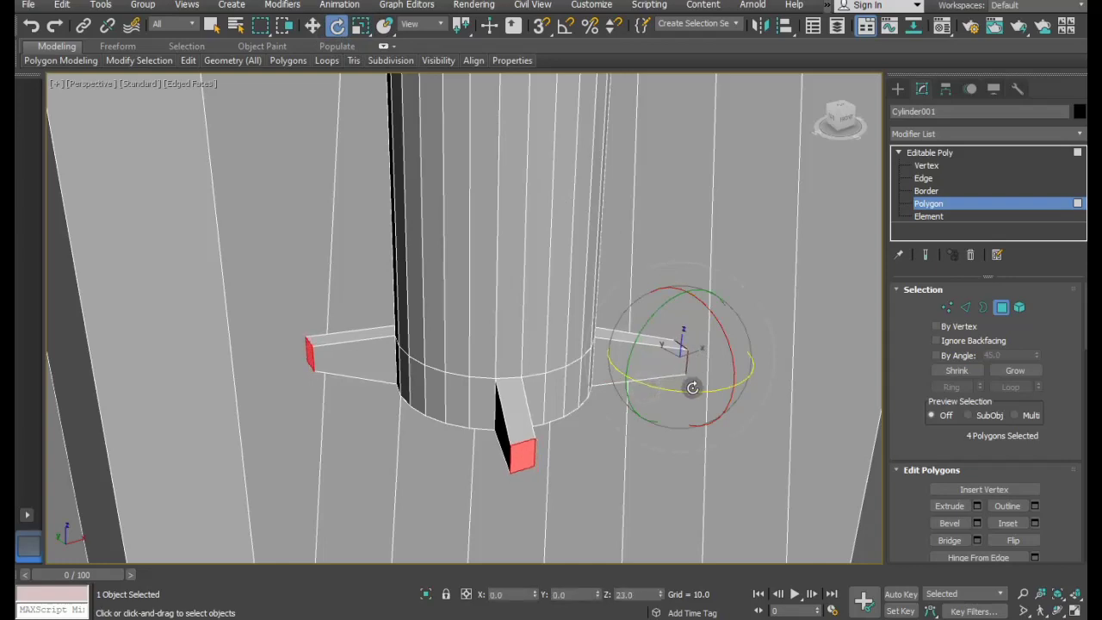
{"action": "mouse_move", "coordinate": [696, 387]}
{"action": "left_mouse_down"}
{"action": "mouse_move", "coordinate": [743, 386]}
{"action": "mouse_move", "coordinate": [531, 396]}
{"action": "mouse_move", "coordinate": [613, 397]}
{"action": "left_mouse_up"}
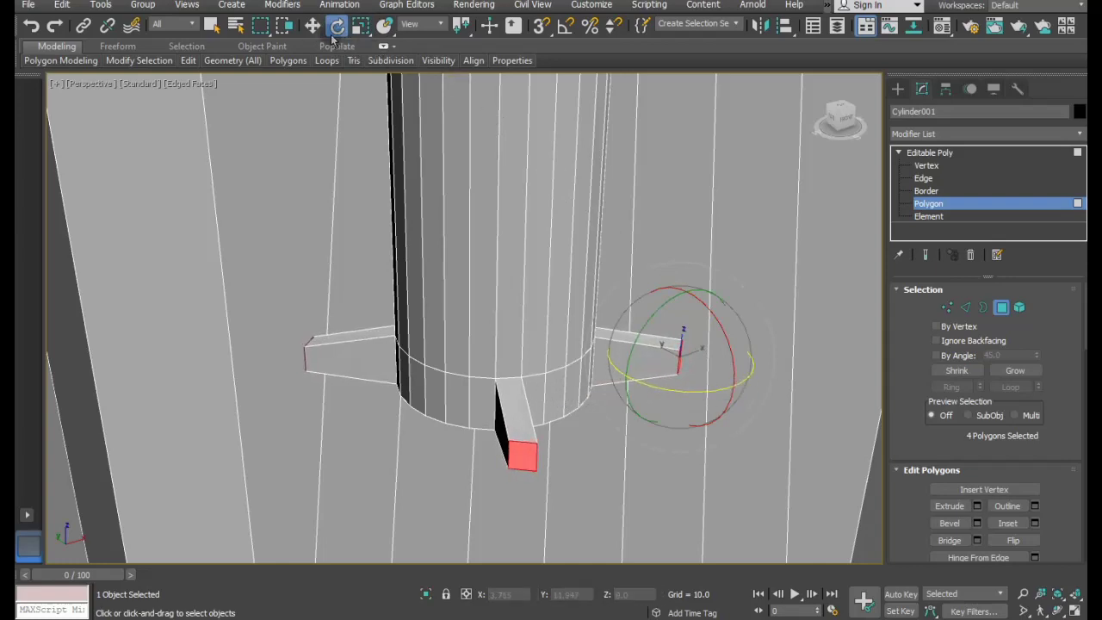
{"action": "left_click", "coordinate": [312, 26]}
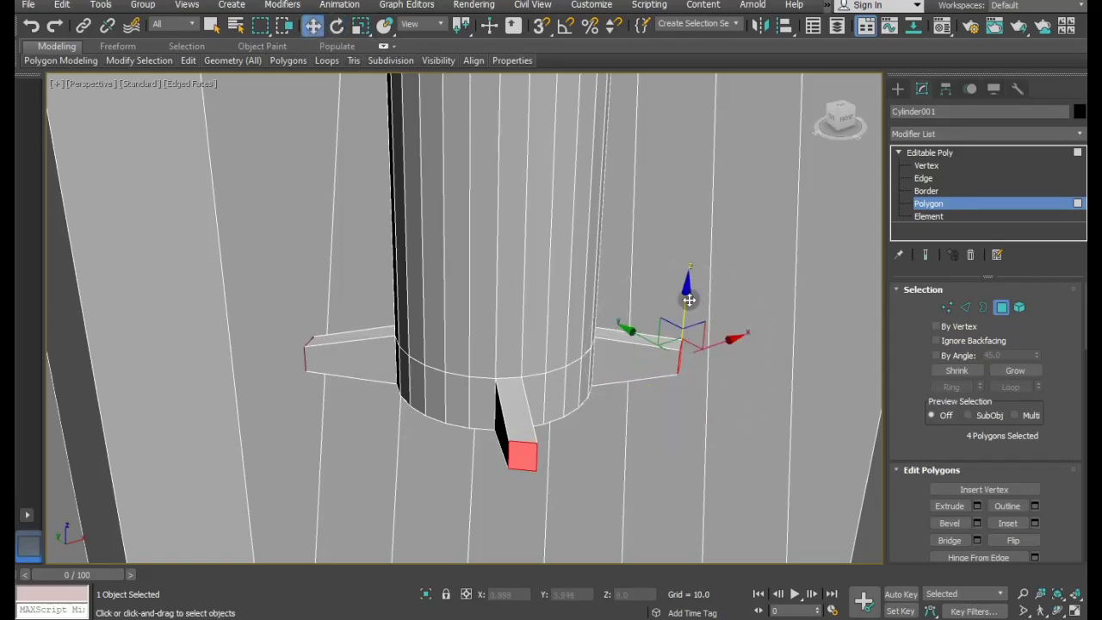
{"action": "left_click_drag", "start_coordinate": [689, 300], "coordinate": [683, 302]}
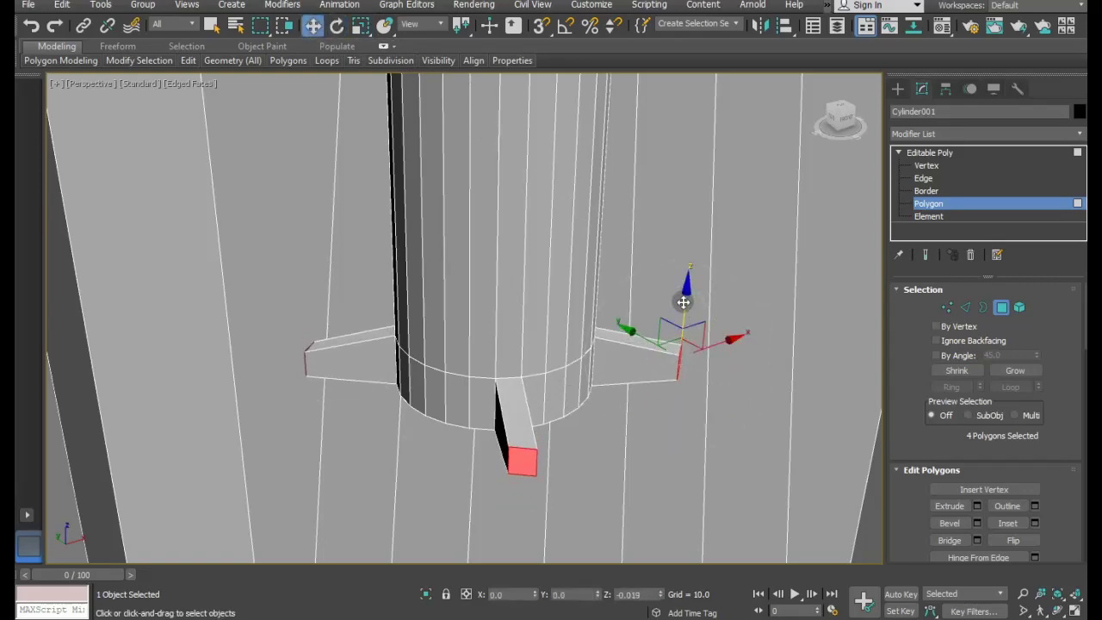
{"action": "mouse_move", "coordinate": [571, 301]}
{"action": "middle_mouse_down", "text": "alt"}
{"action": "mouse_move", "coordinate": [745, 294]}
{"action": "mouse_move", "coordinate": [701, 212]}
{"action": "mouse_move", "coordinate": [660, 227]}
{"action": "mouse_move", "coordinate": [646, 217]}
{"action": "mouse_move", "coordinate": [701, 246]}
{"action": "mouse_move", "coordinate": [705, 270]}
{"action": "middle_mouse_up", "text": "alt"}
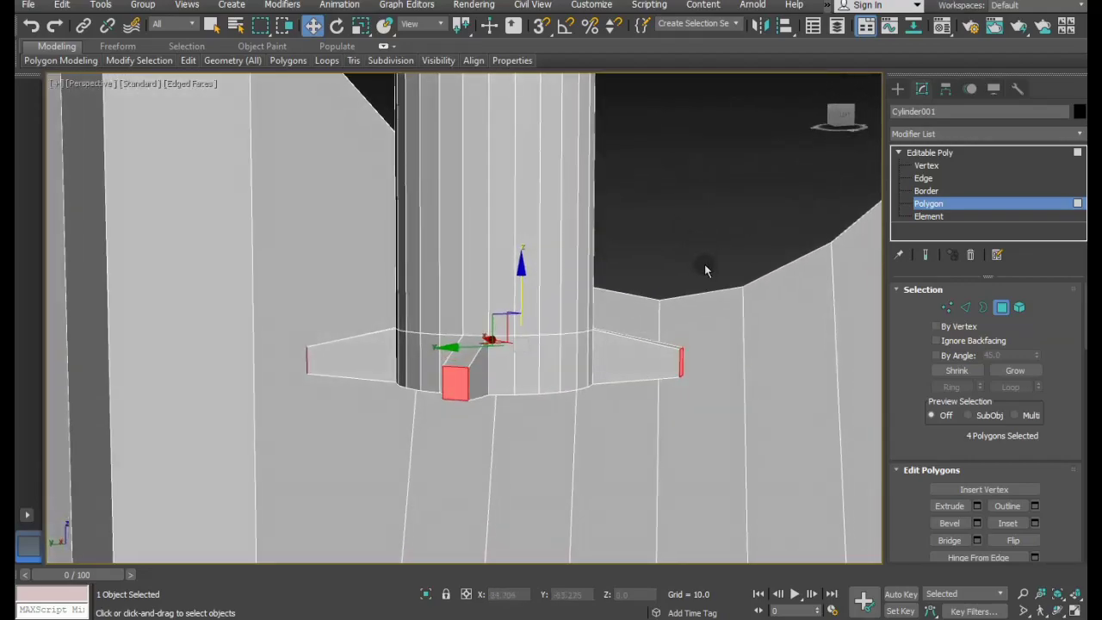
{"action": "middle_click_drag", "start_coordinate": [655, 345], "coordinate": [673, 353], "text": "alt"}
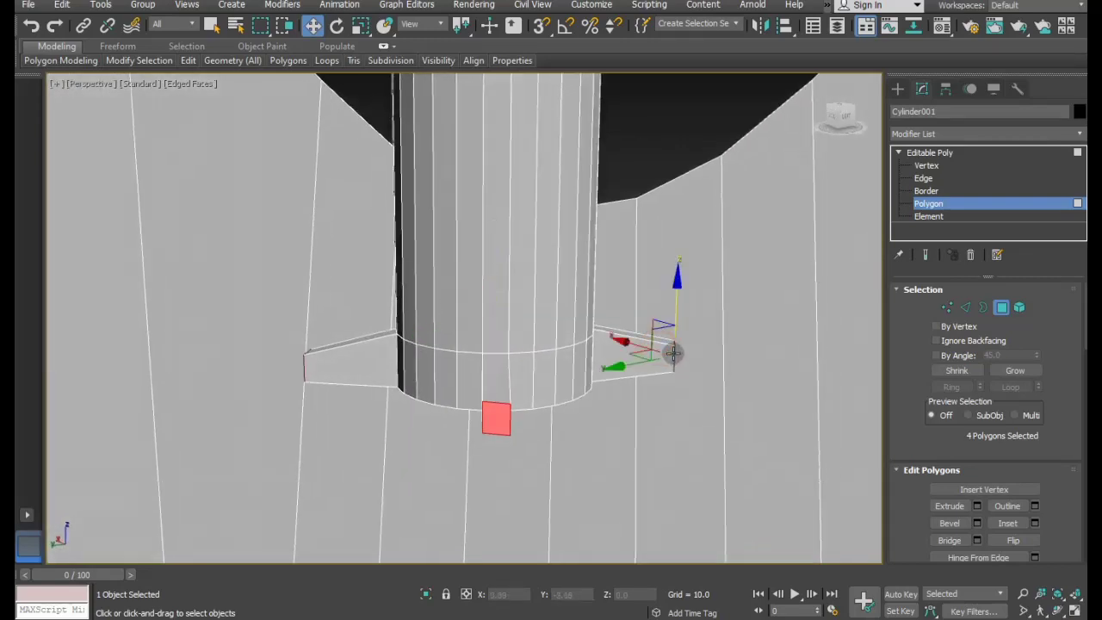
Clear the face selection and select the vertices on the cylinder's bottom ring.
{"action": "left_click", "coordinate": [625, 182]}
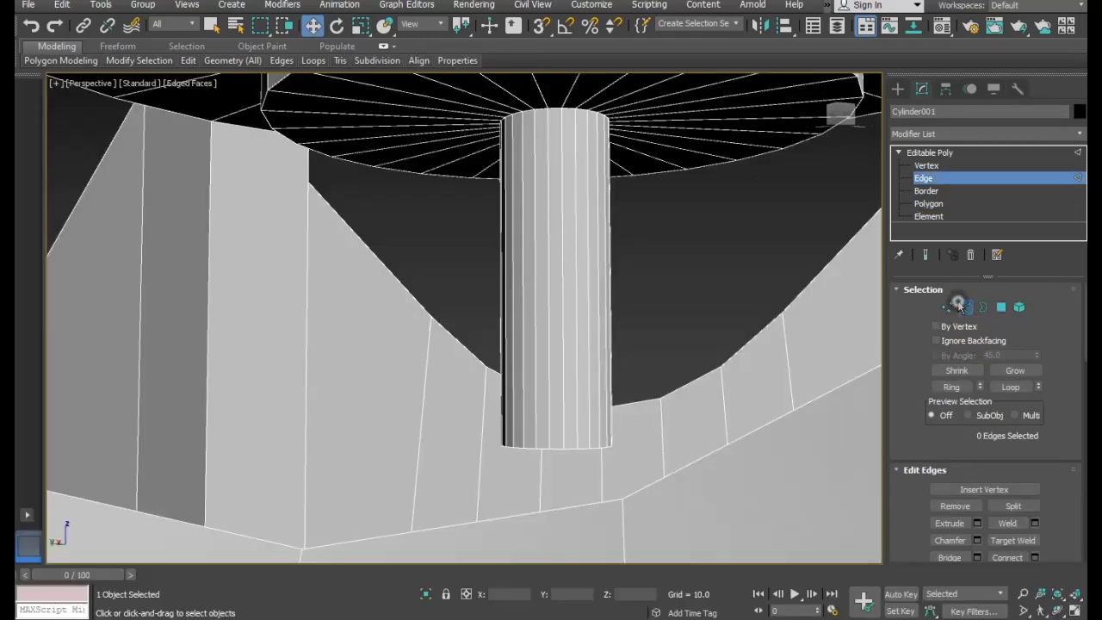
{"action": "key", "text": "2"}
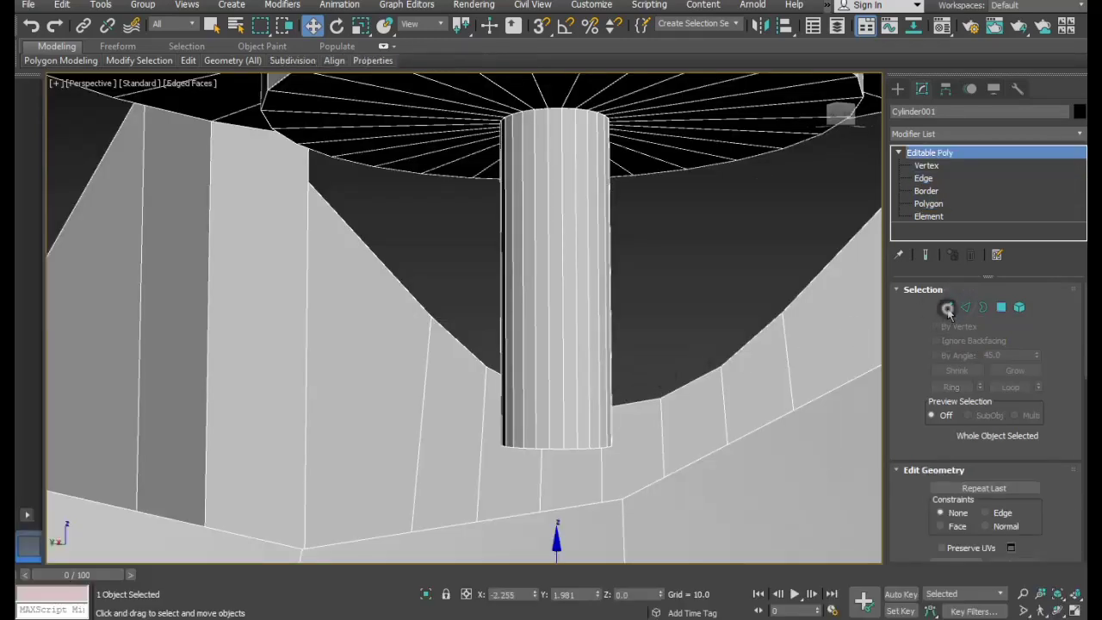
{"action": "left_click", "coordinate": [947, 307]}
{"action": "scroll", "coordinate": [714, 352], "scroll_direction": "up", "scroll_amount": 3}
{"action": "middle_click_drag", "start_coordinate": [713, 352], "coordinate": [692, 344], "text": "alt"}
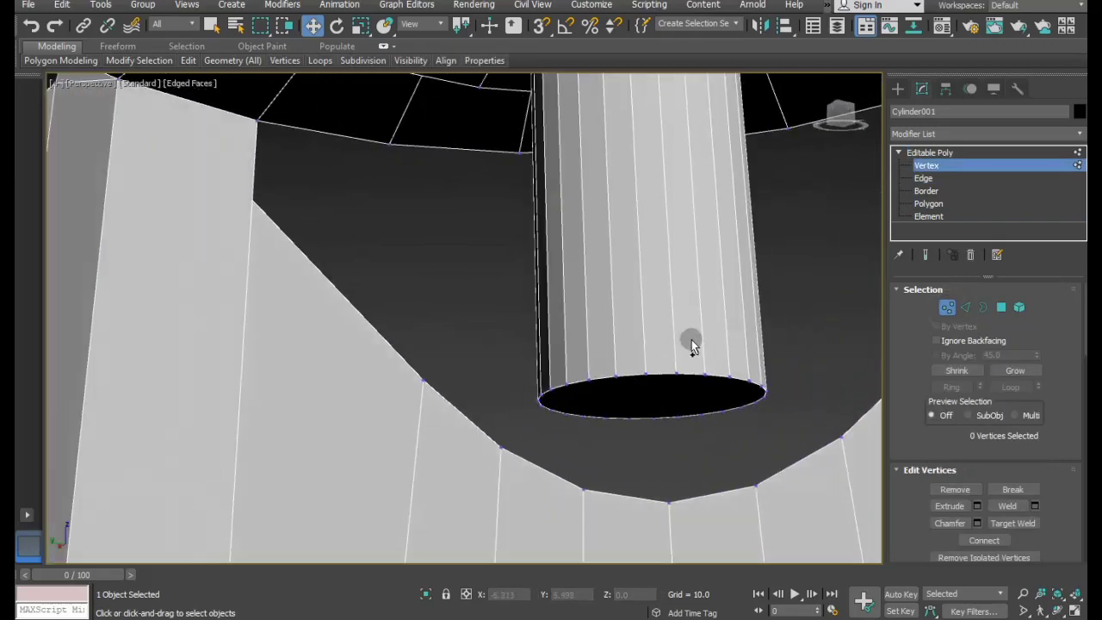
{"action": "left_click_drag", "start_coordinate": [510, 346], "coordinate": [835, 435]}
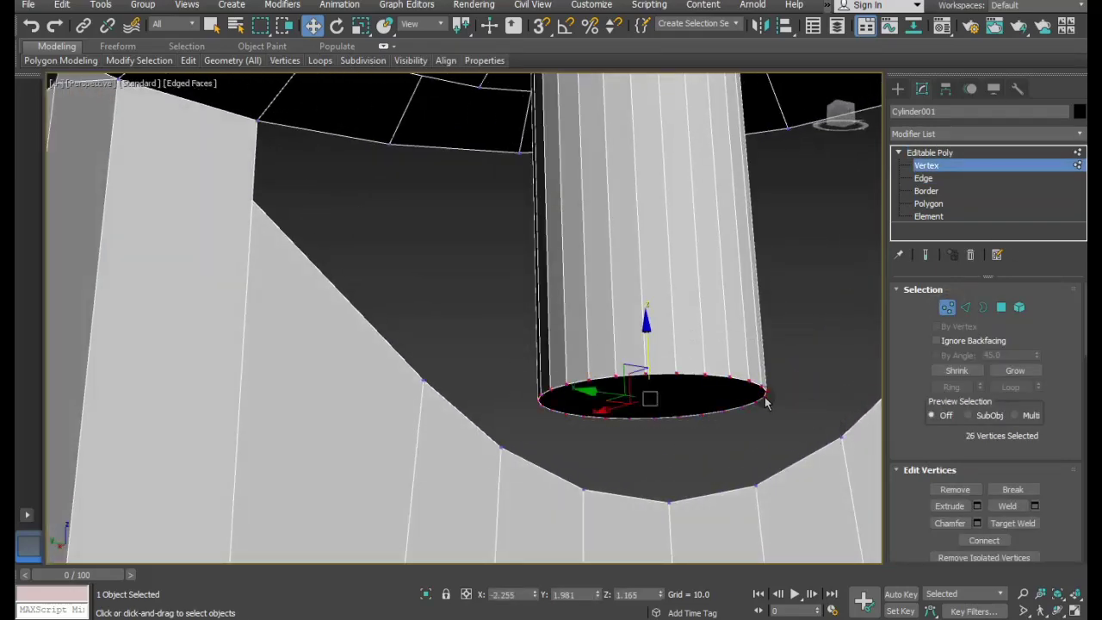
{"action": "mouse_move", "coordinate": [619, 402]}
{"action": "middle_mouse_down", "text": "alt"}
{"action": "mouse_move", "coordinate": [703, 430]}
{"action": "mouse_move", "coordinate": [669, 431]}
{"action": "mouse_move", "coordinate": [730, 413]}
{"action": "mouse_move", "coordinate": [718, 387]}
{"action": "mouse_move", "coordinate": [720, 406]}
{"action": "middle_mouse_up", "text": "alt"}
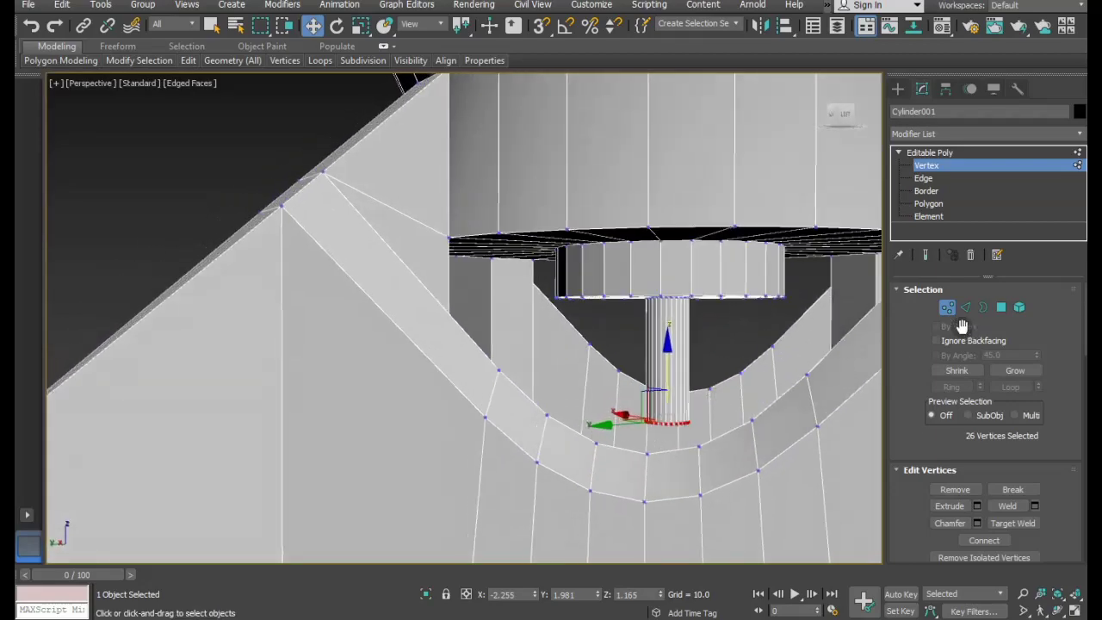
{"action": "middle_click_drag", "start_coordinate": [826, 327], "coordinate": [976, 315], "text": "alt"}
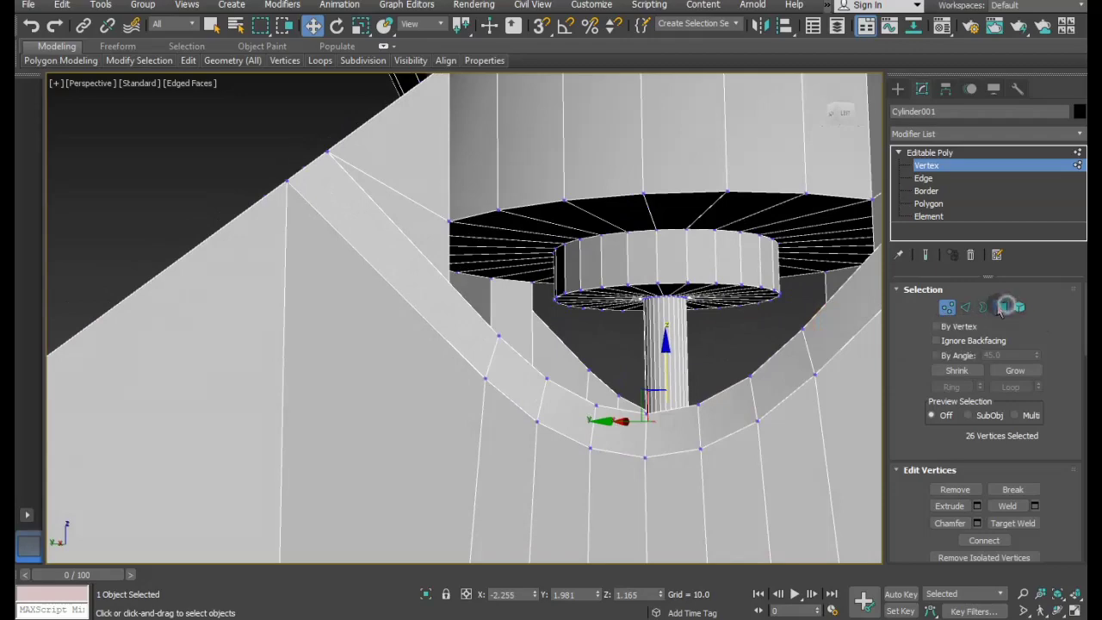
Select the small column's faces, scale them down slightly, then undo twice to remove the column.
{"action": "left_click", "coordinate": [1001, 307]}
{"action": "mouse_move", "coordinate": [671, 362]}
{"action": "middle_mouse_down", "text": "alt"}
{"action": "mouse_move", "coordinate": [732, 366]}
{"action": "mouse_move", "coordinate": [743, 271]}
{"action": "mouse_move", "coordinate": [702, 422]}
{"action": "middle_mouse_up", "text": "alt"}
{"action": "key", "text": "ctrl+a"}
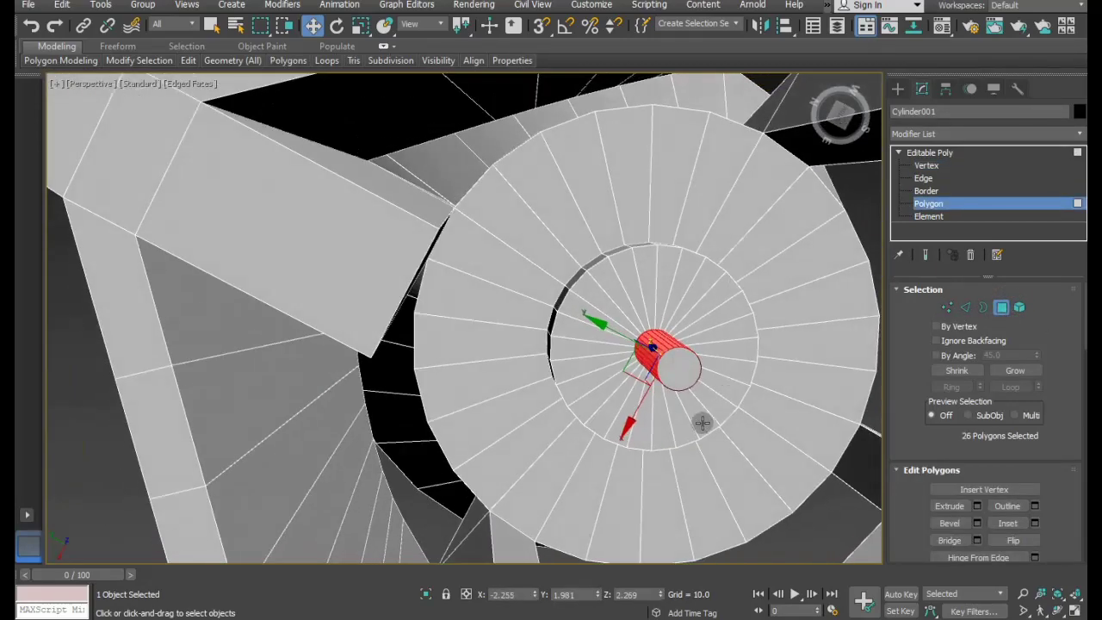
{"action": "left_click", "coordinate": [675, 377], "text": "ctrl"}
{"action": "mouse_move", "coordinate": [675, 377]}
{"action": "middle_mouse_down", "text": "alt"}
{"action": "mouse_move", "coordinate": [718, 414]}
{"action": "mouse_move", "coordinate": [719, 464]}
{"action": "middle_mouse_up", "text": "alt"}
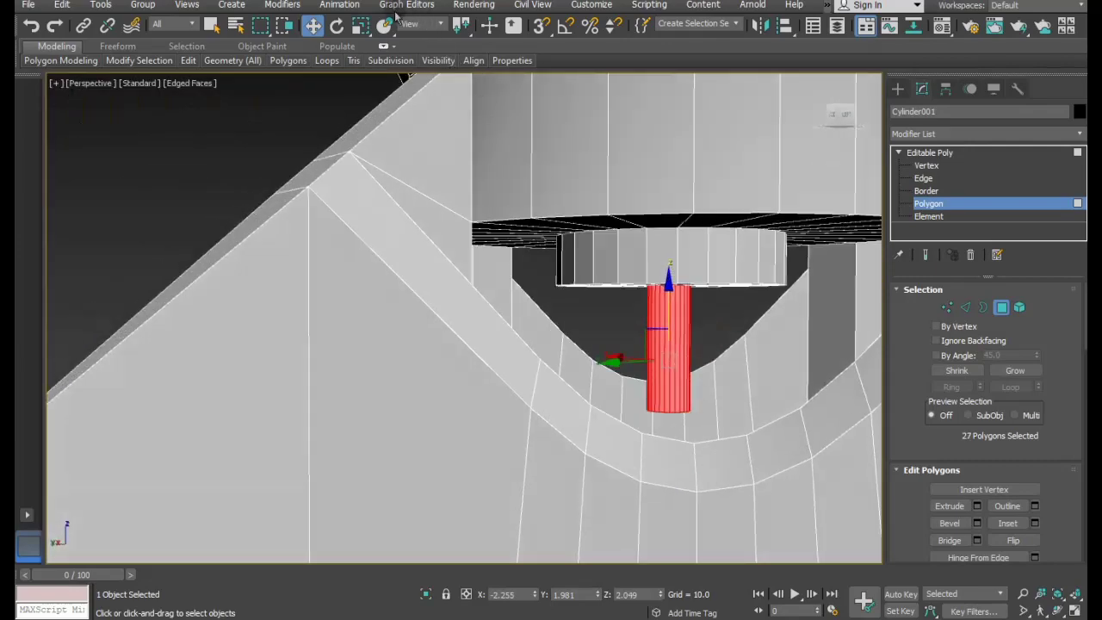
{"action": "left_click", "coordinate": [360, 26]}
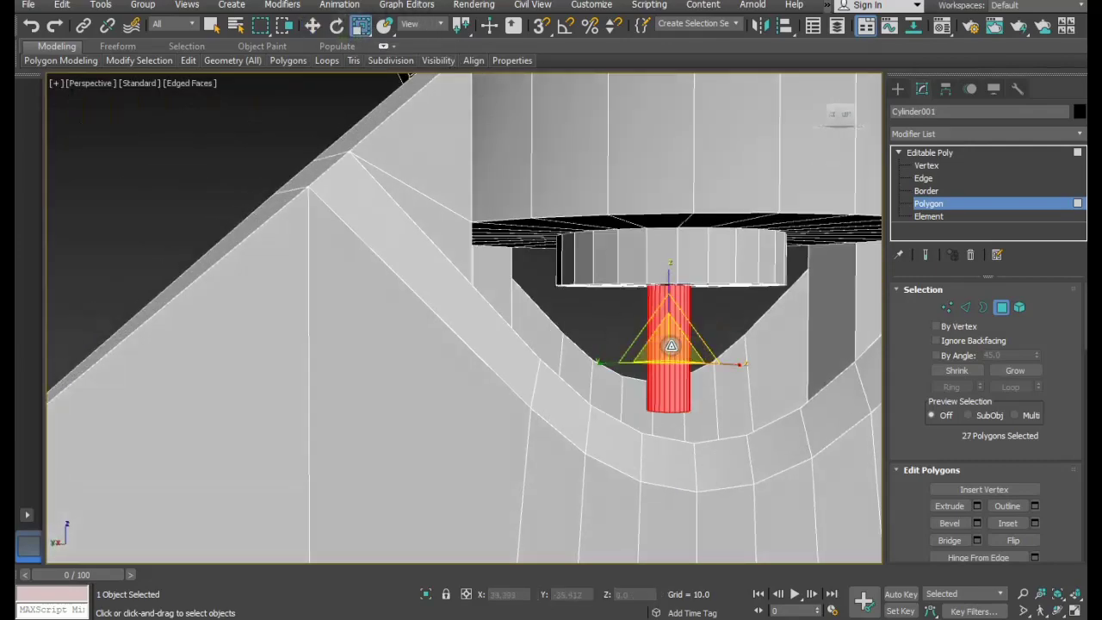
{"action": "left_click_drag", "start_coordinate": [670, 347], "coordinate": [670, 359]}
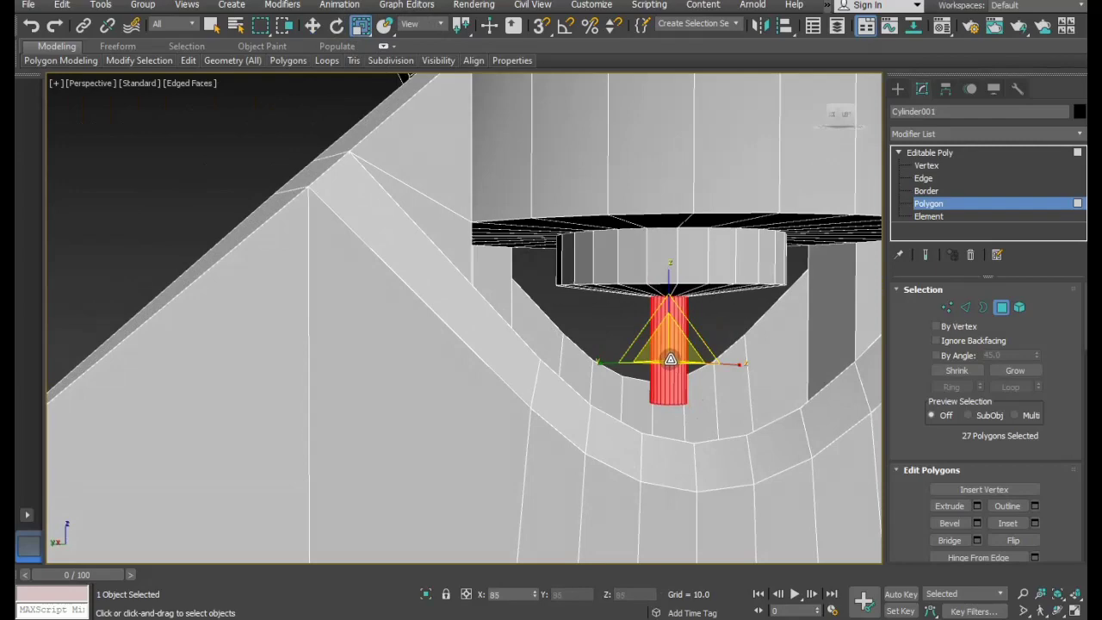
{"action": "left_click", "coordinate": [30, 25]}
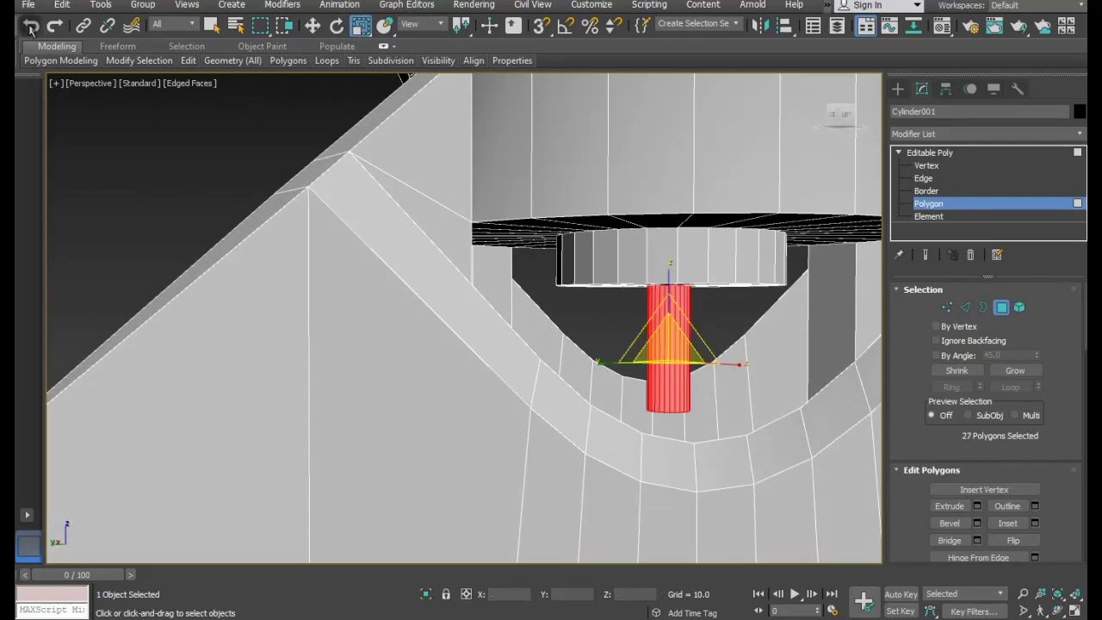
{"action": "left_click", "coordinate": [30, 25]}
Cap the open border of the tail opening with a single polygon.
{"action": "mouse_move", "coordinate": [592, 278]}
{"action": "middle_mouse_down", "text": "alt"}
{"action": "mouse_move", "coordinate": [669, 315]}
{"action": "mouse_move", "coordinate": [656, 297]}
{"action": "middle_mouse_up", "text": "alt"}
{"action": "left_click", "coordinate": [981, 309]}
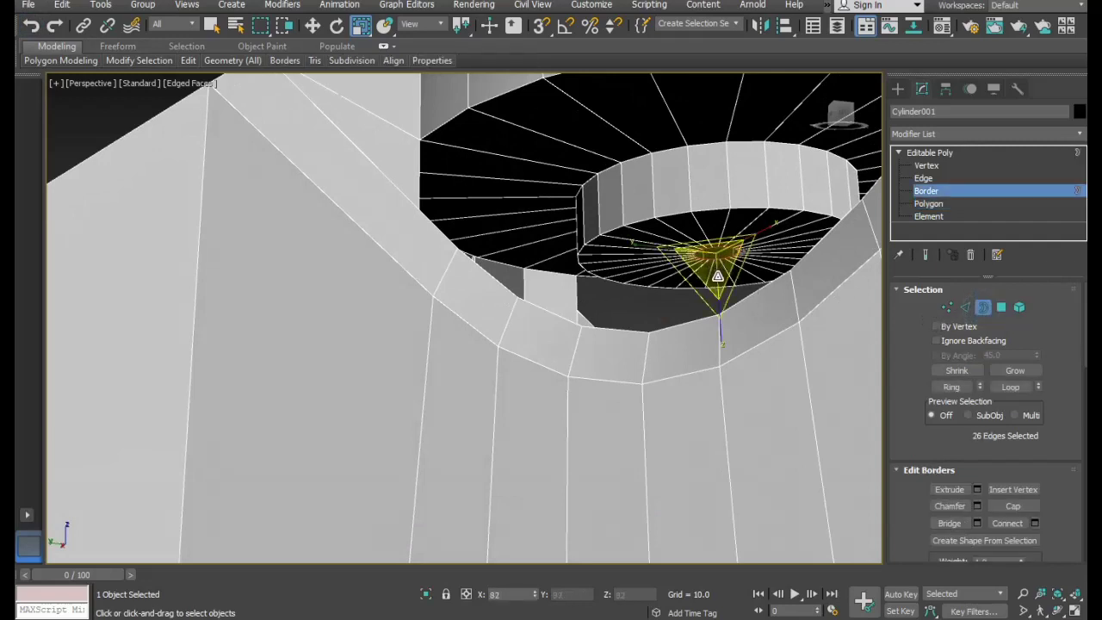
{"action": "left_click", "coordinate": [977, 489]}
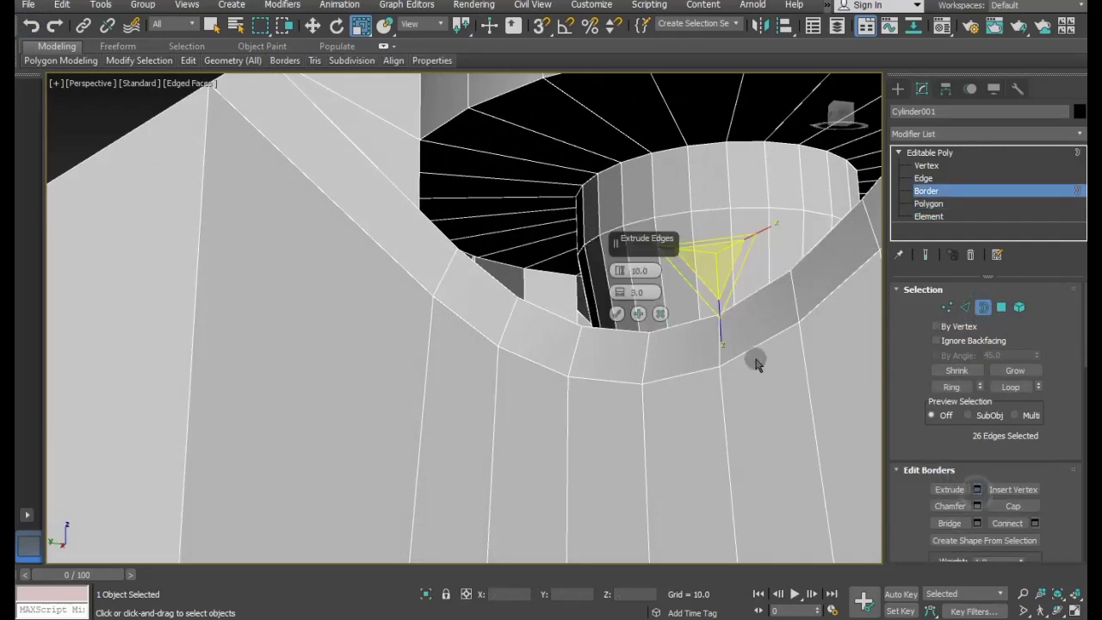
{"action": "left_click", "coordinate": [659, 315]}
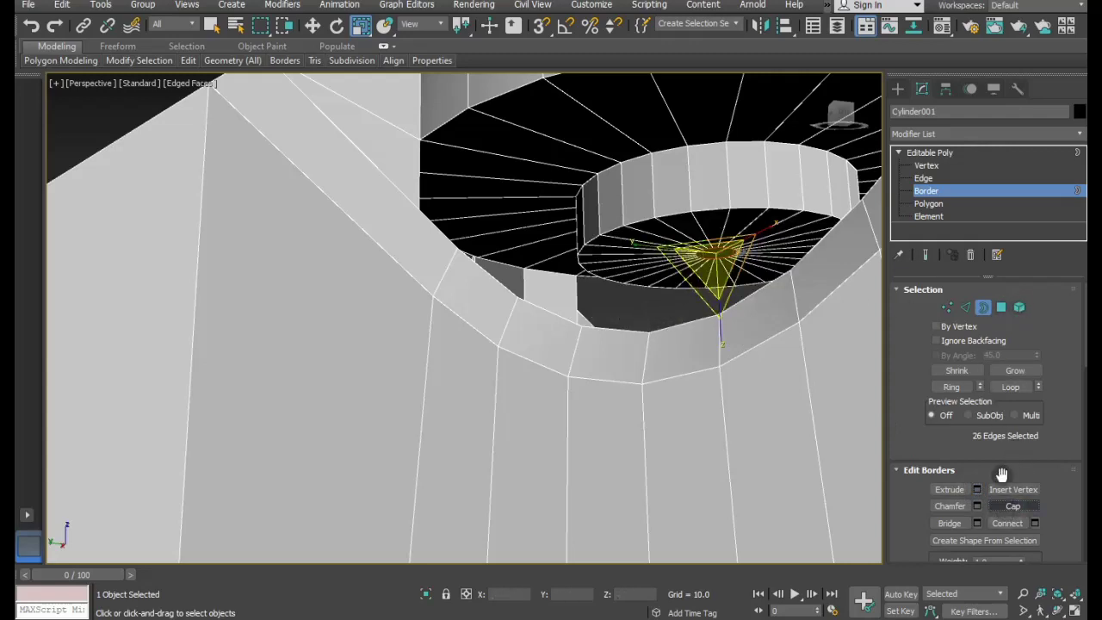
Select the new flat cap polygon at Polygon level.
{"action": "left_click", "coordinate": [1001, 308]}
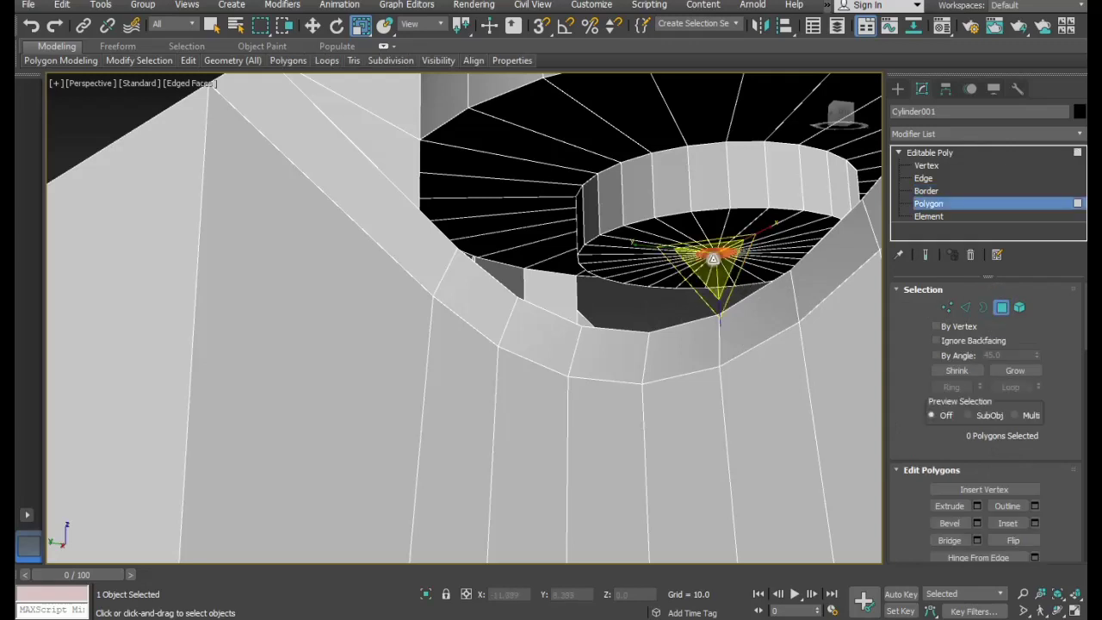
{"action": "key", "text": "w"}
{"action": "left_click", "coordinate": [713, 258]}
{"action": "middle_click_drag", "start_coordinate": [713, 259], "coordinate": [619, 331], "text": "alt"}
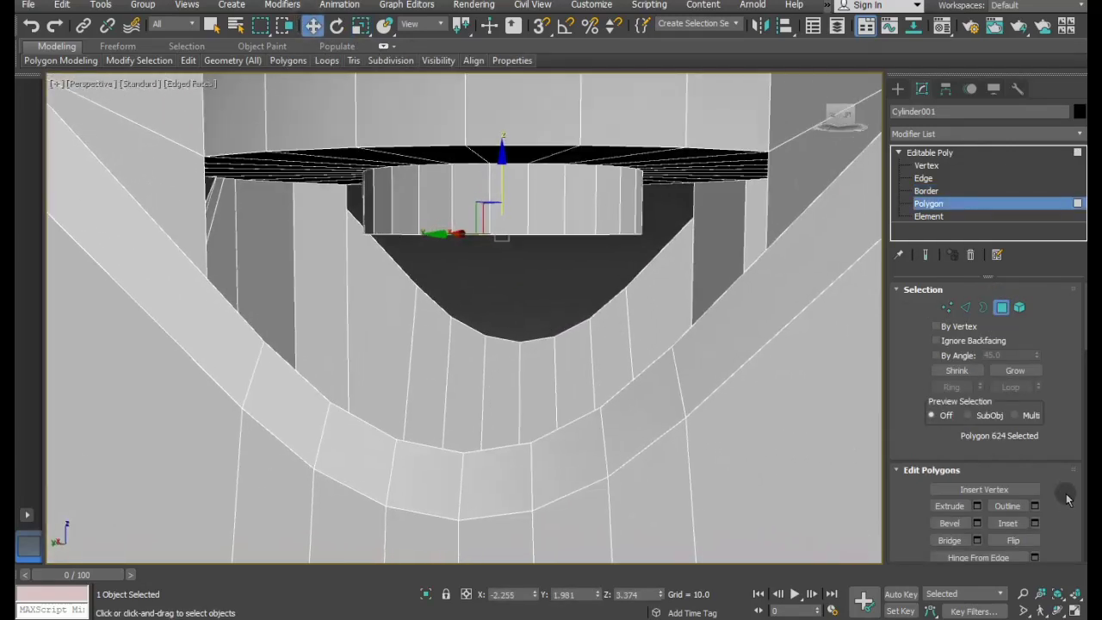
Extrude the cap polygon and drag it down along Z into a long thin column.
{"action": "left_click", "coordinate": [978, 507]}
{"action": "left_click", "coordinate": [637, 314]}
{"action": "mouse_move", "coordinate": [637, 314]}
{"action": "middle_mouse_down", "text": "alt"}
{"action": "mouse_move", "coordinate": [619, 283]}
{"action": "mouse_move", "coordinate": [622, 180]}
{"action": "middle_mouse_up", "text": "alt"}
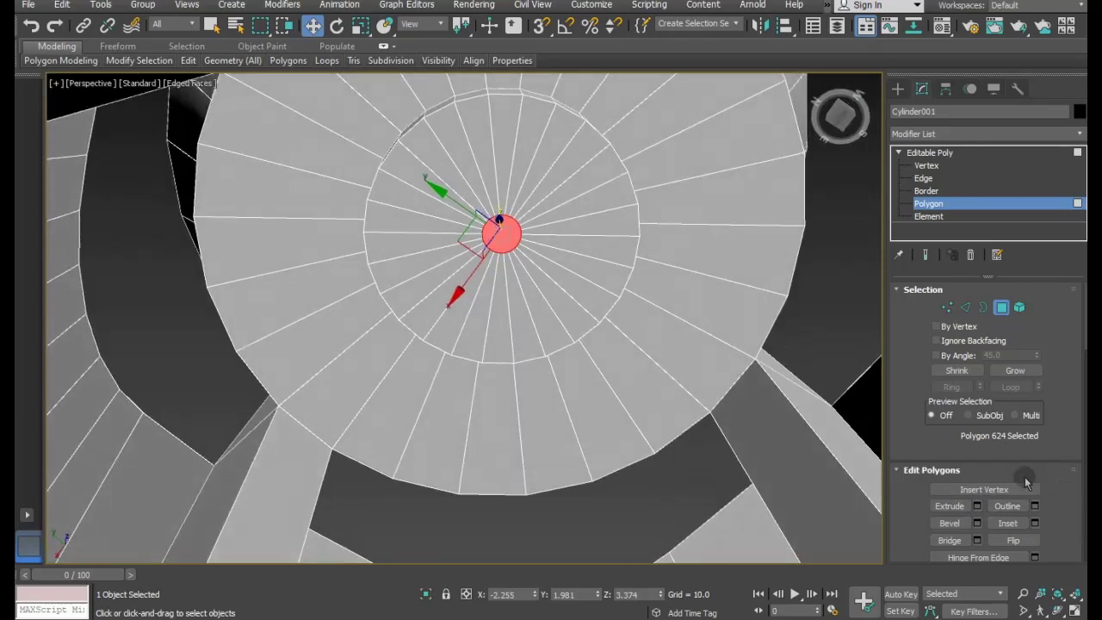
{"action": "left_click", "coordinate": [978, 506]}
{"action": "mouse_move", "coordinate": [679, 335]}
{"action": "middle_mouse_down", "text": "alt"}
{"action": "mouse_move", "coordinate": [709, 451]}
{"action": "mouse_move", "coordinate": [683, 450]}
{"action": "middle_mouse_up", "text": "alt"}
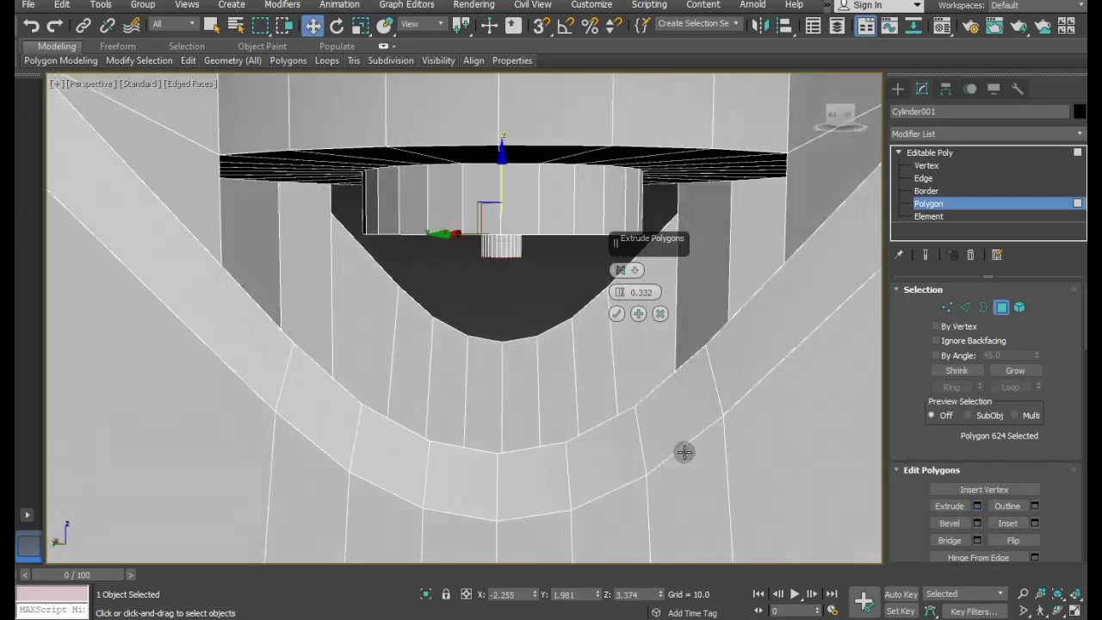
{"action": "left_click", "coordinate": [626, 313]}
{"action": "left_click_drag", "start_coordinate": [503, 181], "coordinate": [512, 311]}
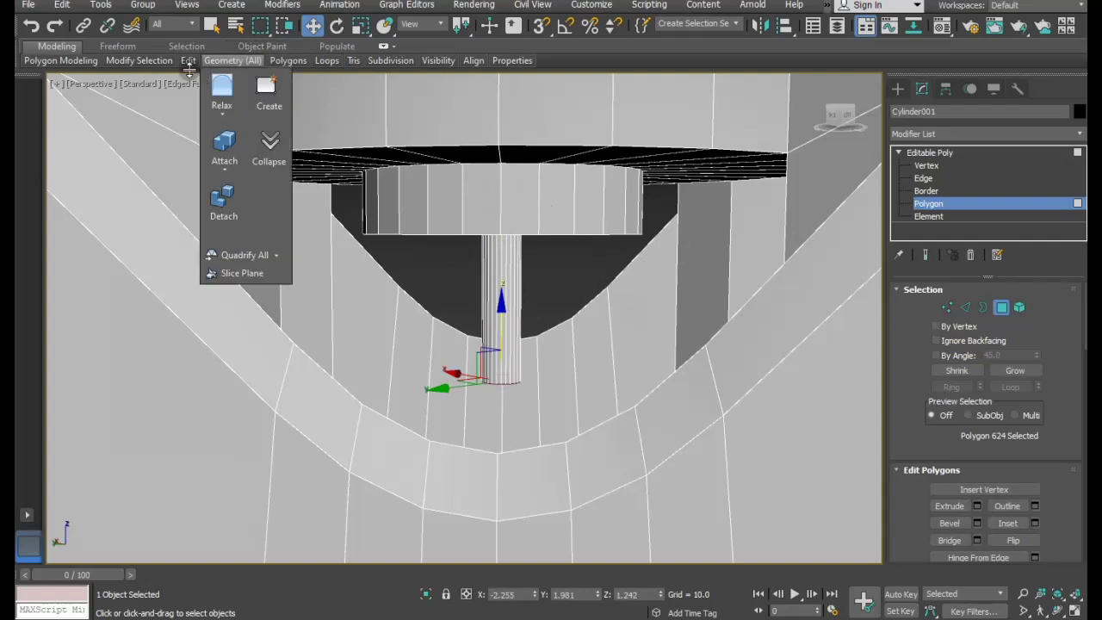
Try Swift Loop, then return to Move and select a face at the column's bottom.
{"action": "mouse_move", "coordinate": [188, 60]}
{"action": "left_click", "coordinate": [321, 97]}
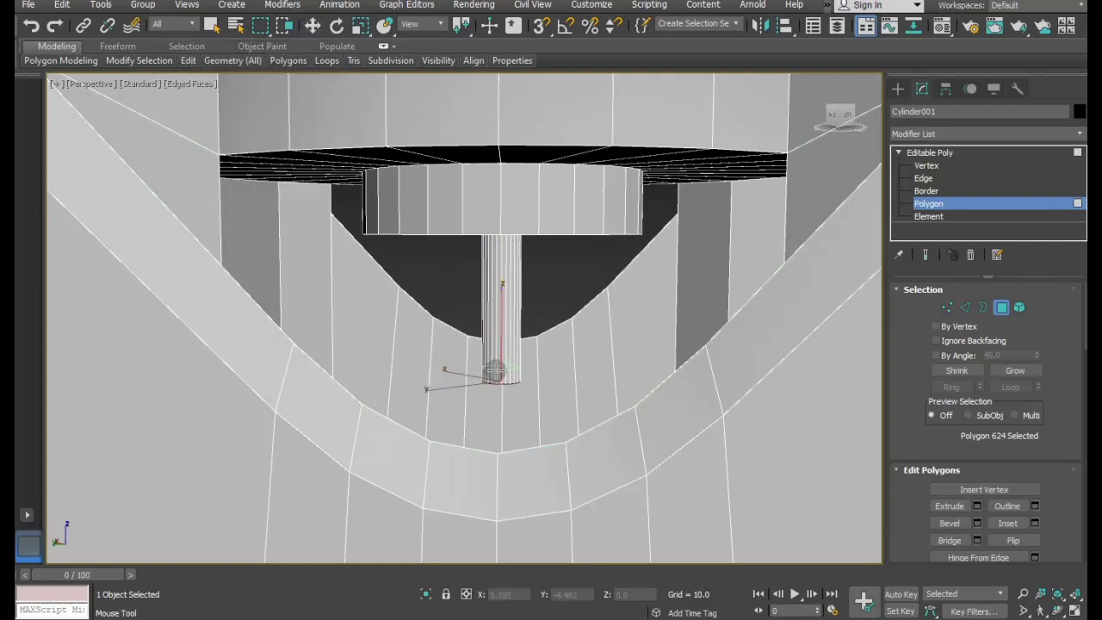
{"action": "key", "text": "w"}
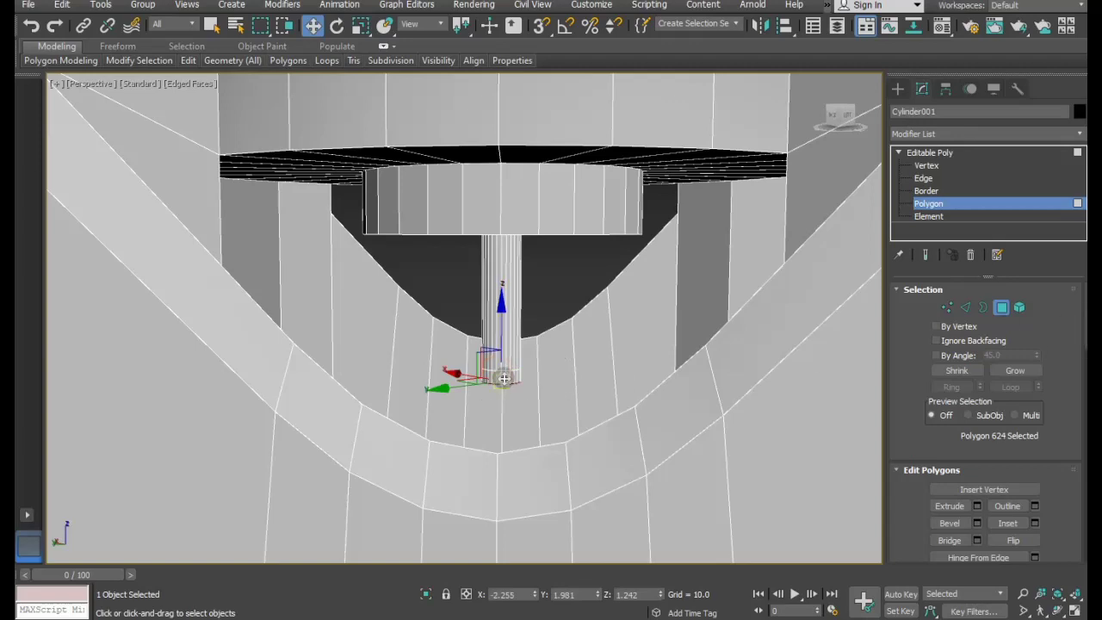
{"action": "left_click", "coordinate": [503, 376]}
{"action": "scroll", "coordinate": [525, 378], "scroll_direction": "up", "scroll_amount": 3}
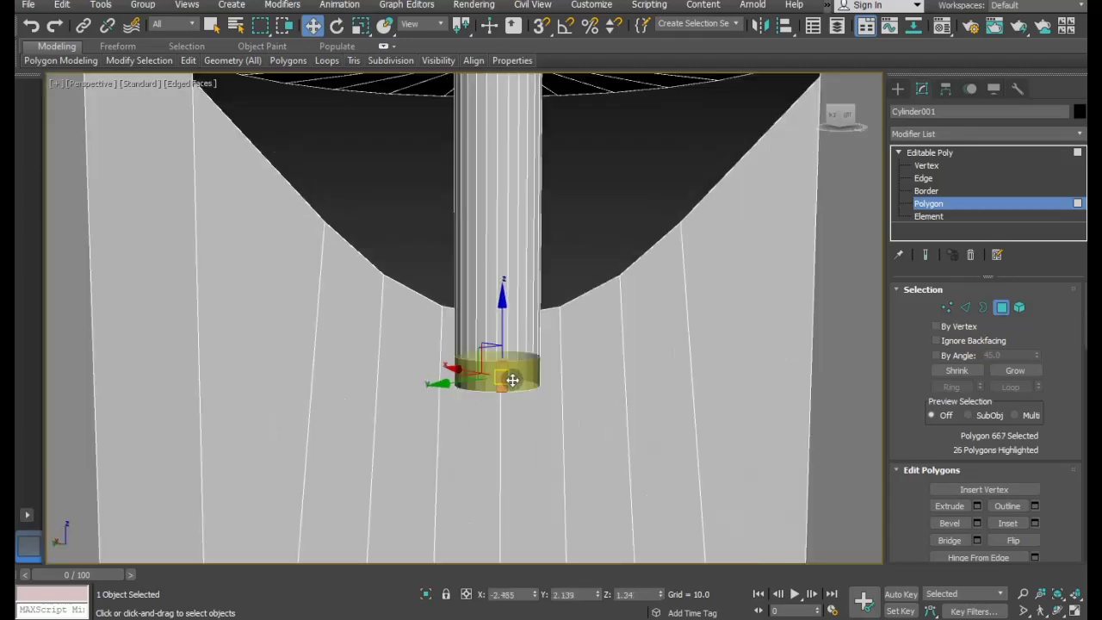
Loop-select the column's base ring and extrude it outward by Local Normal into a disk.
{"action": "left_click", "coordinate": [520, 378], "text": "shift"}
{"action": "left_click", "coordinate": [976, 505]}
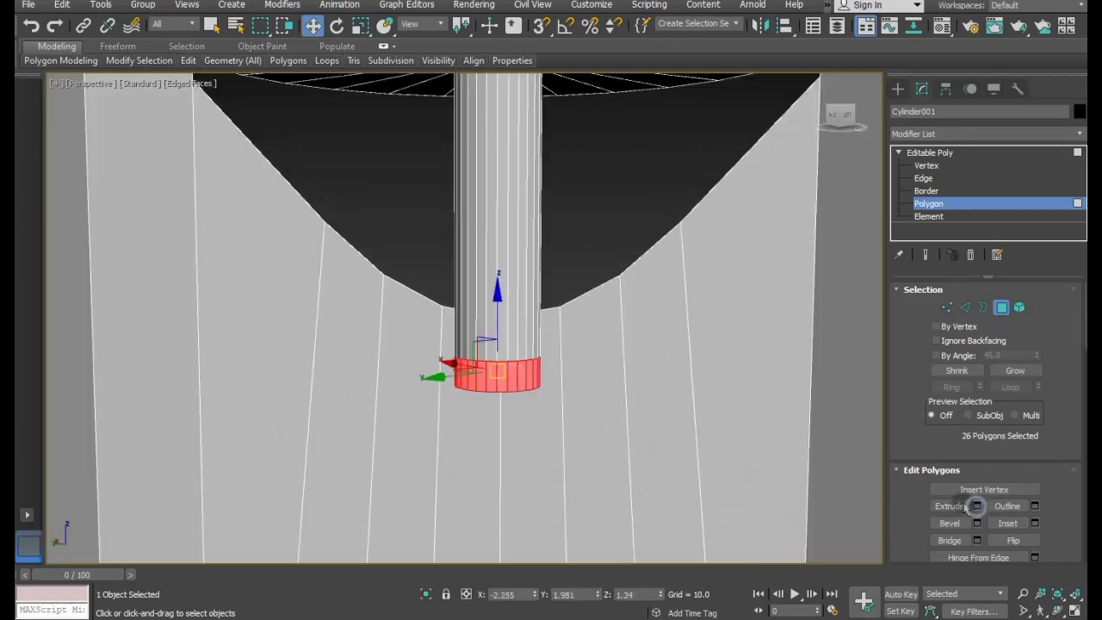
{"action": "left_click", "coordinate": [617, 271]}
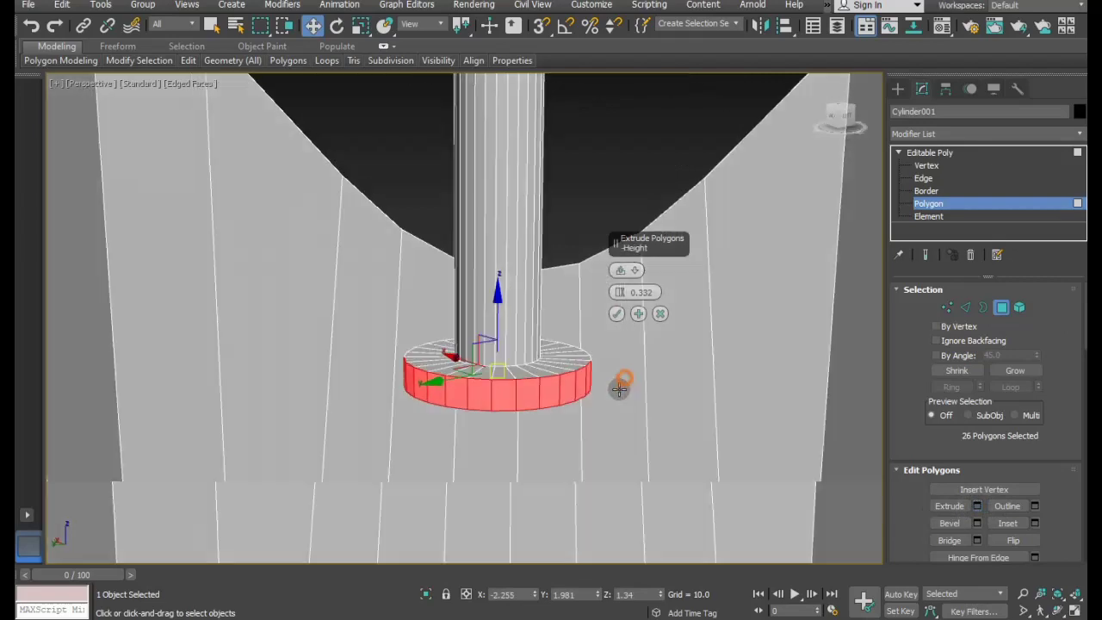
{"action": "middle_click_drag", "start_coordinate": [620, 379], "coordinate": [637, 334], "text": "alt"}
{"action": "left_click", "coordinate": [620, 314]}
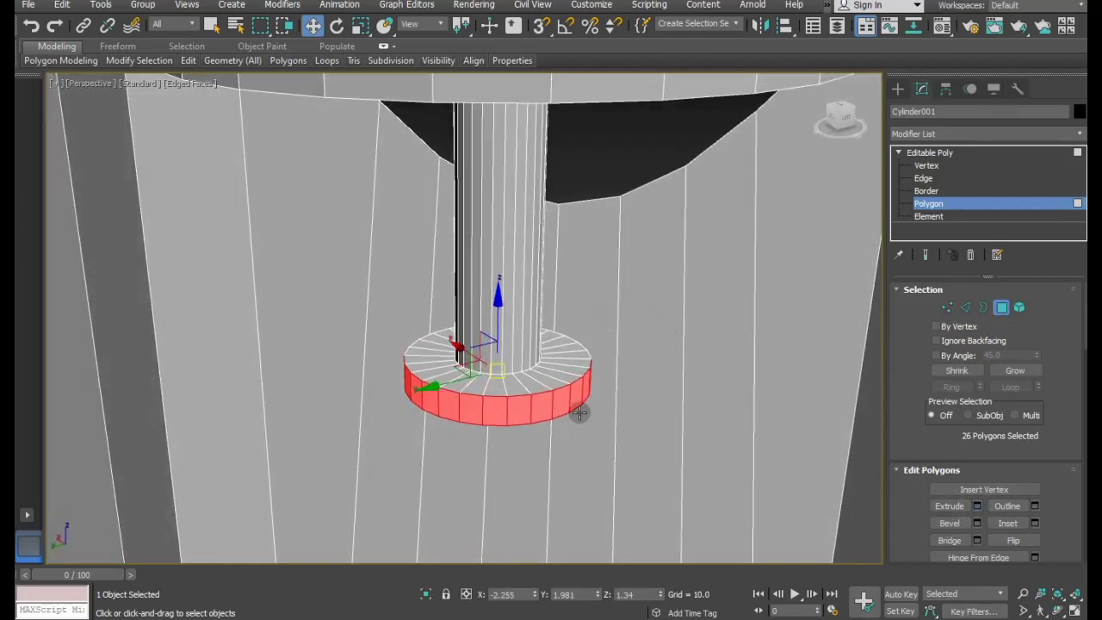
Select the disk's top ring and move it up along Z to thicken the disk.
{"action": "left_click", "coordinate": [528, 392]}
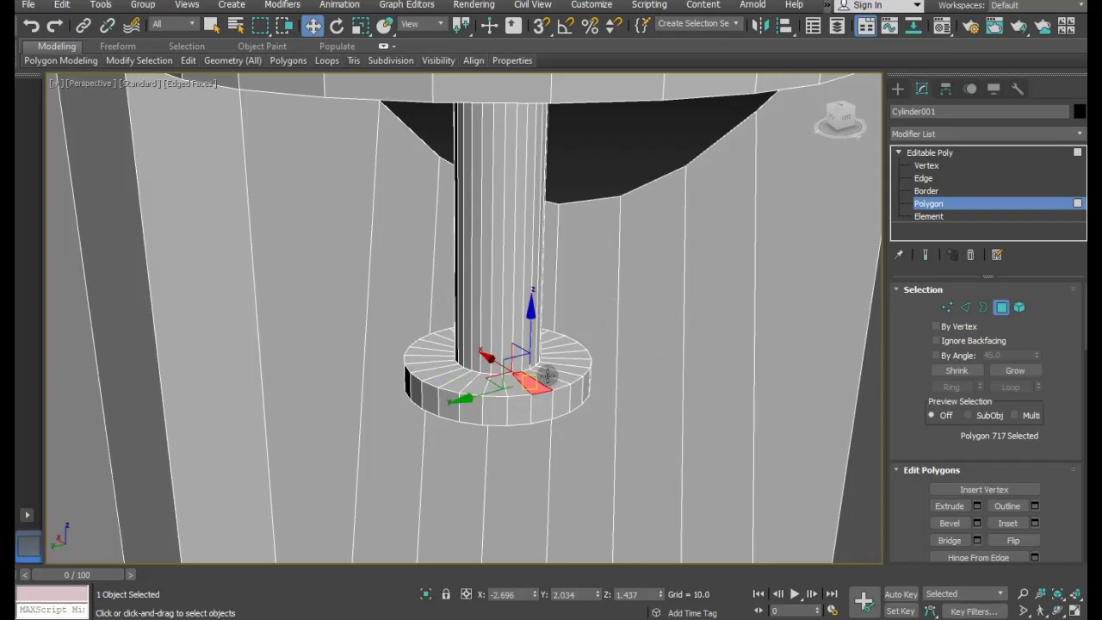
{"action": "left_click", "coordinate": [546, 376], "text": "shift"}
{"action": "left_click_drag", "start_coordinate": [503, 308], "coordinate": [489, 289]}
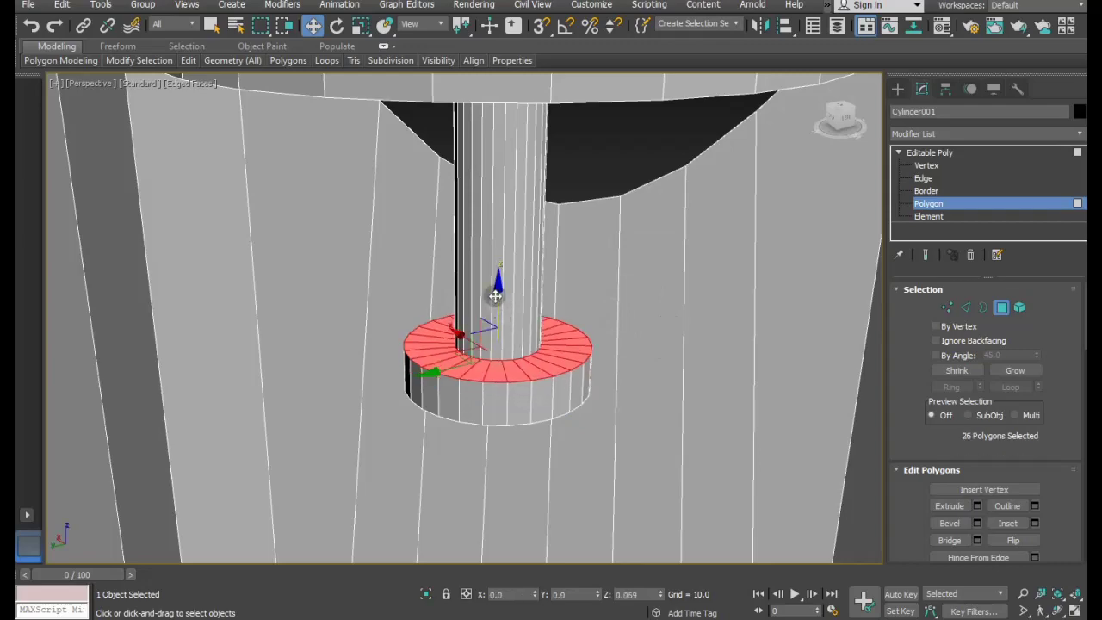
{"action": "mouse_move", "coordinate": [551, 329]}
{"action": "middle_mouse_down", "text": "alt"}
{"action": "mouse_move", "coordinate": [516, 262]}
{"action": "mouse_move", "coordinate": [528, 239]}
{"action": "mouse_move", "coordinate": [573, 261]}
{"action": "mouse_move", "coordinate": [578, 322]}
{"action": "mouse_move", "coordinate": [552, 355]}
{"action": "middle_mouse_up", "text": "alt"}
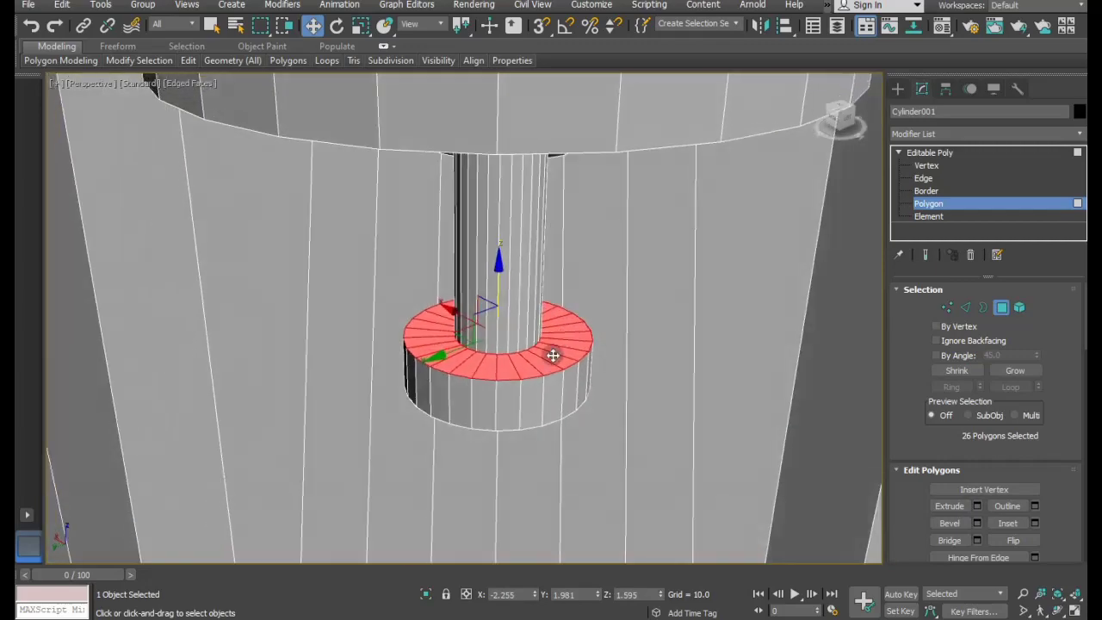
Select three side faces around the disk's rim.
{"action": "left_click", "coordinate": [508, 410]}
{"action": "mouse_move", "coordinate": [508, 410]}
{"action": "middle_mouse_down", "text": "alt"}
{"action": "mouse_move", "coordinate": [482, 408]}
{"action": "mouse_move", "coordinate": [491, 427]}
{"action": "middle_mouse_up", "text": "alt"}
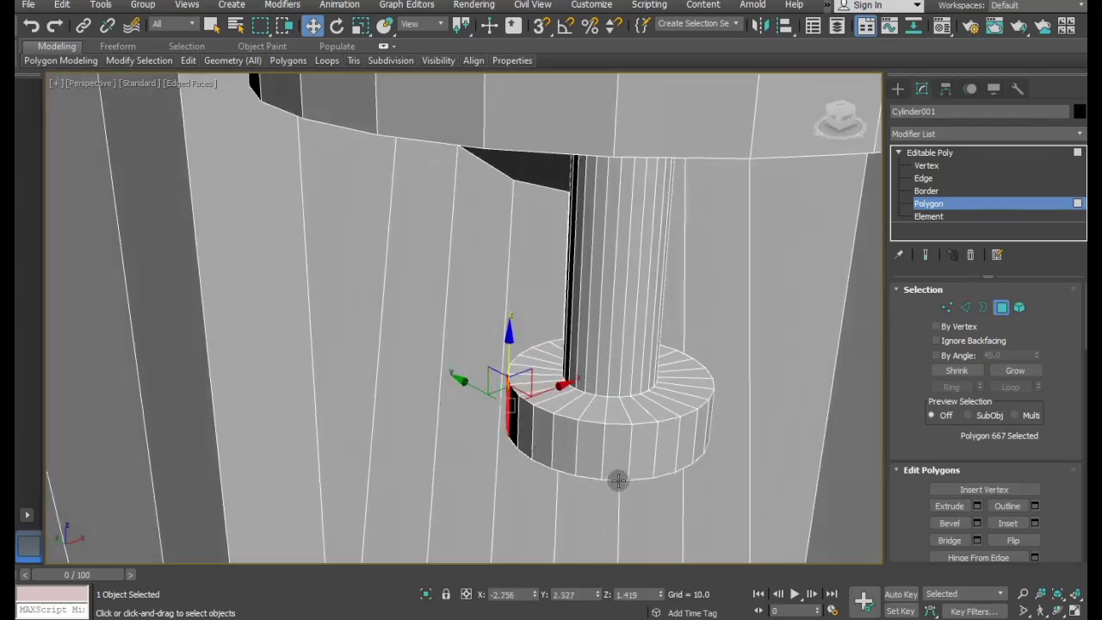
{"action": "left_click", "coordinate": [637, 448], "text": "ctrl"}
{"action": "middle_click_drag", "start_coordinate": [637, 448], "coordinate": [673, 491], "text": "alt"}
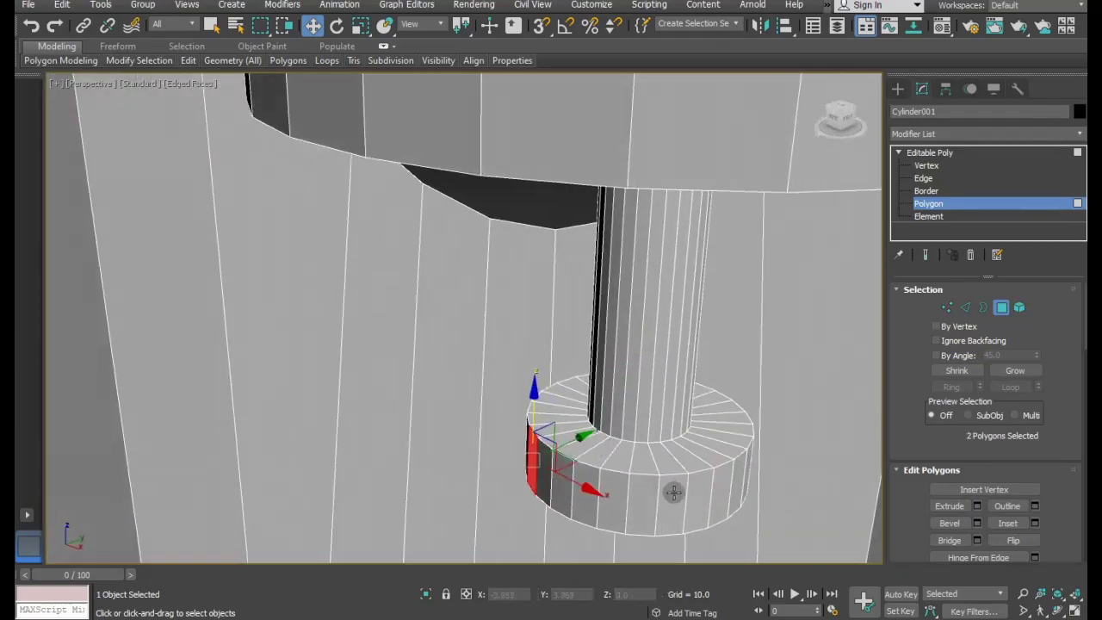
{"action": "left_click", "coordinate": [698, 504], "text": "ctrl"}
{"action": "mouse_move", "coordinate": [763, 504]}
{"action": "middle_mouse_down", "text": "alt"}
{"action": "mouse_move", "coordinate": [656, 505]}
{"action": "mouse_move", "coordinate": [630, 492]}
{"action": "mouse_move", "coordinate": [651, 503]}
{"action": "mouse_move", "coordinate": [686, 492]}
{"action": "mouse_move", "coordinate": [640, 462]}
{"action": "mouse_move", "coordinate": [557, 493]}
{"action": "mouse_move", "coordinate": [551, 508]}
{"action": "mouse_move", "coordinate": [704, 490]}
{"action": "middle_mouse_up", "text": "alt"}
{"action": "left_click", "coordinate": [680, 513], "text": "ctrl"}
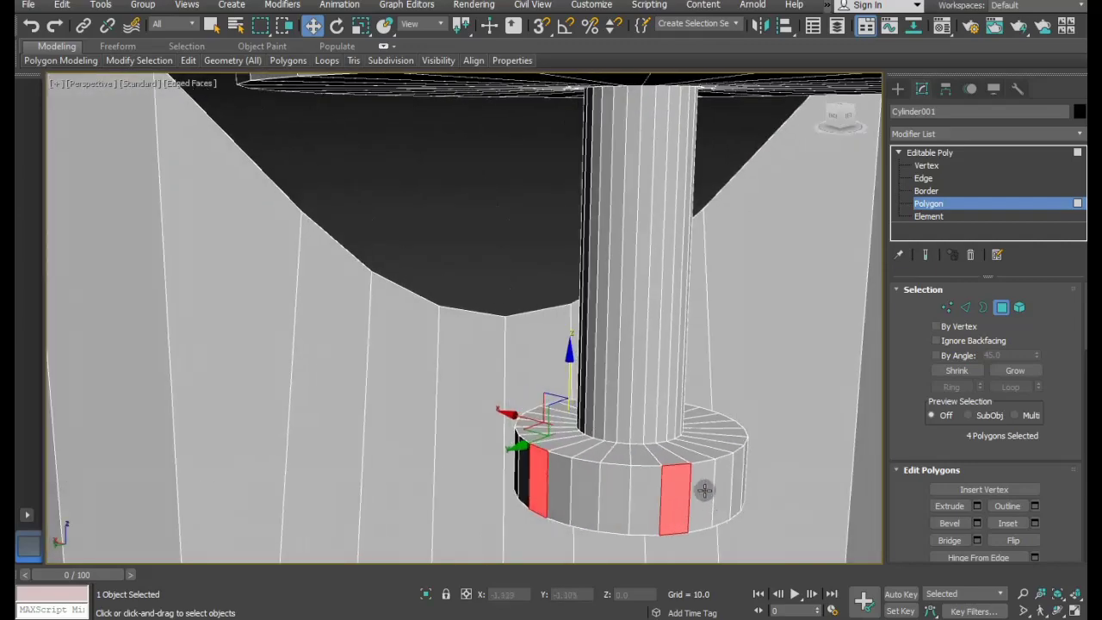
{"action": "left_click", "coordinate": [515, 255]}
{"action": "mouse_move", "coordinate": [693, 388]}
{"action": "middle_mouse_down", "text": "alt"}
{"action": "mouse_move", "coordinate": [686, 374]}
{"action": "mouse_move", "coordinate": [656, 368]}
{"action": "mouse_move", "coordinate": [720, 371]}
{"action": "mouse_move", "coordinate": [630, 364]}
{"action": "mouse_move", "coordinate": [614, 352]}
{"action": "mouse_move", "coordinate": [661, 254]}
{"action": "mouse_move", "coordinate": [591, 263]}
{"action": "mouse_move", "coordinate": [660, 264]}
{"action": "mouse_move", "coordinate": [593, 274]}
{"action": "middle_mouse_up", "text": "alt"}
{"action": "scroll", "coordinate": [669, 349], "scroll_direction": "up", "scroll_amount": 2}
{"action": "scroll", "coordinate": [668, 348], "scroll_direction": "down", "scroll_amount": 2}
{"action": "scroll", "coordinate": [561, 344], "scroll_direction": "down", "scroll_amount": 5}
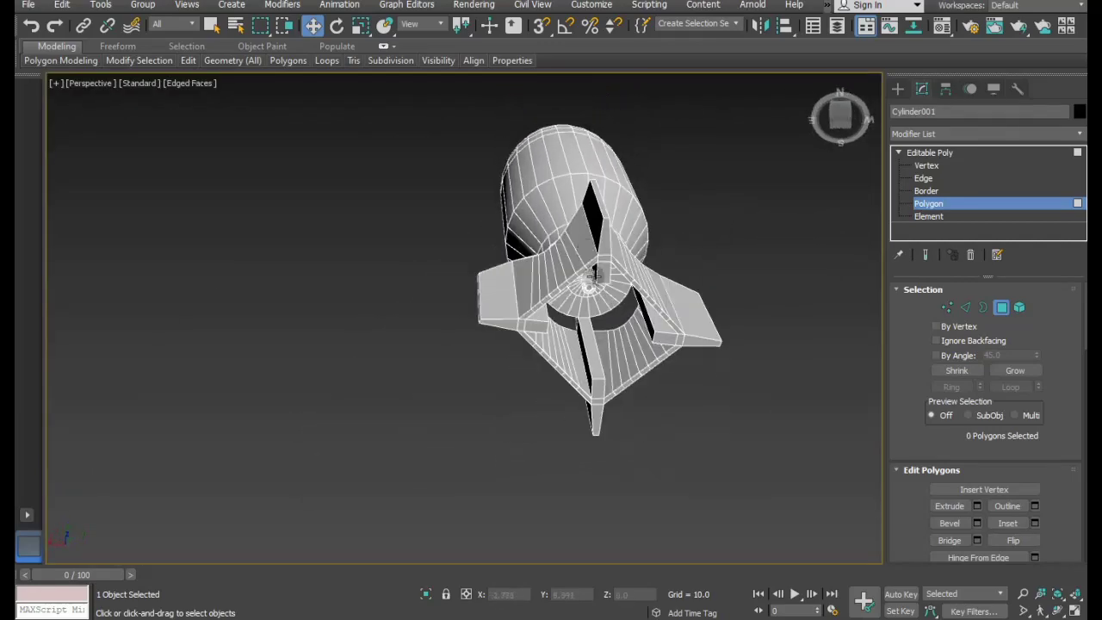
{"action": "scroll", "coordinate": [598, 353], "scroll_direction": "up", "scroll_amount": 3}
{"action": "scroll", "coordinate": [634, 351], "scroll_direction": "up", "scroll_amount": 2}
{"action": "mouse_move", "coordinate": [634, 351]}
{"action": "middle_mouse_down", "text": "alt"}
{"action": "mouse_move", "coordinate": [683, 332]}
{"action": "mouse_move", "coordinate": [805, 417]}
{"action": "mouse_move", "coordinate": [743, 419]}
{"action": "mouse_move", "coordinate": [667, 361]}
{"action": "middle_mouse_up", "text": "alt"}
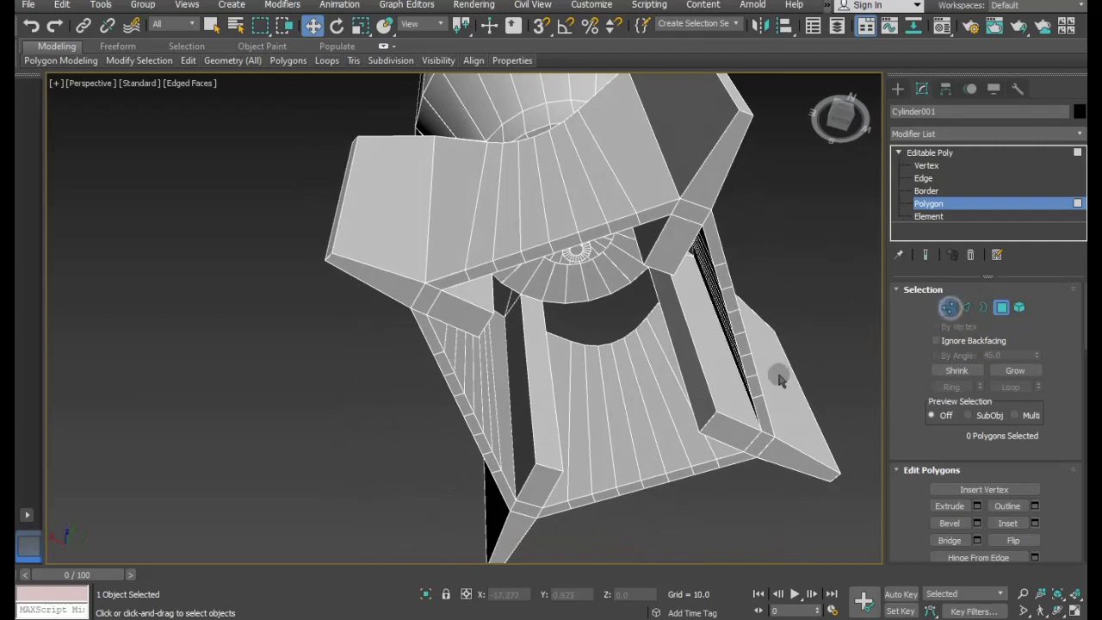
Target Weld two fin corner vertices onto their neighbours in Vertex mode.
{"action": "key", "text": "1"}
{"action": "right_click", "coordinate": [543, 424]}
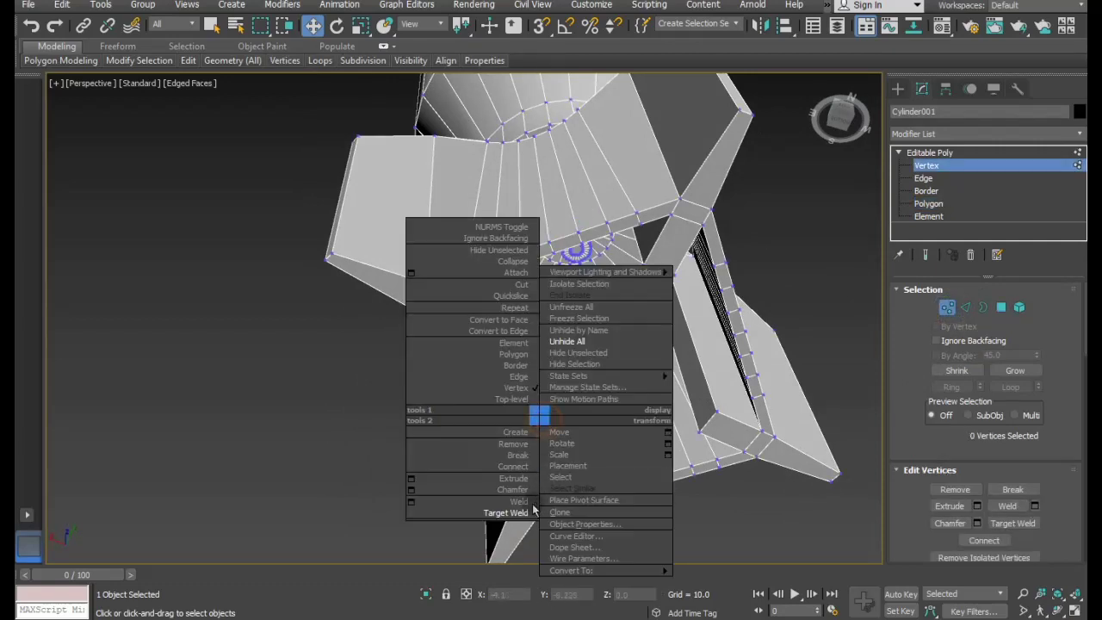
{"action": "left_click", "coordinate": [482, 508]}
{"action": "left_click", "coordinate": [514, 500]}
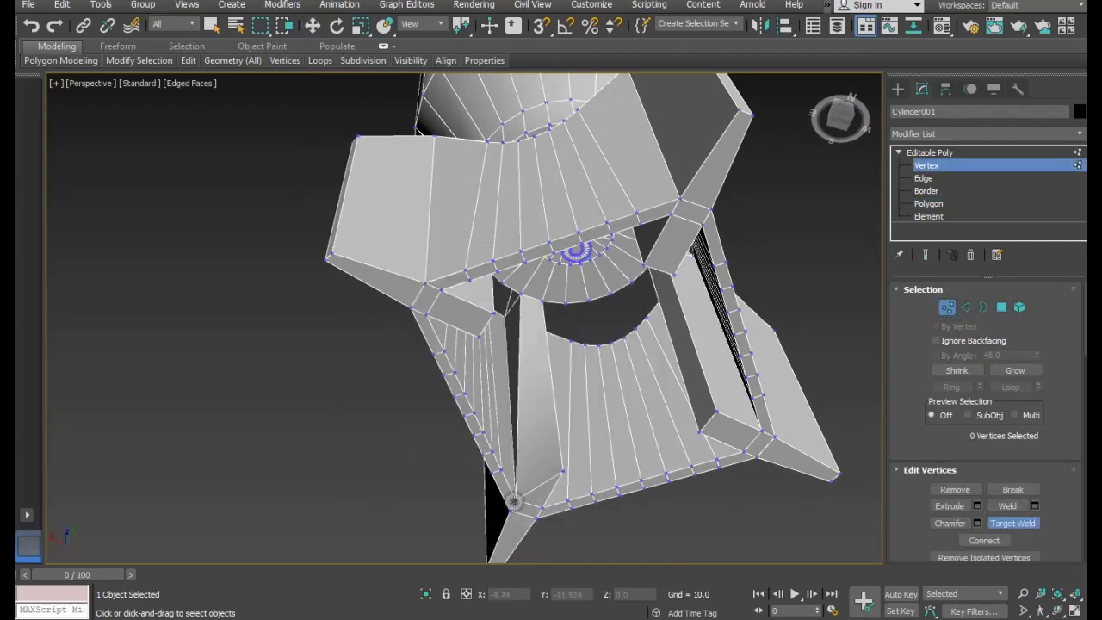
{"action": "left_click", "coordinate": [541, 510]}
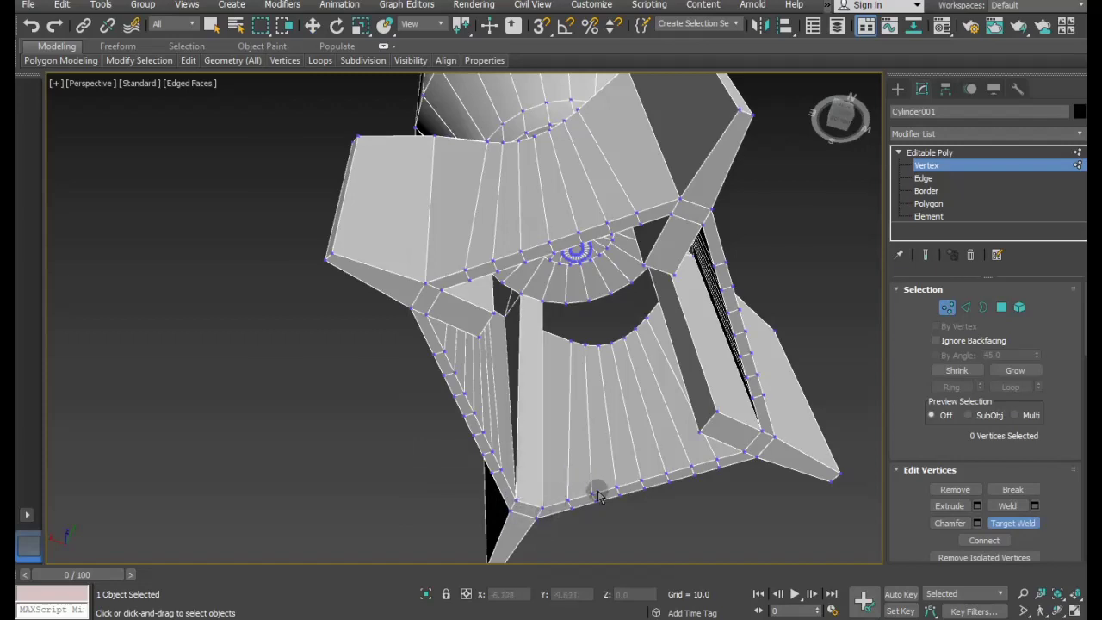
{"action": "middle_click_drag", "start_coordinate": [686, 466], "coordinate": [646, 430], "text": "alt"}
Weld the remaining stray vertices by the fin gaps and collar centre, then check the tail.
{"action": "left_click", "coordinate": [686, 466]}
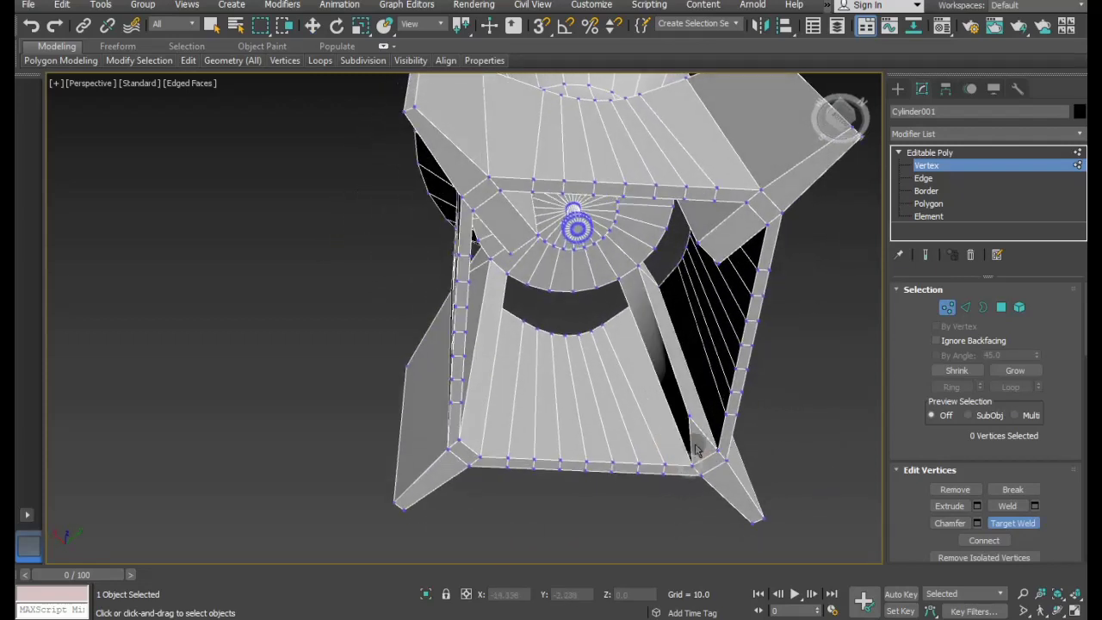
{"action": "left_click", "coordinate": [714, 449]}
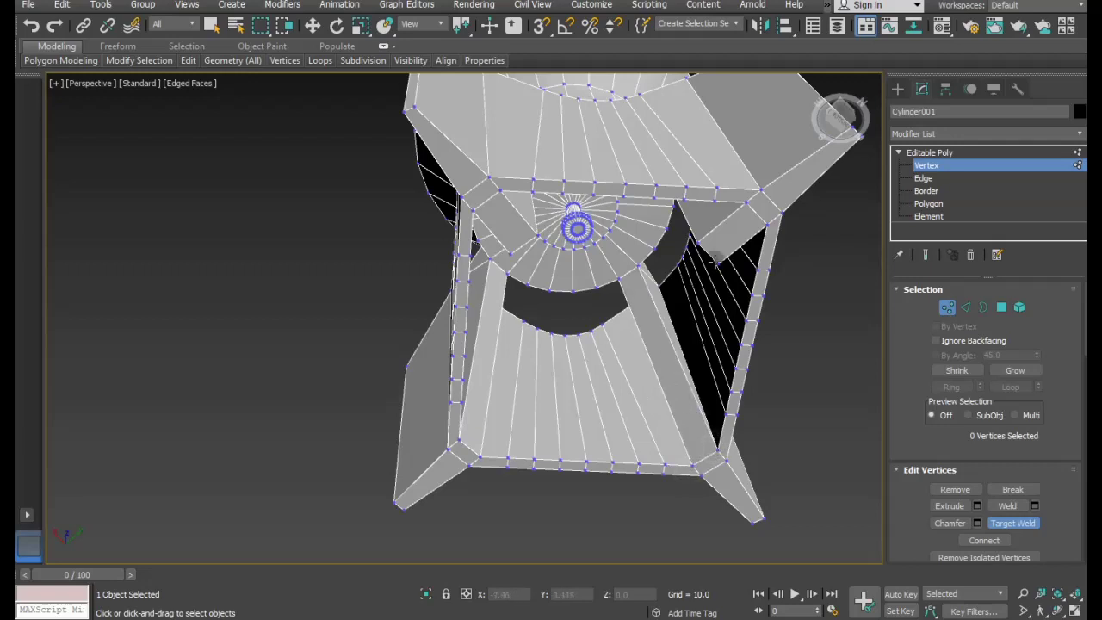
{"action": "left_click", "coordinate": [699, 243]}
{"action": "left_click", "coordinate": [748, 198]}
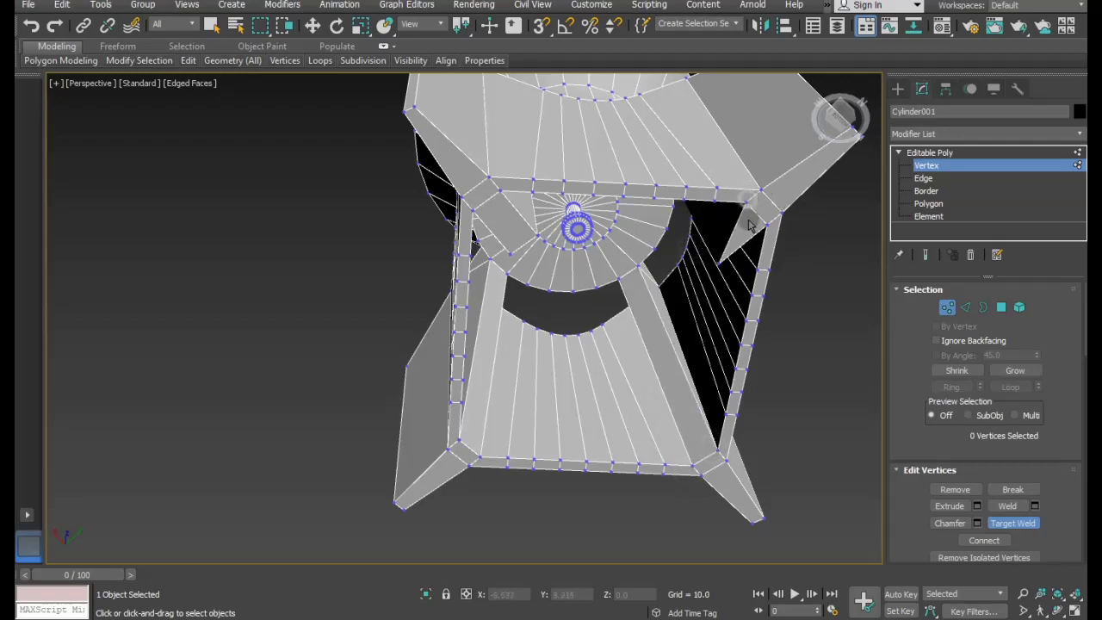
{"action": "left_click", "coordinate": [720, 262]}
{"action": "left_click", "coordinate": [766, 223]}
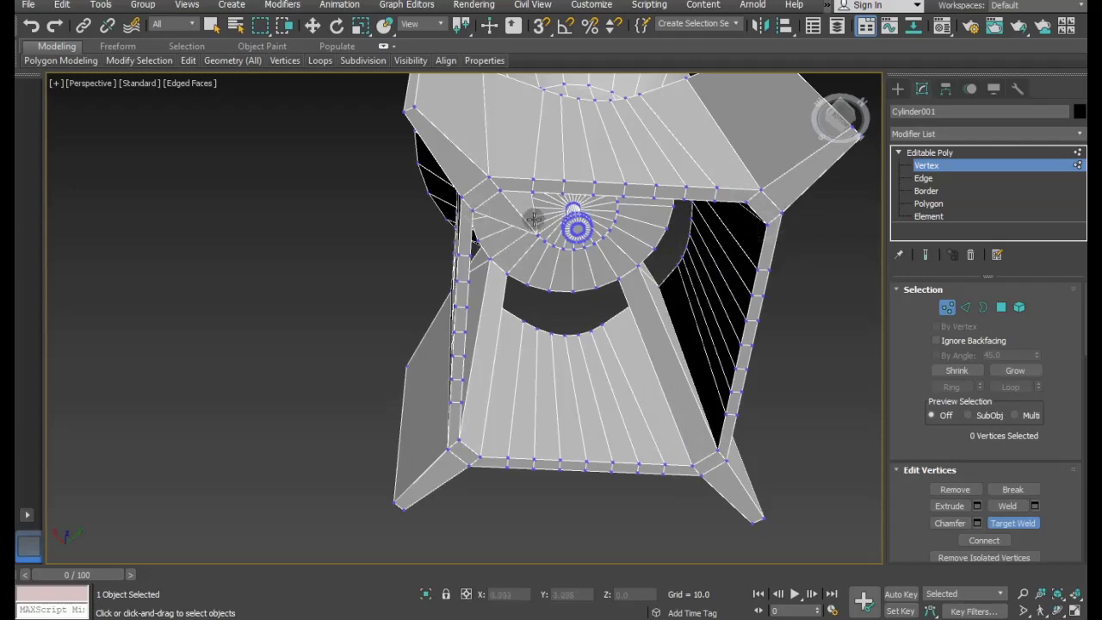
{"action": "left_click", "coordinate": [499, 195]}
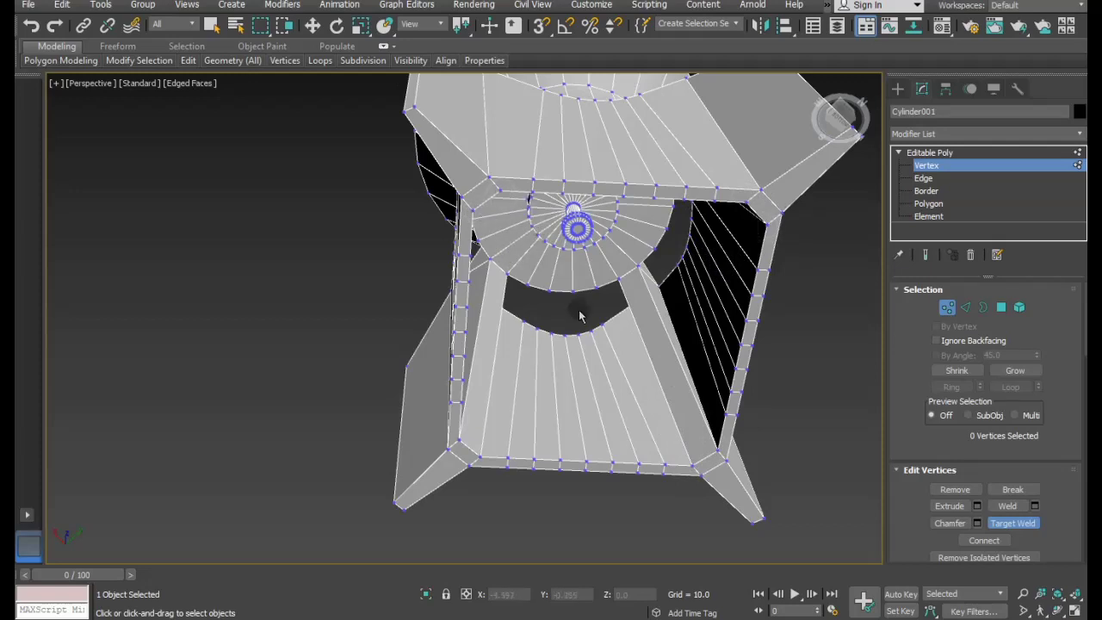
{"action": "mouse_move", "coordinate": [579, 316]}
{"action": "middle_mouse_down", "text": "alt"}
{"action": "mouse_move", "coordinate": [406, 318]}
{"action": "mouse_move", "coordinate": [559, 318]}
{"action": "mouse_move", "coordinate": [628, 361]}
{"action": "mouse_move", "coordinate": [625, 448]}
{"action": "middle_mouse_up", "text": "alt"}
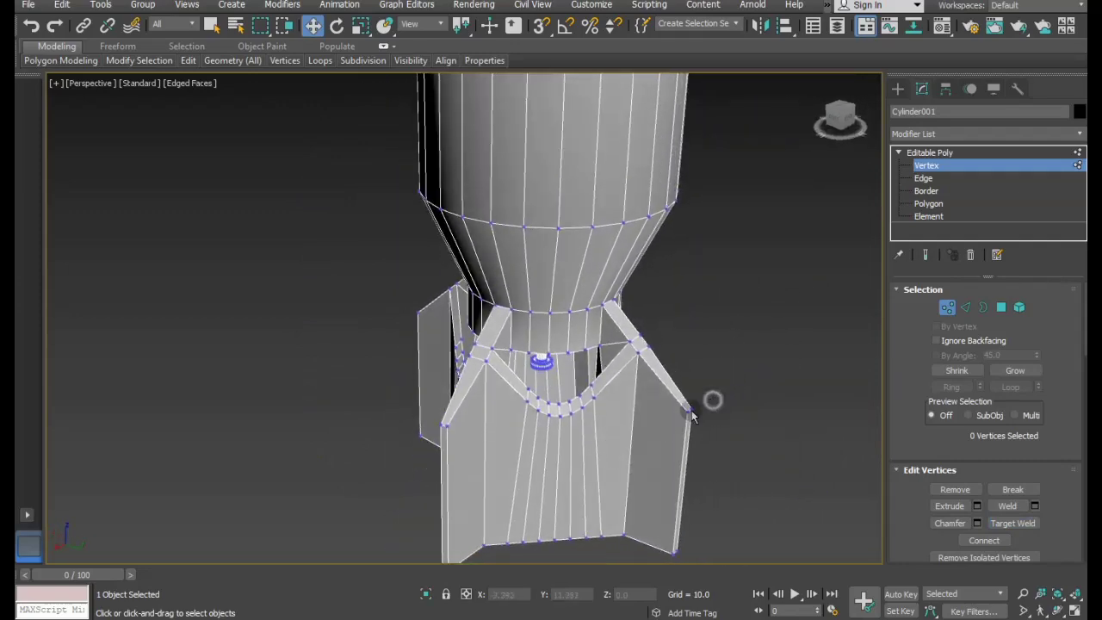
Zoom out and return from Vertex mode to Editable Poly object level.
{"action": "scroll", "coordinate": [693, 416], "scroll_direction": "down", "scroll_amount": 3}
{"action": "scroll", "coordinate": [723, 371], "scroll_direction": "down", "scroll_amount": 3}
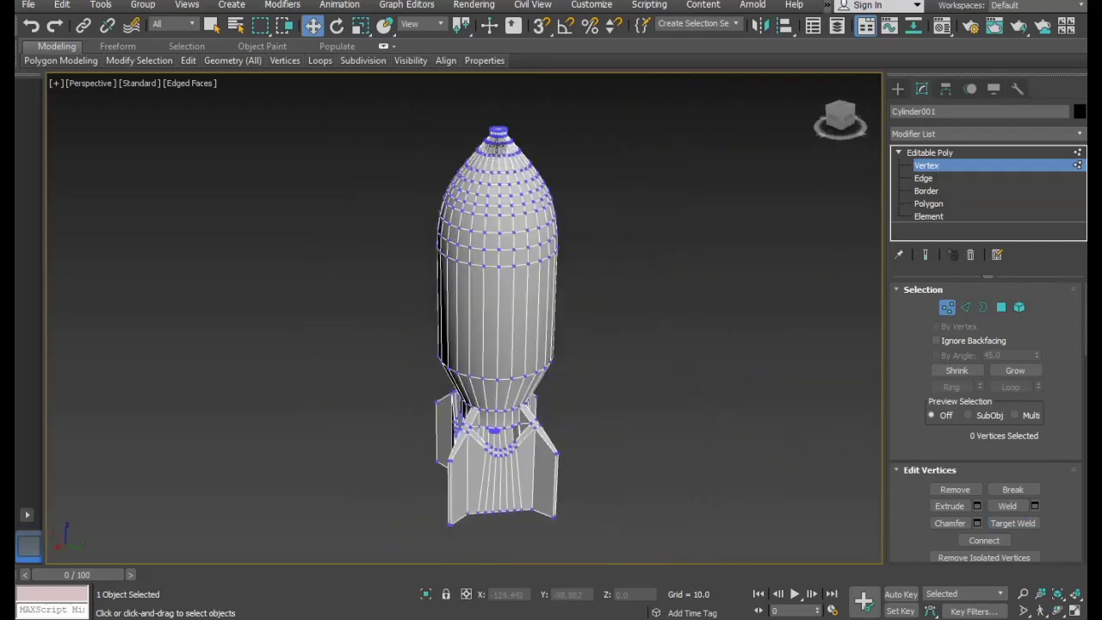
{"action": "scroll", "coordinate": [498, 127], "scroll_direction": "up", "scroll_amount": 3}
{"action": "scroll", "coordinate": [498, 127], "scroll_direction": "up", "scroll_amount": 3}
{"action": "scroll", "coordinate": [498, 127], "scroll_direction": "up", "scroll_amount": 3}
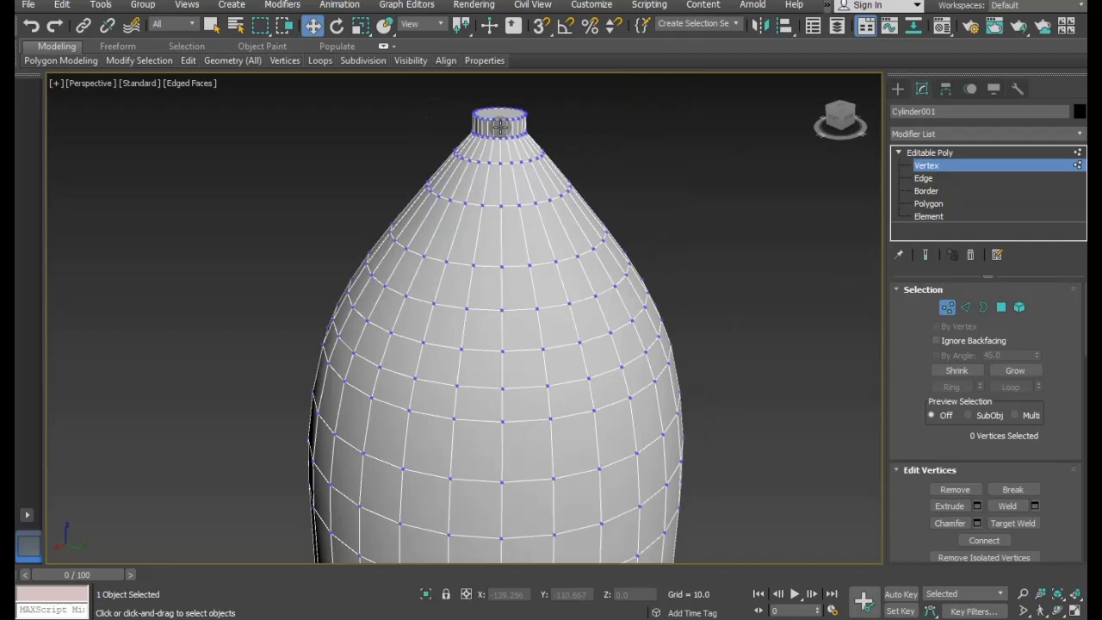
{"action": "left_click", "coordinate": [938, 153]}
{"action": "scroll", "coordinate": [491, 179], "scroll_direction": "down", "scroll_amount": 3}
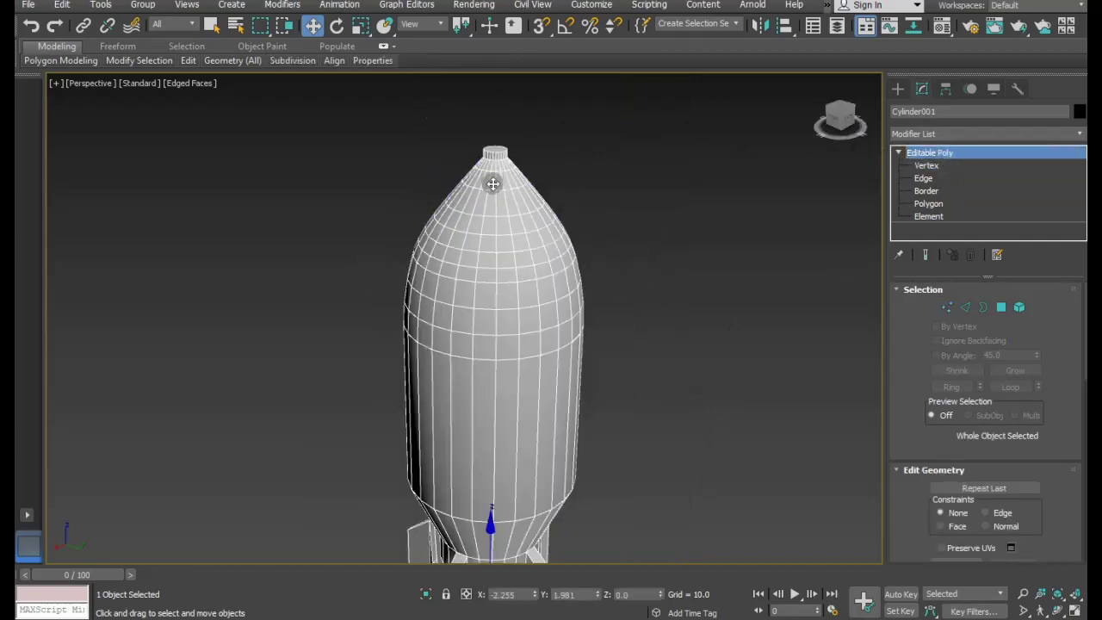
{"action": "left_click", "coordinate": [657, 288]}
Reselect the bomb and open the Modifier List, scrolling to its bottom.
{"action": "scroll", "coordinate": [658, 288], "scroll_direction": "down", "scroll_amount": 2}
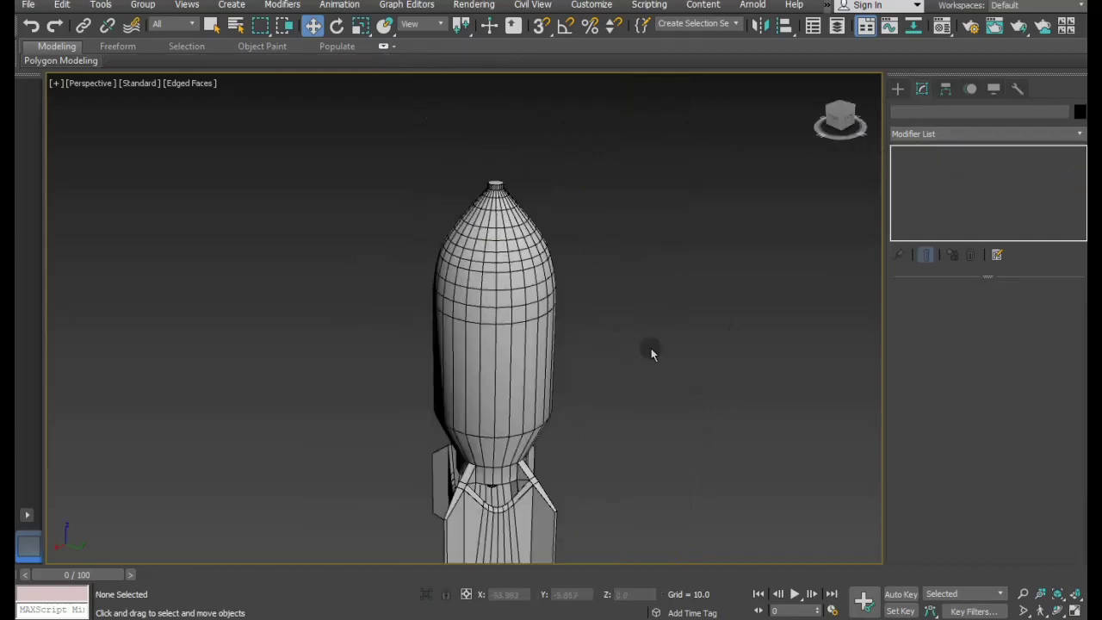
{"action": "middle_click_drag", "start_coordinate": [627, 345], "coordinate": [791, 331], "text": "alt"}
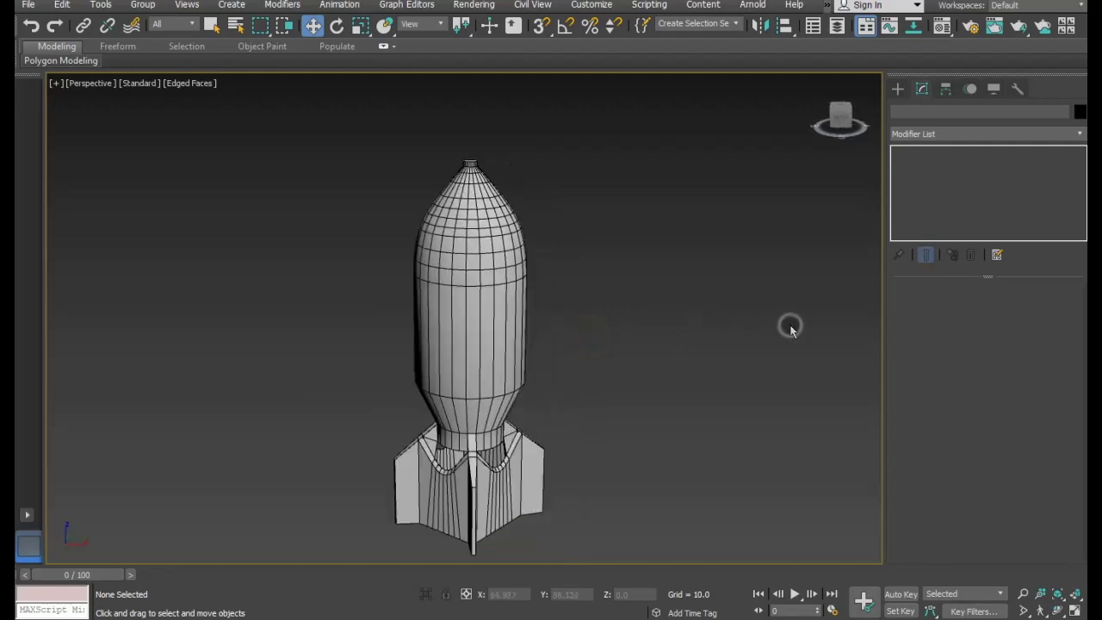
{"action": "key", "text": "ctrl+z"}
{"action": "left_click", "coordinate": [1082, 133]}
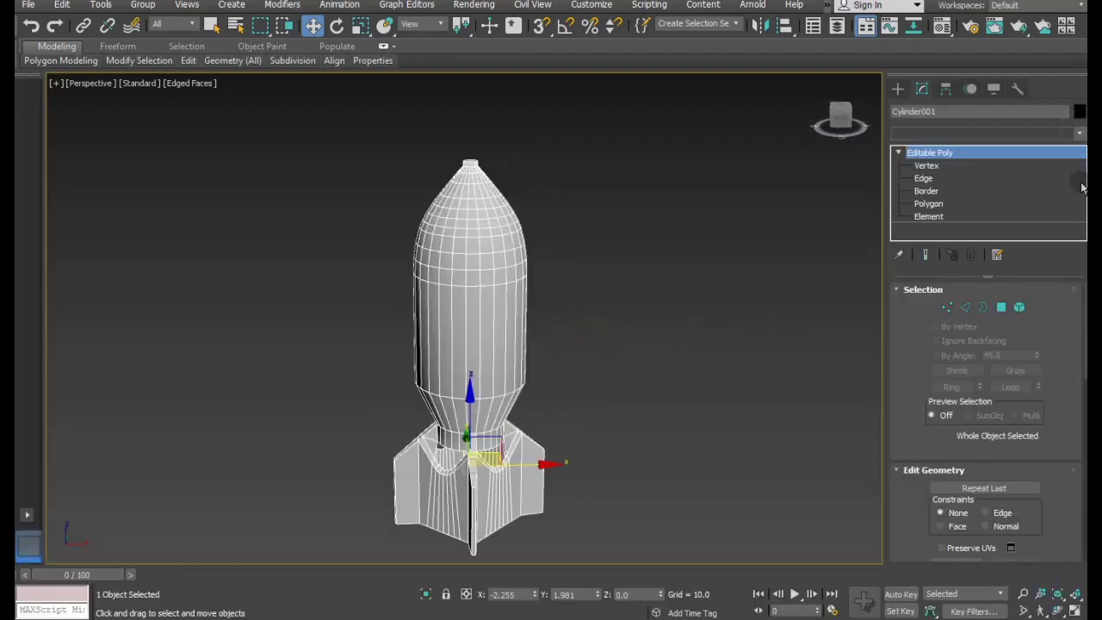
{"action": "scroll", "coordinate": [964, 387], "scroll_direction": "down", "scroll_amount": 10}
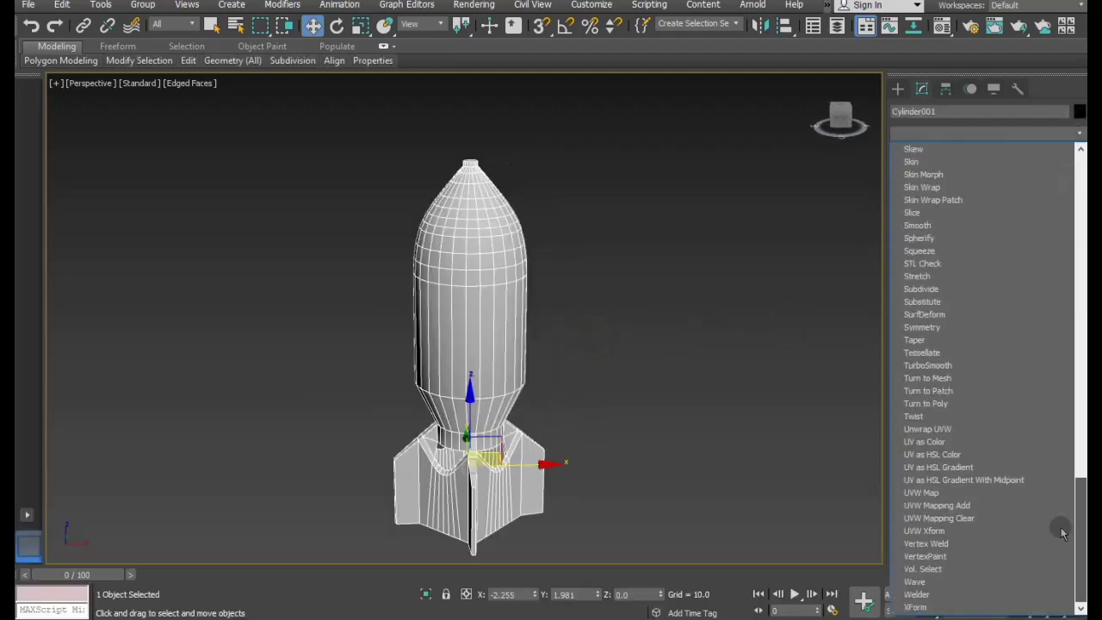
Add Unwrap UVW, open the UV editor and show the grey checker pattern background.
{"action": "left_click", "coordinate": [928, 429]}
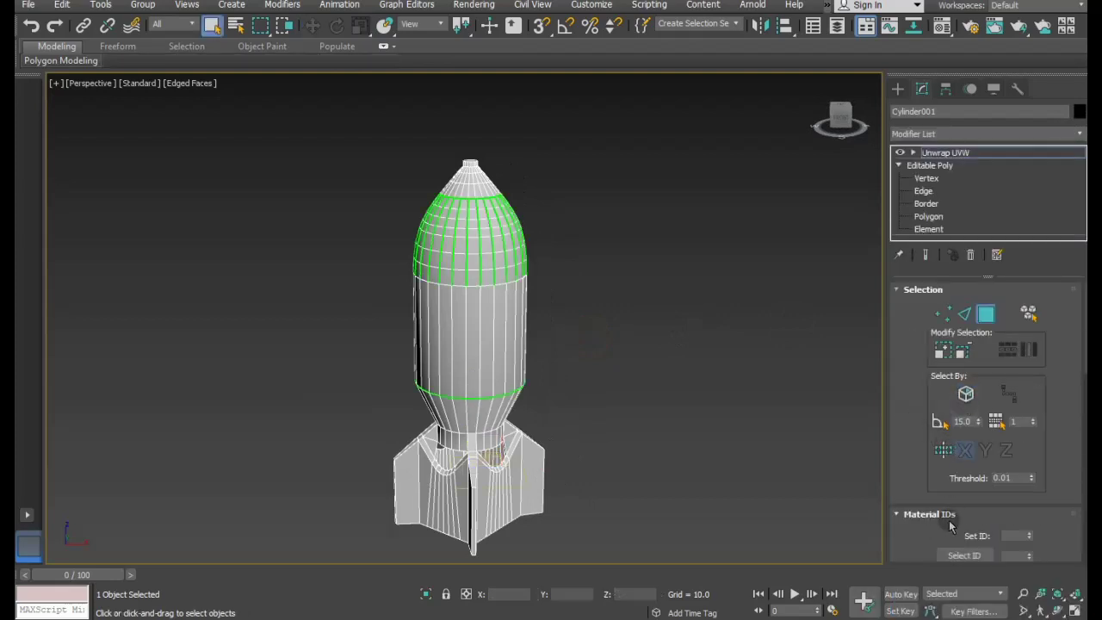
{"action": "left_click", "coordinate": [947, 516]}
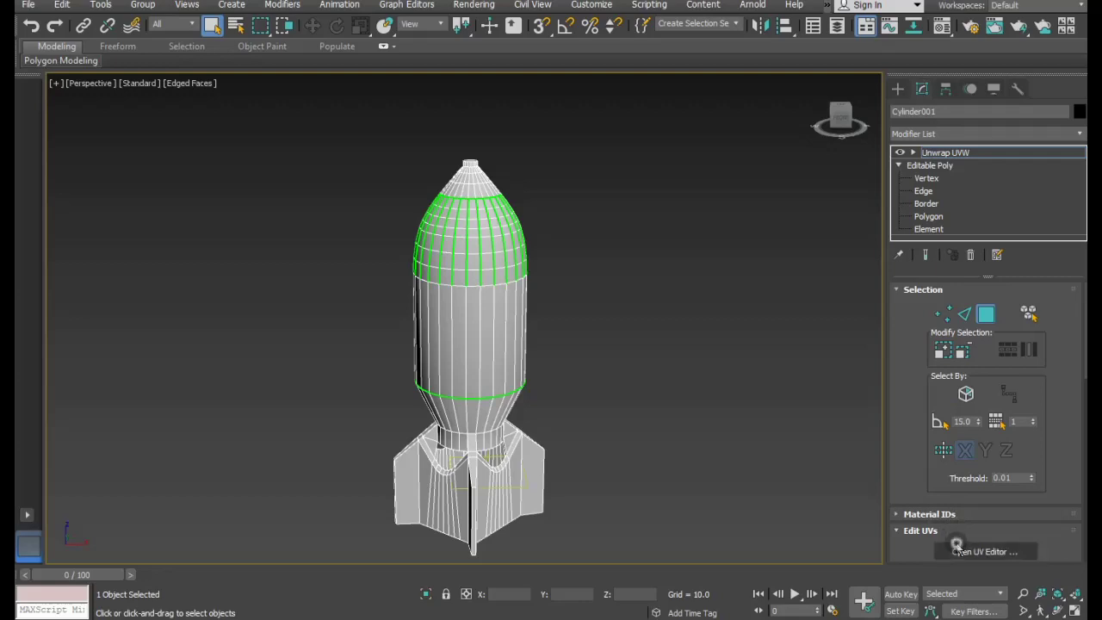
{"action": "left_click", "coordinate": [955, 549]}
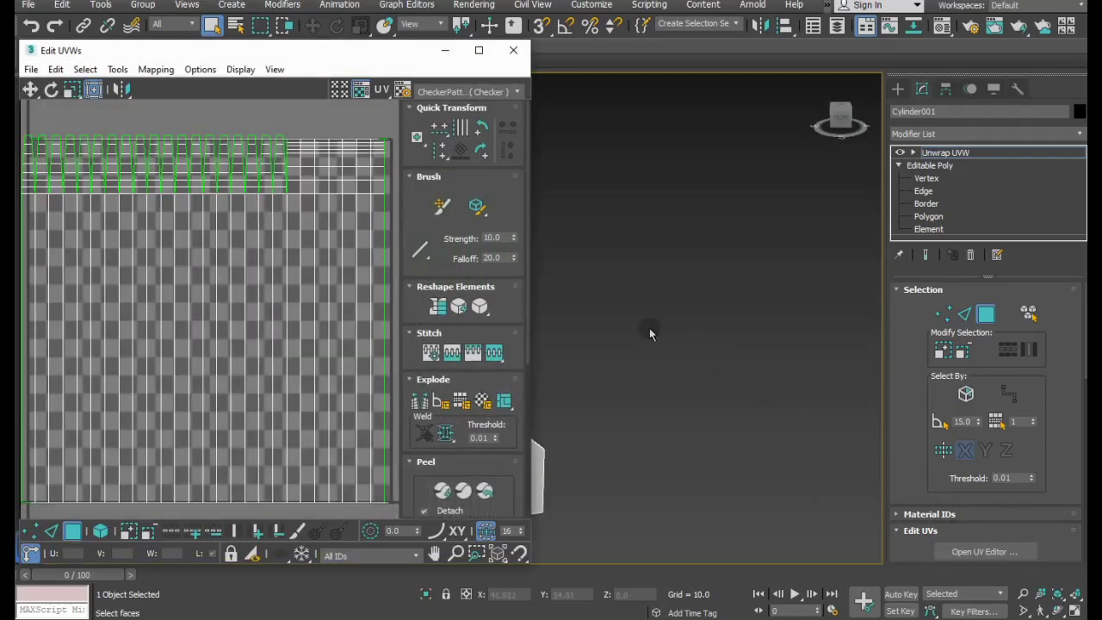
{"action": "left_click", "coordinate": [456, 90]}
{"action": "left_click", "coordinate": [439, 105]}
{"action": "left_click", "coordinate": [435, 91]}
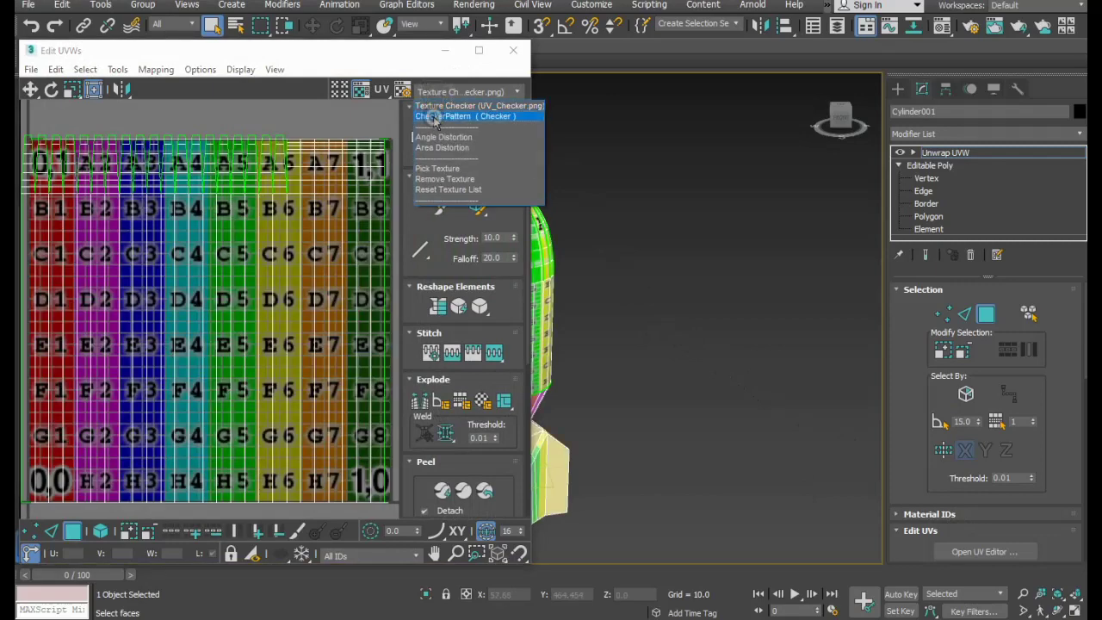
{"action": "left_click", "coordinate": [439, 117]}
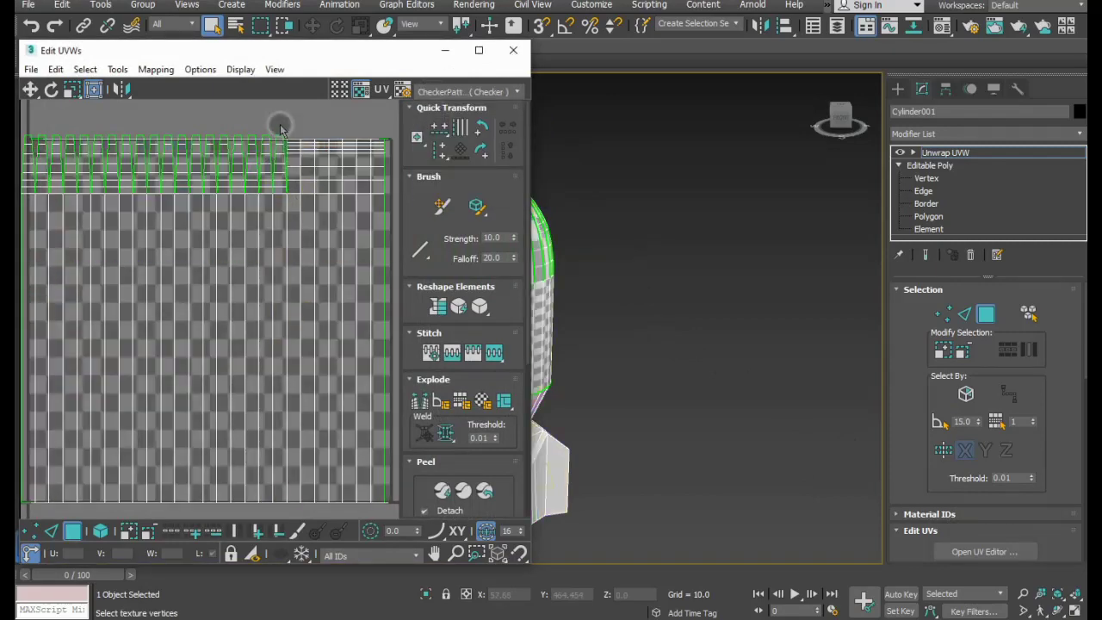
Select all UVs by element and drag the shell off the 0–1 checker square.
{"action": "scroll", "coordinate": [323, 332], "scroll_direction": "down", "scroll_amount": 5}
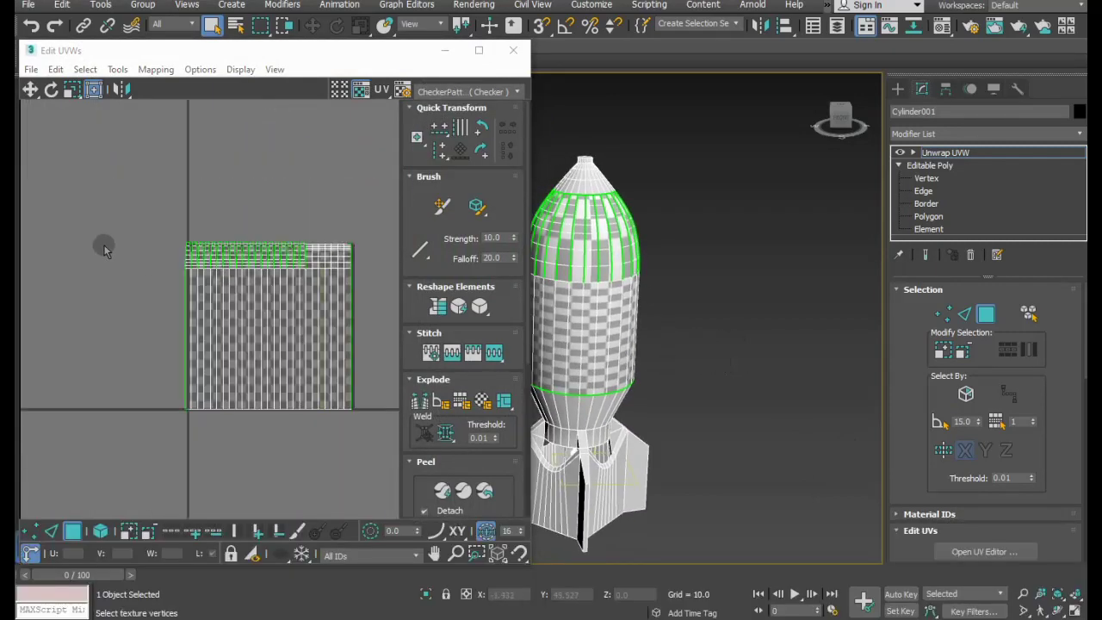
{"action": "left_click_drag", "start_coordinate": [124, 197], "coordinate": [369, 448]}
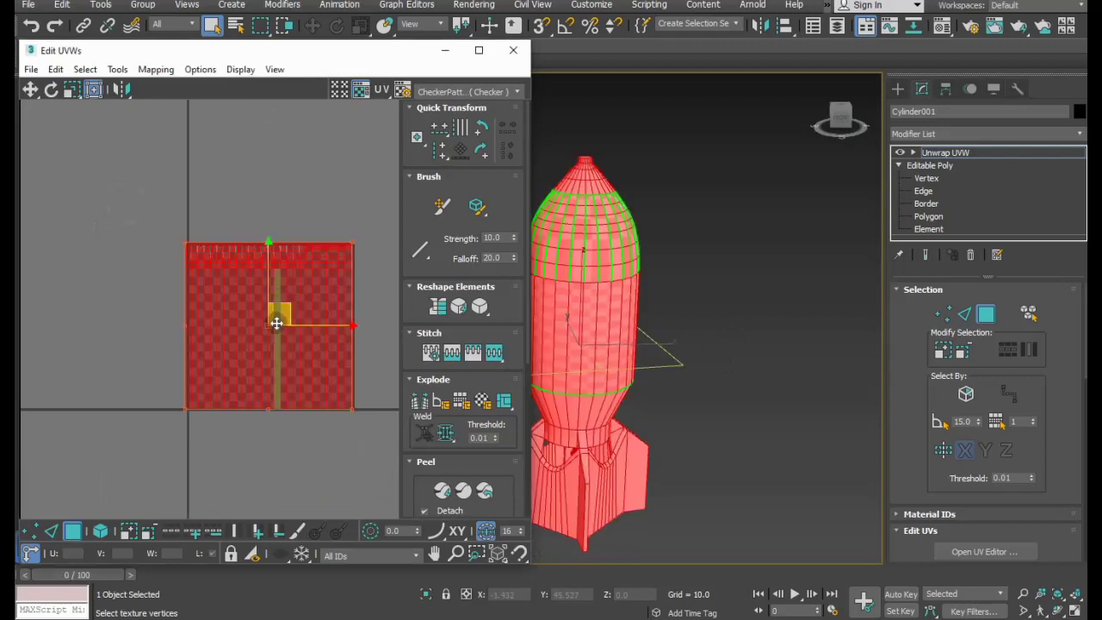
{"action": "left_click", "coordinate": [101, 530]}
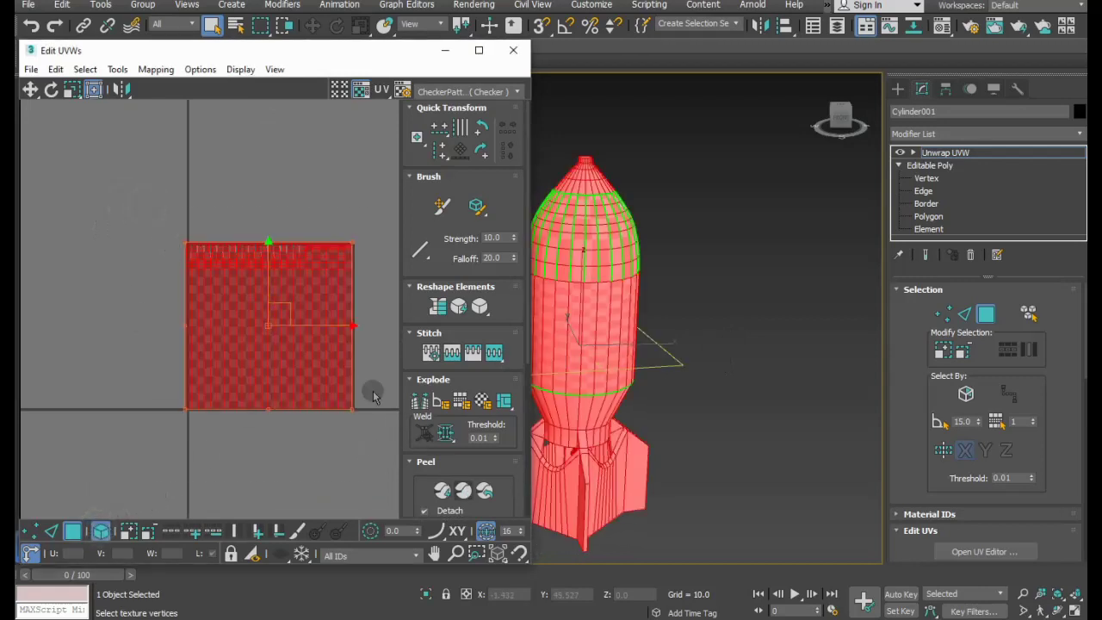
{"action": "left_click_drag", "start_coordinate": [278, 315], "coordinate": [469, 319]}
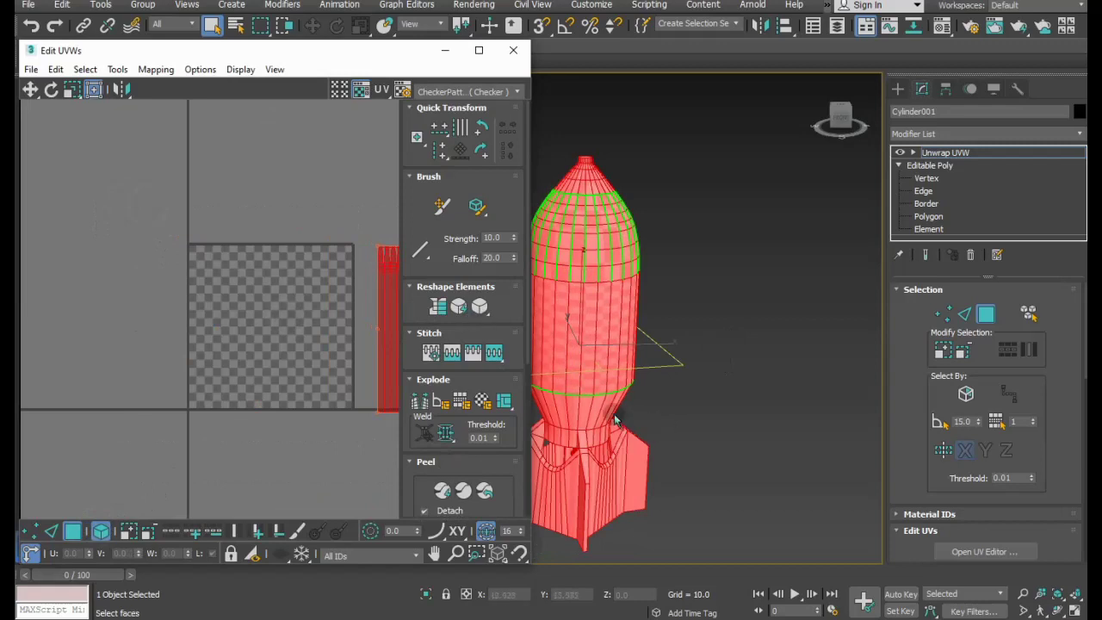
Clear the face selection and, with Select By Angle on, pick the front and left fin faces.
{"action": "mouse_move", "coordinate": [615, 419]}
{"action": "middle_mouse_down", "text": "alt"}
{"action": "mouse_move", "coordinate": [701, 413]}
{"action": "mouse_move", "coordinate": [717, 363]}
{"action": "middle_mouse_up", "text": "alt"}
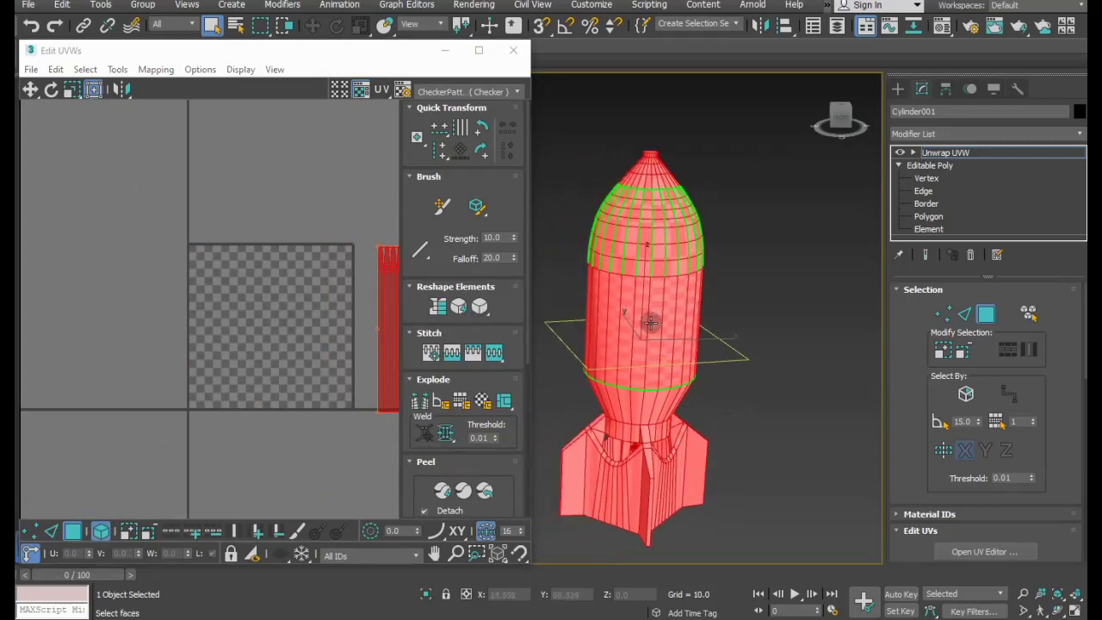
{"action": "scroll", "coordinate": [650, 323], "scroll_direction": "up", "scroll_amount": 3}
{"action": "left_click", "coordinate": [800, 302]}
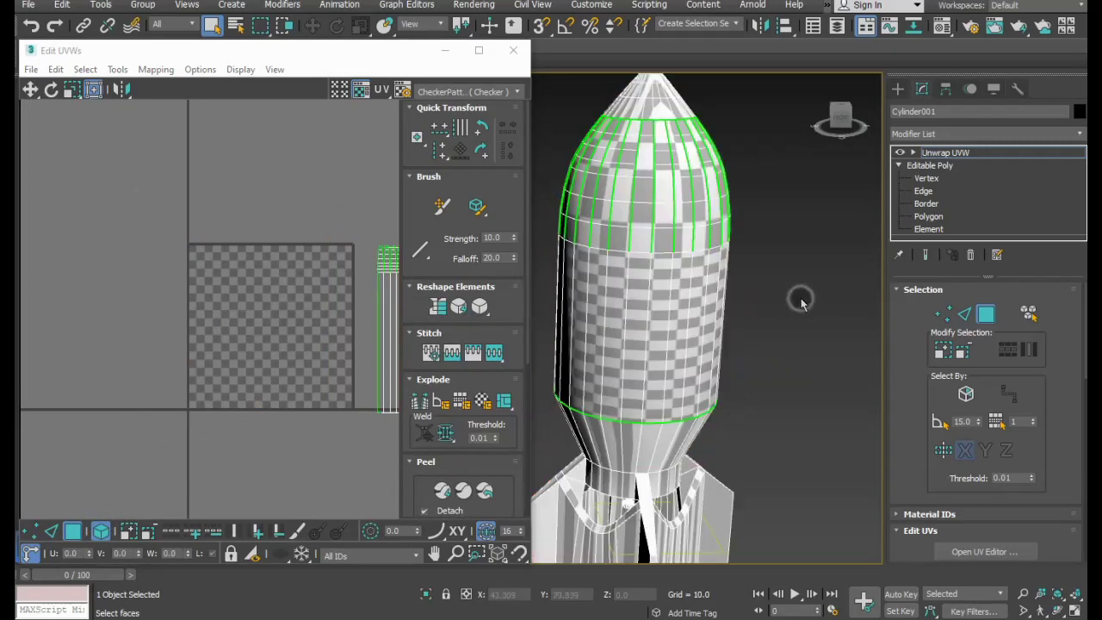
{"action": "mouse_move", "coordinate": [775, 396]}
{"action": "middle_mouse_down", "text": "alt"}
{"action": "mouse_move", "coordinate": [801, 318]}
{"action": "mouse_move", "coordinate": [828, 414]}
{"action": "middle_mouse_up", "text": "alt"}
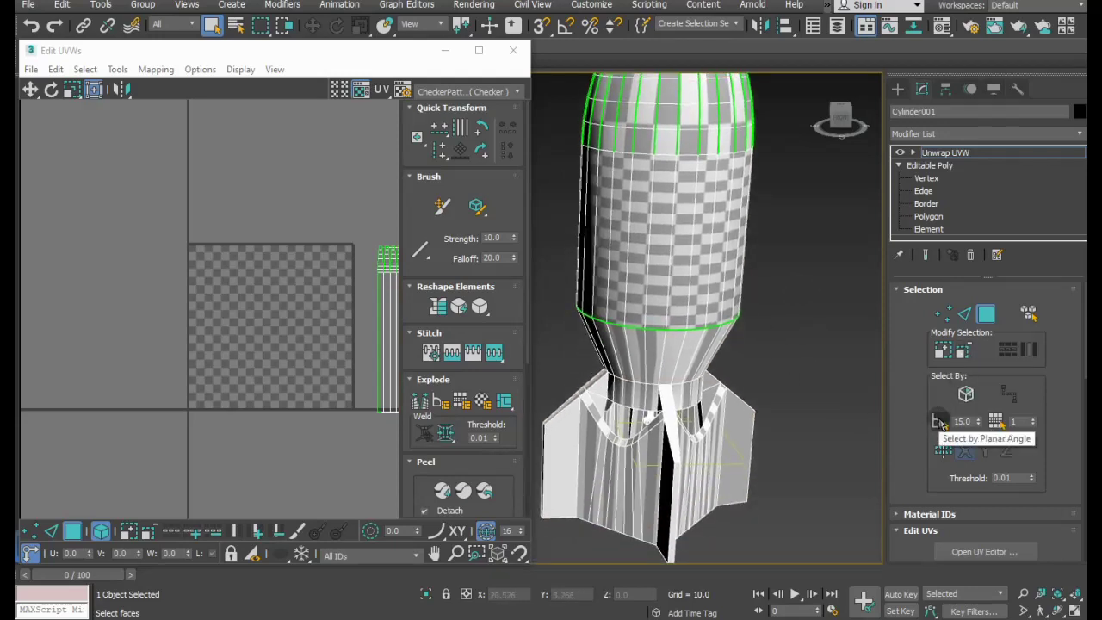
{"action": "left_click", "coordinate": [940, 421]}
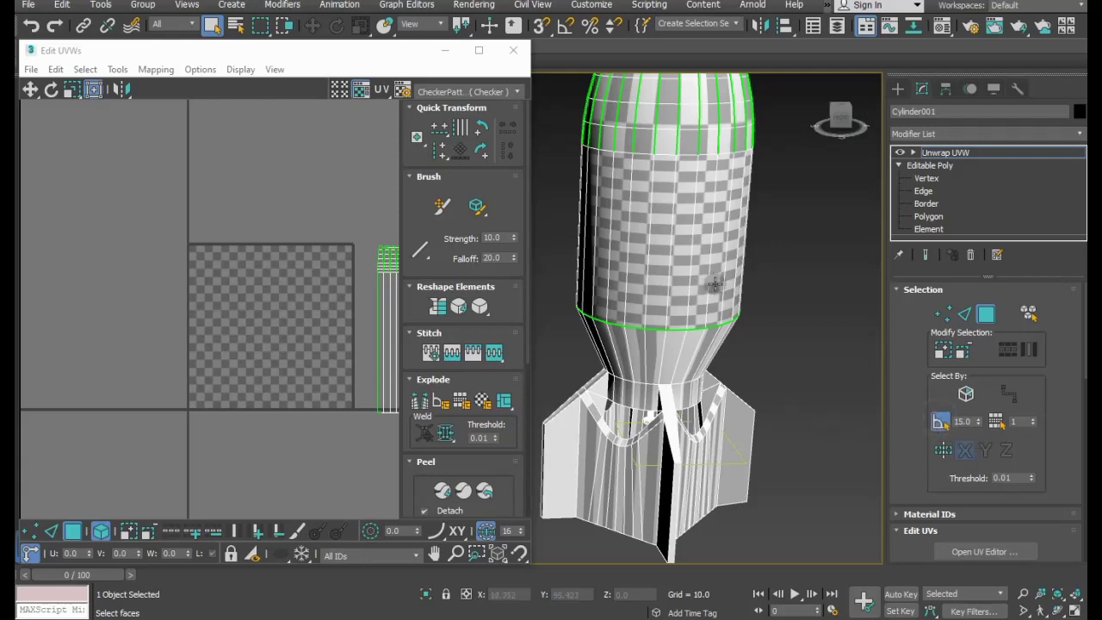
{"action": "left_click", "coordinate": [623, 474]}
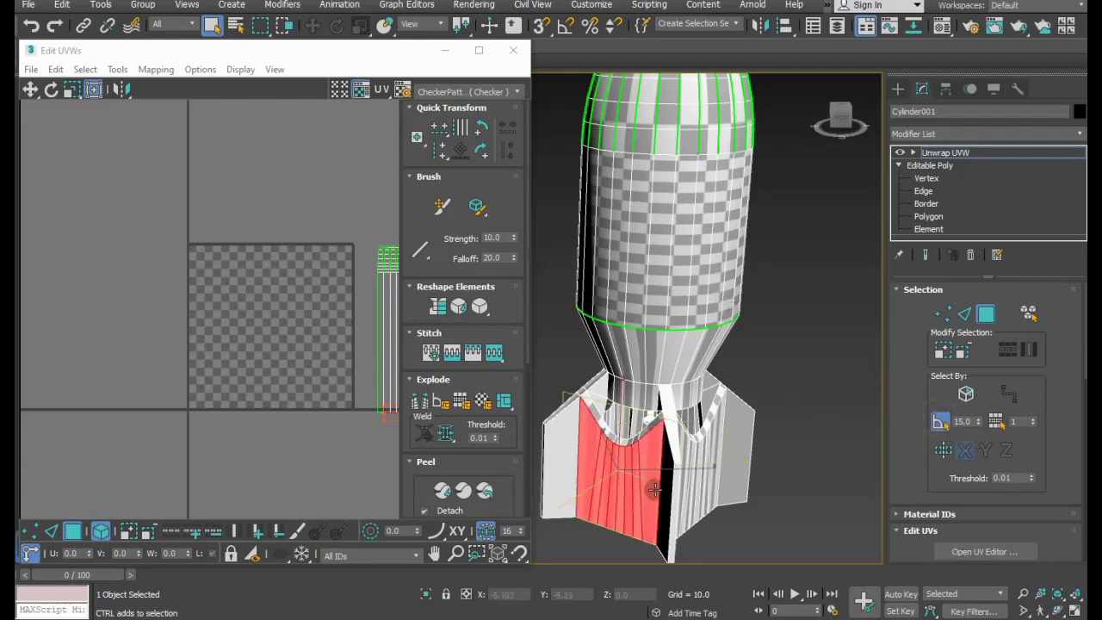
{"action": "middle_click_drag", "start_coordinate": [629, 480], "coordinate": [694, 464], "text": "alt"}
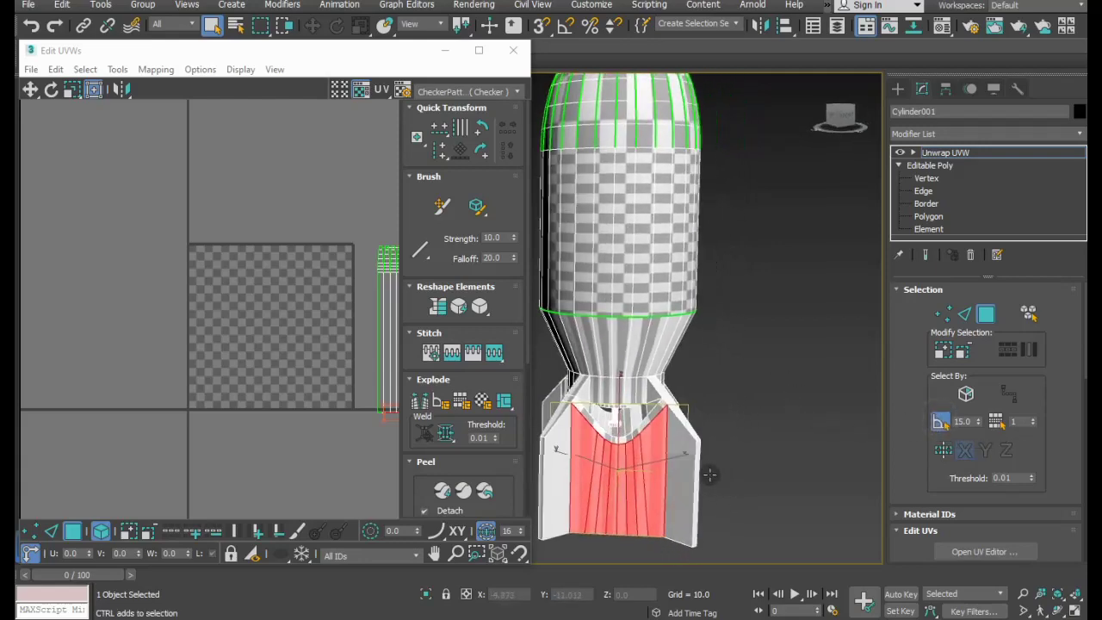
{"action": "left_click", "coordinate": [563, 472], "text": "ctrl"}
{"action": "mouse_move", "coordinate": [761, 502]}
{"action": "middle_mouse_down", "text": "alt"}
{"action": "mouse_move", "coordinate": [732, 430]}
{"action": "mouse_move", "coordinate": [780, 400]}
{"action": "middle_mouse_up", "text": "alt"}
Re-enable Select By Angle and reselect the front fin faces plus the left fin.
{"action": "left_click", "coordinate": [940, 422]}
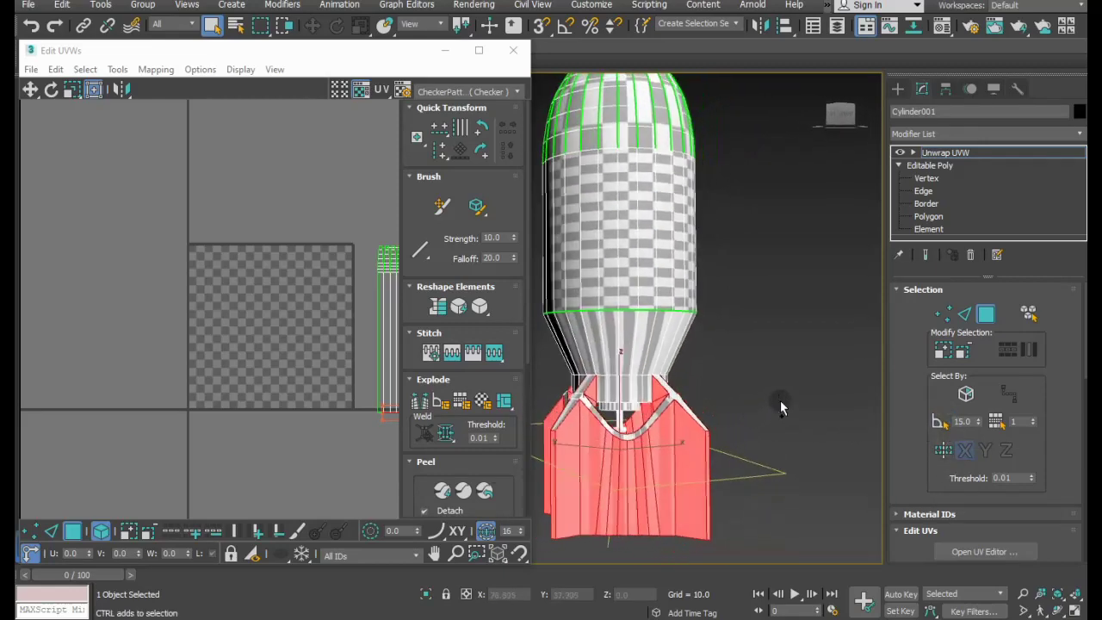
{"action": "mouse_move", "coordinate": [680, 472]}
{"action": "middle_mouse_down", "text": "alt"}
{"action": "mouse_move", "coordinate": [731, 450]}
{"action": "mouse_move", "coordinate": [696, 445]}
{"action": "middle_mouse_up", "text": "alt"}
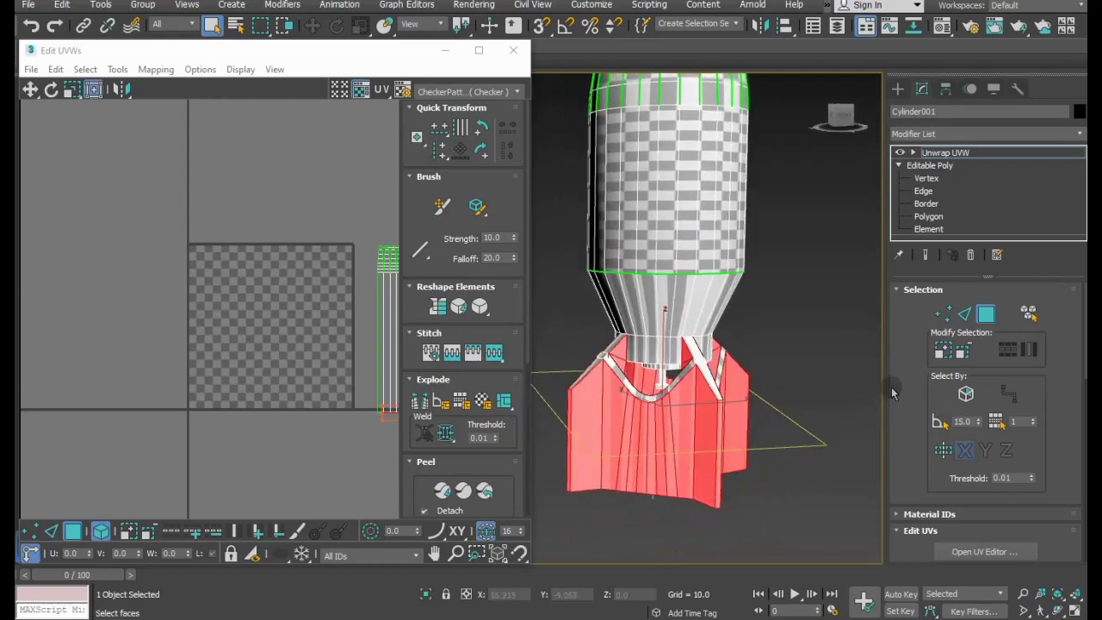
{"action": "left_click", "coordinate": [940, 422]}
{"action": "left_click", "coordinate": [644, 445]}
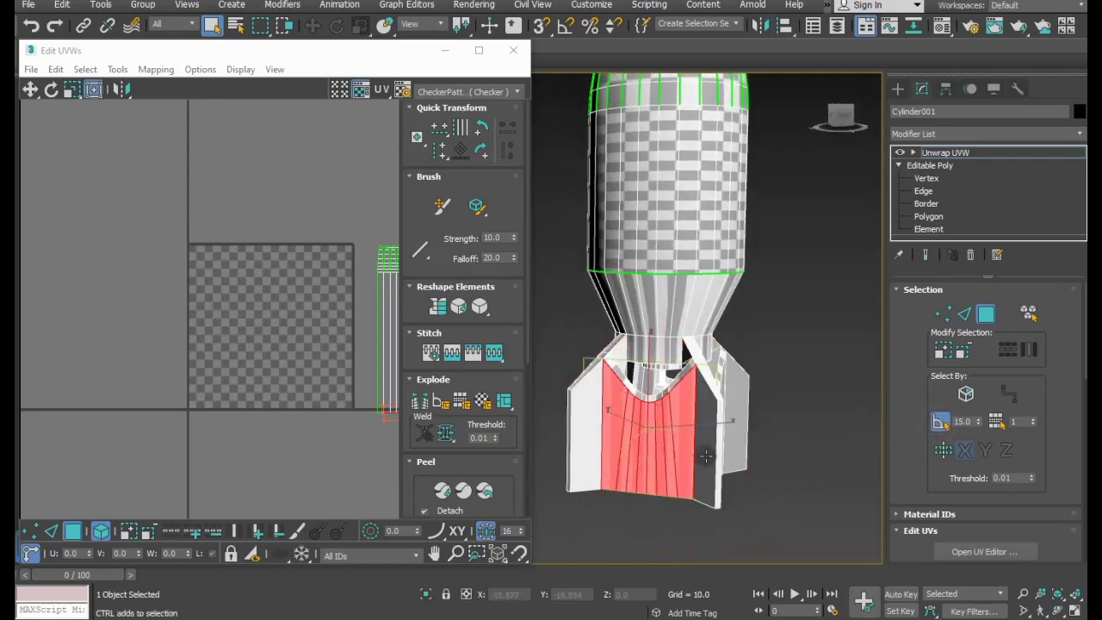
{"action": "left_click", "coordinate": [589, 445], "text": "ctrl"}
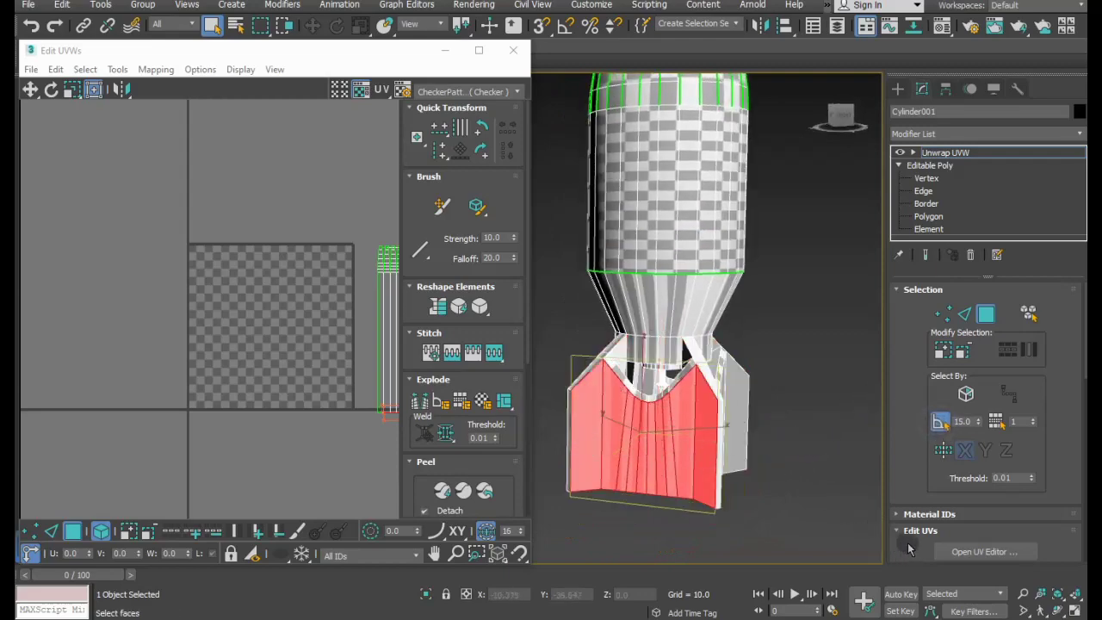
{"action": "scroll", "coordinate": [941, 539], "scroll_direction": "down", "scroll_amount": 1}
{"action": "scroll", "coordinate": [941, 539], "scroll_direction": "down", "scroll_amount": 5}
{"action": "scroll", "coordinate": [1016, 495], "scroll_direction": "down", "scroll_amount": 2}
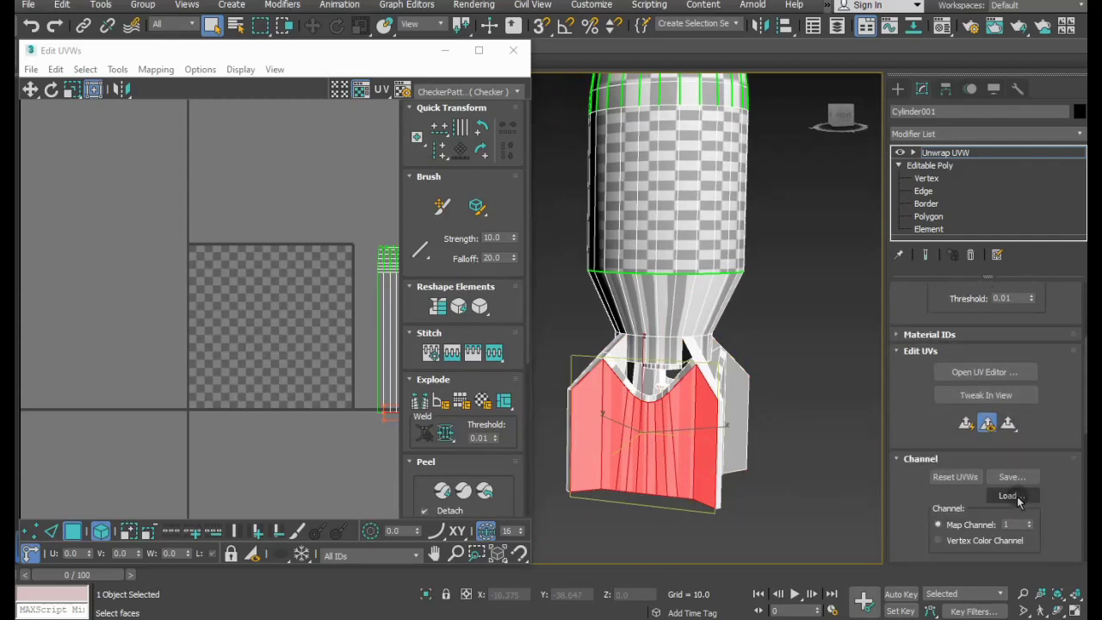
{"action": "scroll", "coordinate": [1017, 499], "scroll_direction": "down", "scroll_amount": 1}
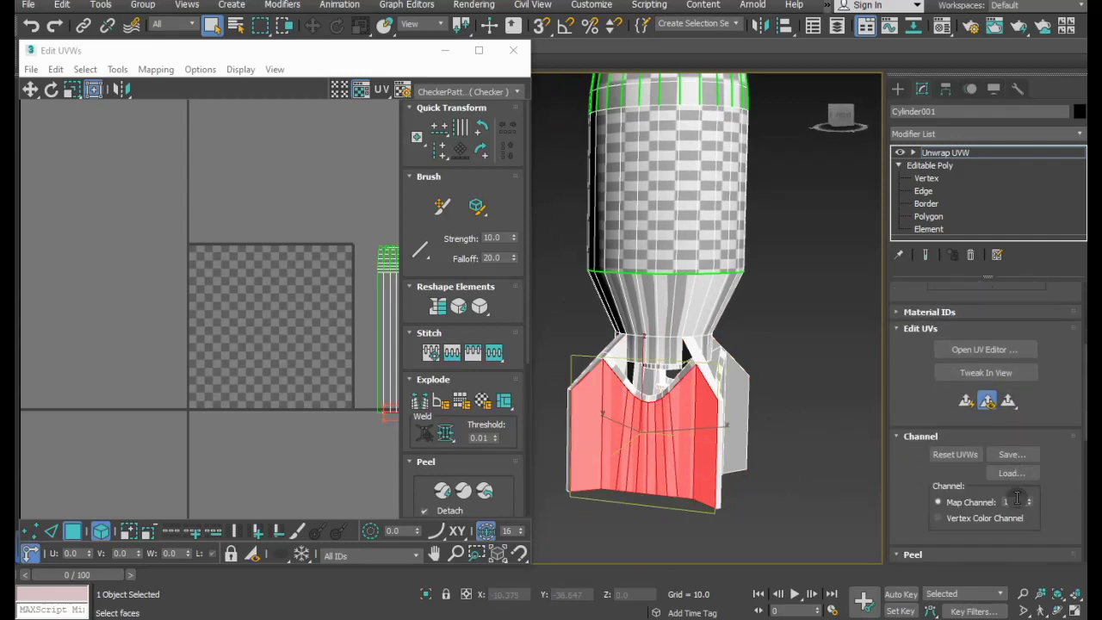
Map the selected faces, Quick Peel them and rotate the island straight.
{"action": "left_click", "coordinate": [964, 404]}
{"action": "scroll", "coordinate": [445, 468], "scroll_direction": "down", "scroll_amount": 2}
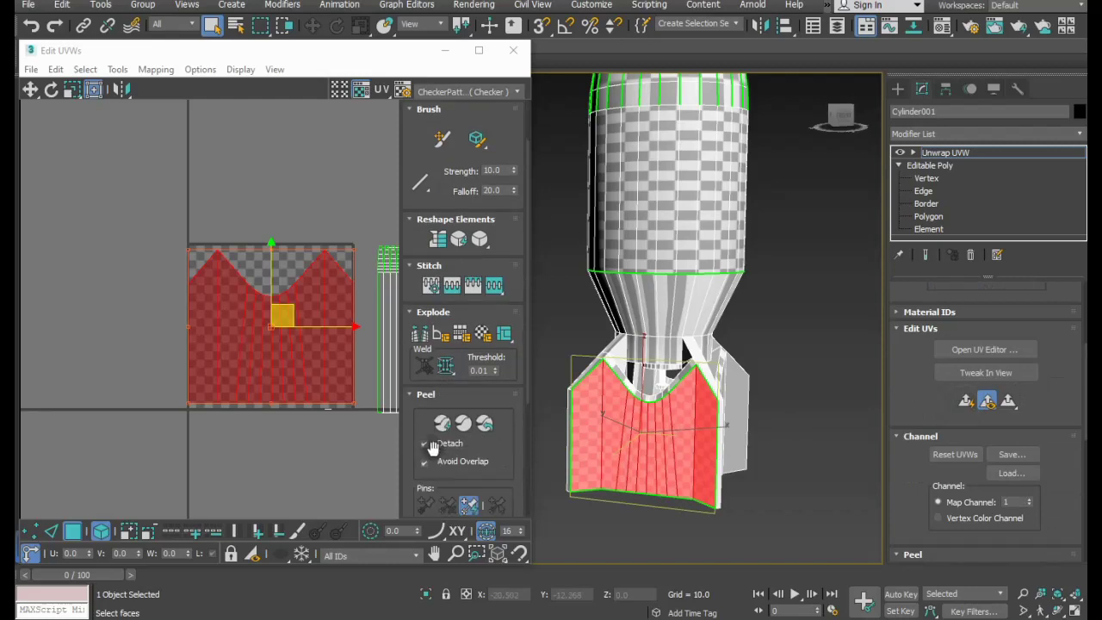
{"action": "left_click", "coordinate": [442, 422]}
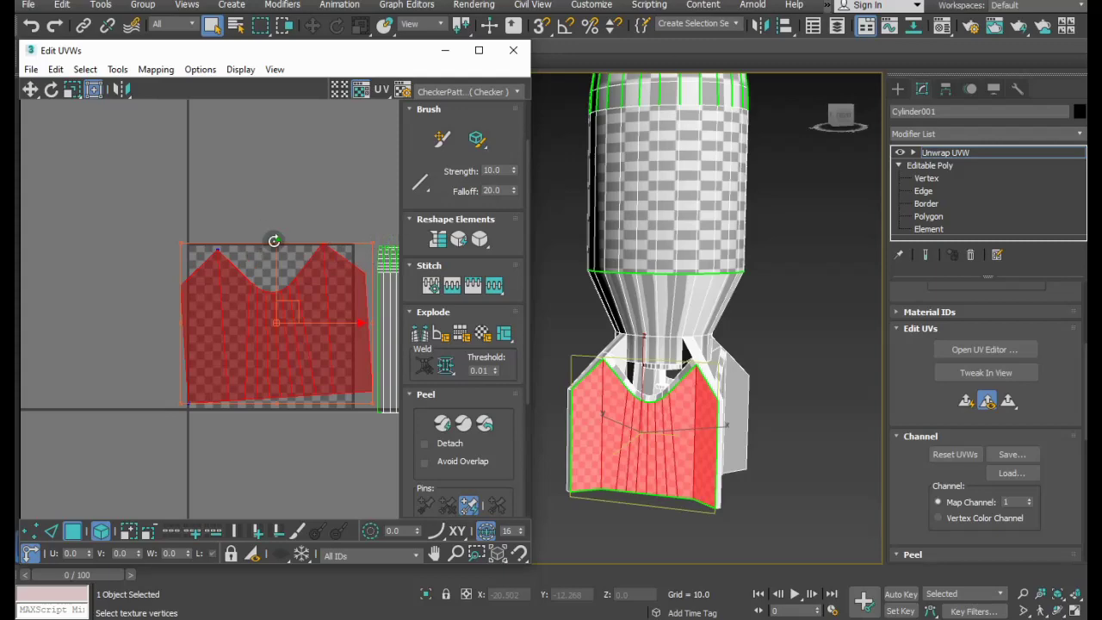
{"action": "left_click_drag", "start_coordinate": [274, 240], "coordinate": [277, 241]}
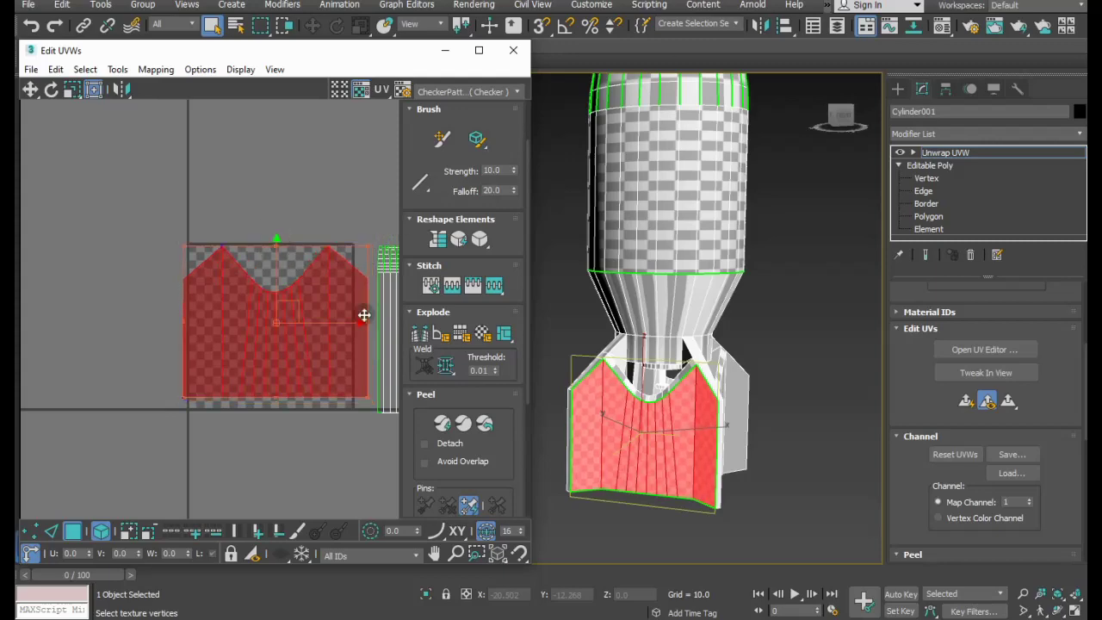
Relax the island with Tools > Relax and move it down-left below the layout.
{"action": "scroll", "coordinate": [676, 447], "scroll_direction": "up", "scroll_amount": 5}
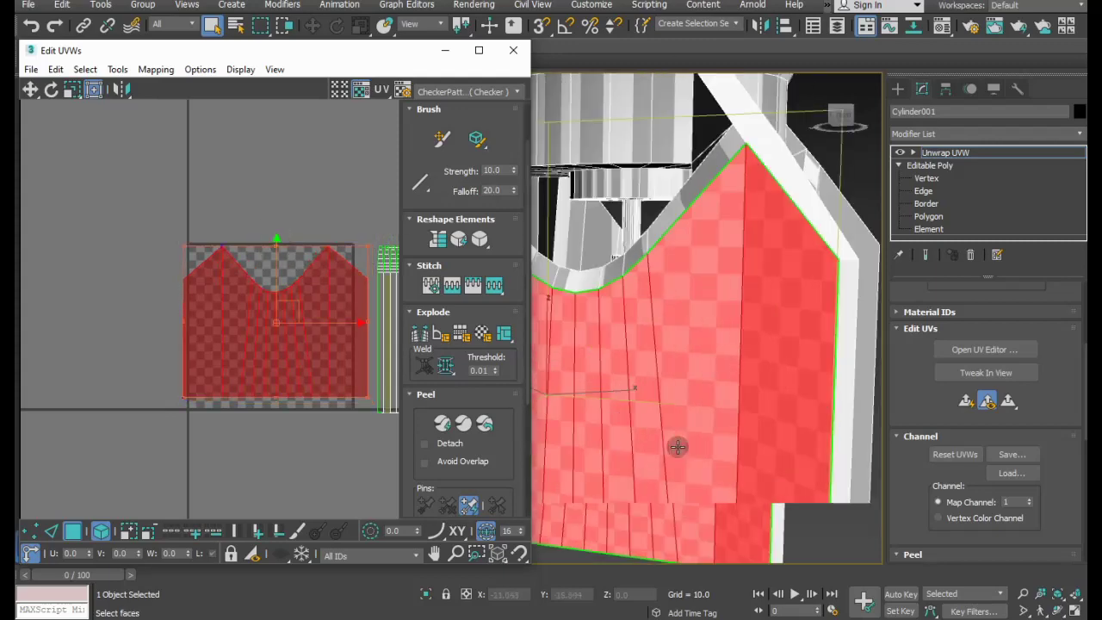
{"action": "left_click", "coordinate": [118, 69]}
{"action": "left_click", "coordinate": [131, 318]}
{"action": "left_click", "coordinate": [189, 181]}
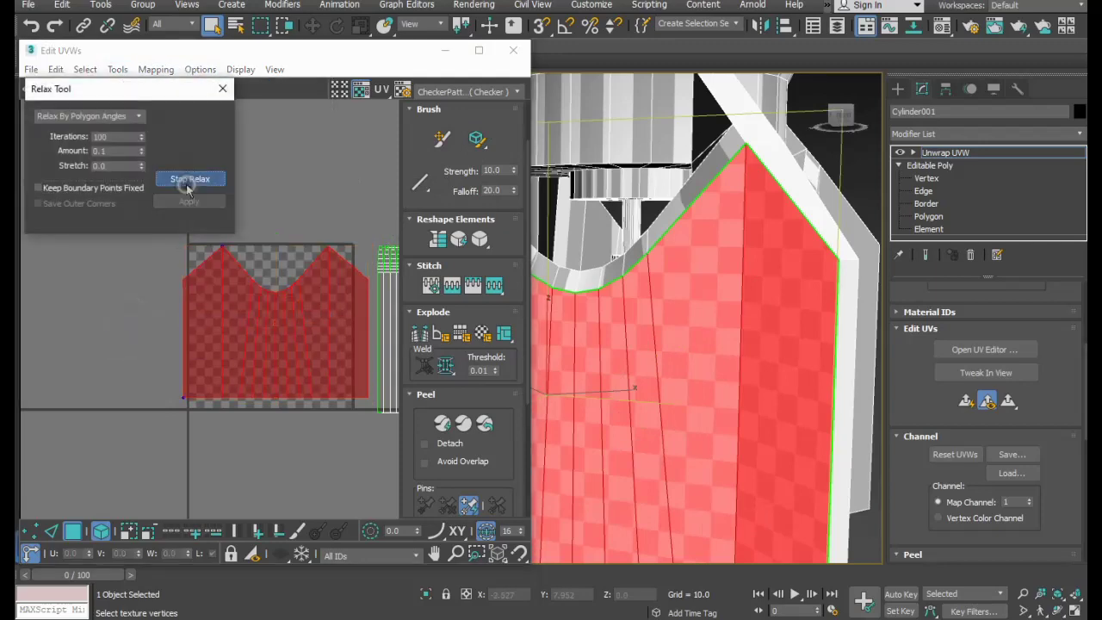
{"action": "left_click", "coordinate": [189, 182]}
{"action": "scroll", "coordinate": [263, 302], "scroll_direction": "down", "scroll_amount": 3}
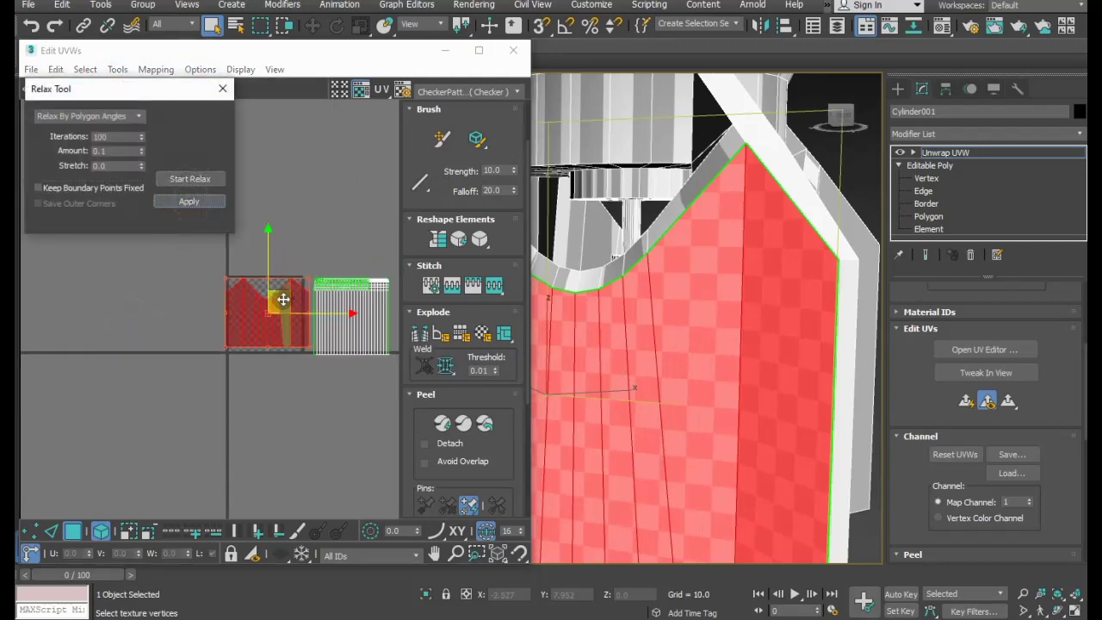
{"action": "left_click_drag", "start_coordinate": [272, 306], "coordinate": [147, 425]}
{"action": "scroll", "coordinate": [676, 364], "scroll_direction": "down", "scroll_amount": 3}
{"action": "mouse_move", "coordinate": [794, 394]}
{"action": "middle_mouse_down", "text": "alt"}
{"action": "mouse_move", "coordinate": [697, 402]}
{"action": "mouse_move", "coordinate": [682, 380]}
{"action": "middle_mouse_up", "text": "alt"}
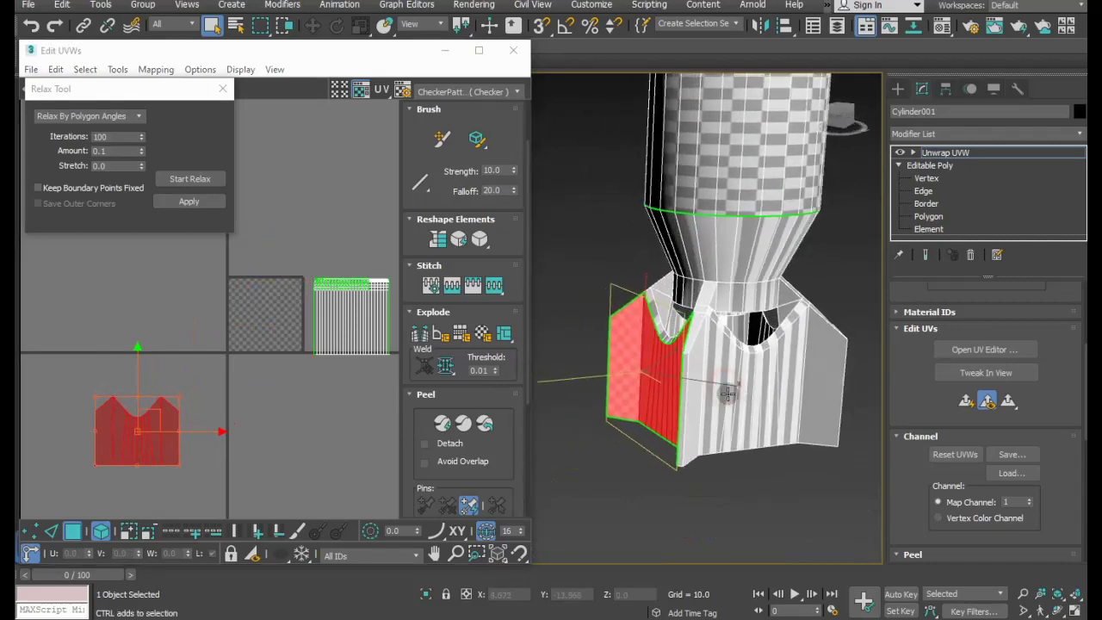
Map and Quick Peel the first tail-collar panel's faces, then rotate its island upright.
{"action": "left_click", "coordinate": [683, 379]}
{"action": "left_click", "coordinate": [690, 389], "text": "ctrl"}
{"action": "left_click", "coordinate": [723, 397], "text": "ctrl"}
{"action": "left_click", "coordinate": [785, 397], "text": "ctrl"}
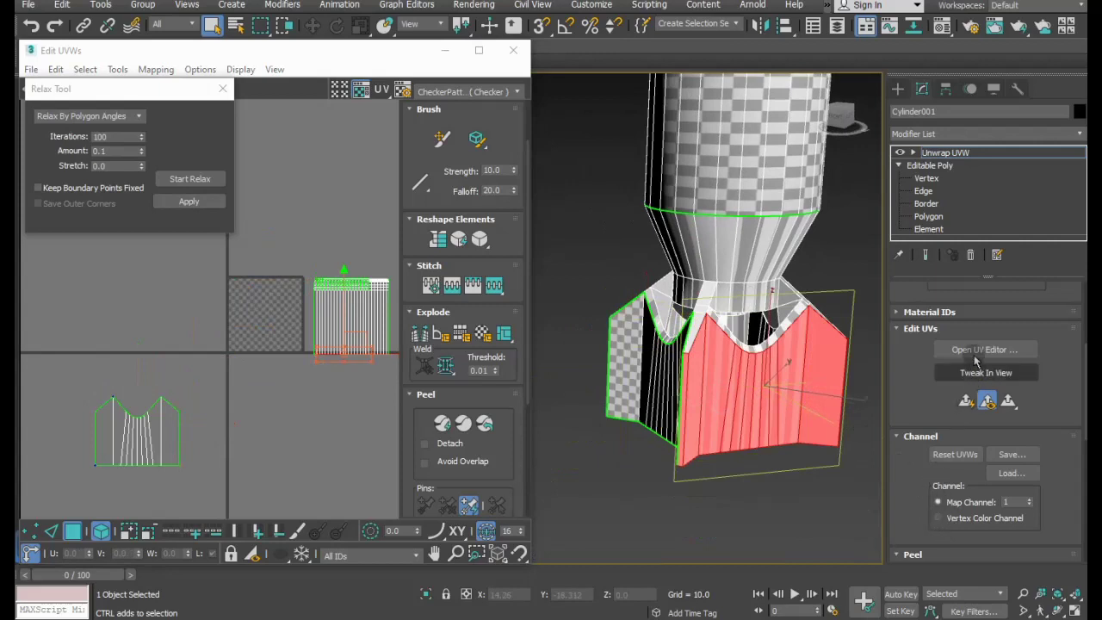
{"action": "left_click", "coordinate": [967, 405]}
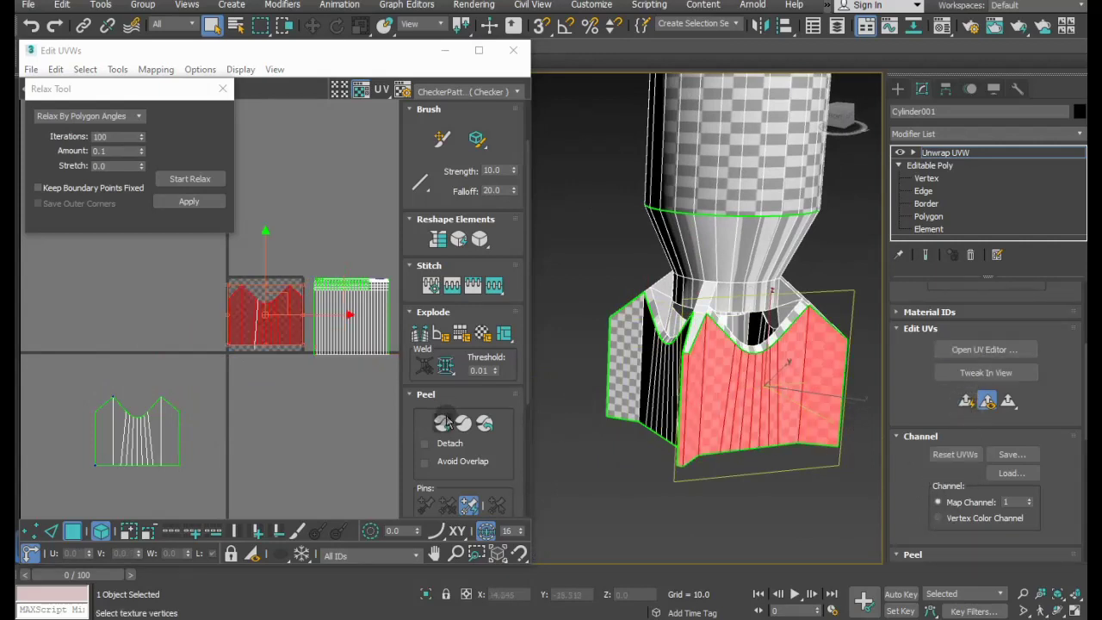
{"action": "left_click", "coordinate": [443, 422]}
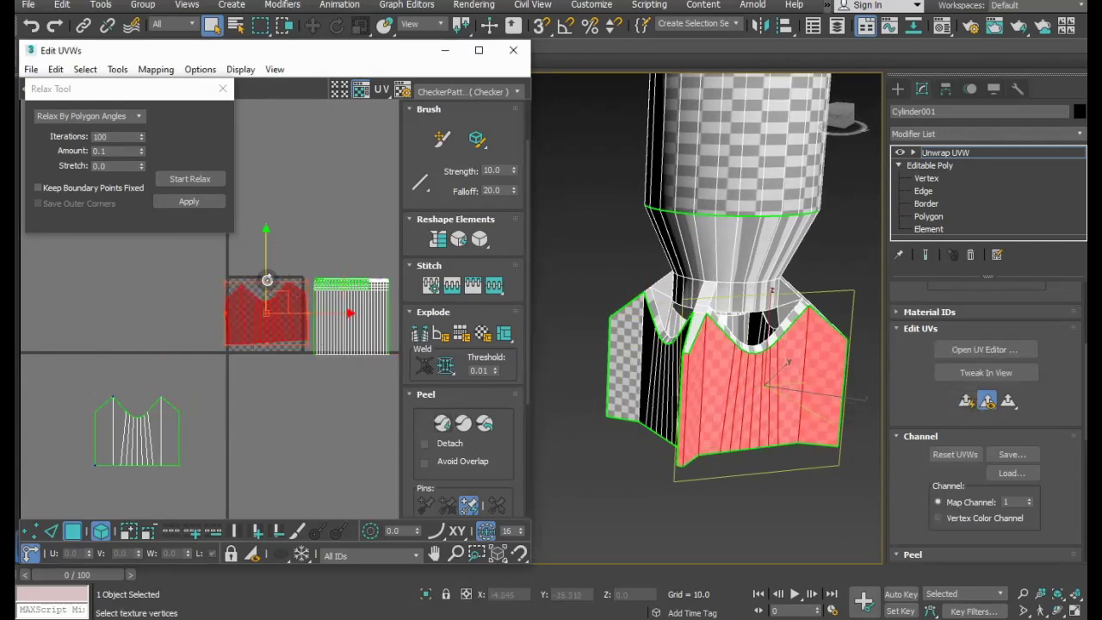
{"action": "left_click_drag", "start_coordinate": [267, 279], "coordinate": [250, 433]}
Map the second collar panel's faces and move its island to the left of the layout.
{"action": "mouse_move", "coordinate": [751, 465]}
{"action": "middle_mouse_down", "text": "alt"}
{"action": "mouse_move", "coordinate": [738, 456]}
{"action": "mouse_move", "coordinate": [590, 469]}
{"action": "middle_mouse_up", "text": "alt"}
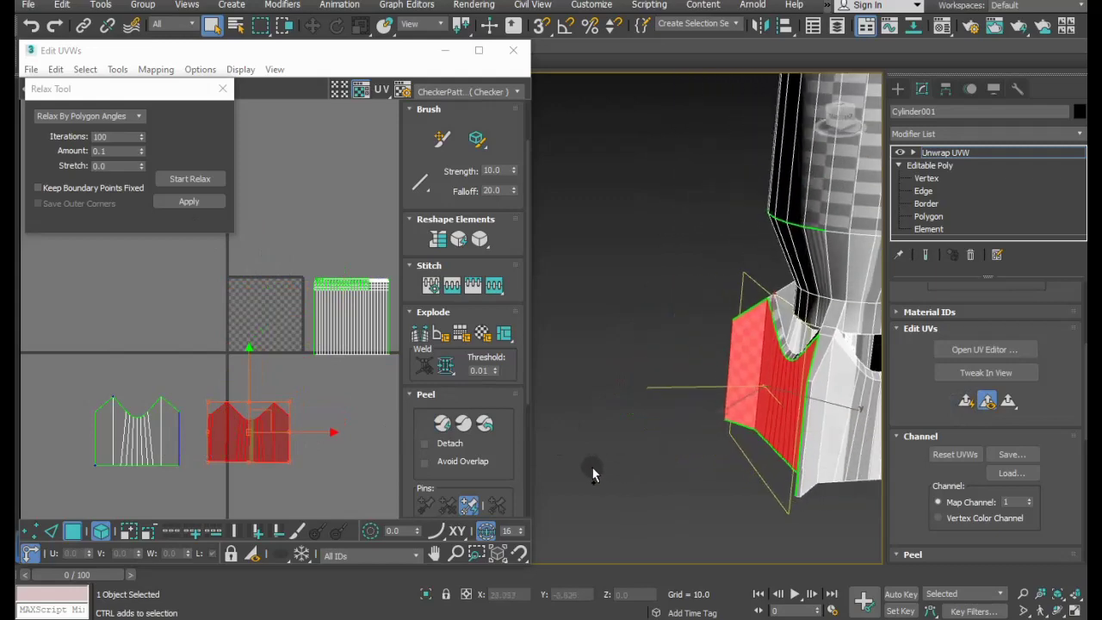
{"action": "left_click", "coordinate": [805, 421]}
{"action": "middle_click_drag", "start_coordinate": [805, 422], "coordinate": [696, 470], "text": "alt"}
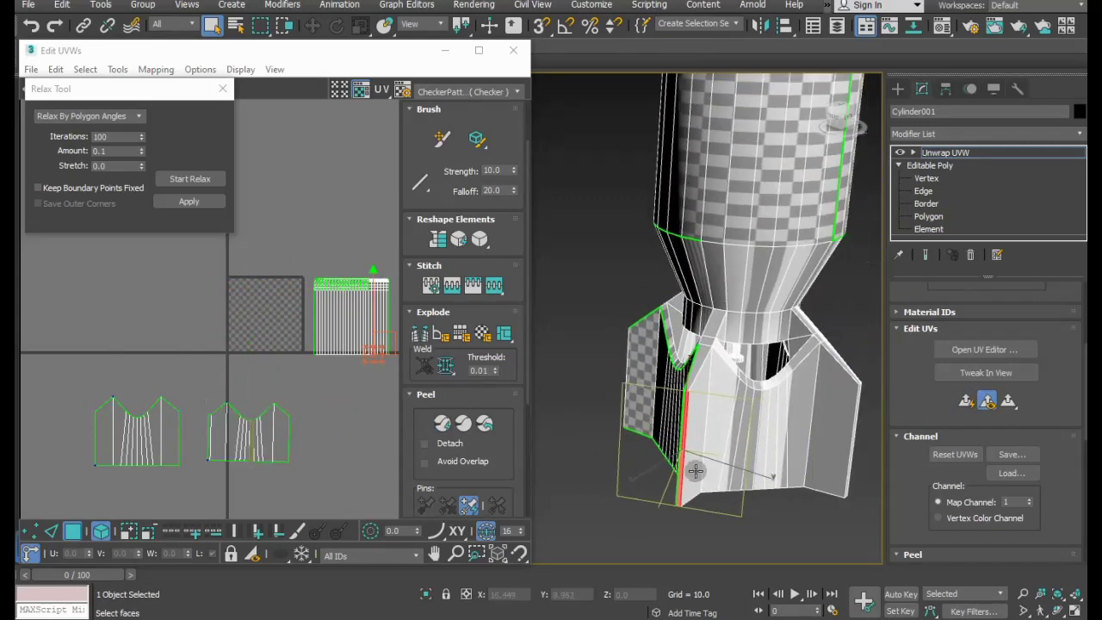
{"action": "left_click_drag", "start_coordinate": [691, 461], "coordinate": [819, 456], "text": "ctrl"}
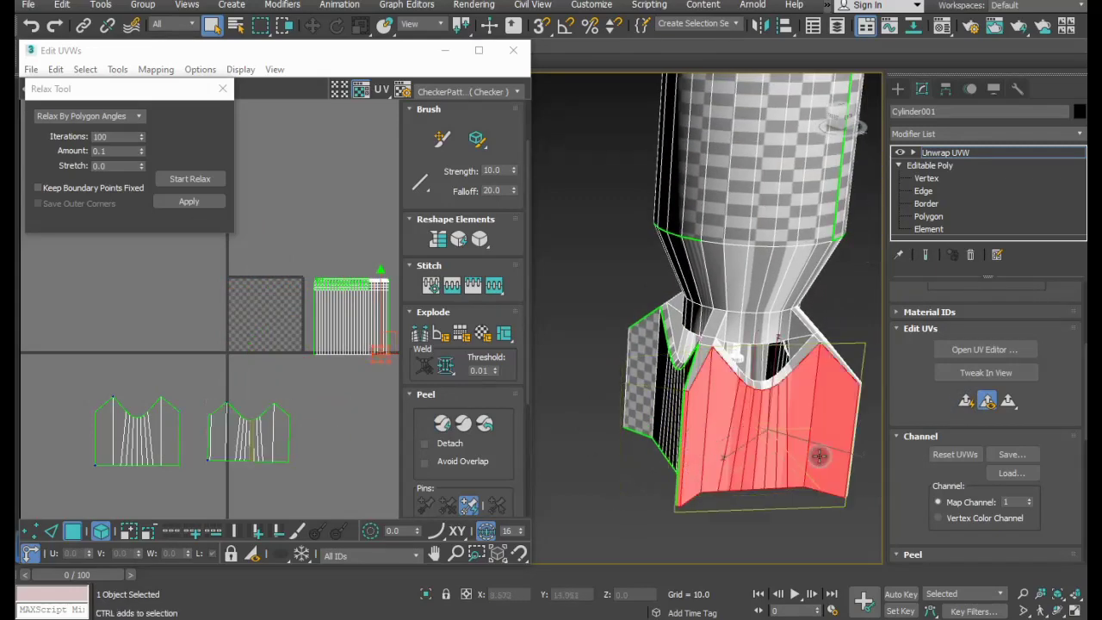
{"action": "left_click", "coordinate": [969, 402]}
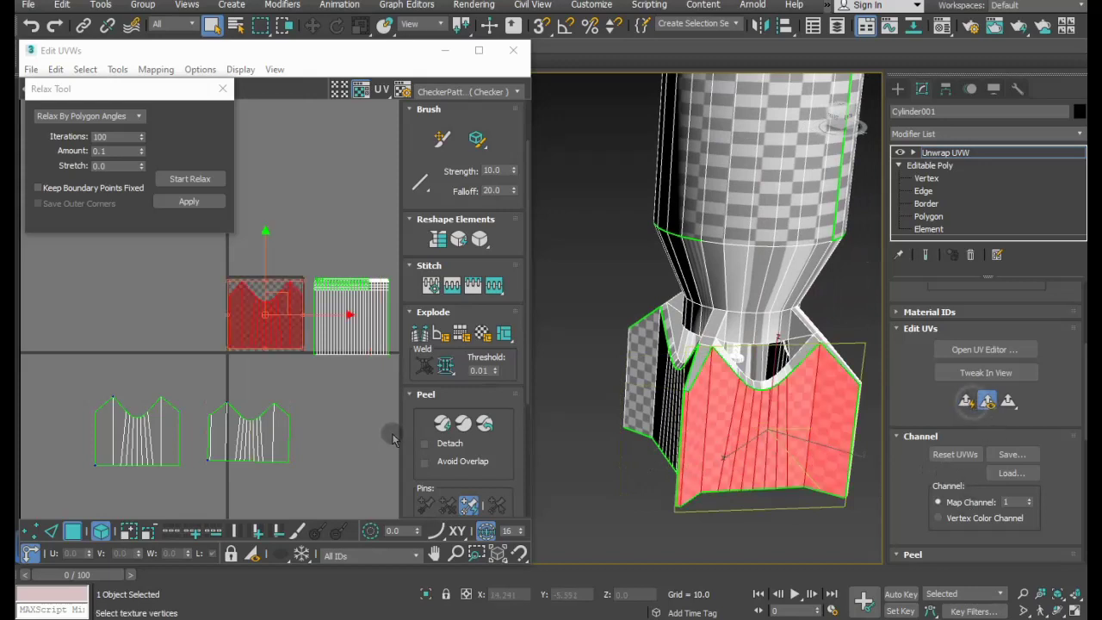
{"action": "left_click_drag", "start_coordinate": [284, 284], "coordinate": [189, 296]}
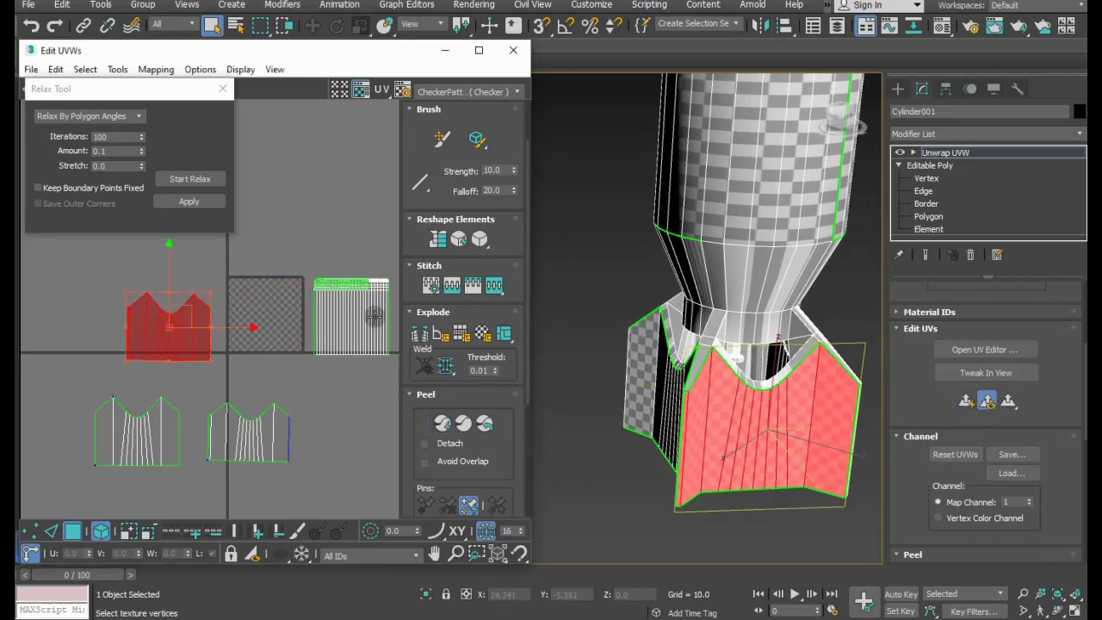
Select the front collar panel's faces and map them flat into the UV editor.
{"action": "mouse_move", "coordinate": [720, 447]}
{"action": "middle_mouse_down", "text": "alt"}
{"action": "mouse_move", "coordinate": [560, 442]}
{"action": "mouse_move", "coordinate": [758, 480]}
{"action": "mouse_move", "coordinate": [631, 447]}
{"action": "middle_mouse_up", "text": "alt"}
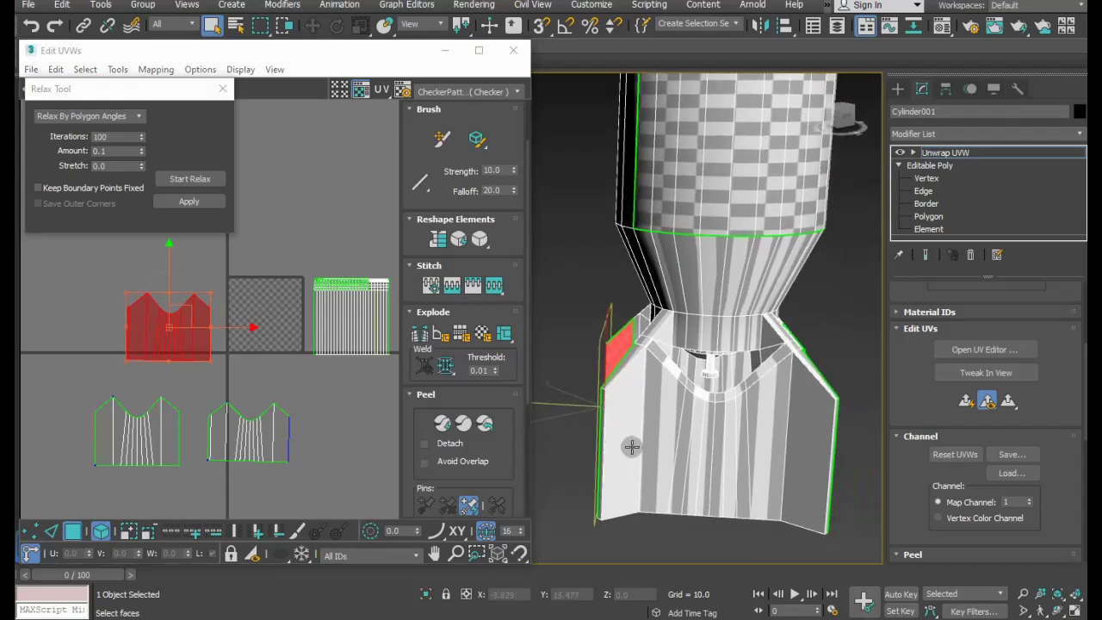
{"action": "left_click", "coordinate": [614, 437]}
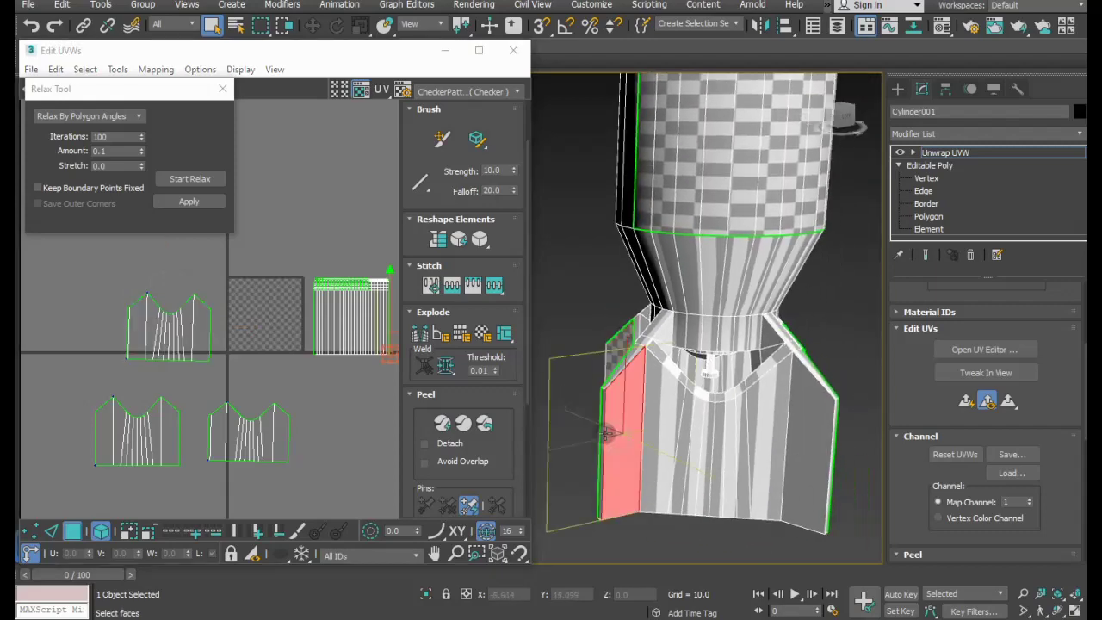
{"action": "left_click", "coordinate": [668, 452], "text": "ctrl"}
{"action": "left_click", "coordinate": [818, 460], "text": "ctrl"}
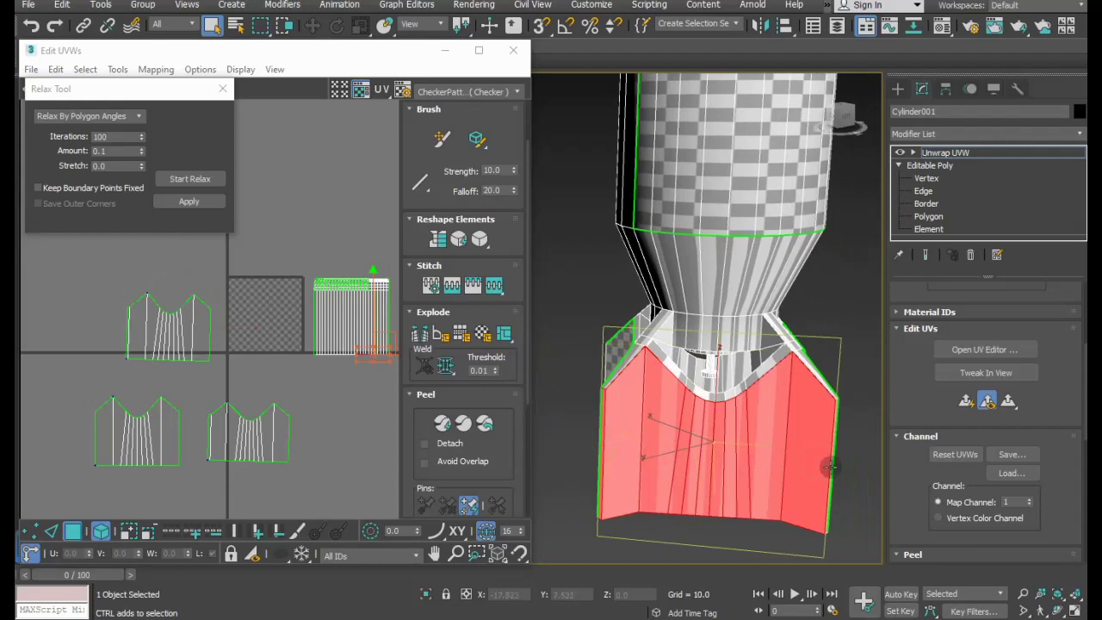
{"action": "left_click", "coordinate": [829, 467], "text": "ctrl"}
{"action": "left_click", "coordinate": [966, 401]}
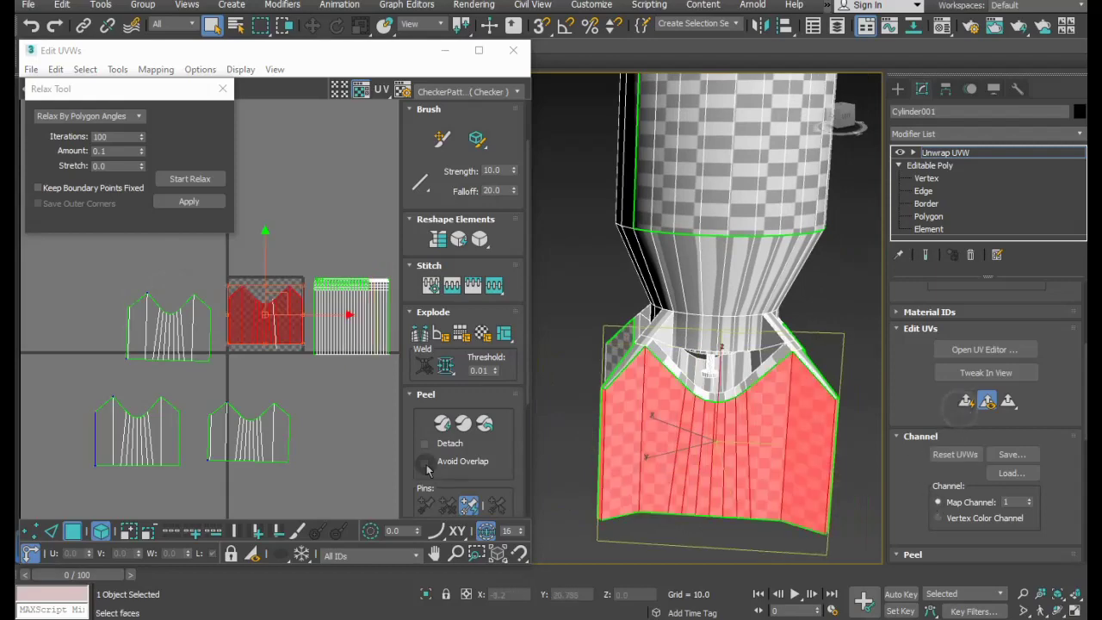
{"action": "middle_click_drag", "start_coordinate": [747, 472], "coordinate": [728, 439], "text": "alt"}
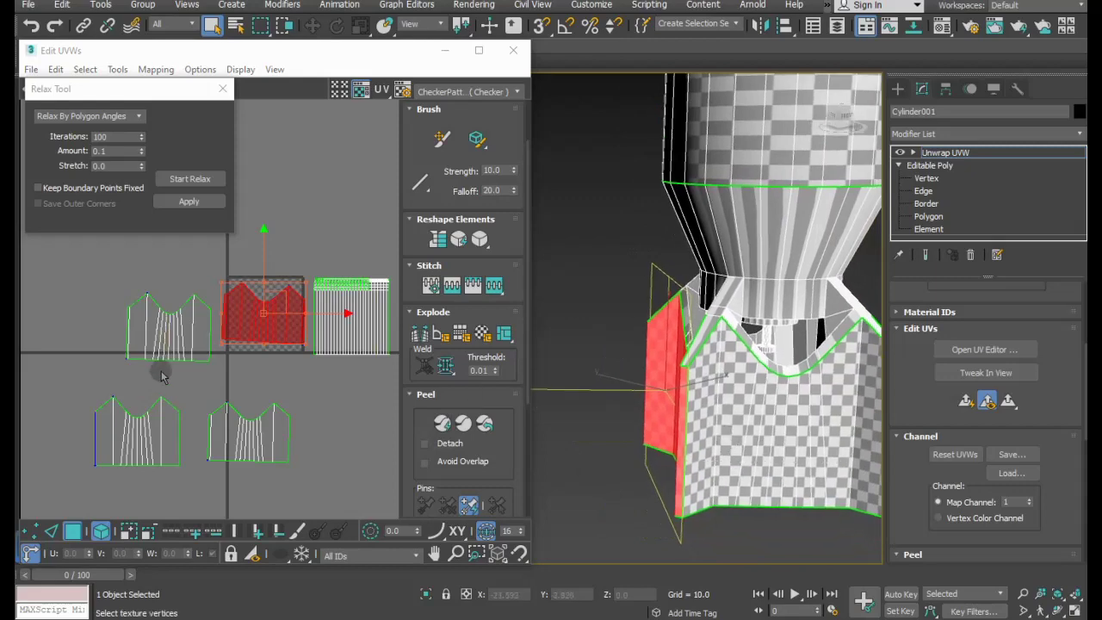
Select all four tail-collar islands together in the UV editor.
{"action": "left_click", "coordinate": [168, 332], "text": "ctrl"}
{"action": "left_click", "coordinate": [138, 434], "text": "ctrl"}
{"action": "left_click", "coordinate": [258, 446], "text": "ctrl"}
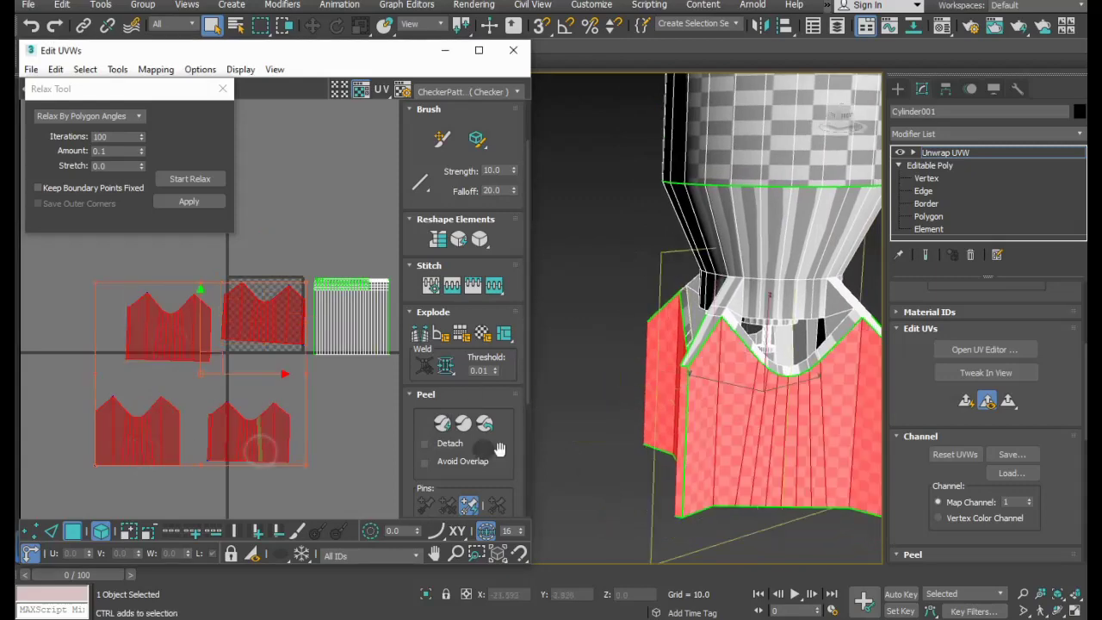
{"action": "middle_click_drag", "start_coordinate": [680, 447], "coordinate": [474, 452], "text": "alt"}
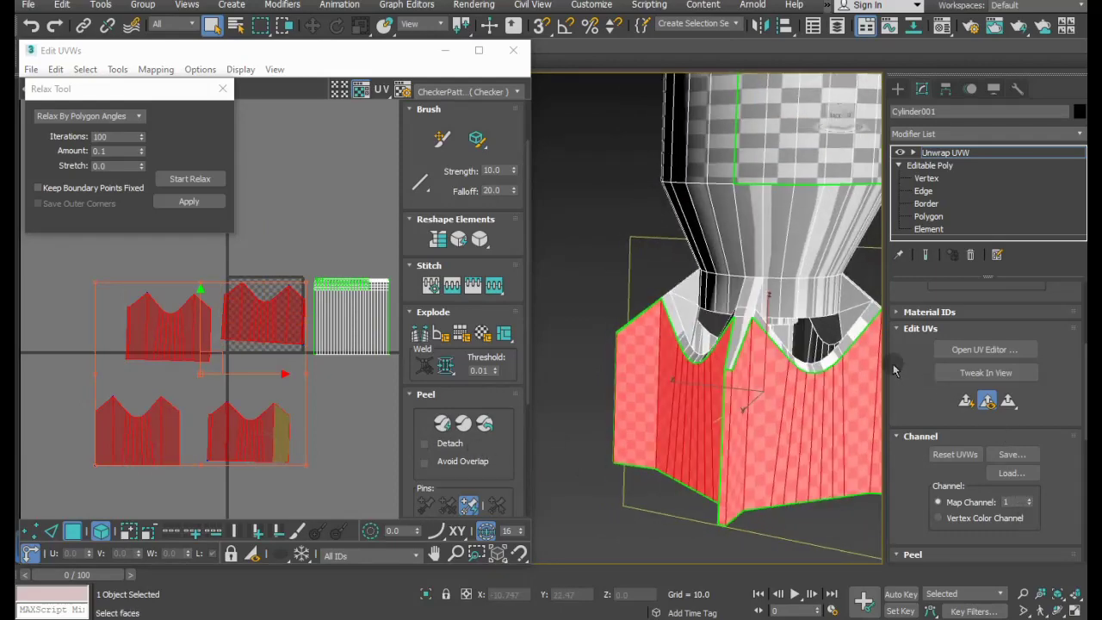
Apply a Z-aligned Cylindrical projection to the tail-collar faces and start relaxing the strip.
{"action": "mouse_move", "coordinate": [918, 368]}
{"action": "left_mouse_down"}
{"action": "mouse_move", "coordinate": [914, 432]}
{"action": "mouse_move", "coordinate": [918, 320]}
{"action": "left_mouse_up"}
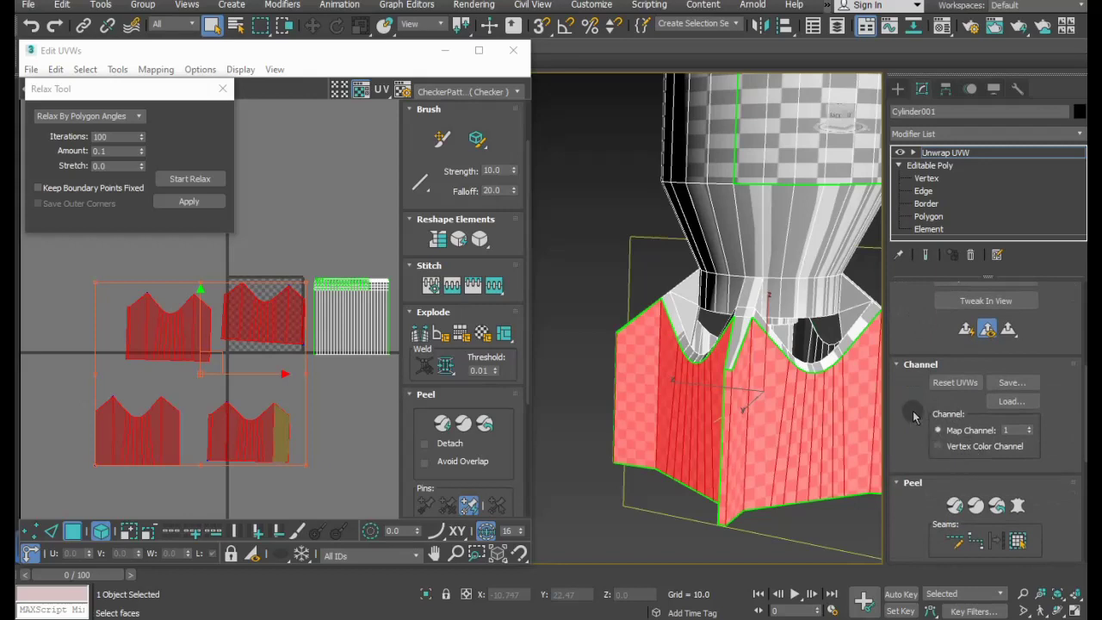
{"action": "left_click_drag", "start_coordinate": [913, 396], "coordinate": [918, 287]}
{"action": "left_click", "coordinate": [978, 474]}
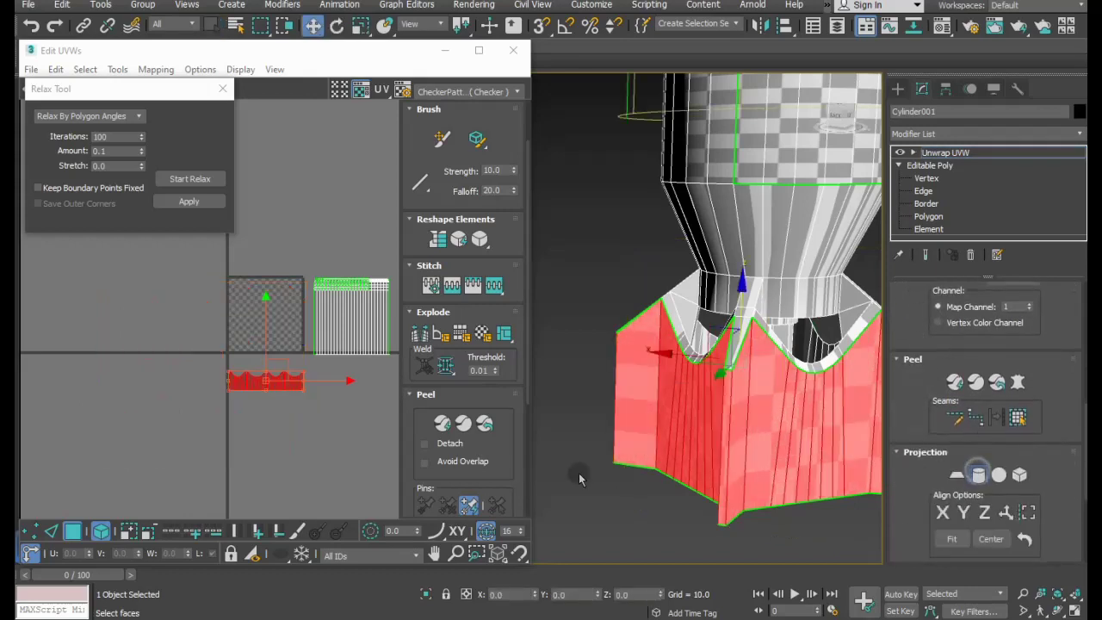
{"action": "left_click", "coordinate": [985, 513]}
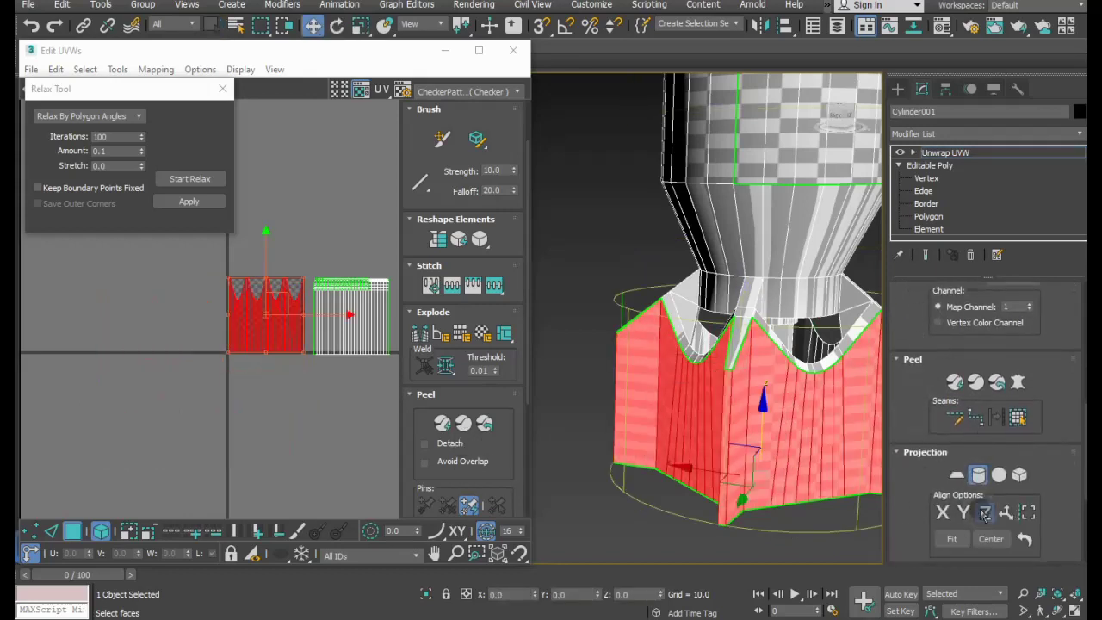
{"action": "left_click", "coordinate": [978, 478]}
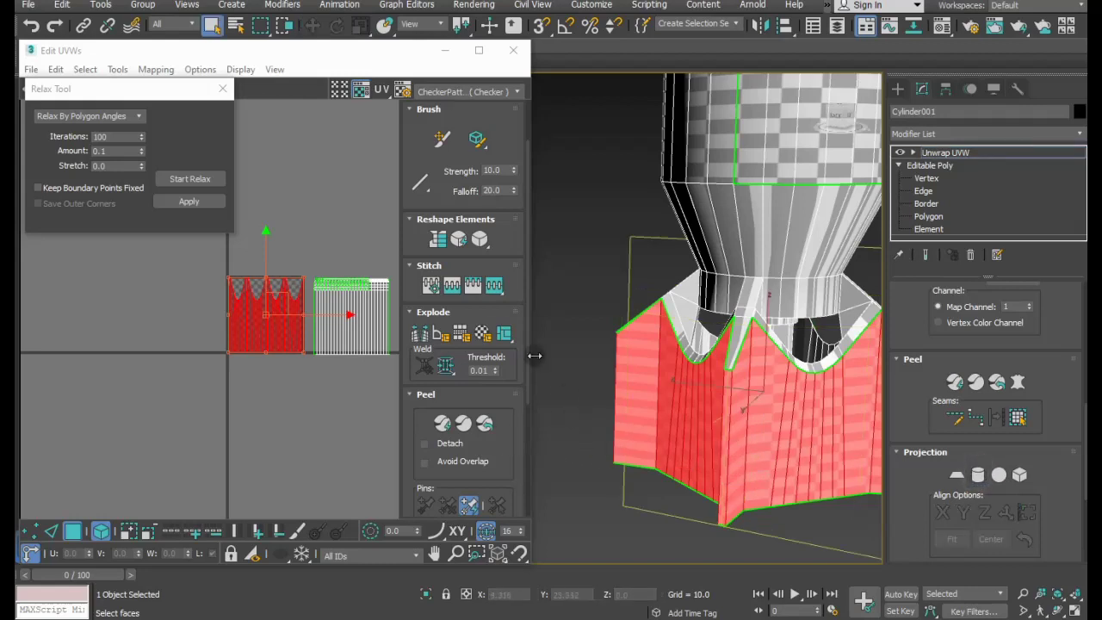
{"action": "left_click", "coordinate": [188, 178]}
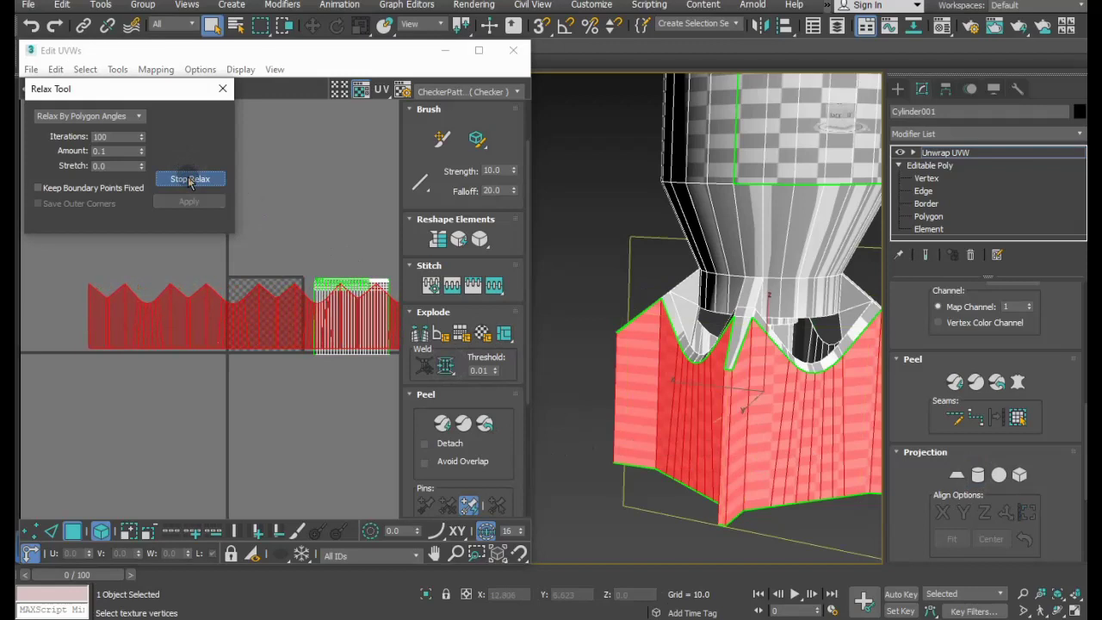
Stop the relax and move the relaxed tail-collar shell lower in UV space.
{"action": "left_click", "coordinate": [190, 180]}
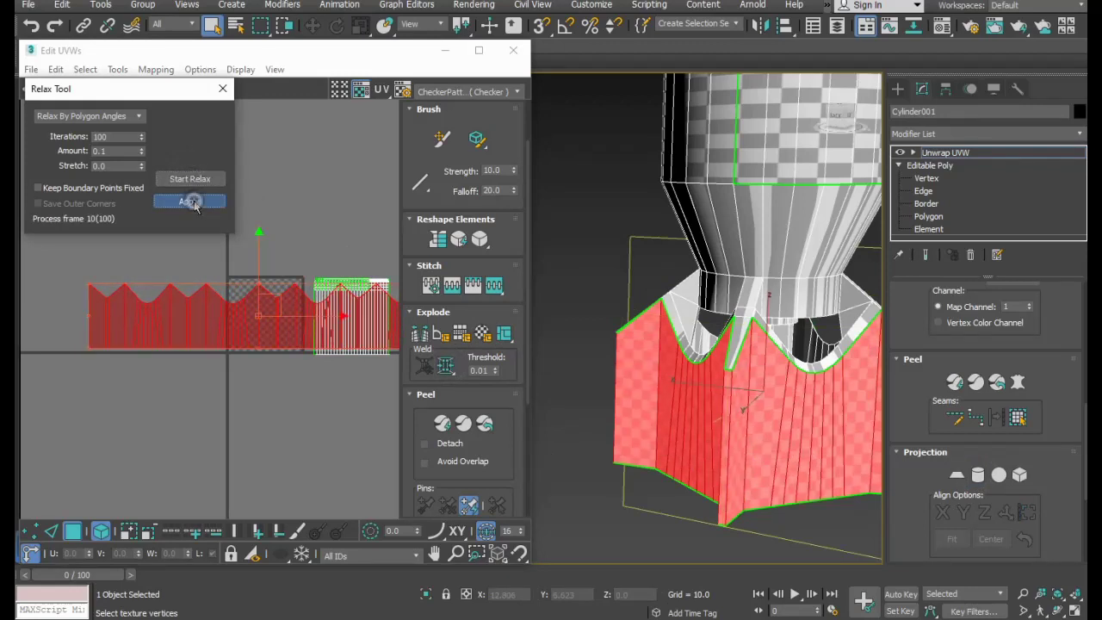
{"action": "mouse_move", "coordinate": [270, 315]}
{"action": "left_mouse_down"}
{"action": "mouse_move", "coordinate": [245, 422]}
{"action": "mouse_move", "coordinate": [210, 434]}
{"action": "left_mouse_up"}
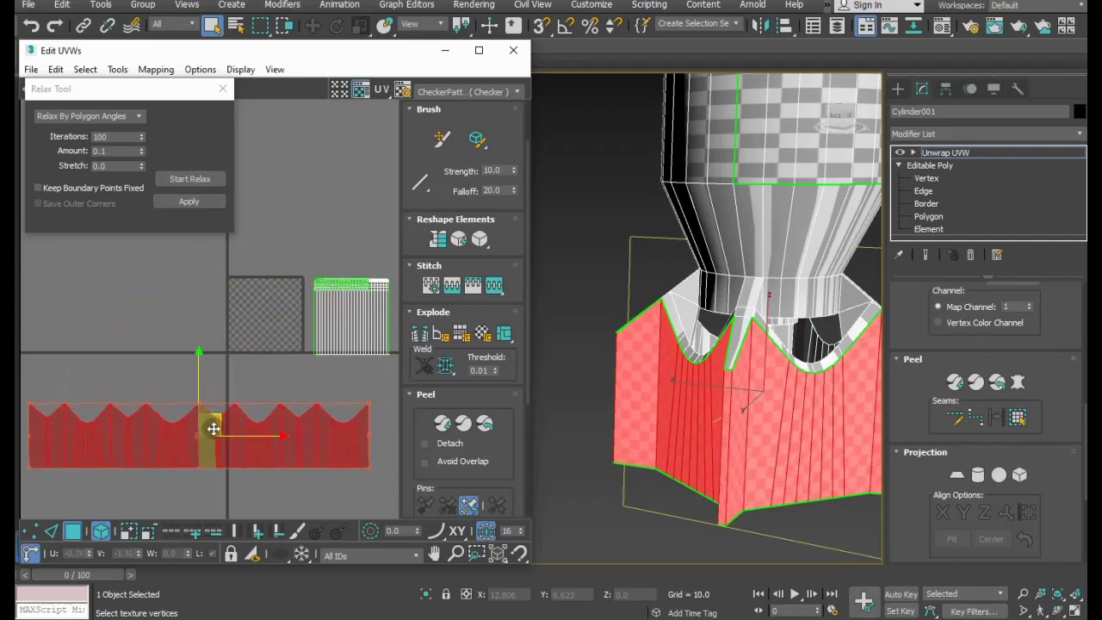
{"action": "left_click", "coordinate": [197, 498]}
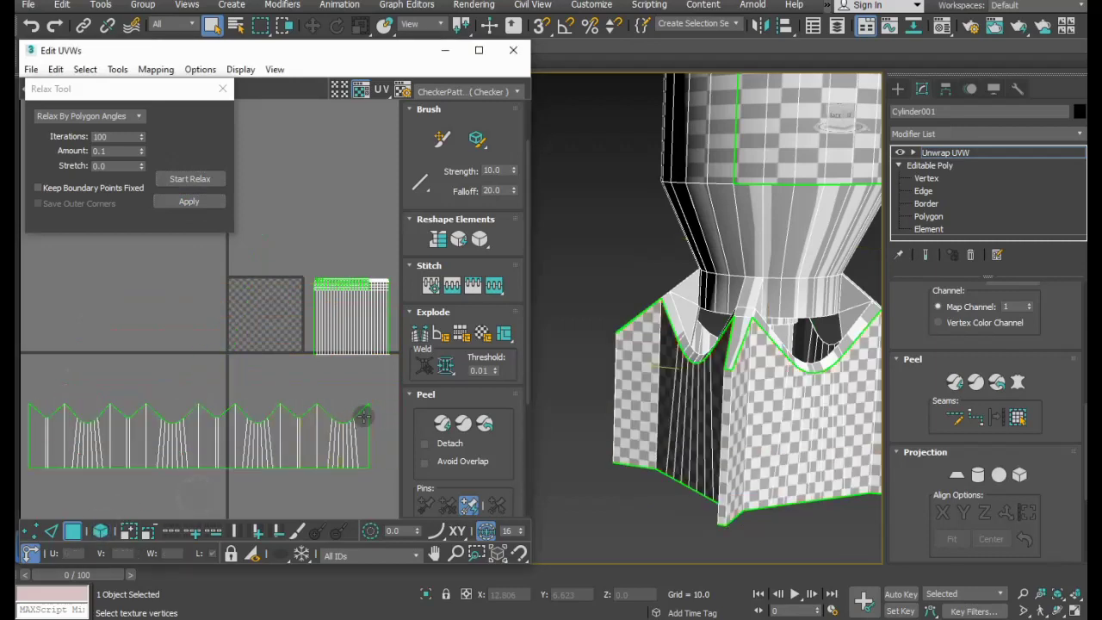
Select the strip's right half and move it above the left half.
{"action": "left_click_drag", "start_coordinate": [199, 485], "coordinate": [224, 450]}
{"action": "right_click", "coordinate": [228, 431]}
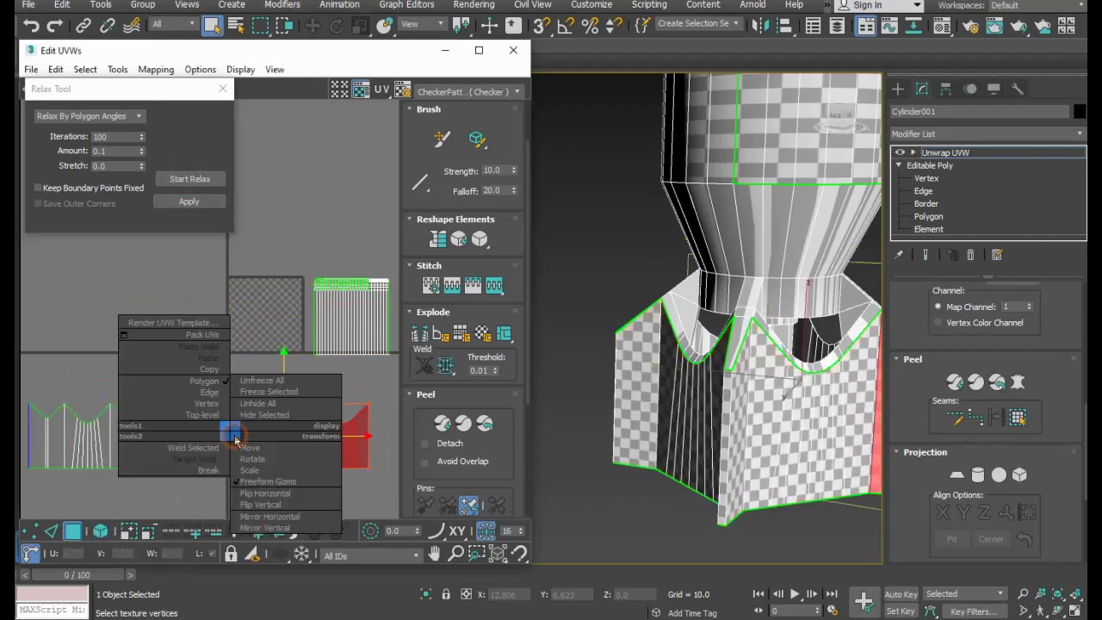
{"action": "left_click", "coordinate": [202, 471]}
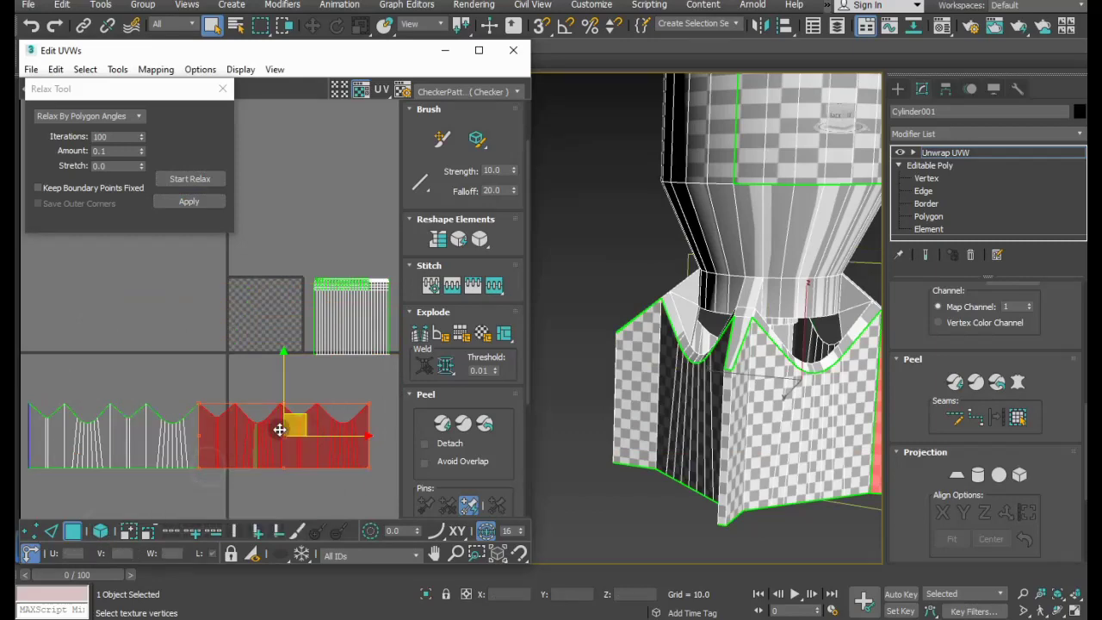
{"action": "left_click_drag", "start_coordinate": [281, 422], "coordinate": [108, 347]}
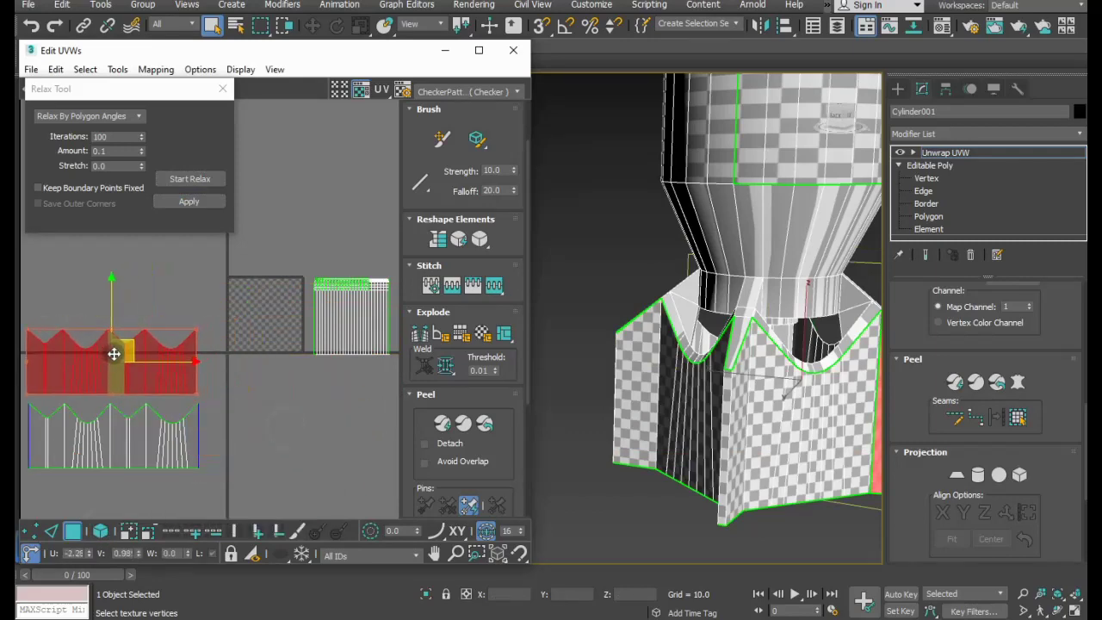
{"action": "left_click", "coordinate": [272, 423]}
{"action": "scroll", "coordinate": [680, 431], "scroll_direction": "down", "scroll_amount": 3}
{"action": "middle_click_drag", "start_coordinate": [789, 436], "coordinate": [793, 475], "text": "alt"}
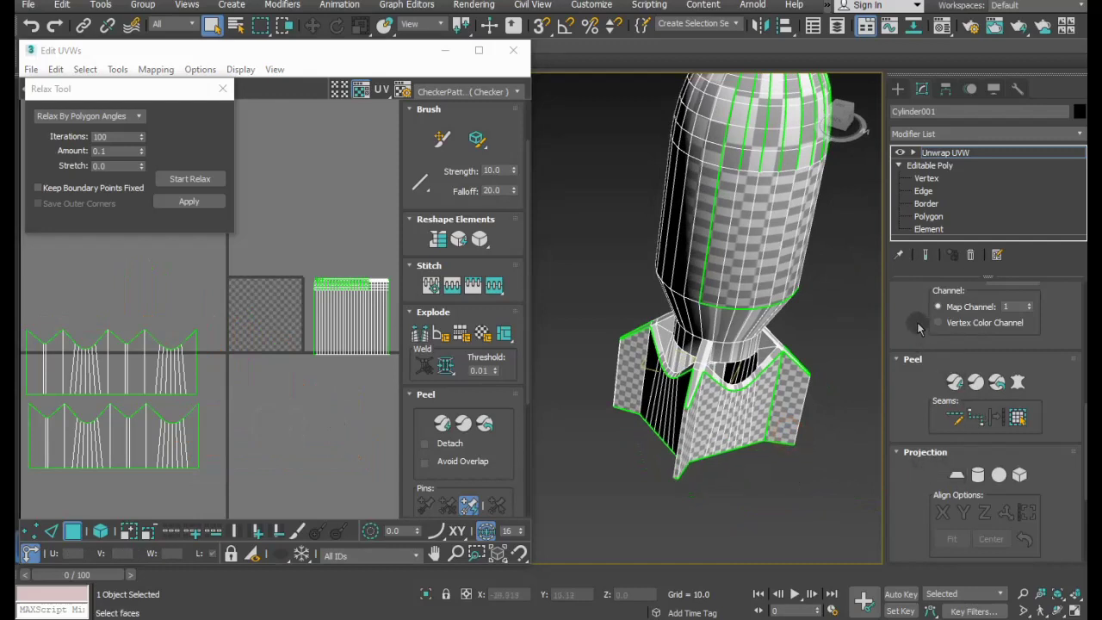
{"action": "scroll", "coordinate": [925, 310], "scroll_direction": "up", "scroll_amount": 3}
{"action": "scroll", "coordinate": [930, 363], "scroll_direction": "up", "scroll_amount": 2}
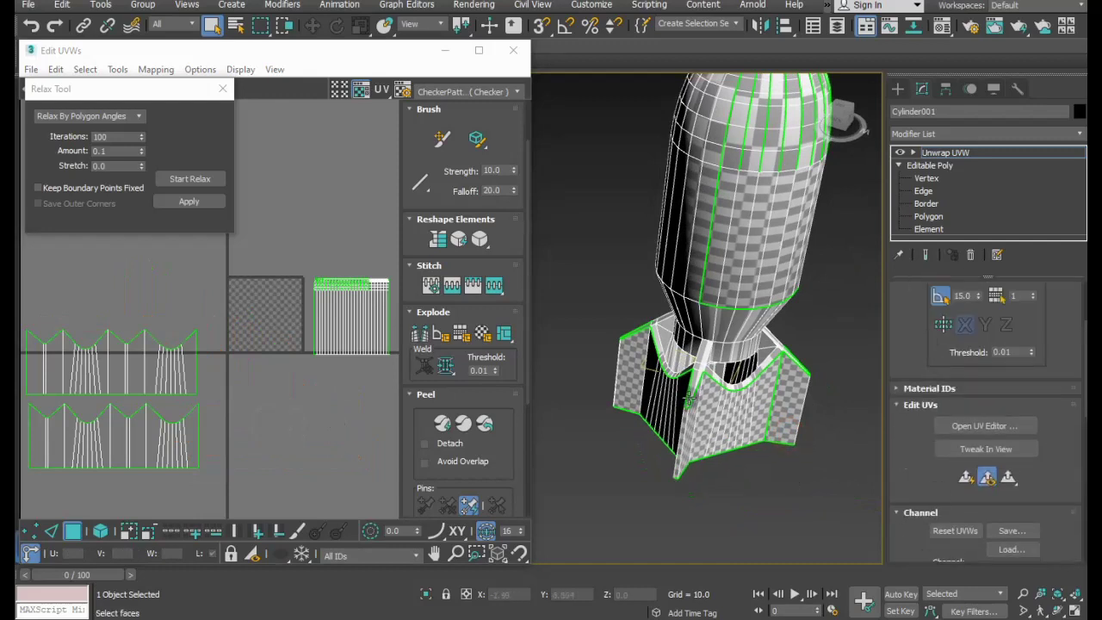
Select seam edges in a loop around the fin base and rim of the fin collar.
{"action": "left_click", "coordinate": [700, 368]}
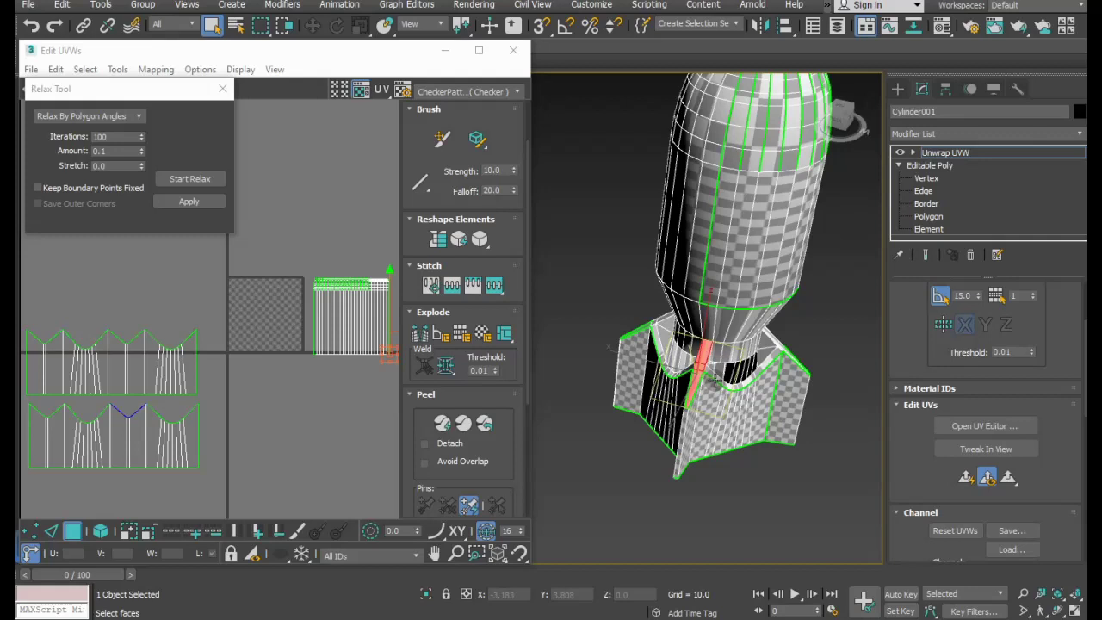
{"action": "left_click", "coordinate": [716, 380], "text": "ctrl"}
{"action": "left_click", "coordinate": [750, 381], "text": "ctrl"}
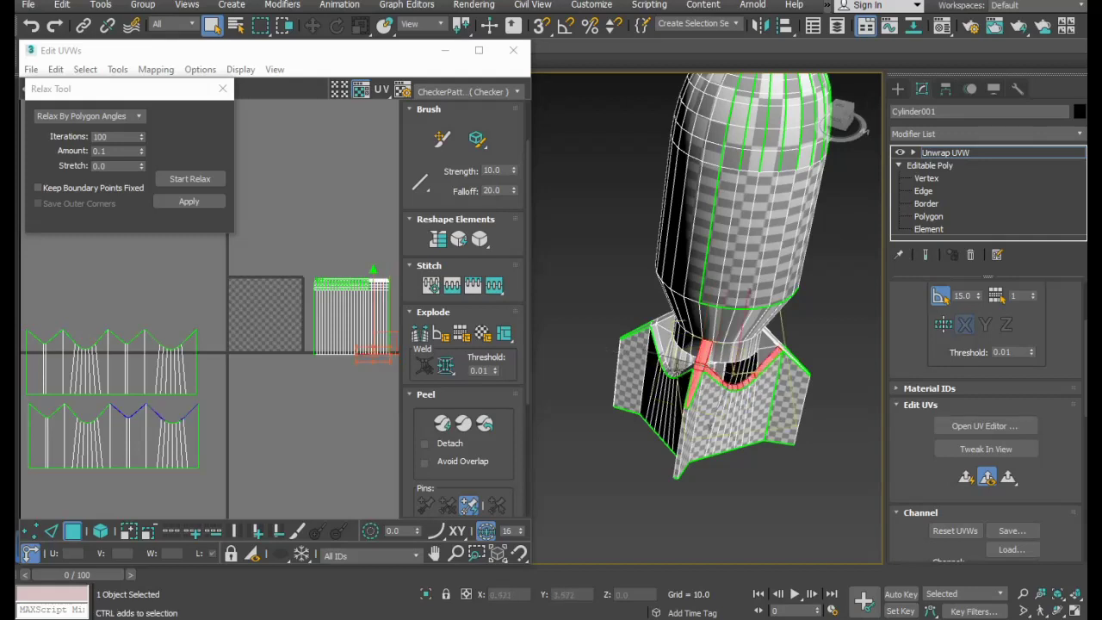
{"action": "left_click", "coordinate": [663, 363], "text": "ctrl"}
{"action": "left_click", "coordinate": [668, 369], "text": "ctrl"}
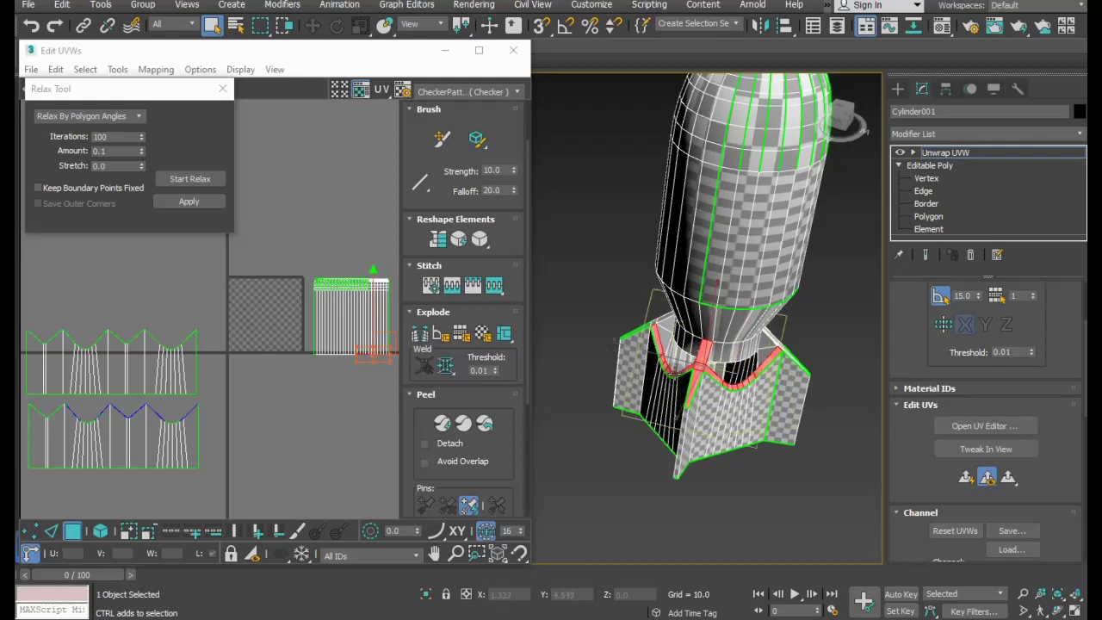
{"action": "middle_click_drag", "start_coordinate": [641, 328], "coordinate": [699, 407], "text": "alt"}
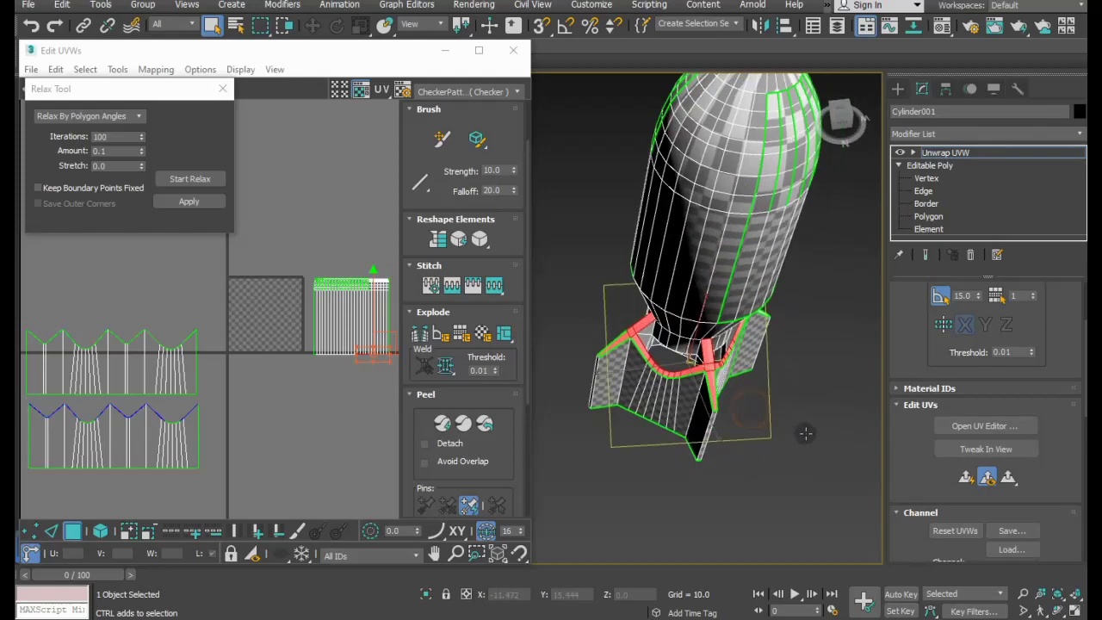
{"action": "left_click", "coordinate": [717, 401], "text": "ctrl"}
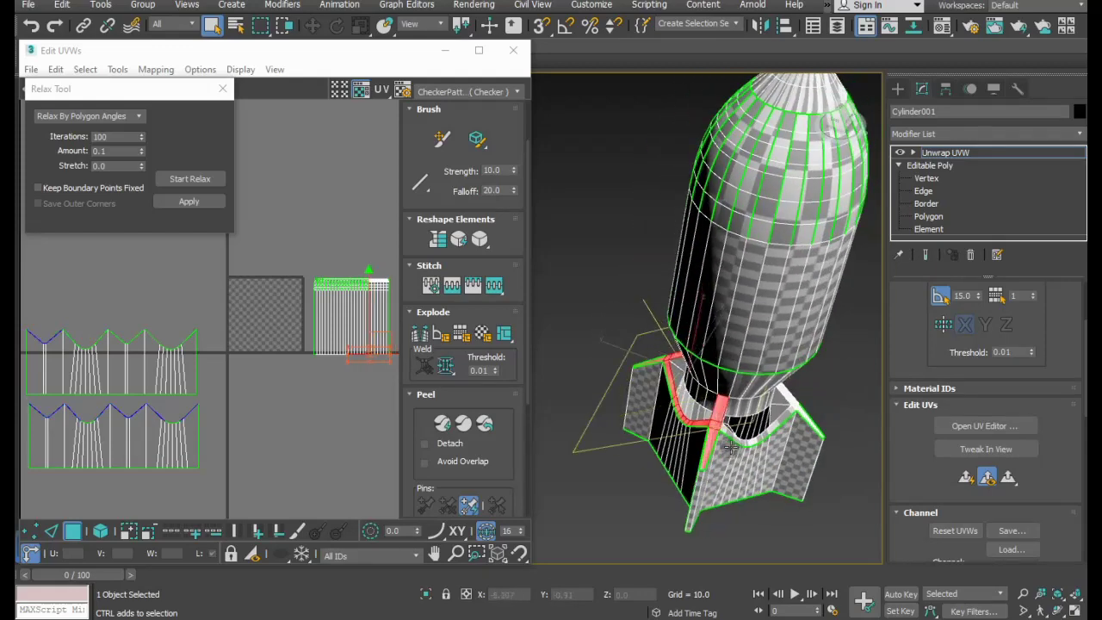
{"action": "left_click", "coordinate": [730, 437], "text": "ctrl"}
{"action": "left_click", "coordinate": [763, 434], "text": "ctrl"}
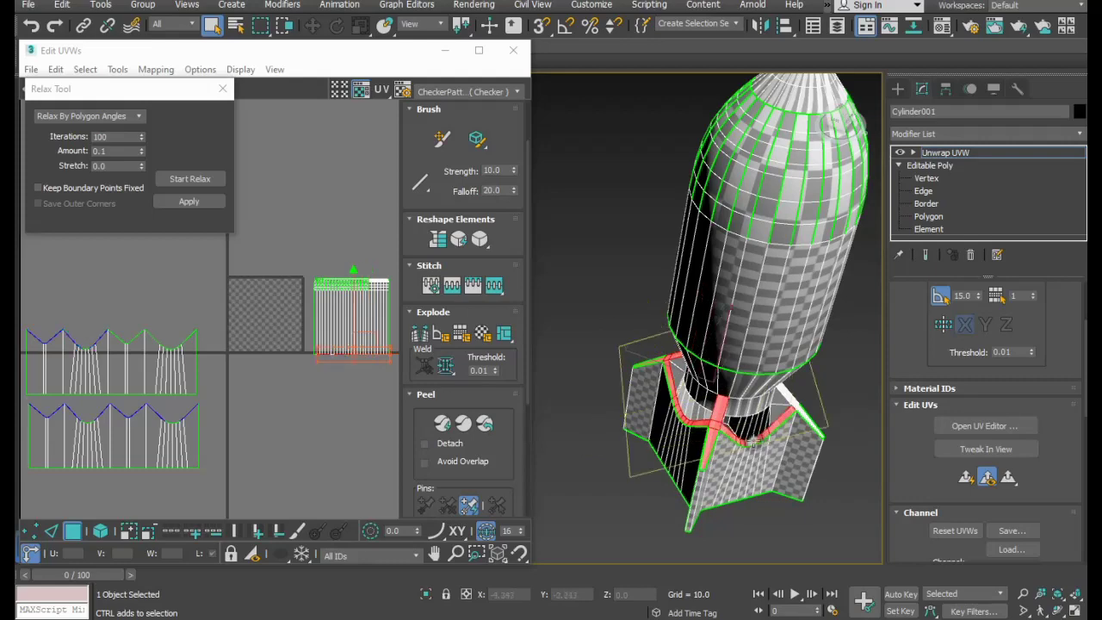
{"action": "left_click", "coordinate": [814, 426], "text": "ctrl"}
{"action": "middle_click_drag", "start_coordinate": [827, 438], "coordinate": [852, 430], "text": "alt"}
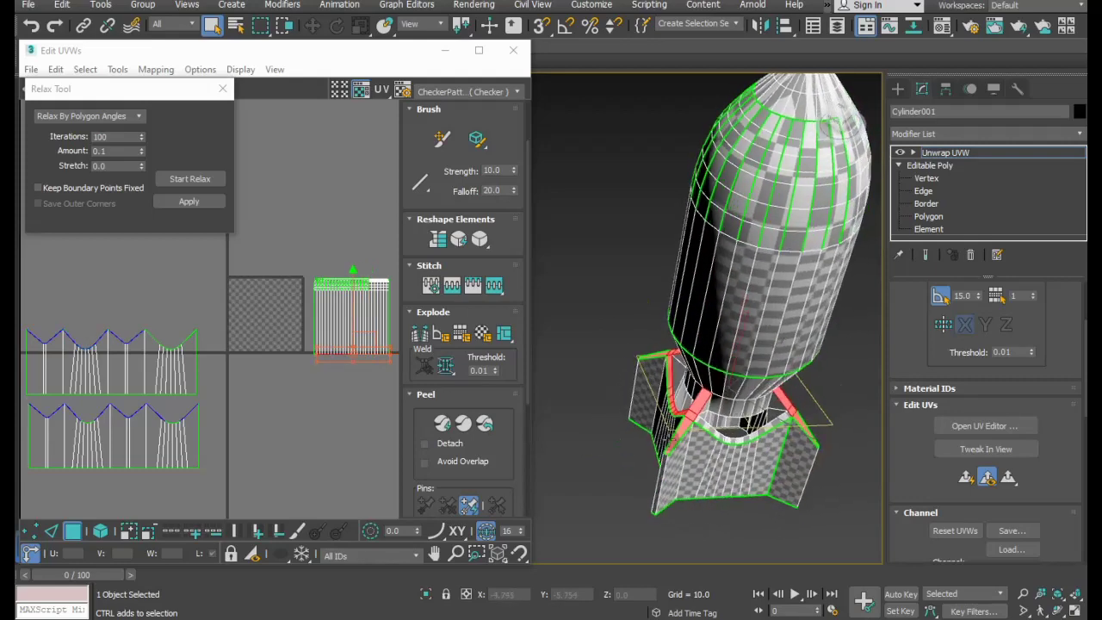
{"action": "left_click", "coordinate": [729, 441], "text": "ctrl"}
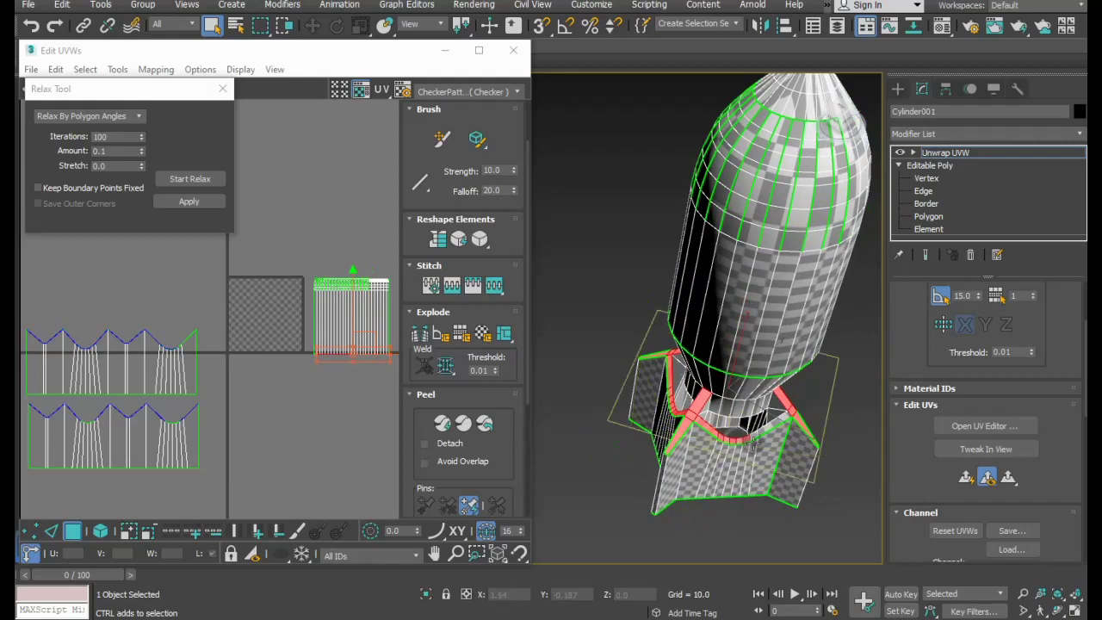
{"action": "middle_click_drag", "start_coordinate": [736, 441], "coordinate": [577, 438], "text": "alt"}
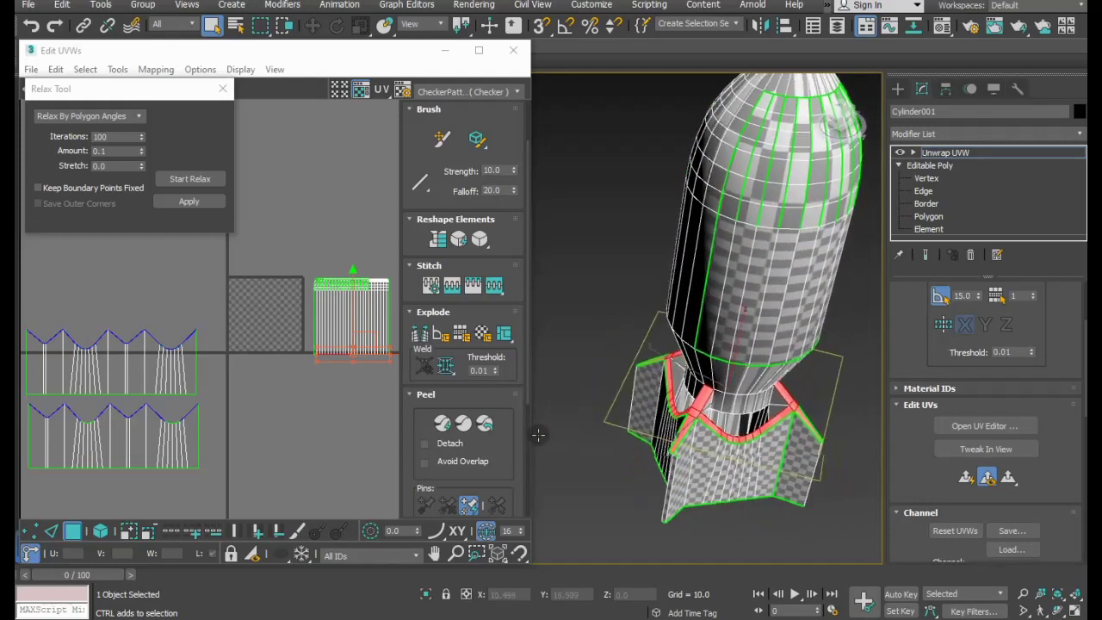
{"action": "left_click_drag", "start_coordinate": [917, 448], "coordinate": [917, 269]}
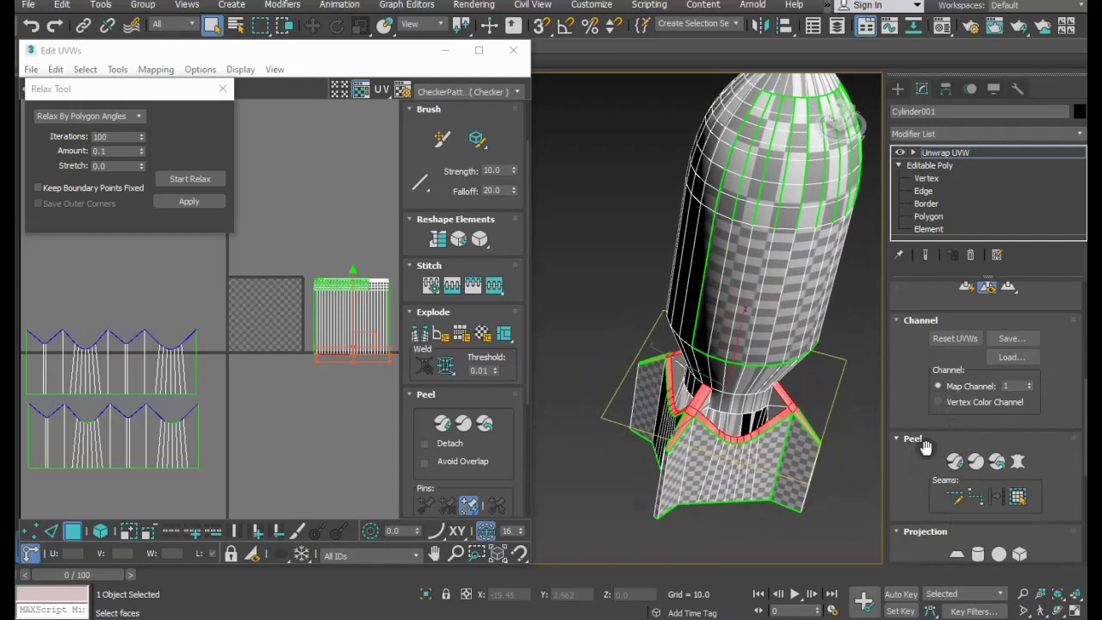
Peel the fin collar ring into its own island and relax it.
{"action": "left_click", "coordinate": [922, 461]}
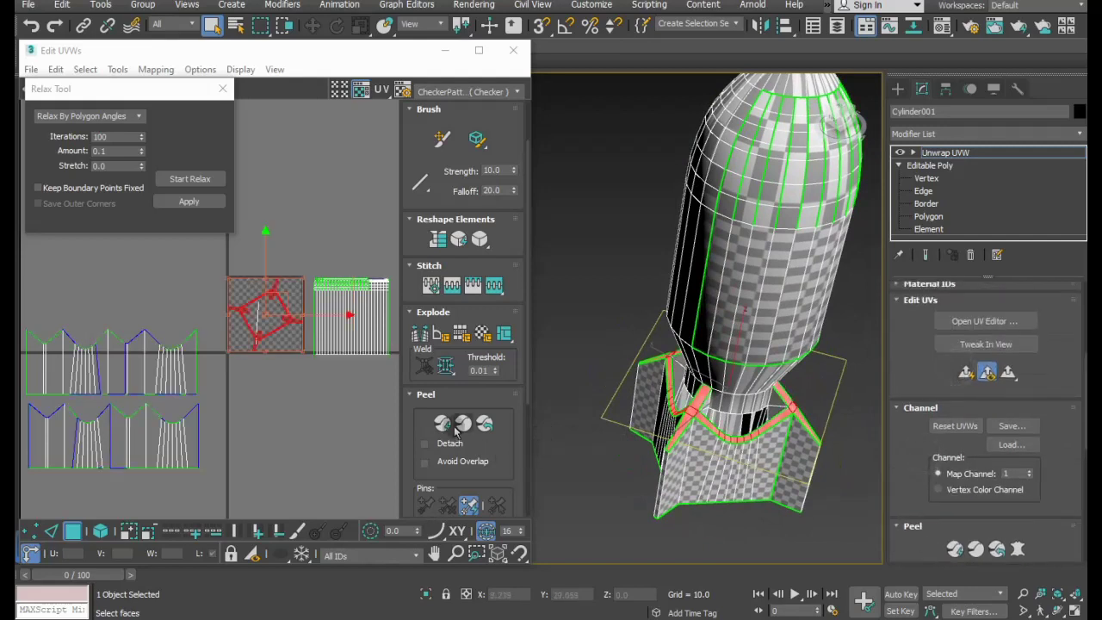
{"action": "scroll", "coordinate": [274, 307], "scroll_direction": "up", "scroll_amount": 2}
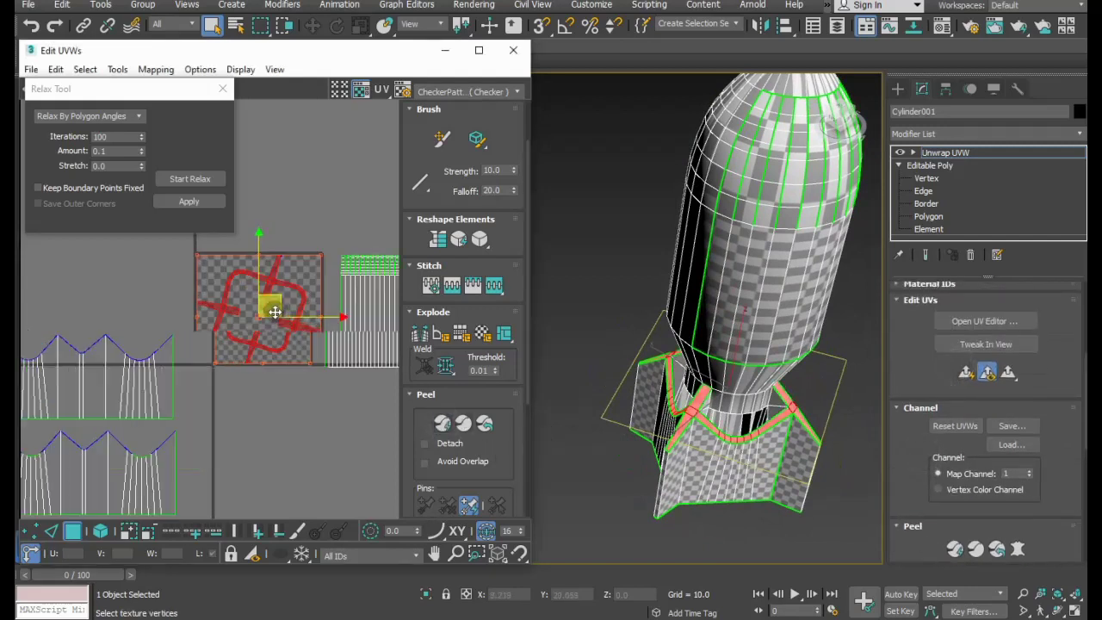
{"action": "scroll", "coordinate": [274, 307], "scroll_direction": "up", "scroll_amount": 4}
{"action": "scroll", "coordinate": [688, 401], "scroll_direction": "up", "scroll_amount": 3}
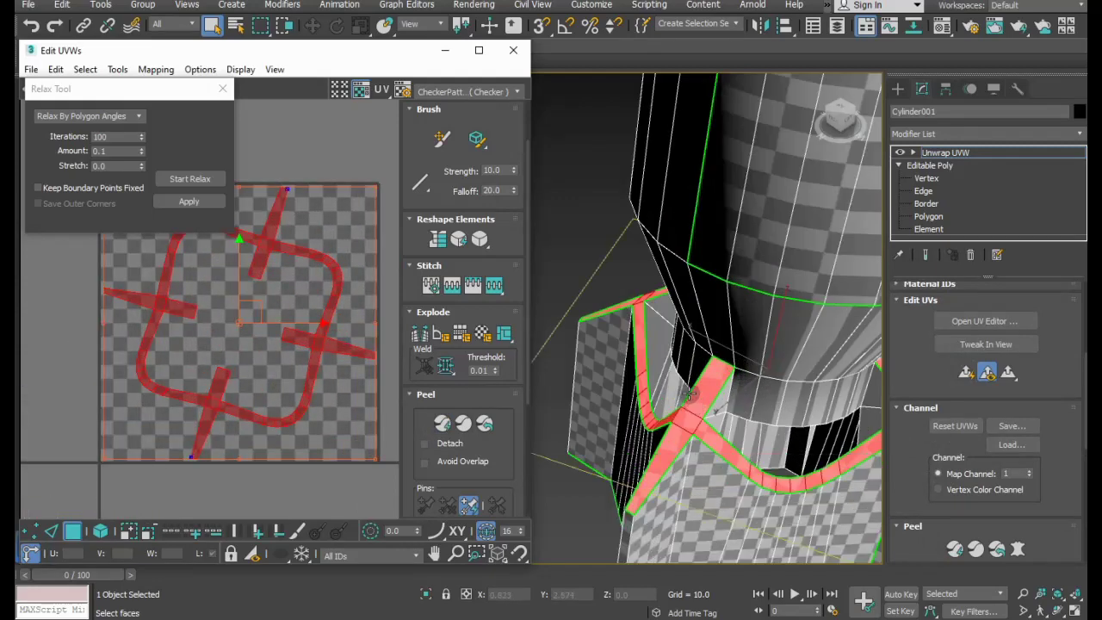
{"action": "left_click", "coordinate": [190, 179]}
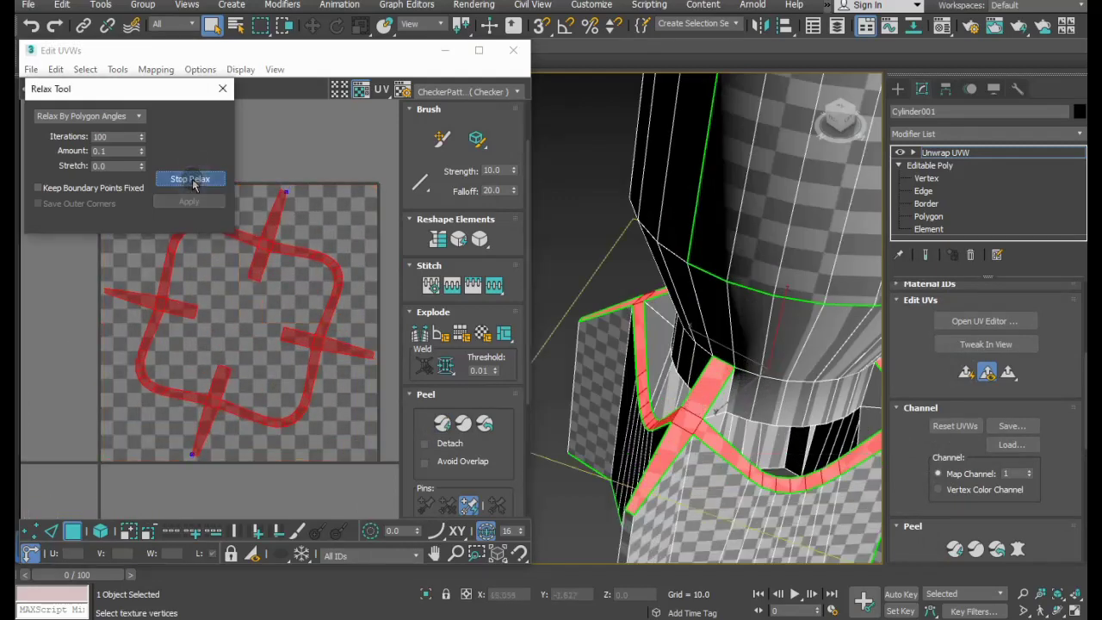
{"action": "left_click", "coordinate": [192, 185]}
Rotate the cross-shaped collar island upright and move it below the other shells.
{"action": "scroll", "coordinate": [247, 306], "scroll_direction": "down", "scroll_amount": 2}
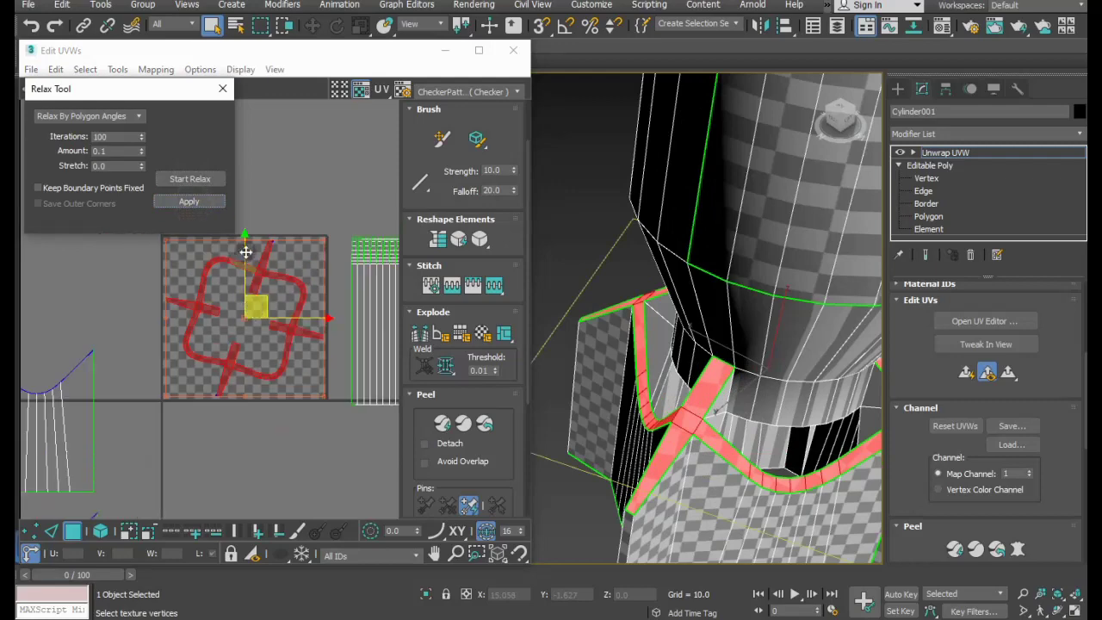
{"action": "left_click_drag", "start_coordinate": [242, 235], "coordinate": [221, 237]}
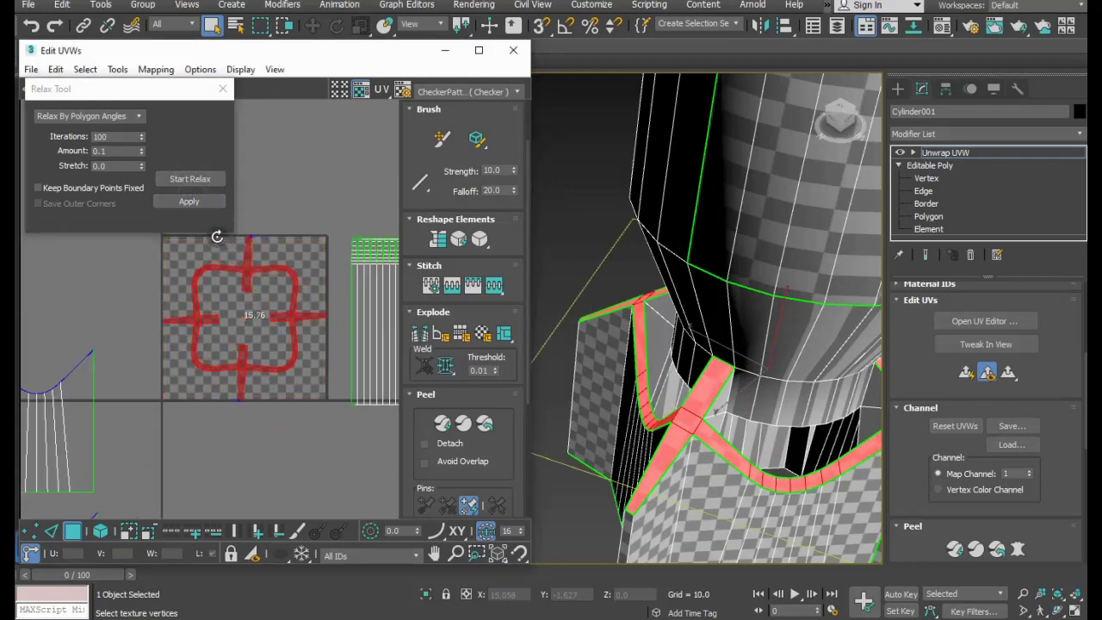
{"action": "scroll", "coordinate": [259, 301], "scroll_direction": "down", "scroll_amount": 2}
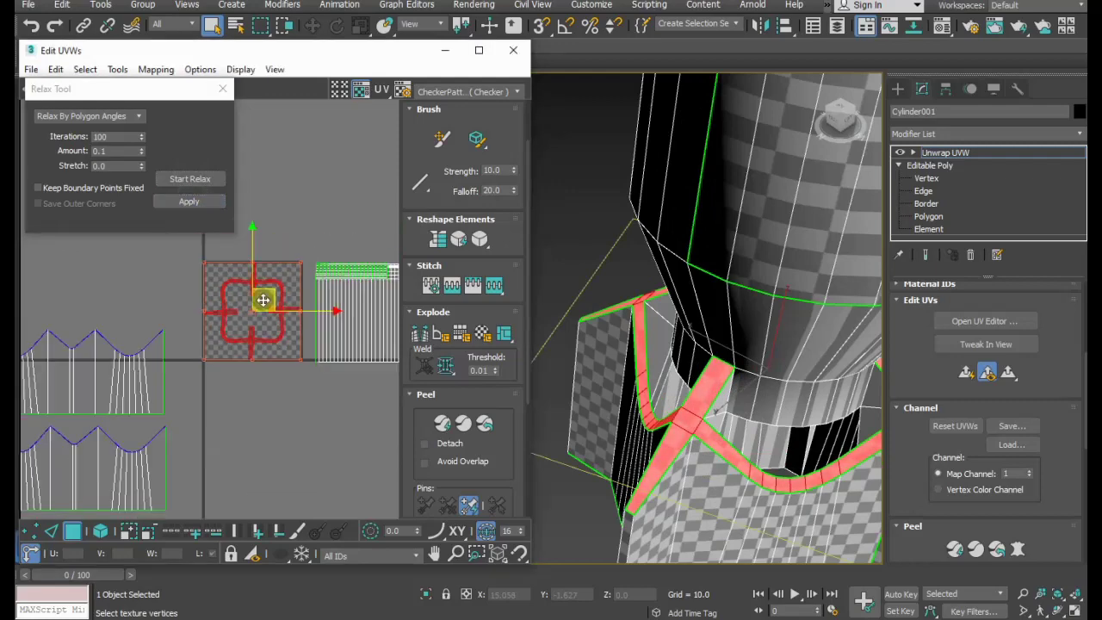
{"action": "left_click_drag", "start_coordinate": [246, 308], "coordinate": [279, 478]}
{"action": "scroll", "coordinate": [614, 472], "scroll_direction": "down", "scroll_amount": 3}
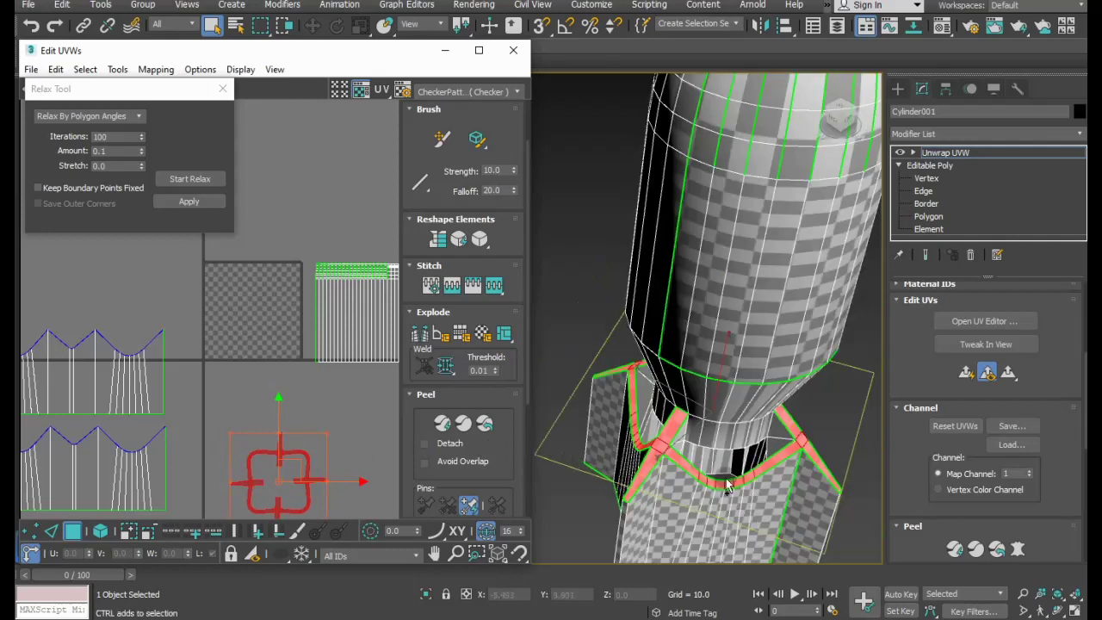
{"action": "mouse_move", "coordinate": [614, 472]}
{"action": "middle_mouse_down", "text": "alt"}
{"action": "mouse_move", "coordinate": [755, 428]}
{"action": "mouse_move", "coordinate": [708, 449]}
{"action": "middle_mouse_up", "text": "alt"}
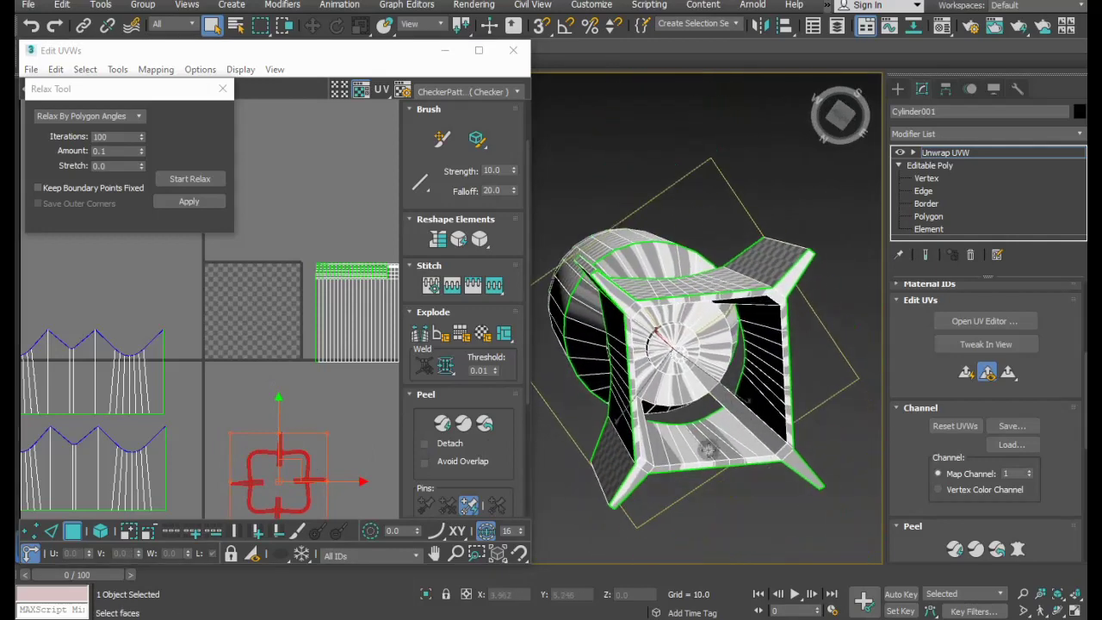
Grow a face selection from the tail's bottom faces across the adjacent strips around the fins.
{"action": "left_click", "coordinate": [708, 448]}
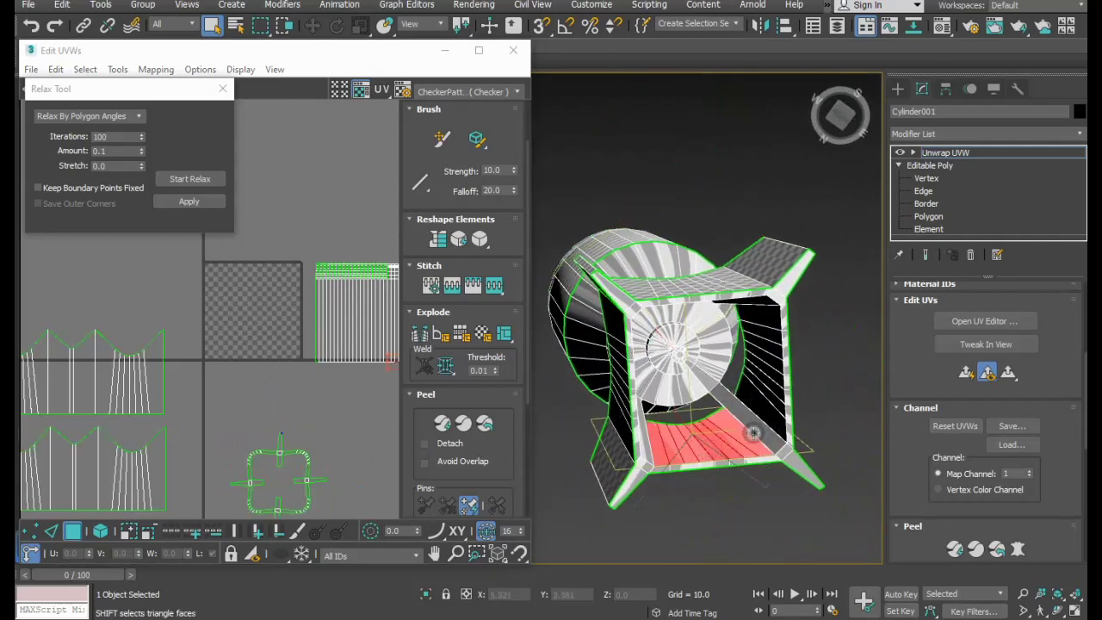
{"action": "middle_click_drag", "start_coordinate": [762, 432], "coordinate": [813, 464], "text": "alt"}
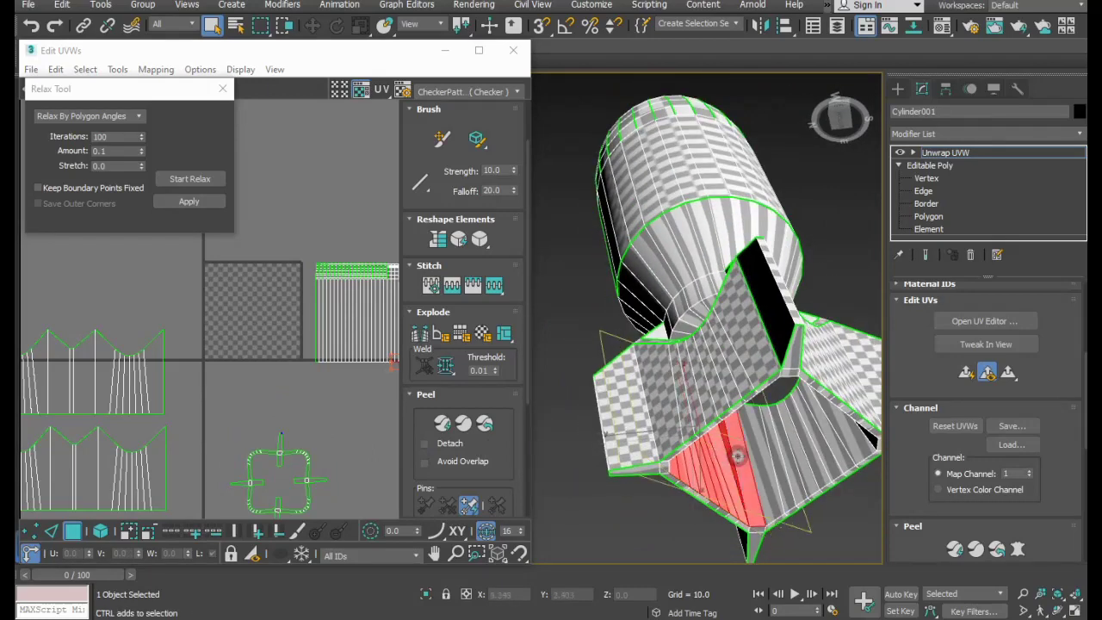
{"action": "left_click", "coordinate": [756, 460], "text": "ctrl"}
{"action": "middle_click_drag", "start_coordinate": [814, 481], "coordinate": [771, 455], "text": "alt"}
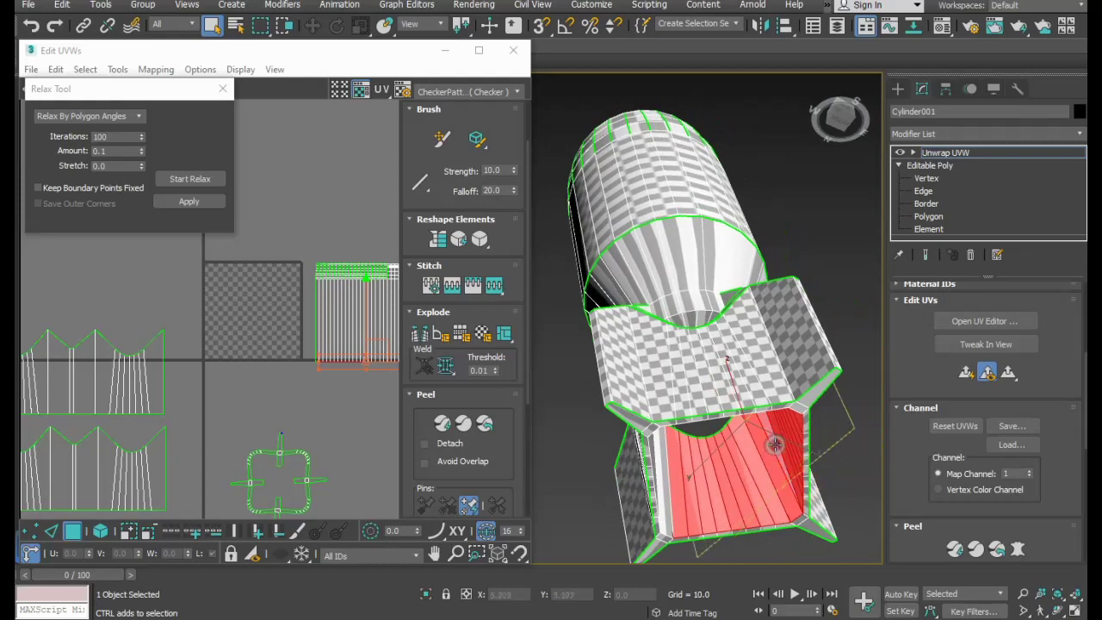
{"action": "left_click", "coordinate": [657, 468], "text": "ctrl"}
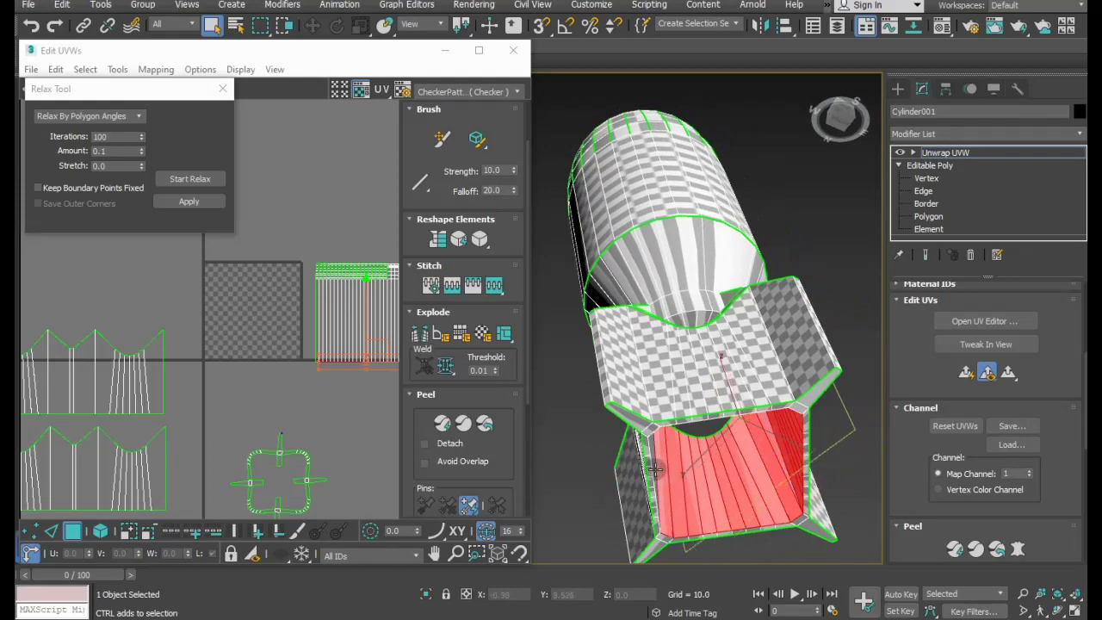
{"action": "mouse_move", "coordinate": [704, 489]}
{"action": "middle_mouse_down", "text": "alt"}
{"action": "mouse_move", "coordinate": [744, 499]}
{"action": "mouse_move", "coordinate": [680, 517]}
{"action": "mouse_move", "coordinate": [750, 428]}
{"action": "middle_mouse_up", "text": "alt"}
{"action": "left_click", "coordinate": [706, 511], "text": "ctrl"}
{"action": "left_click", "coordinate": [712, 537], "text": "ctrl"}
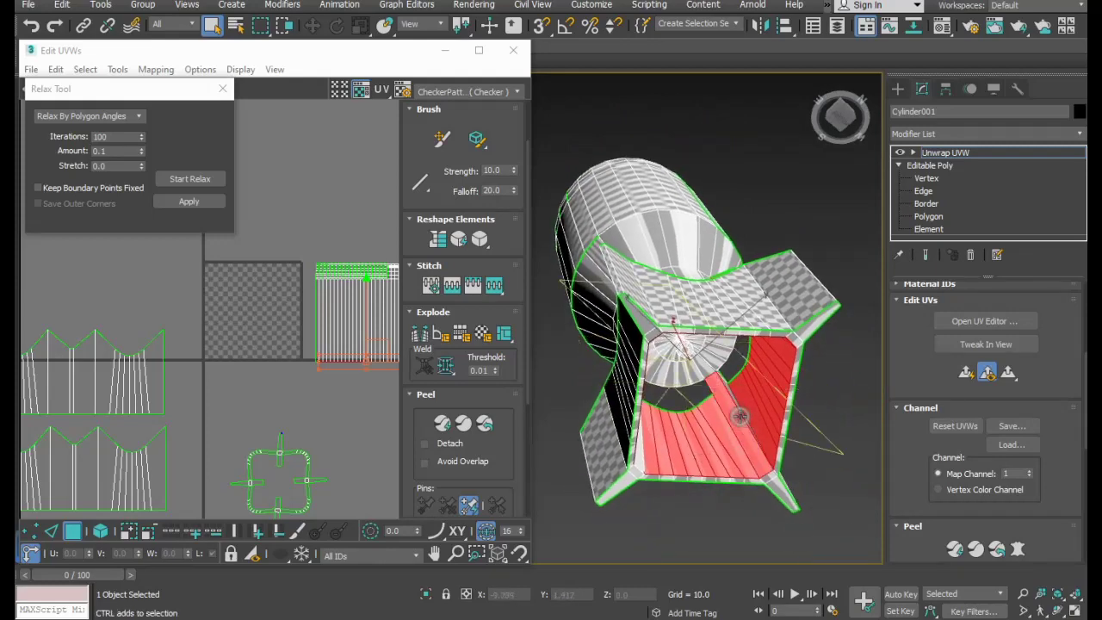
{"action": "mouse_move", "coordinate": [745, 436]}
{"action": "middle_mouse_down", "text": "alt"}
{"action": "mouse_move", "coordinate": [720, 391]}
{"action": "mouse_move", "coordinate": [826, 423]}
{"action": "mouse_move", "coordinate": [672, 425]}
{"action": "mouse_move", "coordinate": [698, 452]}
{"action": "mouse_move", "coordinate": [877, 423]}
{"action": "middle_mouse_up", "text": "alt"}
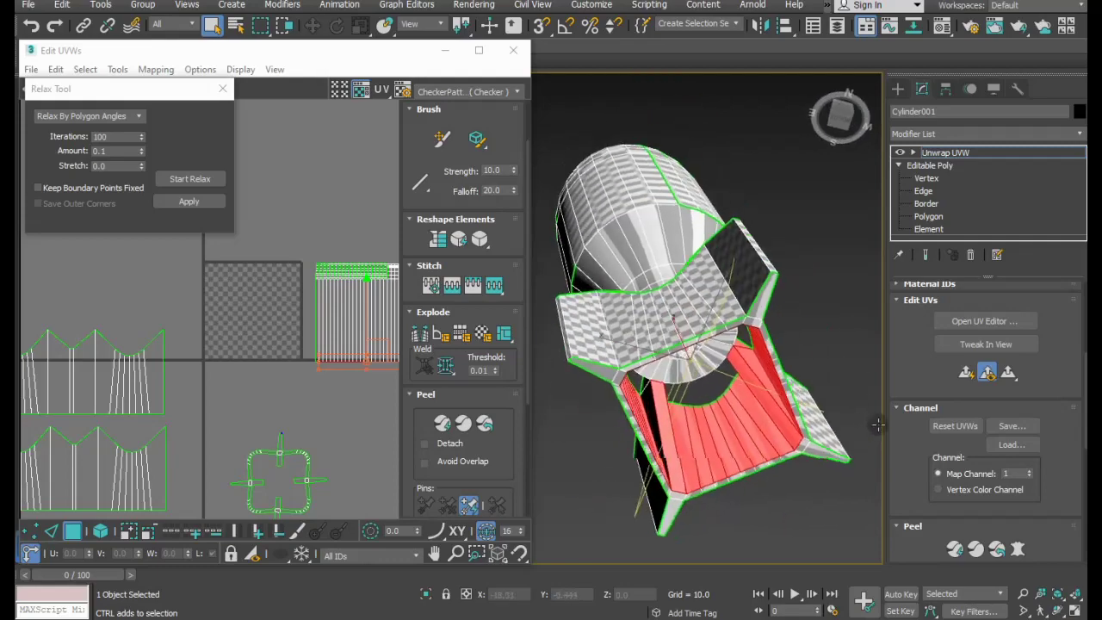
{"action": "middle_click_drag", "start_coordinate": [695, 439], "coordinate": [603, 443], "text": "alt"}
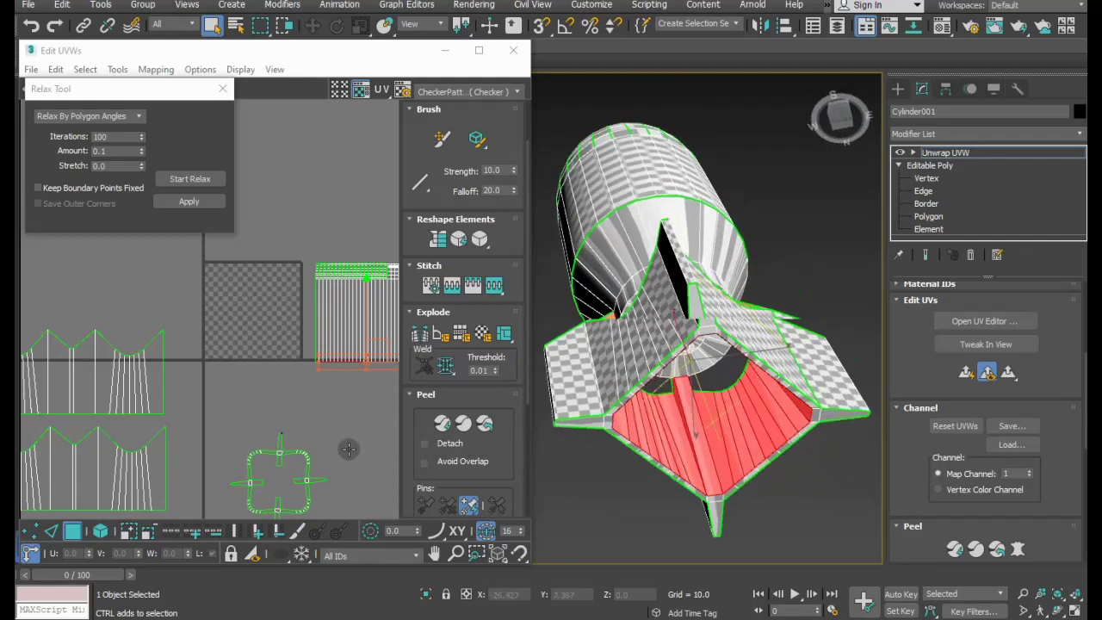
{"action": "middle_click_drag", "start_coordinate": [779, 478], "coordinate": [709, 470], "text": "alt"}
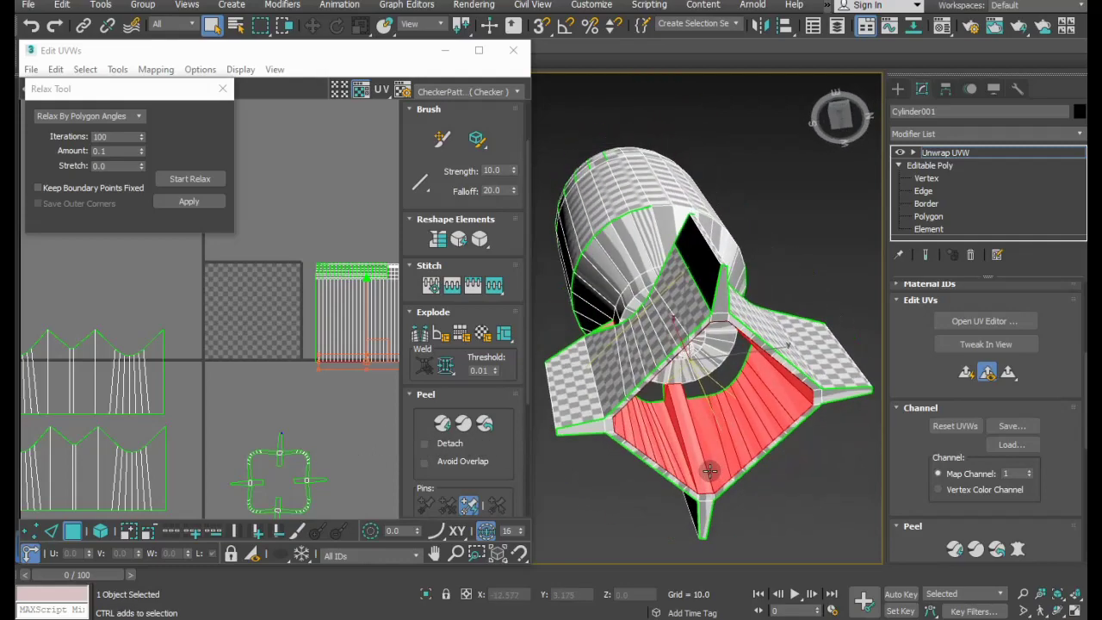
Project the inner fin band cylindrically along Z and relax the resulting strip.
{"action": "left_click", "coordinate": [925, 408]}
{"action": "left_click", "coordinate": [979, 538]}
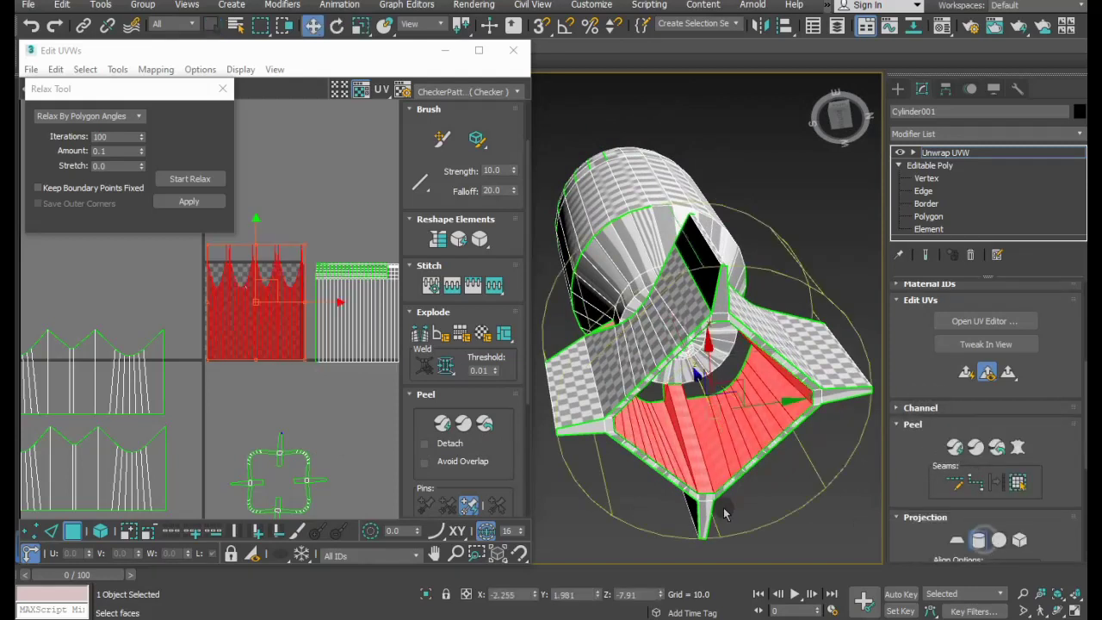
{"action": "scroll", "coordinate": [925, 479], "scroll_direction": "down", "scroll_amount": 1}
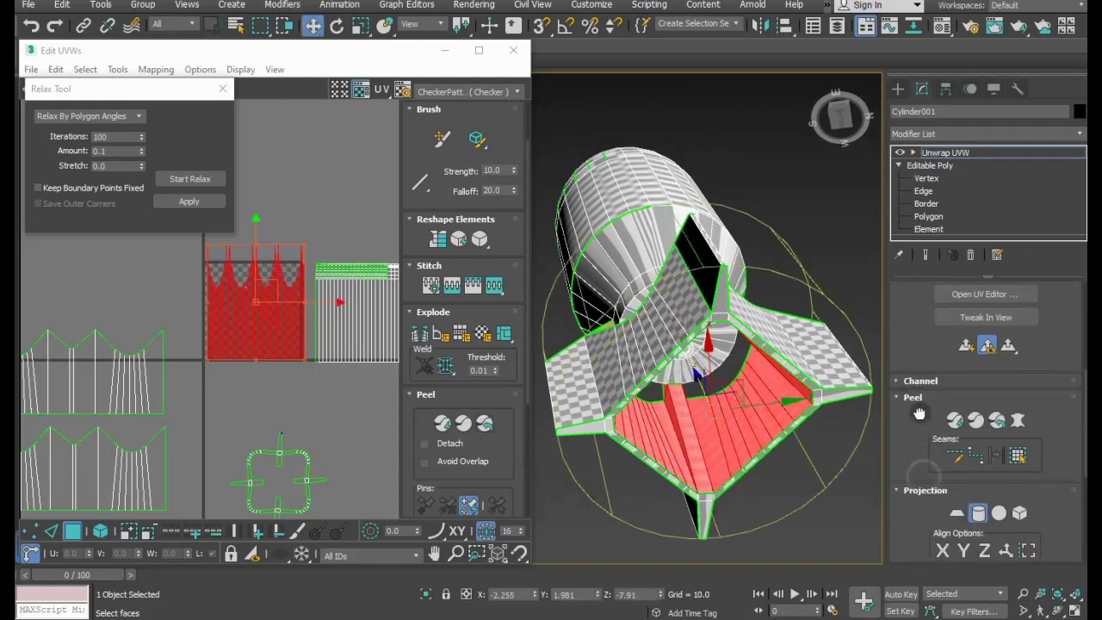
{"action": "scroll", "coordinate": [925, 480], "scroll_direction": "down", "scroll_amount": 4}
{"action": "left_click", "coordinate": [986, 452]}
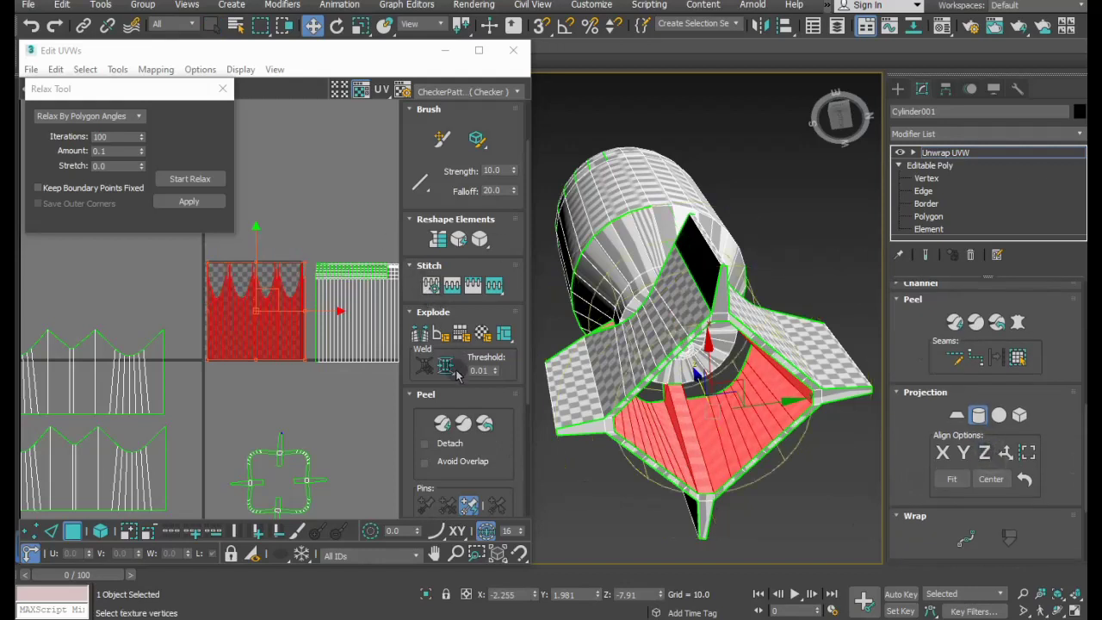
{"action": "left_click", "coordinate": [210, 180]}
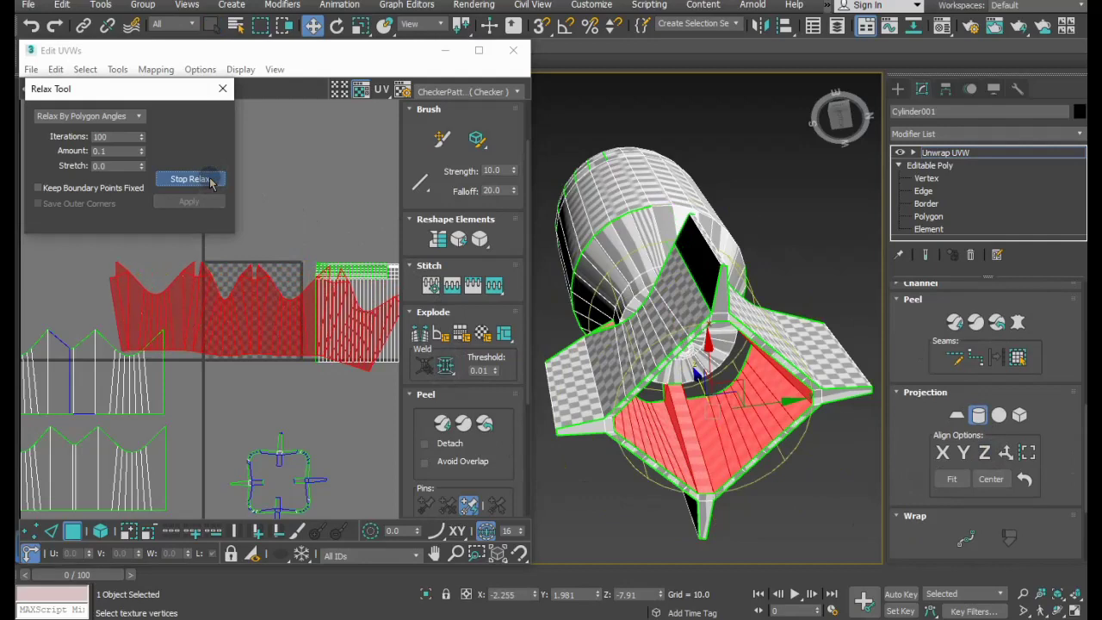
{"action": "left_click", "coordinate": [433, 237]}
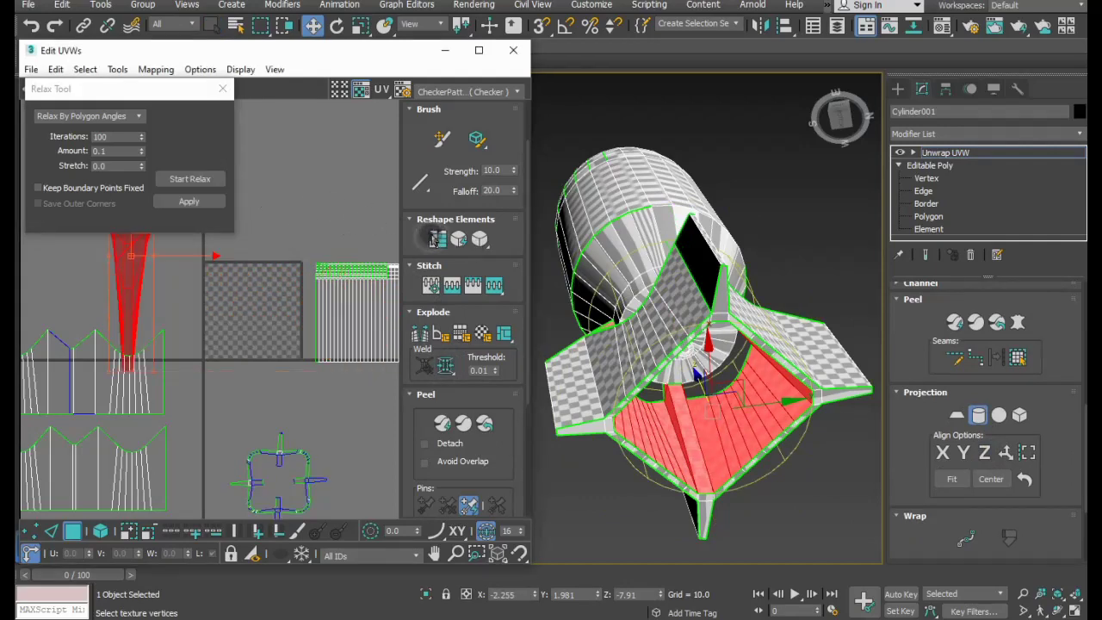
{"action": "left_click", "coordinate": [211, 179]}
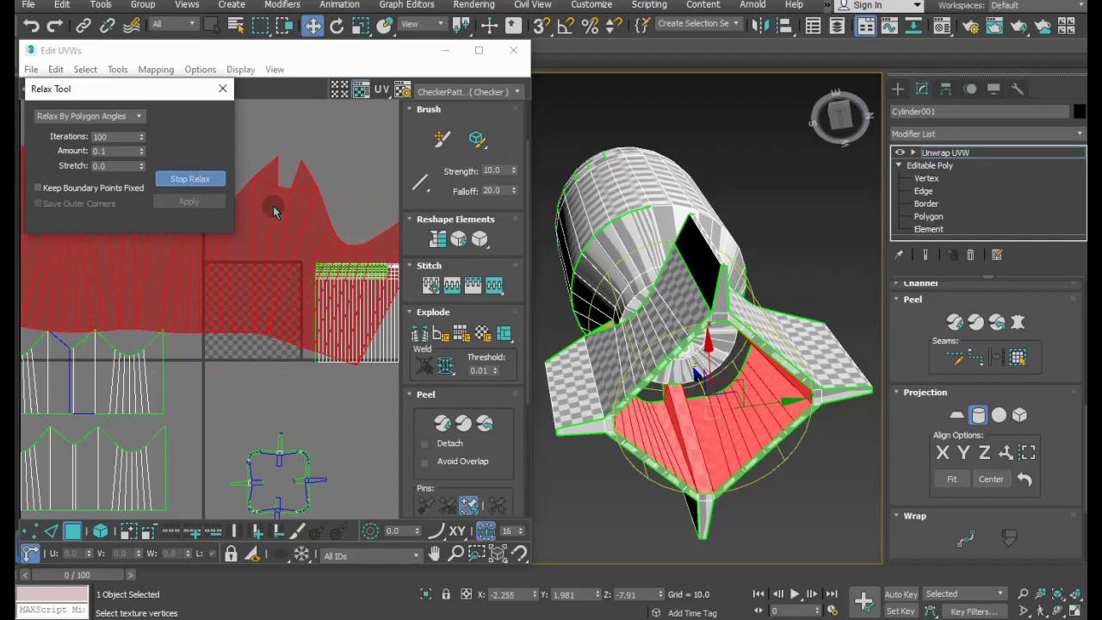
{"action": "left_click", "coordinate": [211, 179]}
{"action": "scroll", "coordinate": [181, 288], "scroll_direction": "down", "scroll_amount": 2}
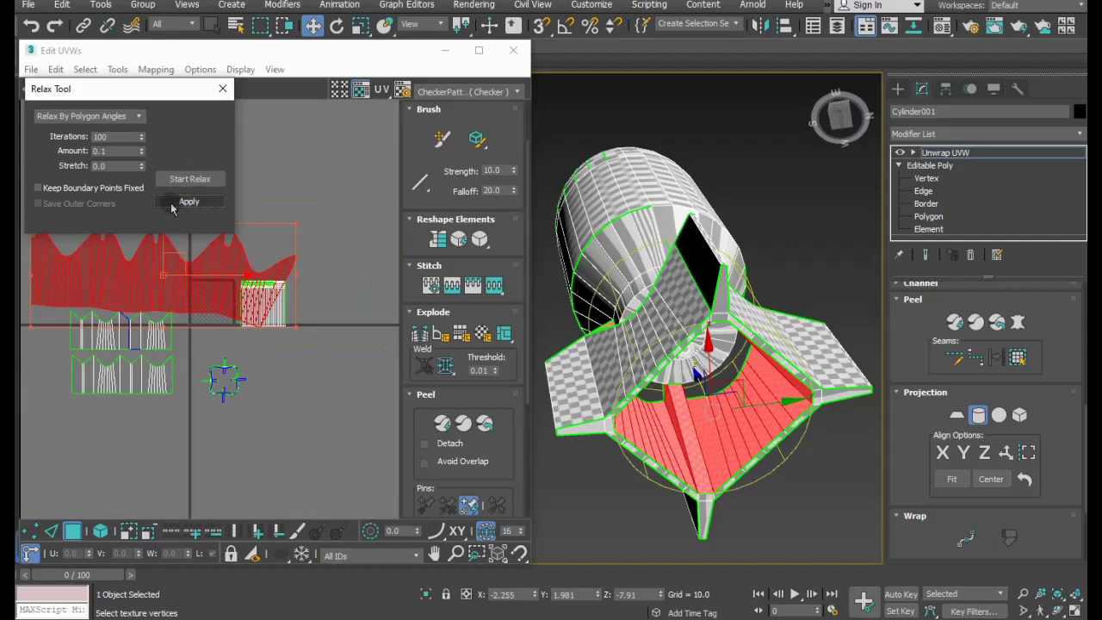
{"action": "left_click", "coordinate": [978, 415]}
Move the relaxed strip below the other islands and break off its right half.
{"action": "left_click_drag", "start_coordinate": [178, 267], "coordinate": [241, 457]}
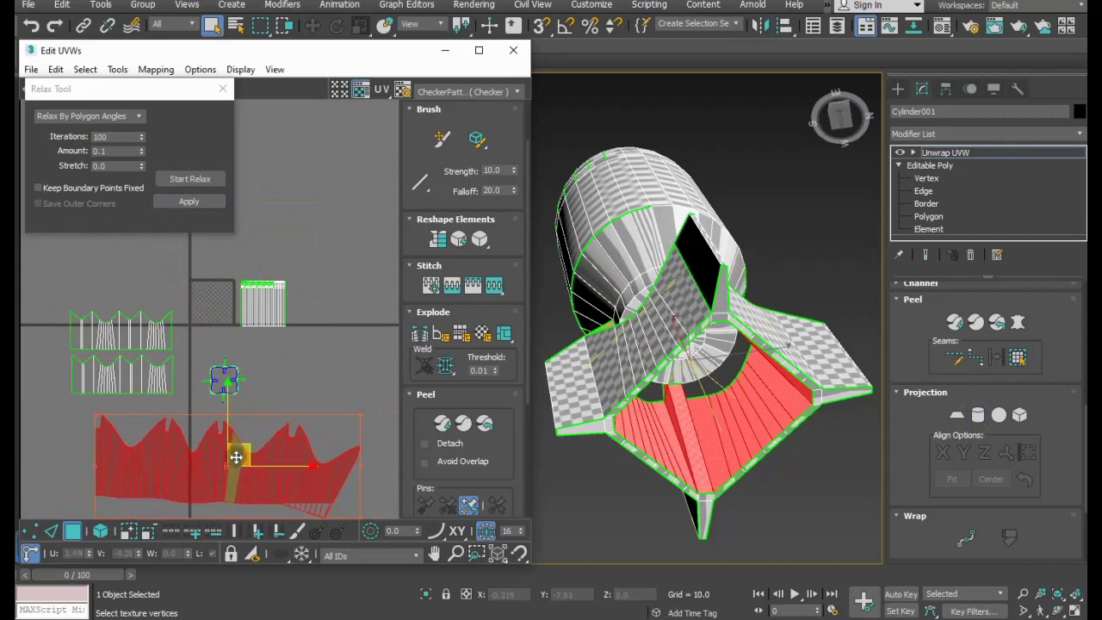
{"action": "middle_click_drag", "start_coordinate": [224, 453], "coordinate": [216, 413]}
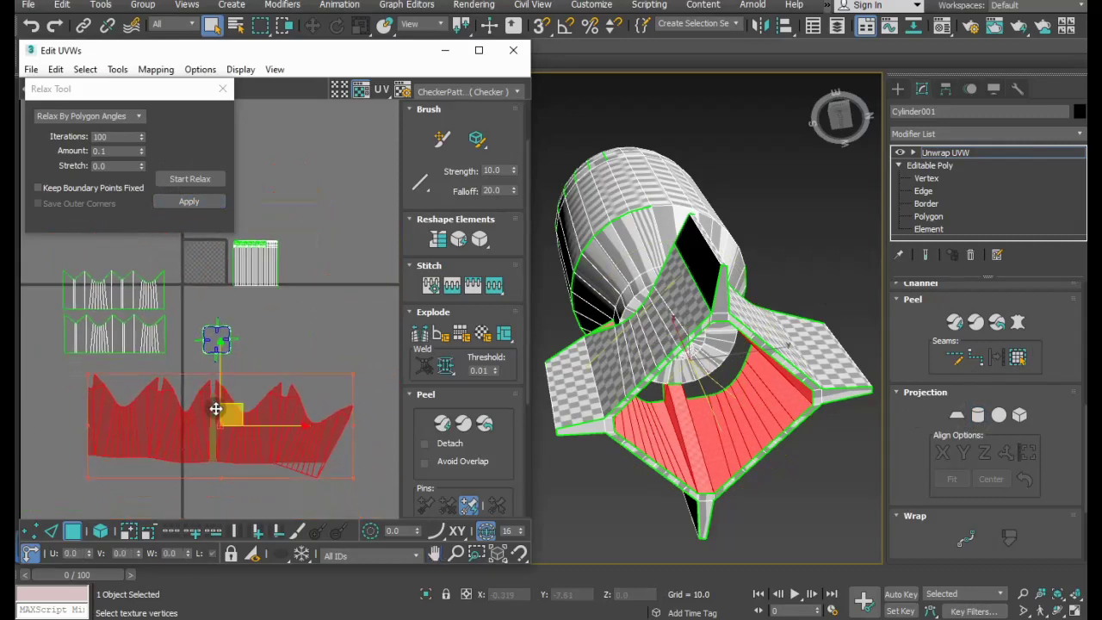
{"action": "left_click", "coordinate": [344, 348]}
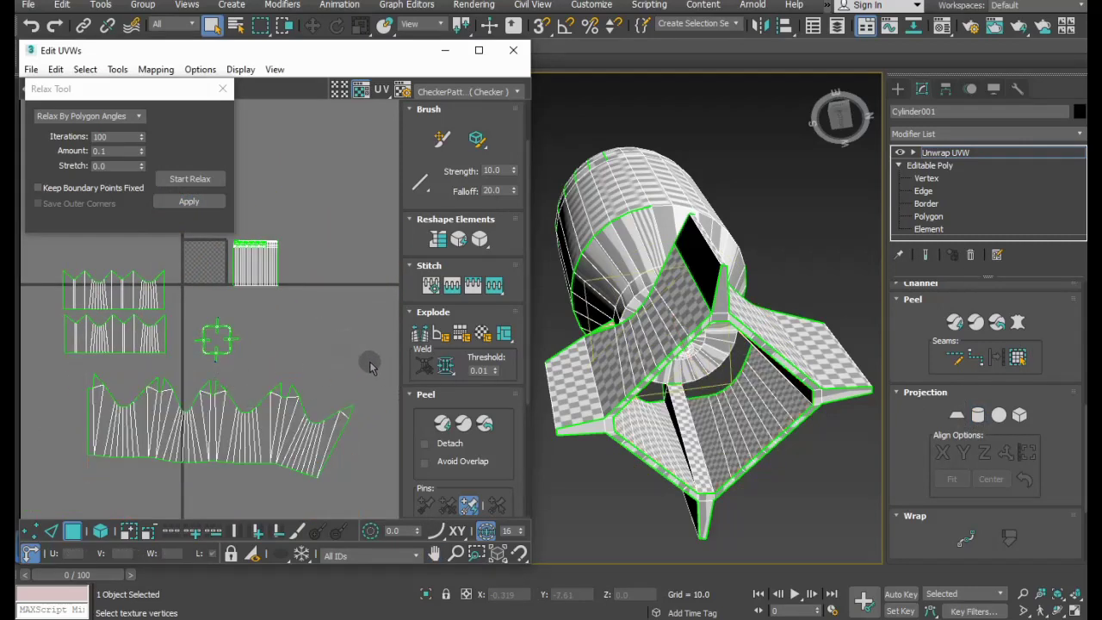
{"action": "mouse_move", "coordinate": [370, 367]}
{"action": "left_mouse_down"}
{"action": "mouse_move", "coordinate": [214, 488]}
{"action": "mouse_move", "coordinate": [236, 481]}
{"action": "left_mouse_up"}
{"action": "right_click", "coordinate": [258, 434]}
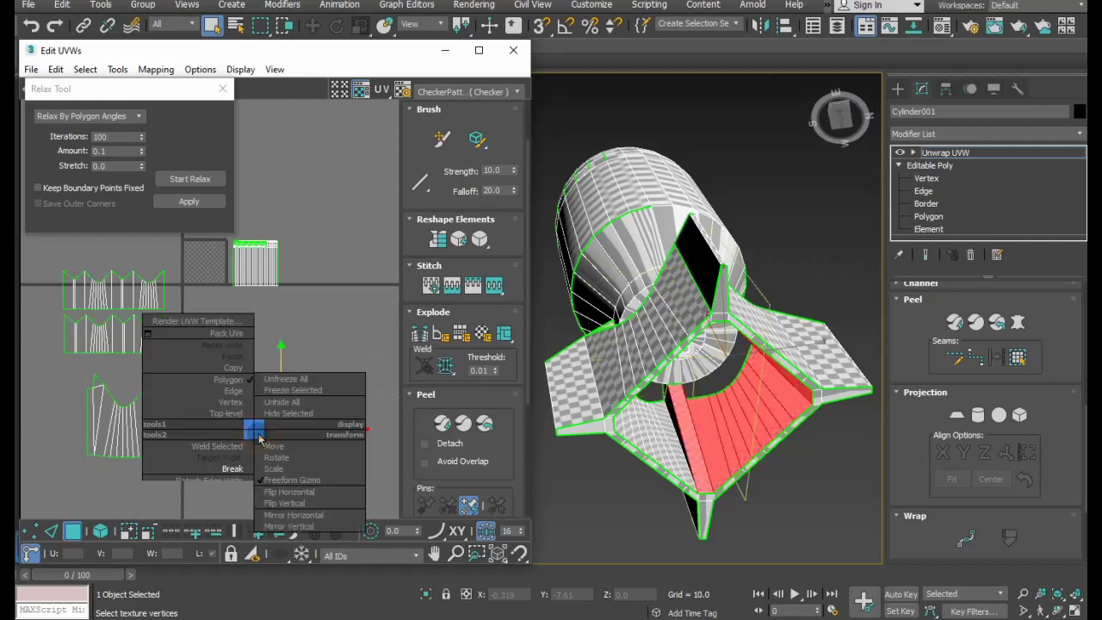
{"action": "left_click", "coordinate": [235, 463]}
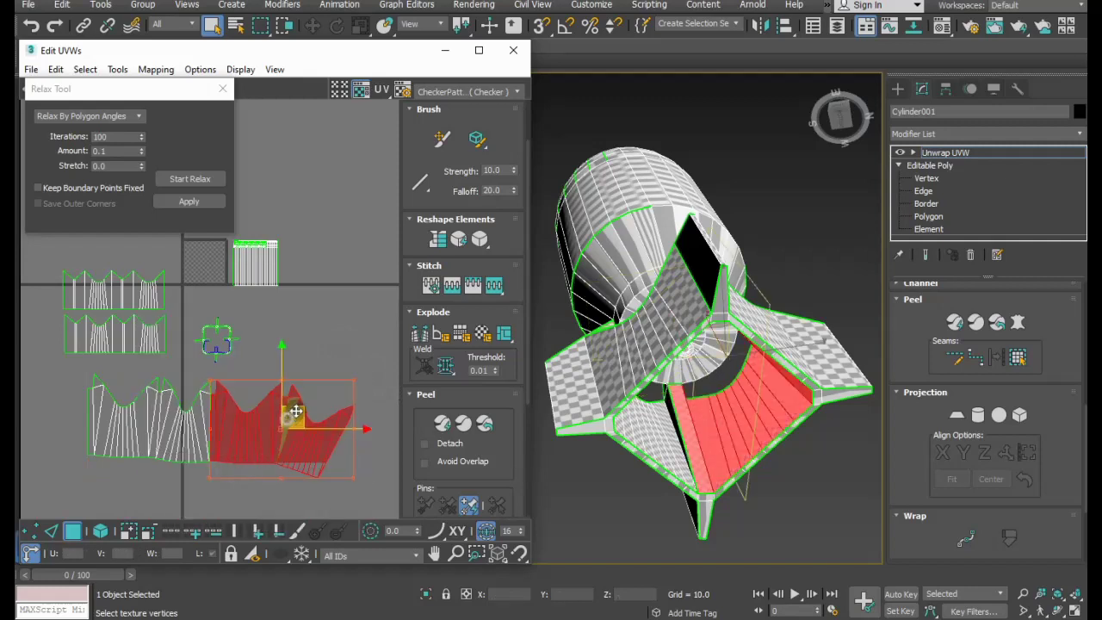
Relax the separated half, rotate it upright and place it beside the other piece.
{"action": "left_click", "coordinate": [177, 181]}
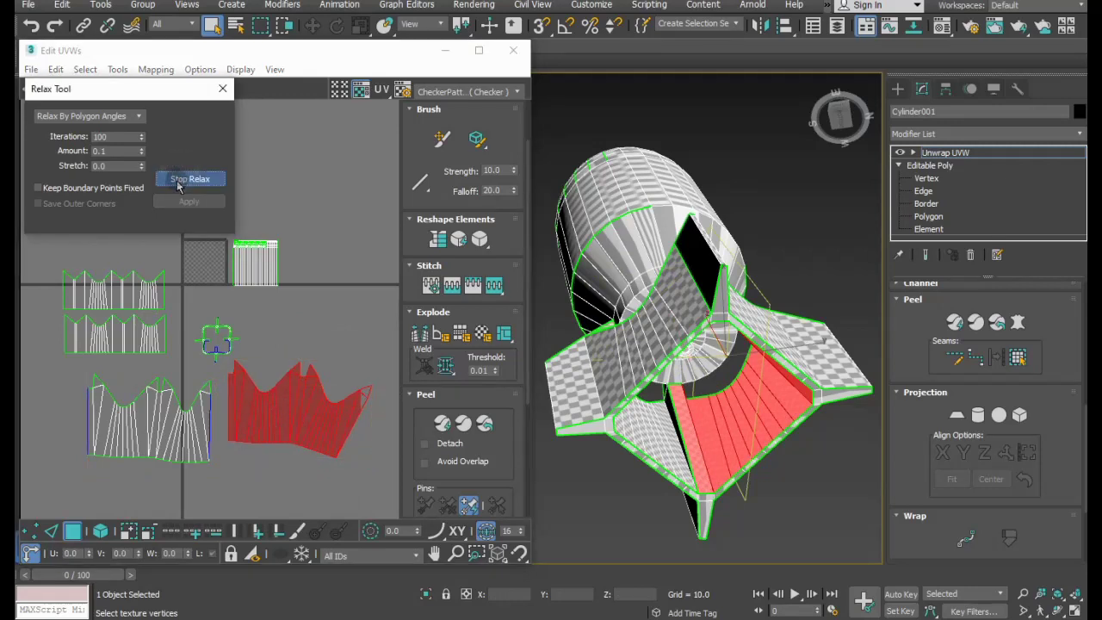
{"action": "left_click", "coordinate": [178, 181]}
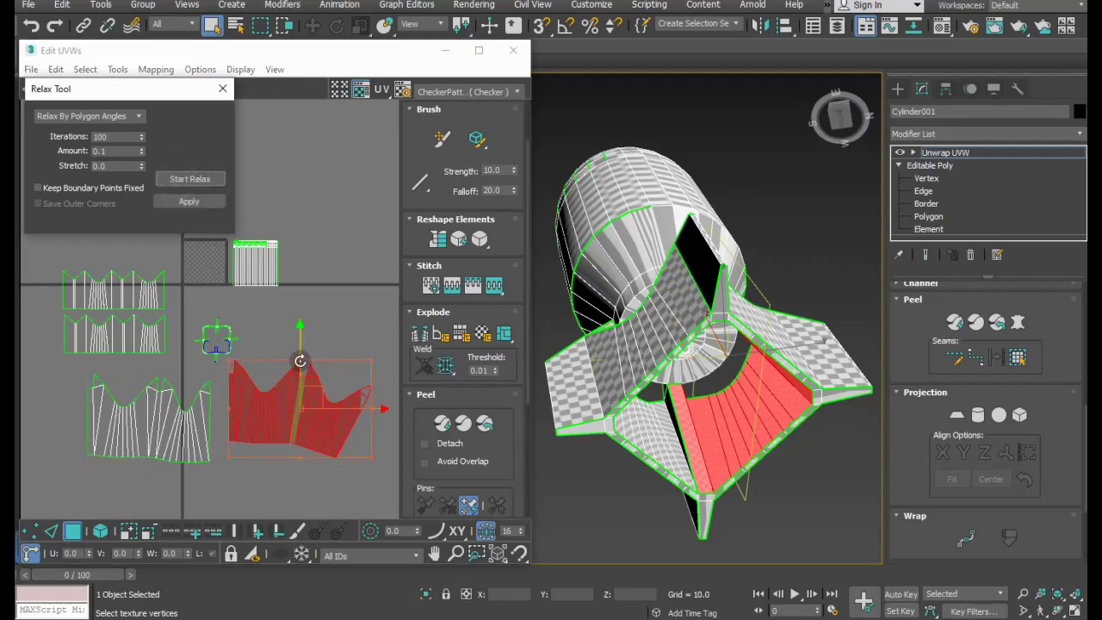
{"action": "left_click_drag", "start_coordinate": [295, 365], "coordinate": [291, 356]}
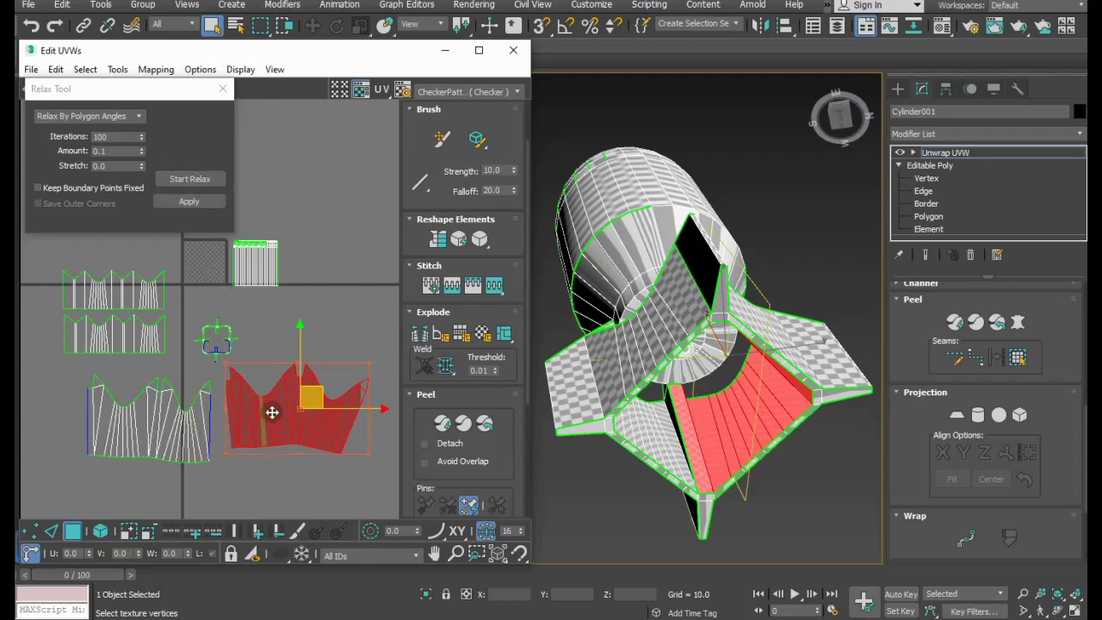
{"action": "left_click_drag", "start_coordinate": [288, 412], "coordinate": [318, 428]}
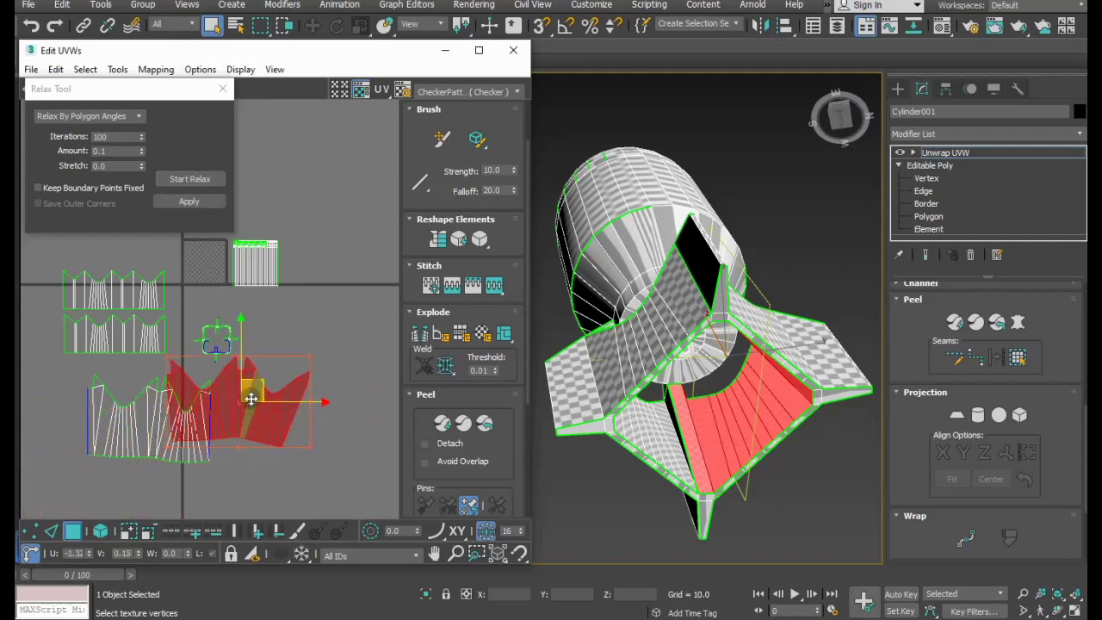
{"action": "left_click", "coordinate": [282, 316]}
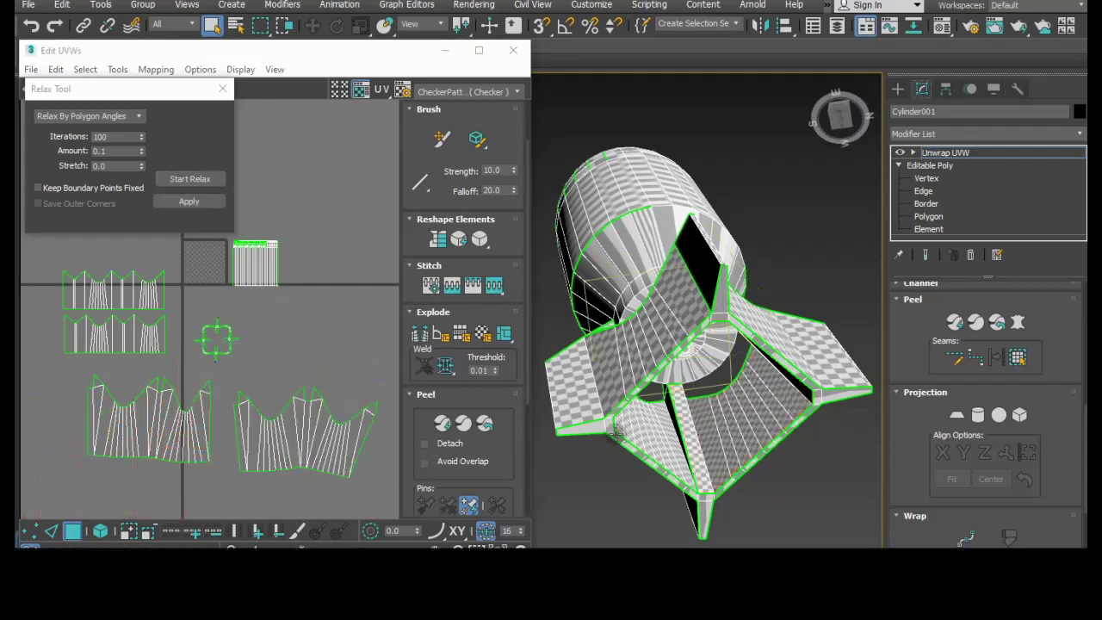
{"action": "left_click", "coordinate": [614, 435]}
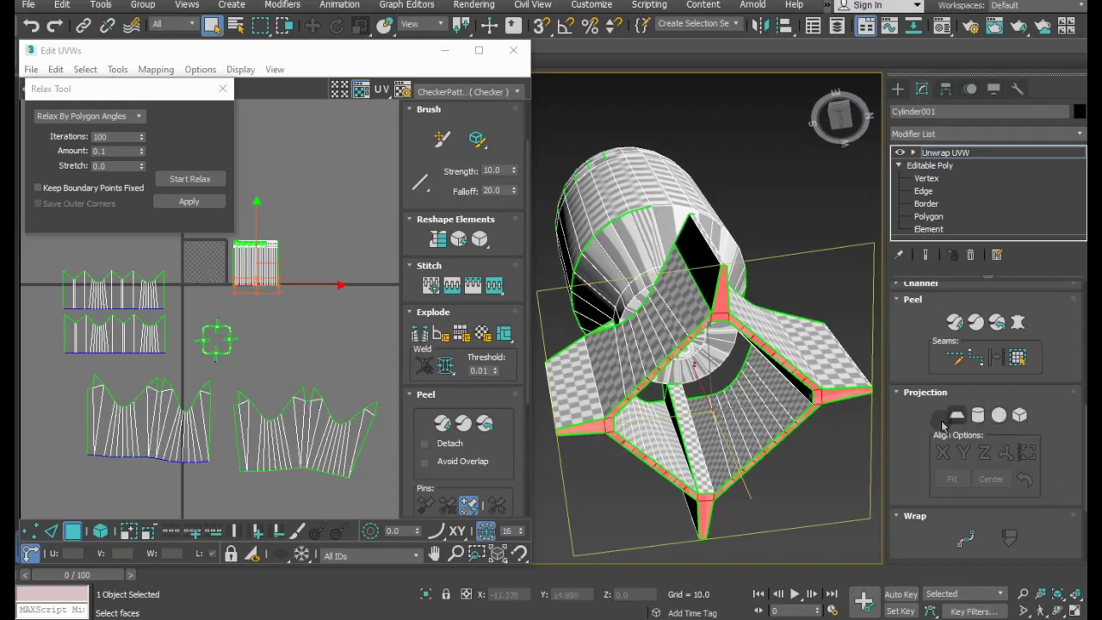
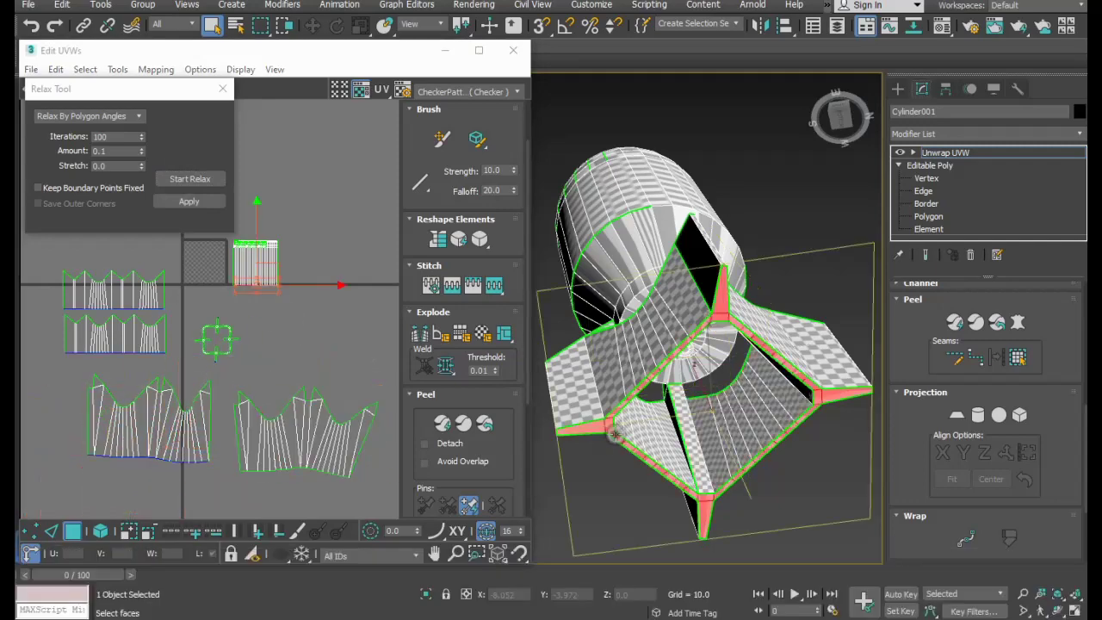
Planar-map the selected fin-base ring faces aligned to the Z axis.
{"action": "left_click", "coordinate": [954, 416]}
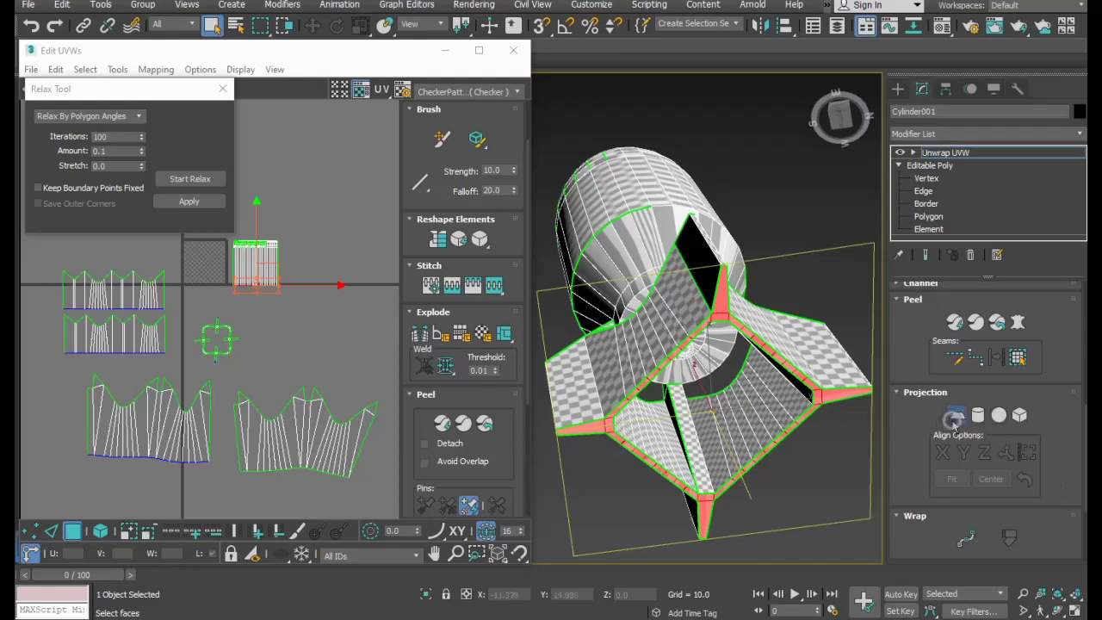
{"action": "left_click", "coordinate": [982, 454]}
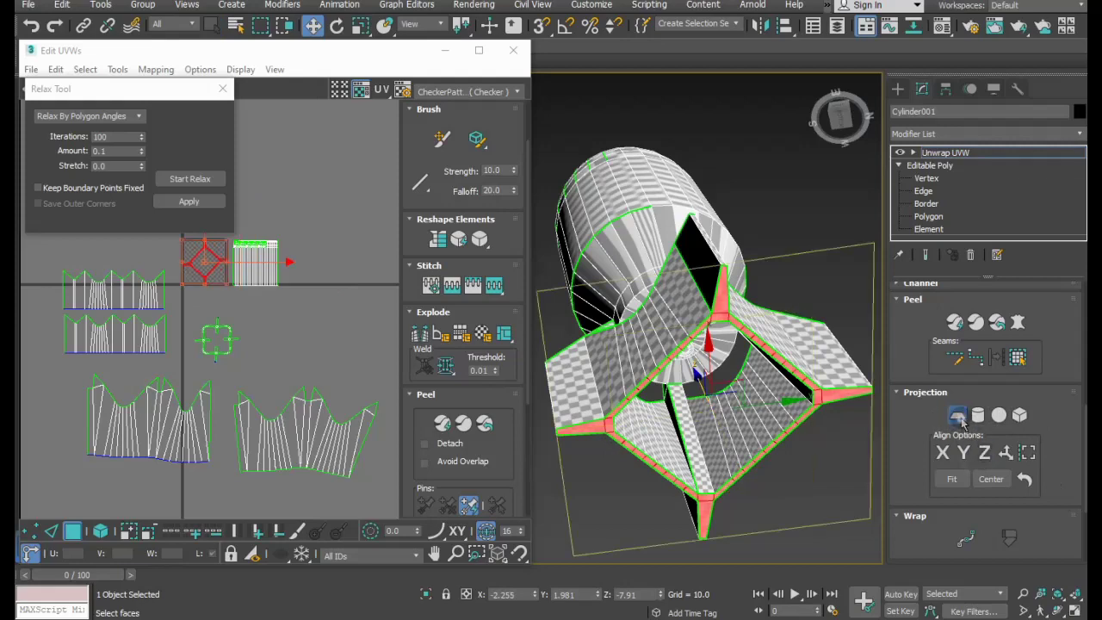
{"action": "left_click", "coordinate": [959, 418]}
{"action": "left_click", "coordinate": [262, 338]}
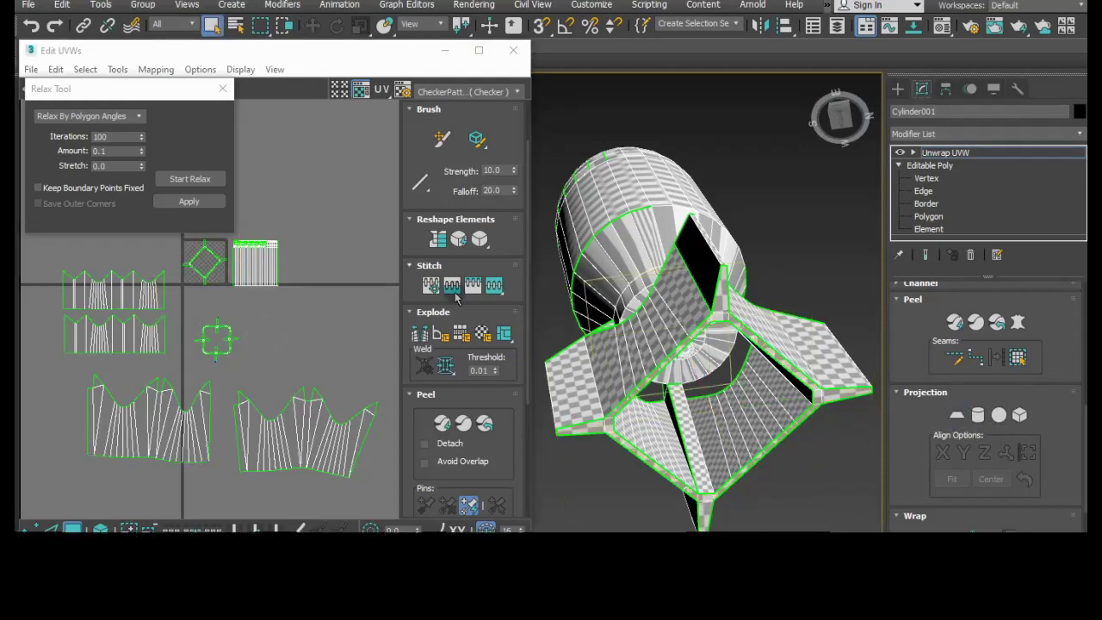
{"action": "left_click", "coordinate": [206, 274]}
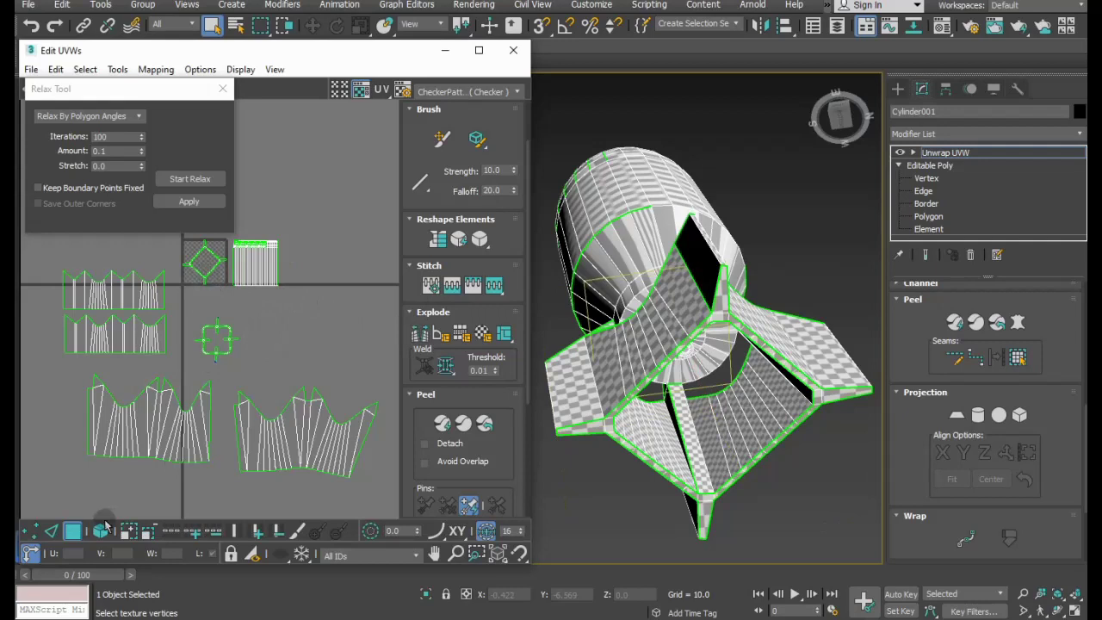
Select the fin-base ring's UV element and relax it by polygon angles.
{"action": "left_click", "coordinate": [102, 529]}
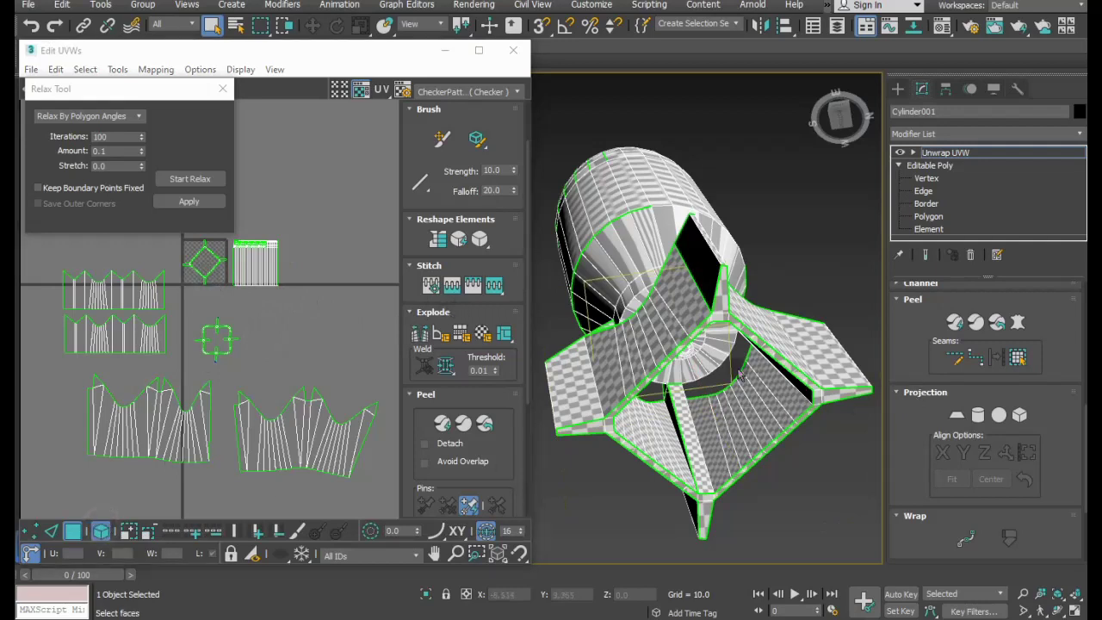
{"action": "left_click", "coordinate": [698, 334]}
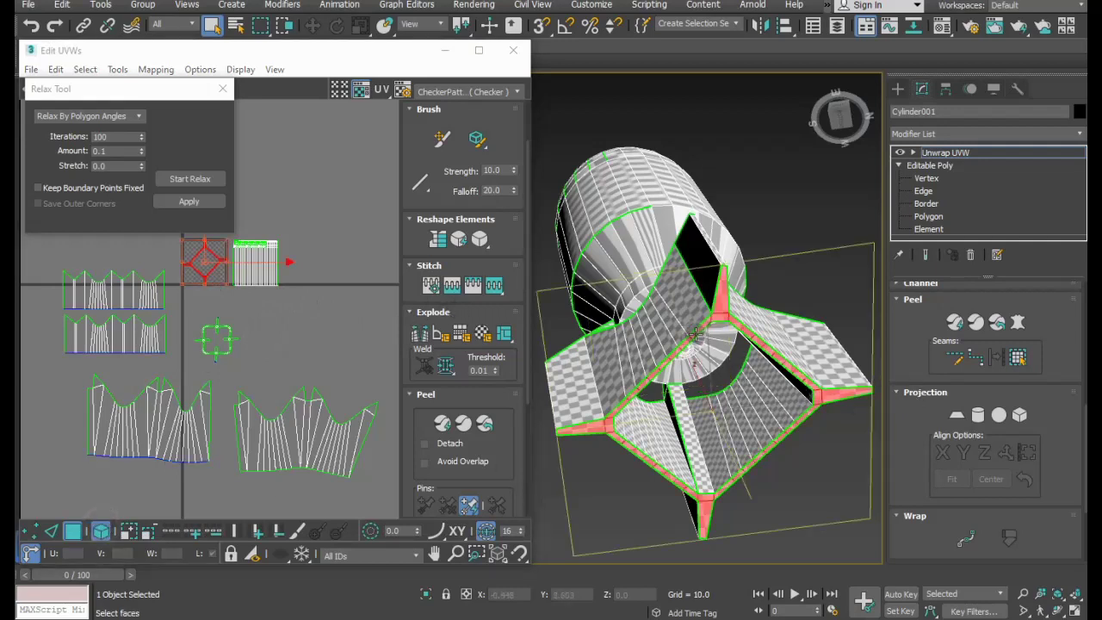
{"action": "left_click", "coordinate": [189, 178]}
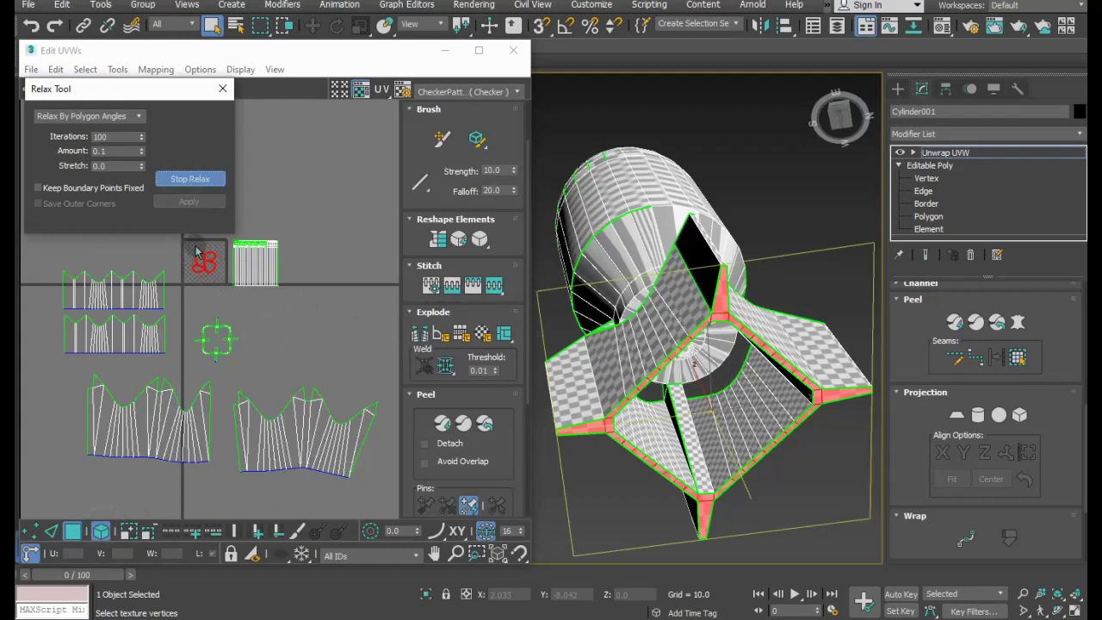
{"action": "scroll", "coordinate": [197, 252], "scroll_direction": "up", "scroll_amount": 3}
{"action": "scroll", "coordinate": [197, 253], "scroll_direction": "up", "scroll_amount": 3}
{"action": "scroll", "coordinate": [197, 253], "scroll_direction": "up", "scroll_amount": 2}
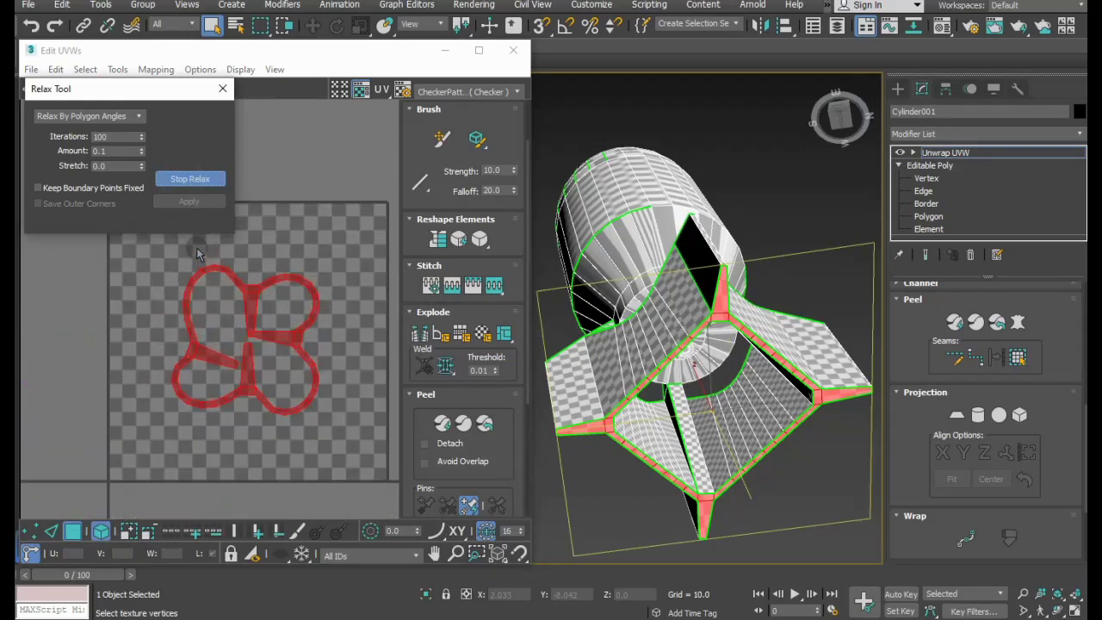
{"action": "left_click", "coordinate": [210, 183]}
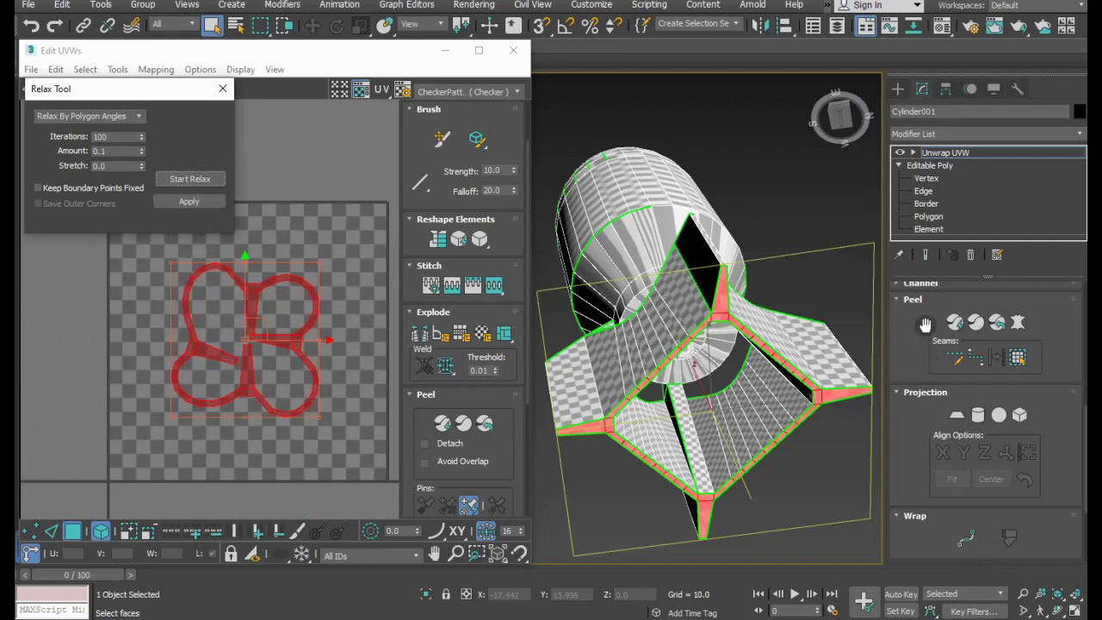
{"action": "scroll", "coordinate": [924, 325], "scroll_direction": "up", "scroll_amount": 2}
{"action": "scroll", "coordinate": [938, 344], "scroll_direction": "up", "scroll_amount": 2}
Flatten the shell, rotate it about 41° to sit square, and move it above the tile.
{"action": "left_click", "coordinate": [965, 384]}
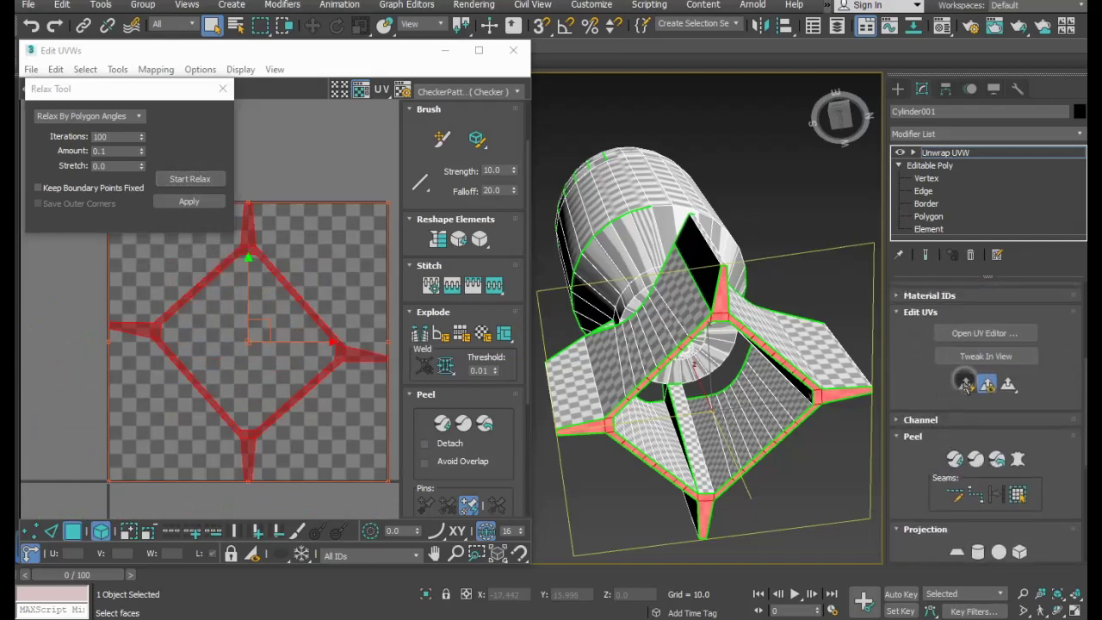
{"action": "left_click", "coordinate": [431, 424]}
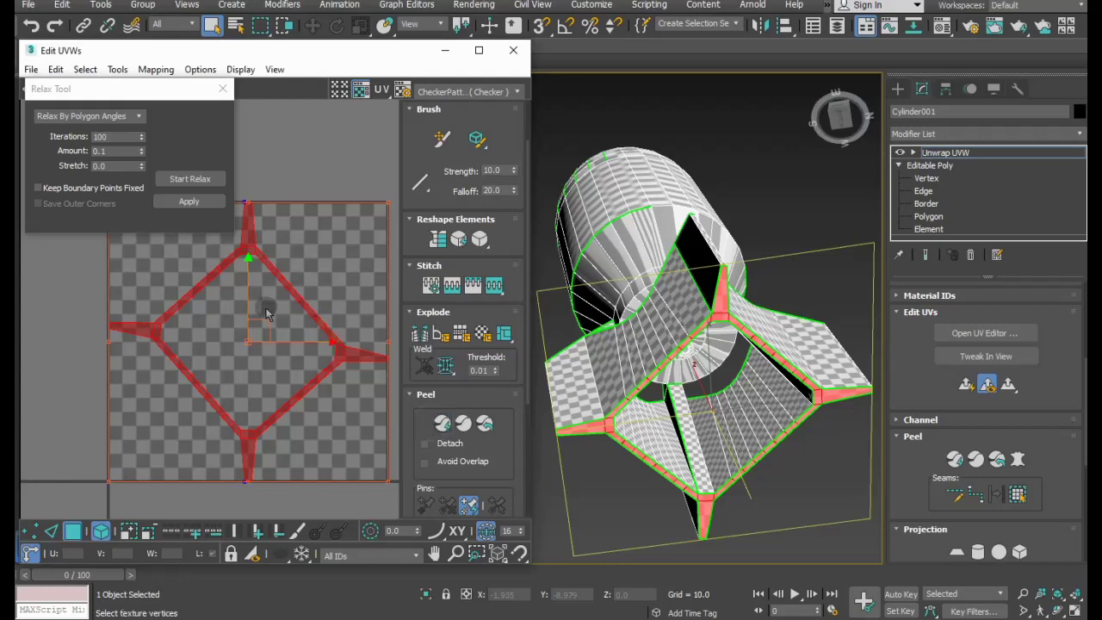
{"action": "scroll", "coordinate": [266, 315], "scroll_direction": "down", "scroll_amount": 3}
{"action": "left_click_drag", "start_coordinate": [256, 257], "coordinate": [282, 296]}
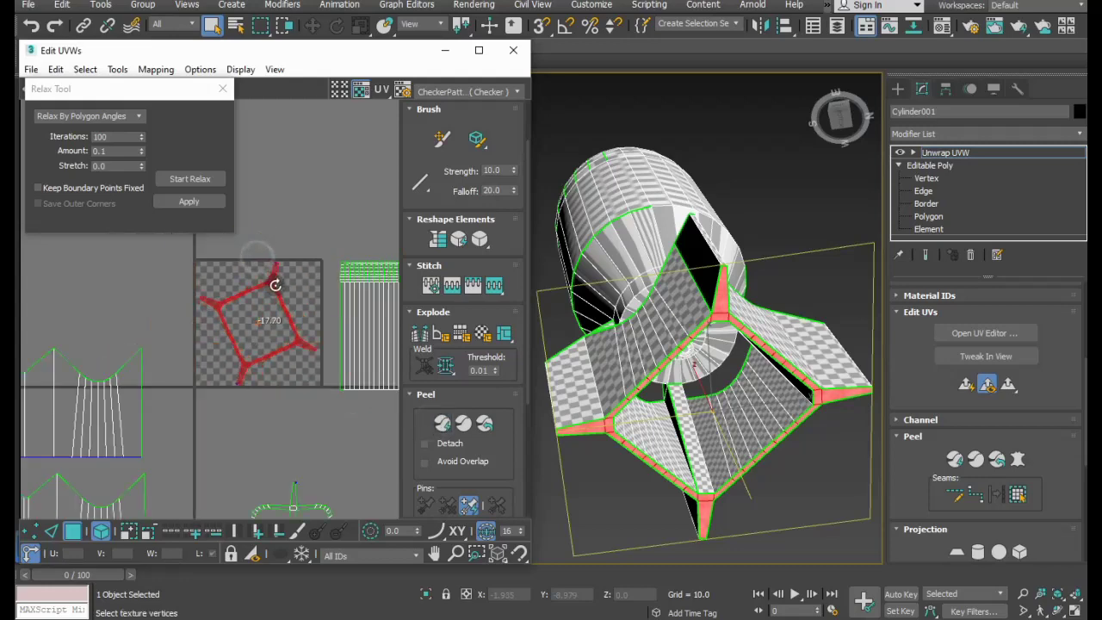
{"action": "scroll", "coordinate": [273, 299], "scroll_direction": "down", "scroll_amount": 3}
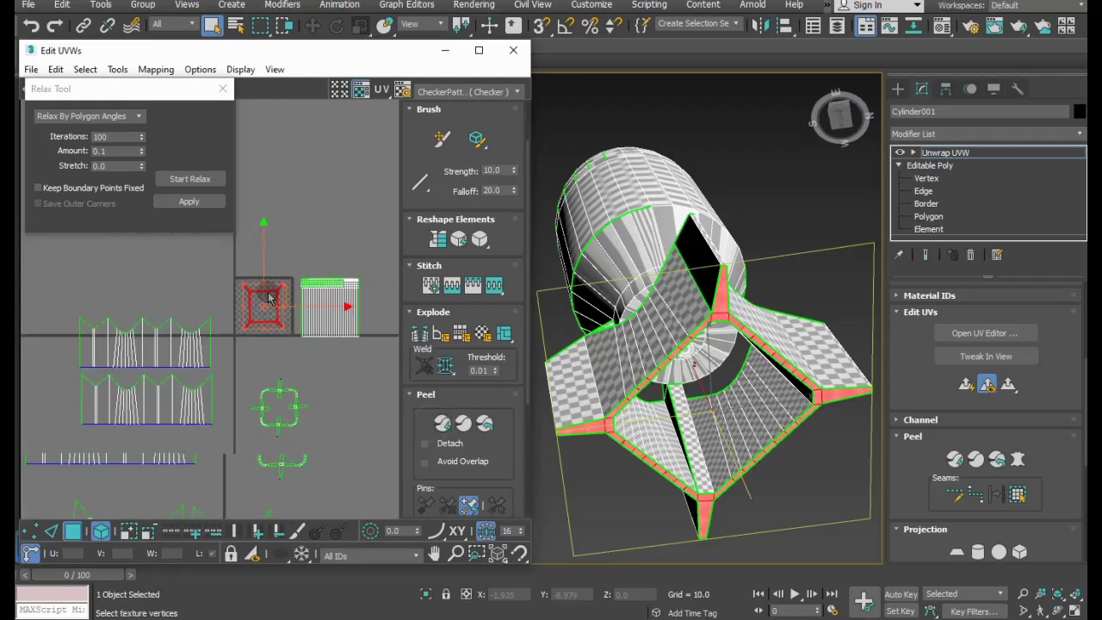
{"action": "left_click_drag", "start_coordinate": [266, 297], "coordinate": [254, 209]}
{"action": "scroll", "coordinate": [215, 345], "scroll_direction": "down", "scroll_amount": 2}
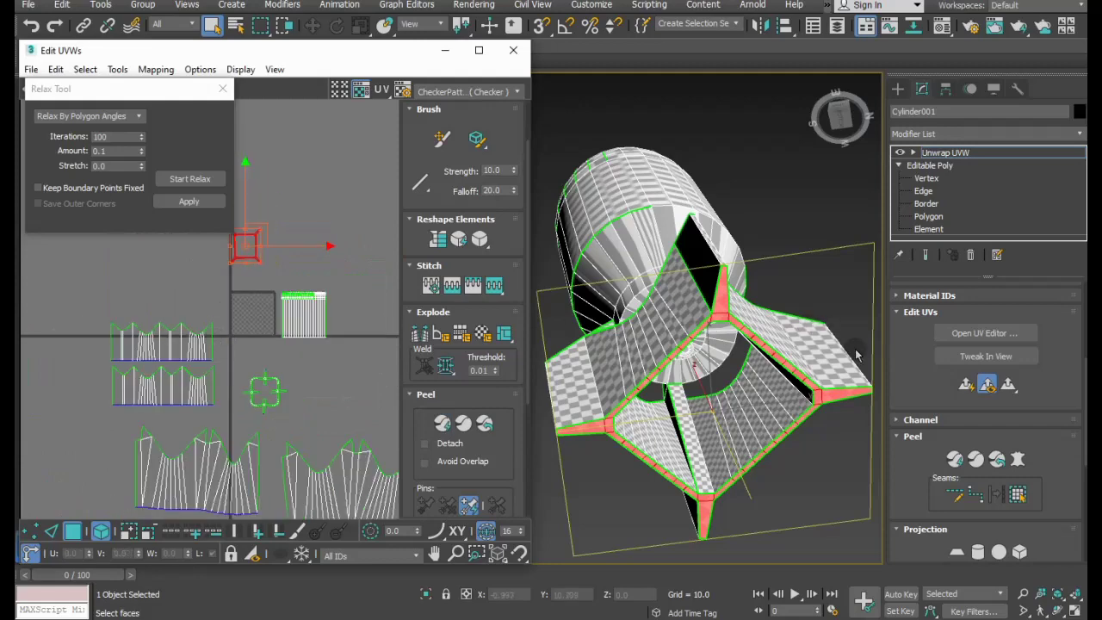
Quick Planar map the cylinder's end-cap faces and move the cap shell up and right.
{"action": "mouse_move", "coordinate": [786, 393]}
{"action": "middle_mouse_down", "text": "alt"}
{"action": "mouse_move", "coordinate": [810, 517]}
{"action": "mouse_move", "coordinate": [676, 368]}
{"action": "middle_mouse_up", "text": "alt"}
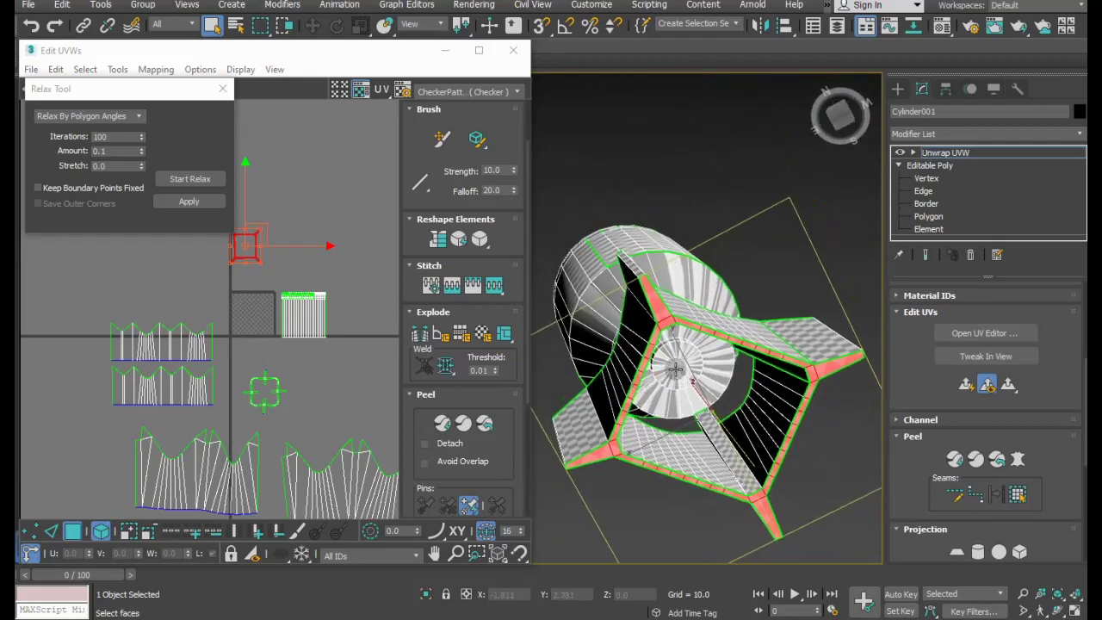
{"action": "scroll", "coordinate": [676, 369], "scroll_direction": "up", "scroll_amount": 4}
{"action": "scroll", "coordinate": [659, 327], "scroll_direction": "up", "scroll_amount": 3}
{"action": "left_click", "coordinate": [658, 321]}
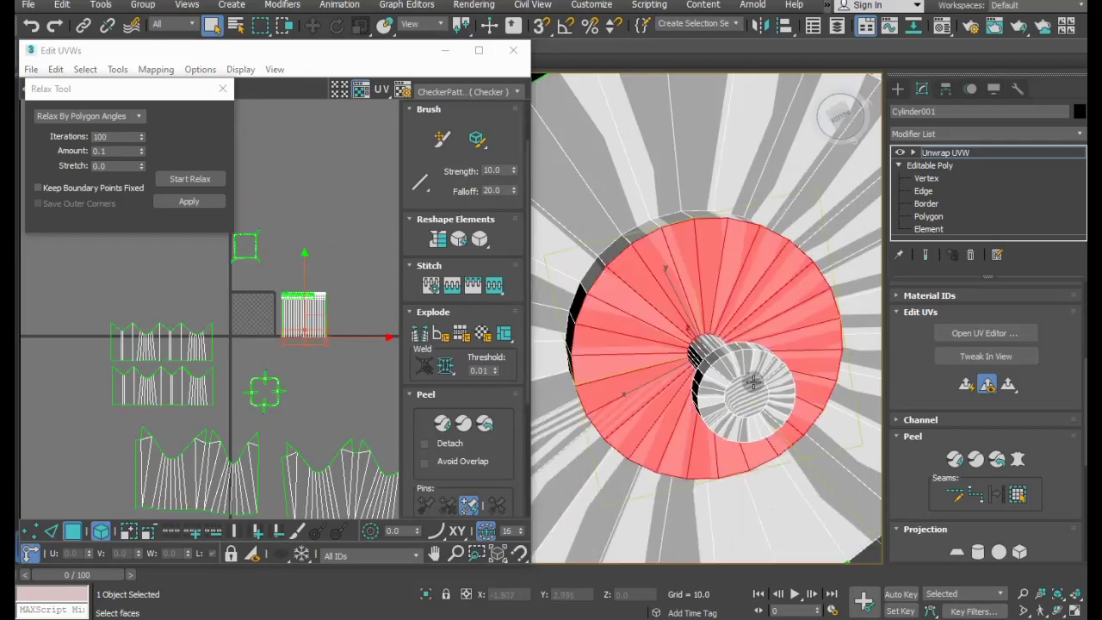
{"action": "left_click", "coordinate": [729, 370], "text": "ctrl"}
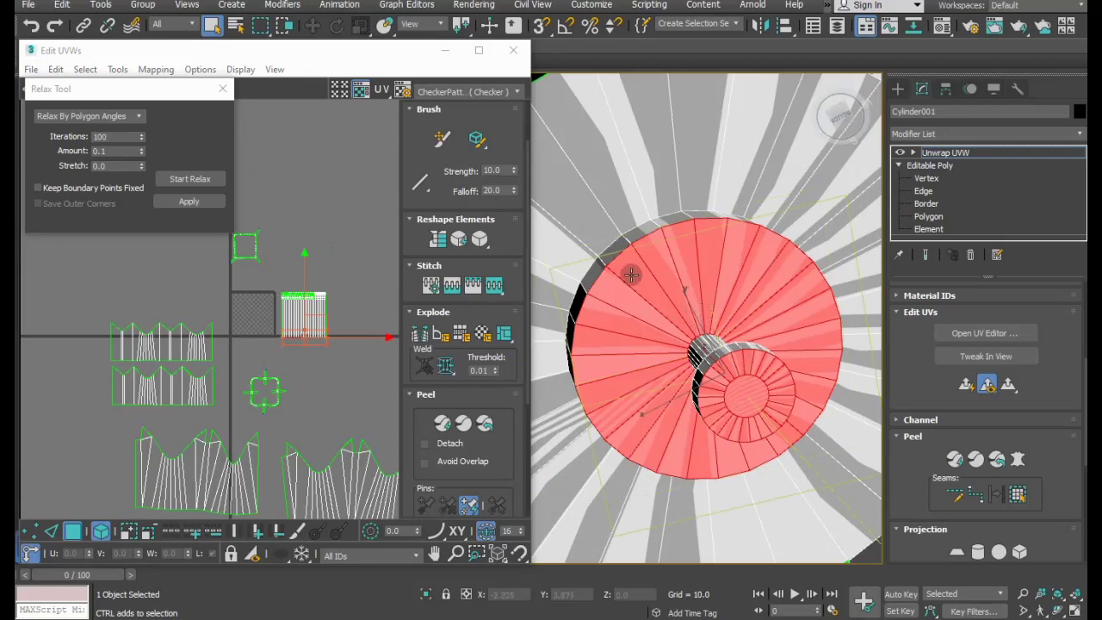
{"action": "mouse_move", "coordinate": [813, 317]}
{"action": "middle_mouse_down", "text": "alt"}
{"action": "mouse_move", "coordinate": [812, 388]}
{"action": "mouse_move", "coordinate": [753, 293]}
{"action": "middle_mouse_up", "text": "alt"}
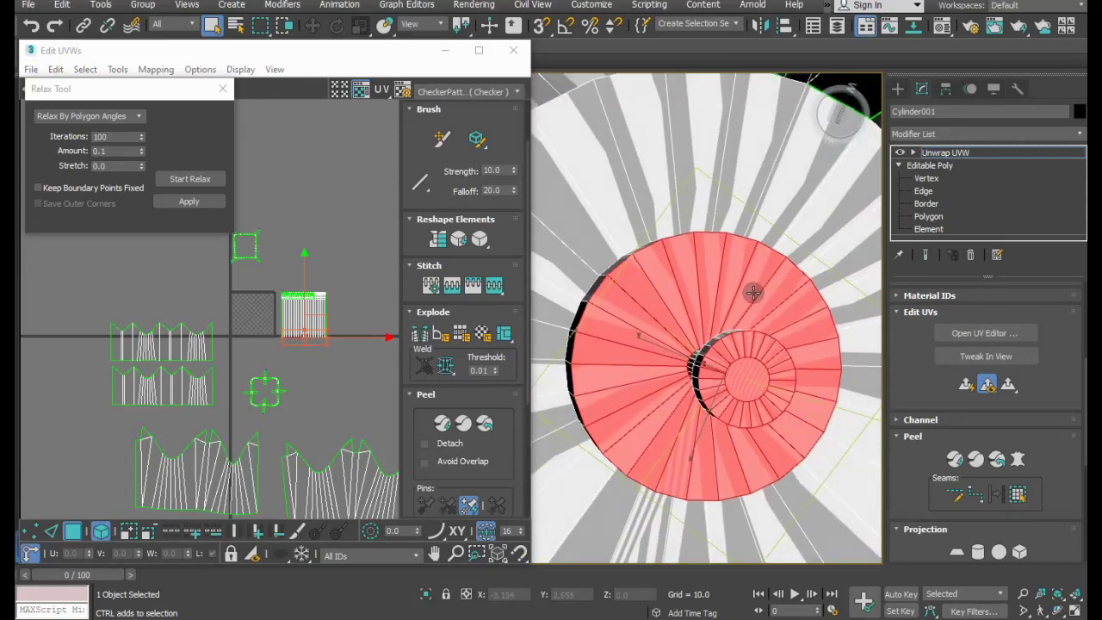
{"action": "left_click", "coordinate": [965, 387]}
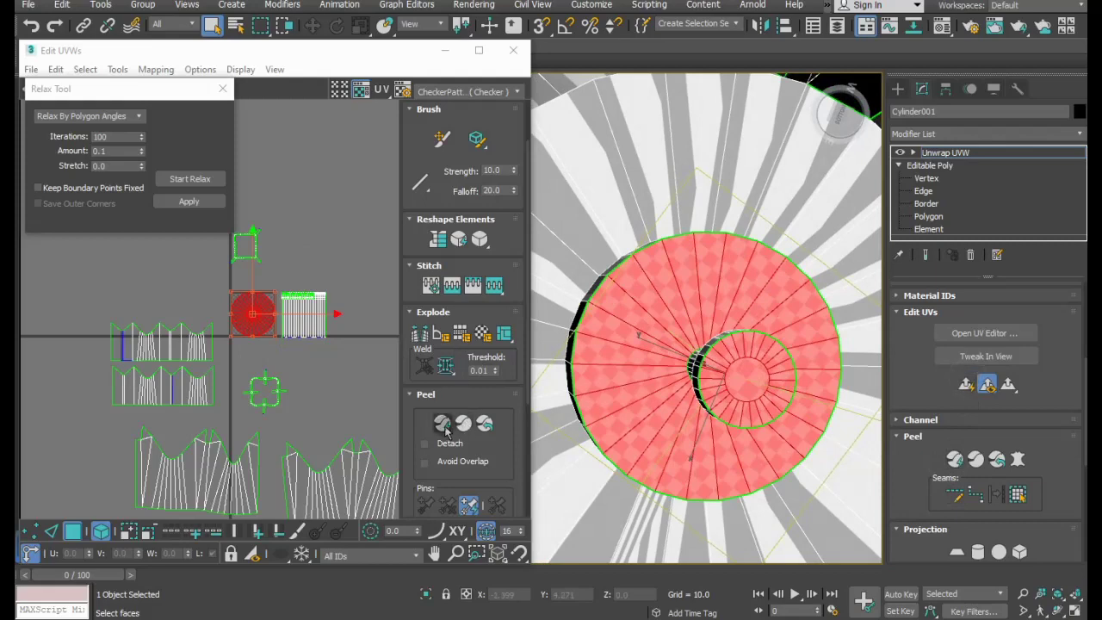
{"action": "left_click_drag", "start_coordinate": [252, 314], "coordinate": [323, 194]}
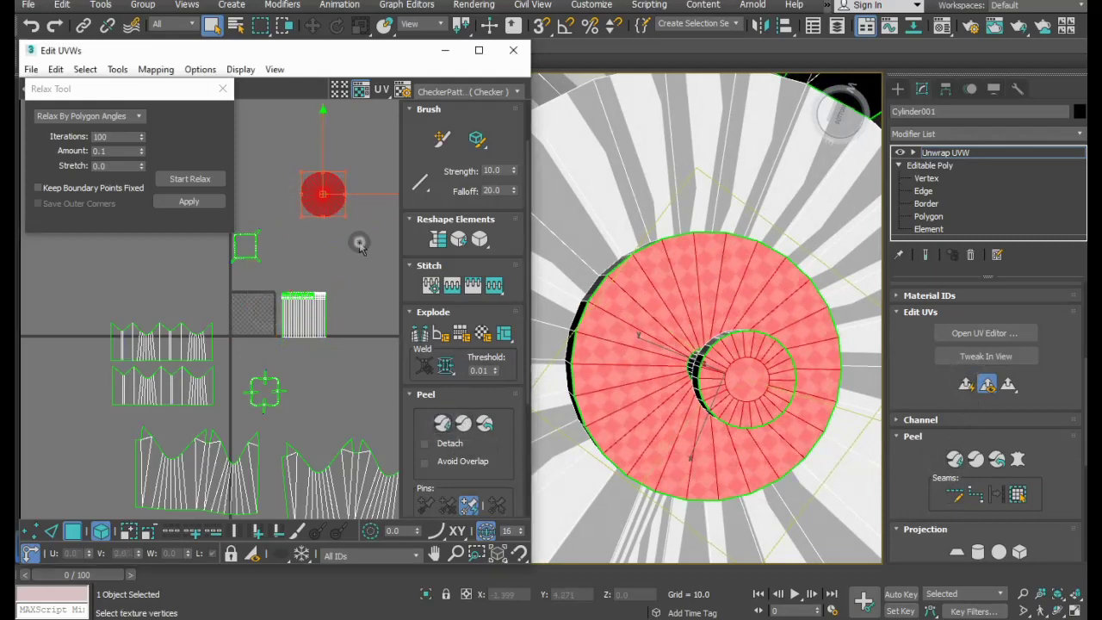
{"action": "left_click", "coordinate": [360, 245]}
Quick Planar map the inner cylinder's cap ring, then Quick Peel it flat.
{"action": "left_click", "coordinate": [745, 380]}
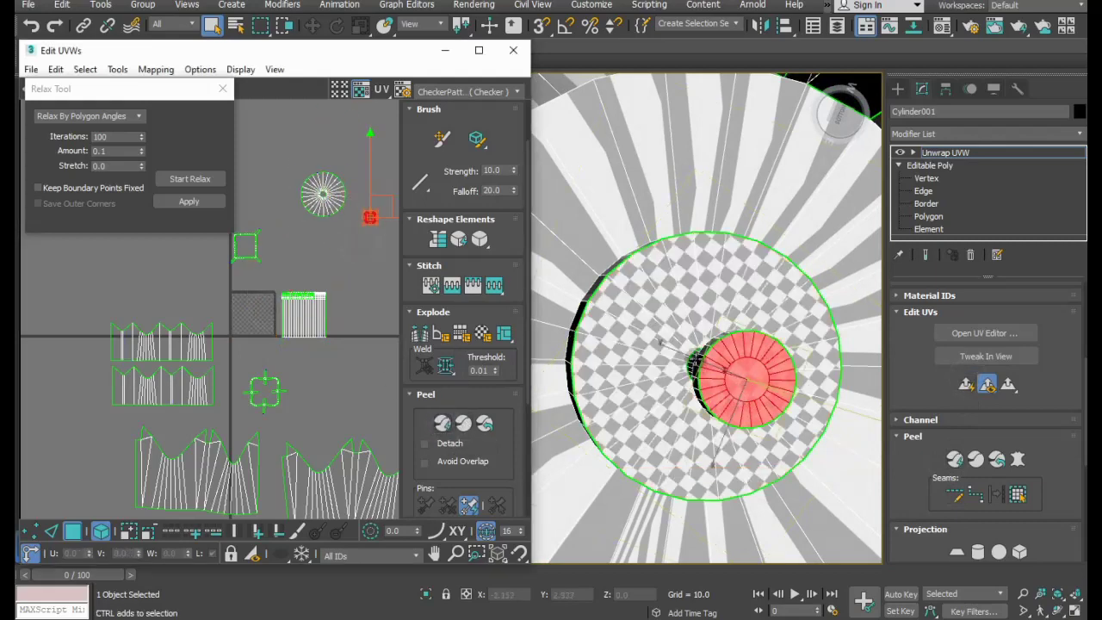
{"action": "middle_click_drag", "start_coordinate": [693, 362], "coordinate": [749, 366], "text": "alt"}
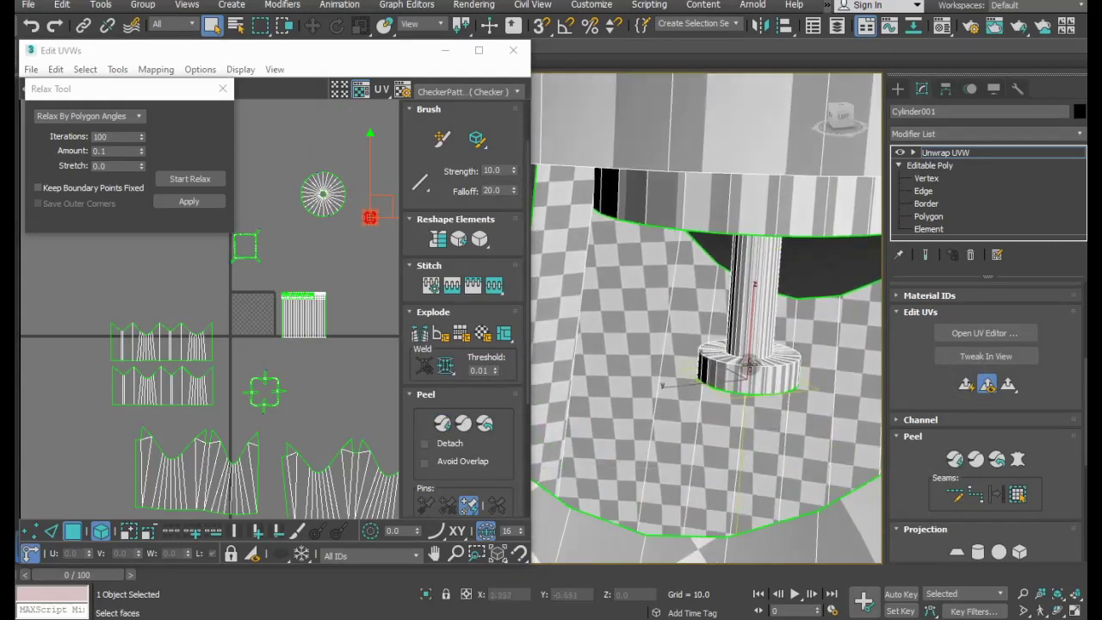
{"action": "left_click", "coordinate": [751, 360]}
{"action": "left_click", "coordinate": [965, 385]}
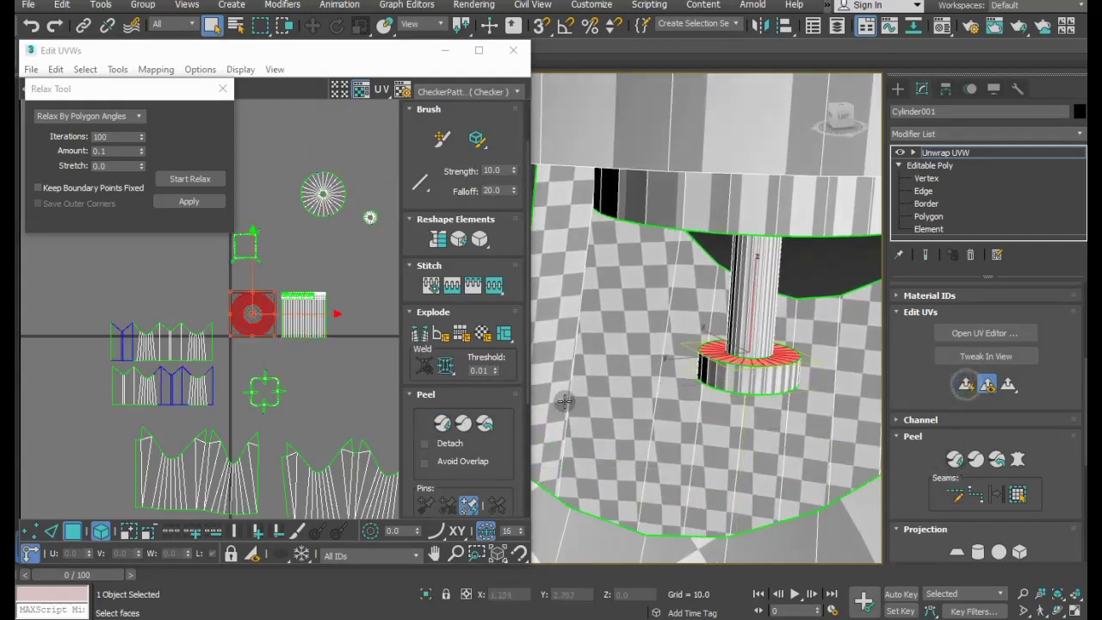
{"action": "left_click", "coordinate": [441, 424]}
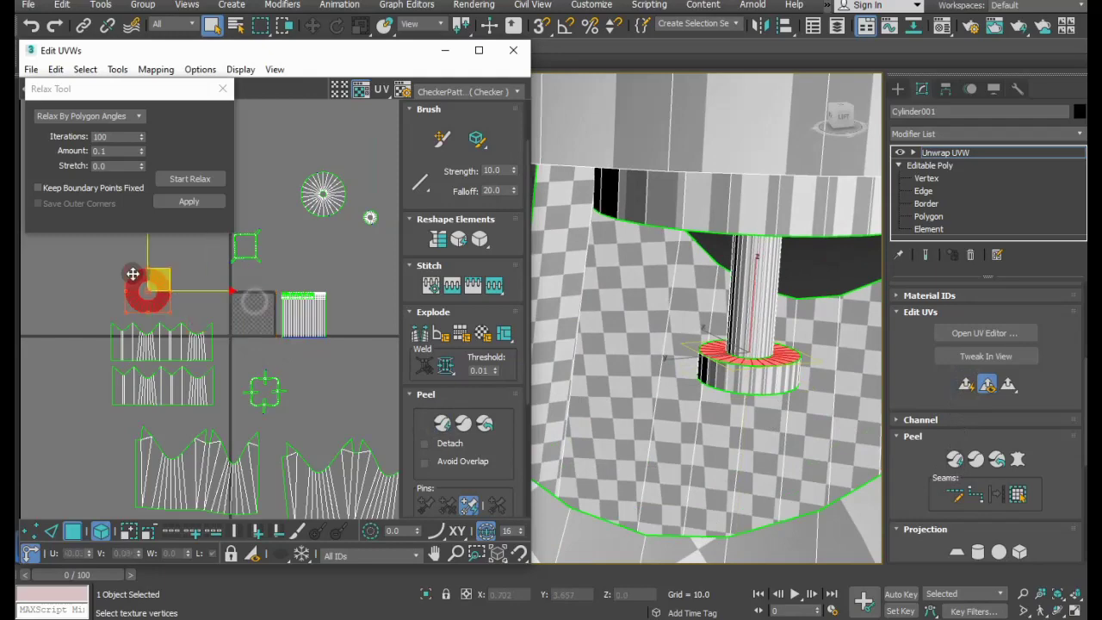
Select the side faces around the inner cylinder's cap.
{"action": "middle_click_drag", "start_coordinate": [770, 343], "coordinate": [749, 379], "text": "alt"}
{"action": "left_click", "coordinate": [745, 380]}
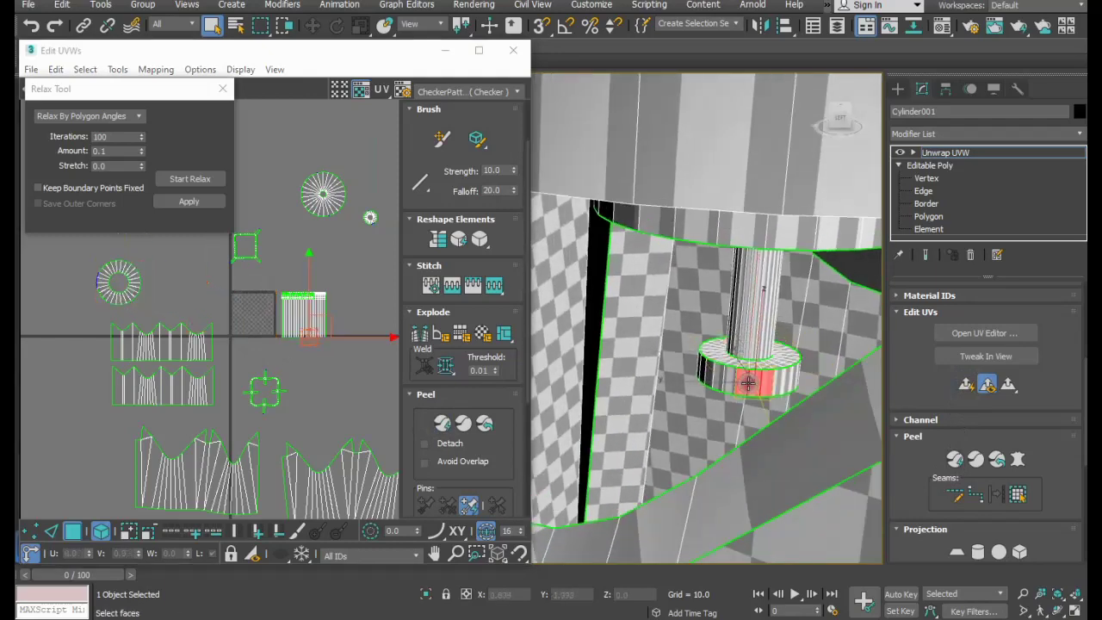
{"action": "left_click", "coordinate": [777, 385], "text": "ctrl"}
{"action": "left_click", "coordinate": [716, 379], "text": "ctrl"}
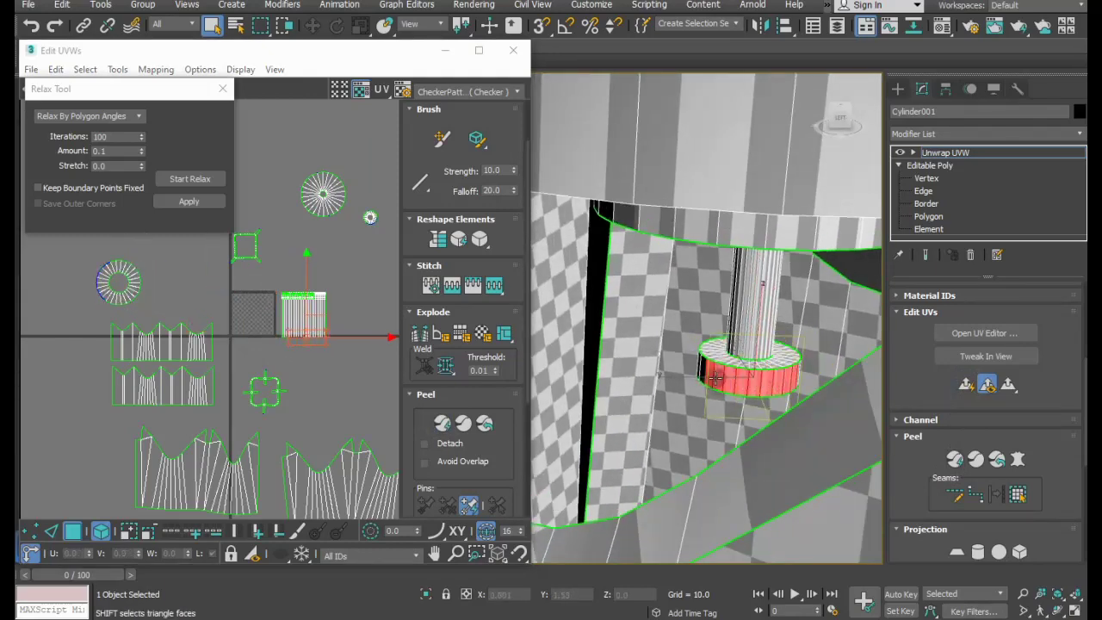
{"action": "scroll", "coordinate": [699, 368], "scroll_direction": "up", "scroll_amount": 5}
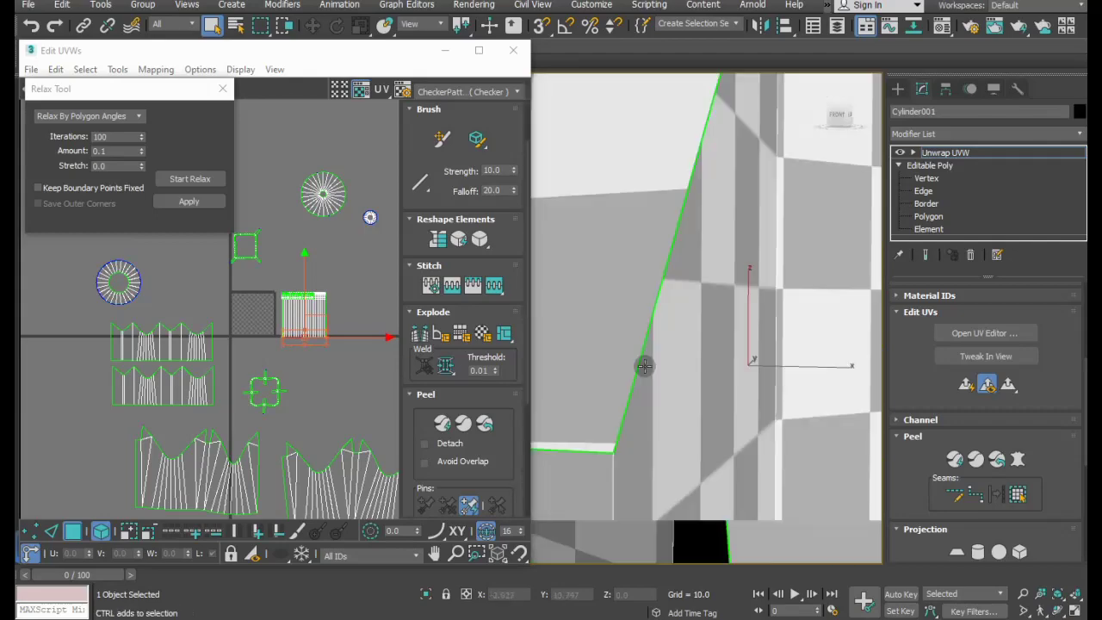
{"action": "scroll", "coordinate": [826, 422], "scroll_direction": "down", "scroll_amount": 8}
{"action": "scroll", "coordinate": [826, 423], "scroll_direction": "up", "scroll_amount": 8}
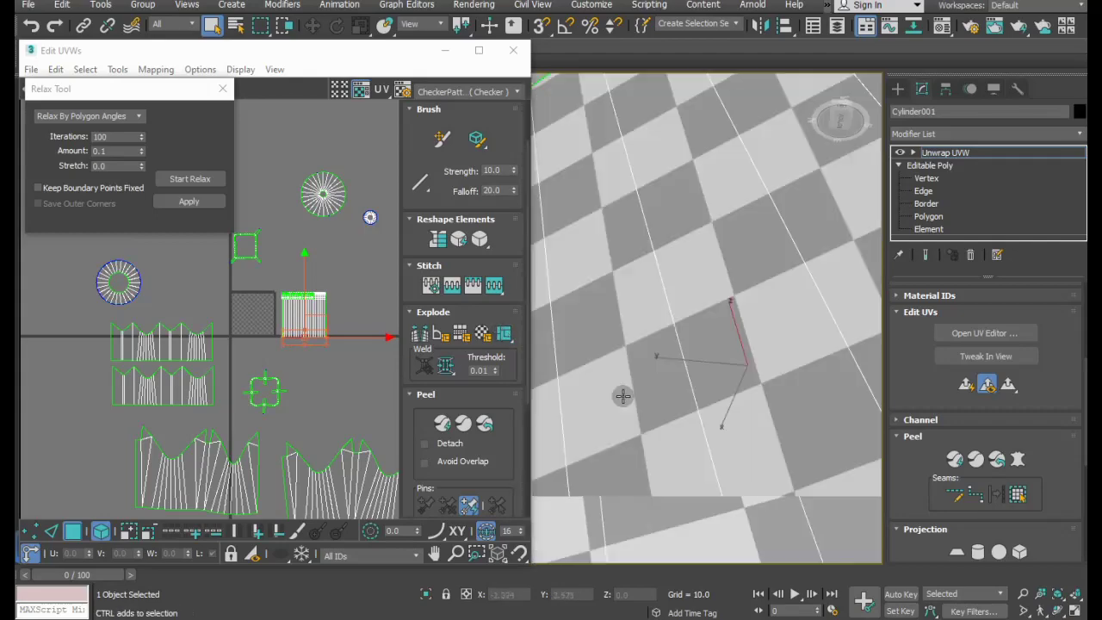
{"action": "mouse_move", "coordinate": [628, 388]}
{"action": "middle_mouse_down", "text": "alt"}
{"action": "mouse_move", "coordinate": [557, 407]}
{"action": "mouse_move", "coordinate": [598, 457]}
{"action": "mouse_move", "coordinate": [635, 427]}
{"action": "middle_mouse_up", "text": "alt"}
{"action": "scroll", "coordinate": [634, 428], "scroll_direction": "down", "scroll_amount": 5}
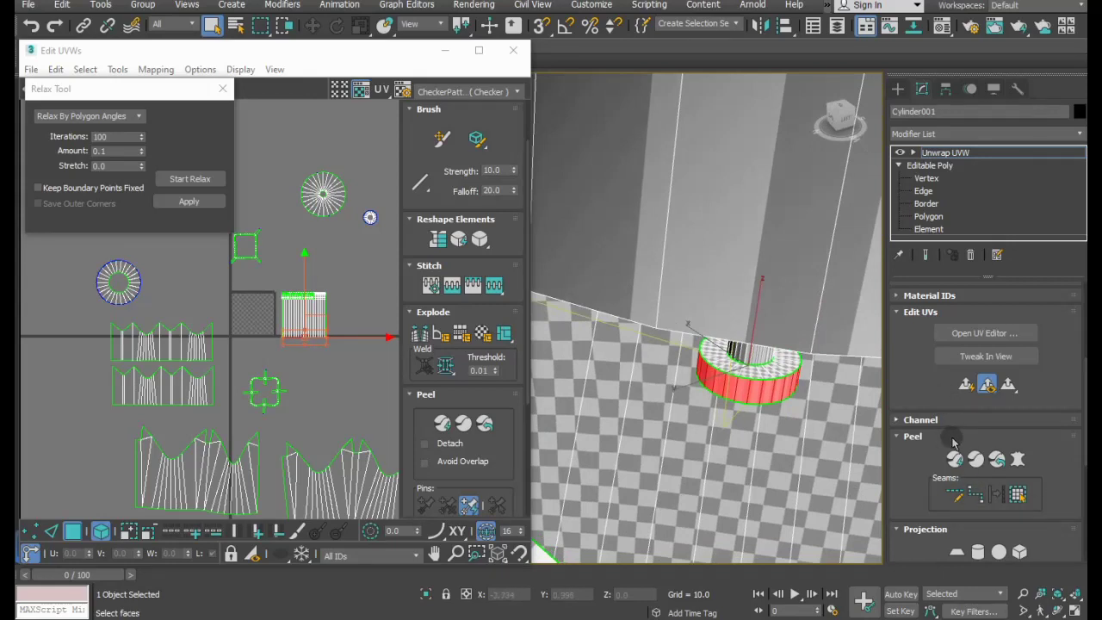
Cylindrically map the selected ring aligned to Z, relax it, and move the strip to the top.
{"action": "left_click", "coordinate": [978, 552]}
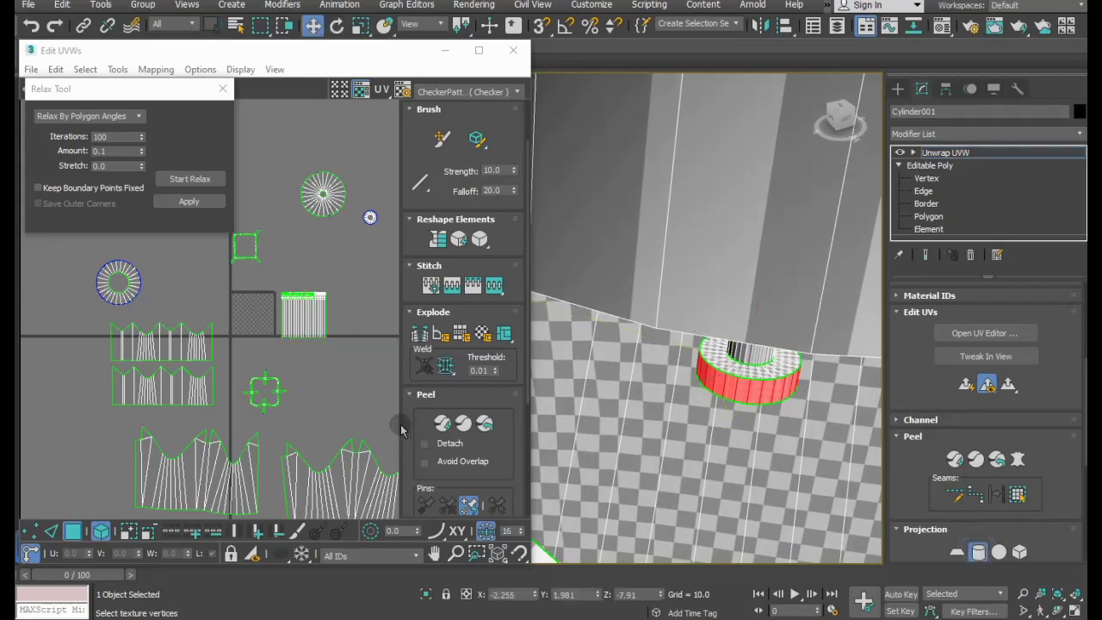
{"action": "scroll", "coordinate": [990, 534], "scroll_direction": "down", "scroll_amount": 2}
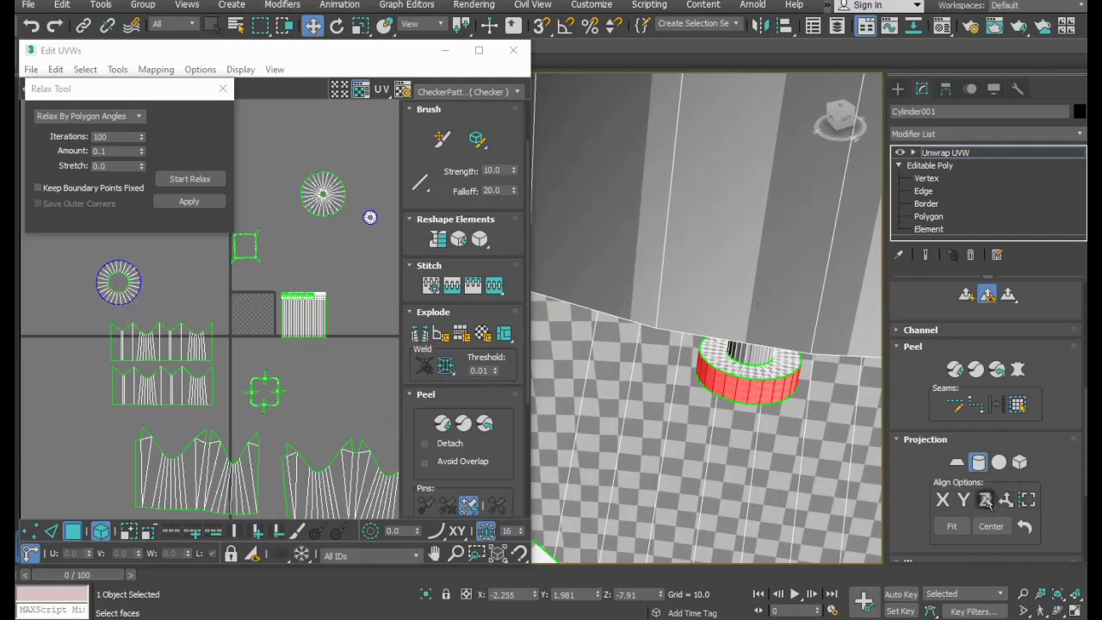
{"action": "left_click", "coordinate": [986, 500]}
{"action": "left_click", "coordinate": [980, 465]}
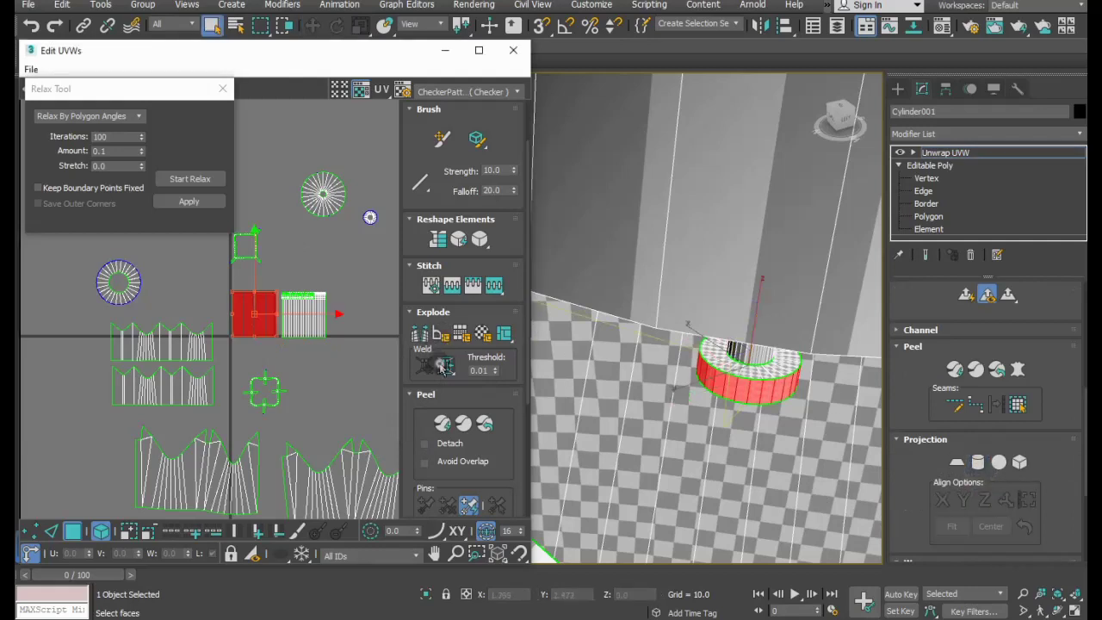
{"action": "left_click", "coordinate": [188, 179]}
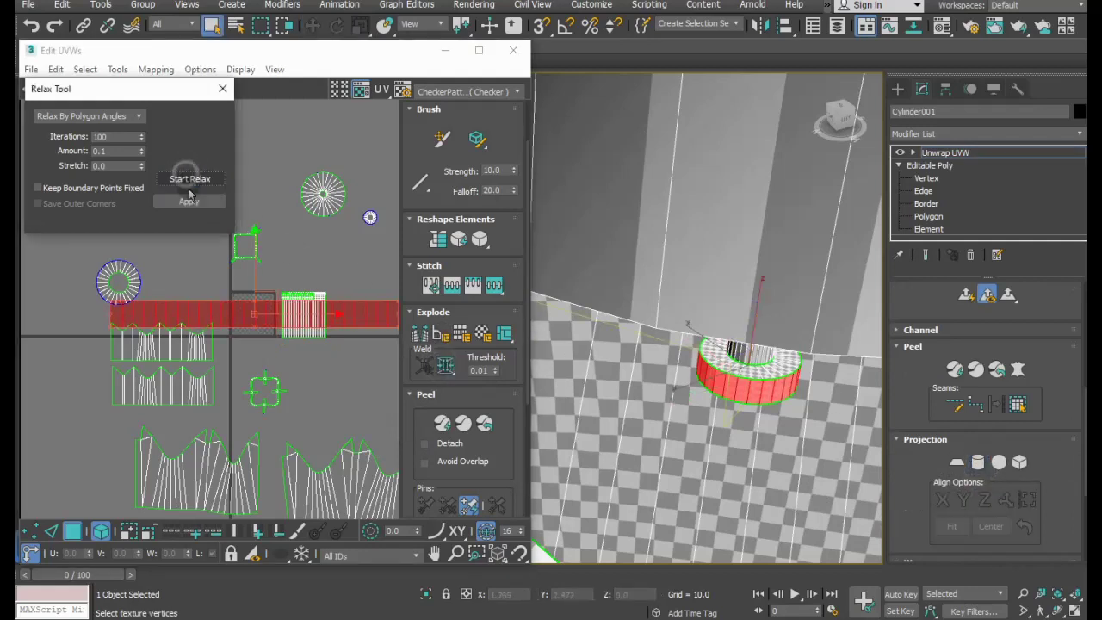
{"action": "left_click", "coordinate": [189, 201]}
{"action": "left_click_drag", "start_coordinate": [263, 307], "coordinate": [296, 144]}
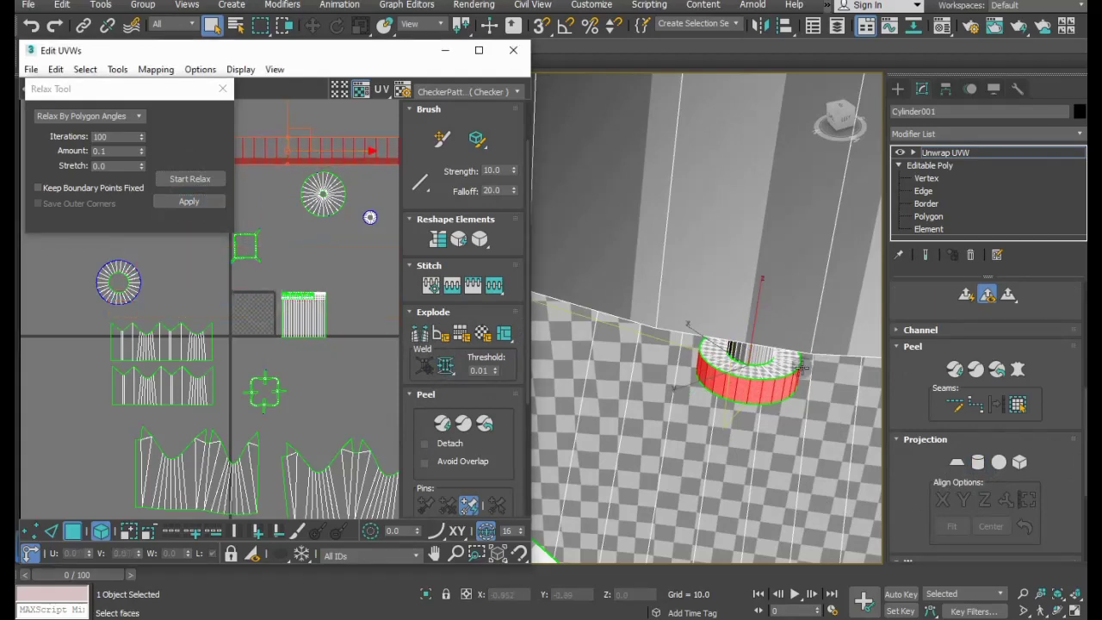
Select the central column, cylindrically map it aligned to Z, and relax its UVs.
{"action": "middle_click_drag", "start_coordinate": [781, 377], "coordinate": [750, 312], "text": "alt"}
{"action": "left_click", "coordinate": [750, 311]}
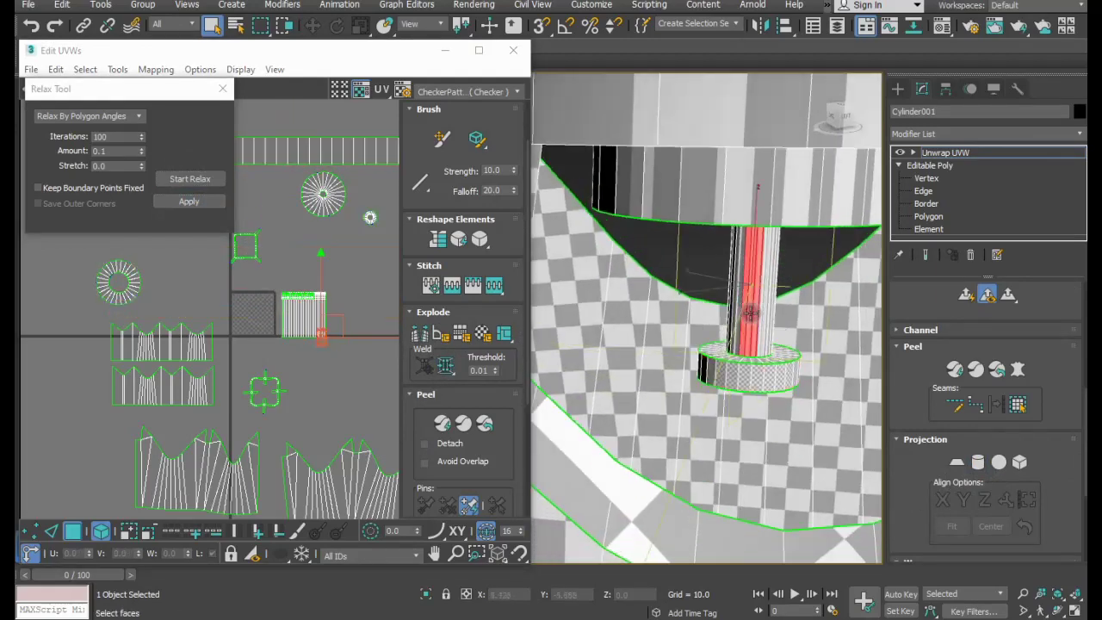
{"action": "left_click", "coordinate": [765, 311], "text": "ctrl"}
{"action": "middle_click_drag", "start_coordinate": [784, 361], "coordinate": [723, 410], "text": "alt"}
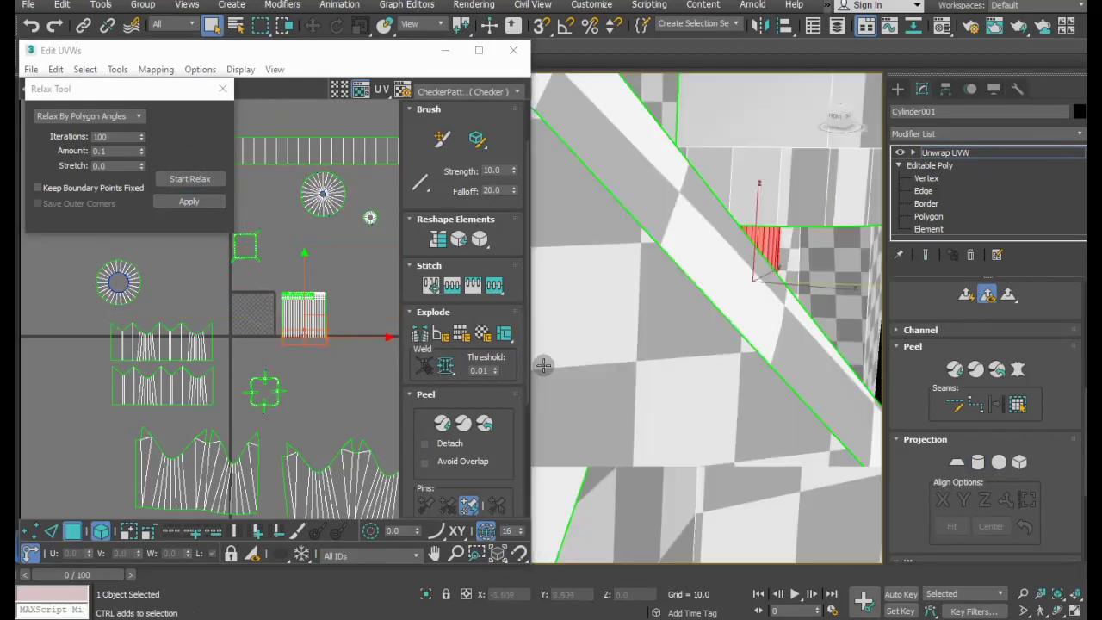
{"action": "left_click", "coordinate": [979, 464]}
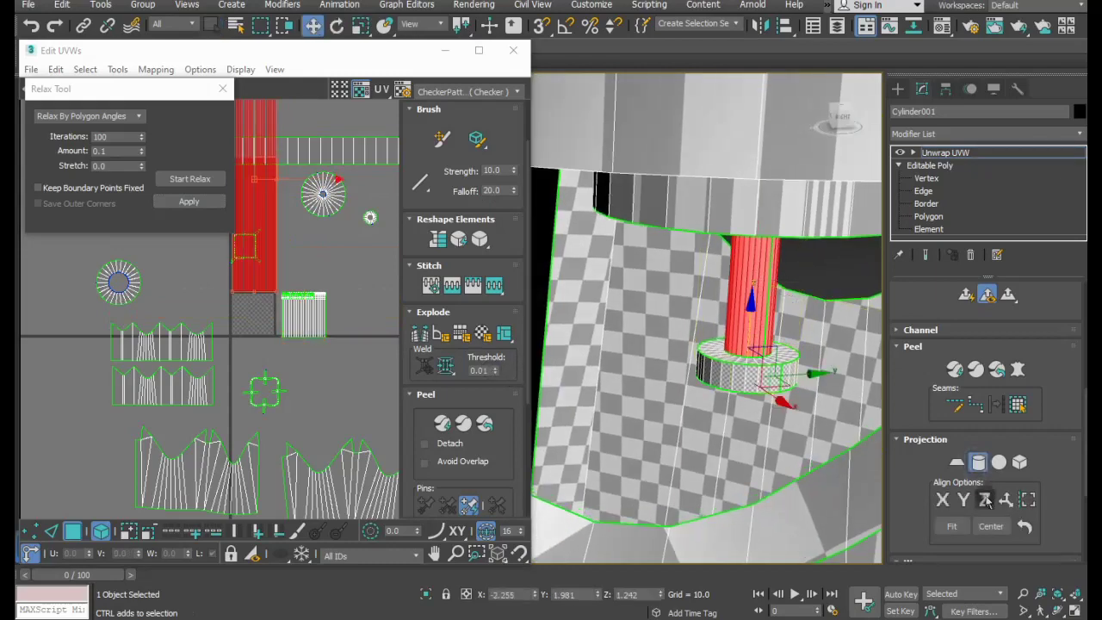
{"action": "left_click", "coordinate": [985, 500]}
{"action": "left_click", "coordinate": [978, 464]}
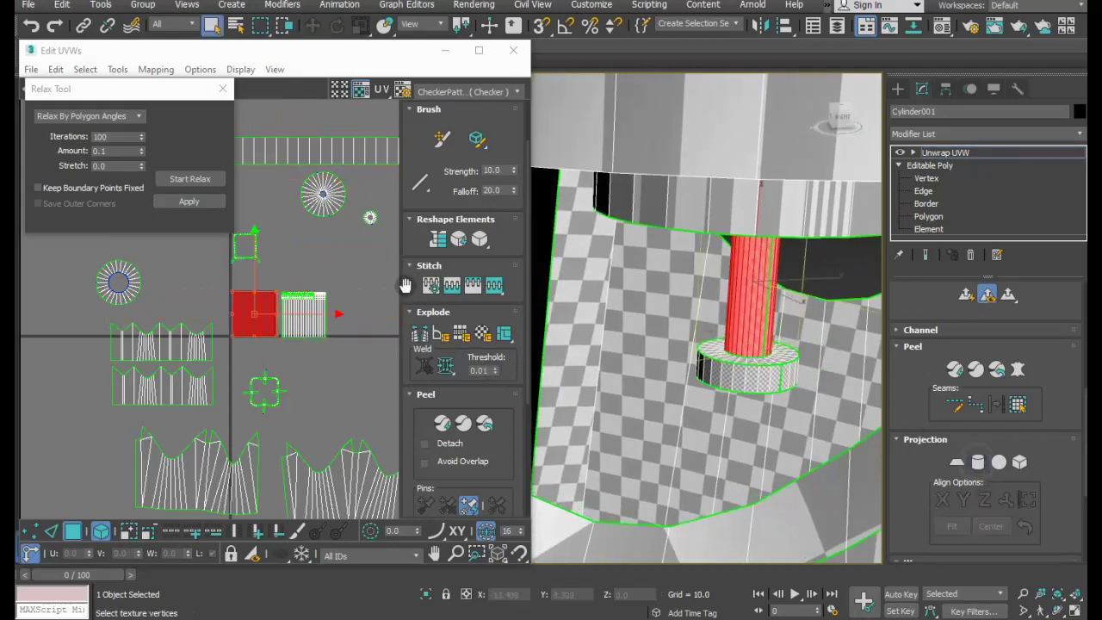
{"action": "left_click", "coordinate": [175, 177]}
{"action": "left_click", "coordinate": [175, 180]}
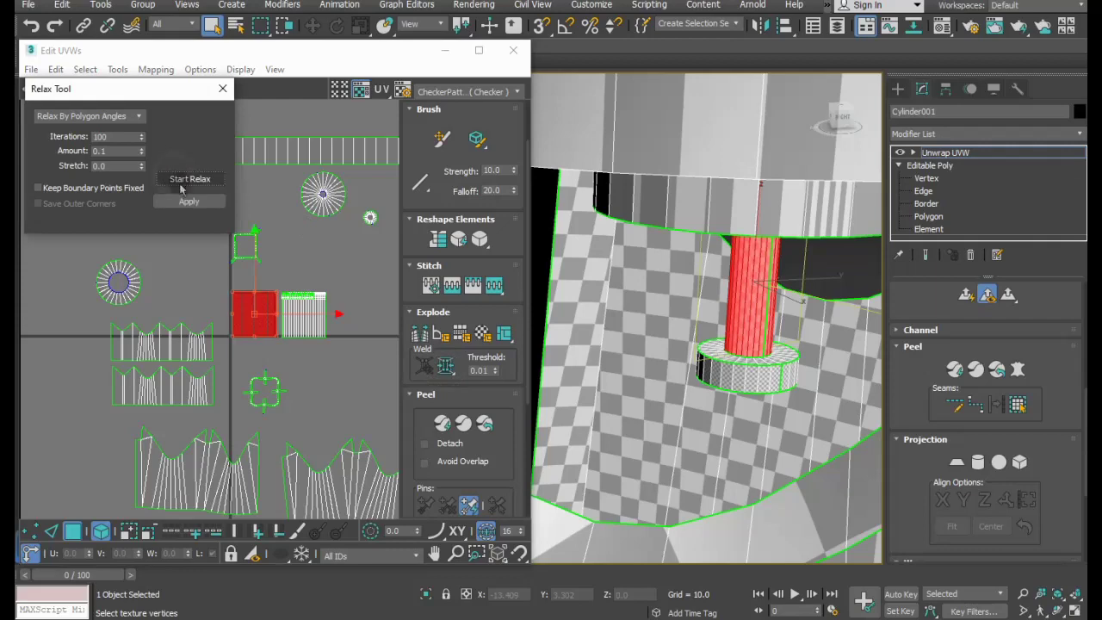
{"action": "left_click", "coordinate": [308, 308]}
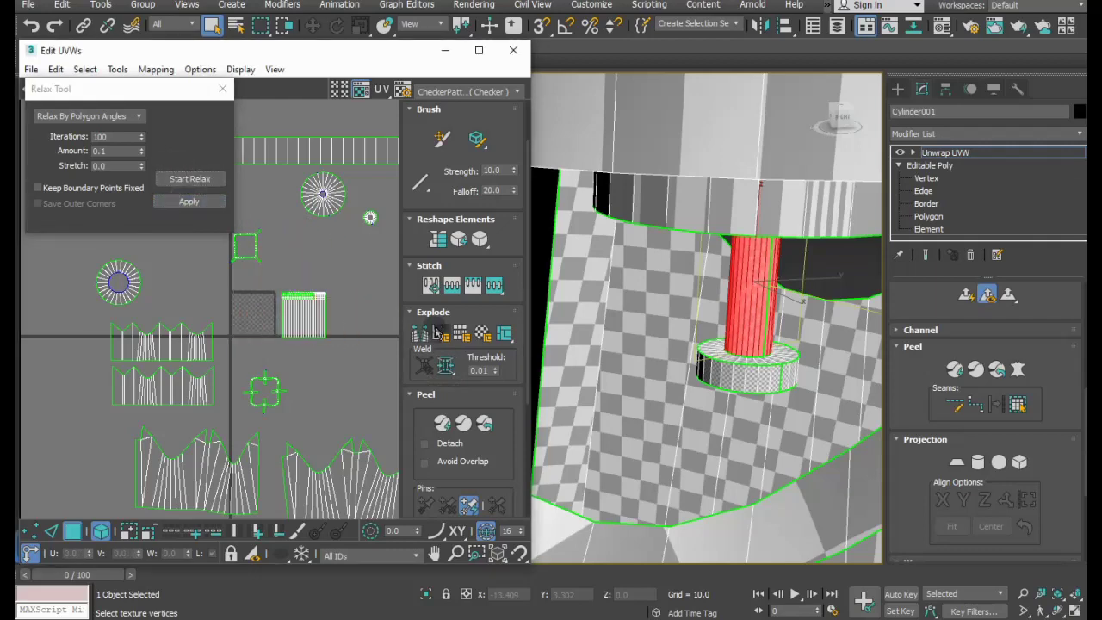
Cylindrically map and relax the upper band, then move its strip to the top of UV space.
{"action": "mouse_move", "coordinate": [816, 361]}
{"action": "middle_mouse_down", "text": "alt"}
{"action": "mouse_move", "coordinate": [746, 215]}
{"action": "mouse_move", "coordinate": [760, 298]}
{"action": "mouse_move", "coordinate": [749, 327]}
{"action": "mouse_move", "coordinate": [747, 316]}
{"action": "middle_mouse_up", "text": "alt"}
{"action": "left_click", "coordinate": [698, 203]}
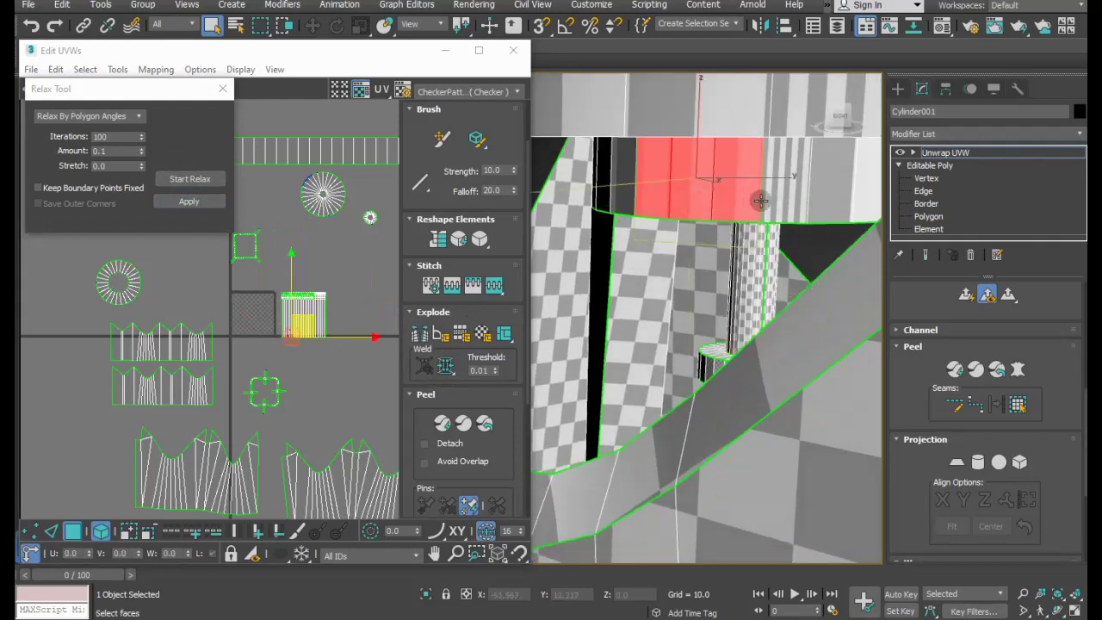
{"action": "left_click", "coordinate": [772, 200], "text": "ctrl"}
{"action": "mouse_move", "coordinate": [764, 269]}
{"action": "middle_mouse_down", "text": "alt"}
{"action": "mouse_move", "coordinate": [703, 258]}
{"action": "mouse_move", "coordinate": [845, 305]}
{"action": "mouse_move", "coordinate": [717, 319]}
{"action": "mouse_move", "coordinate": [524, 306]}
{"action": "middle_mouse_up", "text": "alt"}
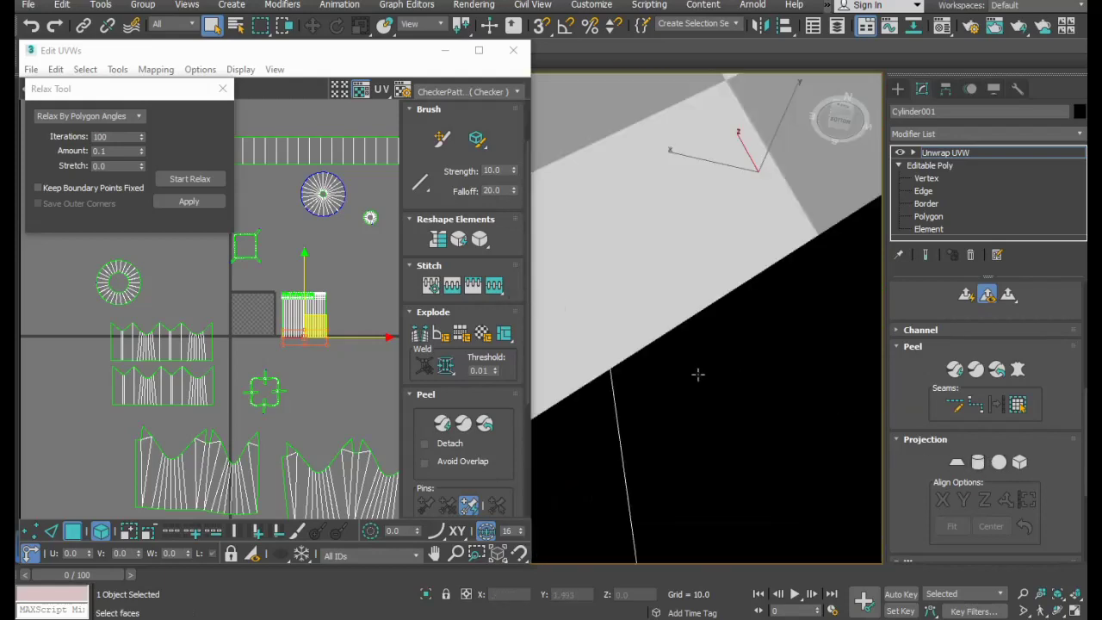
{"action": "scroll", "coordinate": [698, 374], "scroll_direction": "down", "scroll_amount": 5}
{"action": "left_click", "coordinate": [977, 462]}
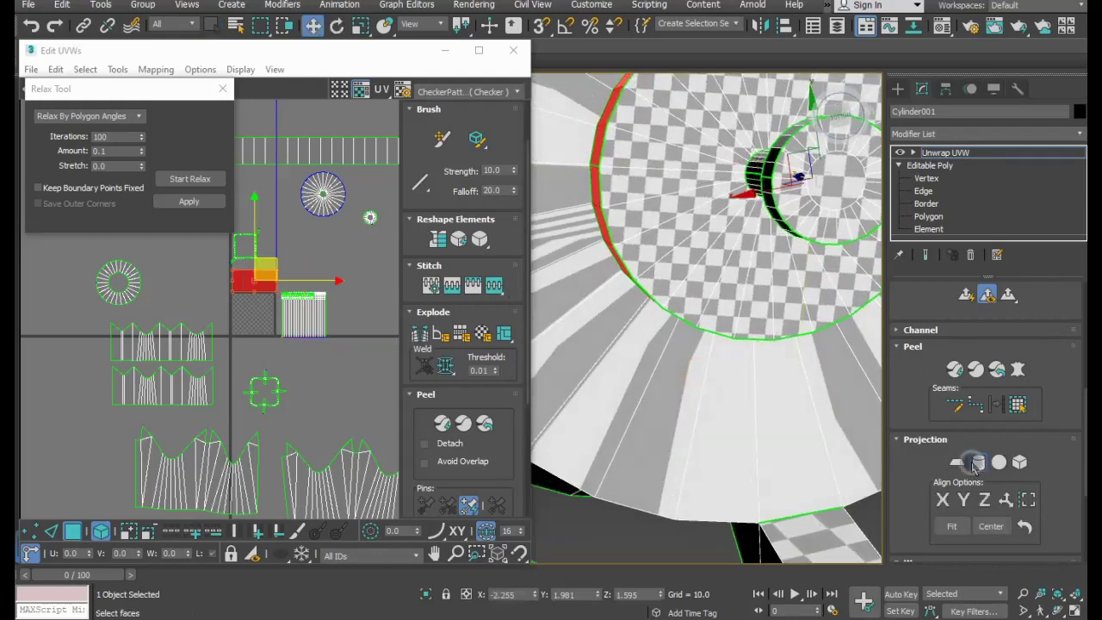
{"action": "left_click", "coordinate": [984, 469]}
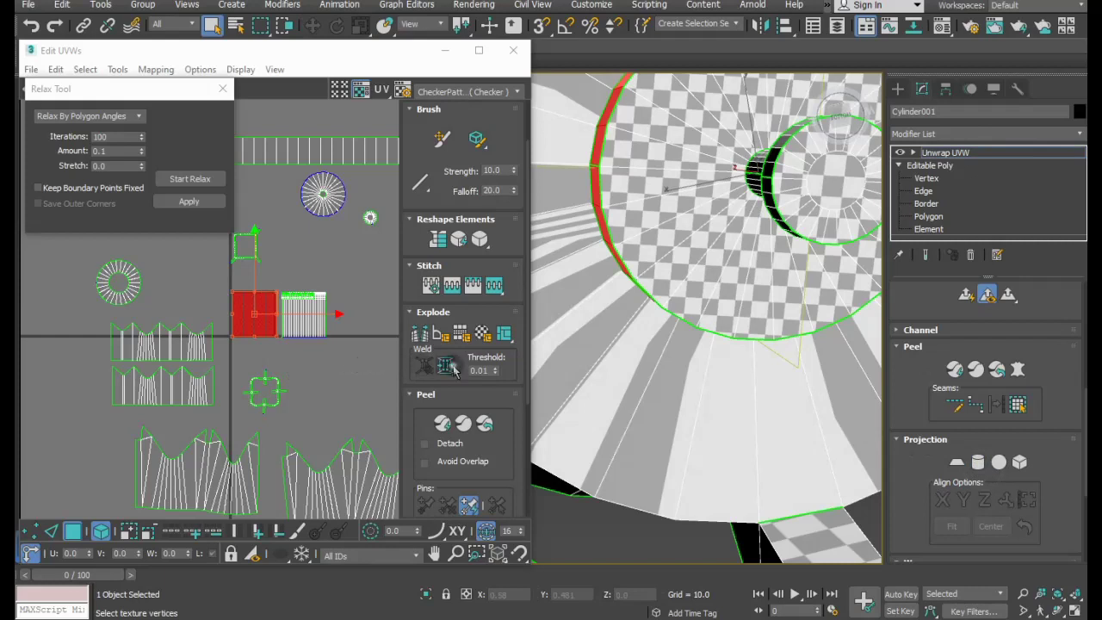
{"action": "left_click", "coordinate": [193, 181]}
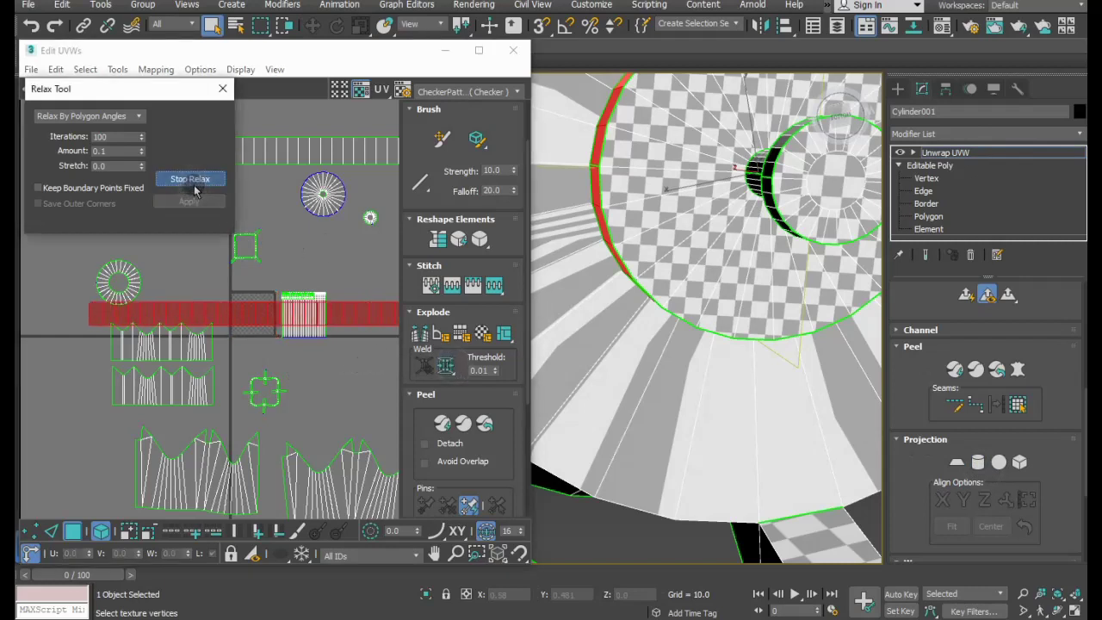
{"action": "left_click", "coordinate": [192, 179]}
{"action": "left_click_drag", "start_coordinate": [263, 303], "coordinate": [268, 112]}
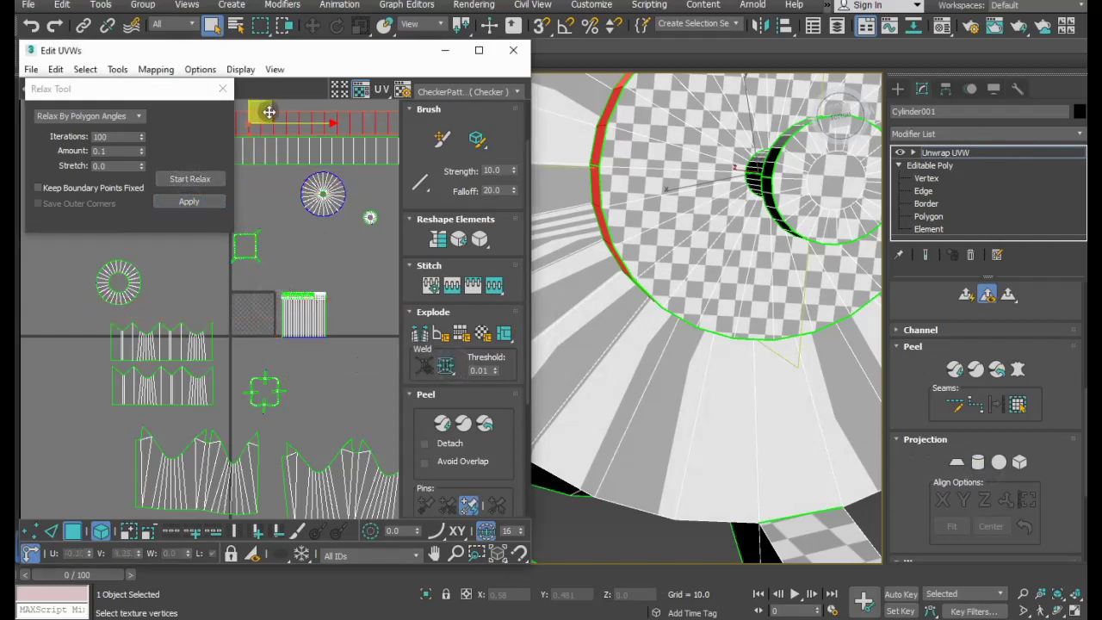
{"action": "left_click", "coordinate": [306, 242]}
Select the next ring of faces to unwrap.
{"action": "scroll", "coordinate": [714, 333], "scroll_direction": "up", "scroll_amount": 2}
{"action": "scroll", "coordinate": [715, 333], "scroll_direction": "up", "scroll_amount": 2}
{"action": "scroll", "coordinate": [714, 333], "scroll_direction": "up", "scroll_amount": 2}
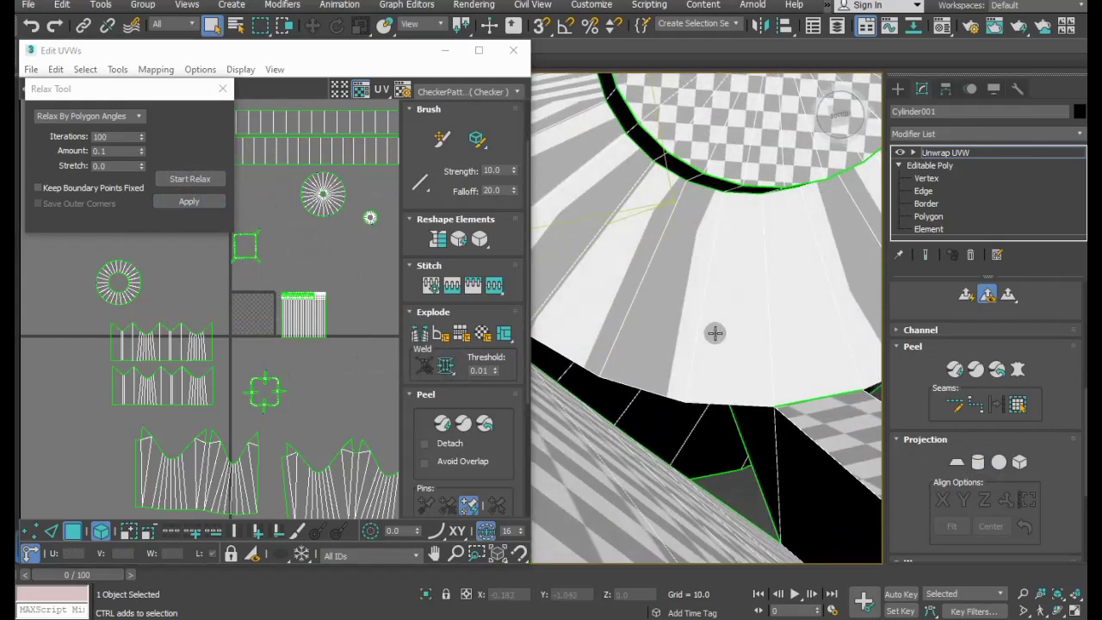
{"action": "left_click", "coordinate": [714, 333]}
{"action": "scroll", "coordinate": [682, 400], "scroll_direction": "down", "scroll_amount": 3}
Planar-map the selected disc ring, relax it, and move the island up-left in UV space.
{"action": "scroll", "coordinate": [684, 409], "scroll_direction": "down", "scroll_amount": 3}
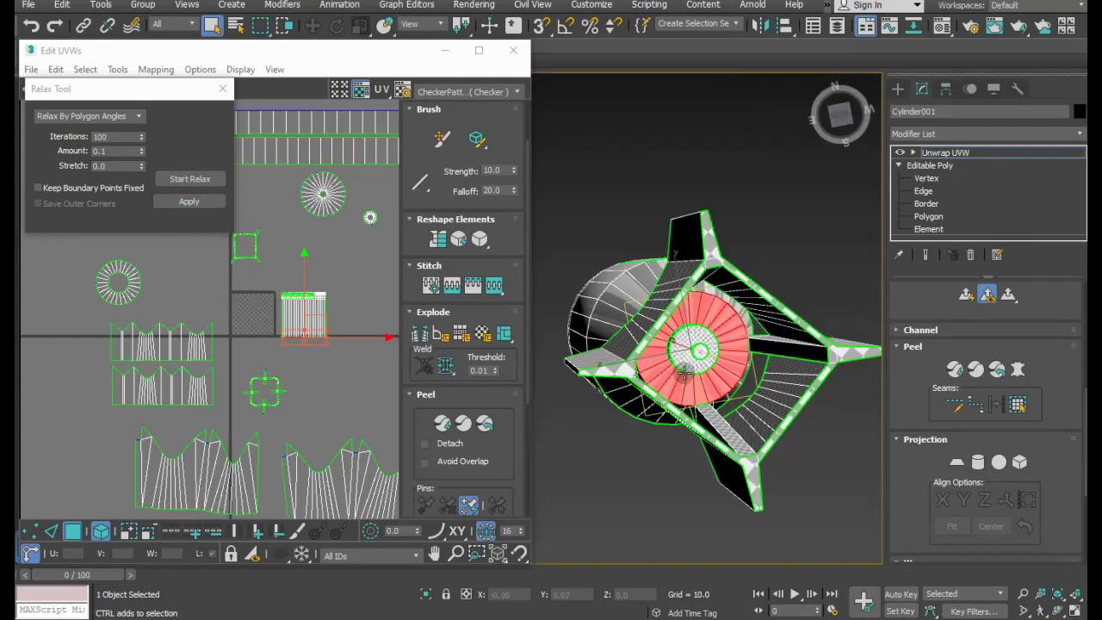
{"action": "middle_click_drag", "start_coordinate": [689, 422], "coordinate": [711, 470], "text": "alt"}
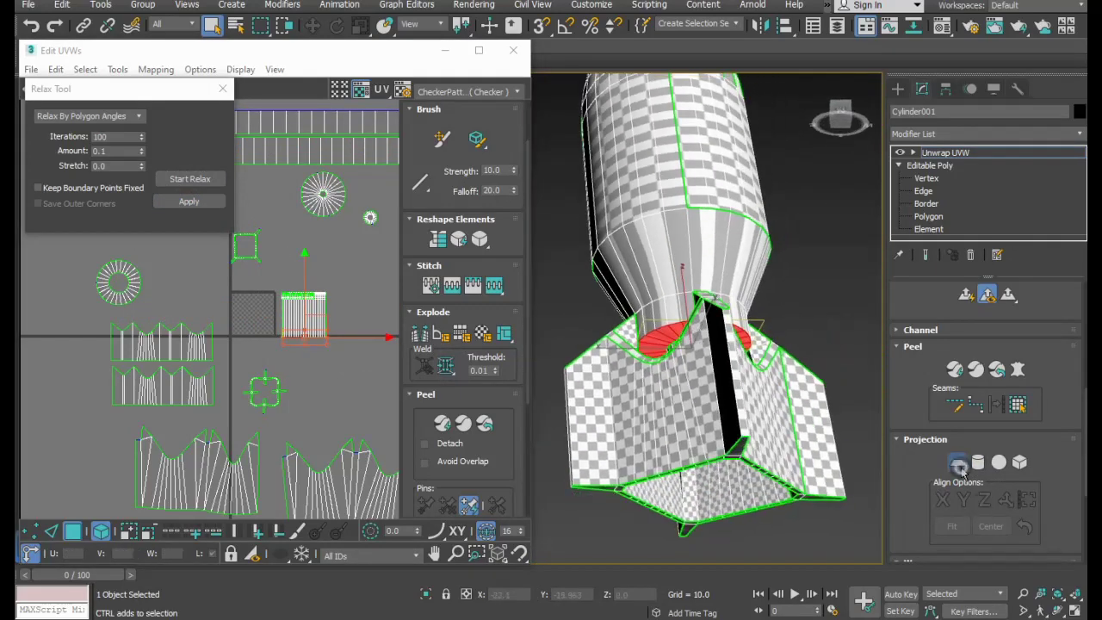
{"action": "left_click", "coordinate": [958, 464]}
{"action": "left_click", "coordinate": [958, 464]}
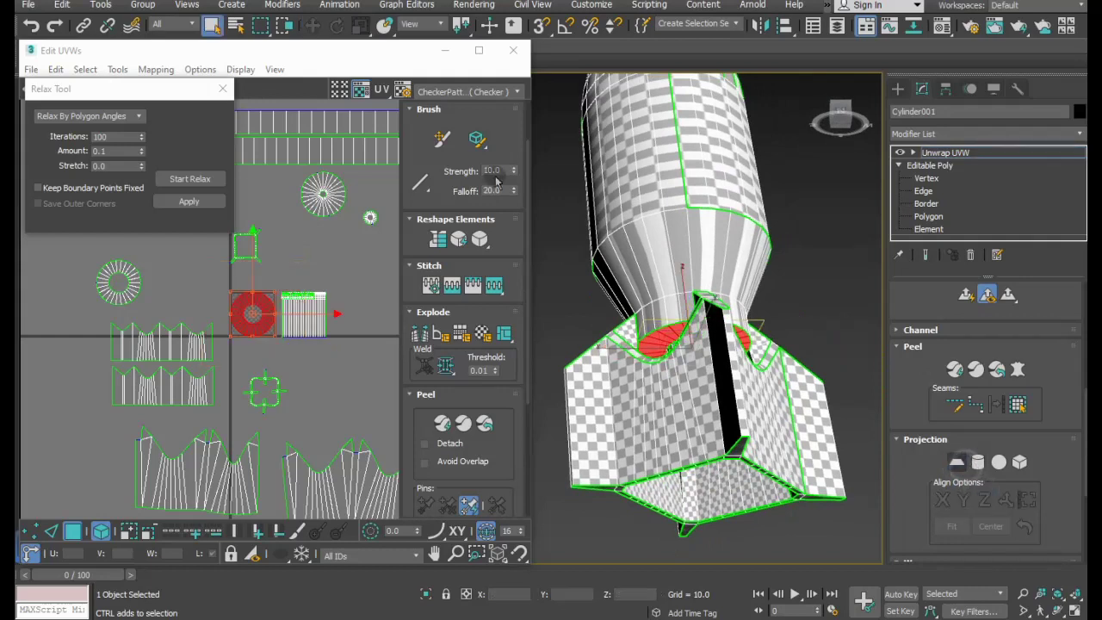
{"action": "left_click", "coordinate": [185, 178]}
{"action": "left_click", "coordinate": [187, 179]}
{"action": "left_click", "coordinate": [189, 200]}
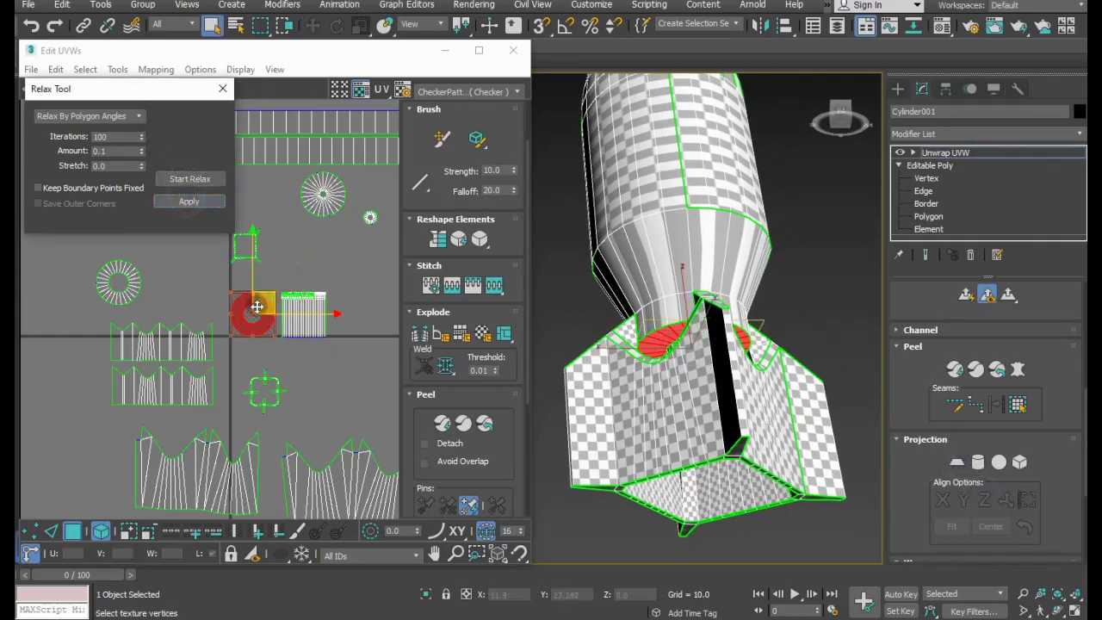
{"action": "left_click_drag", "start_coordinate": [256, 306], "coordinate": [183, 255]}
Select the neck ring polygons, unwrap them into a flat strip, and nudge it upward.
{"action": "middle_click_drag", "start_coordinate": [591, 346], "coordinate": [705, 387], "text": "alt"}
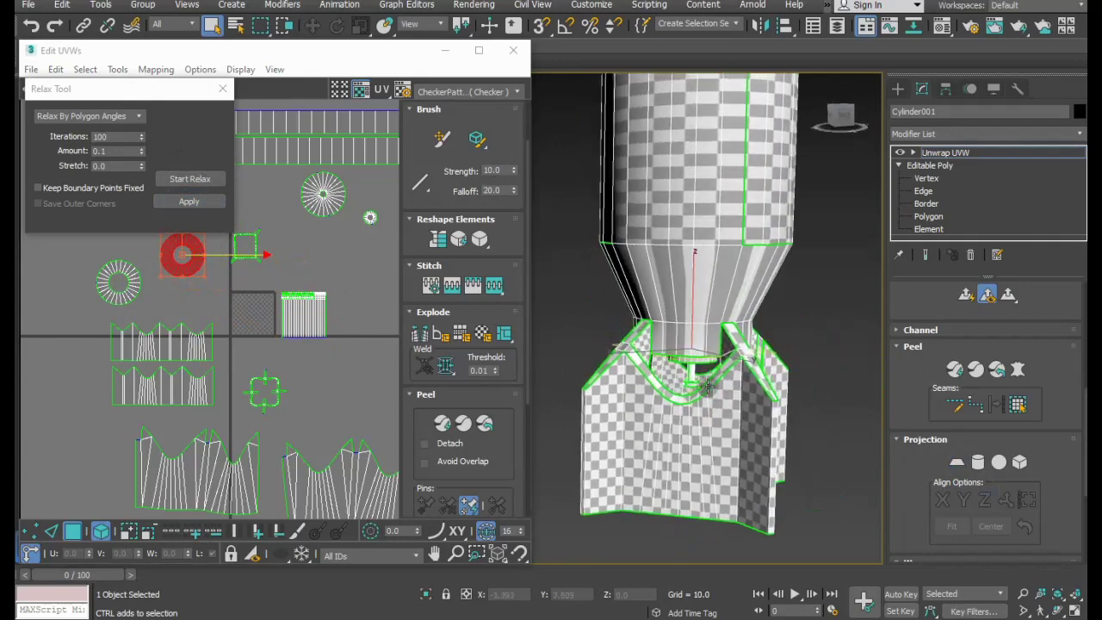
{"action": "left_click", "coordinate": [699, 340]}
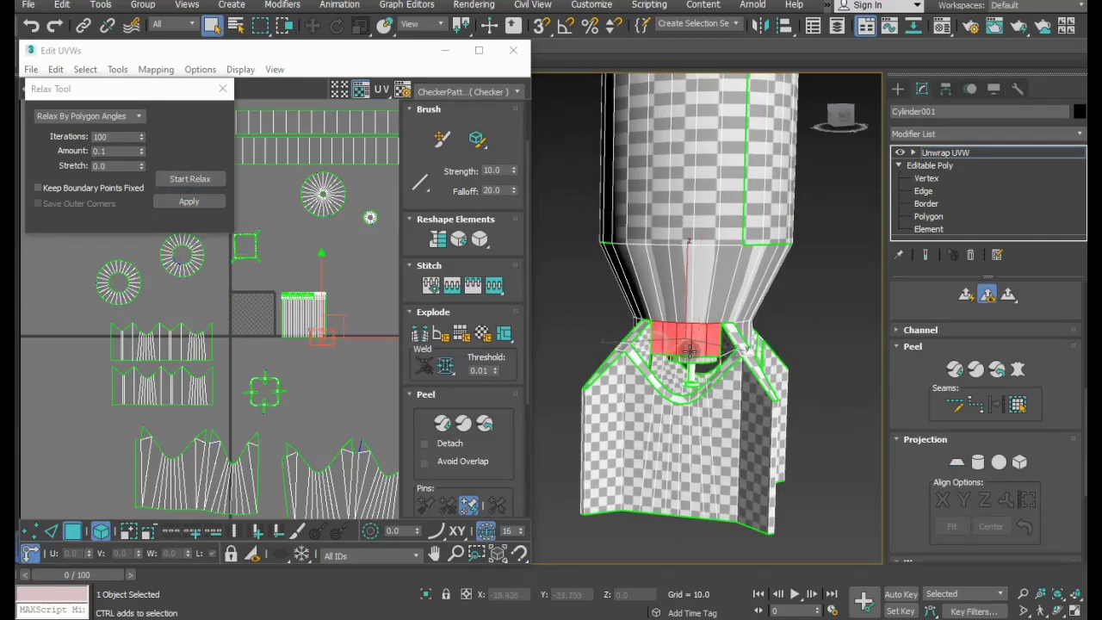
{"action": "mouse_move", "coordinate": [654, 342]}
{"action": "middle_mouse_down", "text": "alt"}
{"action": "mouse_move", "coordinate": [719, 347]}
{"action": "mouse_move", "coordinate": [690, 371]}
{"action": "middle_mouse_up", "text": "alt"}
{"action": "left_click", "coordinate": [713, 368]}
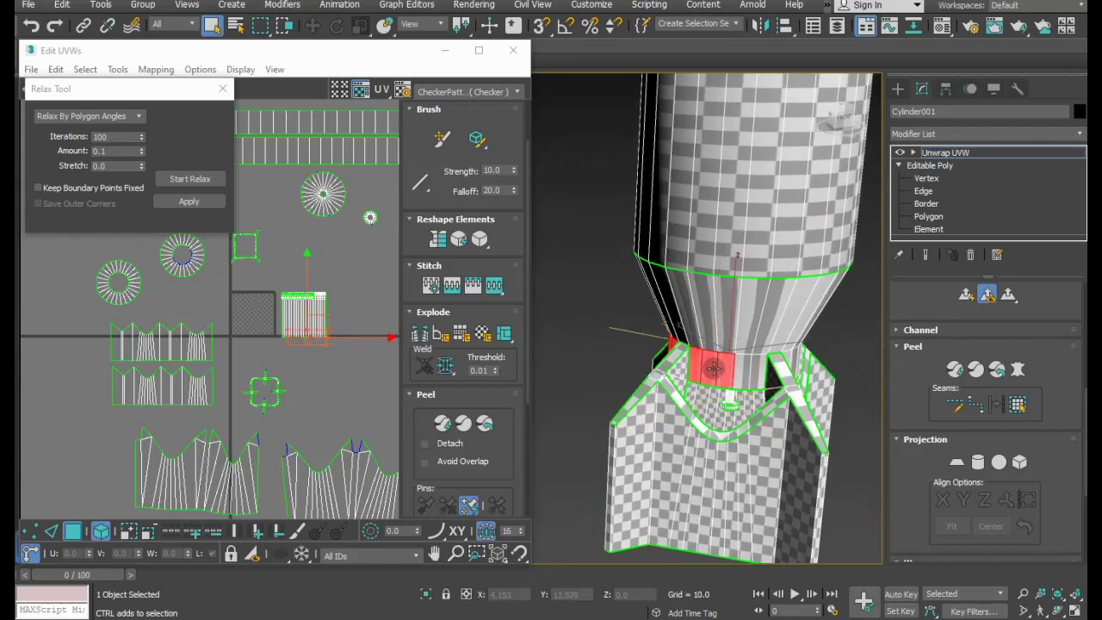
{"action": "left_click", "coordinate": [754, 375], "text": "ctrl"}
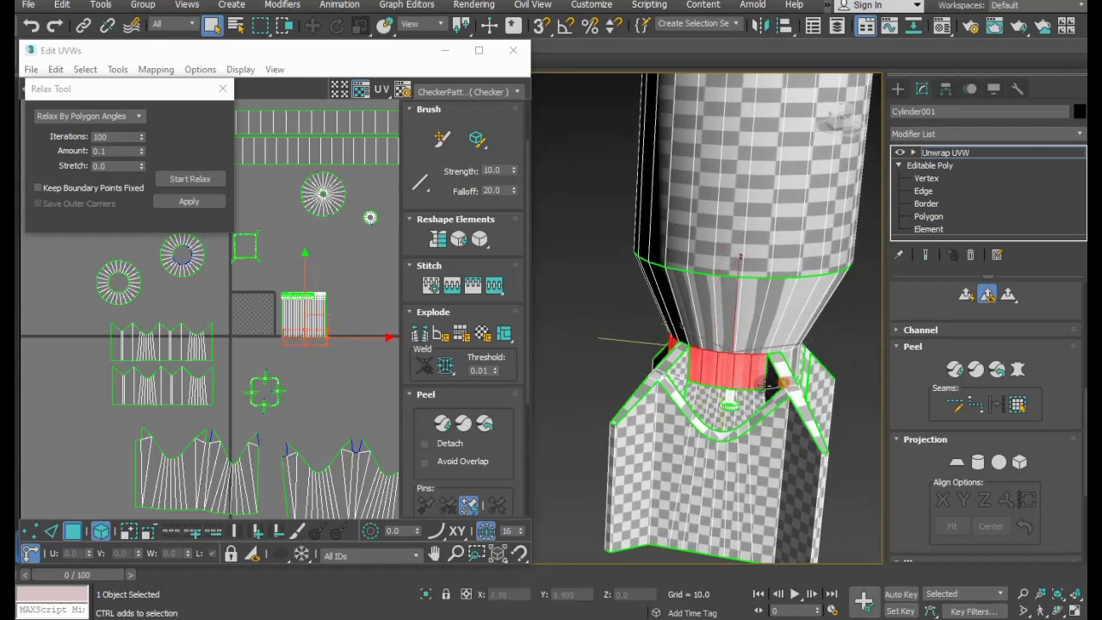
{"action": "middle_click_drag", "start_coordinate": [767, 385], "coordinate": [708, 376], "text": "alt"}
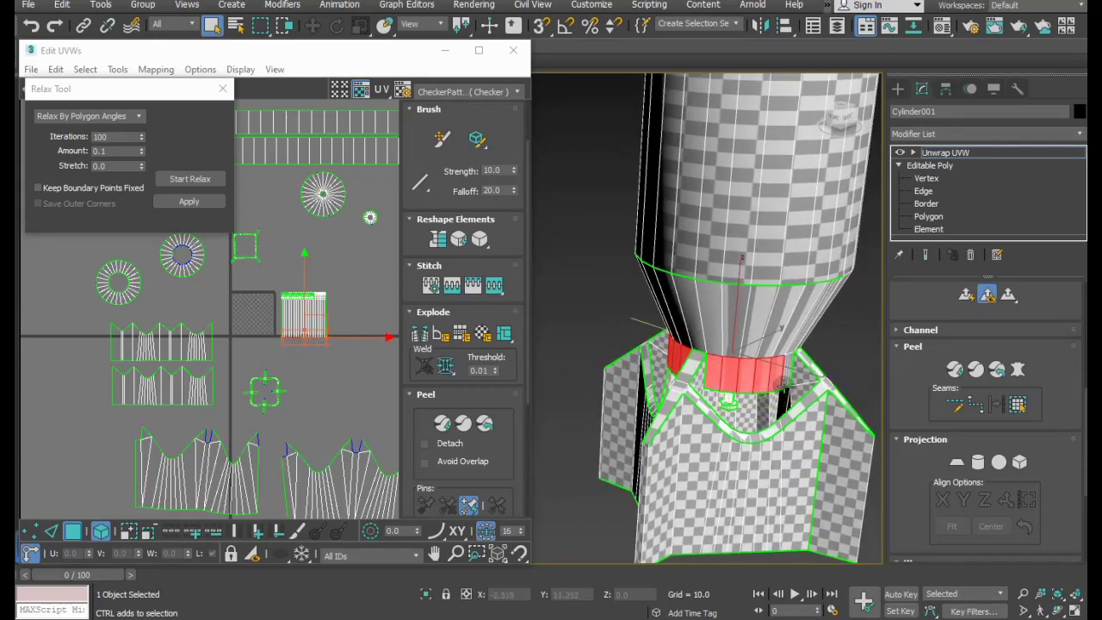
{"action": "middle_click_drag", "start_coordinate": [786, 375], "coordinate": [741, 388], "text": "alt"}
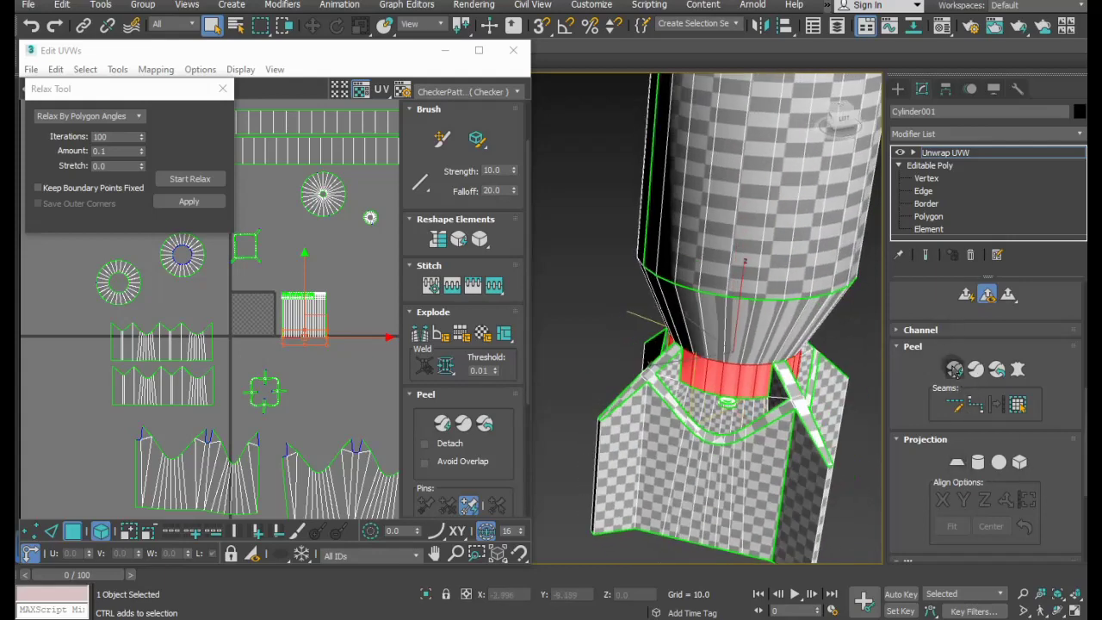
{"action": "left_click", "coordinate": [953, 368]}
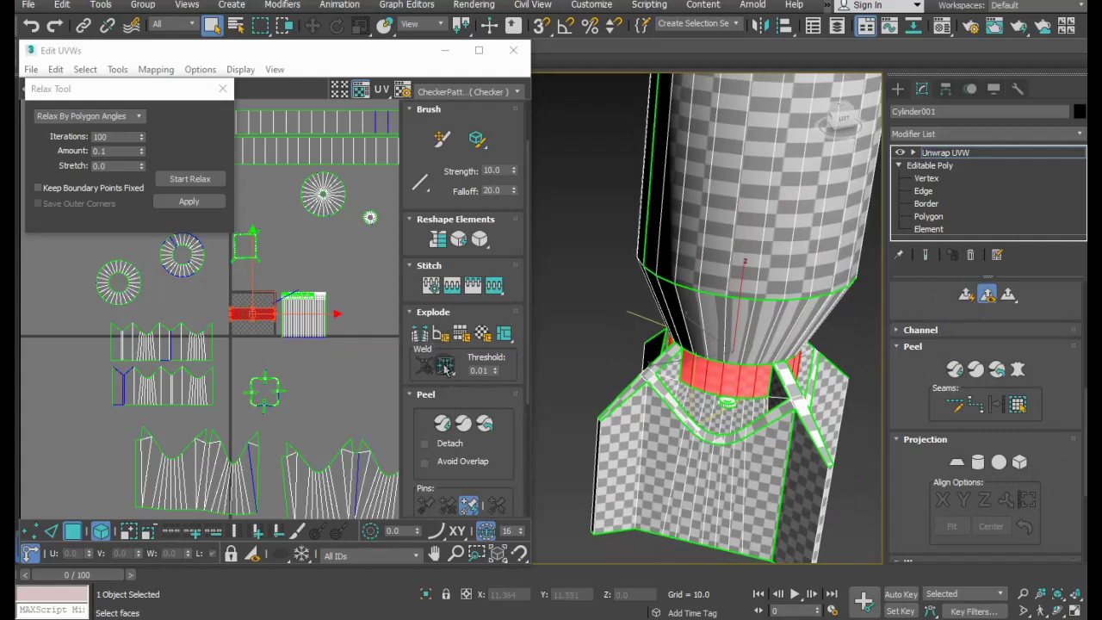
{"action": "left_click_drag", "start_coordinate": [279, 312], "coordinate": [355, 251]}
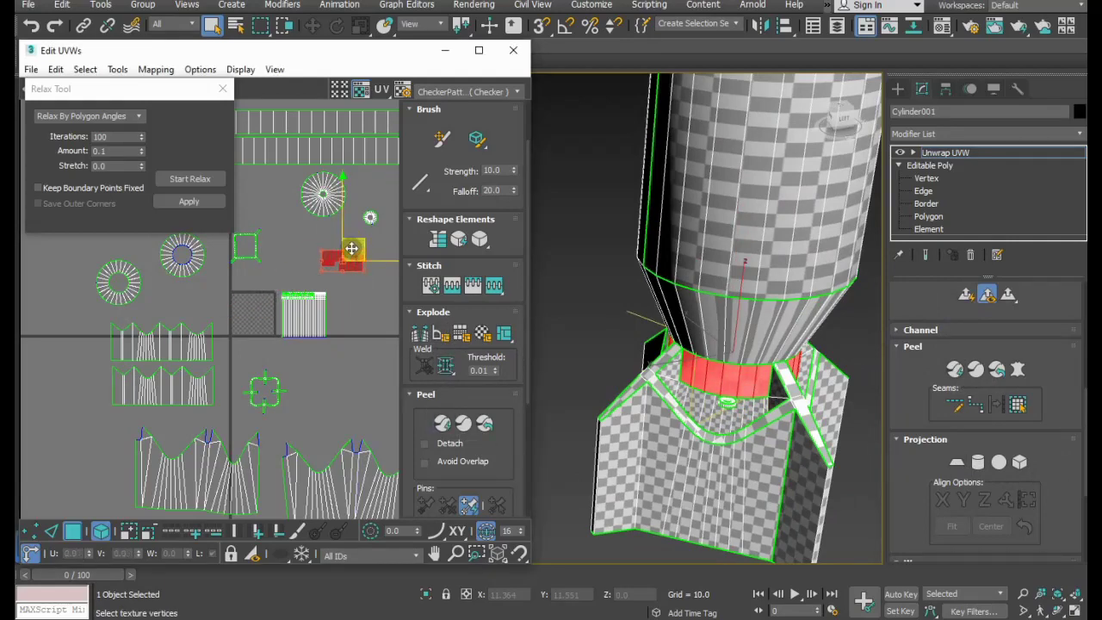
Clear the UV selection and view the tapered section side-on.
{"action": "scroll", "coordinate": [351, 249], "scroll_direction": "up", "scroll_amount": 2}
{"action": "scroll", "coordinate": [354, 246], "scroll_direction": "up", "scroll_amount": 2}
{"action": "scroll", "coordinate": [352, 247], "scroll_direction": "up", "scroll_amount": 2}
{"action": "scroll", "coordinate": [344, 239], "scroll_direction": "up", "scroll_amount": 1}
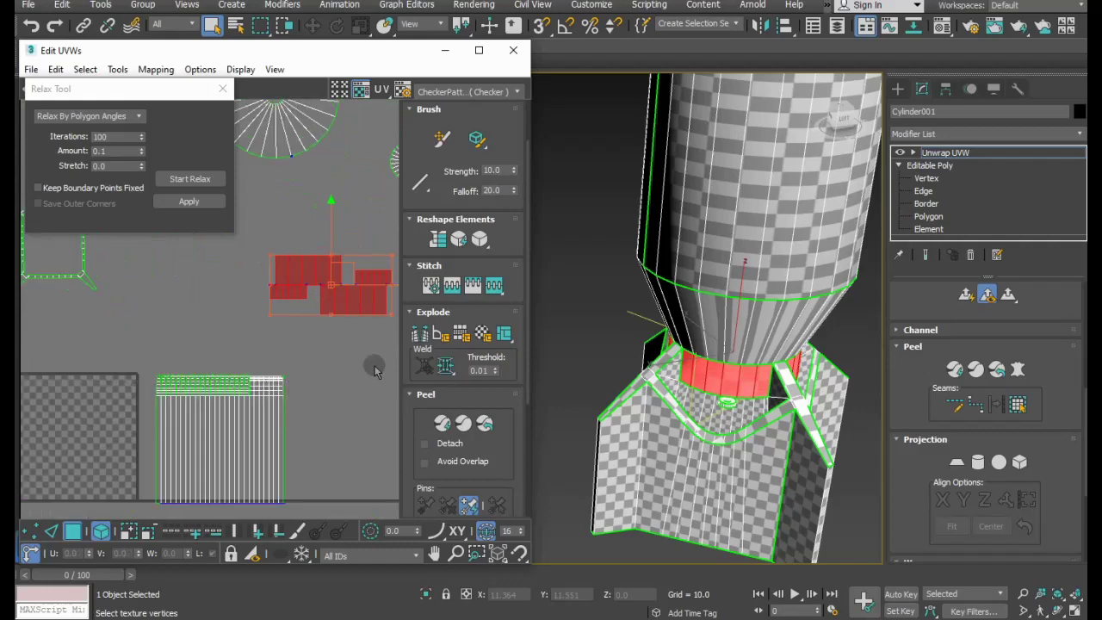
{"action": "left_click", "coordinate": [375, 370]}
{"action": "middle_click_drag", "start_coordinate": [779, 404], "coordinate": [804, 299], "text": "alt"}
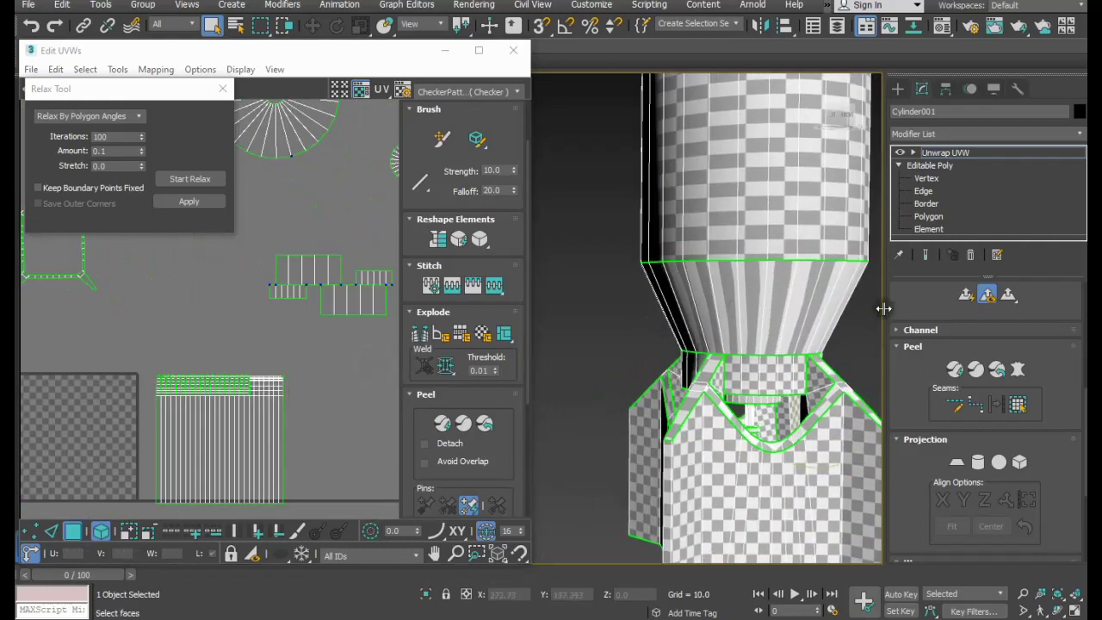
Select the tapered ring and apply an aligned cylindrical projection to it.
{"action": "left_click", "coordinate": [775, 317]}
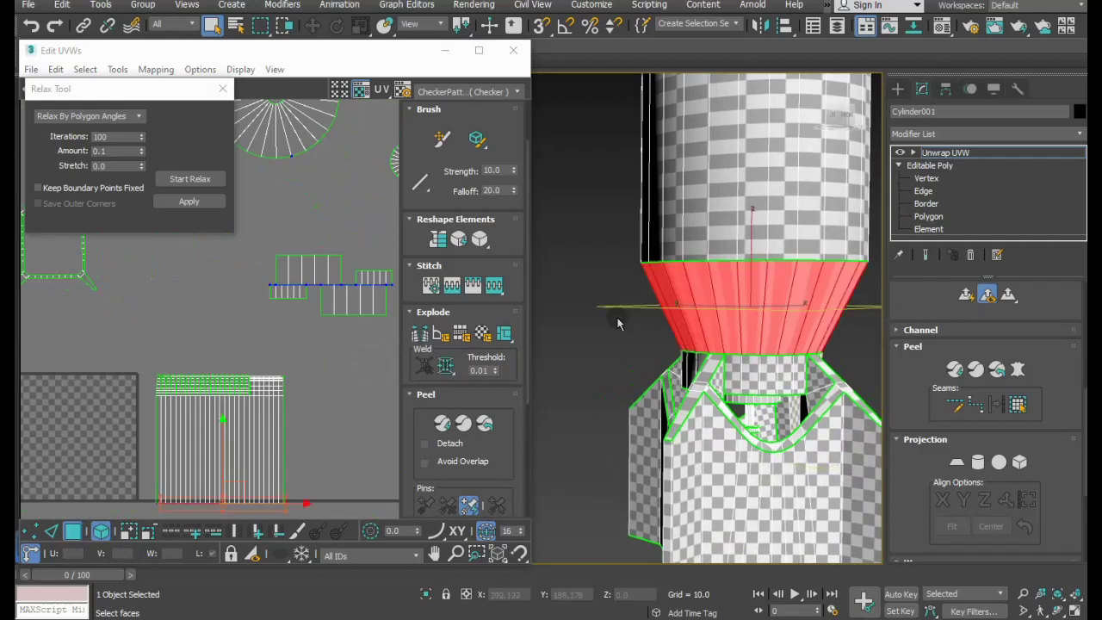
{"action": "left_click", "coordinate": [976, 463]}
{"action": "left_click", "coordinate": [988, 500]}
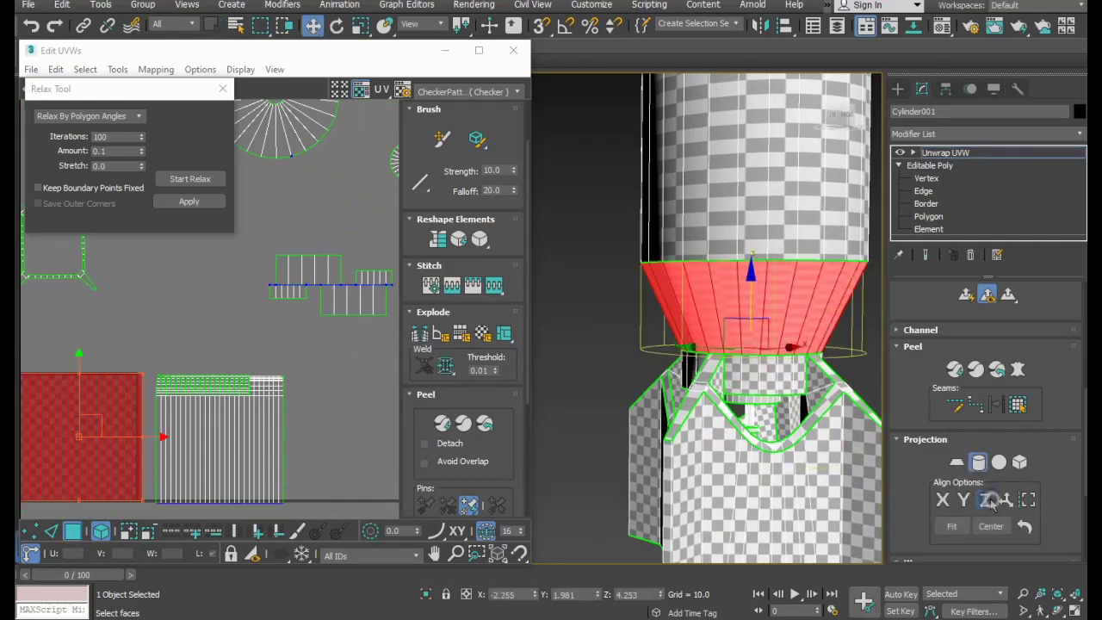
{"action": "left_click", "coordinate": [978, 462]}
{"action": "middle_click_drag", "start_coordinate": [150, 340], "coordinate": [220, 309]}
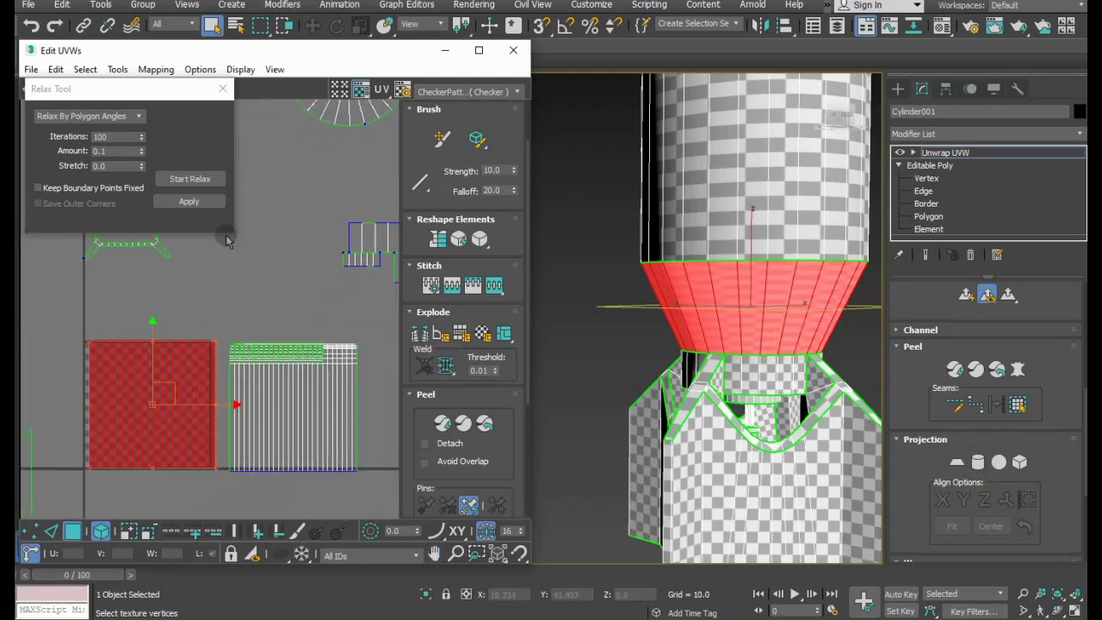
Relax the ring into an arc strip, move it down-right, and save the scene.
{"action": "left_click", "coordinate": [191, 179]}
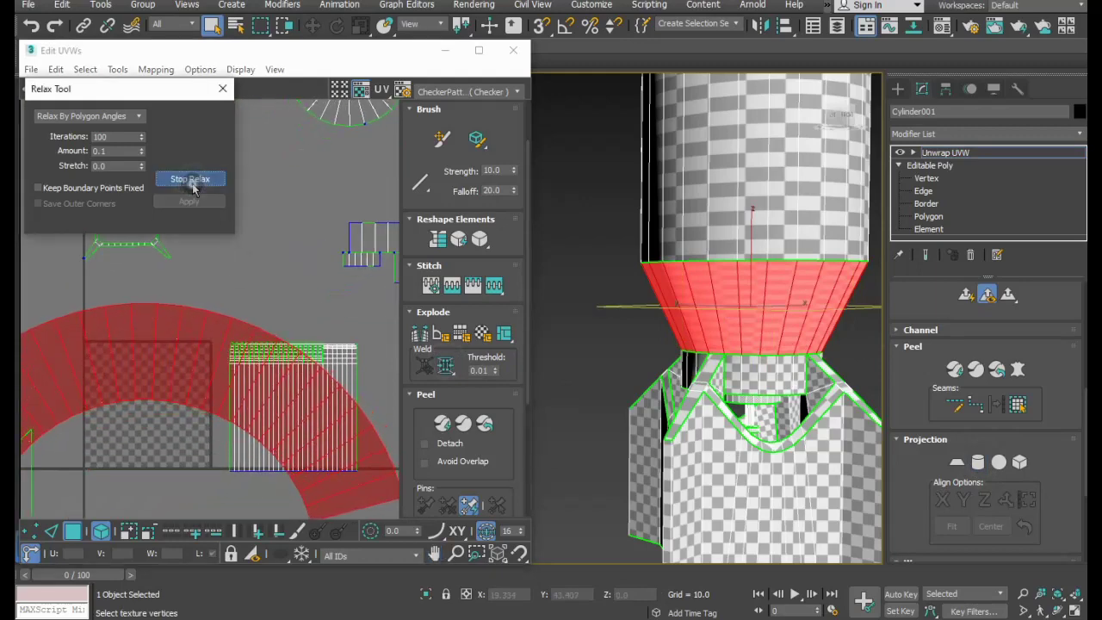
{"action": "left_click", "coordinate": [189, 180]}
{"action": "scroll", "coordinate": [187, 362], "scroll_direction": "down", "scroll_amount": 3}
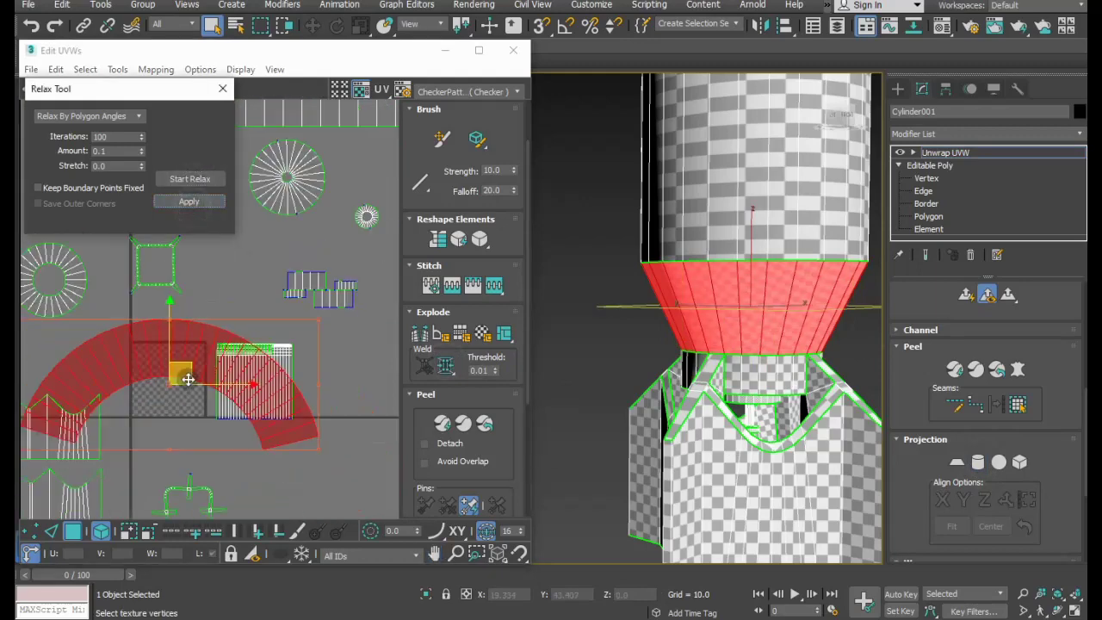
{"action": "left_click_drag", "start_coordinate": [194, 374], "coordinate": [377, 471]}
{"action": "left_click", "coordinate": [368, 375]}
{"action": "left_click", "coordinate": [28, 5]}
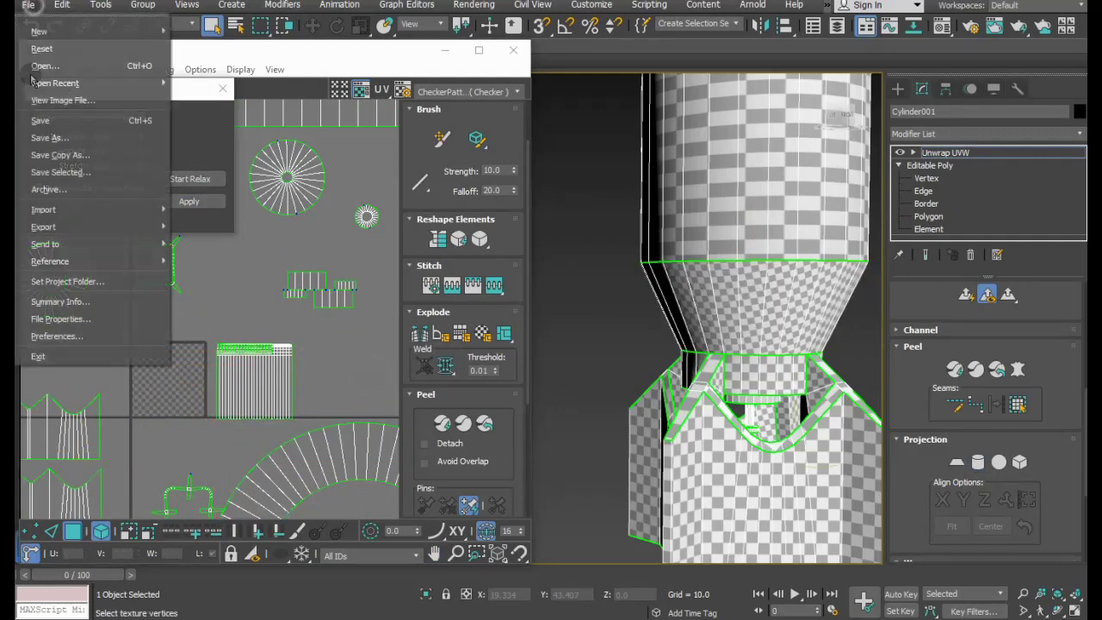
{"action": "left_click", "coordinate": [36, 121]}
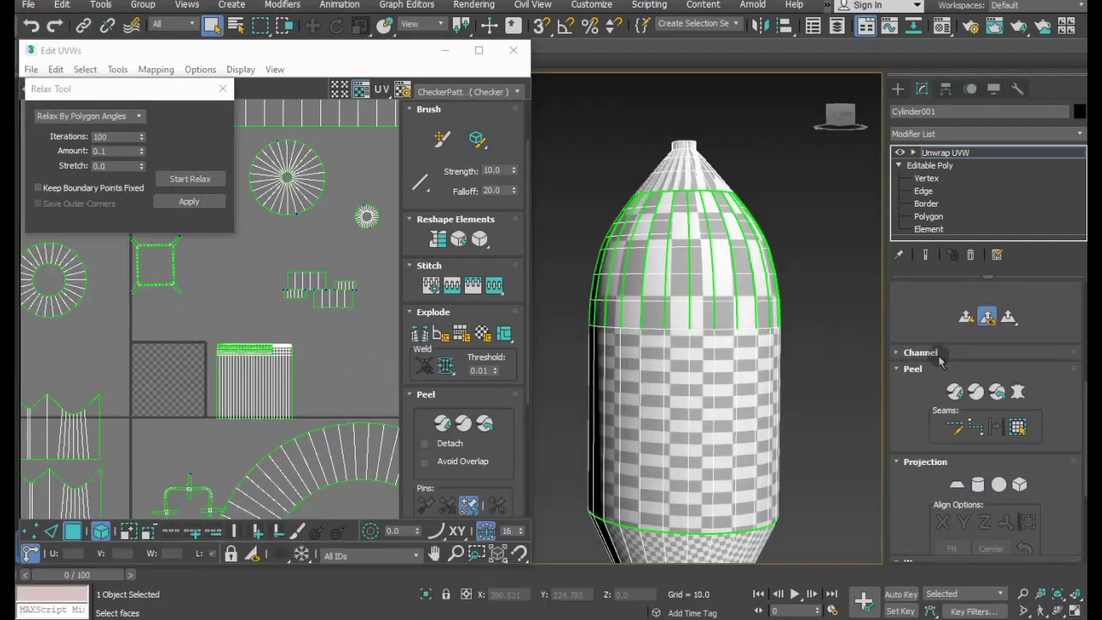
Select the rocket body's middle and upper bands of faces.
{"action": "scroll", "coordinate": [937, 356], "scroll_direction": "up", "scroll_amount": 3}
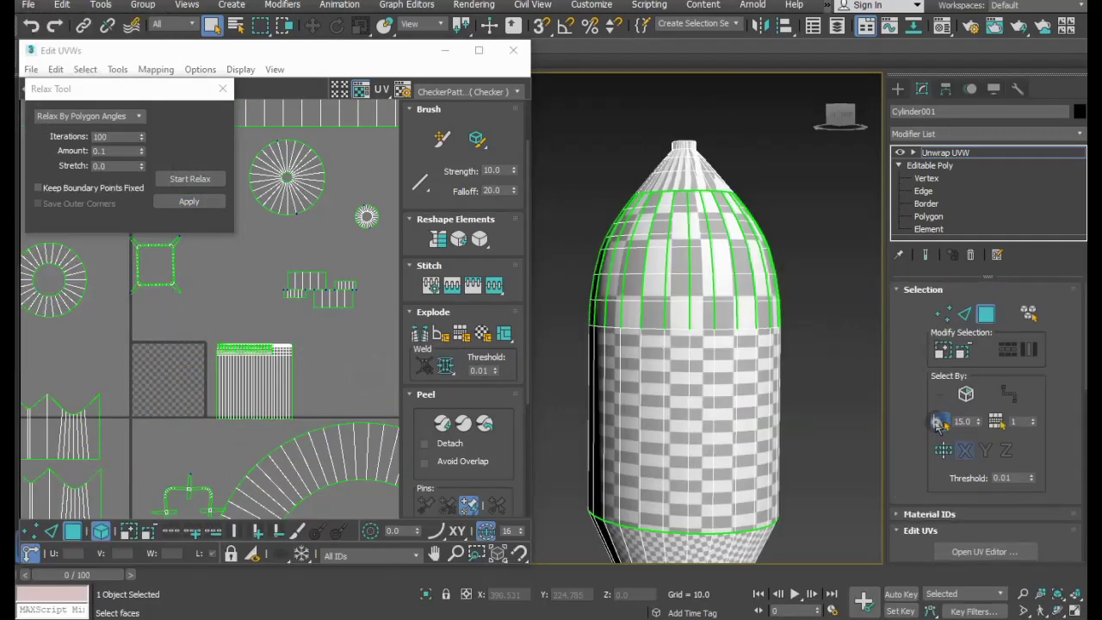
{"action": "left_click", "coordinate": [766, 422]}
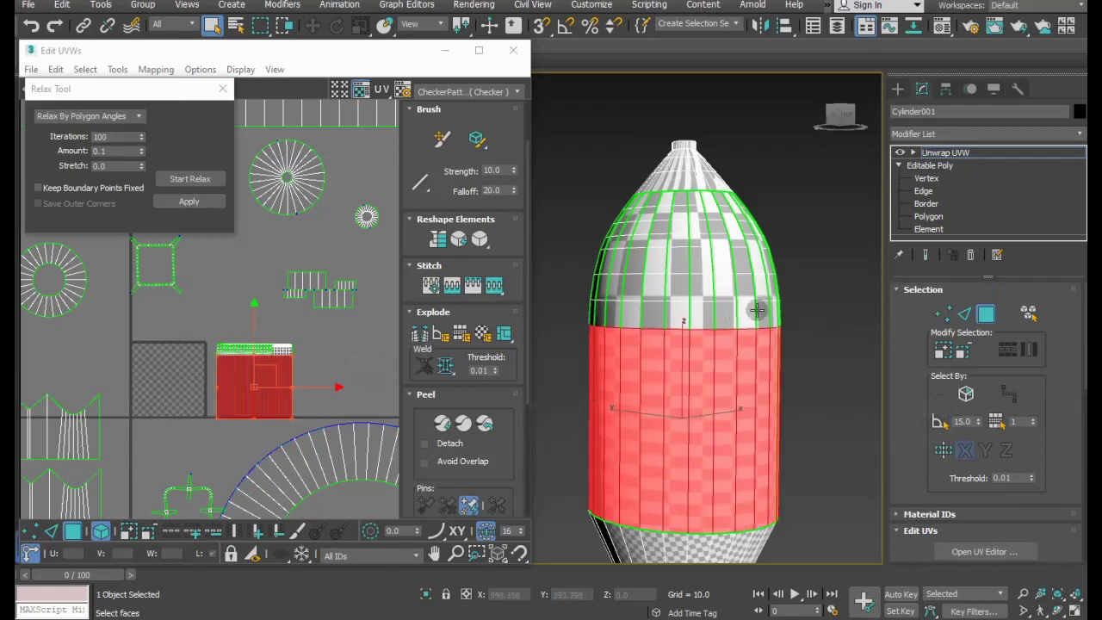
{"action": "left_click_drag", "start_coordinate": [812, 301], "coordinate": [560, 384], "text": "ctrl"}
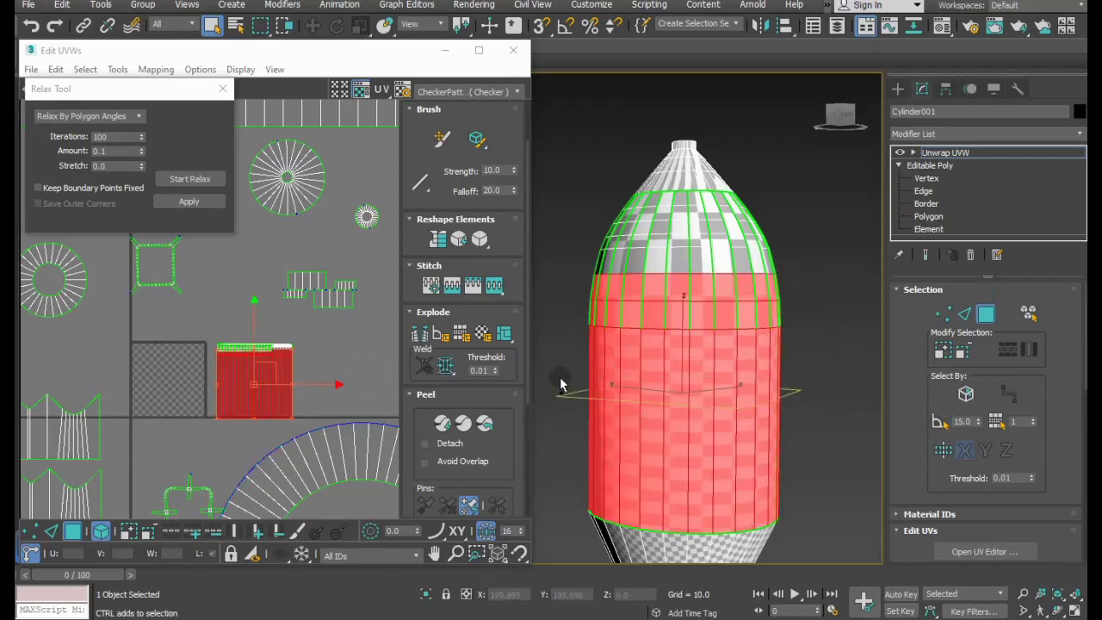
{"action": "middle_click_drag", "start_coordinate": [707, 337], "coordinate": [664, 332], "text": "alt"}
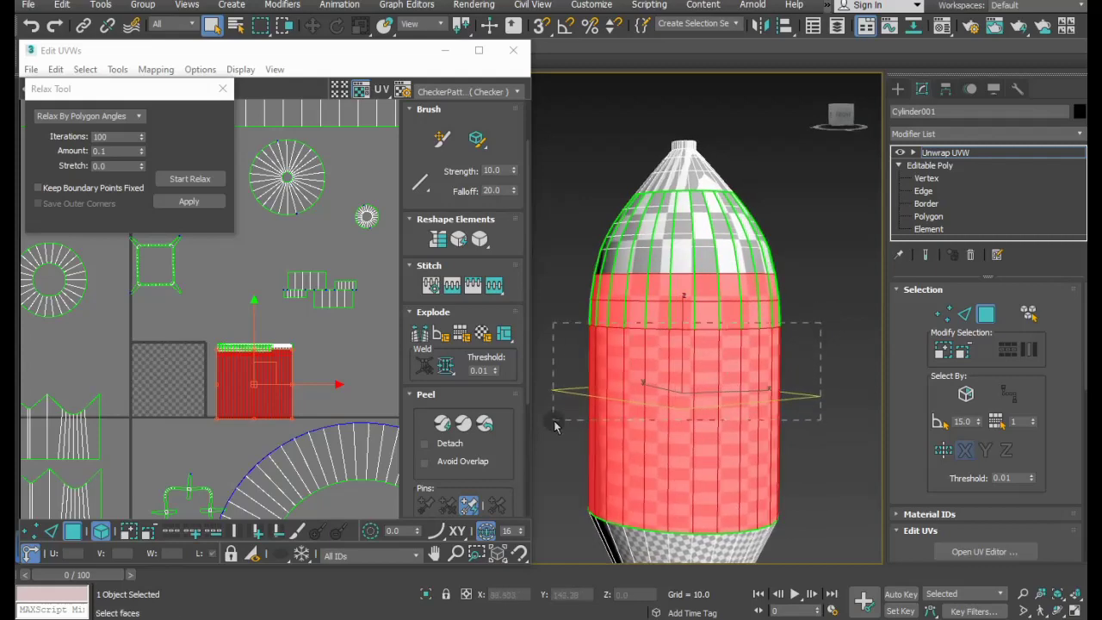
{"action": "left_click_drag", "start_coordinate": [558, 420], "coordinate": [774, 284], "text": "ctrl"}
{"action": "middle_click_drag", "start_coordinate": [602, 361], "coordinate": [552, 379], "text": "alt"}
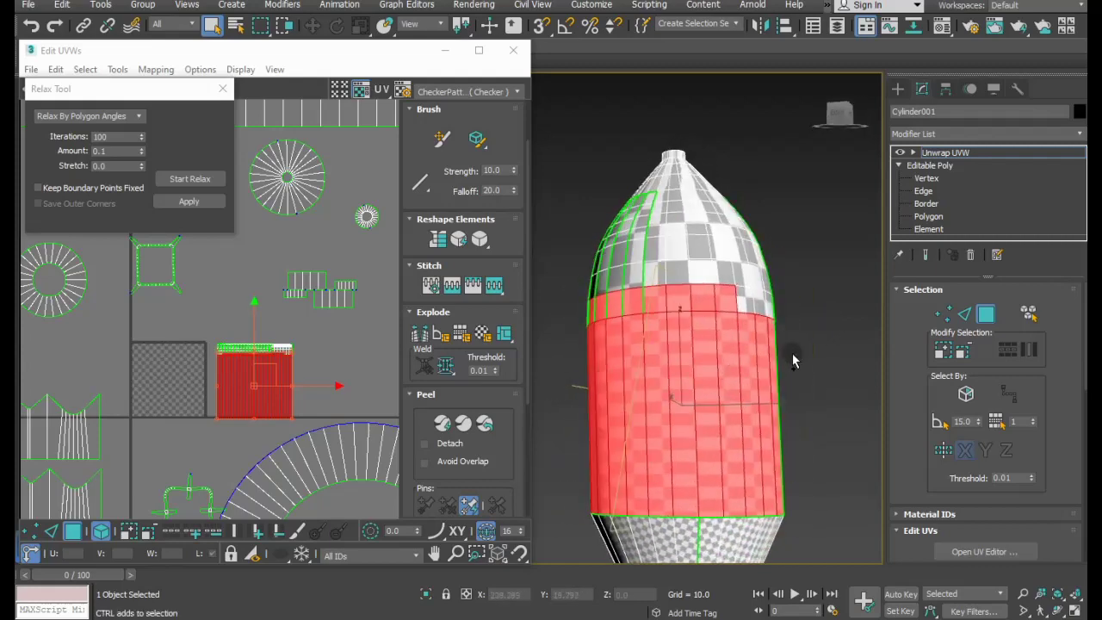
{"action": "mouse_move", "coordinate": [792, 361]}
{"action": "middle_mouse_down", "text": "alt"}
{"action": "mouse_move", "coordinate": [755, 371]}
{"action": "mouse_move", "coordinate": [747, 391]}
{"action": "middle_mouse_up", "text": "alt"}
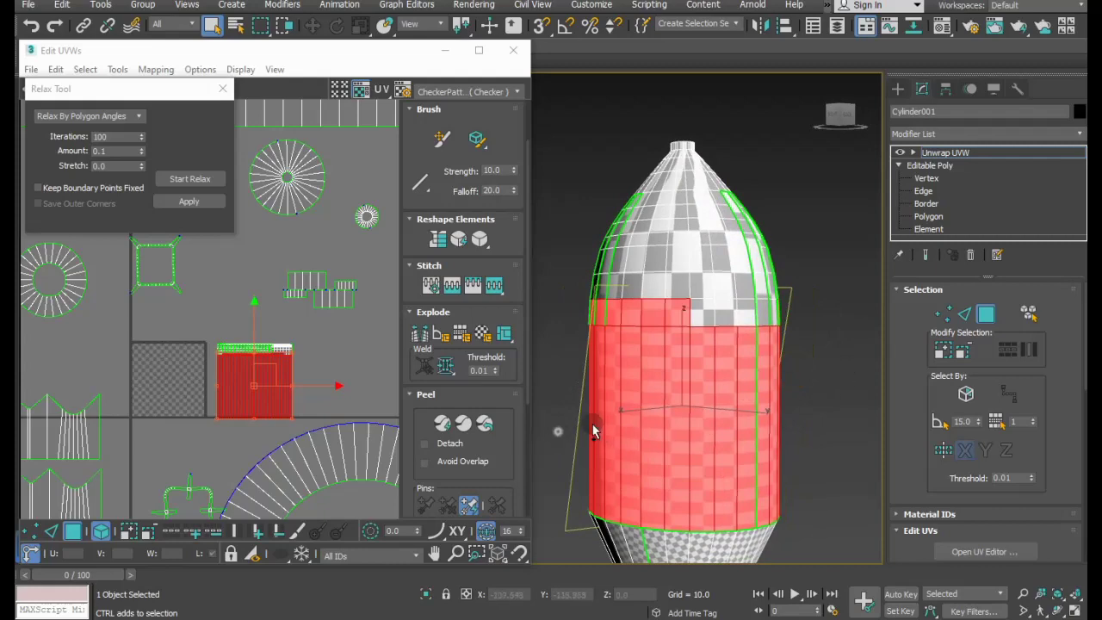
{"action": "left_click_drag", "start_coordinate": [592, 430], "coordinate": [861, 327], "text": "ctrl"}
{"action": "mouse_move", "coordinate": [868, 344]}
{"action": "middle_mouse_down", "text": "alt"}
{"action": "mouse_move", "coordinate": [726, 381]}
{"action": "mouse_move", "coordinate": [594, 367]}
{"action": "middle_mouse_up", "text": "alt"}
{"action": "scroll", "coordinate": [914, 469], "scroll_direction": "down", "scroll_amount": 2}
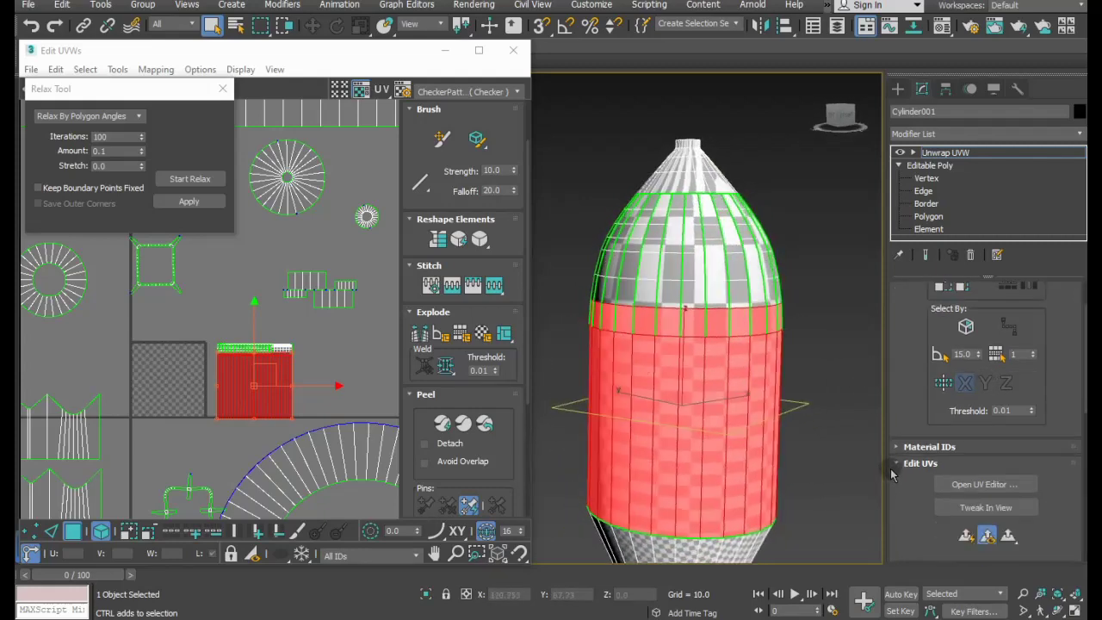
{"action": "scroll", "coordinate": [930, 490], "scroll_direction": "down", "scroll_amount": 2}
{"action": "scroll", "coordinate": [955, 516], "scroll_direction": "down", "scroll_amount": 2}
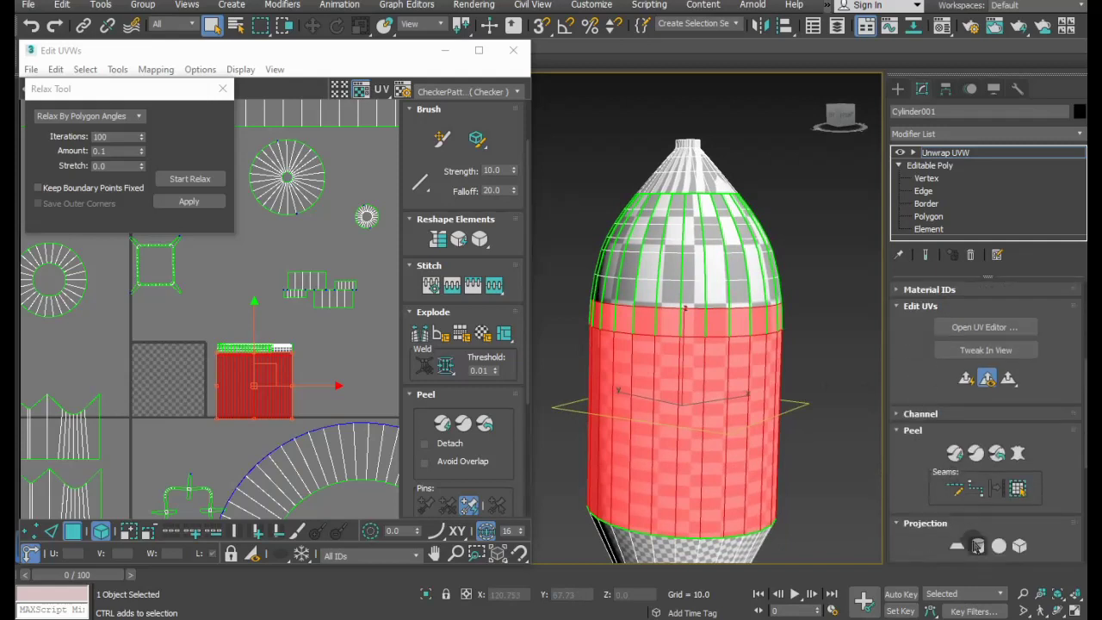
Cylindrically map the body faces, relax them, and move the island to the right.
{"action": "left_click", "coordinate": [978, 546]}
{"action": "scroll", "coordinate": [973, 535], "scroll_direction": "down", "scroll_amount": 2}
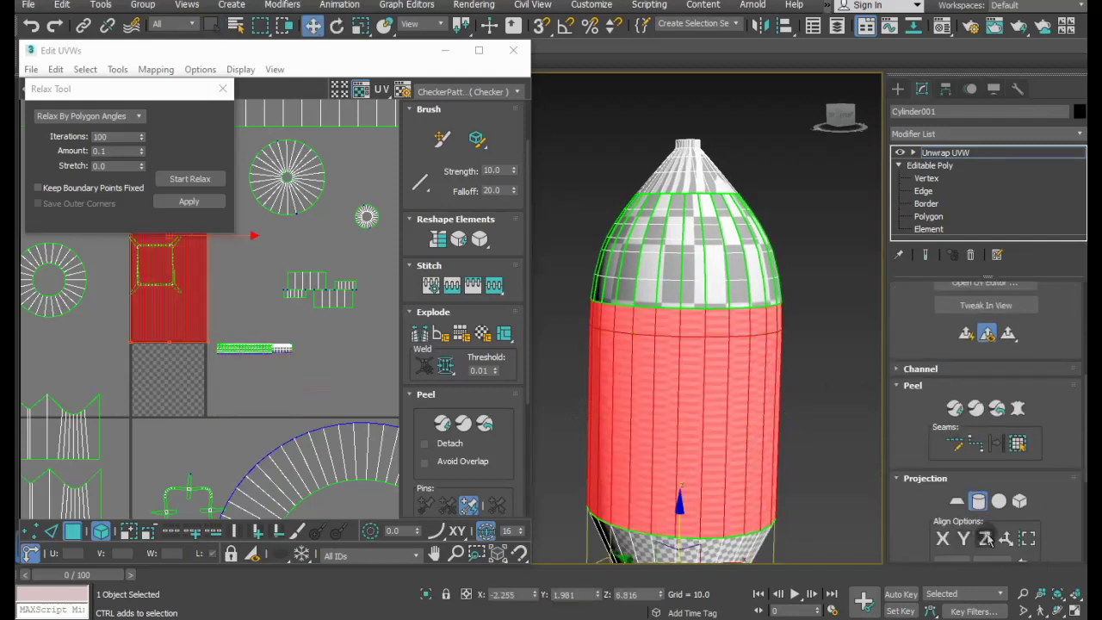
{"action": "left_click", "coordinate": [987, 538]}
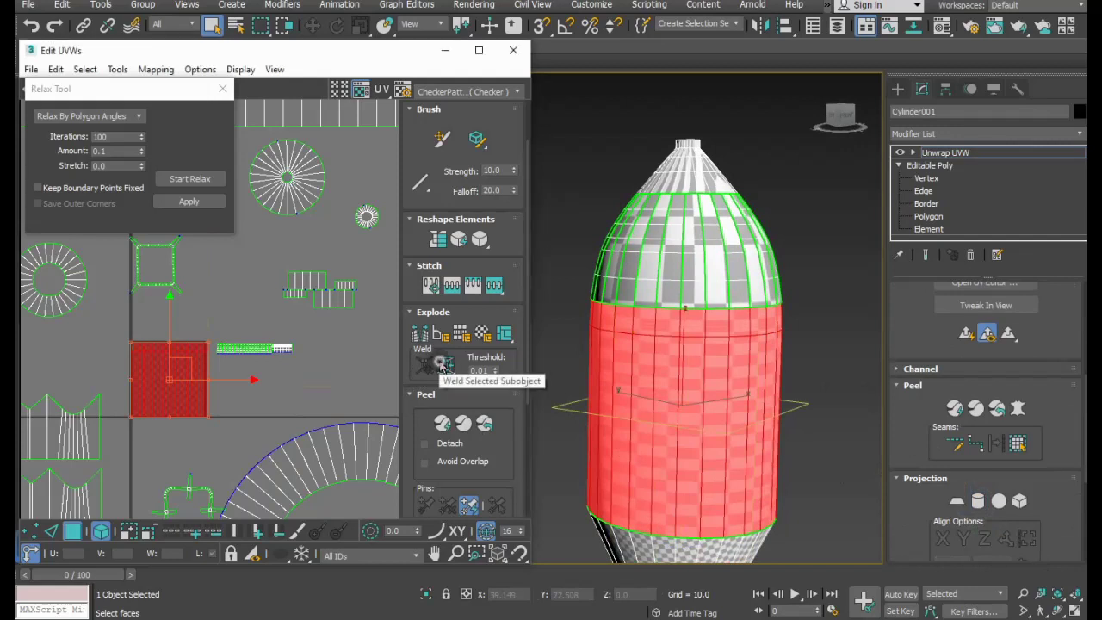
{"action": "left_click", "coordinate": [198, 178]}
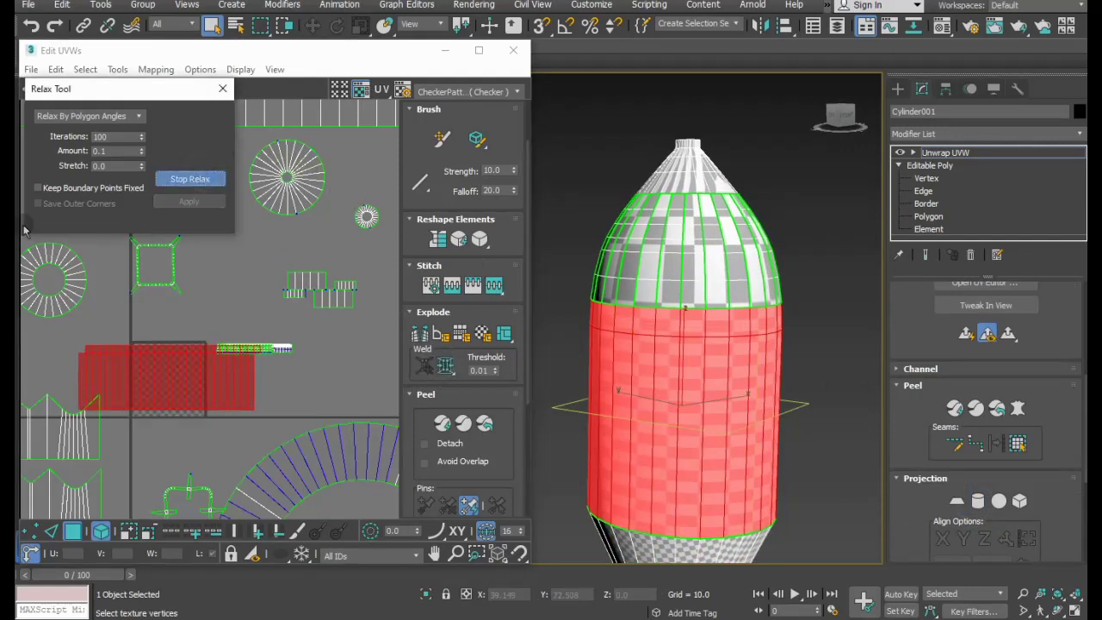
{"action": "left_click", "coordinate": [160, 179]}
{"action": "left_click", "coordinate": [750, 430]}
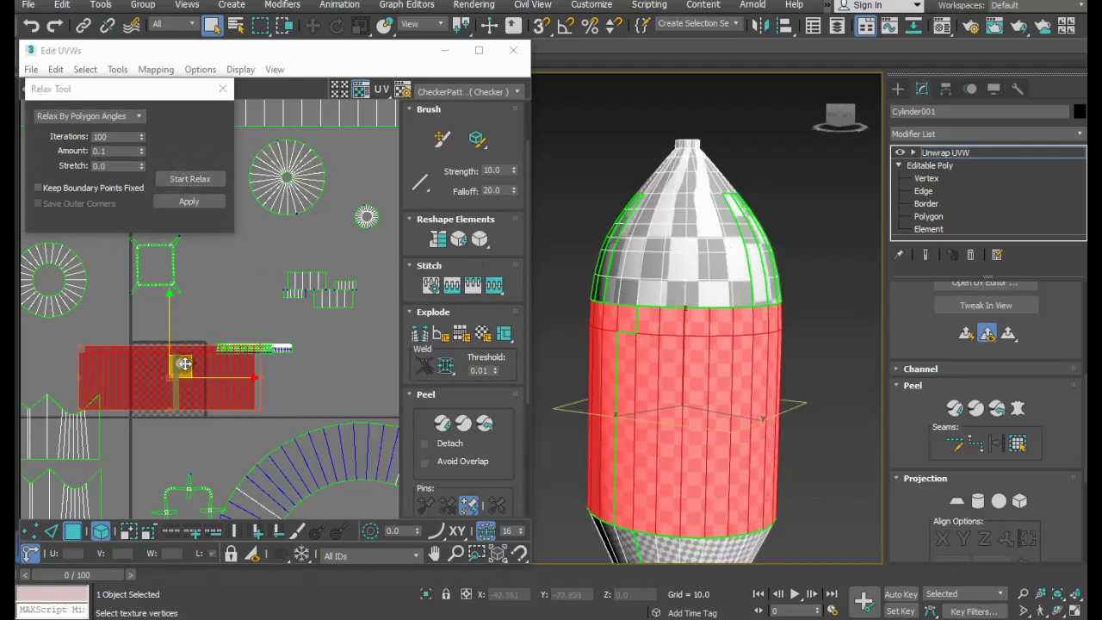
{"action": "left_click_drag", "start_coordinate": [183, 363], "coordinate": [282, 385]}
{"action": "left_click", "coordinate": [372, 387]}
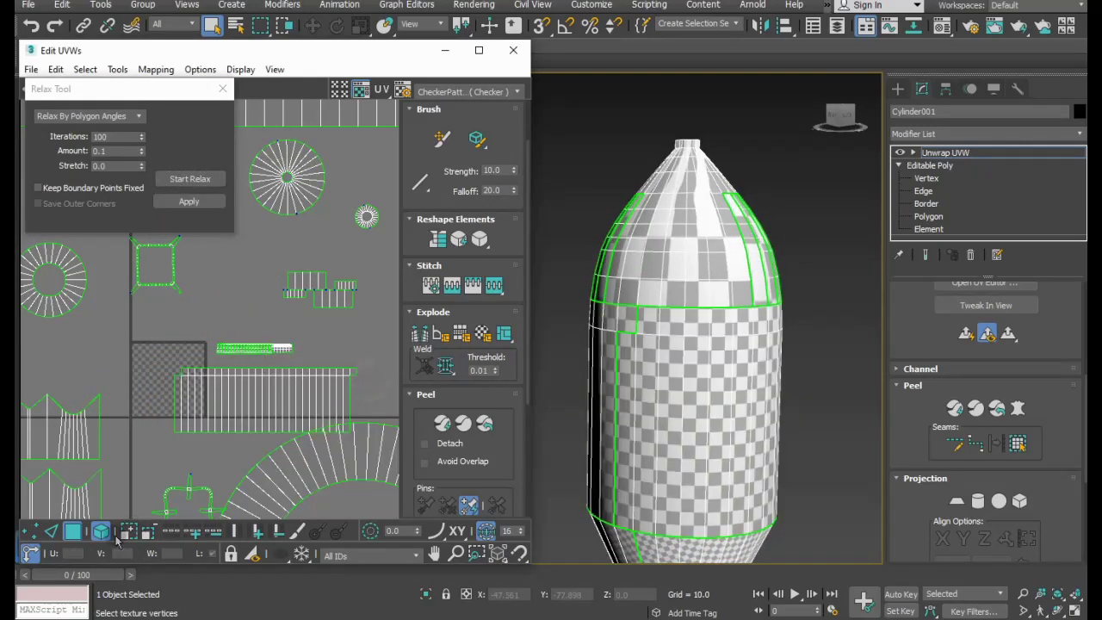
Drag the stray corner vertex of the body UV island left toward its neighbour.
{"action": "left_click", "coordinate": [355, 373]}
{"action": "right_click", "coordinate": [353, 372]}
{"action": "left_click", "coordinate": [330, 394]}
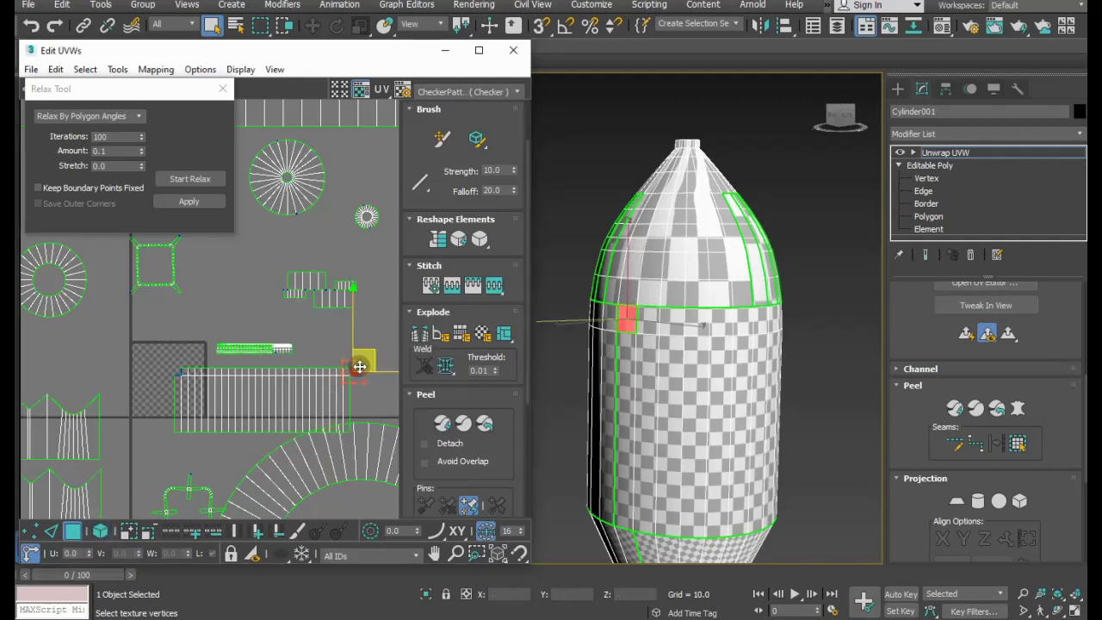
{"action": "left_click_drag", "start_coordinate": [353, 371], "coordinate": [171, 363]}
{"action": "scroll", "coordinate": [170, 368], "scroll_direction": "up", "scroll_amount": 1}
{"action": "scroll", "coordinate": [169, 368], "scroll_direction": "up", "scroll_amount": 1}
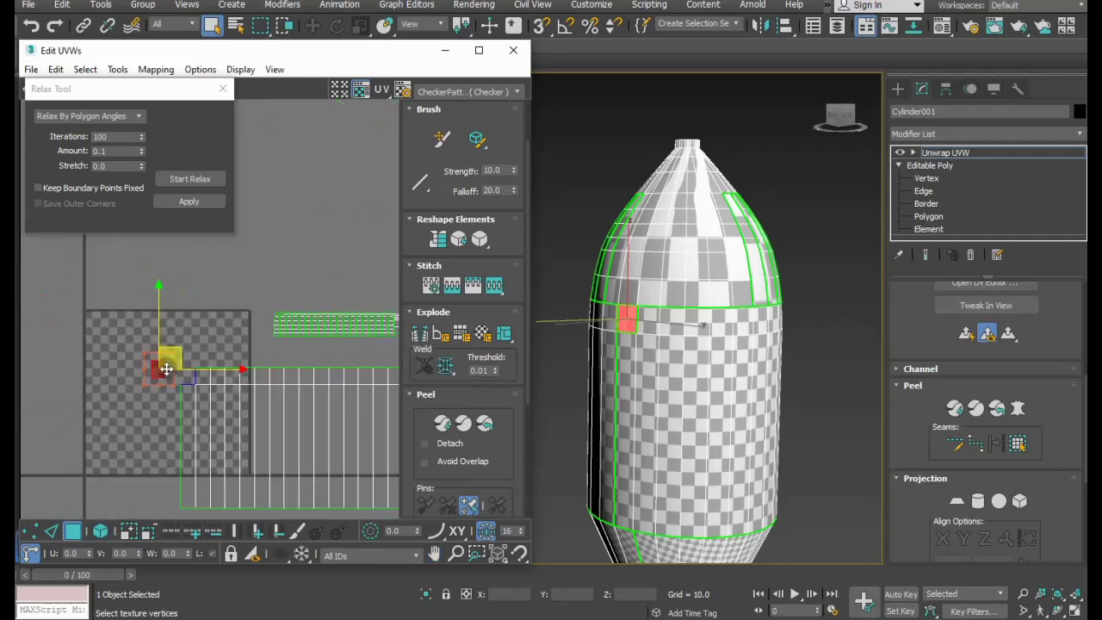
{"action": "scroll", "coordinate": [170, 368], "scroll_direction": "up", "scroll_amount": 1}
{"action": "scroll", "coordinate": [170, 368], "scroll_direction": "up", "scroll_amount": 1}
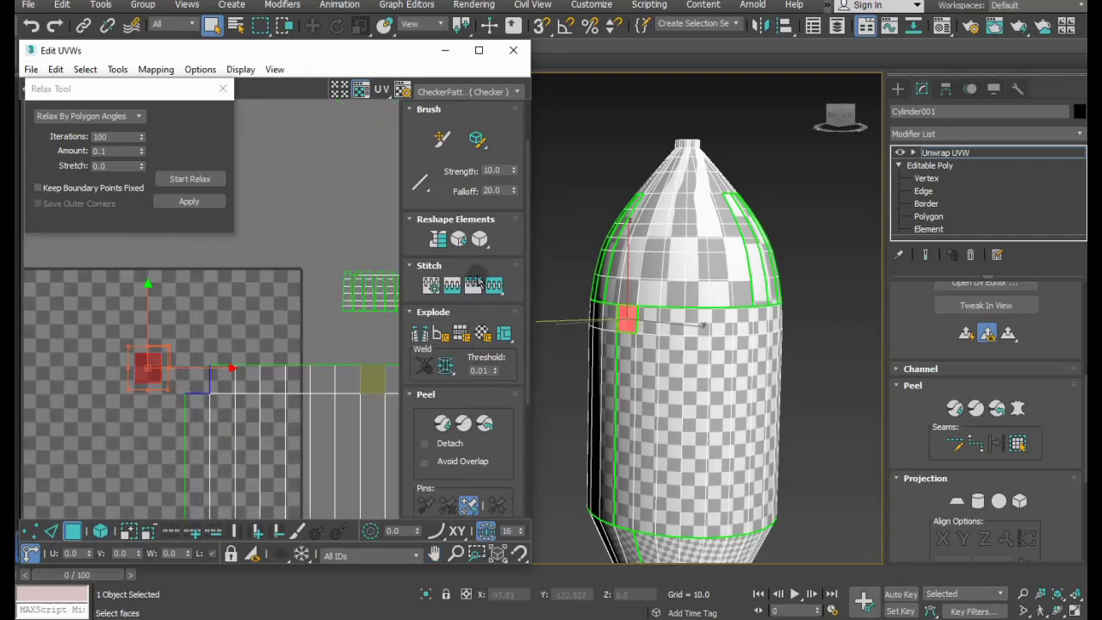
Stitch the stray vertices at the body island's corner back onto the seam.
{"action": "left_click", "coordinate": [476, 284]}
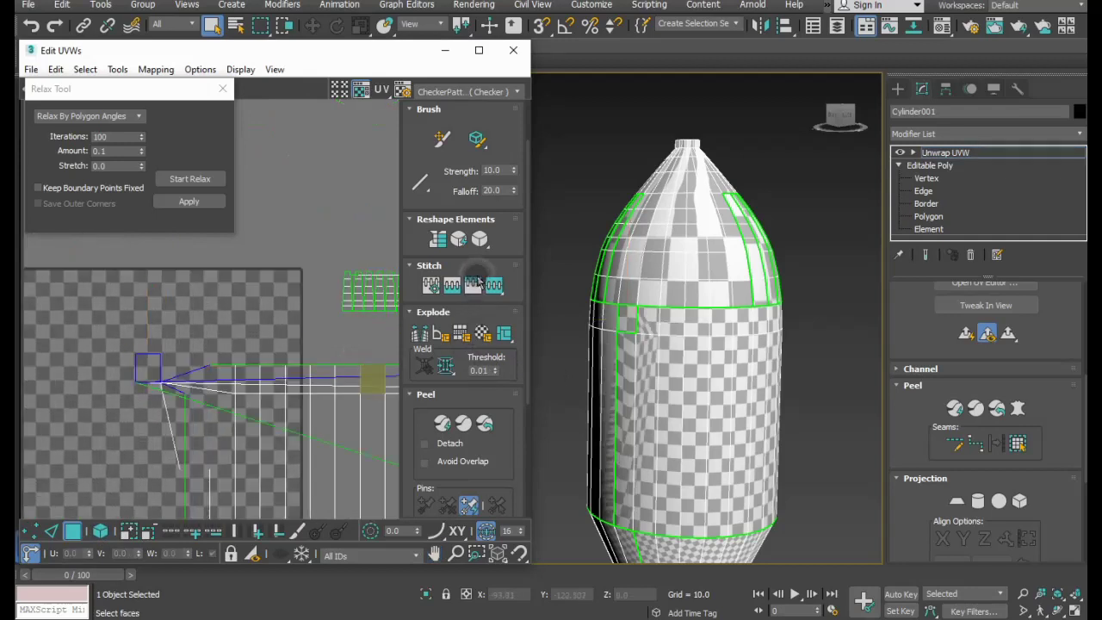
{"action": "left_click", "coordinate": [30, 25]}
{"action": "left_click", "coordinate": [129, 473]}
{"action": "left_click", "coordinate": [49, 532]}
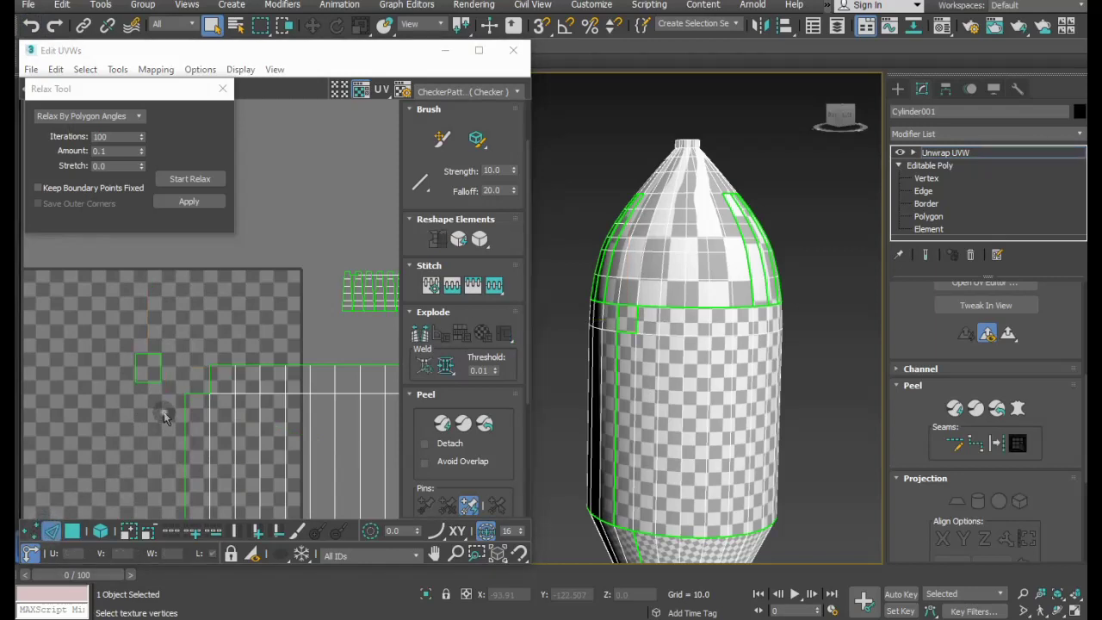
{"action": "left_click", "coordinate": [148, 382]}
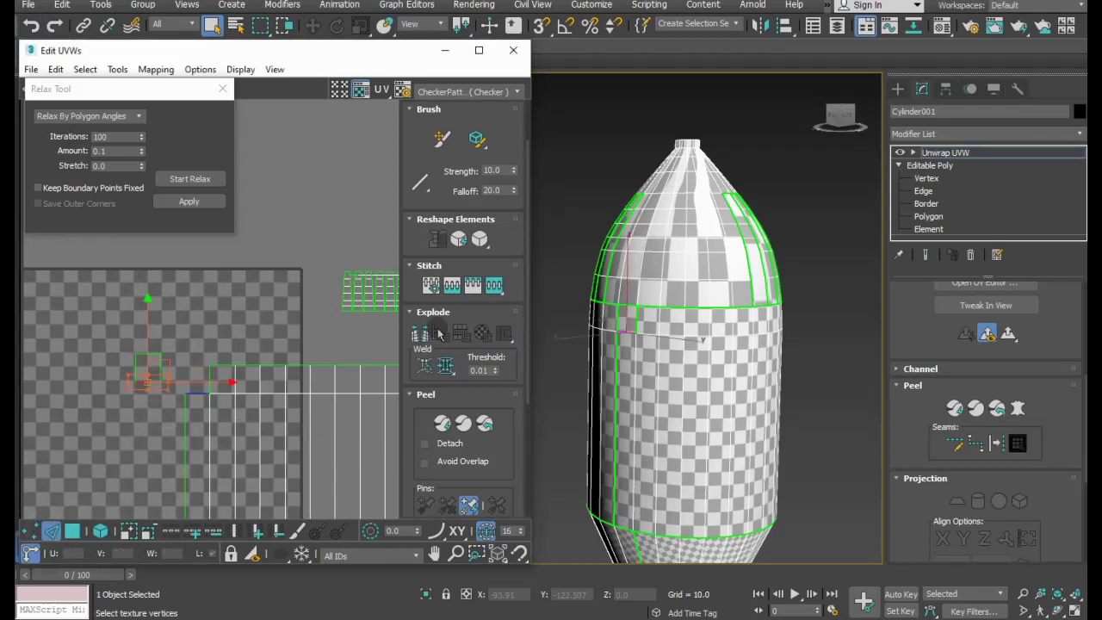
{"action": "left_click", "coordinate": [453, 286]}
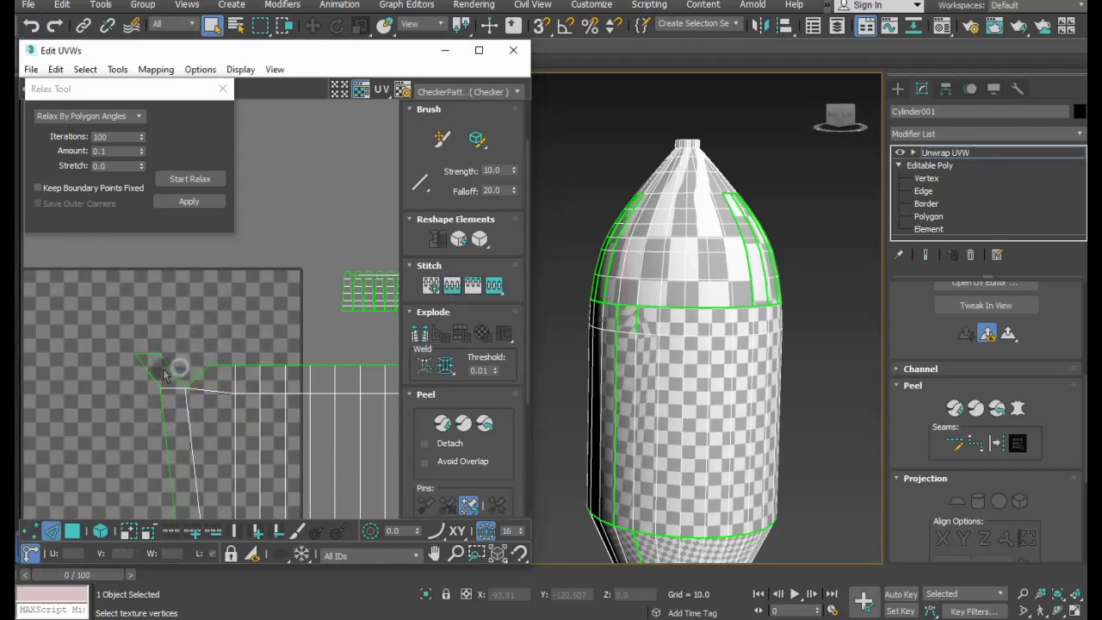
{"action": "left_click", "coordinate": [173, 370]}
{"action": "left_click", "coordinate": [470, 287]}
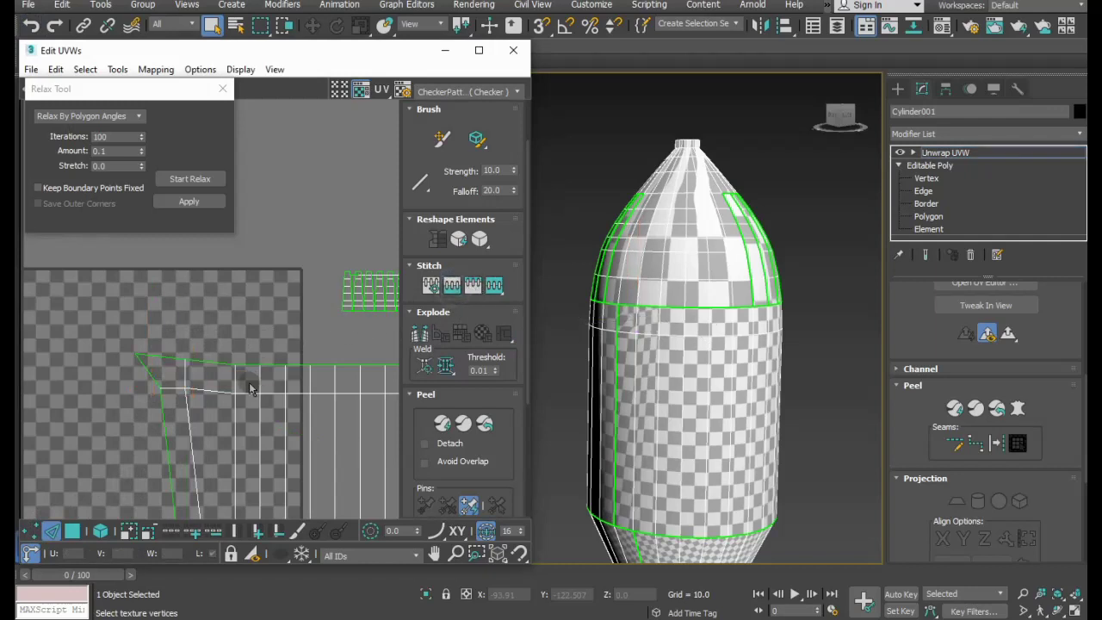
Relax the whole body UV shell into a clean rectangle, then box-select the nose cone faces.
{"action": "left_click", "coordinate": [100, 531]}
{"action": "left_click", "coordinate": [187, 482]}
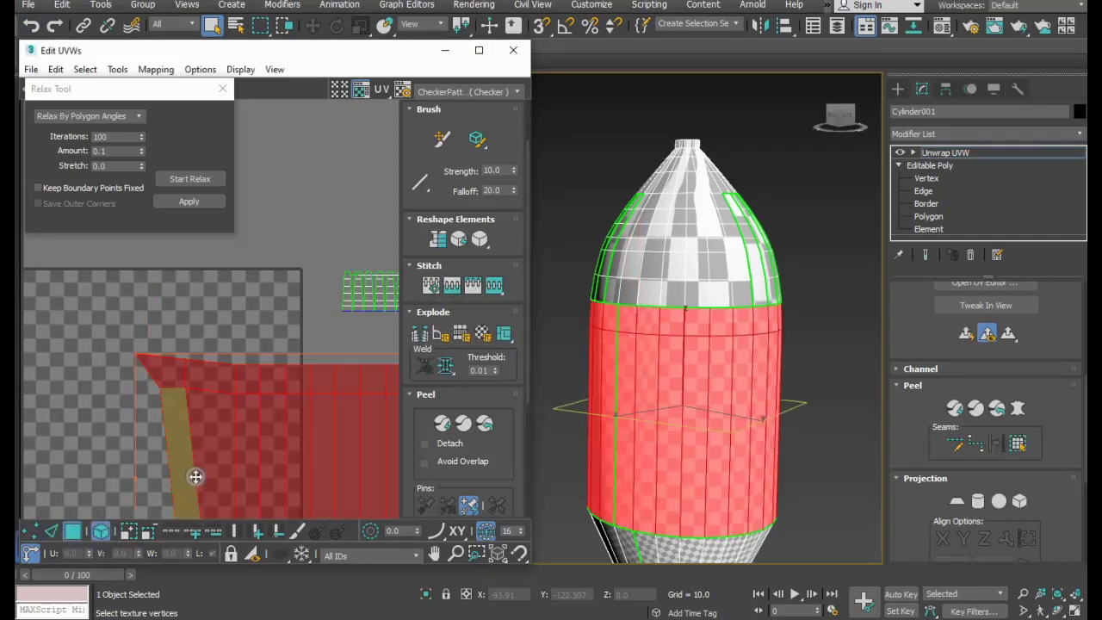
{"action": "left_click", "coordinate": [180, 178]}
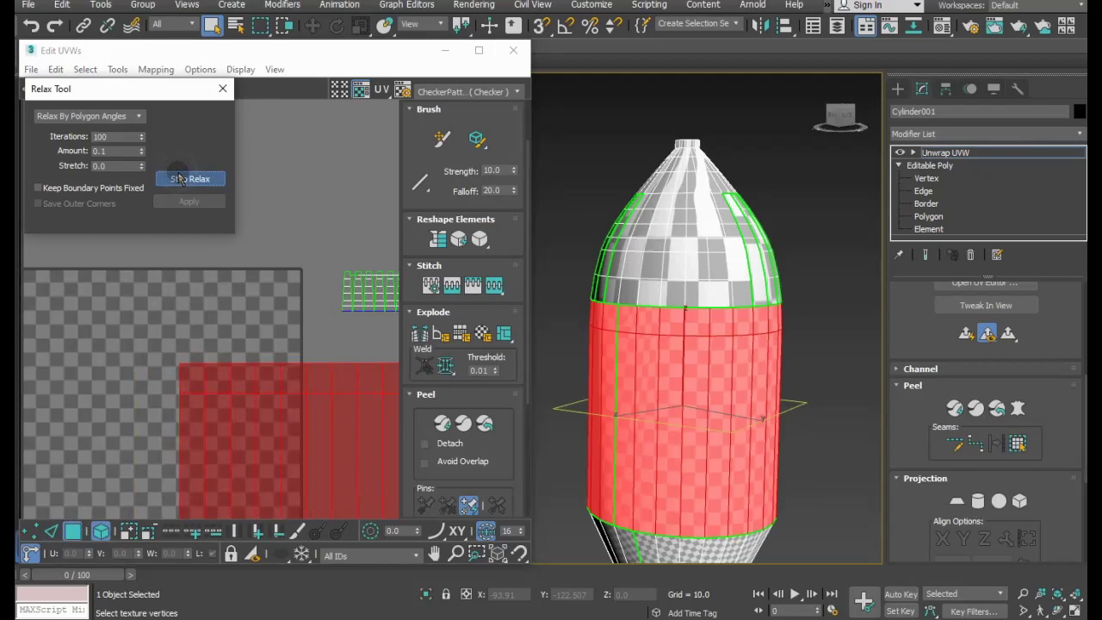
{"action": "left_click", "coordinate": [178, 178]}
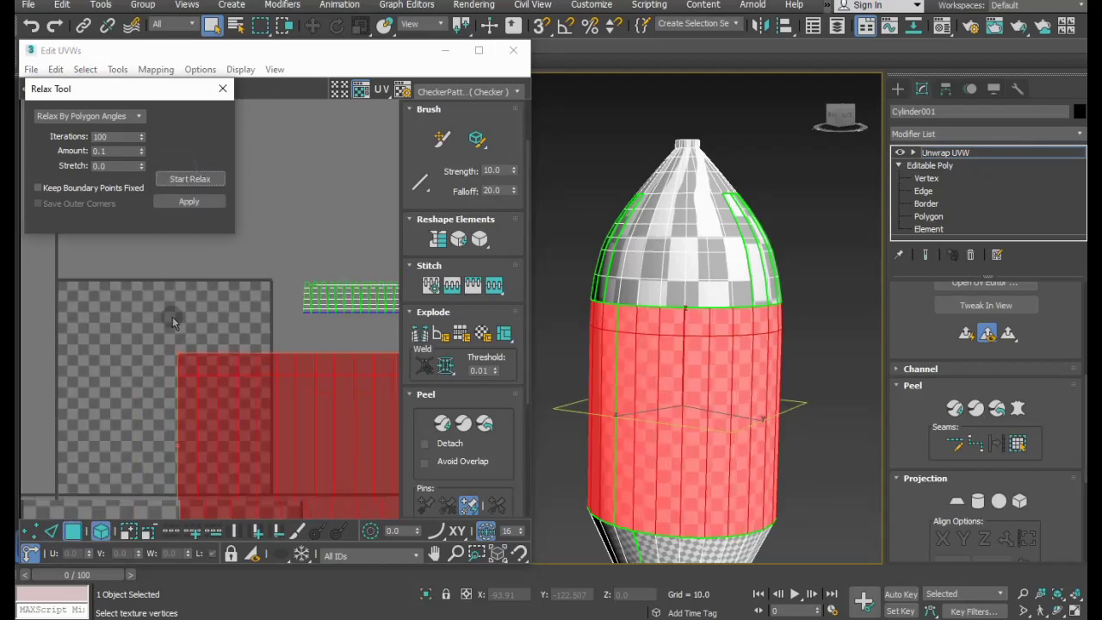
{"action": "scroll", "coordinate": [172, 316], "scroll_direction": "down", "scroll_amount": 2}
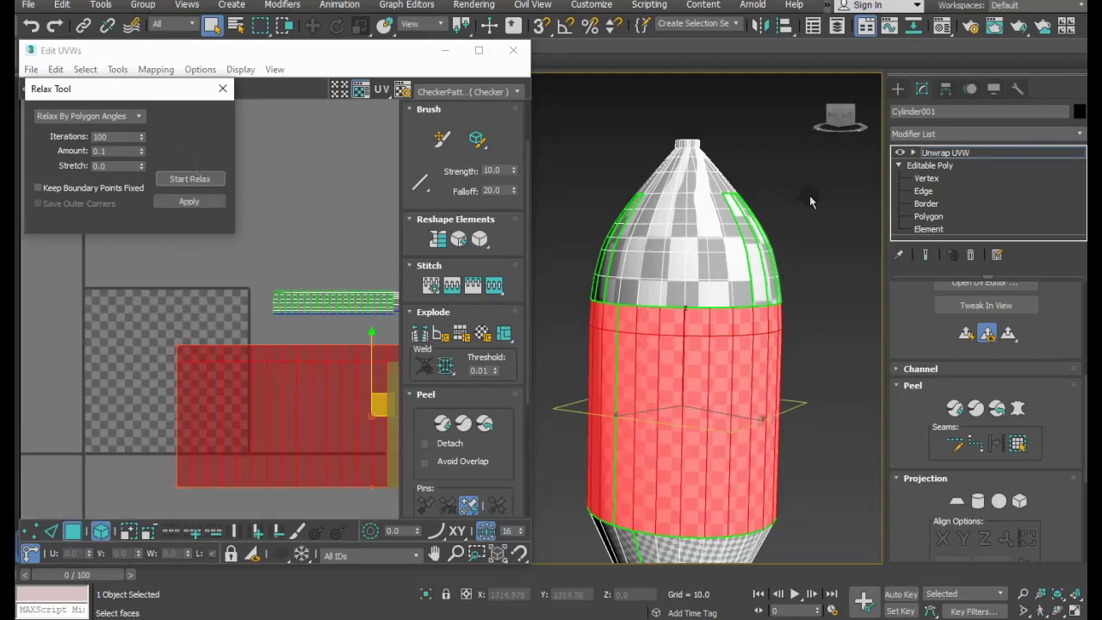
{"action": "left_click_drag", "start_coordinate": [841, 198], "coordinate": [572, 337]}
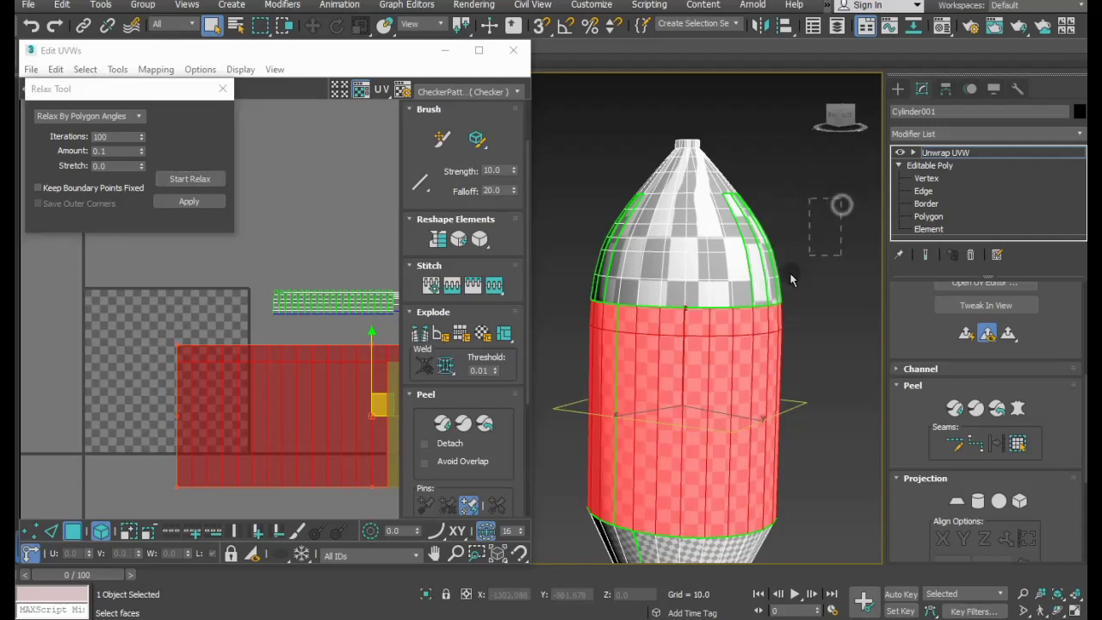
Select the nose cone rows without the lower row and Quick Peel them into a round island.
{"action": "left_click_drag", "start_coordinate": [522, 299], "coordinate": [522, 295]}
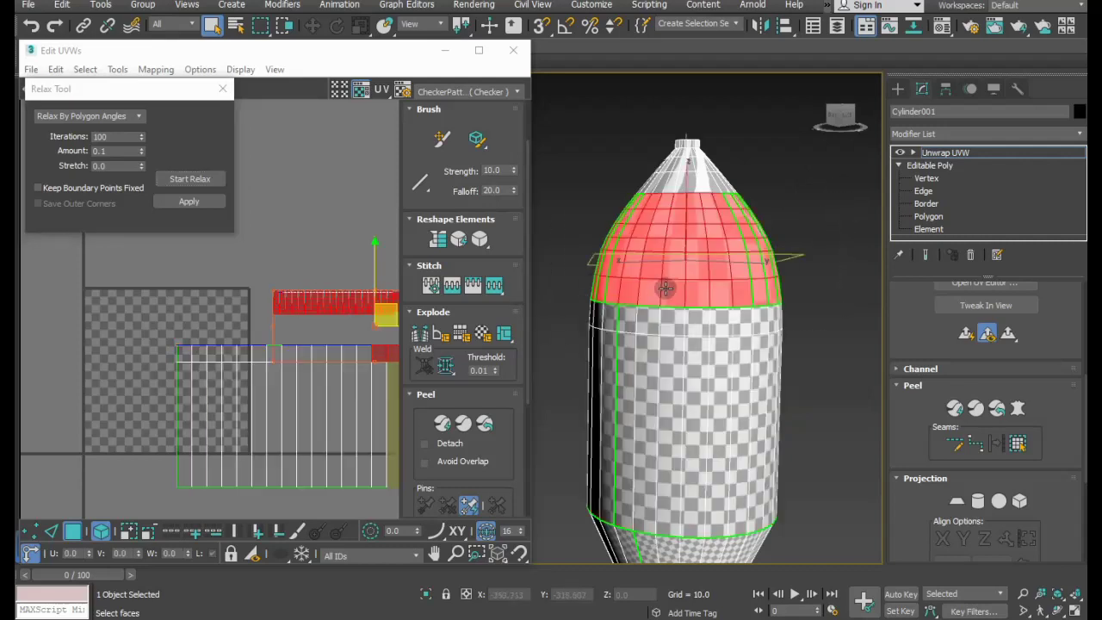
{"action": "middle_click_drag", "start_coordinate": [797, 189], "coordinate": [802, 226]}
{"action": "left_click_drag", "start_coordinate": [803, 226], "coordinate": [581, 245], "text": "ctrl"}
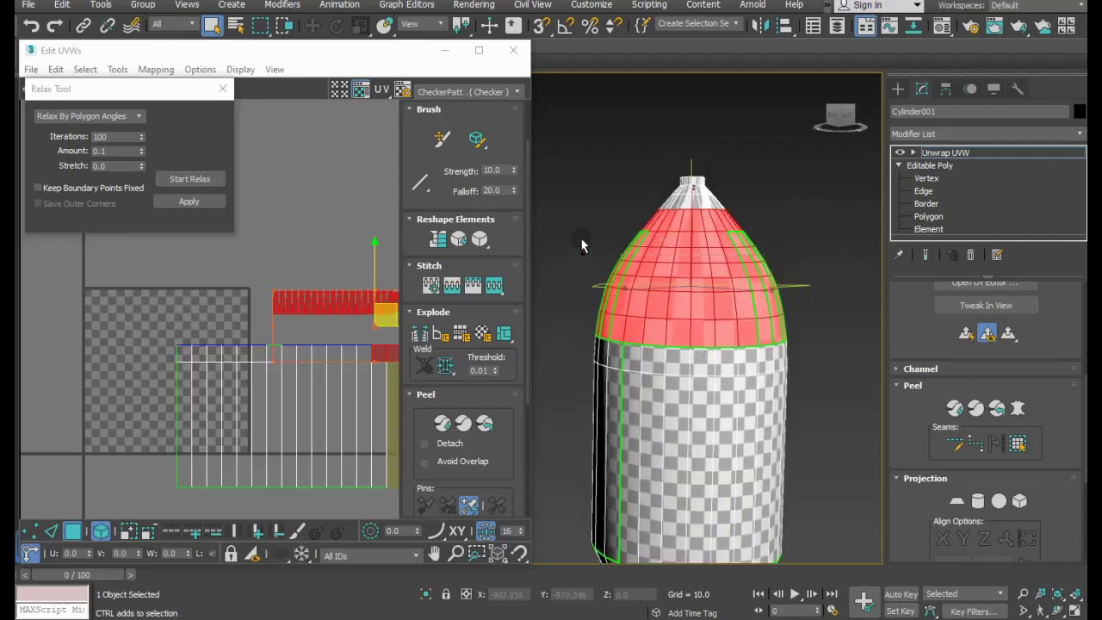
{"action": "left_click_drag", "start_coordinate": [757, 211], "coordinate": [774, 193], "text": "ctrl"}
{"action": "middle_click_drag", "start_coordinate": [774, 193], "coordinate": [748, 348], "text": "alt"}
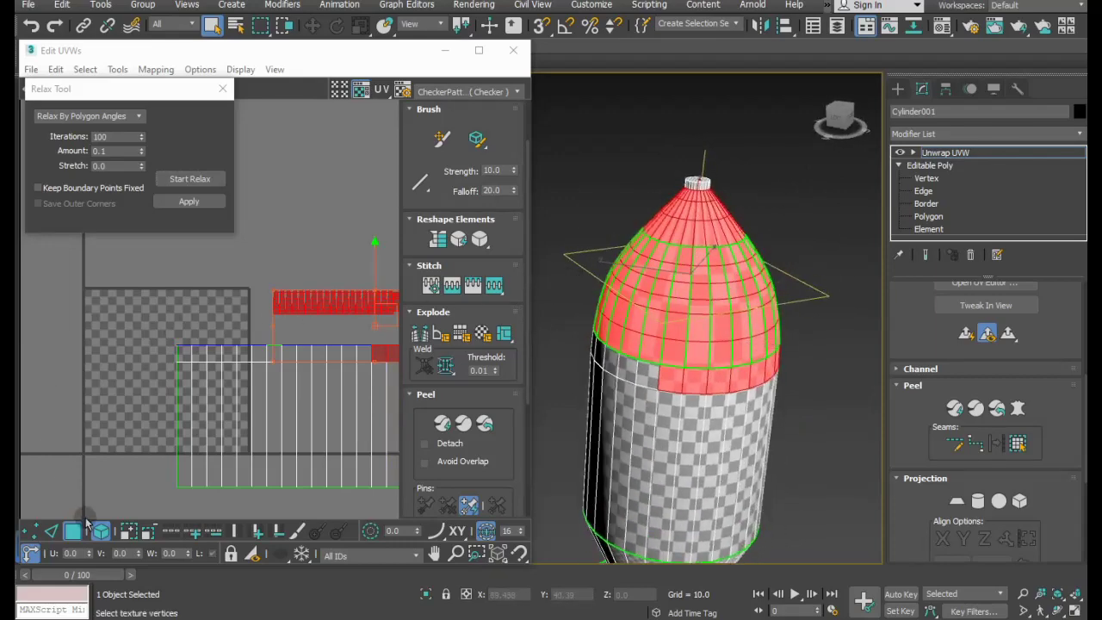
{"action": "scroll", "coordinate": [93, 455], "scroll_direction": "down", "scroll_amount": 2}
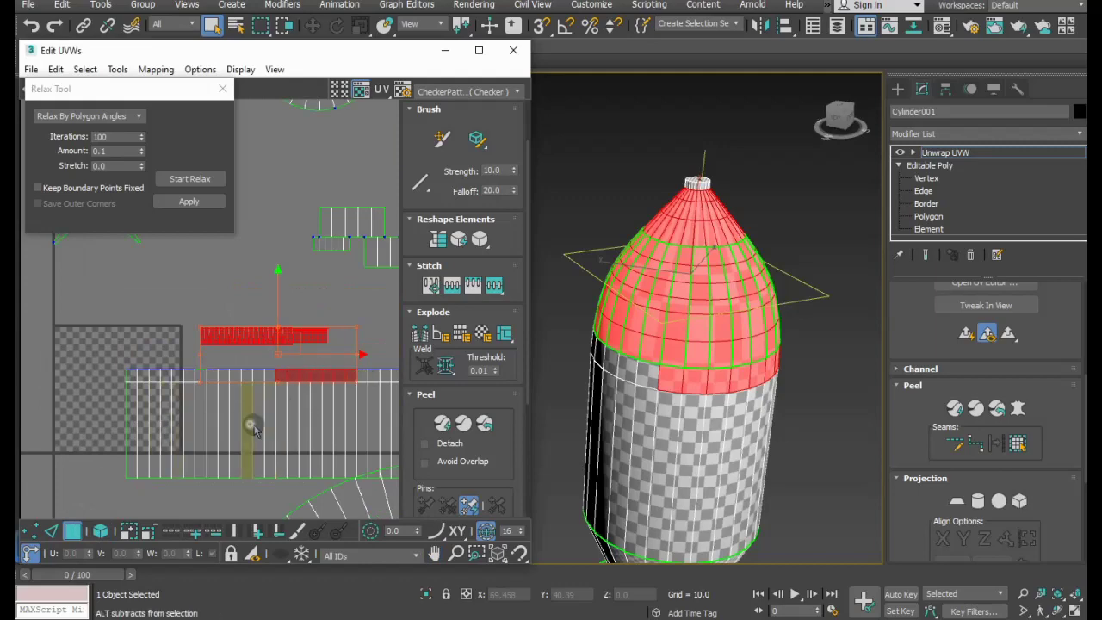
{"action": "key", "text": "ctrl+z"}
{"action": "middle_click_drag", "start_coordinate": [802, 402], "coordinate": [573, 383], "text": "alt"}
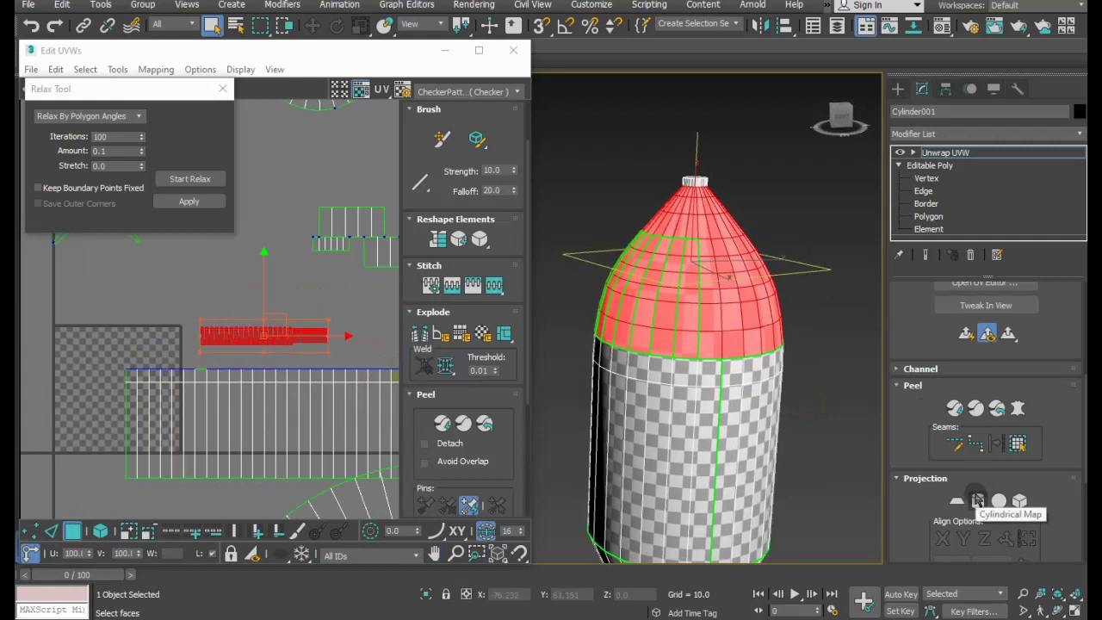
{"action": "scroll", "coordinate": [977, 501], "scroll_direction": "down", "scroll_amount": 4}
{"action": "scroll", "coordinate": [955, 489], "scroll_direction": "down", "scroll_amount": 2}
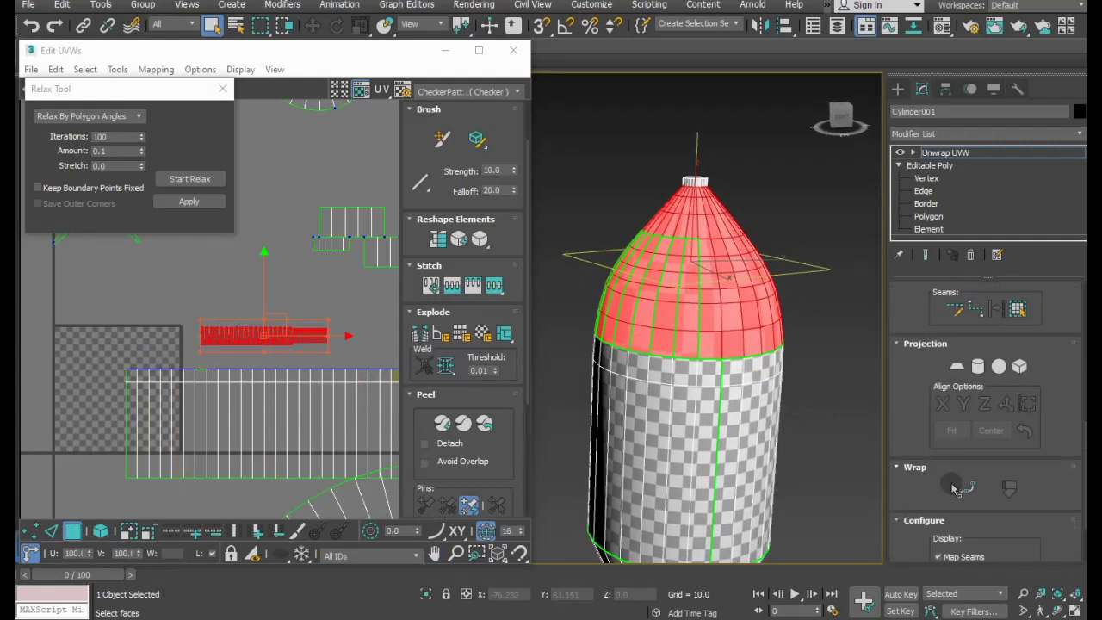
{"action": "left_click_drag", "start_coordinate": [937, 320], "coordinate": [936, 410]}
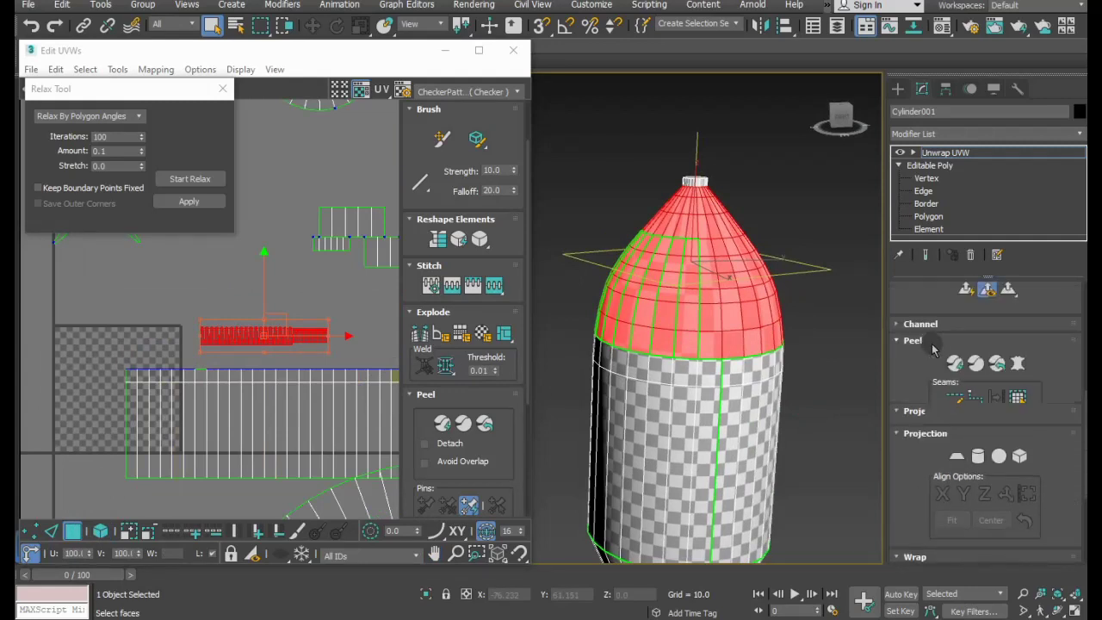
{"action": "left_click", "coordinate": [614, 345]}
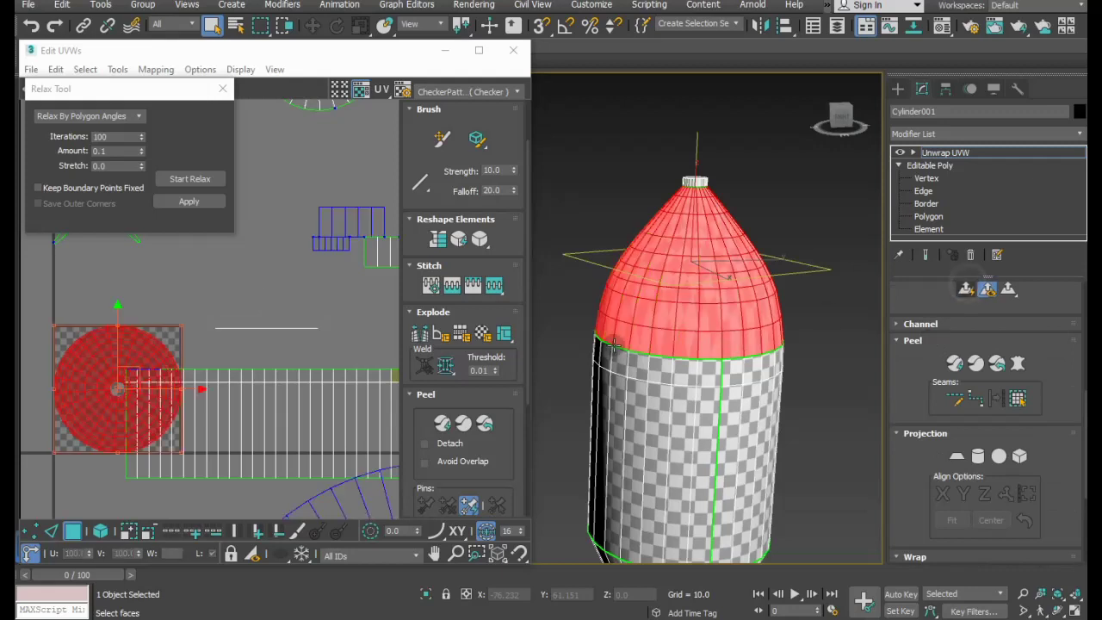
Re-peel the nose cone faces and relax the round island.
{"action": "left_click", "coordinate": [443, 424]}
{"action": "left_click", "coordinate": [179, 179]}
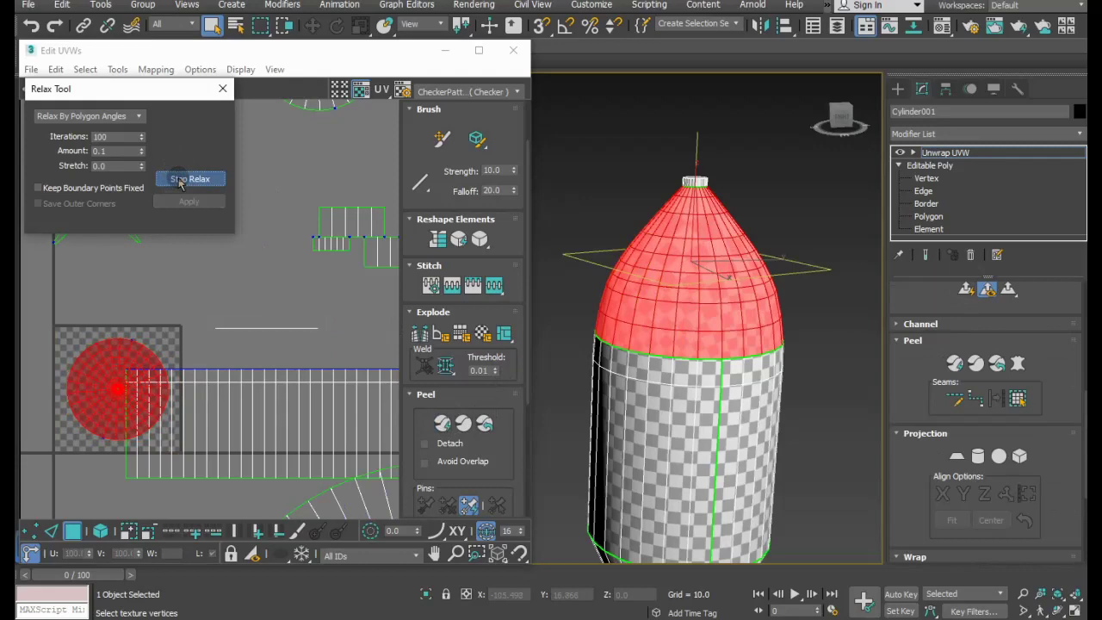
{"action": "left_click", "coordinate": [179, 180]}
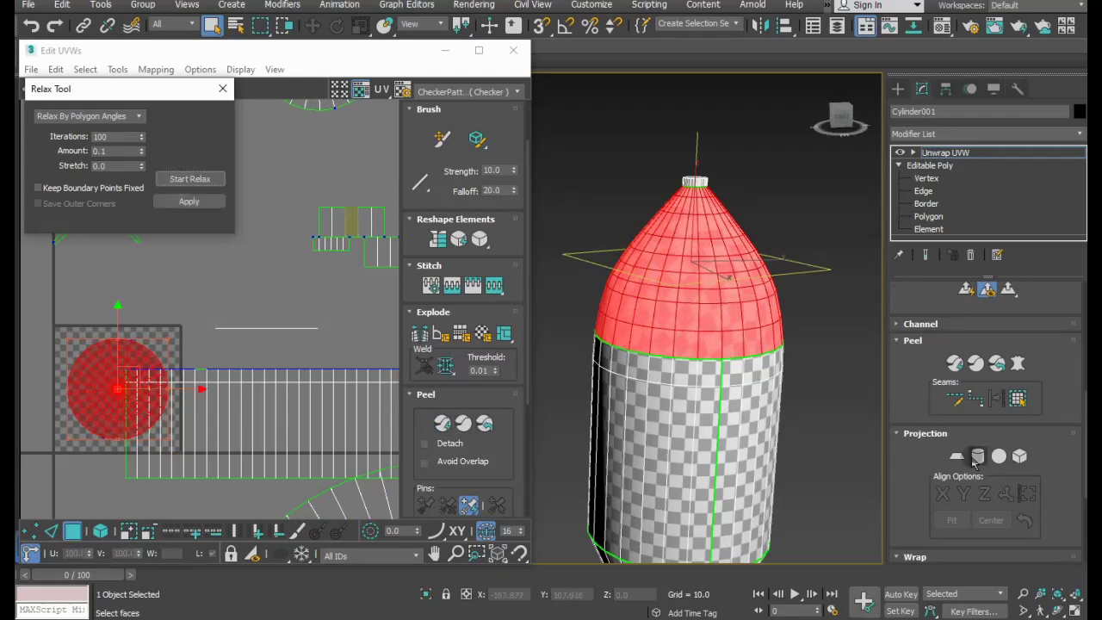
{"action": "mouse_move", "coordinate": [715, 320]}
{"action": "middle_mouse_down", "text": "alt"}
{"action": "mouse_move", "coordinate": [848, 365]}
{"action": "mouse_move", "coordinate": [866, 388]}
{"action": "middle_mouse_up", "text": "alt"}
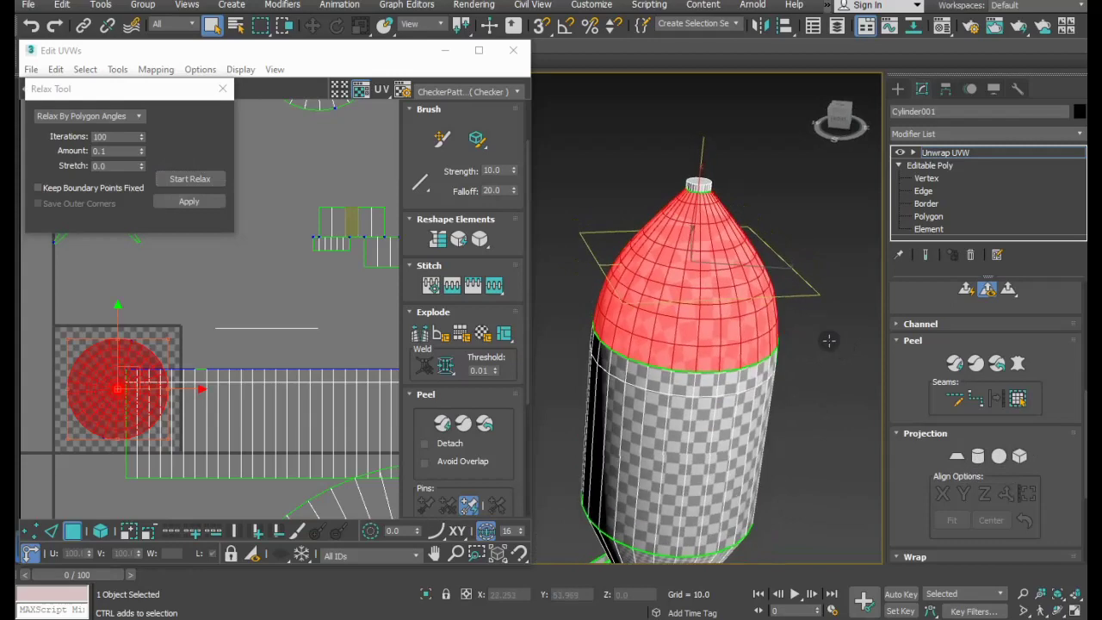
Apply a cylindrical map to the nose cone and relax it into a fan-shaped island.
{"action": "left_click", "coordinate": [981, 461]}
{"action": "left_click", "coordinate": [979, 458]}
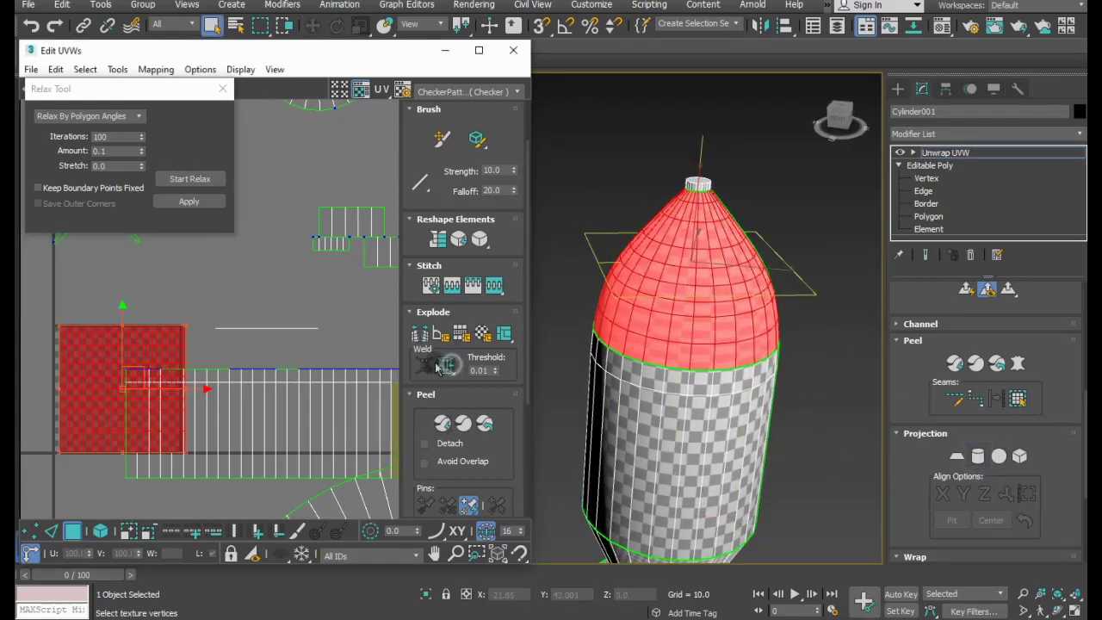
{"action": "left_click", "coordinate": [190, 179]}
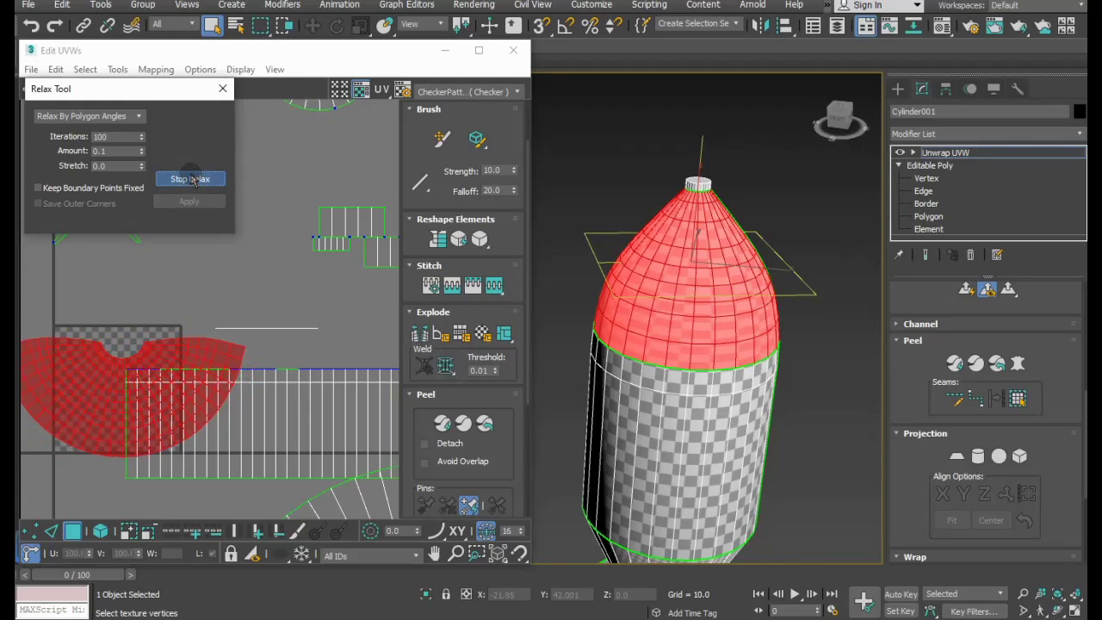
{"action": "left_click", "coordinate": [193, 178]}
Move the fan-shaped nose cone island up above the body shell.
{"action": "mouse_move", "coordinate": [654, 379]}
{"action": "middle_mouse_down", "text": "alt"}
{"action": "mouse_move", "coordinate": [601, 387]}
{"action": "mouse_move", "coordinate": [642, 396]}
{"action": "middle_mouse_up", "text": "alt"}
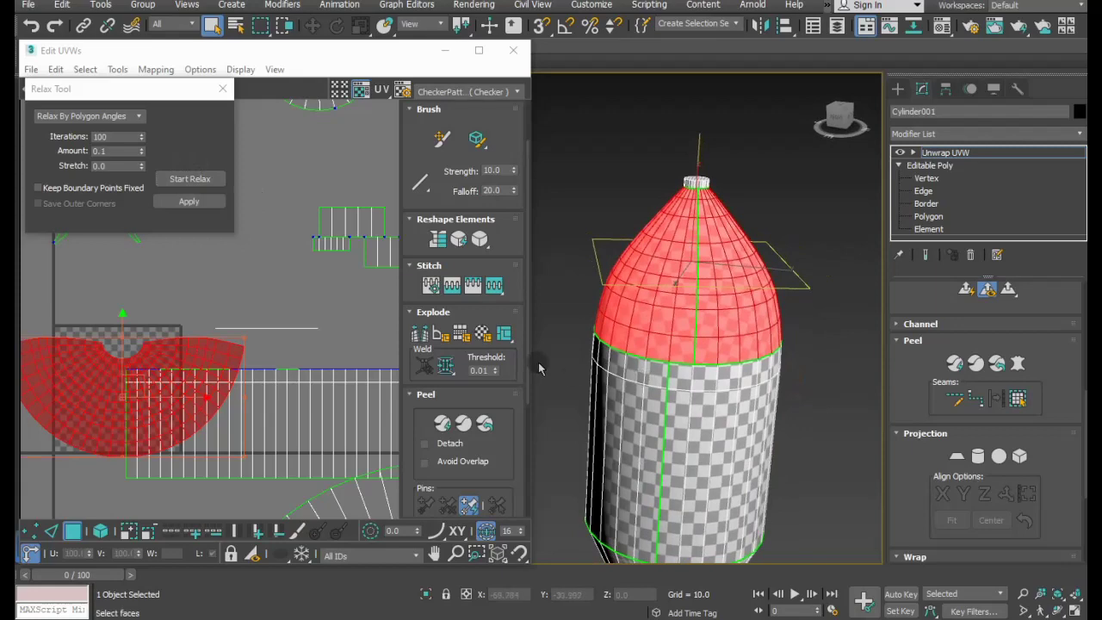
{"action": "left_click", "coordinate": [189, 309]}
{"action": "left_click_drag", "start_coordinate": [136, 360], "coordinate": [93, 263]}
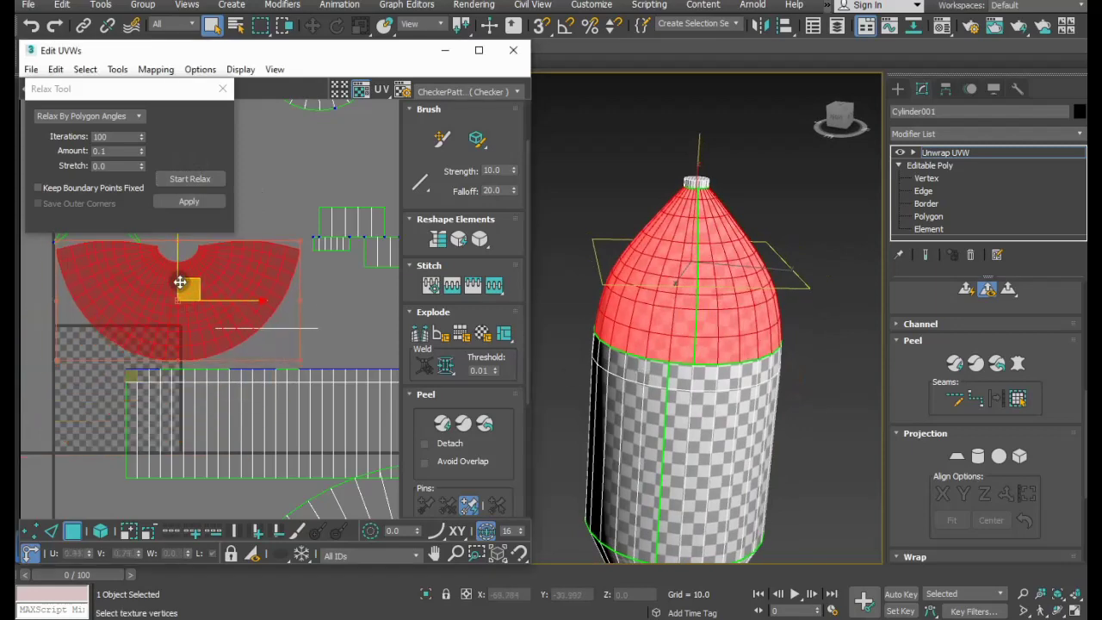
{"action": "left_click", "coordinate": [254, 332]}
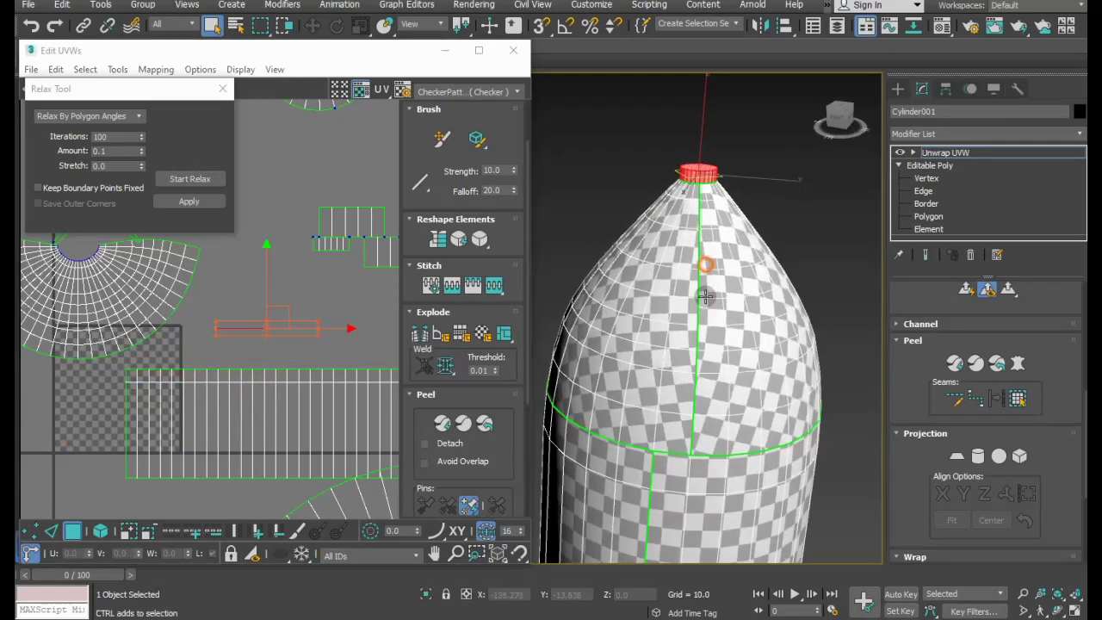
{"action": "mouse_move", "coordinate": [693, 199]}
{"action": "middle_mouse_down", "text": "alt"}
{"action": "mouse_move", "coordinate": [701, 338]}
{"action": "mouse_move", "coordinate": [893, 312]}
{"action": "middle_mouse_up", "text": "alt"}
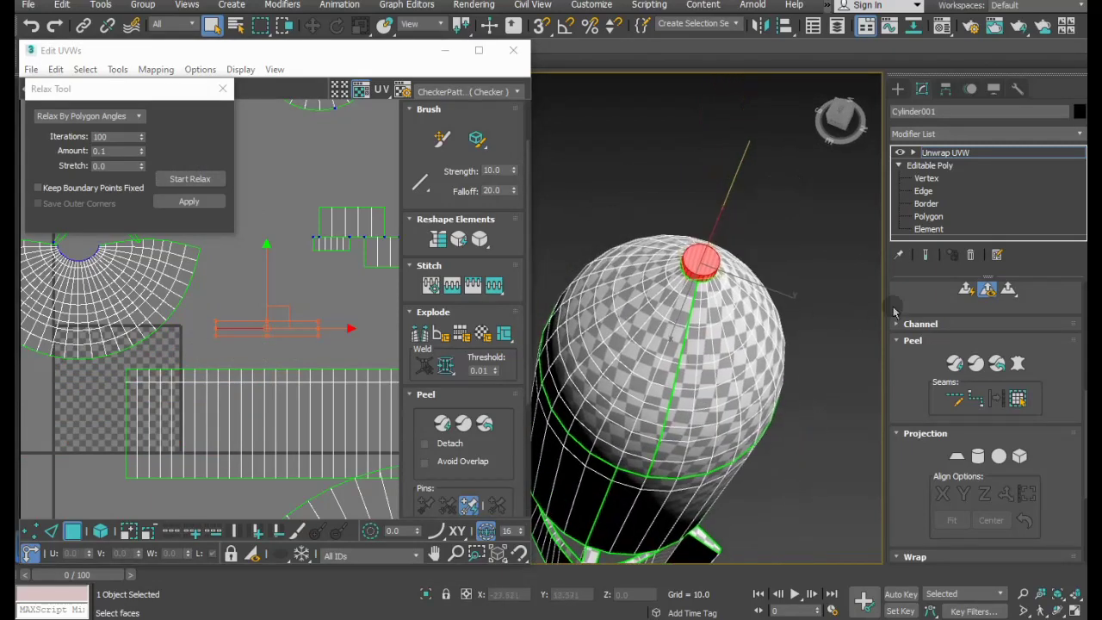
{"action": "left_click", "coordinate": [918, 217]}
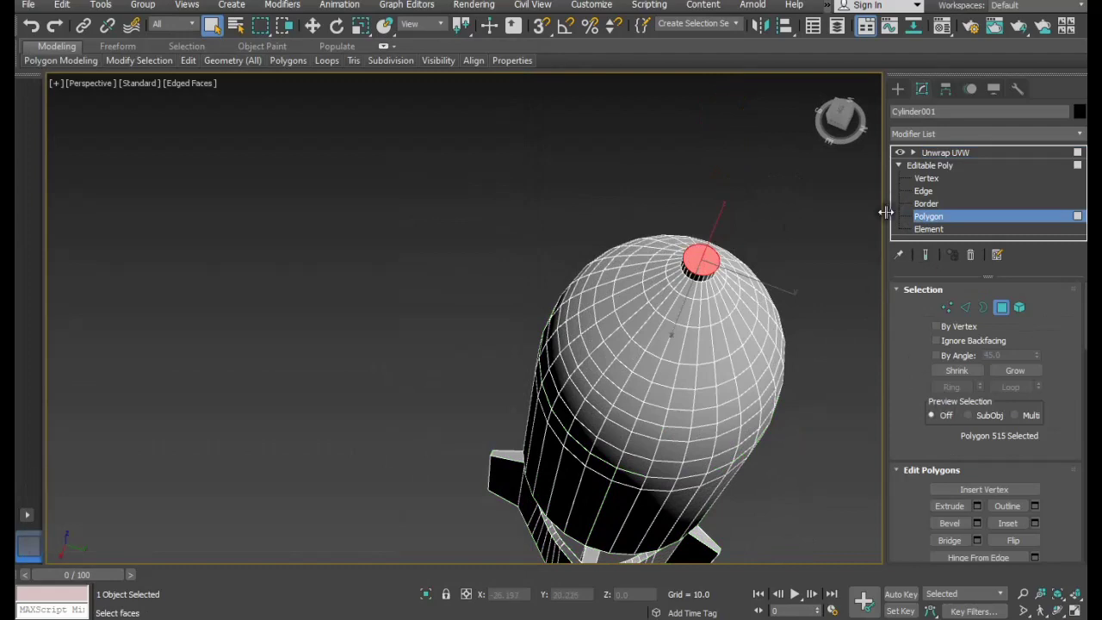
{"action": "left_click", "coordinate": [931, 153]}
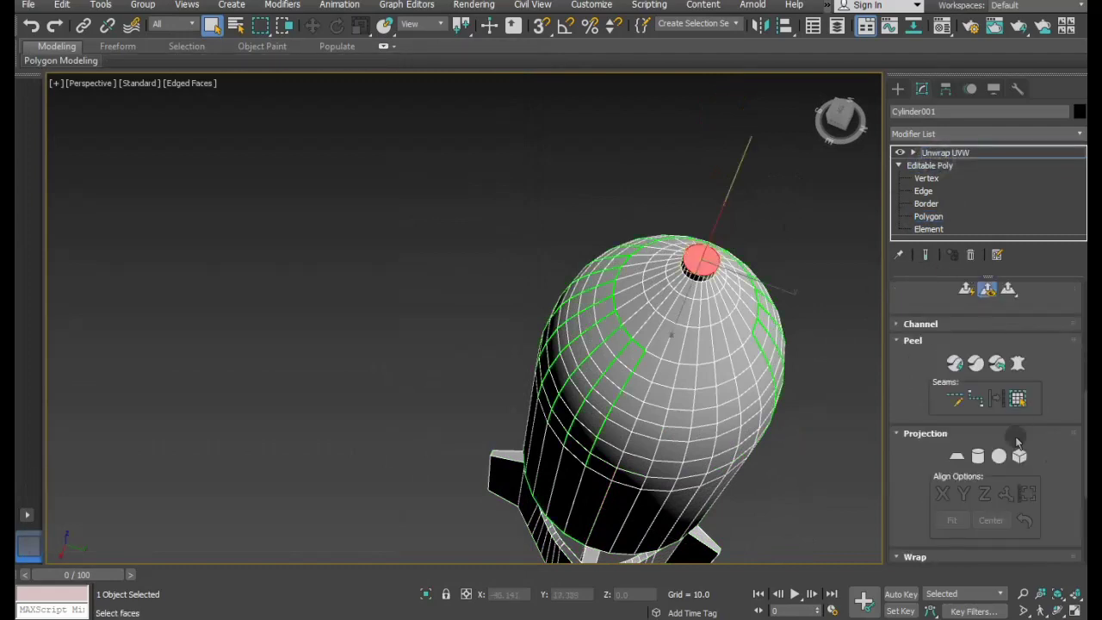
{"action": "scroll", "coordinate": [898, 497], "scroll_direction": "down", "scroll_amount": 3}
{"action": "scroll", "coordinate": [899, 498], "scroll_direction": "down", "scroll_amount": 1}
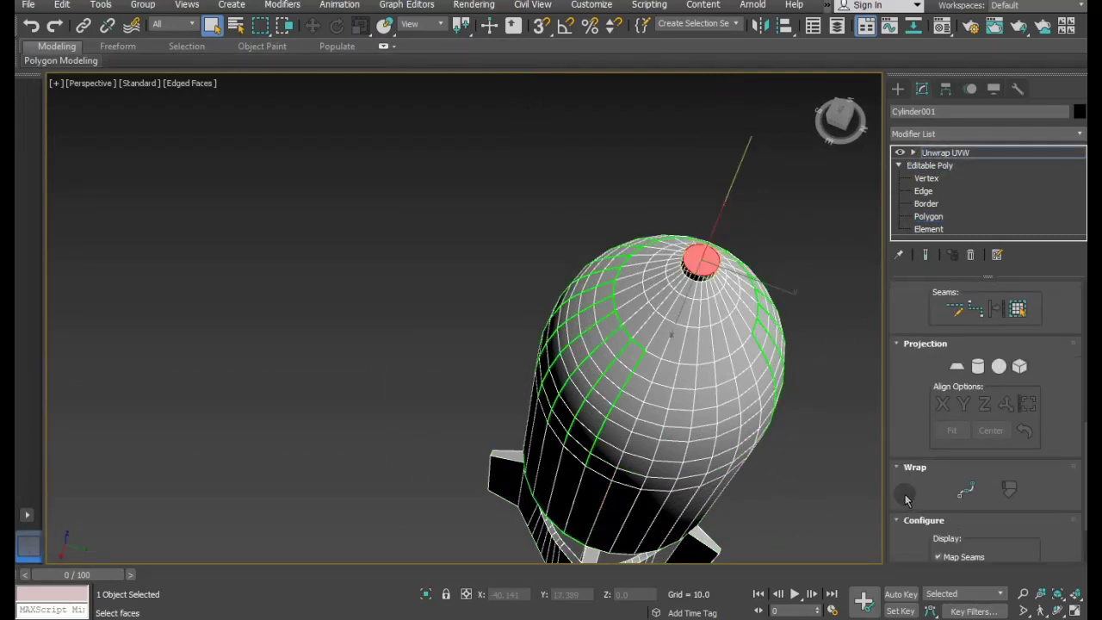
{"action": "scroll", "coordinate": [899, 498], "scroll_direction": "up", "scroll_amount": 4}
{"action": "scroll", "coordinate": [915, 353], "scroll_direction": "up", "scroll_amount": 2}
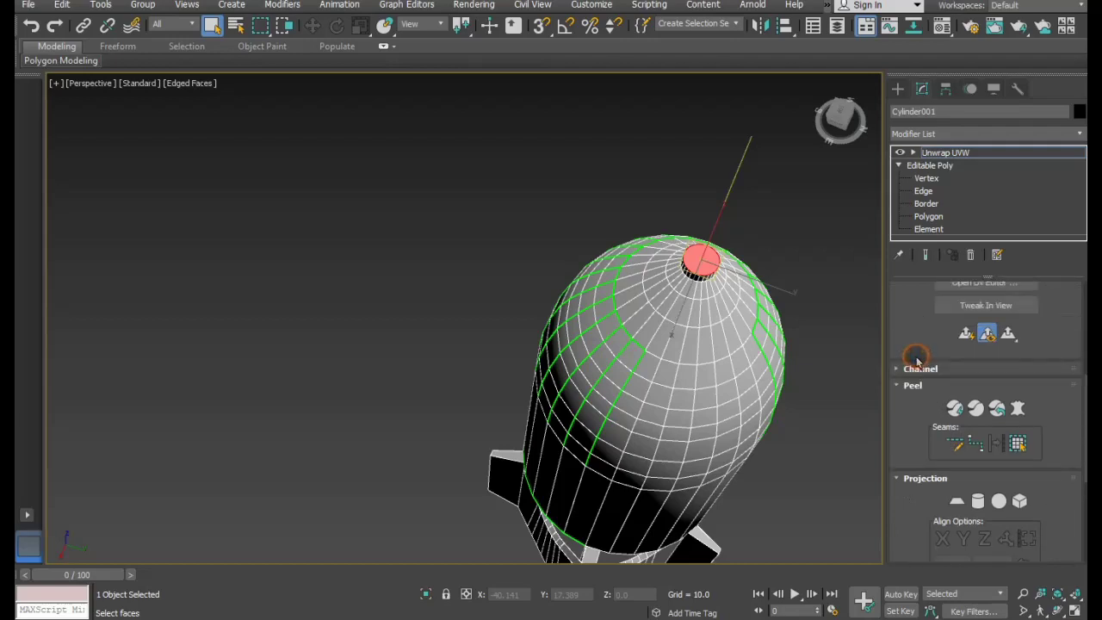
{"action": "right_click", "coordinate": [915, 359]}
{"action": "left_click", "coordinate": [973, 282]}
{"action": "left_click", "coordinate": [972, 283]}
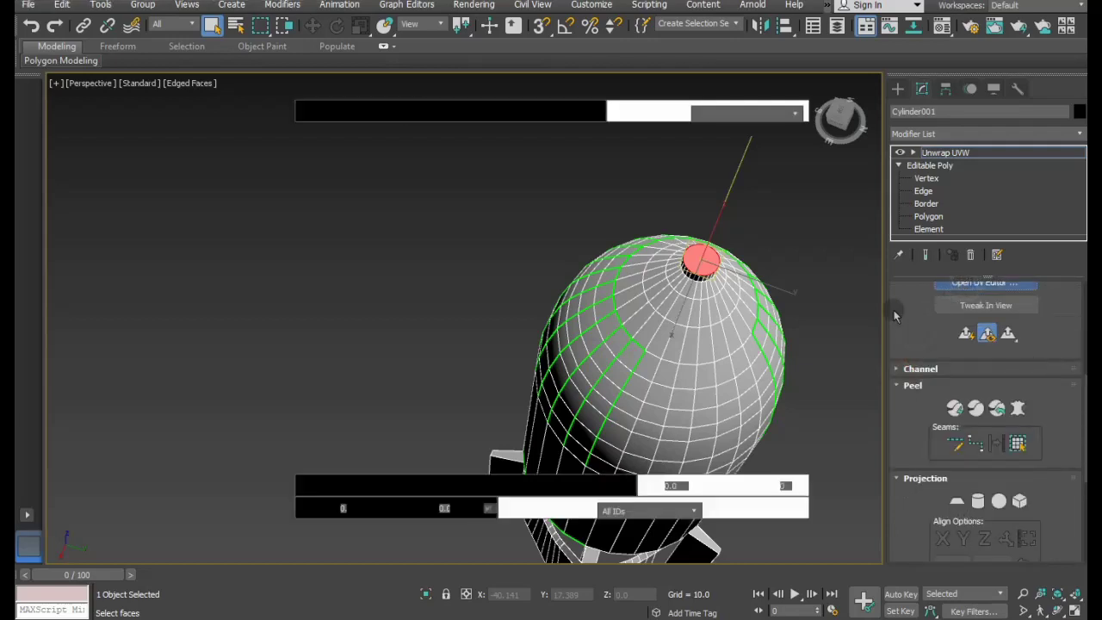
{"action": "mouse_move", "coordinate": [110, 233]}
{"action": "middle_mouse_down"}
{"action": "mouse_move", "coordinate": [233, 201]}
{"action": "mouse_move", "coordinate": [285, 247]}
{"action": "middle_mouse_up"}
{"action": "scroll", "coordinate": [294, 277], "scroll_direction": "up", "scroll_amount": 3}
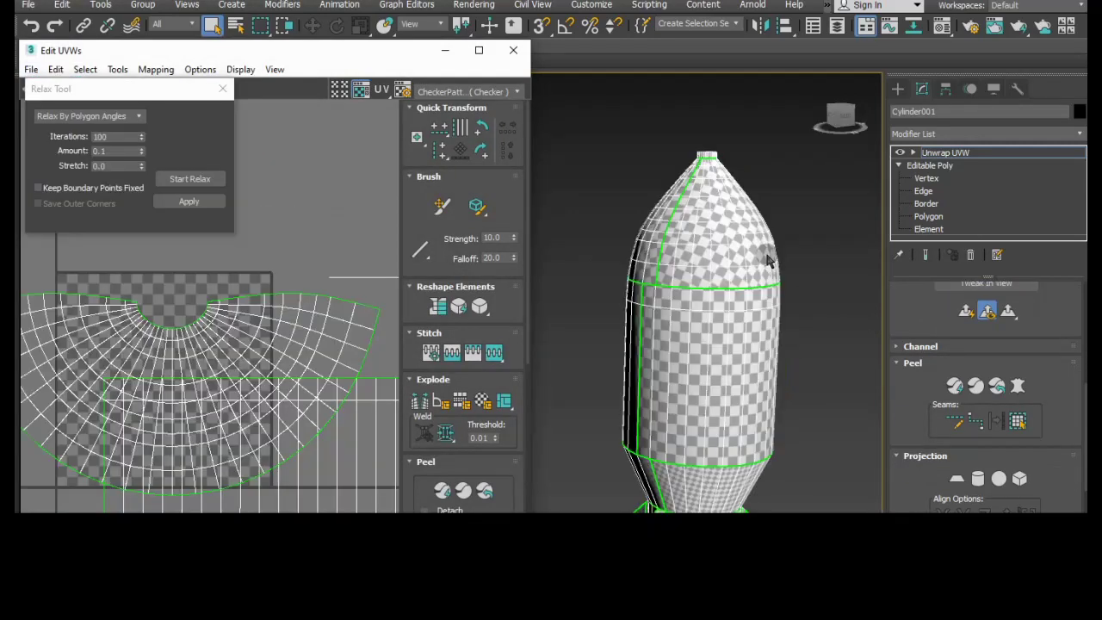
Give the small top cylinder's cap a quick planar map.
{"action": "middle_click_drag", "start_coordinate": [768, 258], "coordinate": [771, 200], "text": "alt"}
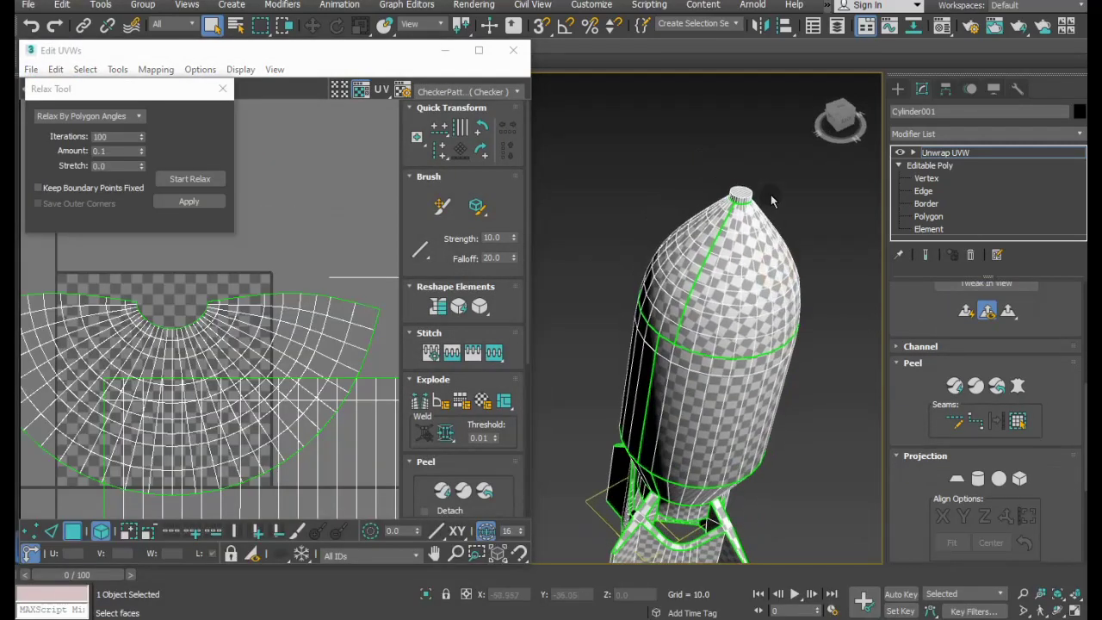
{"action": "scroll", "coordinate": [740, 191], "scroll_direction": "up", "scroll_amount": 5}
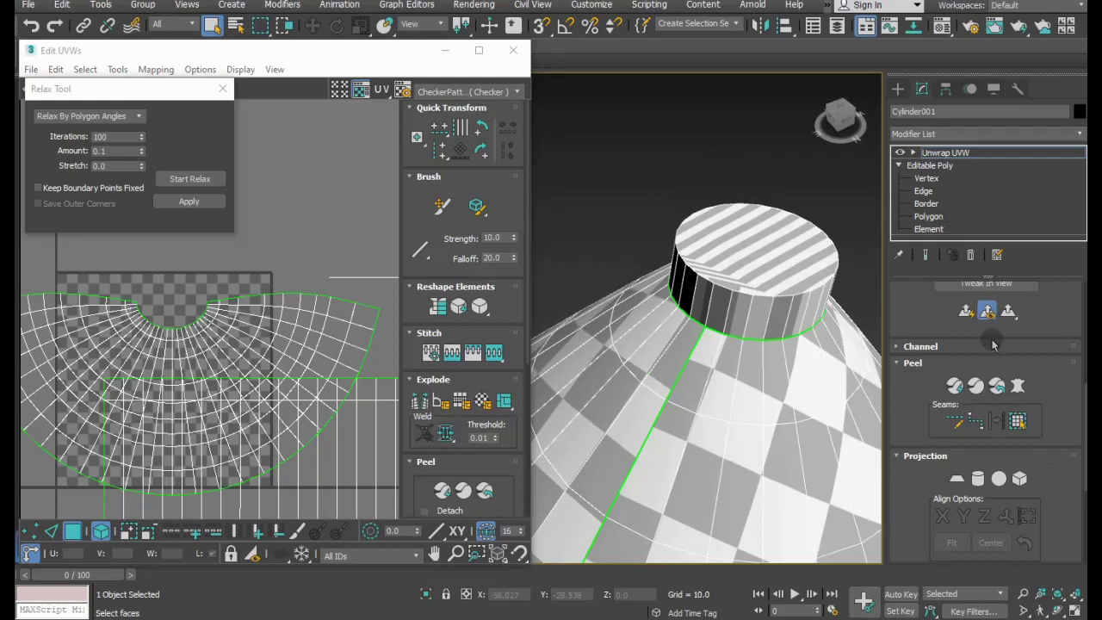
{"action": "left_click_drag", "start_coordinate": [926, 331], "coordinate": [956, 552]}
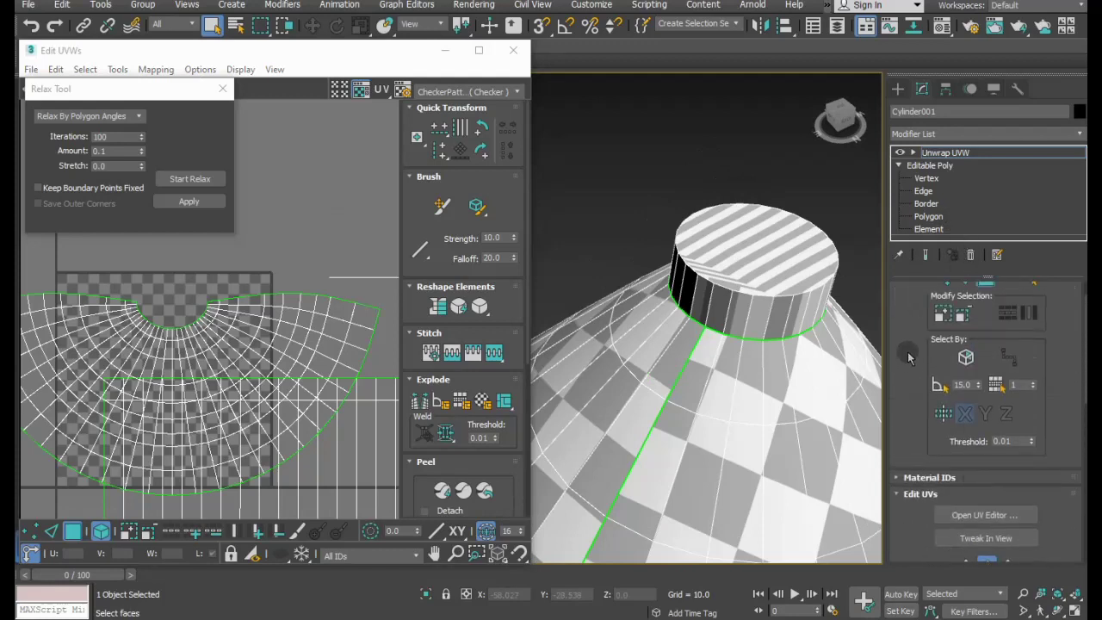
{"action": "left_click_drag", "start_coordinate": [910, 358], "coordinate": [902, 392]}
{"action": "left_click", "coordinate": [706, 256]}
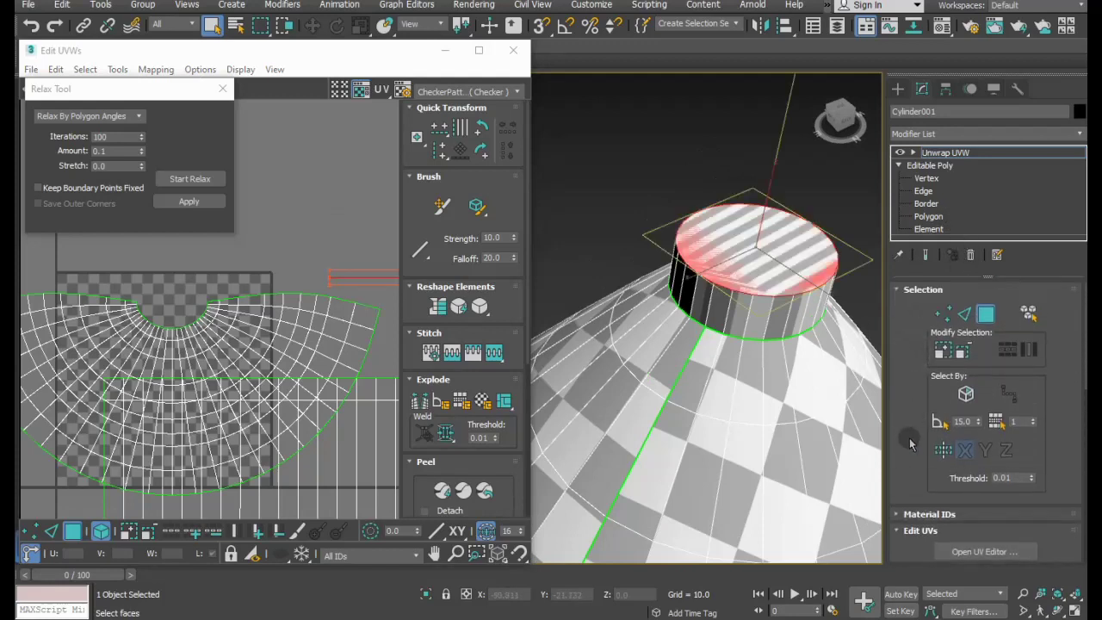
{"action": "scroll", "coordinate": [910, 443], "scroll_direction": "down", "scroll_amount": 1}
{"action": "scroll", "coordinate": [922, 434], "scroll_direction": "down", "scroll_amount": 2}
{"action": "scroll", "coordinate": [938, 426], "scroll_direction": "down", "scroll_amount": 2}
{"action": "scroll", "coordinate": [955, 414], "scroll_direction": "down", "scroll_amount": 1}
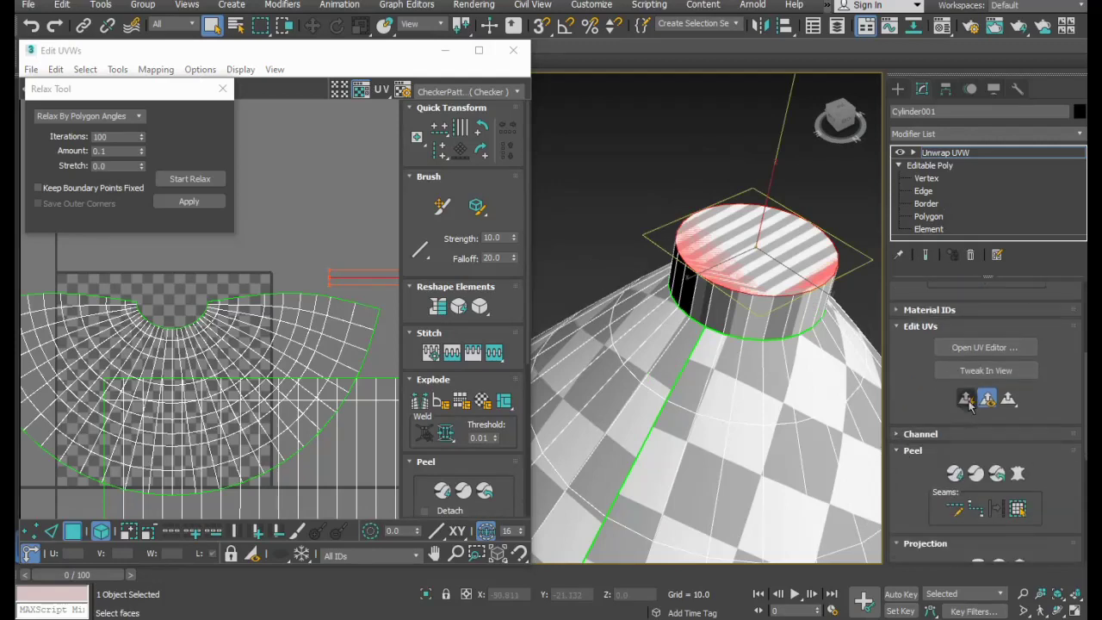
{"action": "left_click", "coordinate": [968, 403]}
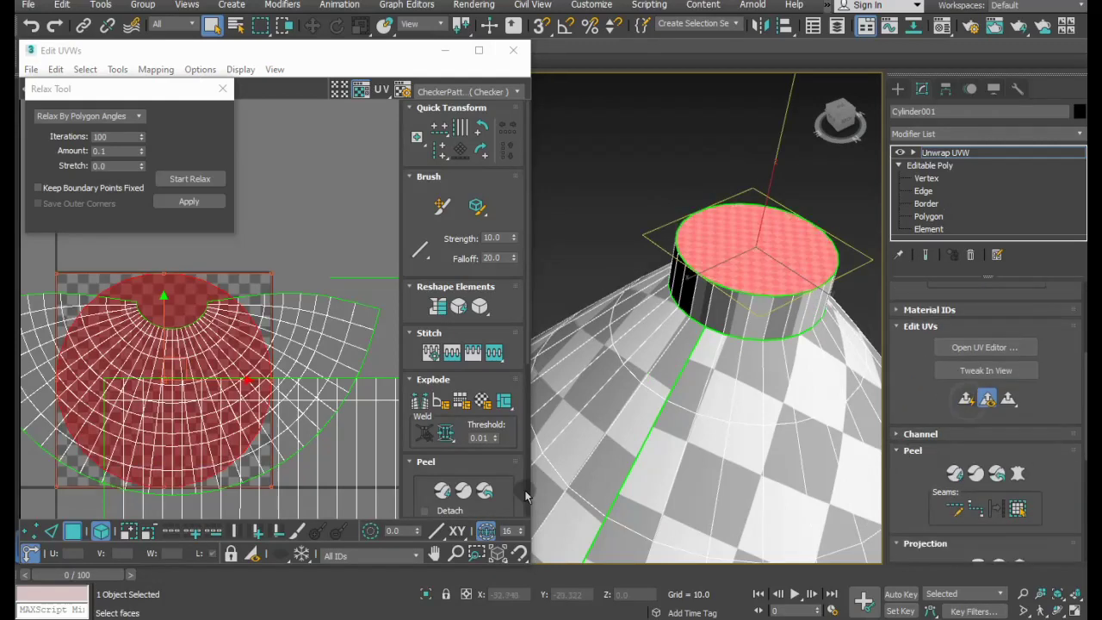
Cylindrically map the small cylinder's side ring and relax it into a long UV strip.
{"action": "left_click", "coordinate": [754, 303]}
{"action": "left_click", "coordinate": [766, 310], "text": "shift"}
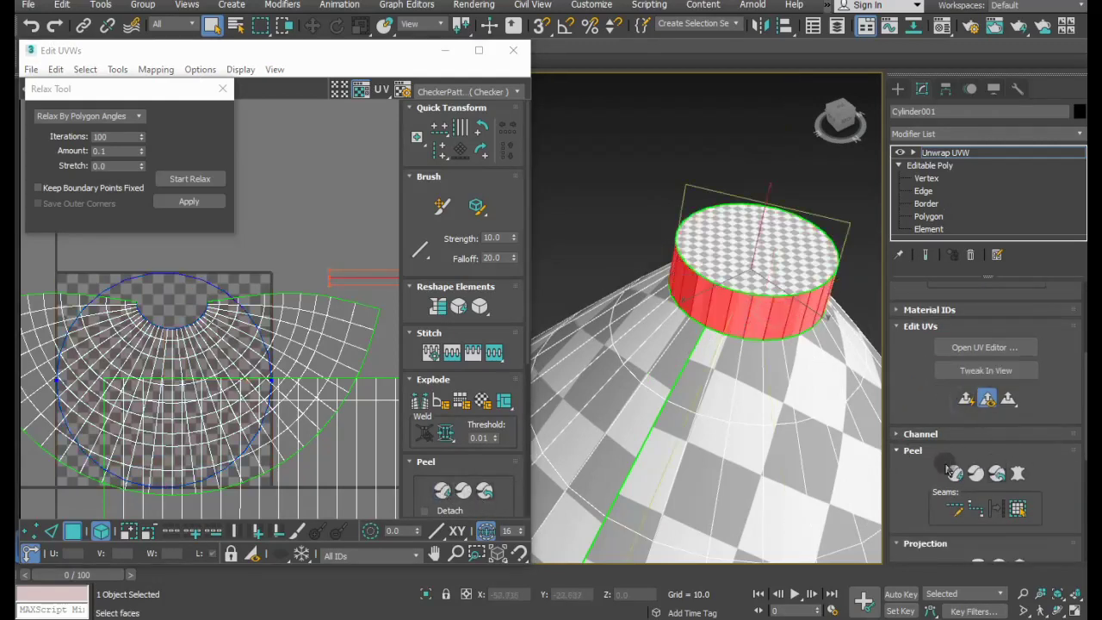
{"action": "scroll", "coordinate": [946, 469], "scroll_direction": "down", "scroll_amount": 3}
{"action": "left_click", "coordinate": [979, 454]}
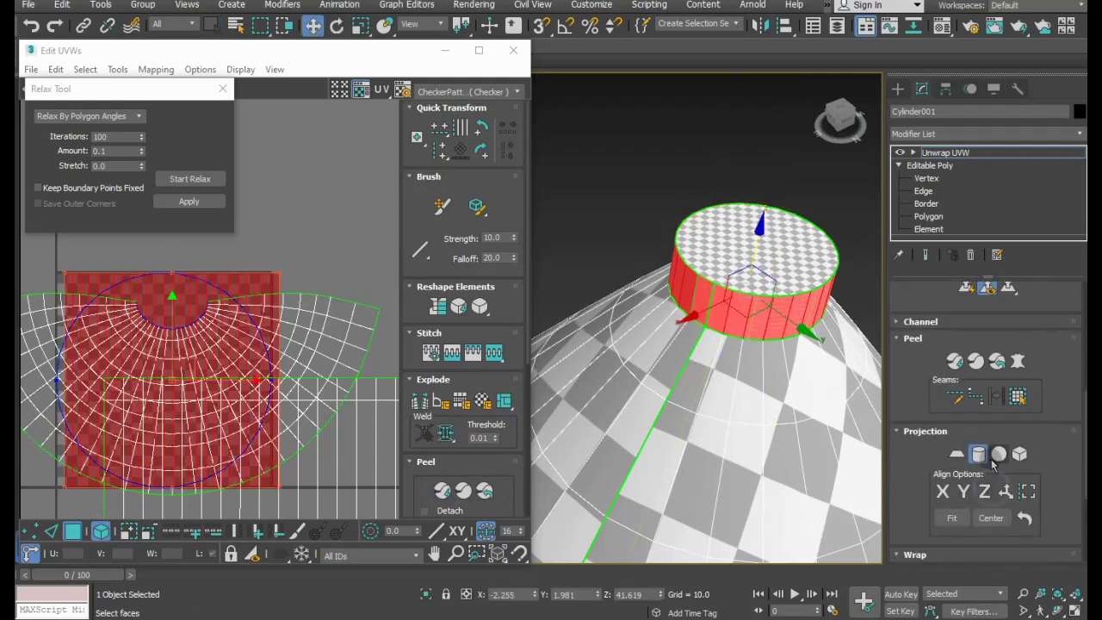
{"action": "left_click", "coordinate": [981, 456]}
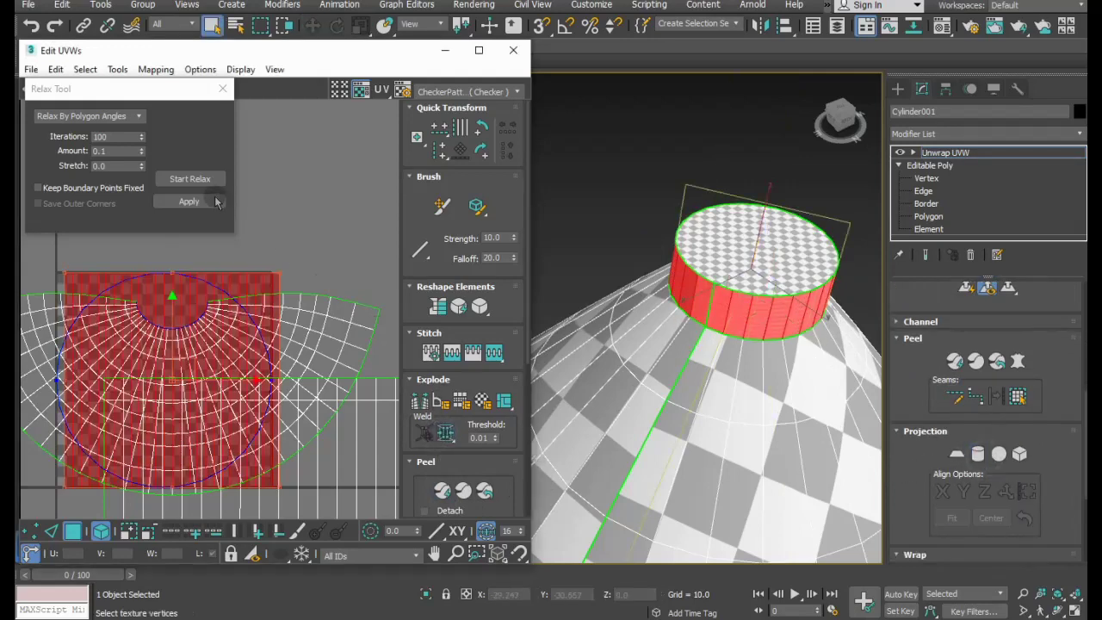
{"action": "left_click", "coordinate": [190, 180]}
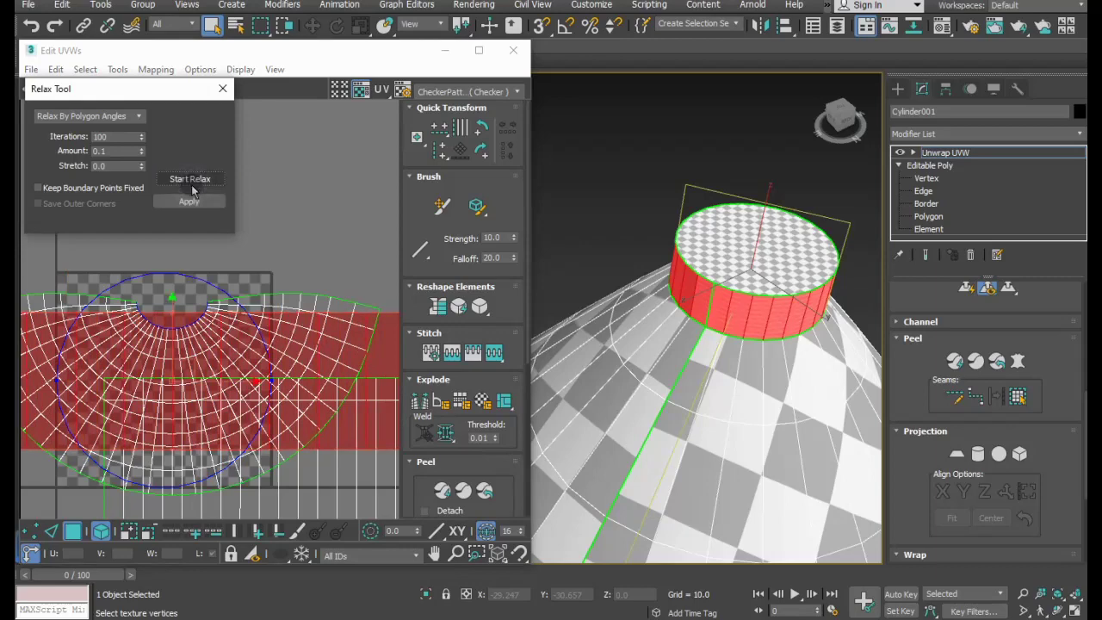
{"action": "left_click", "coordinate": [191, 179]}
{"action": "middle_click_drag", "start_coordinate": [697, 386], "coordinate": [722, 365], "text": "alt"}
{"action": "scroll", "coordinate": [721, 365], "scroll_direction": "down", "scroll_amount": 3}
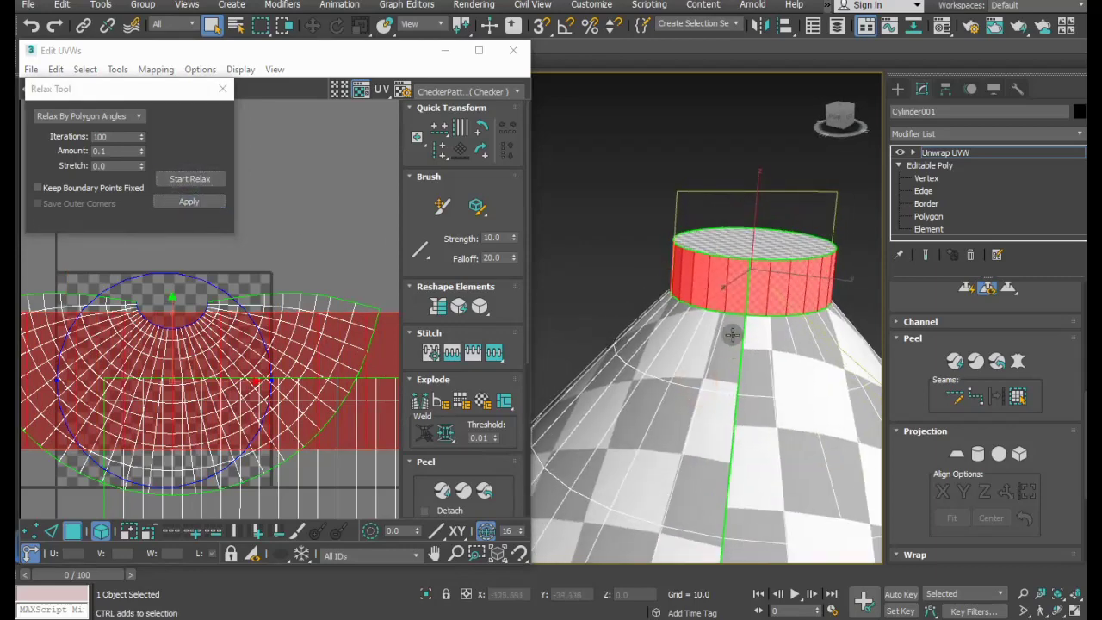
{"action": "scroll", "coordinate": [727, 332], "scroll_direction": "down", "scroll_amount": 3}
{"action": "scroll", "coordinate": [704, 294], "scroll_direction": "down", "scroll_amount": 2}
{"action": "scroll", "coordinate": [715, 395], "scroll_direction": "down", "scroll_amount": 2}
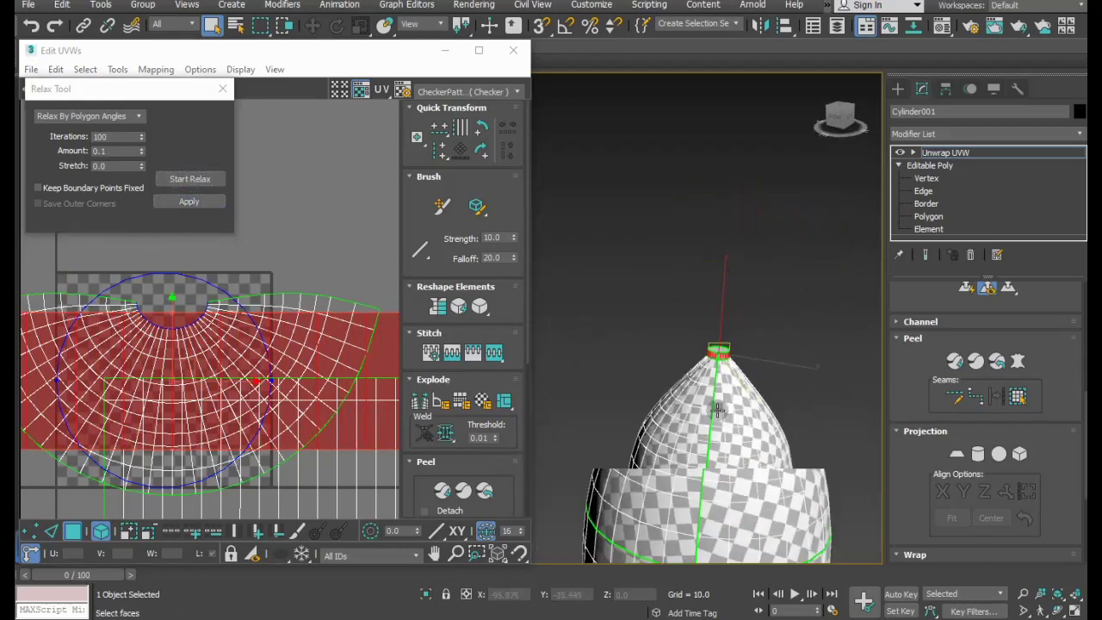
{"action": "scroll", "coordinate": [680, 246], "scroll_direction": "down", "scroll_amount": 2}
{"action": "scroll", "coordinate": [679, 247], "scroll_direction": "down", "scroll_amount": 2}
{"action": "scroll", "coordinate": [225, 330], "scroll_direction": "down", "scroll_amount": 2}
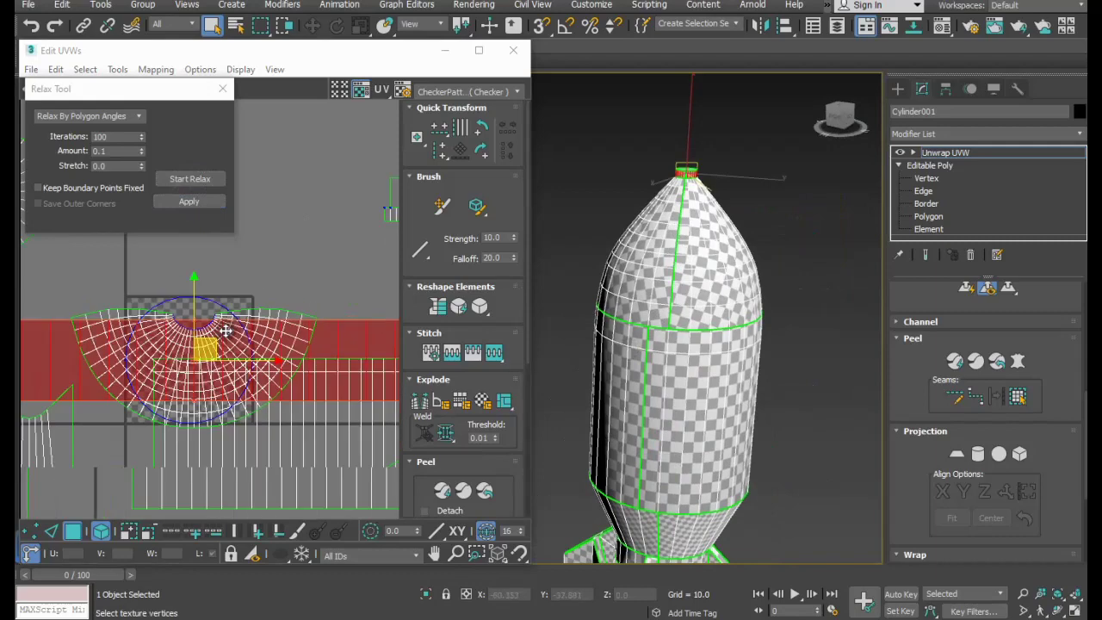
Move the rectangular body UV strip up above the nose cone's fan island and deselect it.
{"action": "left_click", "coordinate": [312, 422]}
{"action": "left_click_drag", "start_coordinate": [315, 403], "coordinate": [260, 243]}
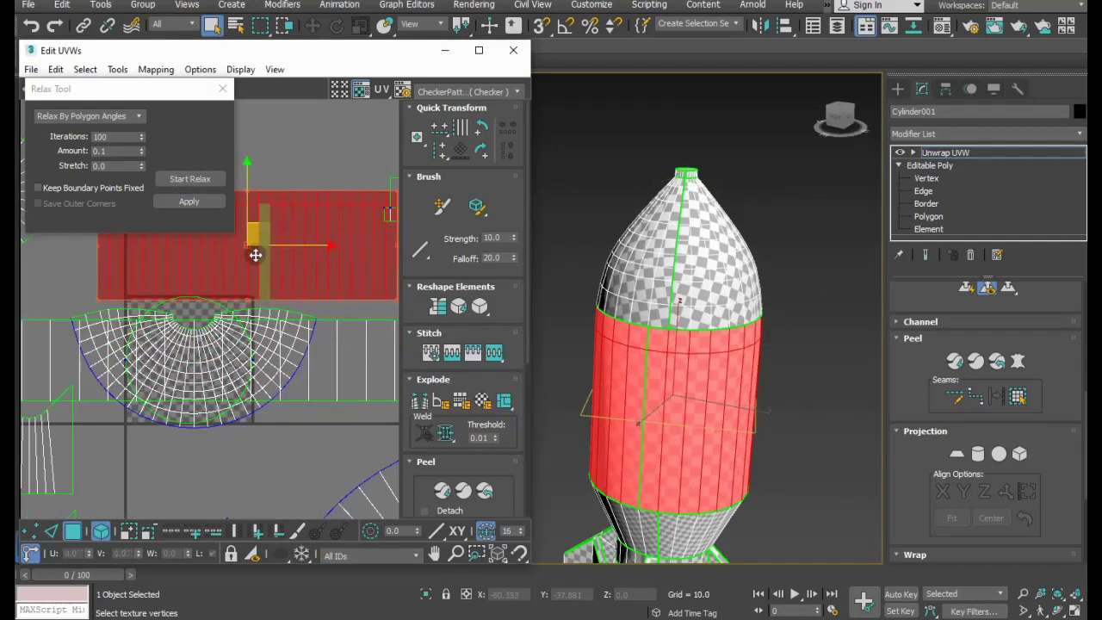
{"action": "middle_click_drag", "start_coordinate": [256, 254], "coordinate": [229, 328]}
{"action": "left_click", "coordinate": [157, 513]}
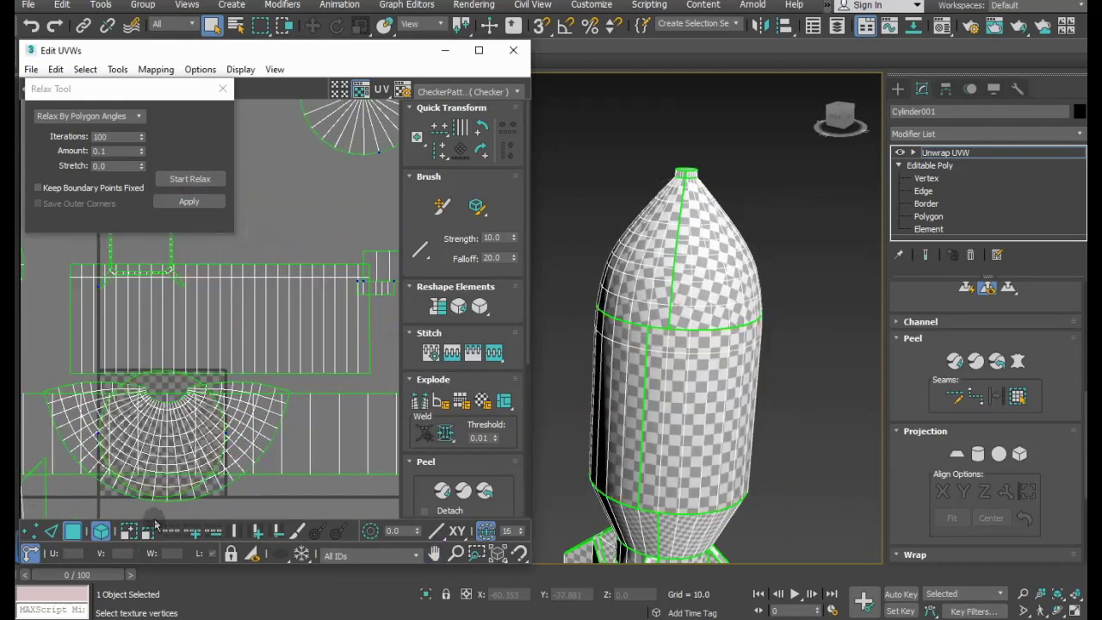
{"action": "left_click", "coordinate": [51, 531]}
{"action": "left_click", "coordinate": [172, 387]}
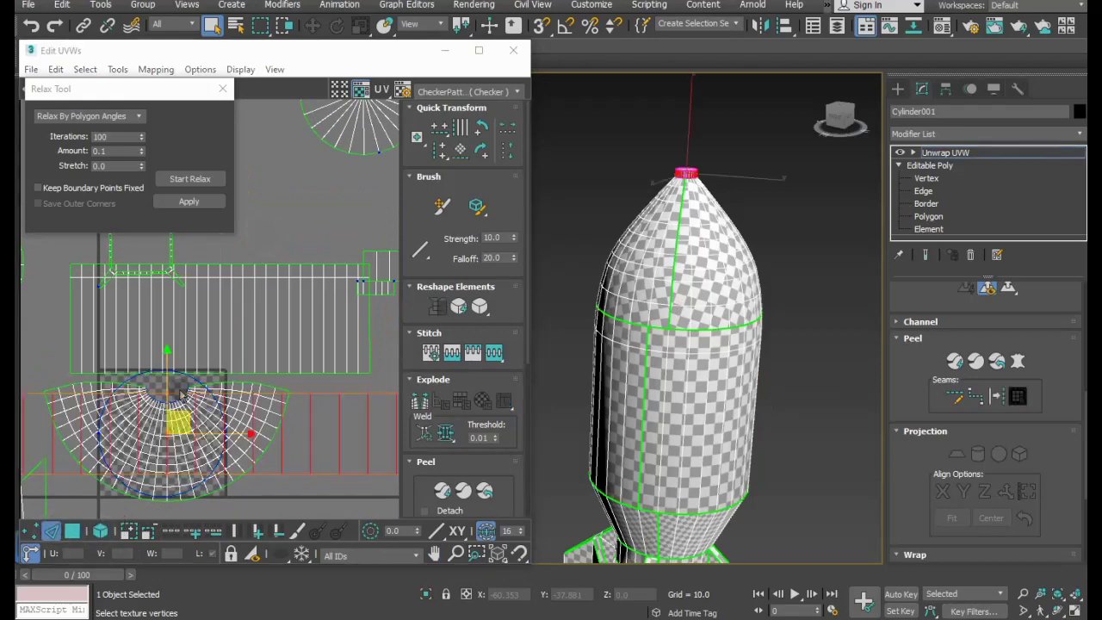
{"action": "left_click", "coordinate": [312, 224]}
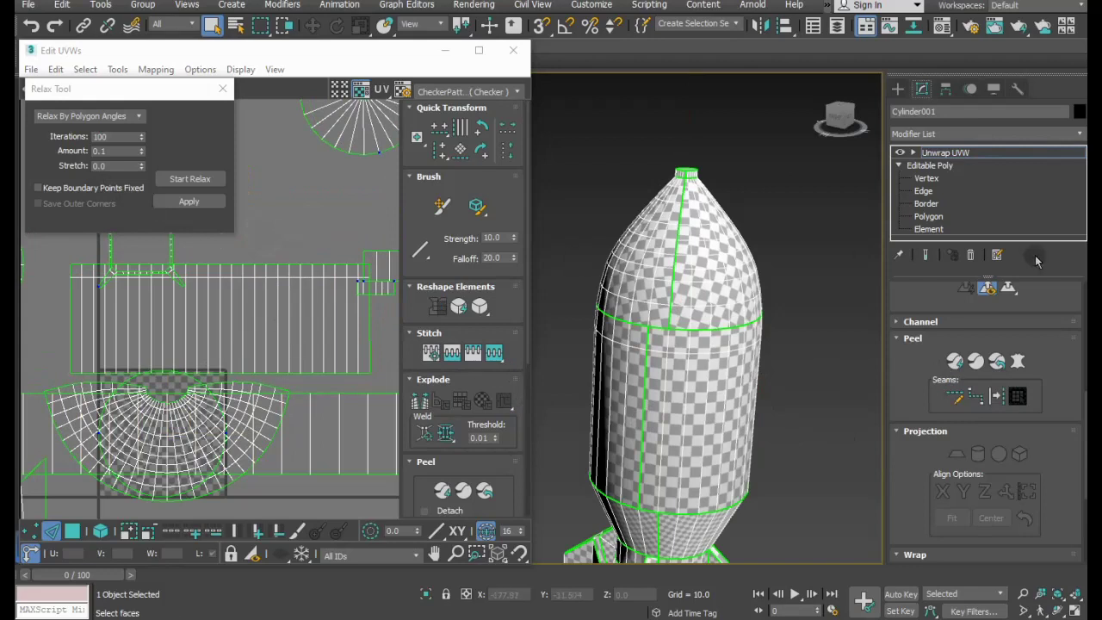
Show the Unwrap UVW sub-object levels and close the Relax Tool dialog.
{"action": "left_click", "coordinate": [900, 165]}
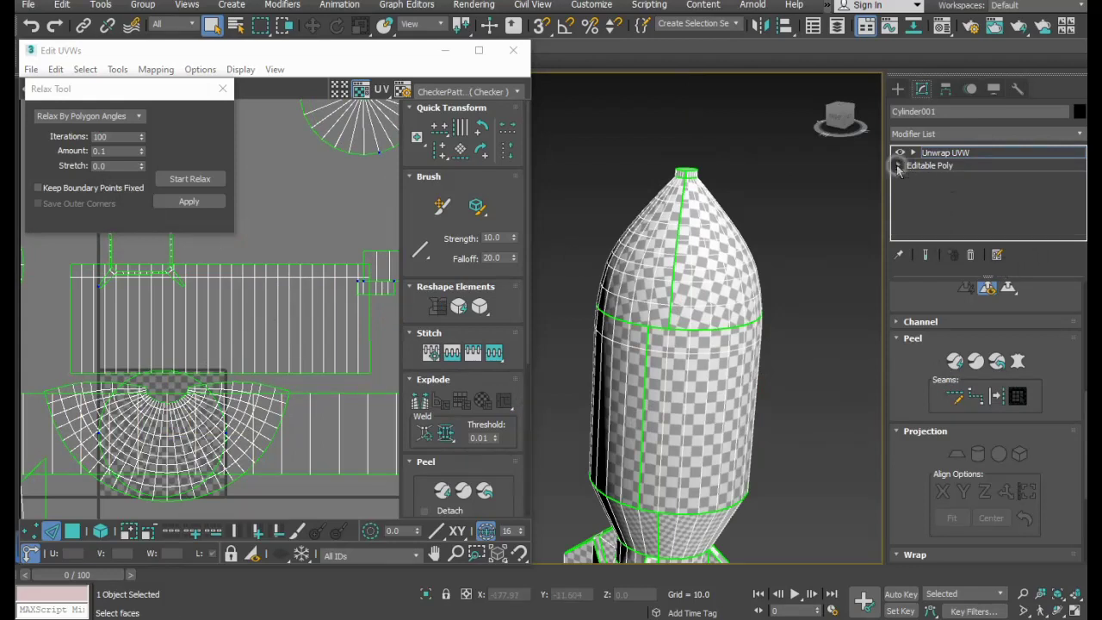
{"action": "left_click", "coordinate": [913, 154]}
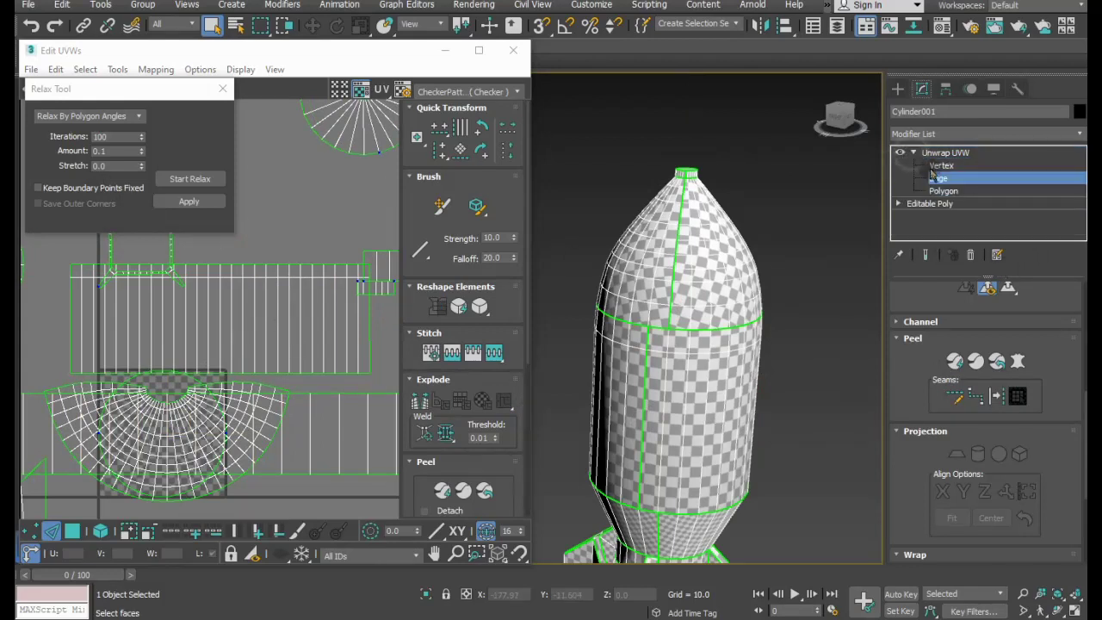
{"action": "left_click", "coordinate": [645, 386]}
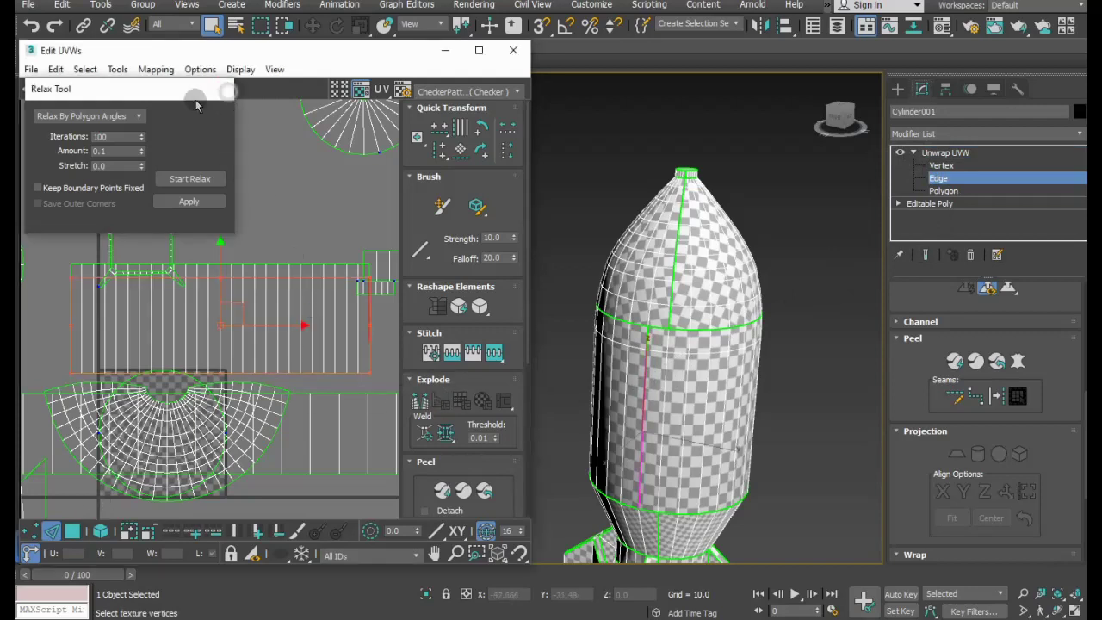
{"action": "left_click", "coordinate": [223, 89]}
{"action": "left_click", "coordinate": [32, 97]}
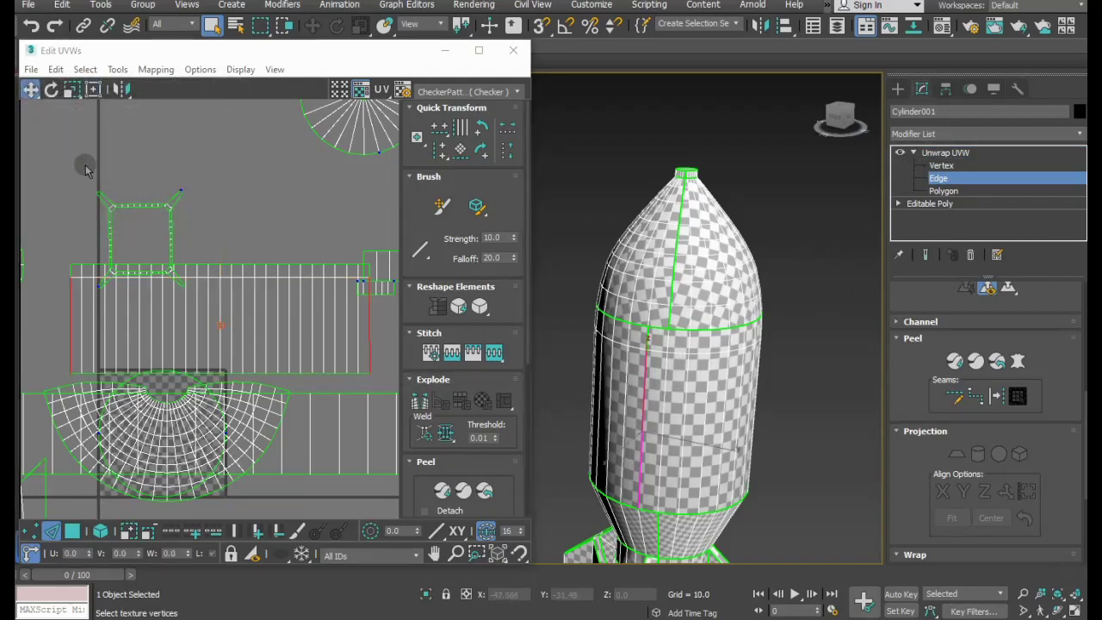
Shift the body UV strip left so it sits above the fan island, then select its vertical seam edge.
{"action": "left_click", "coordinate": [72, 531]}
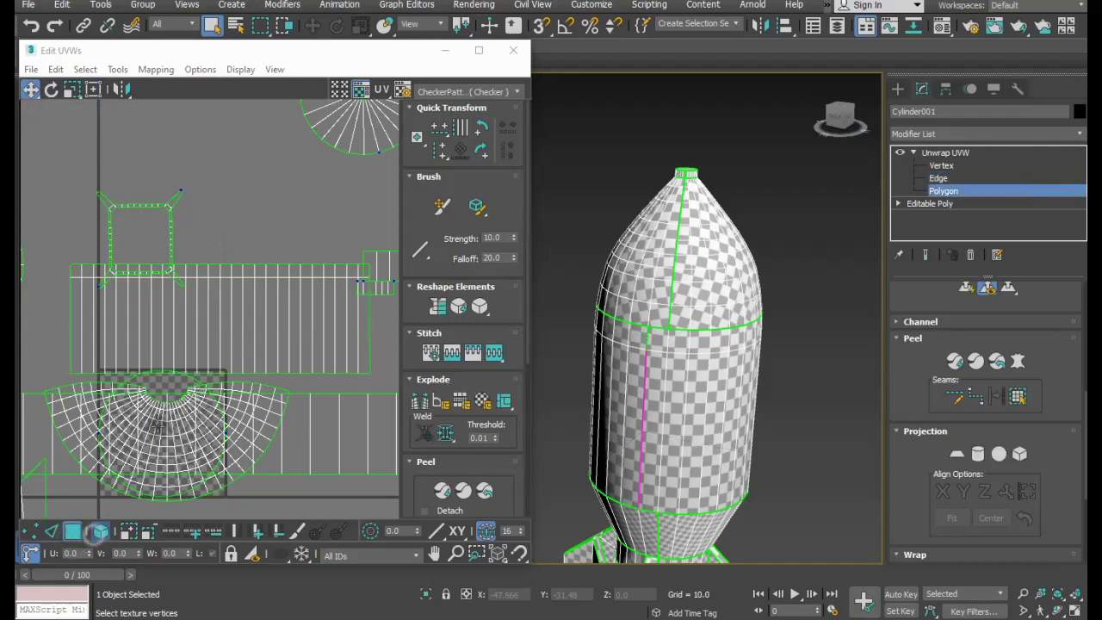
{"action": "left_click", "coordinate": [214, 325]}
{"action": "left_click_drag", "start_coordinate": [214, 324], "coordinate": [174, 331]}
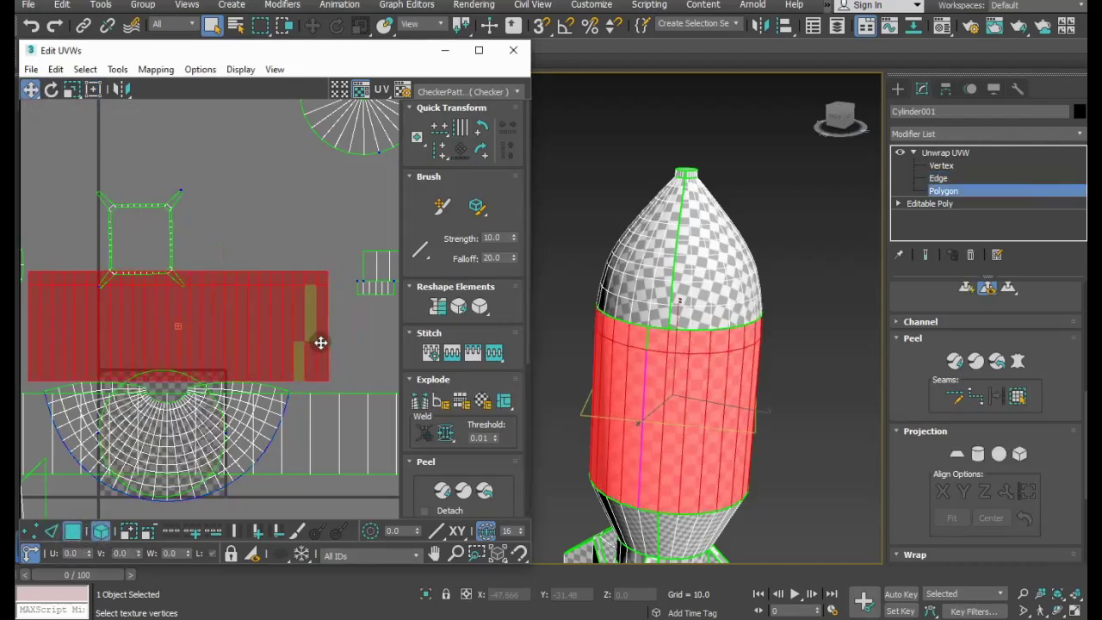
{"action": "left_click", "coordinate": [360, 360]}
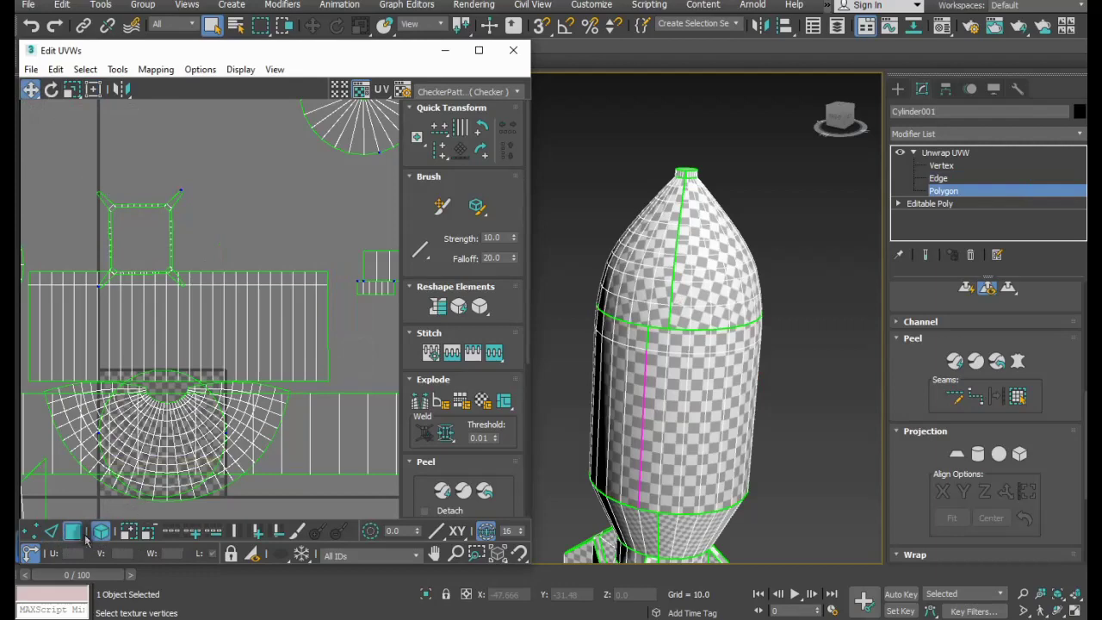
{"action": "left_click", "coordinate": [53, 532]}
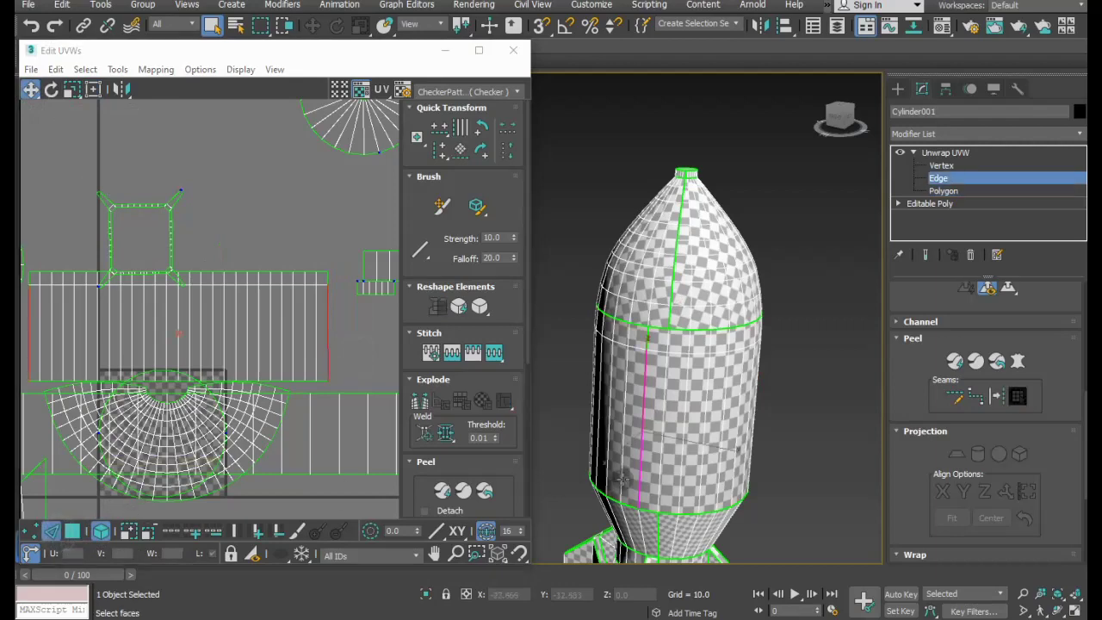
{"action": "left_click", "coordinate": [658, 453]}
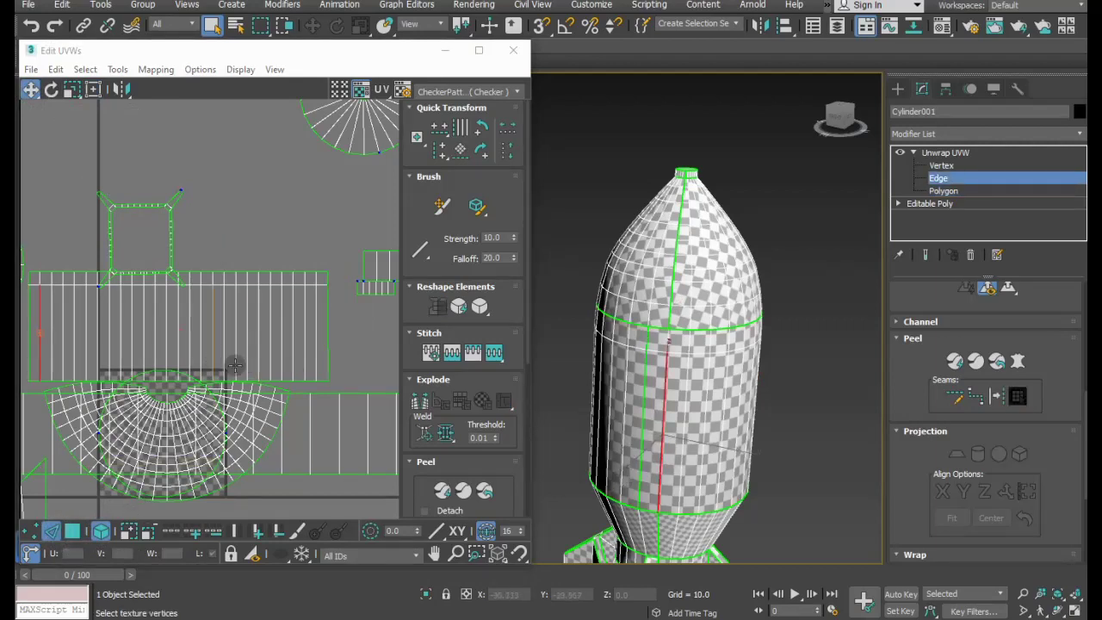
{"action": "middle_click_drag", "start_coordinate": [238, 364], "coordinate": [311, 350]}
Break off the leftmost column of body UV polygons and move it to the strip's right end.
{"action": "left_click", "coordinate": [74, 530]}
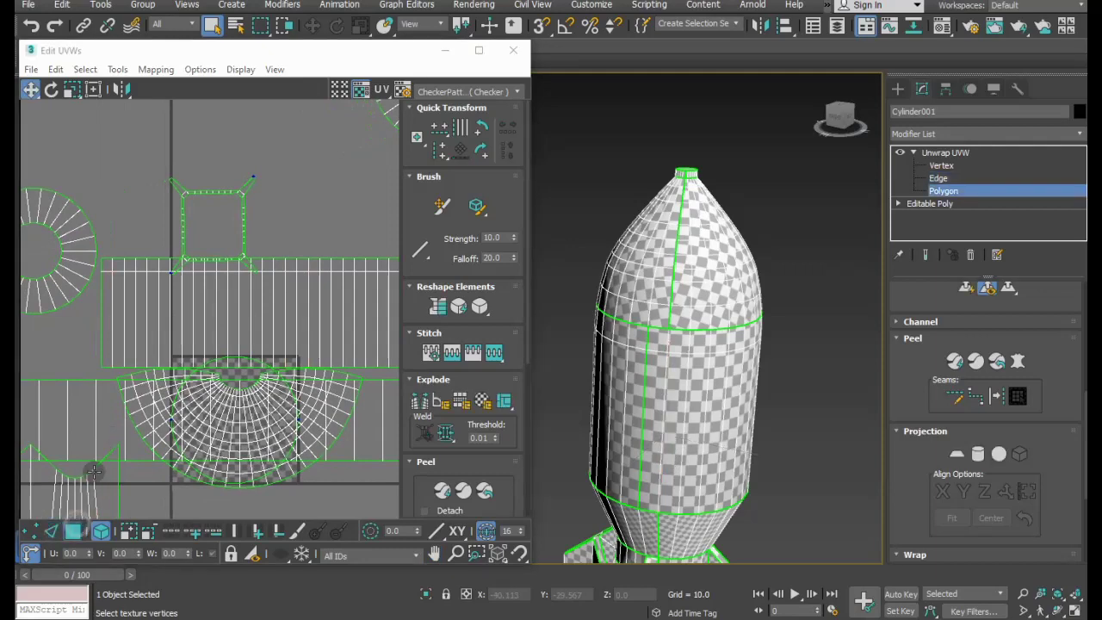
{"action": "scroll", "coordinate": [84, 270], "scroll_direction": "up", "scroll_amount": 1}
{"action": "scroll", "coordinate": [84, 270], "scroll_direction": "up", "scroll_amount": 1}
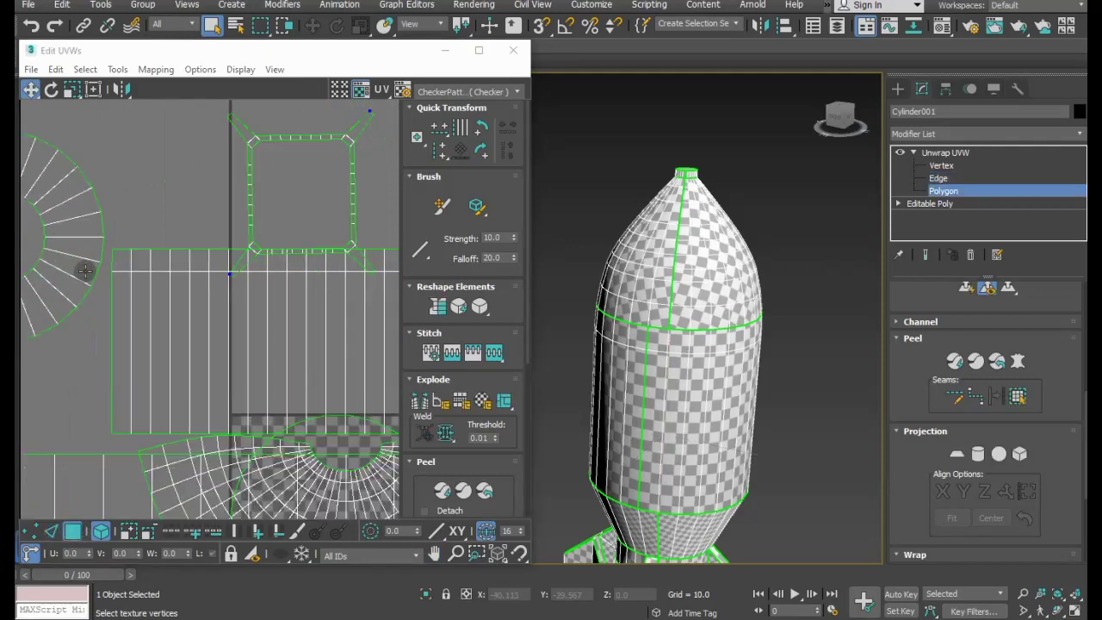
{"action": "scroll", "coordinate": [85, 270], "scroll_direction": "up", "scroll_amount": 1}
{"action": "scroll", "coordinate": [84, 270], "scroll_direction": "up", "scroll_amount": 1}
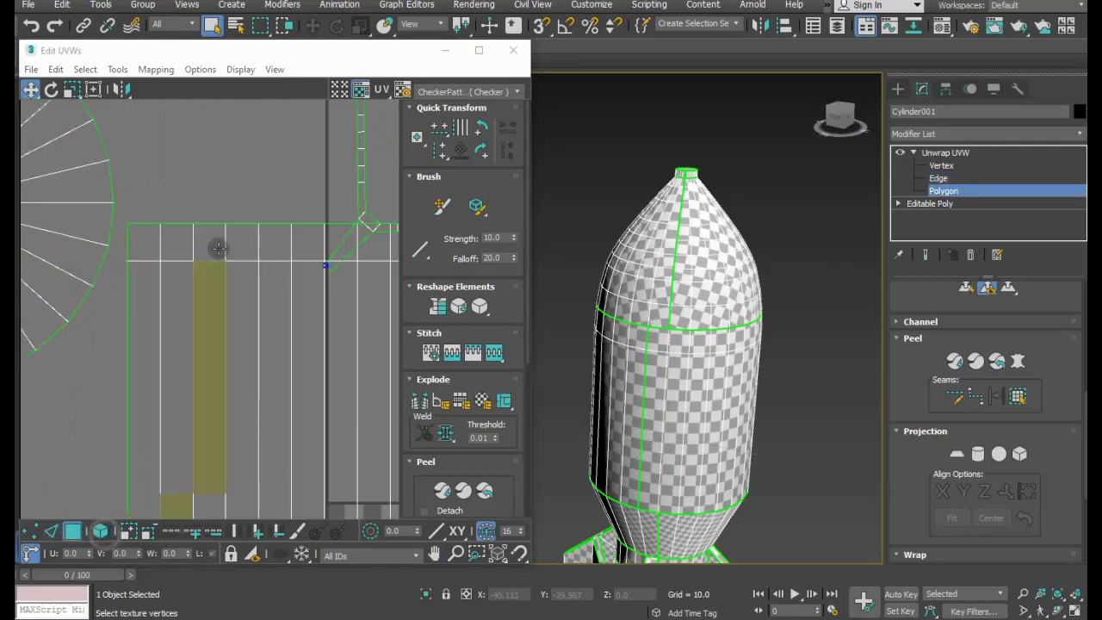
{"action": "left_click_drag", "start_coordinate": [143, 229], "coordinate": [144, 299]}
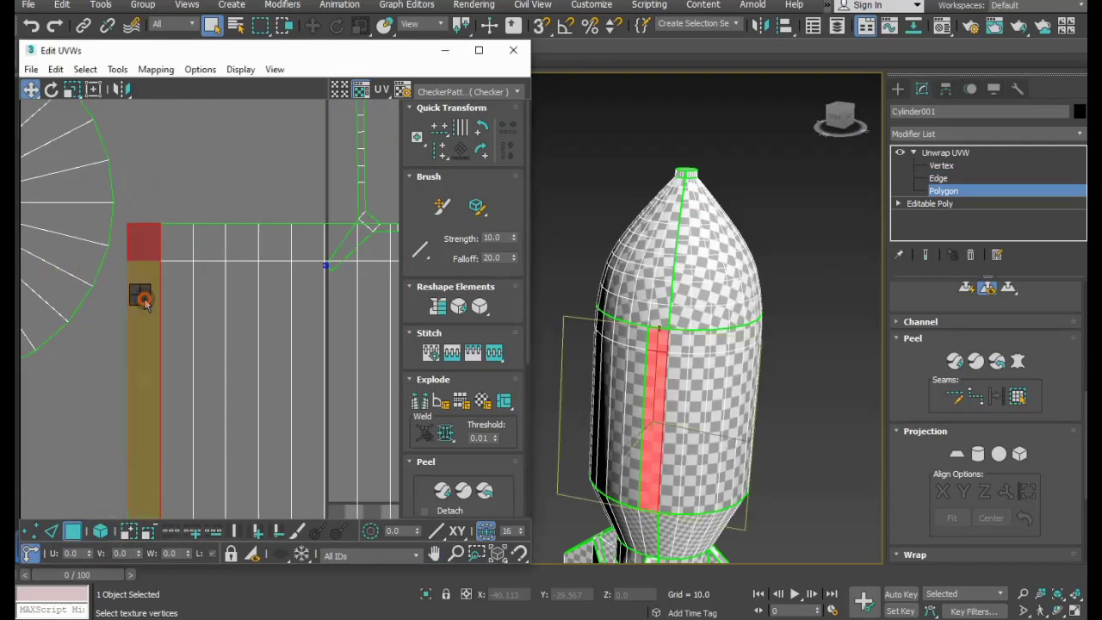
{"action": "right_click", "coordinate": [145, 299]}
{"action": "left_click", "coordinate": [69, 333]}
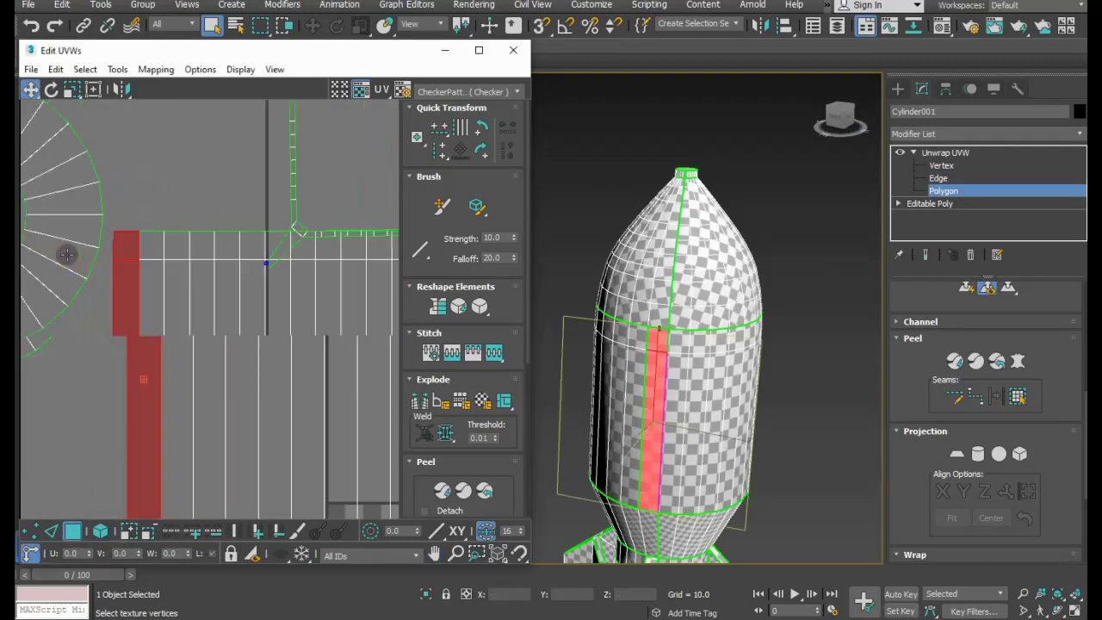
{"action": "scroll", "coordinate": [67, 253], "scroll_direction": "down", "scroll_amount": 4}
{"action": "left_click_drag", "start_coordinate": [89, 277], "coordinate": [265, 283]}
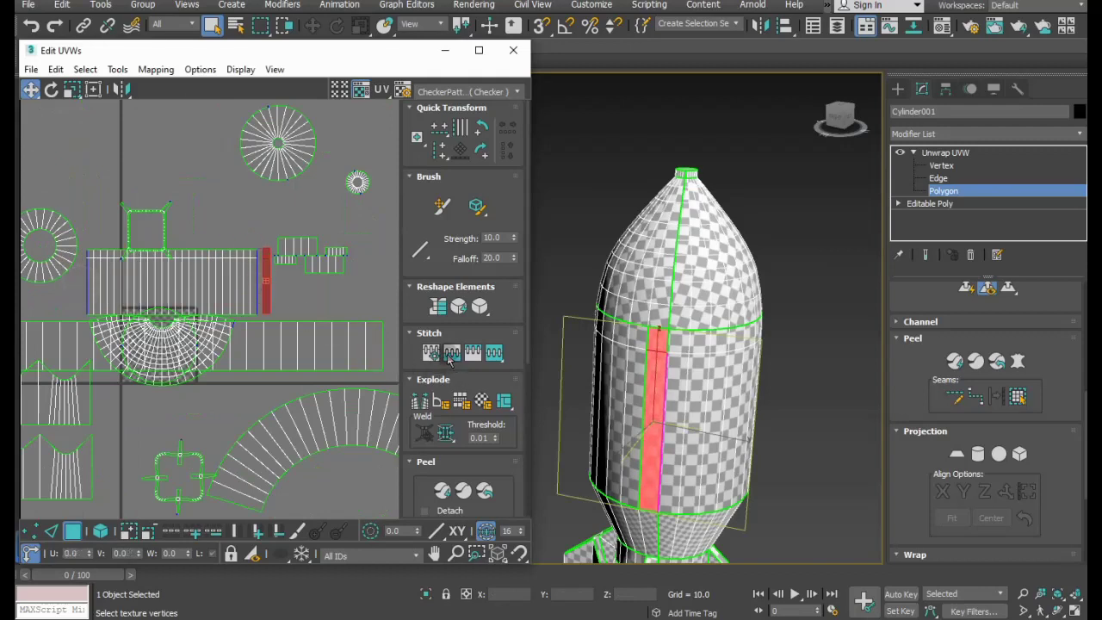
Try stitching the detached column onto its neighbour twice, undoing both attempts.
{"action": "left_click", "coordinate": [448, 358]}
{"action": "left_click", "coordinate": [30, 26]}
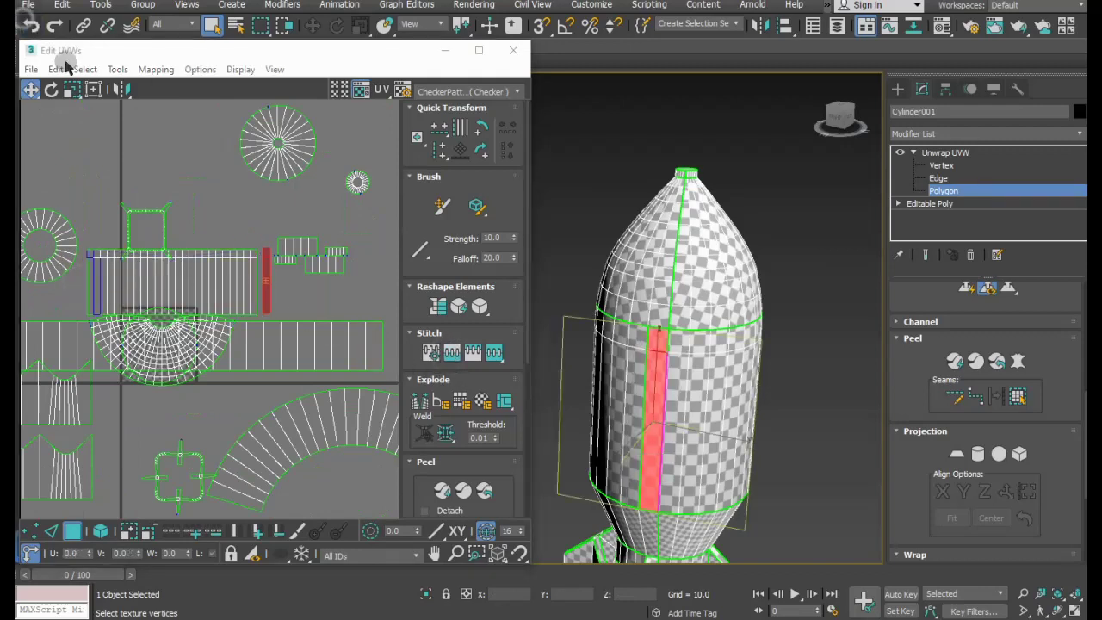
{"action": "left_click", "coordinate": [473, 358]}
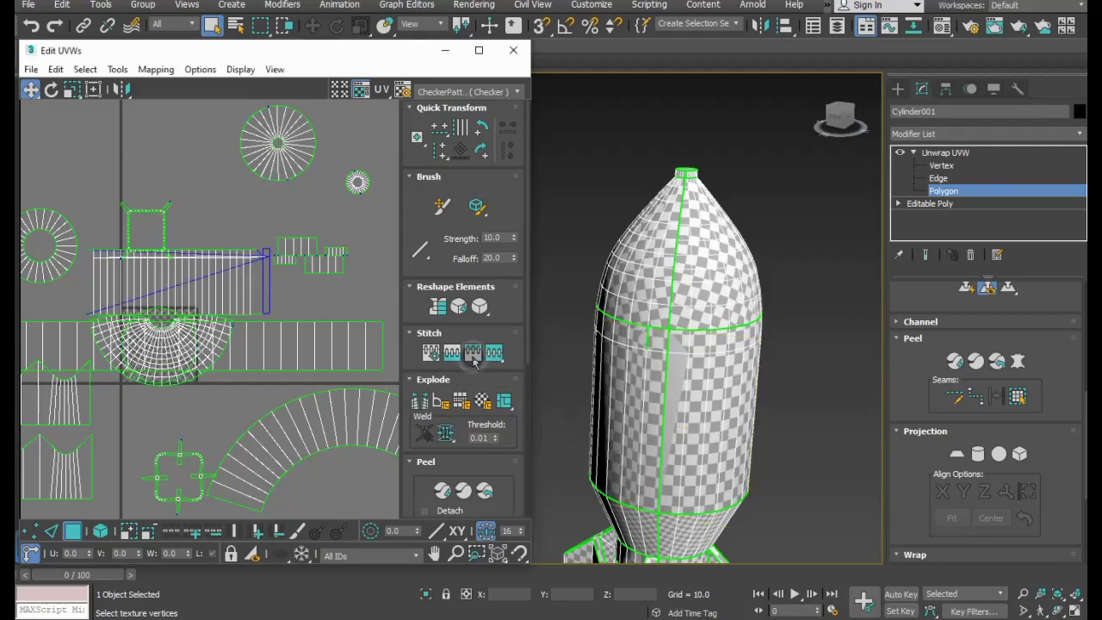
{"action": "key", "text": "ctrl+z"}
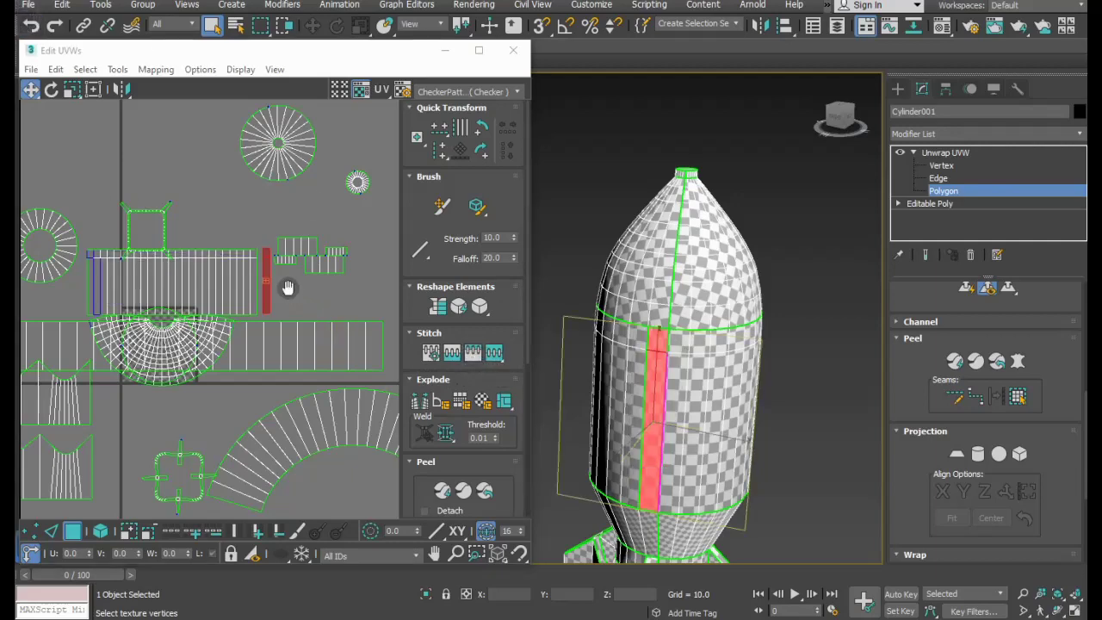
{"action": "scroll", "coordinate": [289, 287], "scroll_direction": "up", "scroll_amount": 3}
{"action": "left_click", "coordinate": [262, 326]}
Stitch the thin strip's vertical edge onto the body island.
{"action": "key", "text": "2"}
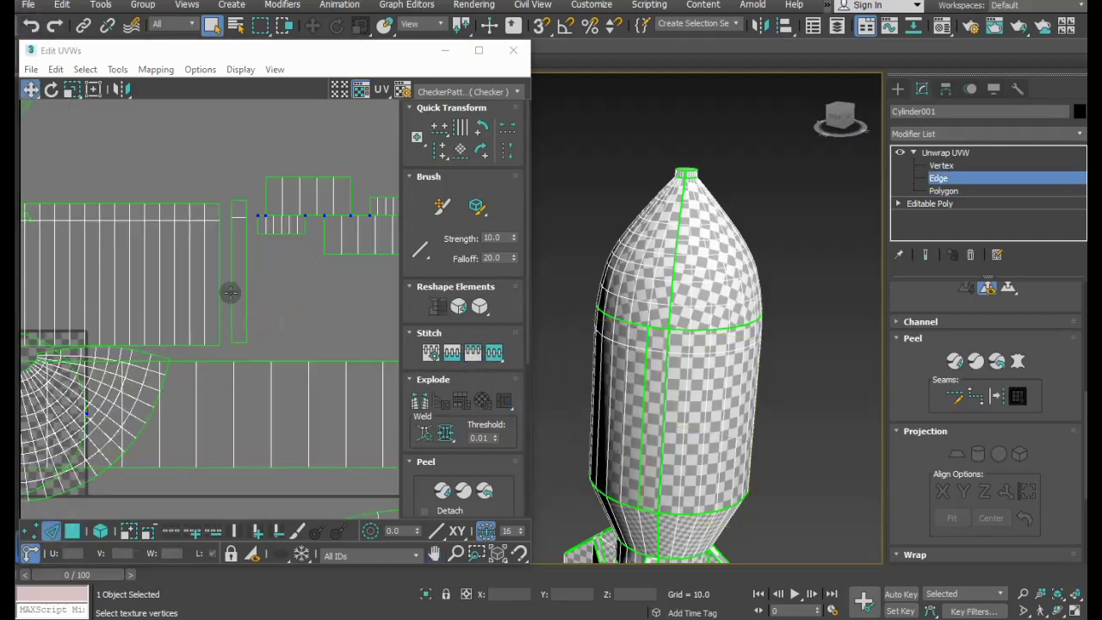
{"action": "left_click", "coordinate": [231, 269]}
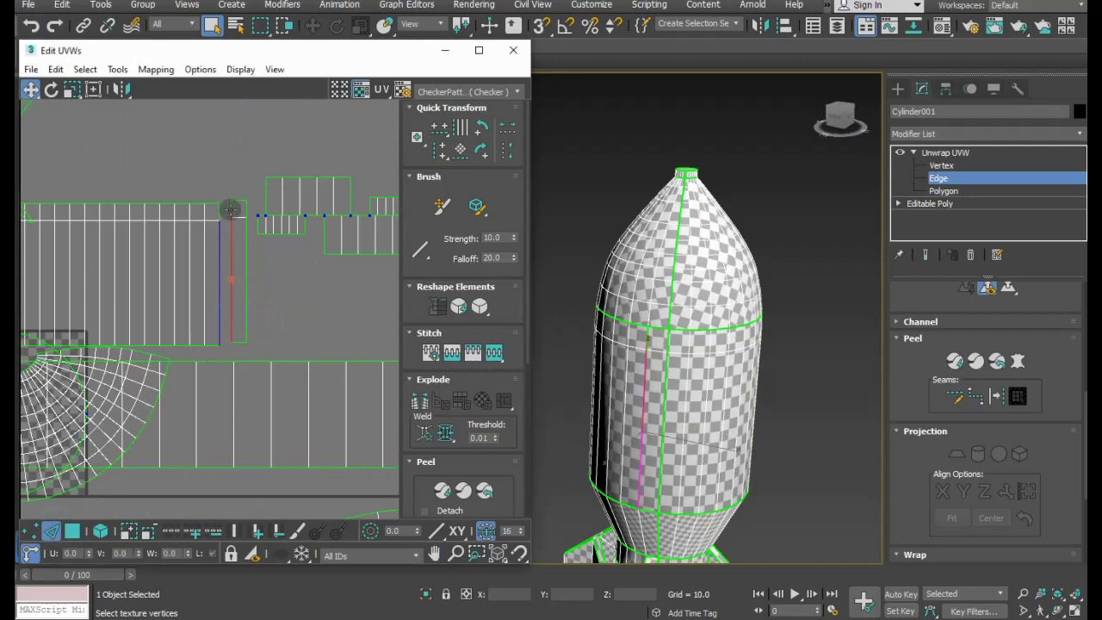
{"action": "left_click", "coordinate": [451, 352]}
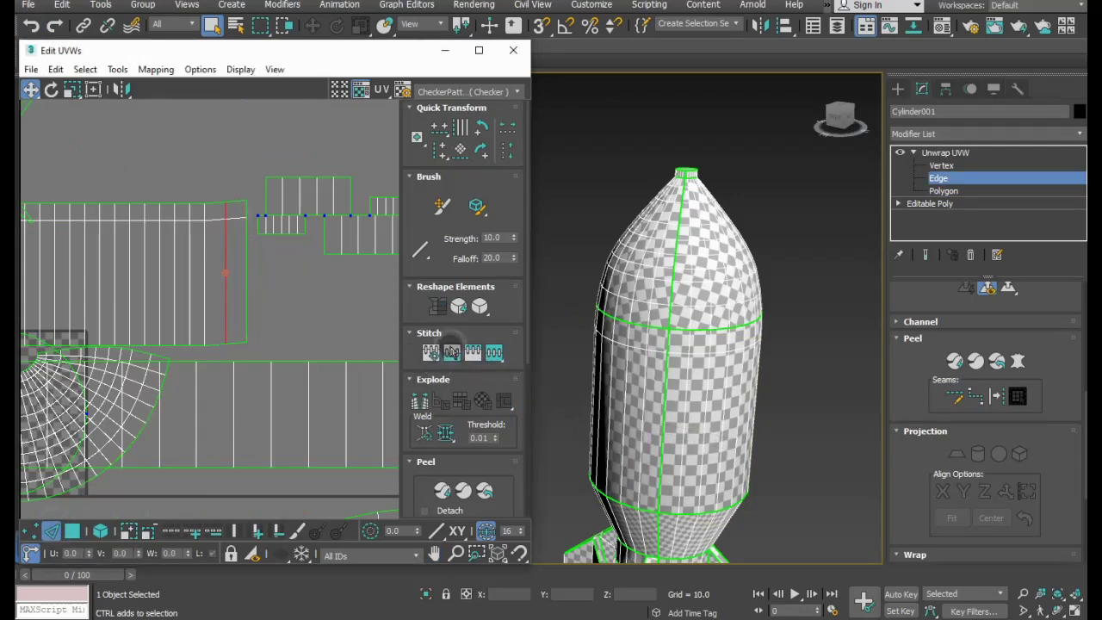
Select the whole body UV island as an element and relax it.
{"action": "left_click", "coordinate": [74, 532]}
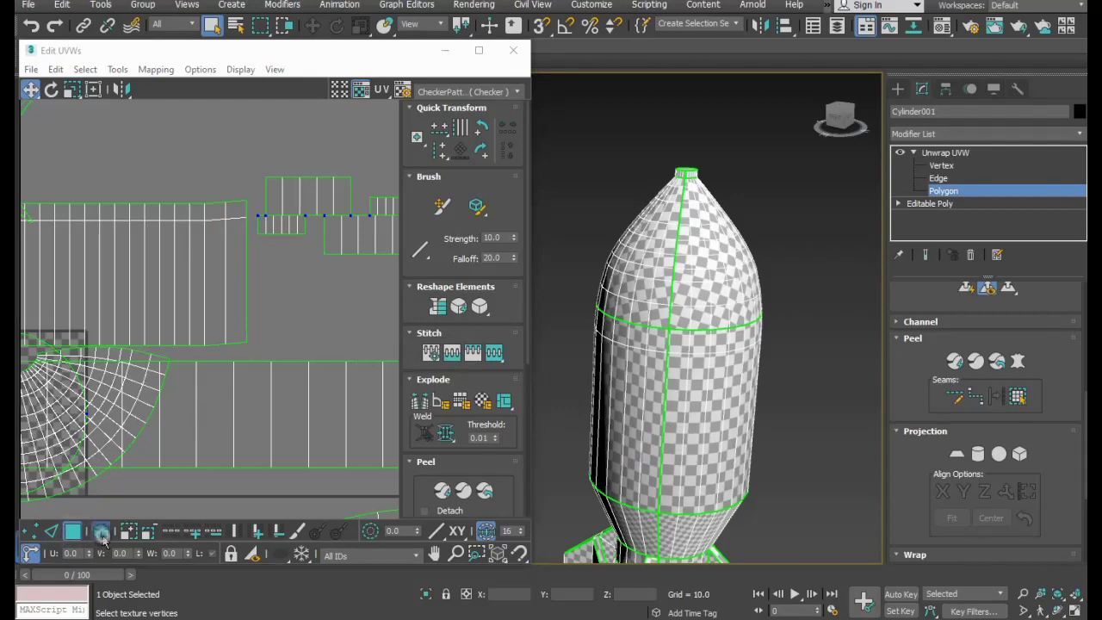
{"action": "left_click", "coordinate": [101, 532]}
{"action": "left_click", "coordinate": [143, 327]}
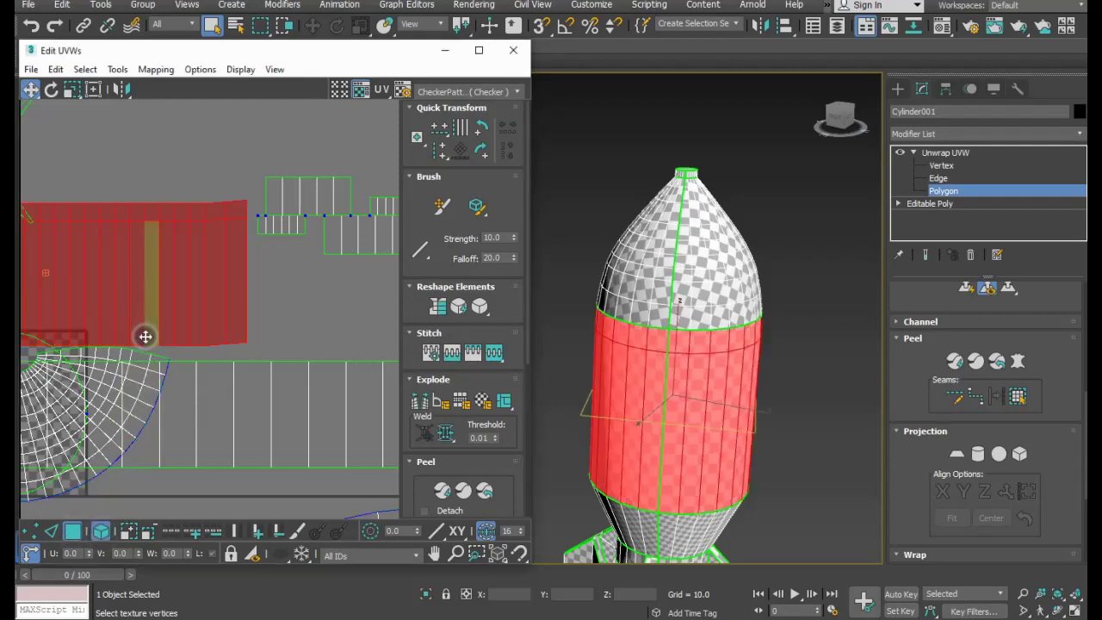
{"action": "left_click", "coordinate": [115, 70]}
{"action": "left_click", "coordinate": [177, 319]}
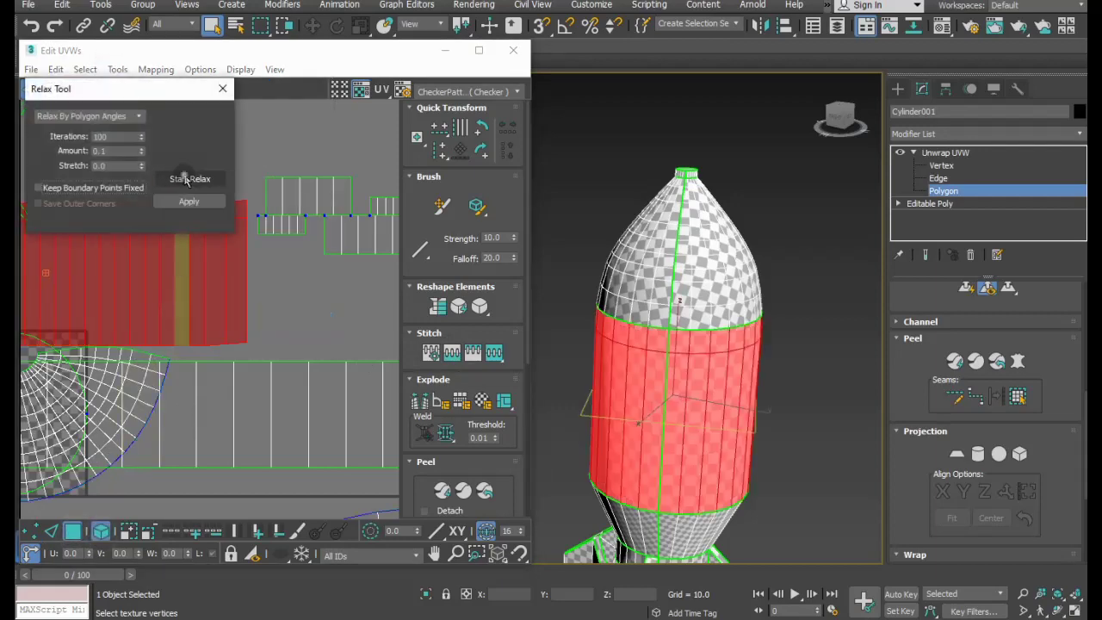
{"action": "left_click", "coordinate": [187, 179]}
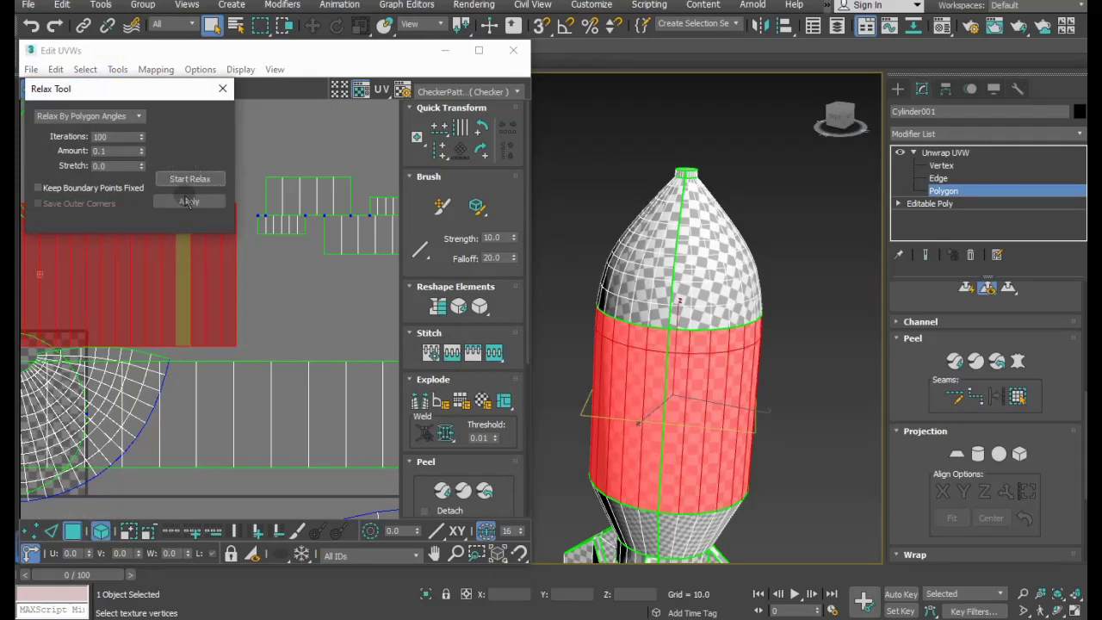
{"action": "left_click", "coordinate": [323, 305]}
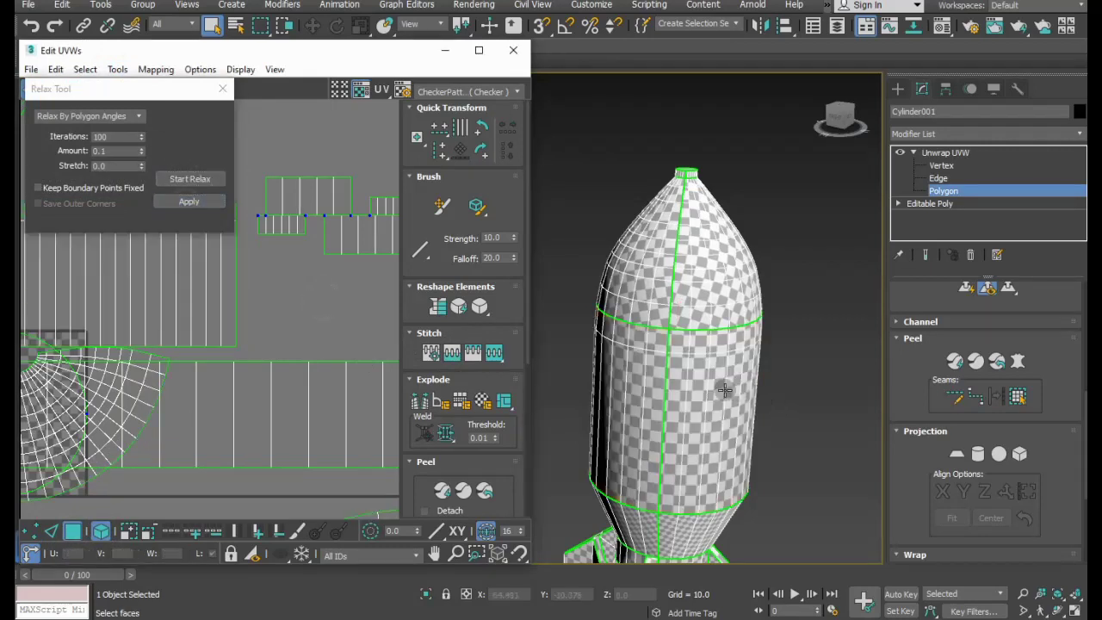
Select all rocket faces with Ctrl+A and close the Relax Tool dialog.
{"action": "scroll", "coordinate": [723, 391], "scroll_direction": "down", "scroll_amount": 2}
{"action": "scroll", "coordinate": [681, 516], "scroll_direction": "up", "scroll_amount": 3}
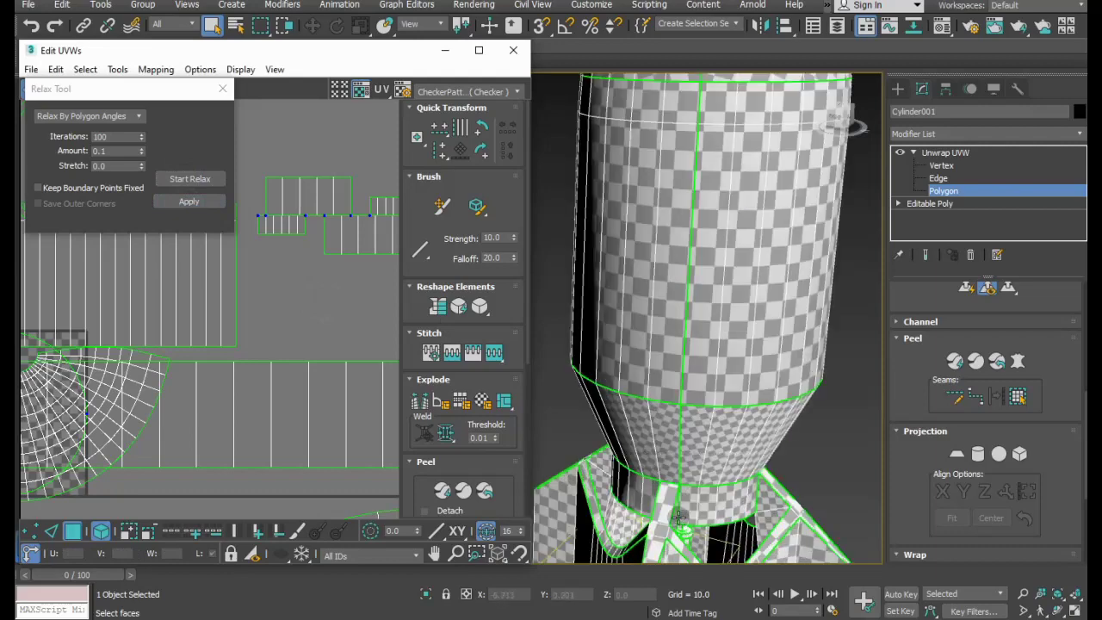
{"action": "scroll", "coordinate": [714, 493], "scroll_direction": "down", "scroll_amount": 1}
{"action": "scroll", "coordinate": [714, 492], "scroll_direction": "down", "scroll_amount": 1}
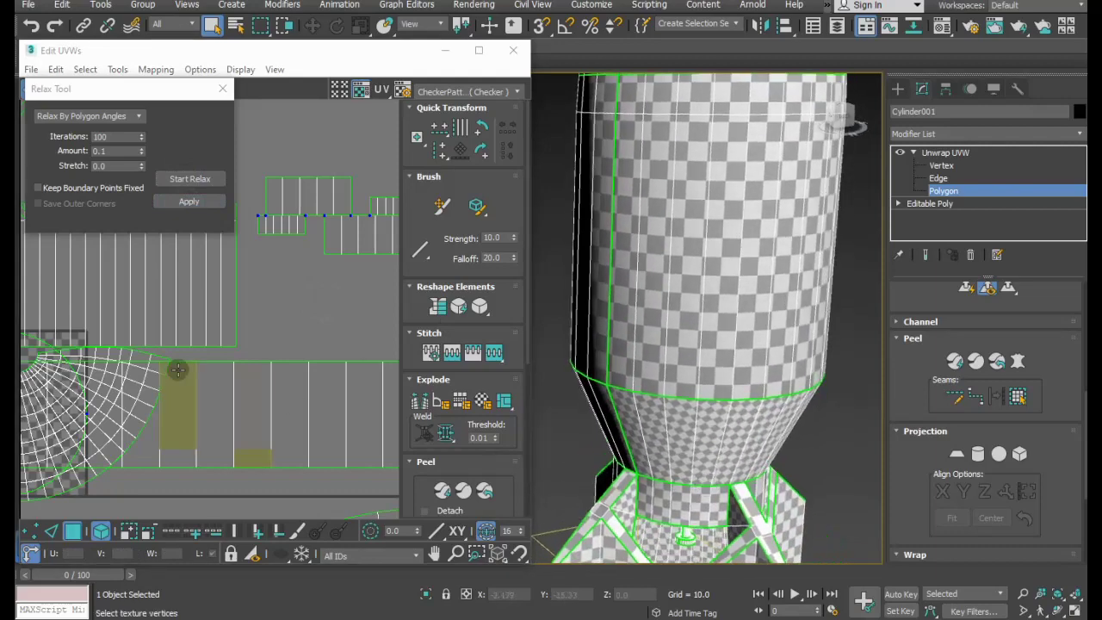
{"action": "scroll", "coordinate": [258, 370], "scroll_direction": "down", "scroll_amount": 2}
{"action": "scroll", "coordinate": [341, 373], "scroll_direction": "down", "scroll_amount": 1}
{"action": "scroll", "coordinate": [342, 373], "scroll_direction": "down", "scroll_amount": 1}
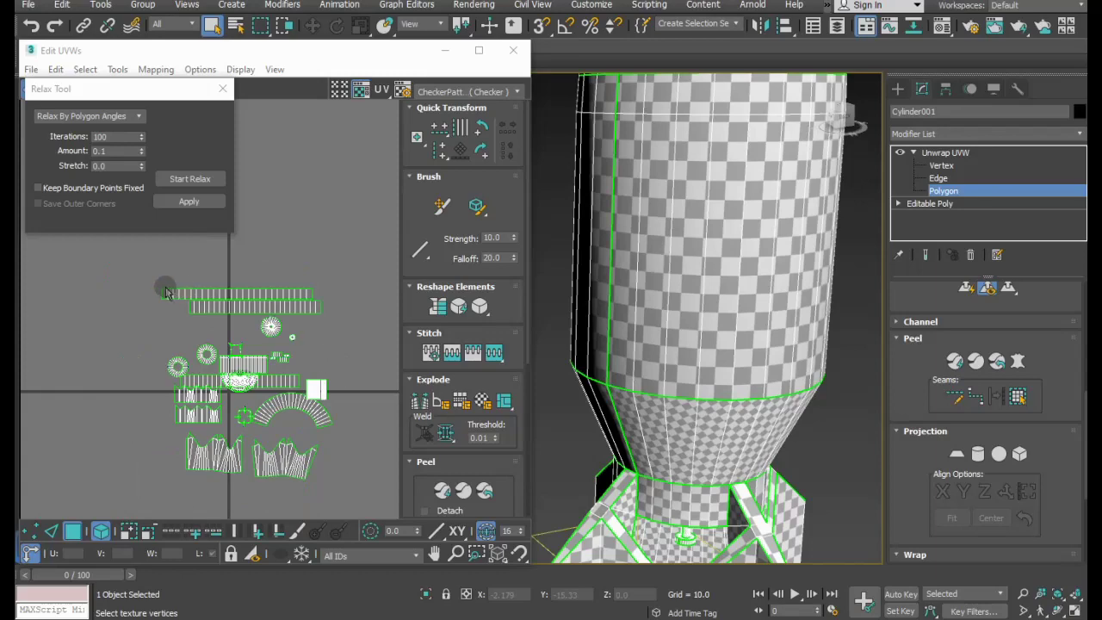
{"action": "key", "text": "ctrl+a"}
{"action": "scroll", "coordinate": [707, 396], "scroll_direction": "down", "scroll_amount": 2}
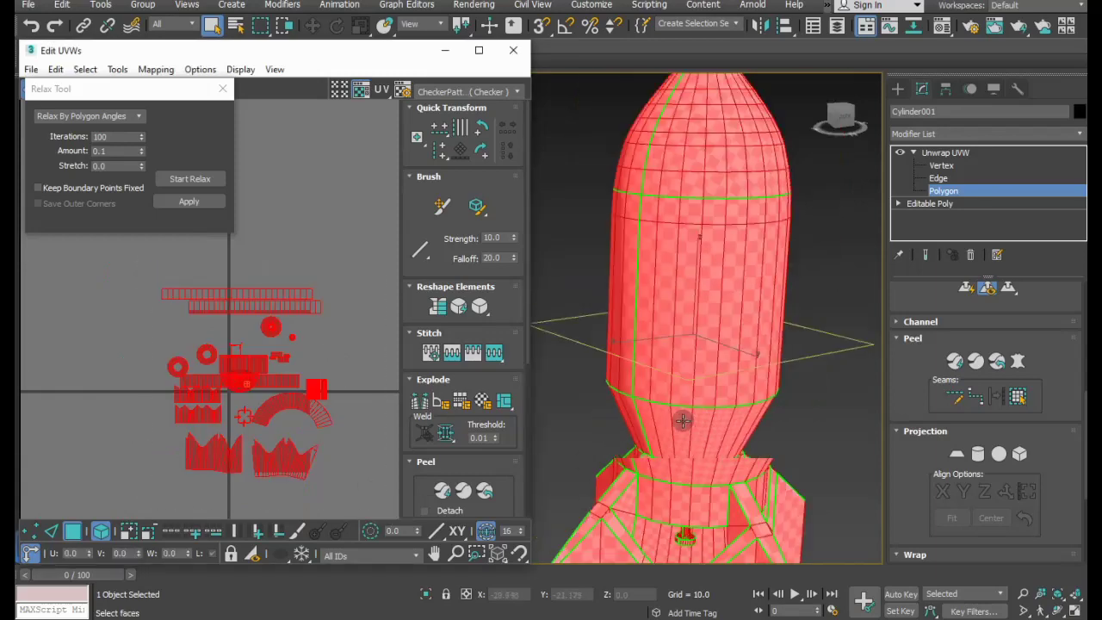
{"action": "scroll", "coordinate": [685, 458], "scroll_direction": "up", "scroll_amount": 5}
{"action": "scroll", "coordinate": [684, 459], "scroll_direction": "up", "scroll_amount": 3}
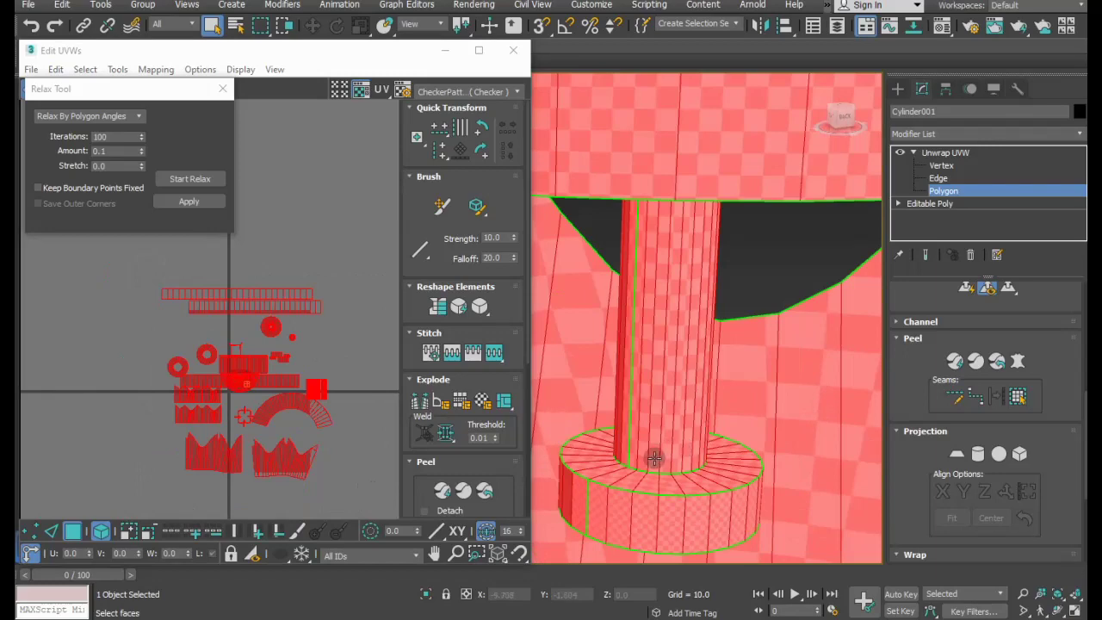
{"action": "scroll", "coordinate": [637, 478], "scroll_direction": "down", "scroll_amount": 2}
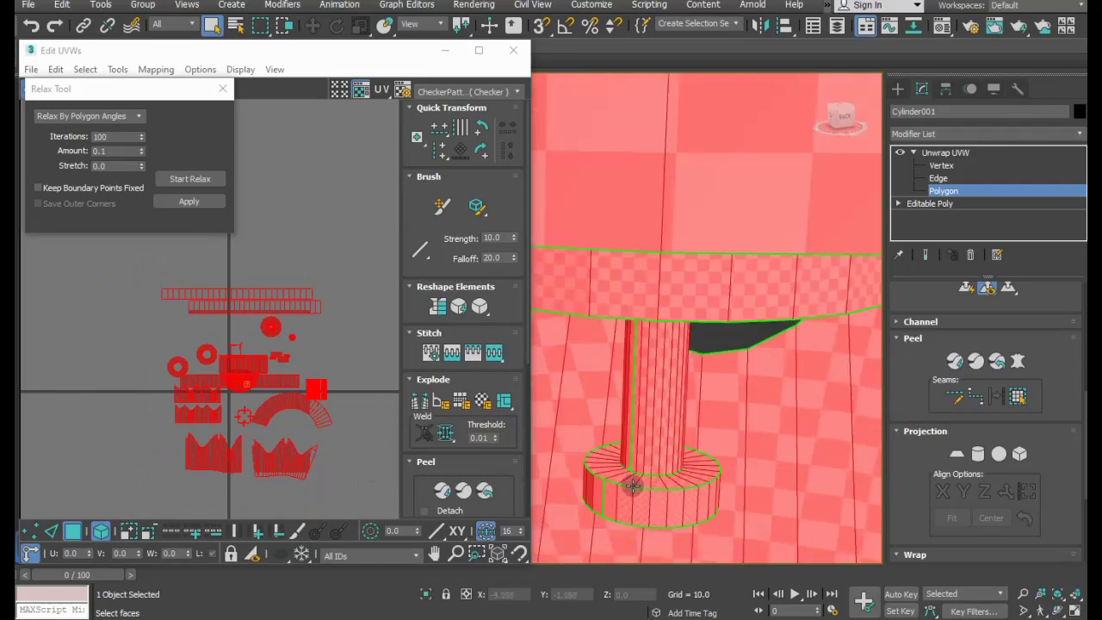
{"action": "scroll", "coordinate": [637, 477], "scroll_direction": "down", "scroll_amount": 2}
{"action": "scroll", "coordinate": [637, 478], "scroll_direction": "down", "scroll_amount": 2}
{"action": "scroll", "coordinate": [641, 469], "scroll_direction": "down", "scroll_amount": 3}
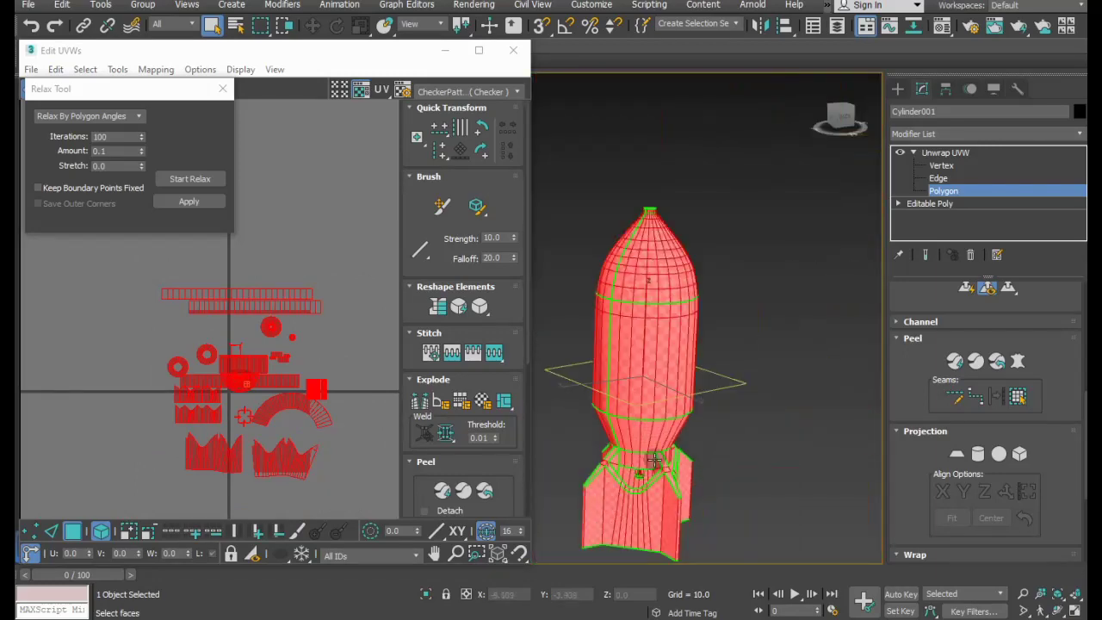
{"action": "middle_click_drag", "start_coordinate": [642, 469], "coordinate": [672, 447], "text": "alt"}
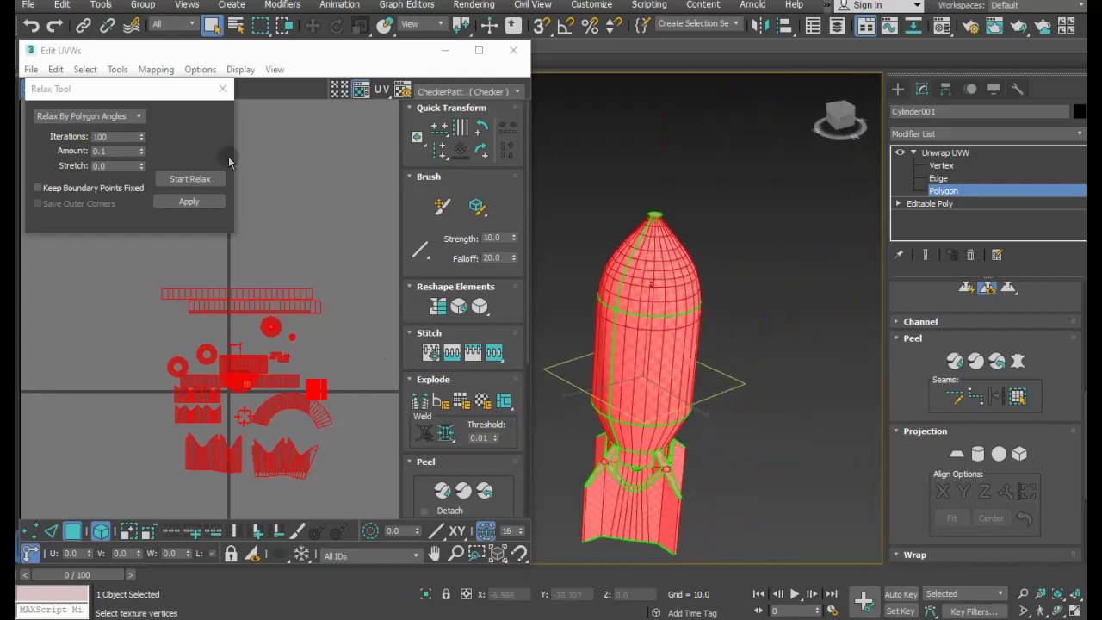
{"action": "left_click", "coordinate": [222, 89]}
Pack Normalize all rocket UV islands into the 0–1 tile, deselect everything, and enable Freeform Mode.
{"action": "left_click", "coordinate": [425, 461]}
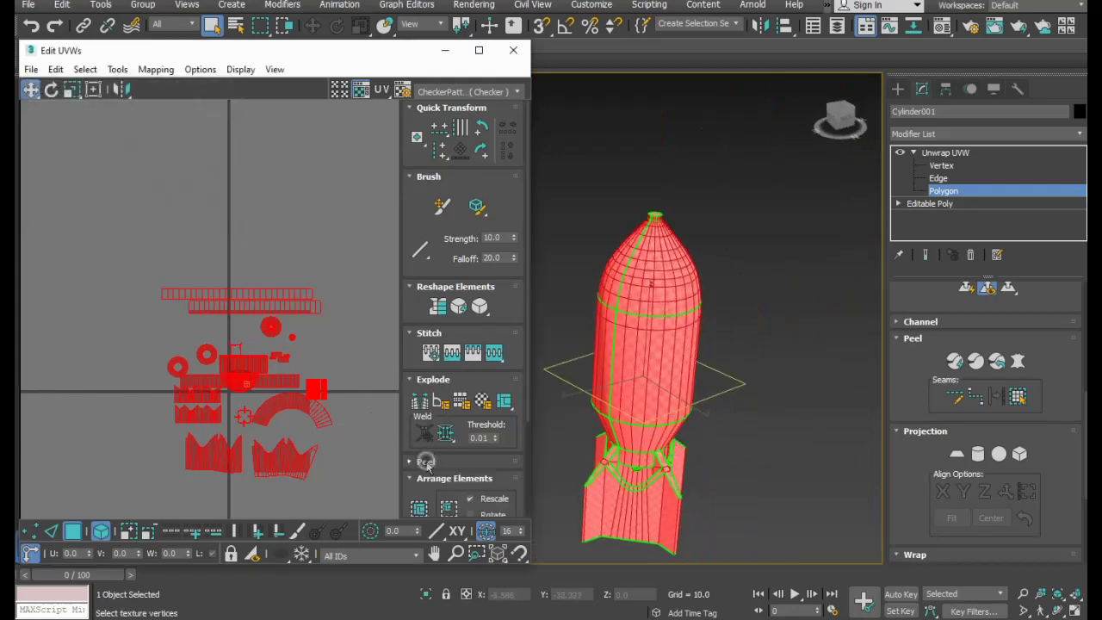
{"action": "left_click", "coordinate": [421, 509]}
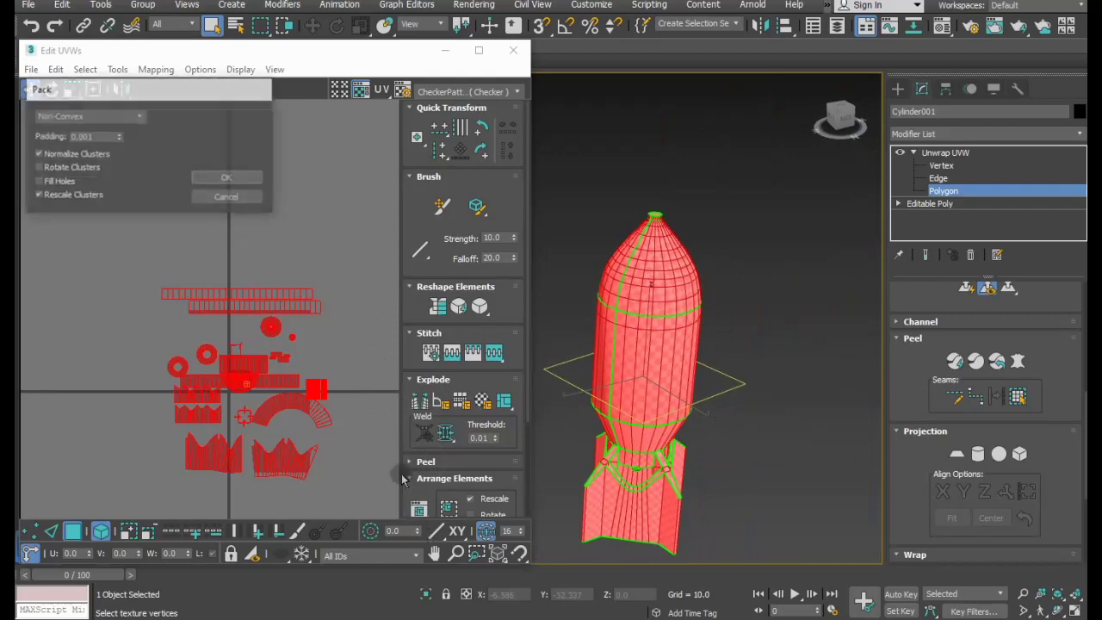
{"action": "left_click", "coordinate": [234, 179]}
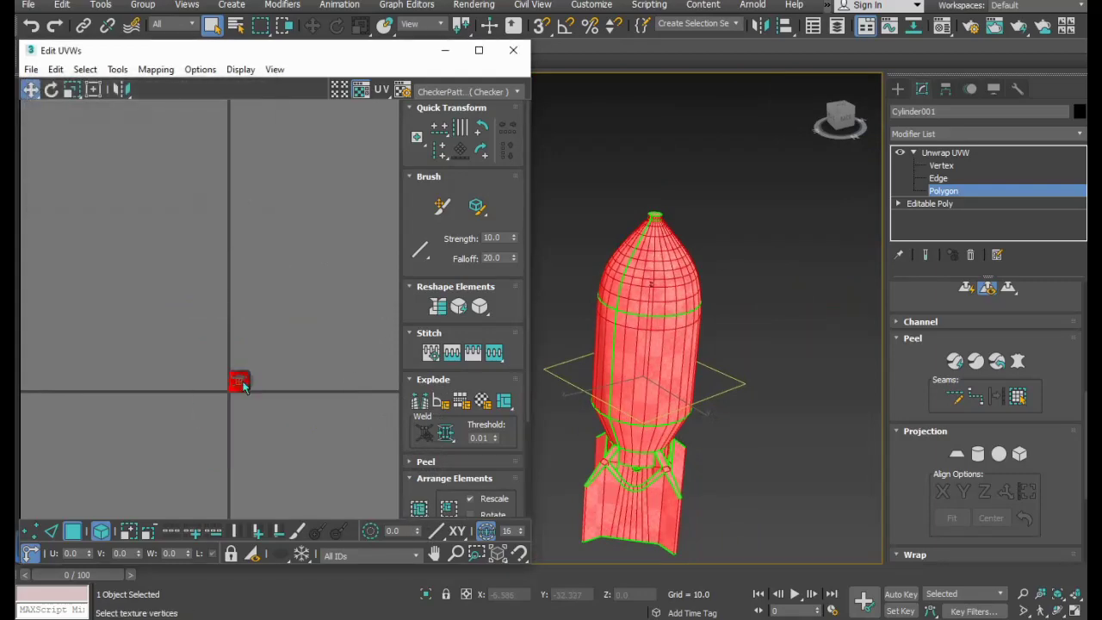
{"action": "scroll", "coordinate": [241, 385], "scroll_direction": "up", "scroll_amount": 3}
{"action": "scroll", "coordinate": [243, 388], "scroll_direction": "up", "scroll_amount": 2}
{"action": "scroll", "coordinate": [245, 392], "scroll_direction": "up", "scroll_amount": 2}
{"action": "scroll", "coordinate": [247, 398], "scroll_direction": "up", "scroll_amount": 3}
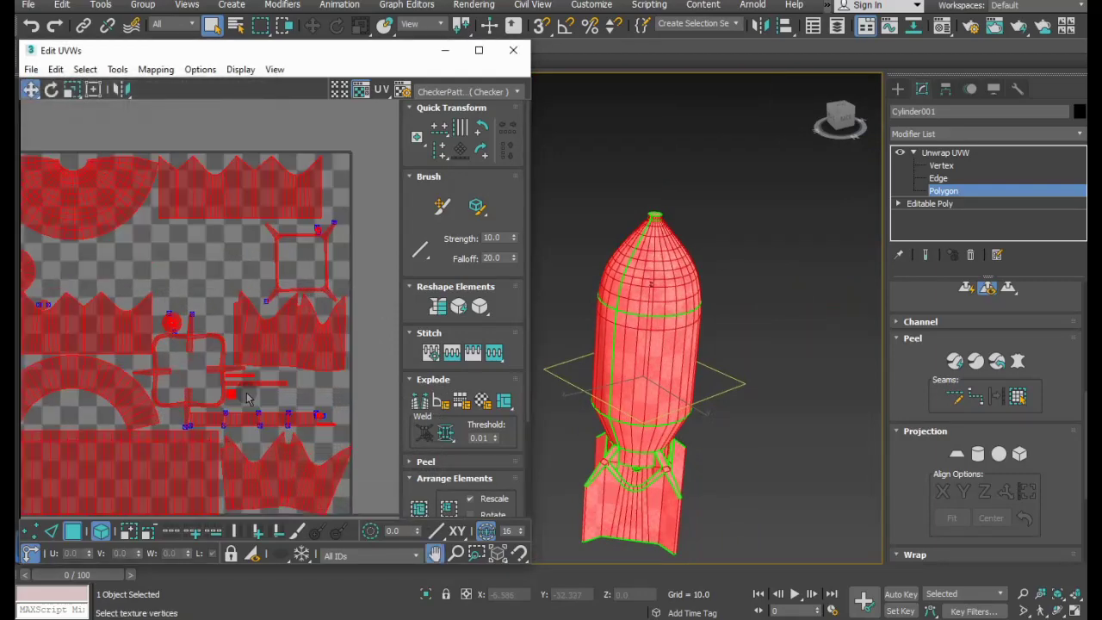
{"action": "left_click", "coordinate": [340, 396]}
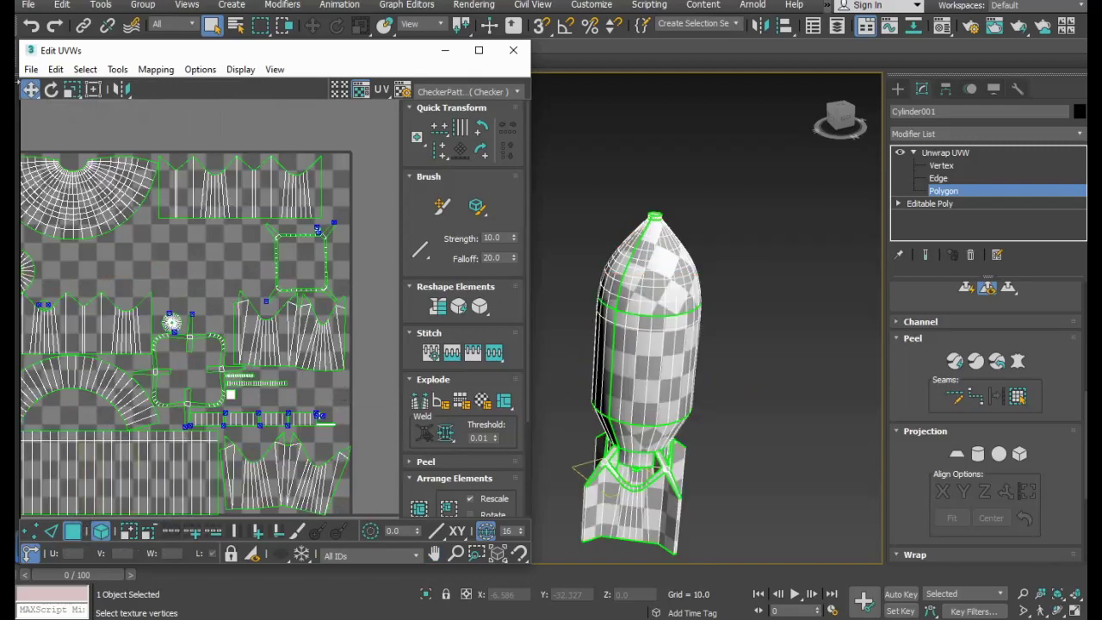
{"action": "left_click", "coordinate": [93, 89]}
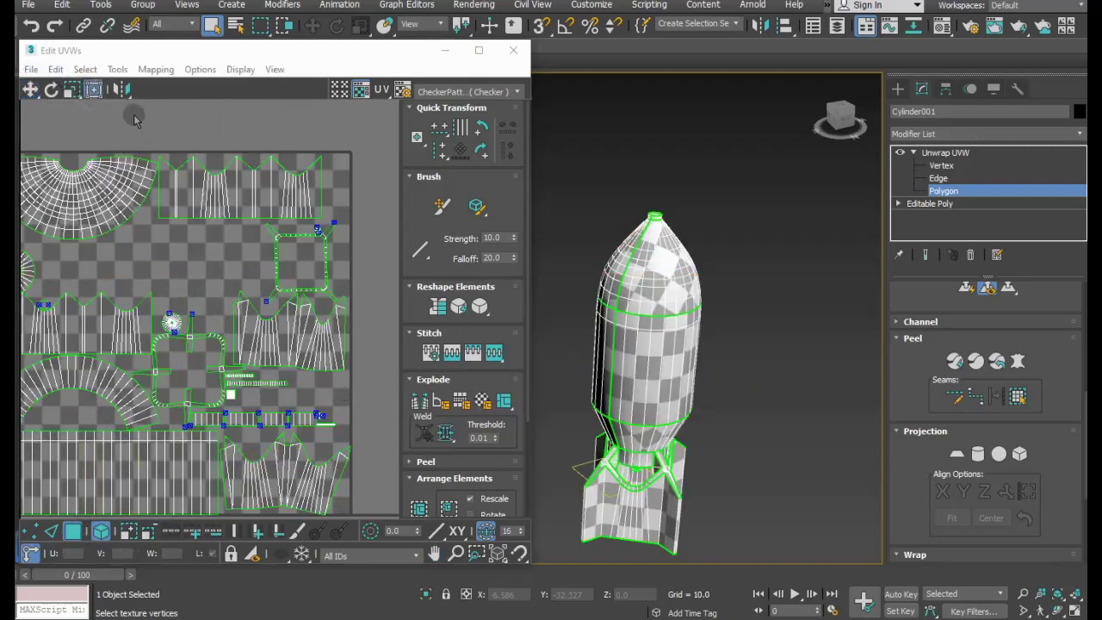
{"action": "left_click", "coordinate": [133, 119]}
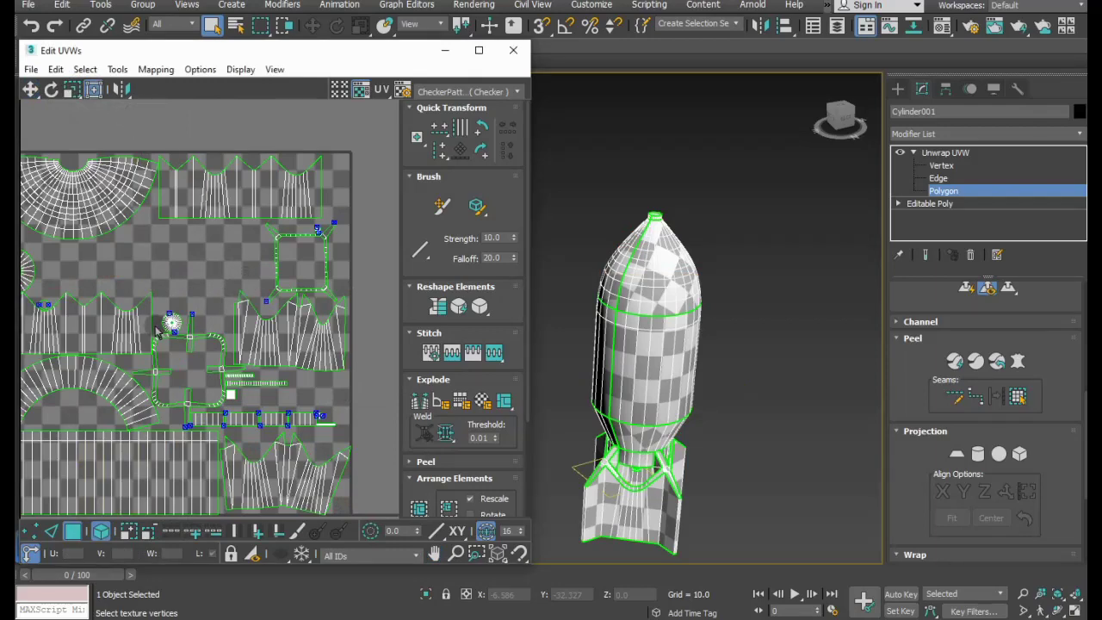
{"action": "scroll", "coordinate": [160, 332], "scroll_direction": "up", "scroll_amount": 3}
{"action": "scroll", "coordinate": [191, 307], "scroll_direction": "up", "scroll_amount": 3}
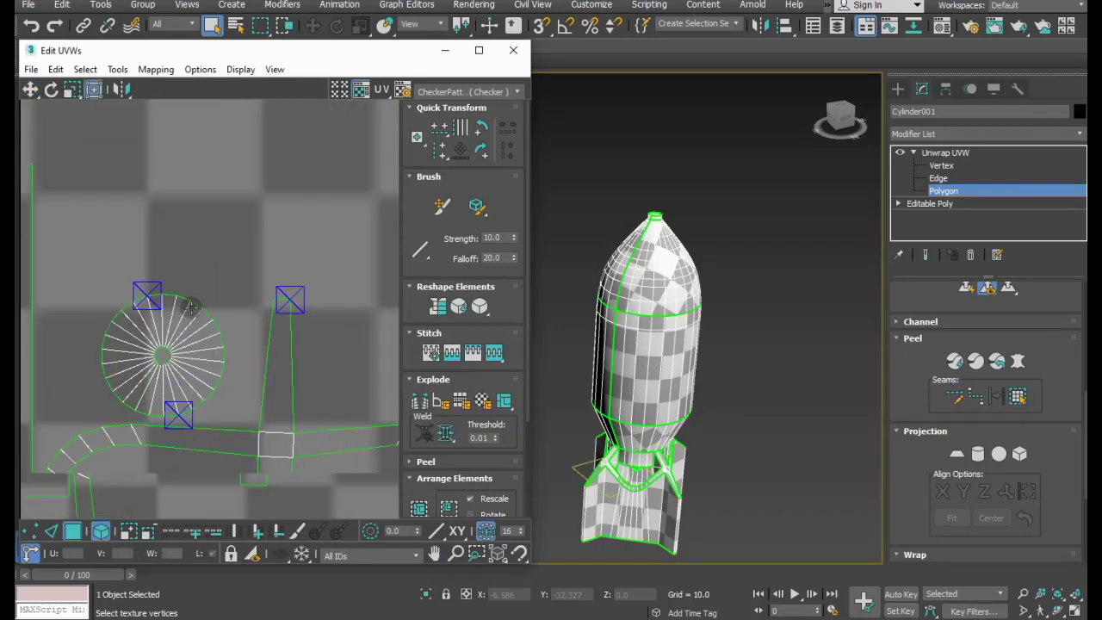
{"action": "scroll", "coordinate": [191, 307], "scroll_direction": "up", "scroll_amount": 5}
{"action": "left_click", "coordinate": [203, 69]}
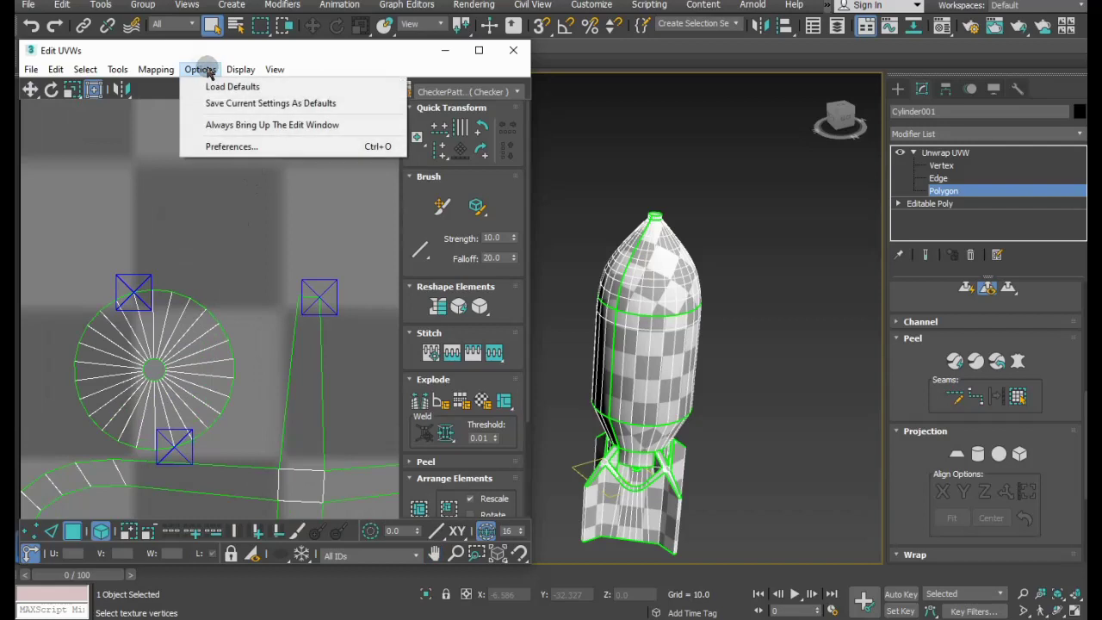
{"action": "key", "text": "Escape"}
{"action": "left_click", "coordinate": [233, 73]}
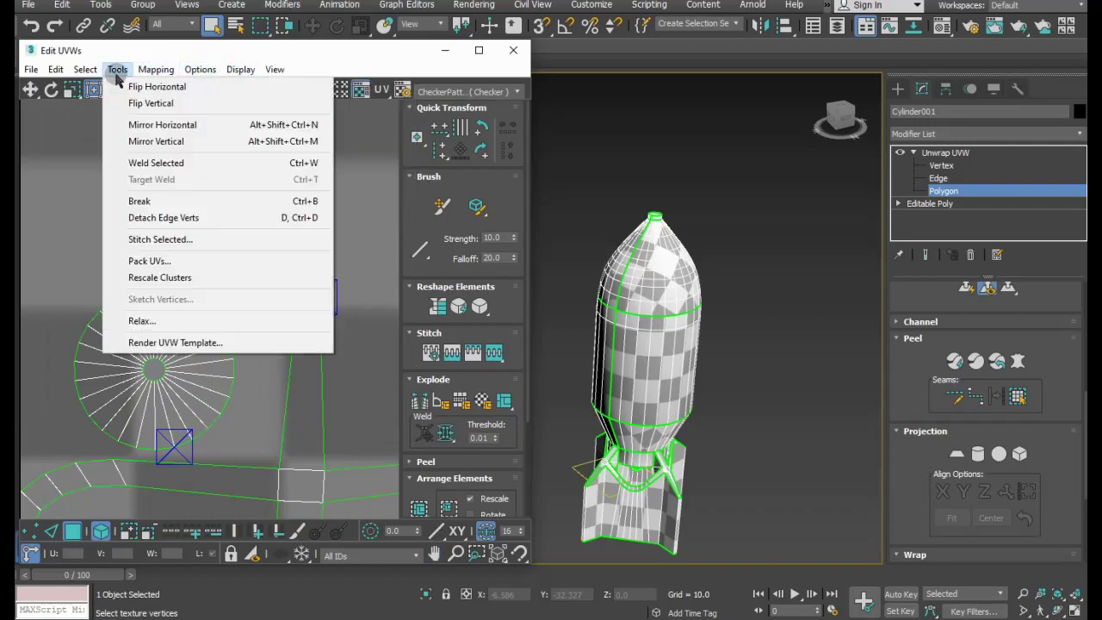
{"action": "mouse_move", "coordinate": [240, 69]}
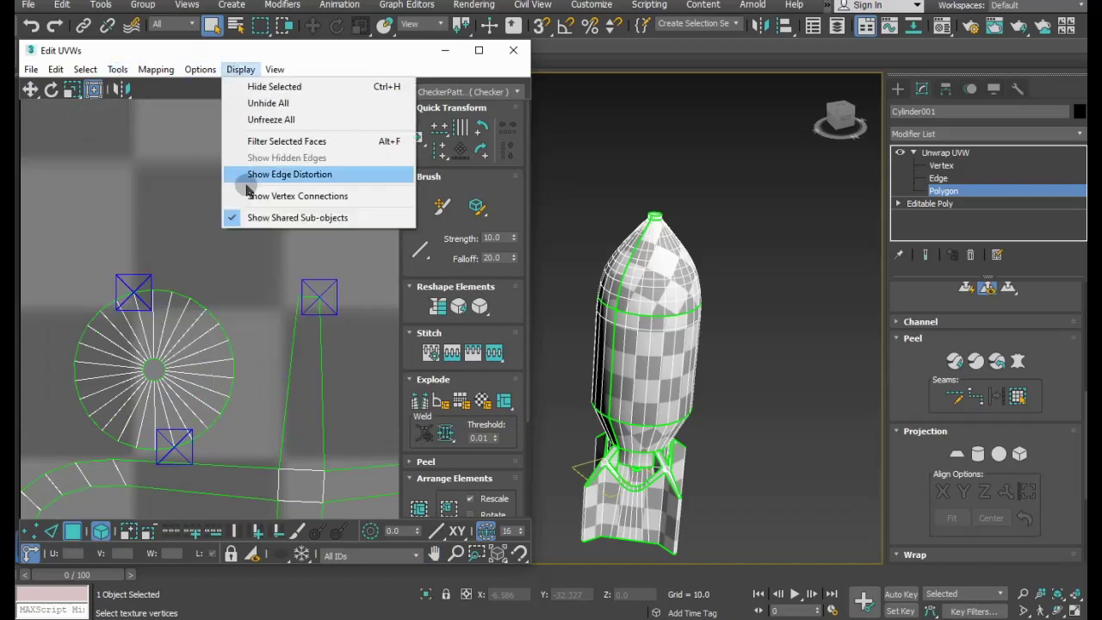
{"action": "left_click", "coordinate": [234, 217]}
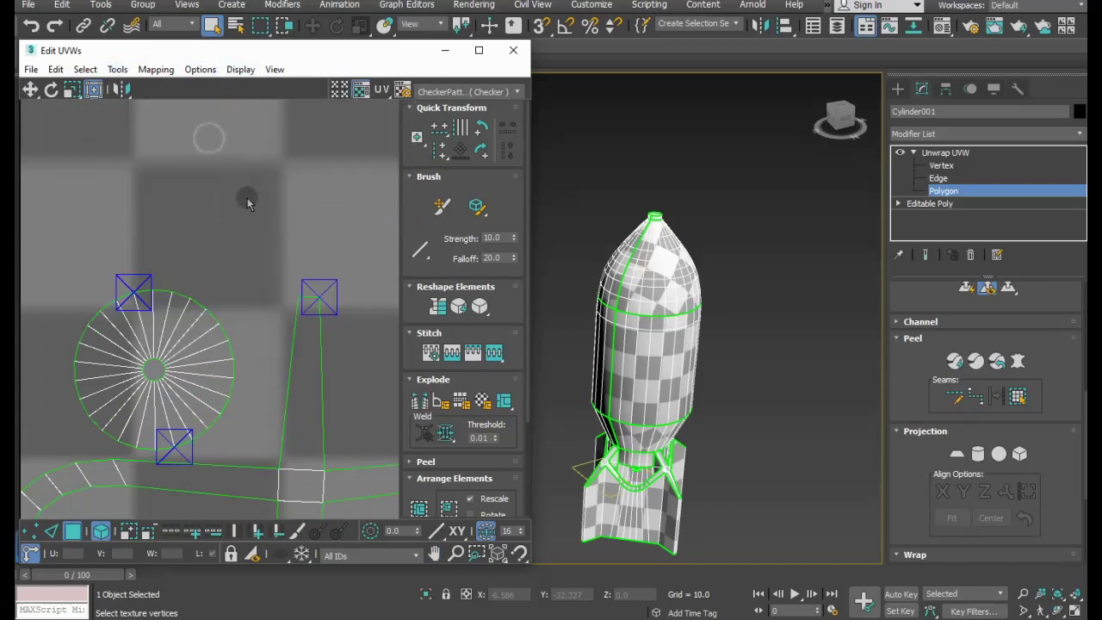
{"action": "scroll", "coordinate": [241, 199], "scroll_direction": "down", "scroll_amount": 5}
{"action": "scroll", "coordinate": [226, 230], "scroll_direction": "down", "scroll_amount": 4}
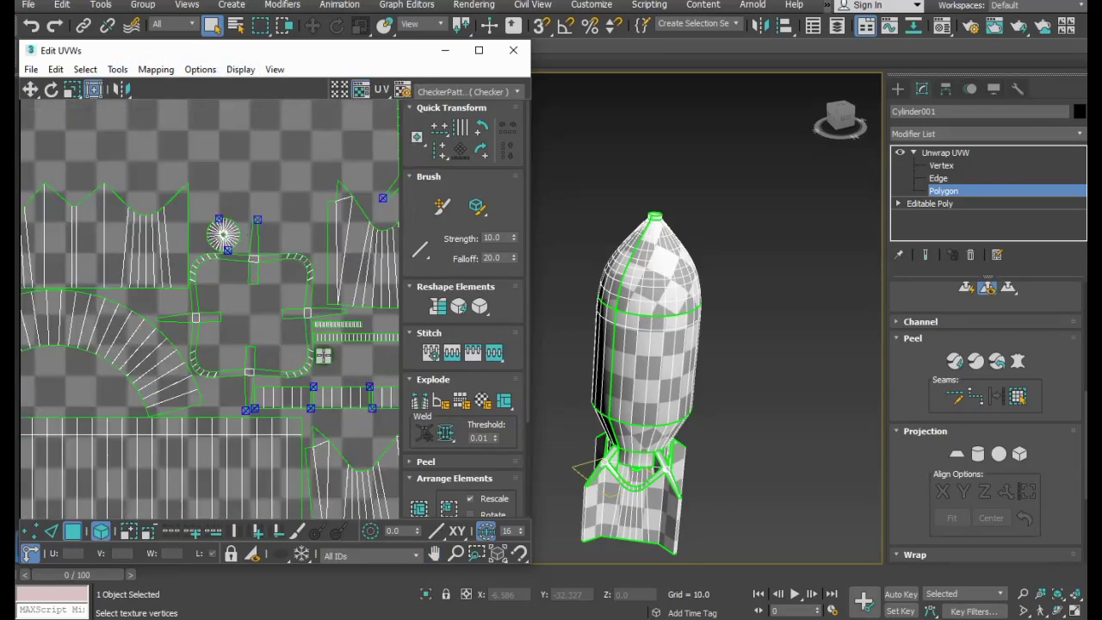
{"action": "scroll", "coordinate": [317, 352], "scroll_direction": "up", "scroll_amount": 2}
{"action": "scroll", "coordinate": [318, 353], "scroll_direction": "up", "scroll_amount": 2}
{"action": "scroll", "coordinate": [269, 344], "scroll_direction": "down", "scroll_amount": 2}
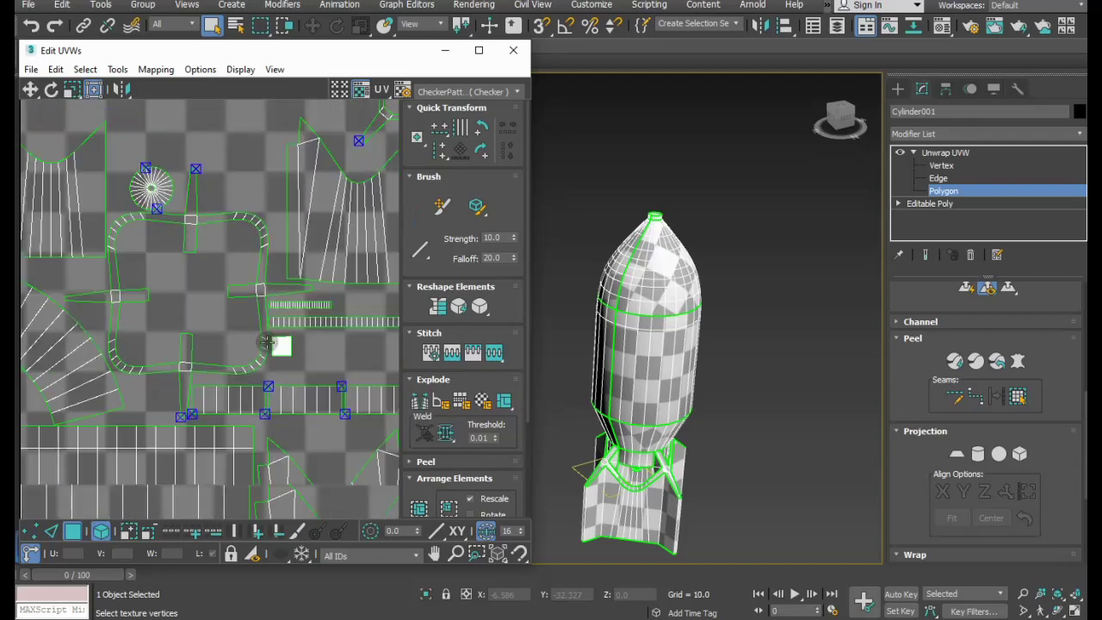
{"action": "scroll", "coordinate": [267, 345], "scroll_direction": "down", "scroll_amount": 3}
{"action": "scroll", "coordinate": [267, 344], "scroll_direction": "down", "scroll_amount": 2}
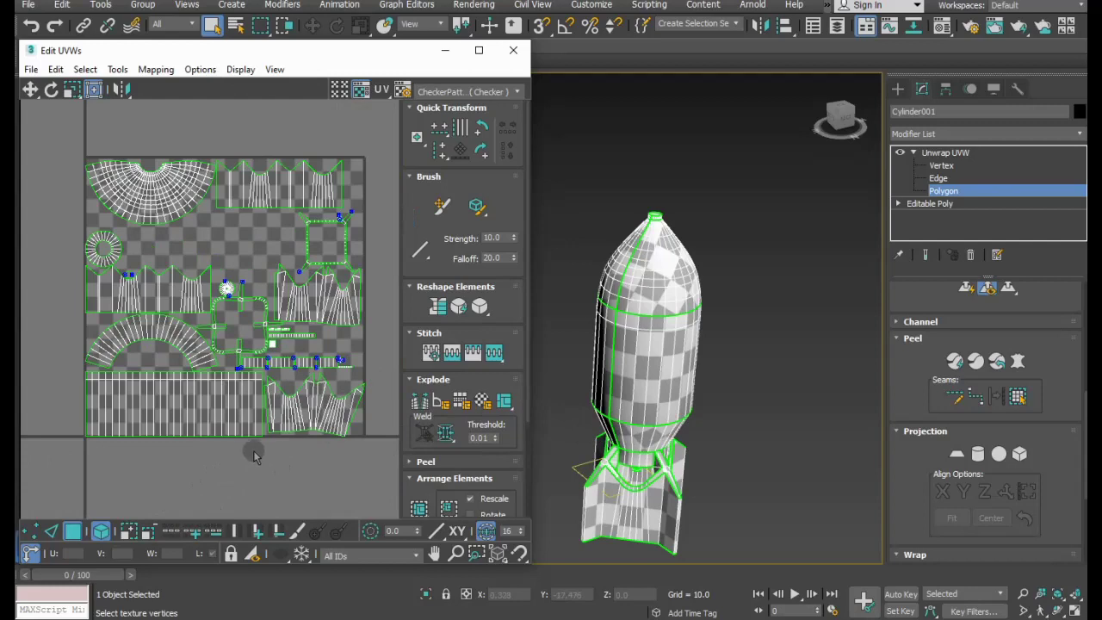
{"action": "left_click", "coordinate": [202, 414]}
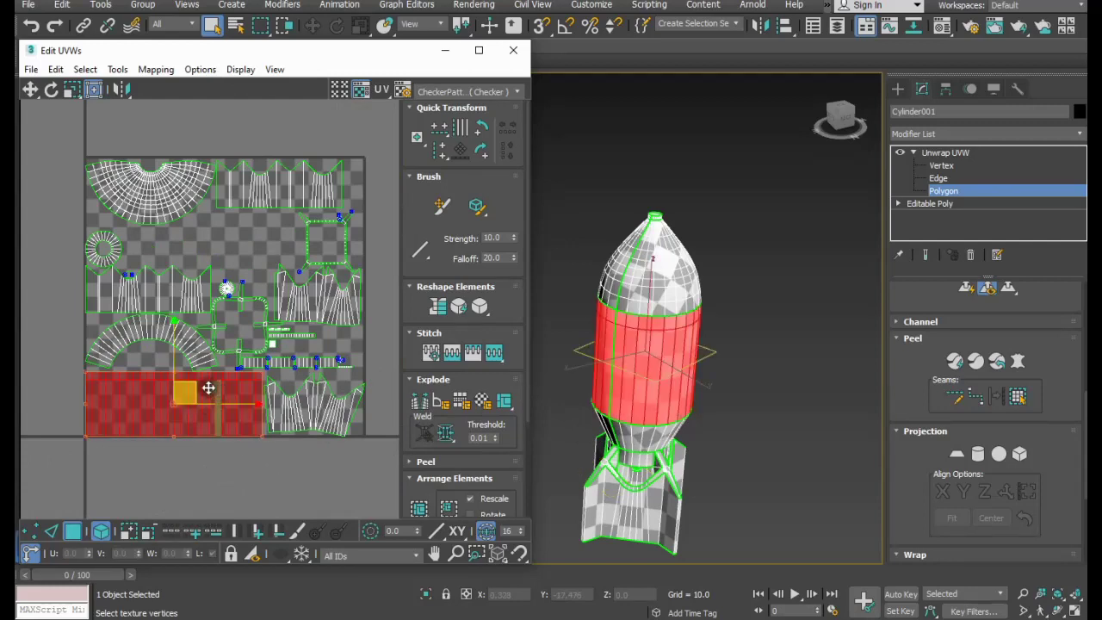
{"action": "left_click", "coordinate": [163, 277]}
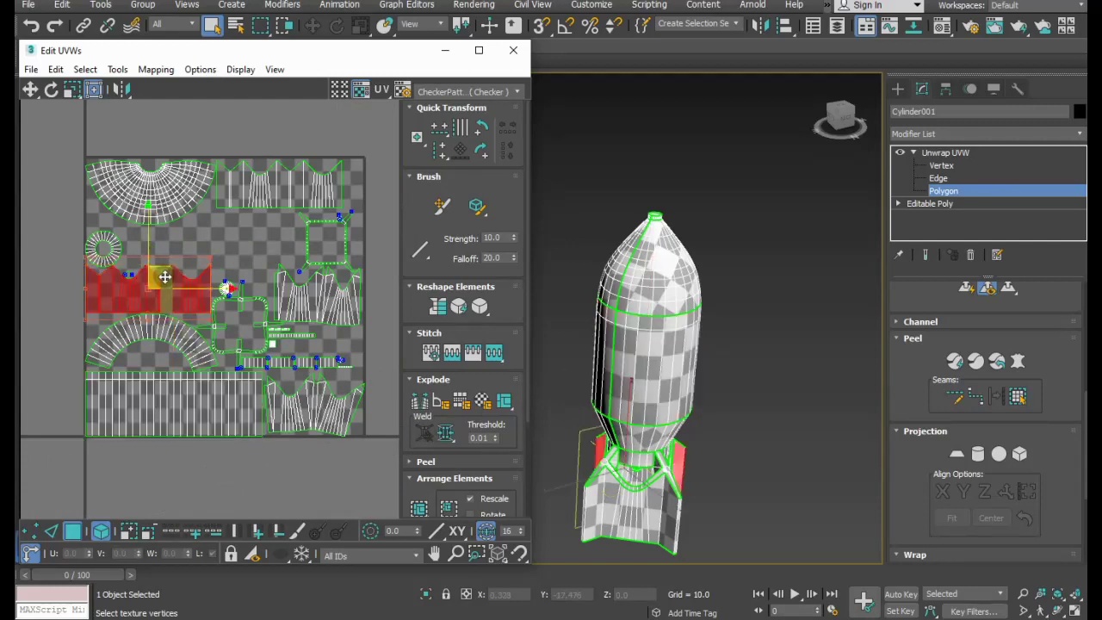
{"action": "left_click", "coordinate": [184, 187]}
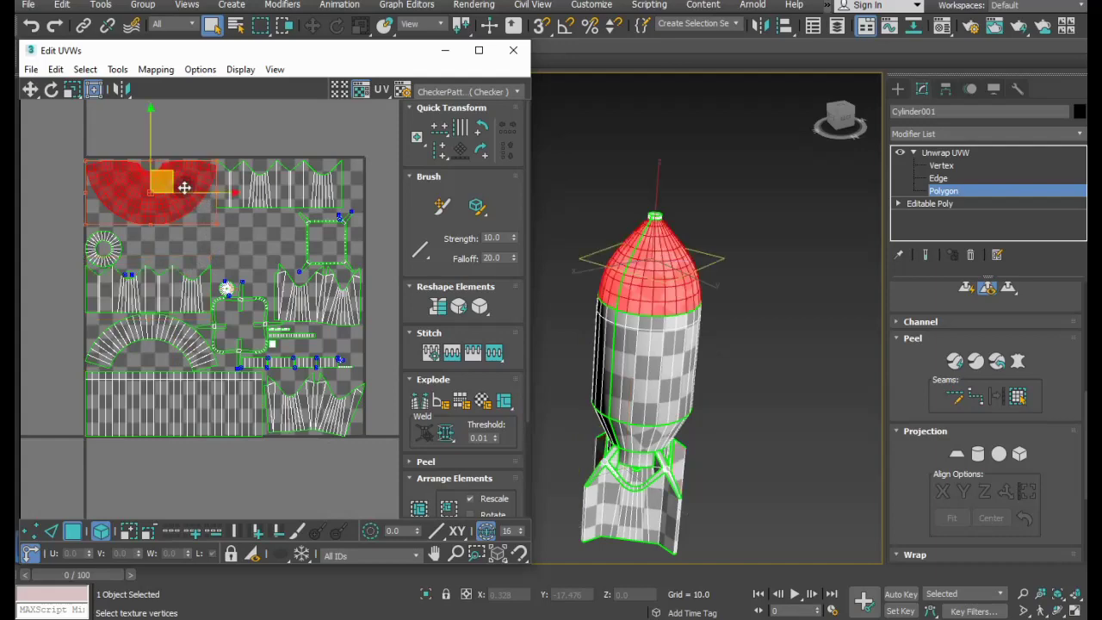
{"action": "scroll", "coordinate": [256, 305], "scroll_direction": "up", "scroll_amount": 3}
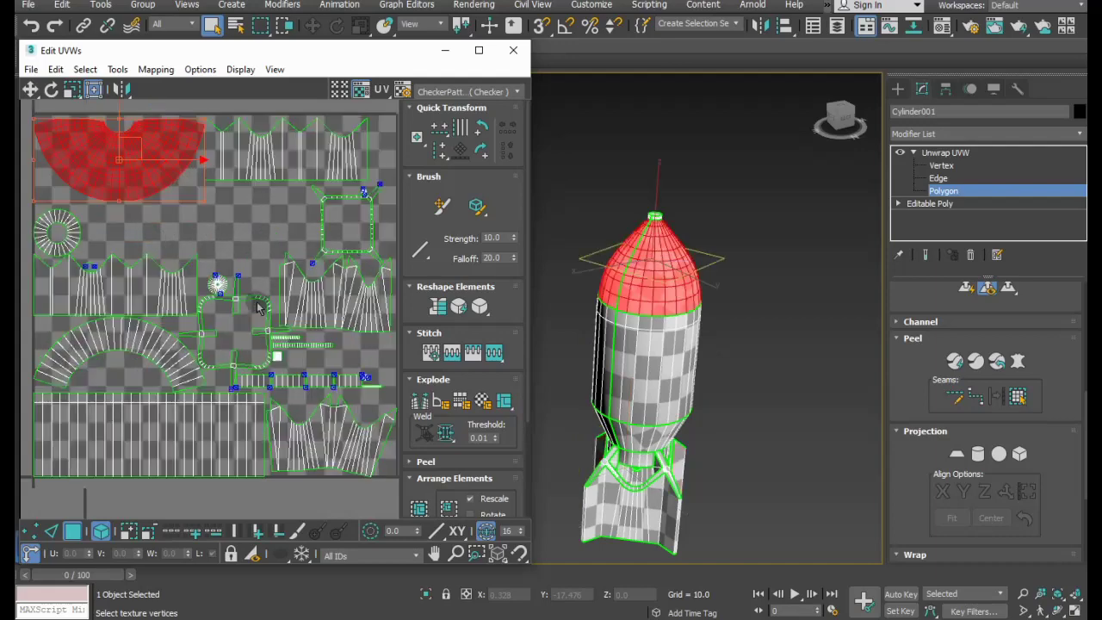
{"action": "mouse_move", "coordinate": [310, 348]}
{"action": "left_mouse_down"}
{"action": "mouse_move", "coordinate": [290, 385]}
{"action": "mouse_move", "coordinate": [308, 387]}
{"action": "left_mouse_up"}
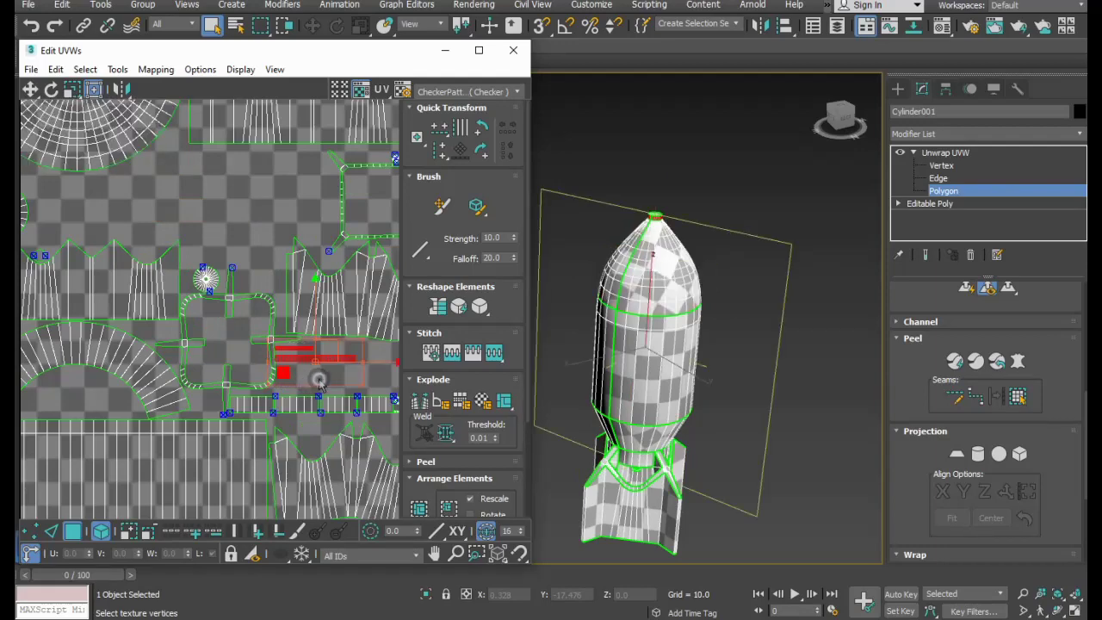
{"action": "left_click", "coordinate": [315, 383]}
{"action": "scroll", "coordinate": [266, 384], "scroll_direction": "down", "scroll_amount": 3}
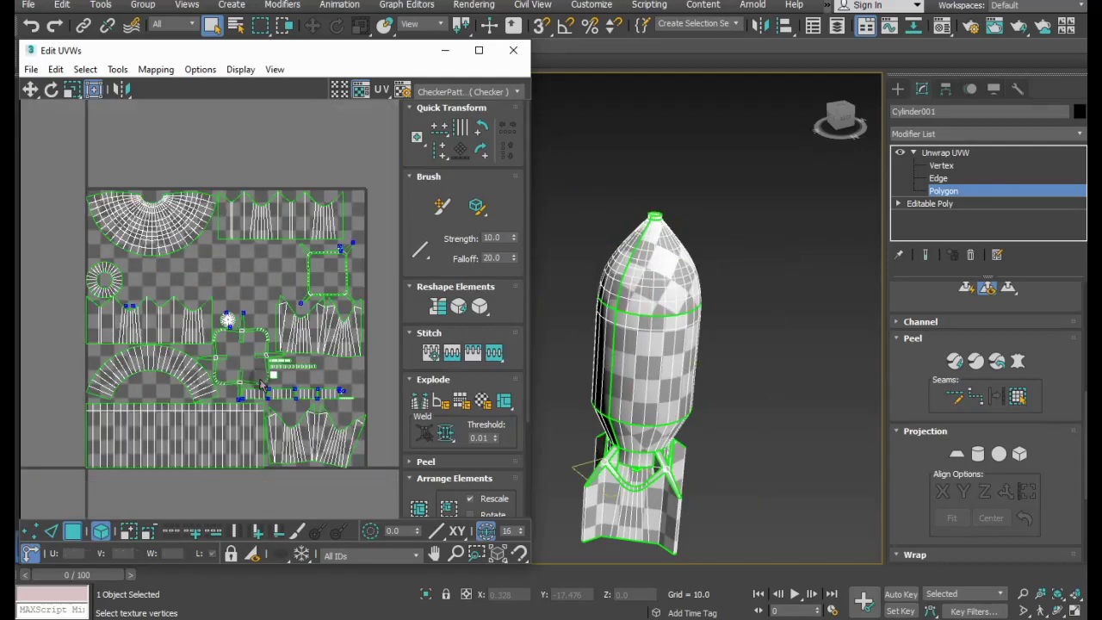
{"action": "scroll", "coordinate": [269, 389], "scroll_direction": "up", "scroll_amount": 2}
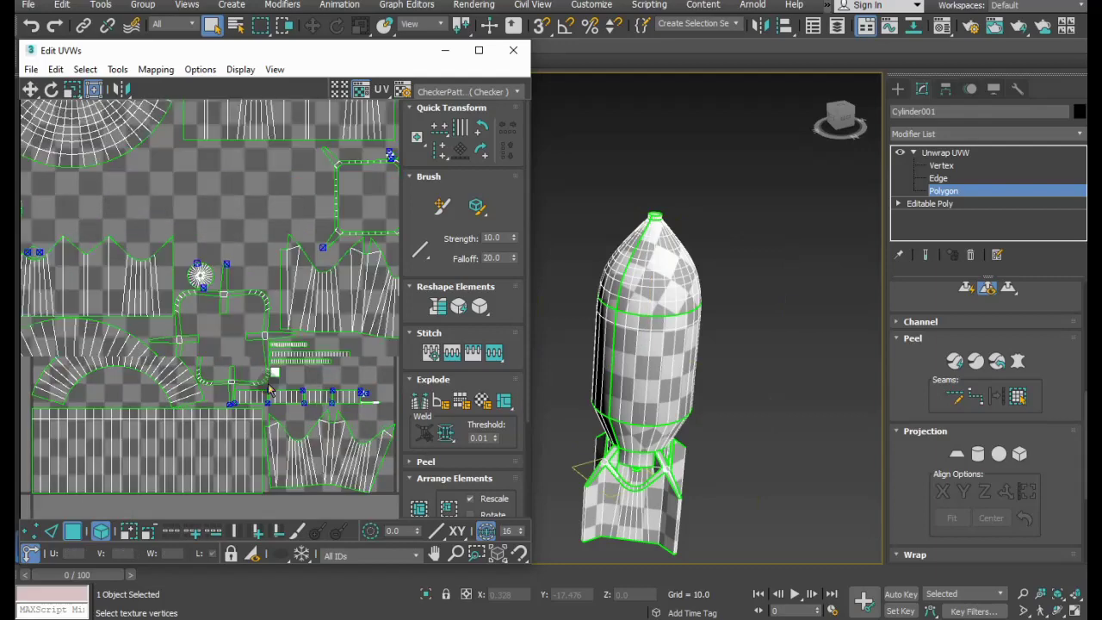
{"action": "scroll", "coordinate": [249, 386], "scroll_direction": "up", "scroll_amount": 2}
{"action": "scroll", "coordinate": [229, 383], "scroll_direction": "up", "scroll_amount": 2}
{"action": "scroll", "coordinate": [230, 383], "scroll_direction": "up", "scroll_amount": 2}
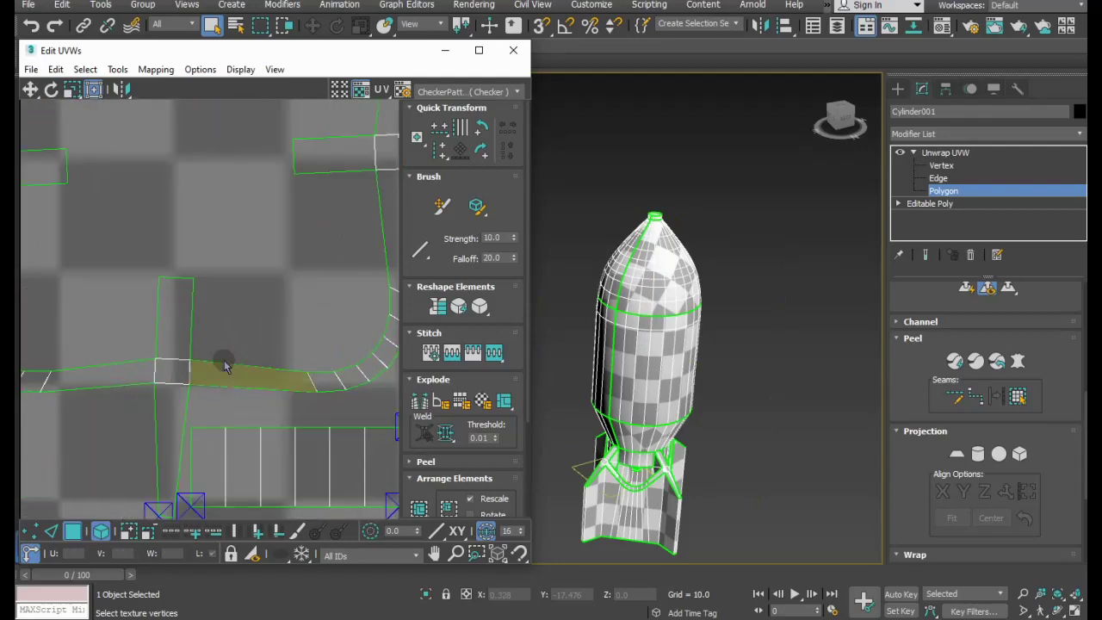
{"action": "left_click", "coordinate": [177, 320]}
{"action": "scroll", "coordinate": [181, 323], "scroll_direction": "down", "scroll_amount": 2}
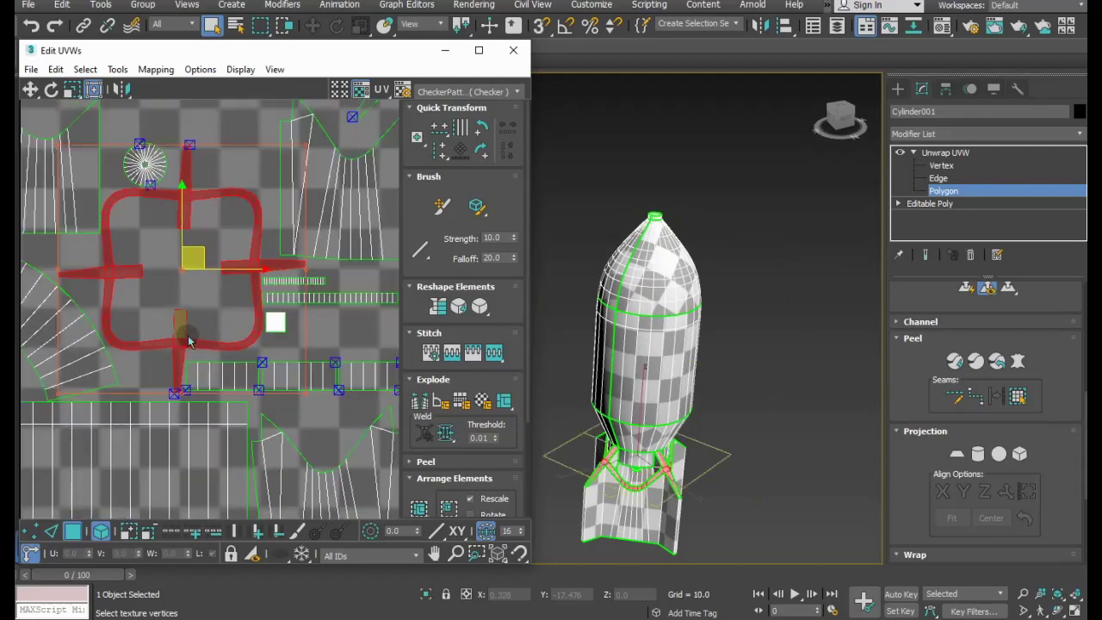
{"action": "scroll", "coordinate": [184, 330], "scroll_direction": "down", "scroll_amount": 2}
{"action": "scroll", "coordinate": [233, 340], "scroll_direction": "down", "scroll_amount": 1}
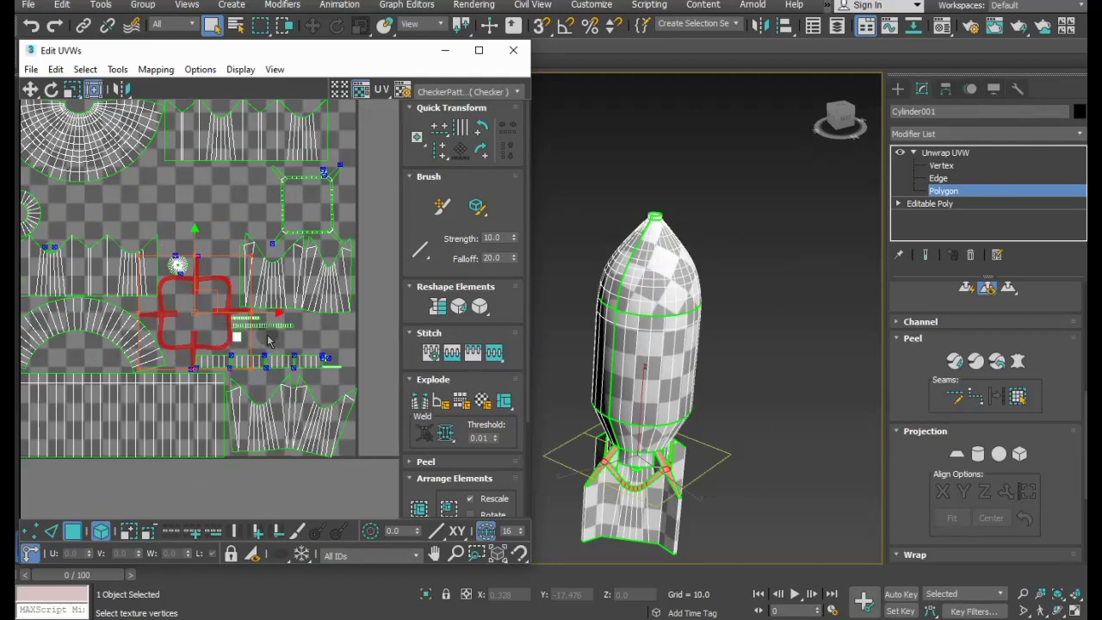
{"action": "scroll", "coordinate": [267, 336], "scroll_direction": "up", "scroll_amount": 1}
{"action": "scroll", "coordinate": [267, 338], "scroll_direction": "up", "scroll_amount": 1}
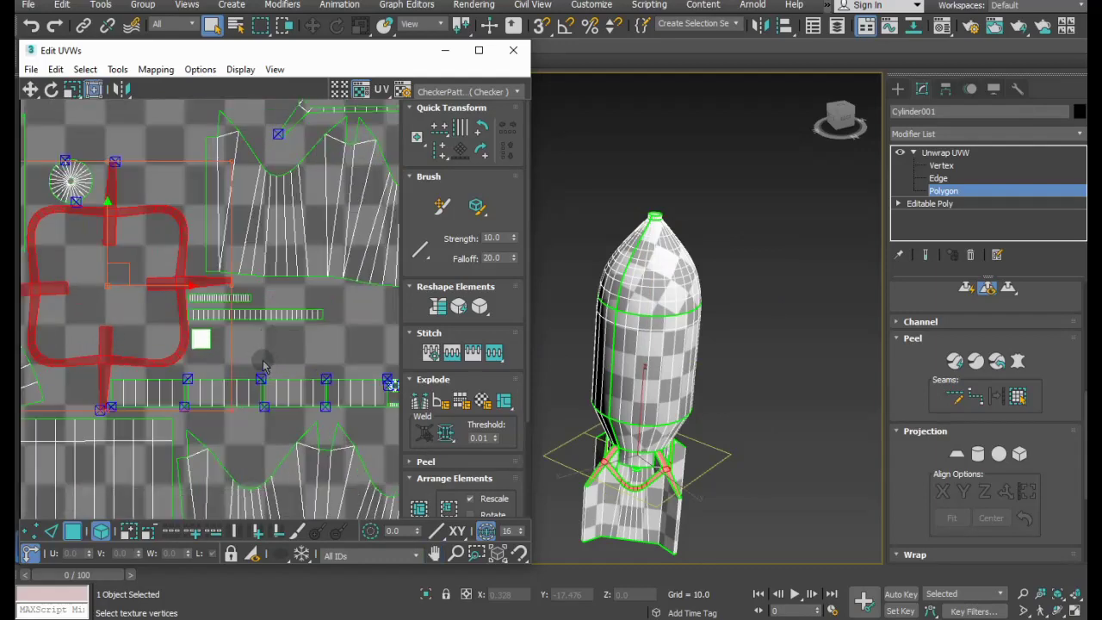
{"action": "left_click", "coordinate": [201, 339]}
{"action": "scroll", "coordinate": [258, 362], "scroll_direction": "down", "scroll_amount": 2}
Move the small square island into the empty upper-left space and scale it up about four times.
{"action": "left_click_drag", "start_coordinate": [242, 349], "coordinate": [91, 171]}
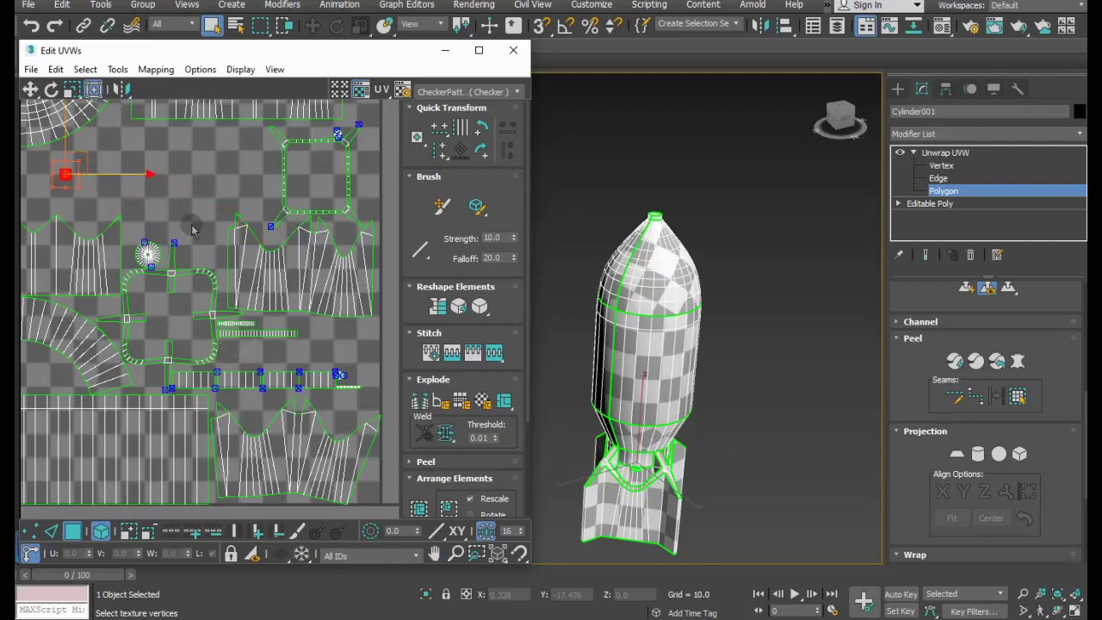
{"action": "middle_click_drag", "start_coordinate": [95, 185], "coordinate": [194, 234]}
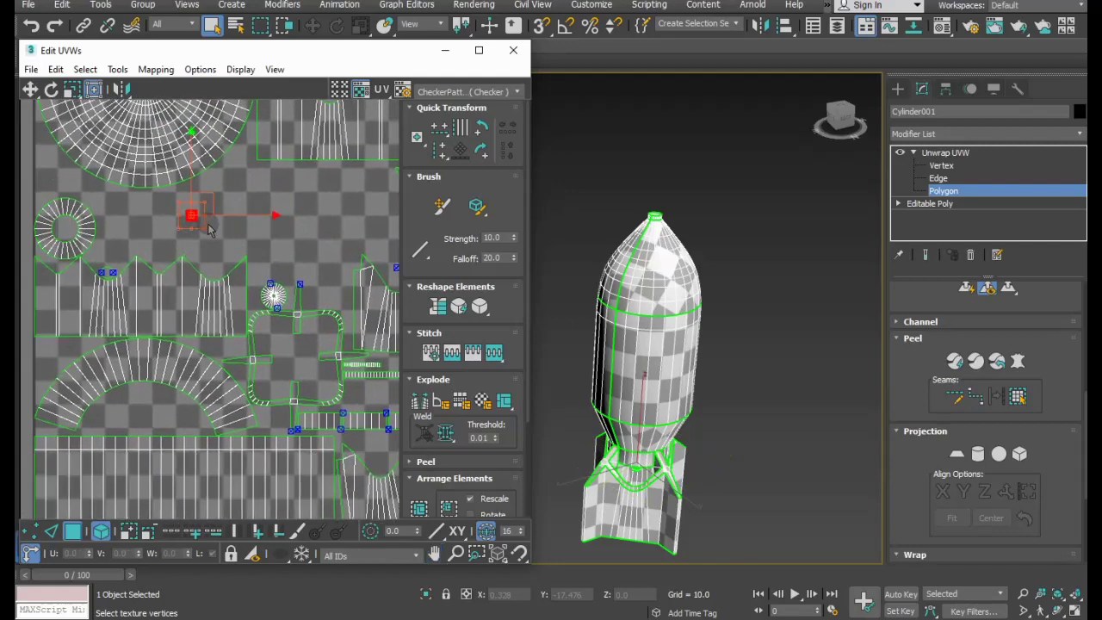
{"action": "mouse_move", "coordinate": [205, 227]}
{"action": "left_mouse_down"}
{"action": "mouse_move", "coordinate": [227, 232]}
{"action": "mouse_move", "coordinate": [148, 220]}
{"action": "left_mouse_up"}
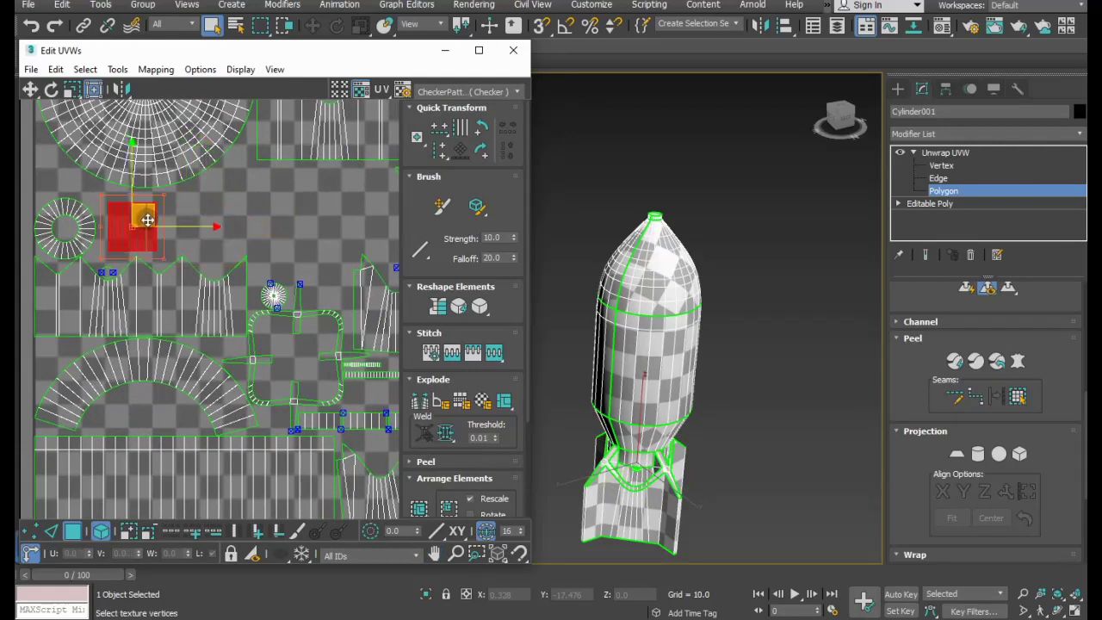
{"action": "left_click_drag", "start_coordinate": [164, 205], "coordinate": [172, 200]}
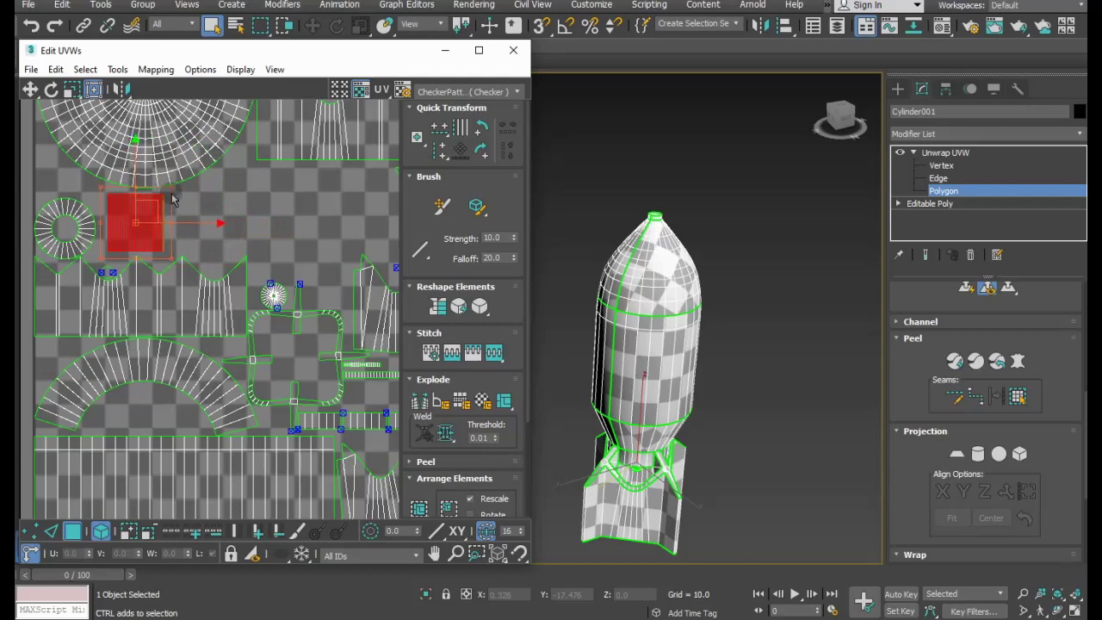
{"action": "scroll", "coordinate": [172, 200], "scroll_direction": "down", "scroll_amount": 2}
Move the thin horizontal strip island lower and stretch it wider horizontally.
{"action": "middle_click_drag", "start_coordinate": [344, 361], "coordinate": [277, 312]}
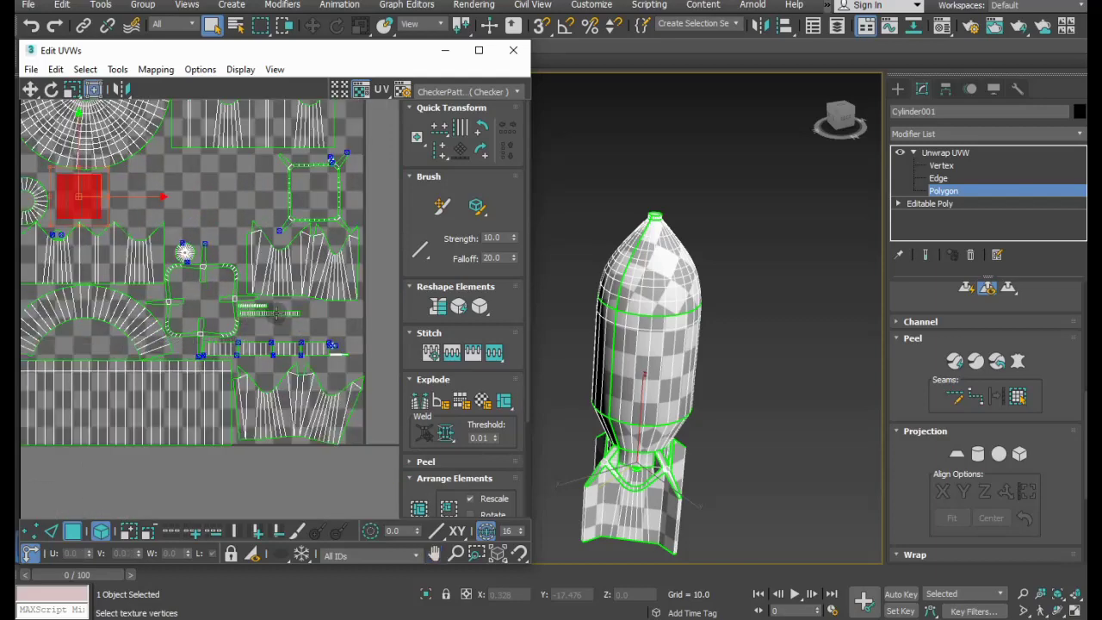
{"action": "left_click", "coordinate": [278, 313]}
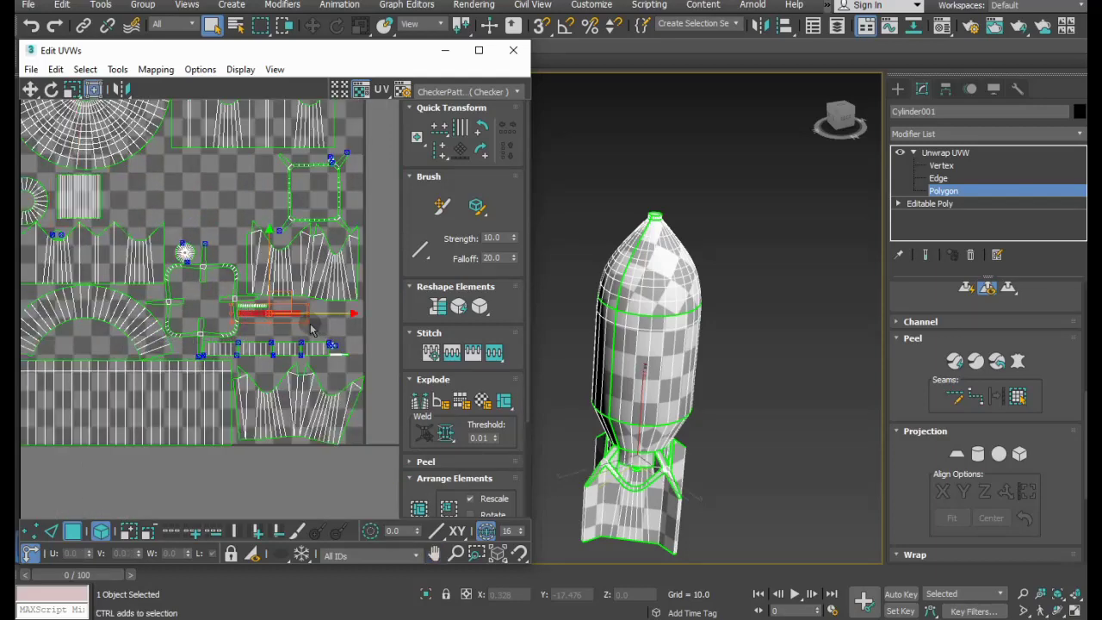
{"action": "left_click_drag", "start_coordinate": [306, 323], "coordinate": [324, 328]}
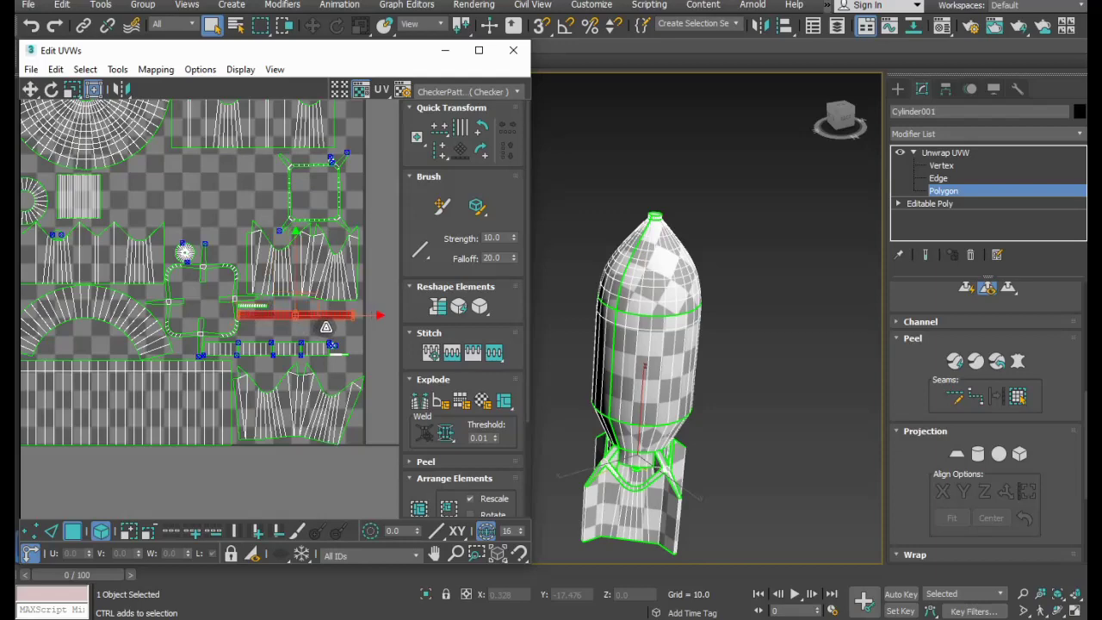
{"action": "left_click", "coordinate": [276, 311]}
{"action": "scroll", "coordinate": [272, 314], "scroll_direction": "up", "scroll_amount": 2}
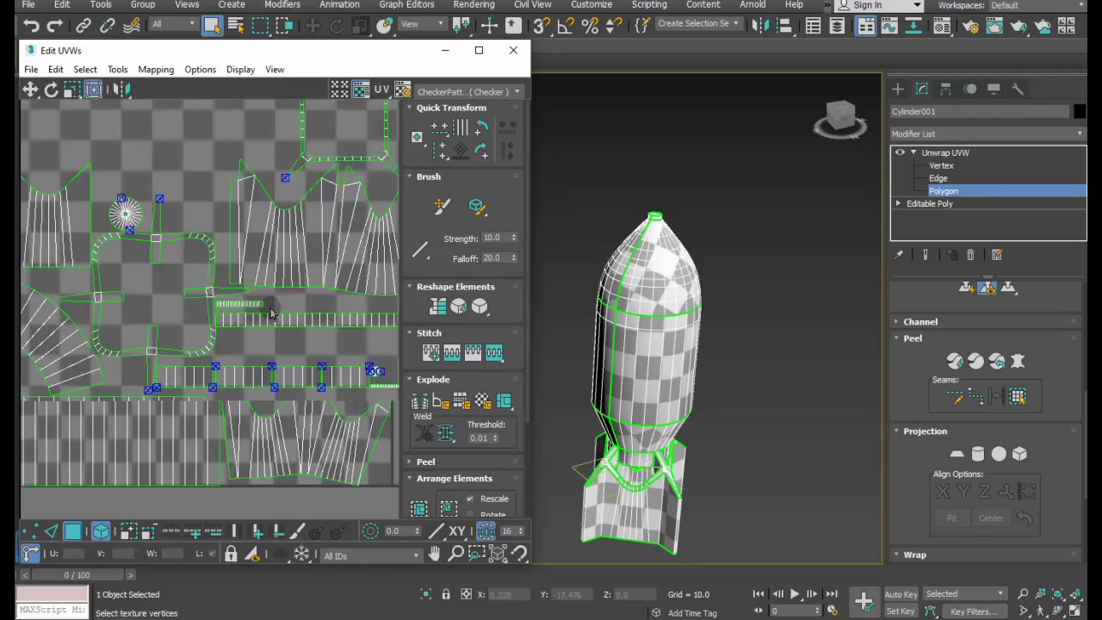
{"action": "scroll", "coordinate": [267, 311], "scroll_direction": "up", "scroll_amount": 1}
{"action": "scroll", "coordinate": [258, 308], "scroll_direction": "up", "scroll_amount": 1}
{"action": "left_click", "coordinate": [249, 305]}
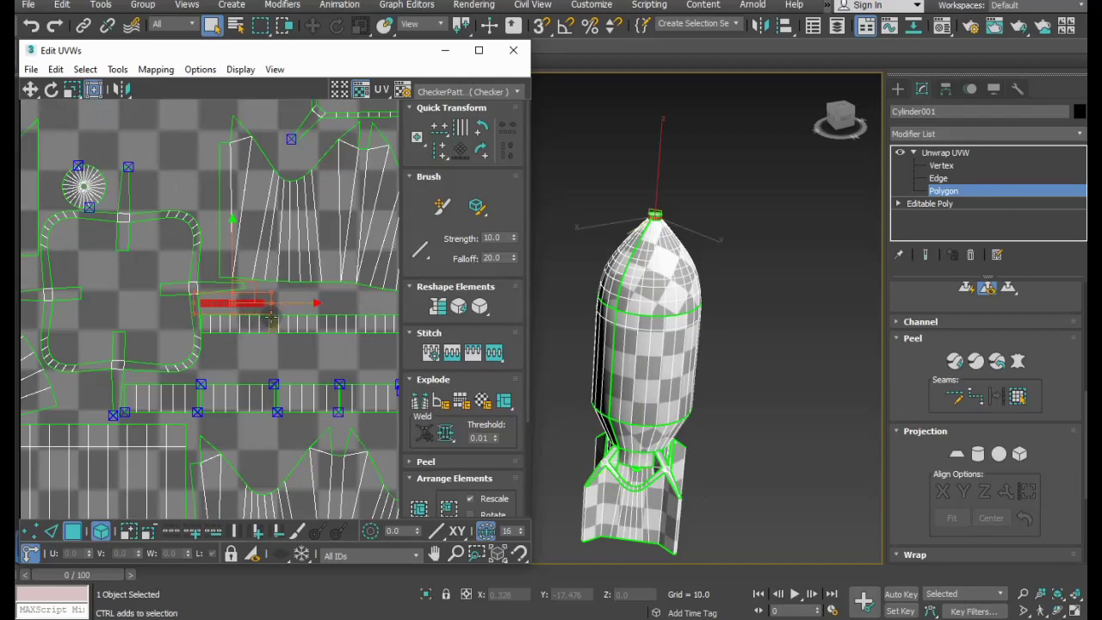
{"action": "left_click_drag", "start_coordinate": [269, 316], "coordinate": [273, 360]}
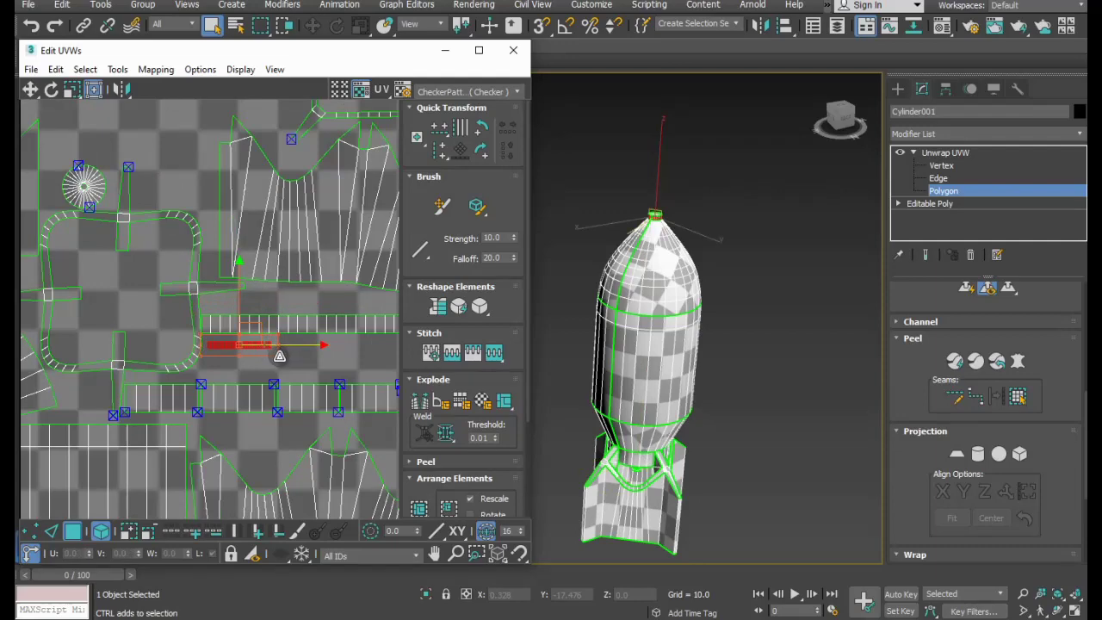
{"action": "left_click_drag", "start_coordinate": [279, 355], "coordinate": [317, 367]}
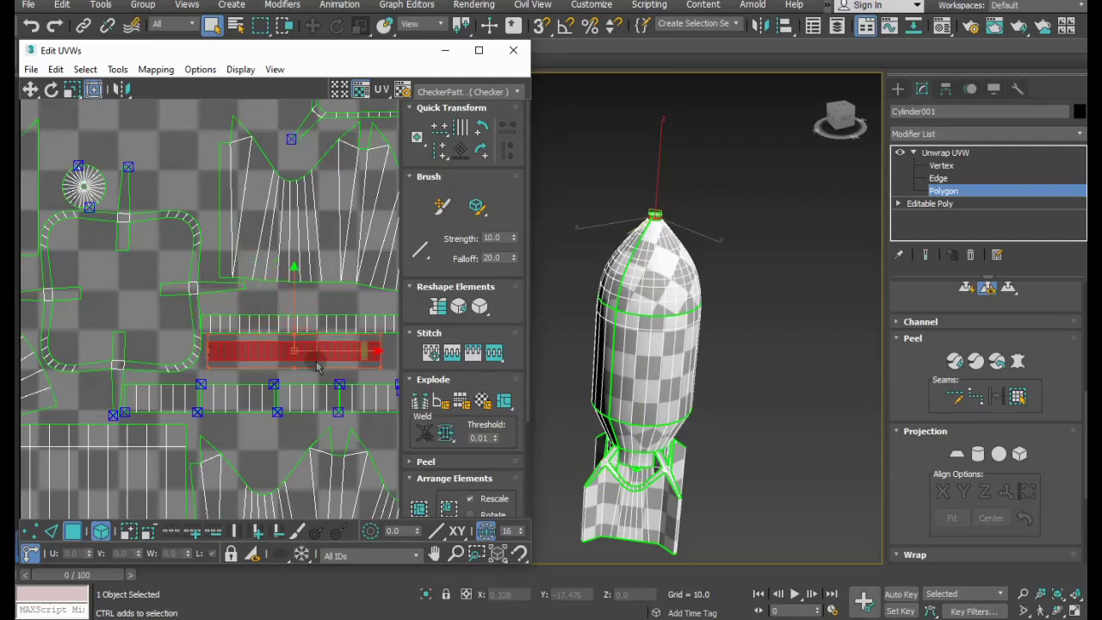
{"action": "scroll", "coordinate": [316, 368], "scroll_direction": "down", "scroll_amount": 2}
{"action": "scroll", "coordinate": [316, 368], "scroll_direction": "down", "scroll_amount": 2}
Clear the strip selection and select the short strip below the small ring.
{"action": "left_click", "coordinate": [342, 379]}
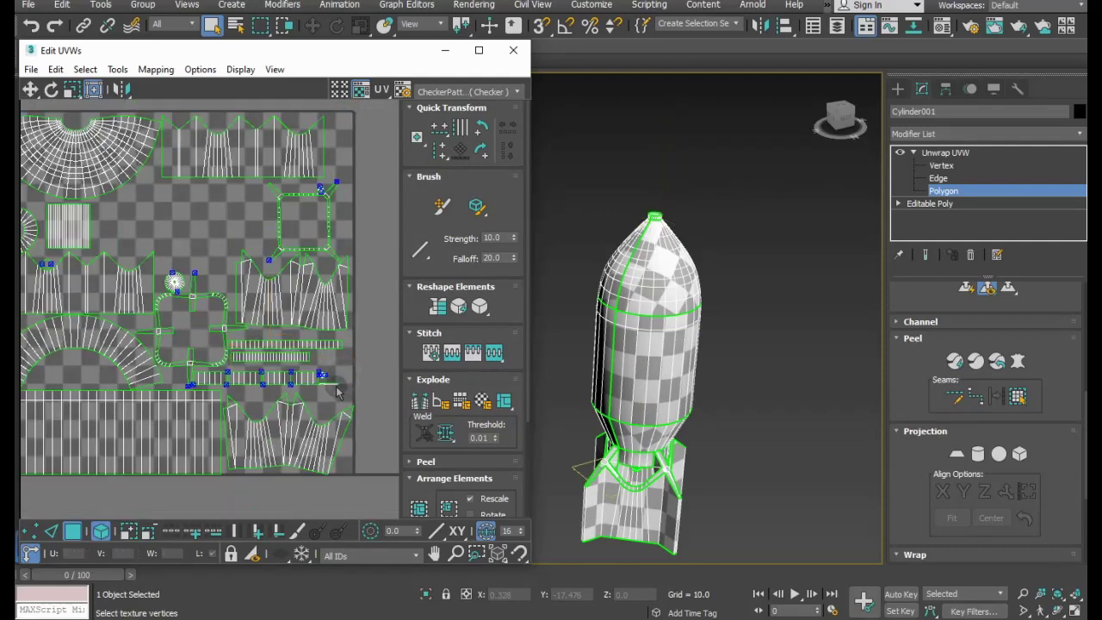
{"action": "scroll", "coordinate": [336, 389], "scroll_direction": "up", "scroll_amount": 2}
{"action": "scroll", "coordinate": [318, 379], "scroll_direction": "up", "scroll_amount": 2}
{"action": "scroll", "coordinate": [307, 371], "scroll_direction": "up", "scroll_amount": 2}
{"action": "scroll", "coordinate": [307, 370], "scroll_direction": "up", "scroll_amount": 2}
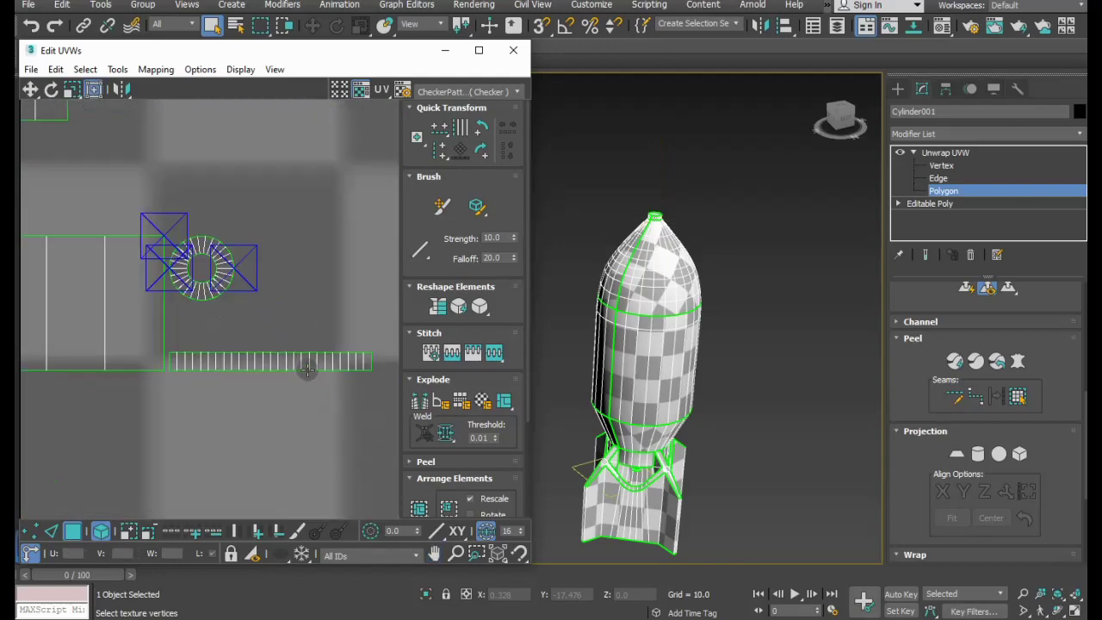
{"action": "left_click", "coordinate": [308, 369]}
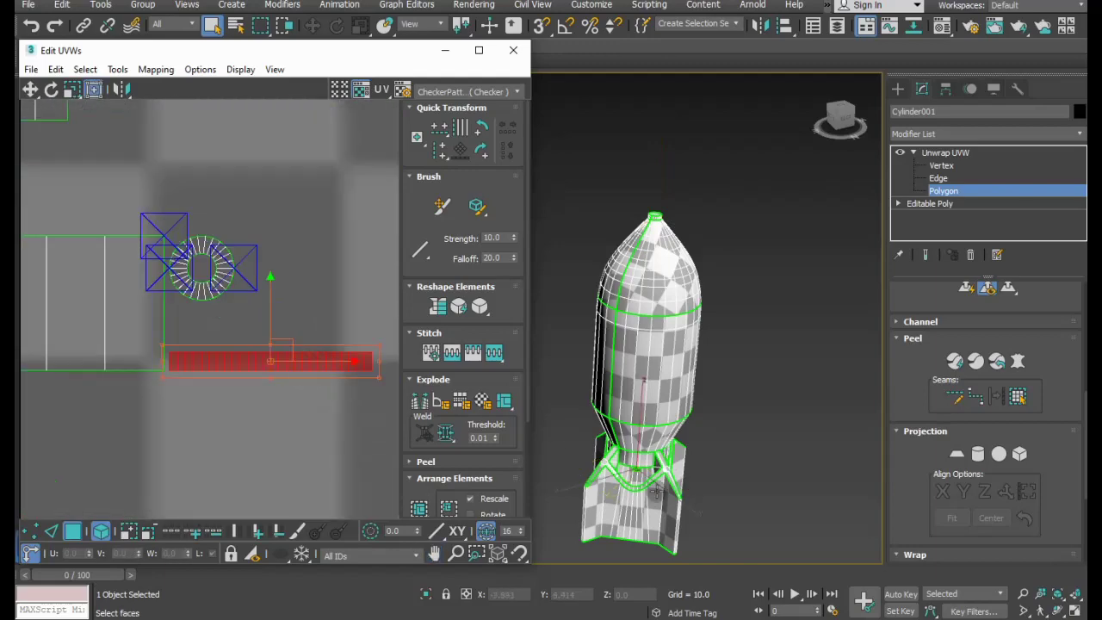
{"action": "scroll", "coordinate": [214, 384], "scroll_direction": "down", "scroll_amount": 2}
{"action": "scroll", "coordinate": [272, 396], "scroll_direction": "down", "scroll_amount": 2}
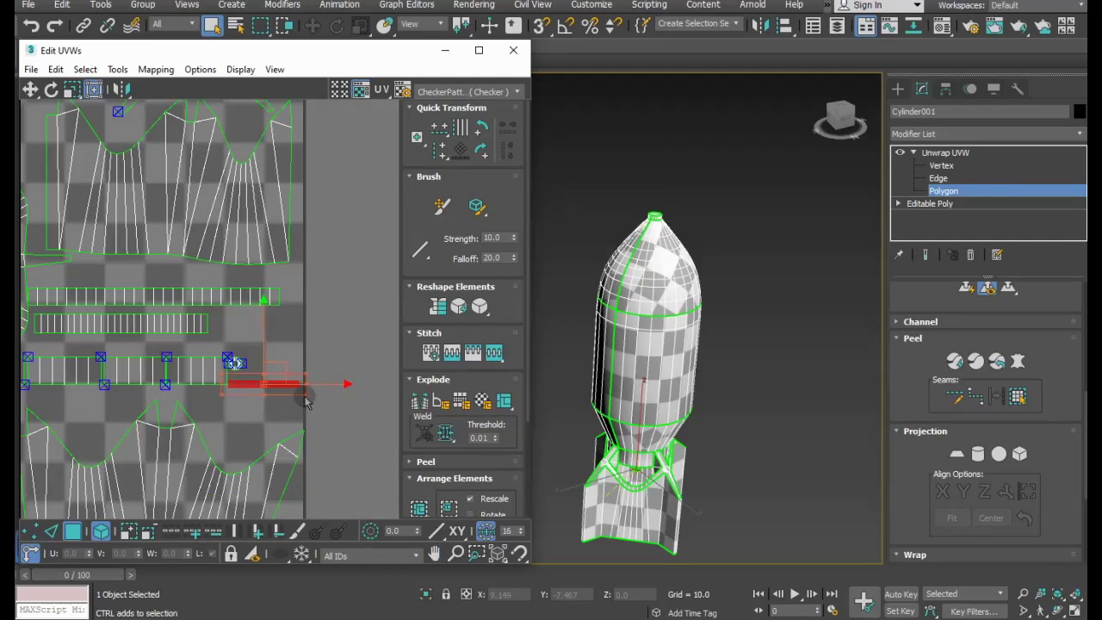
{"action": "scroll", "coordinate": [232, 374], "scroll_direction": "up", "scroll_amount": 3}
Enlarge the small round ring island and move it into an empty gap in the layout.
{"action": "left_click", "coordinate": [231, 369]}
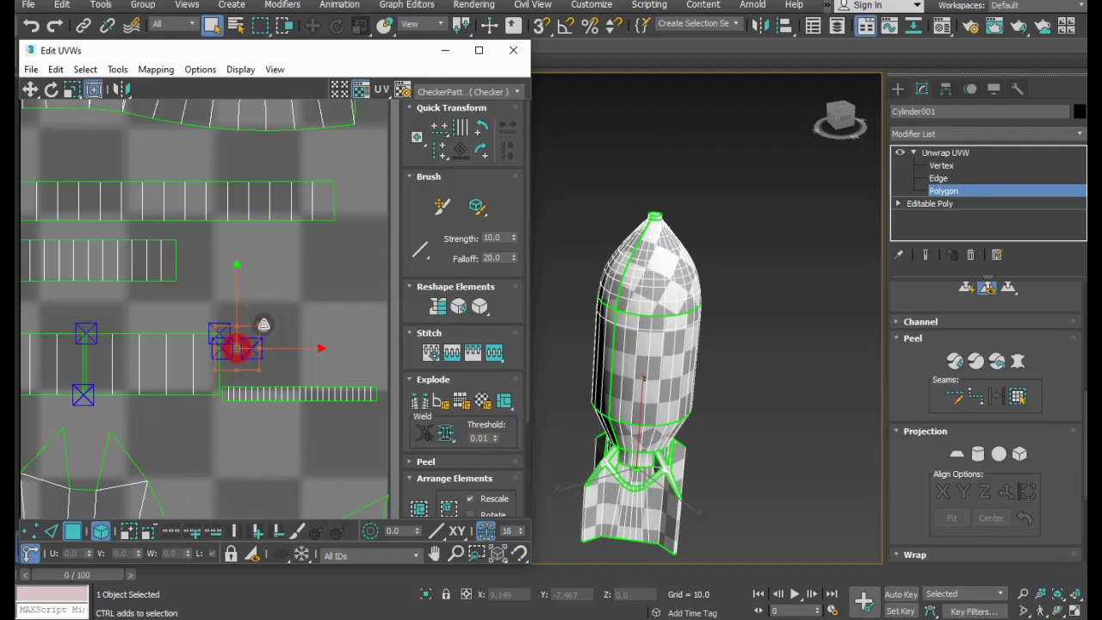
{"action": "left_click_drag", "start_coordinate": [263, 326], "coordinate": [301, 295]}
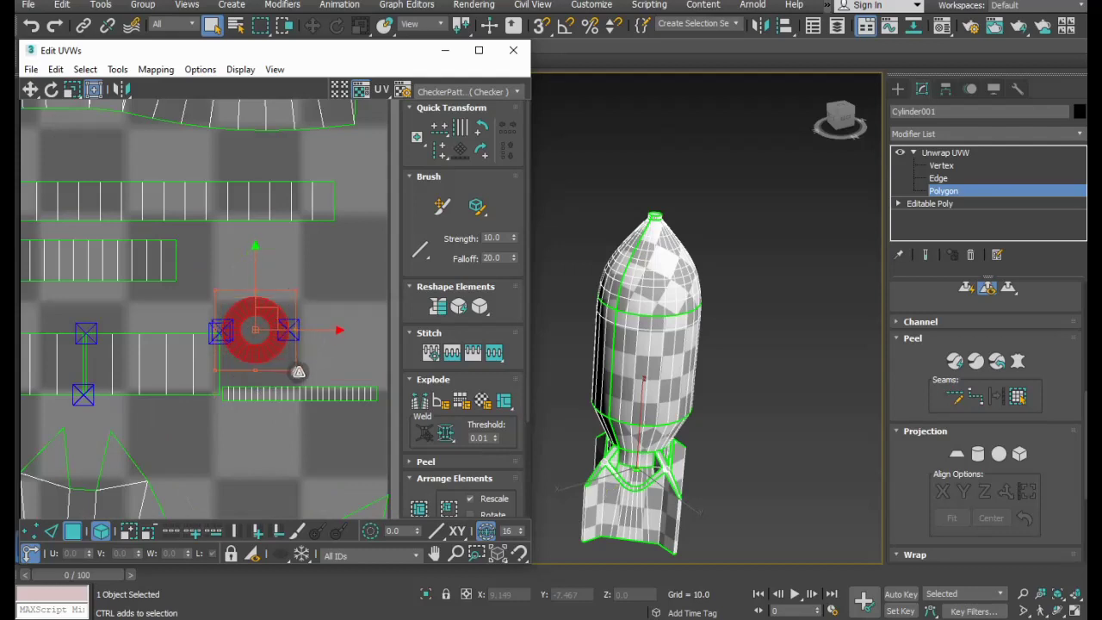
{"action": "left_click_drag", "start_coordinate": [275, 326], "coordinate": [291, 334]}
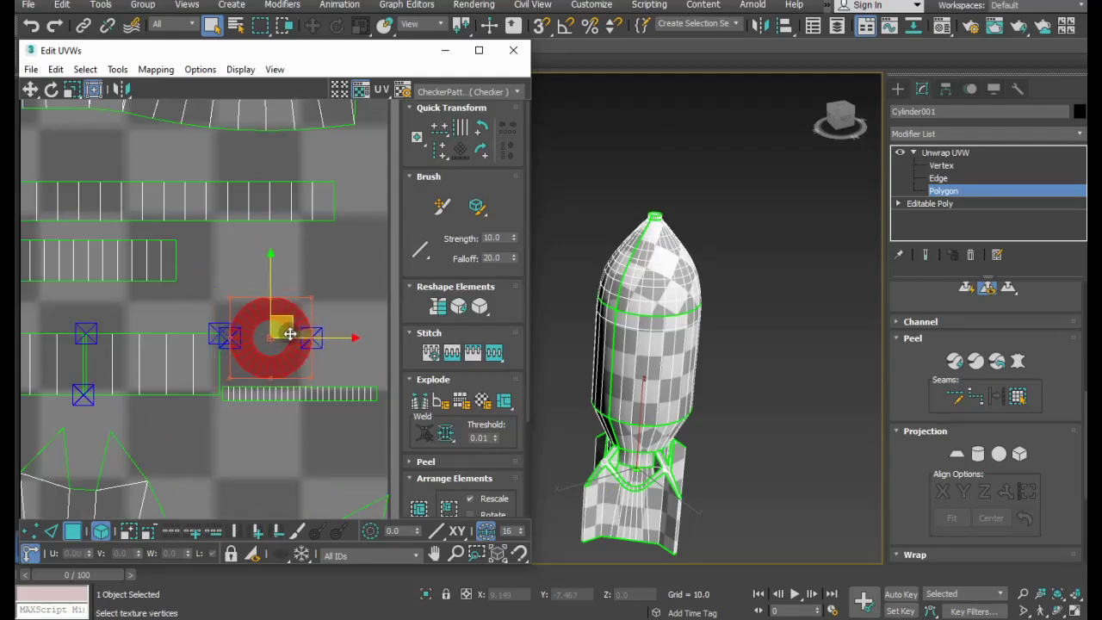
{"action": "scroll", "coordinate": [290, 334], "scroll_direction": "down", "scroll_amount": 1}
{"action": "scroll", "coordinate": [288, 331], "scroll_direction": "down", "scroll_amount": 1}
{"action": "scroll", "coordinate": [289, 336], "scroll_direction": "down", "scroll_amount": 1}
{"action": "scroll", "coordinate": [287, 344], "scroll_direction": "down", "scroll_amount": 1}
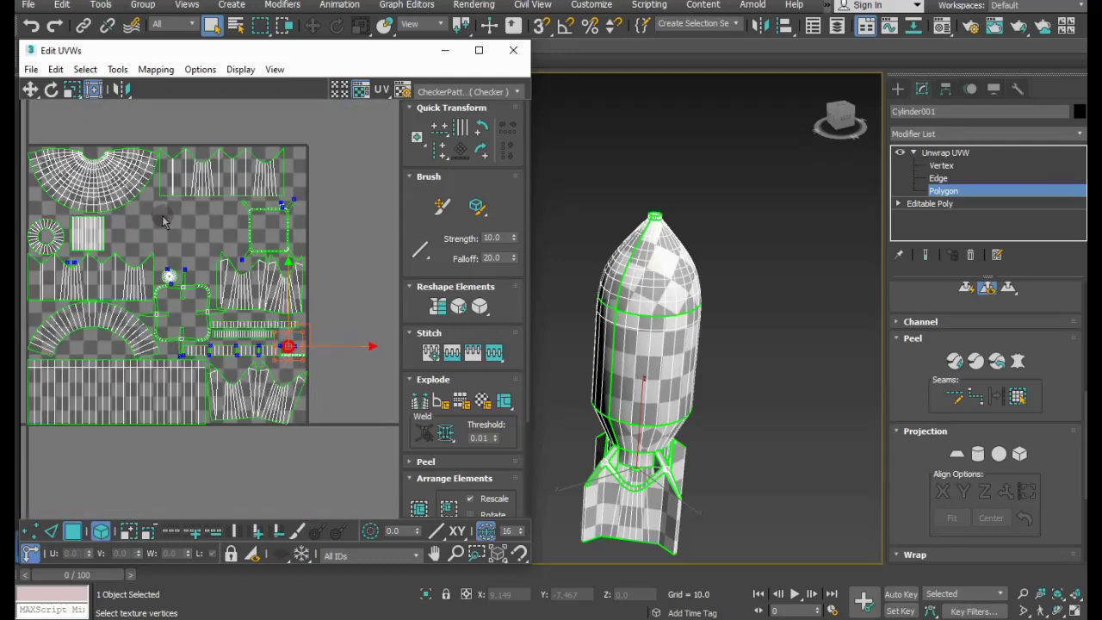
{"action": "scroll", "coordinate": [164, 222], "scroll_direction": "up", "scroll_amount": 1}
{"action": "scroll", "coordinate": [168, 258], "scroll_direction": "up", "scroll_amount": 1}
{"action": "scroll", "coordinate": [173, 288], "scroll_direction": "up", "scroll_amount": 1}
{"action": "scroll", "coordinate": [181, 324], "scroll_direction": "up", "scroll_amount": 1}
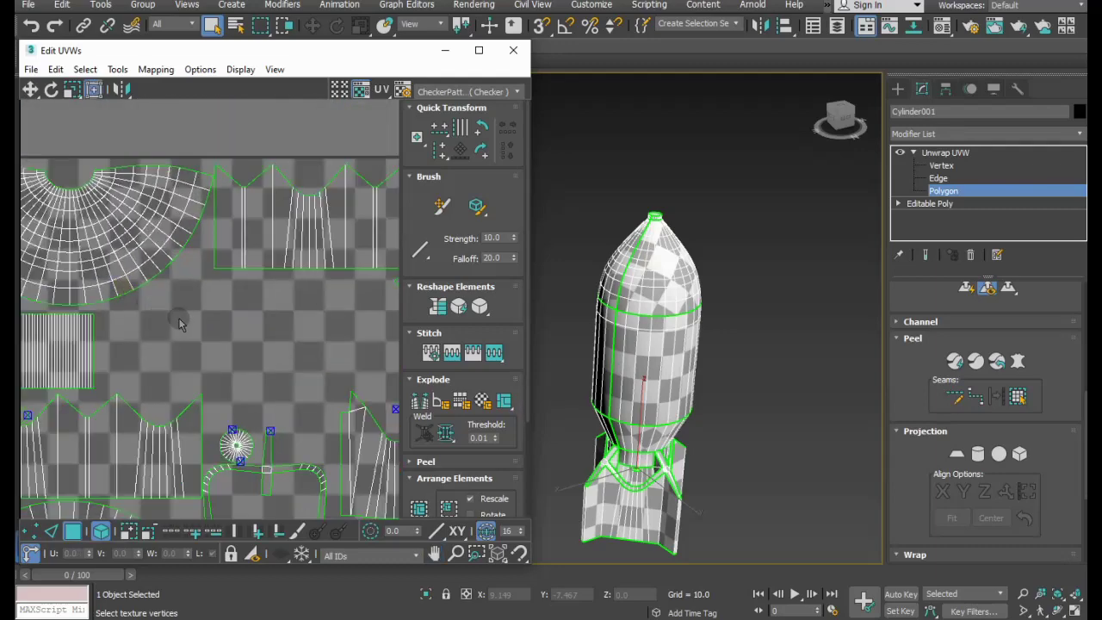
{"action": "scroll", "coordinate": [186, 322], "scroll_direction": "down", "scroll_amount": 1}
{"action": "scroll", "coordinate": [207, 327], "scroll_direction": "down", "scroll_amount": 2}
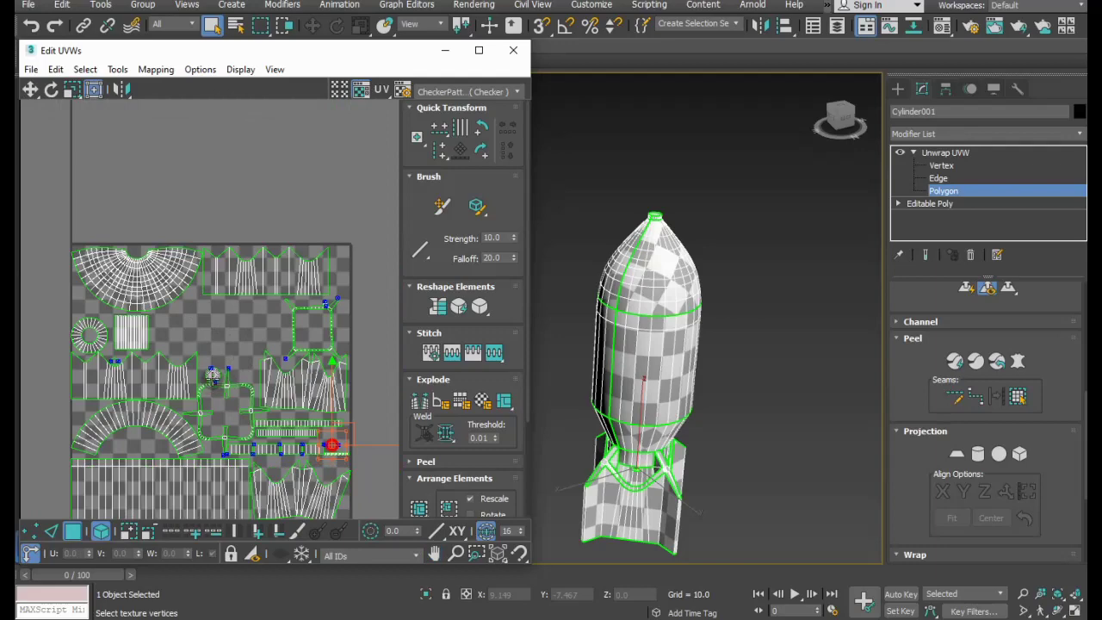
{"action": "scroll", "coordinate": [212, 376], "scroll_direction": "up", "scroll_amount": 1}
{"action": "scroll", "coordinate": [208, 370], "scroll_direction": "up", "scroll_amount": 1}
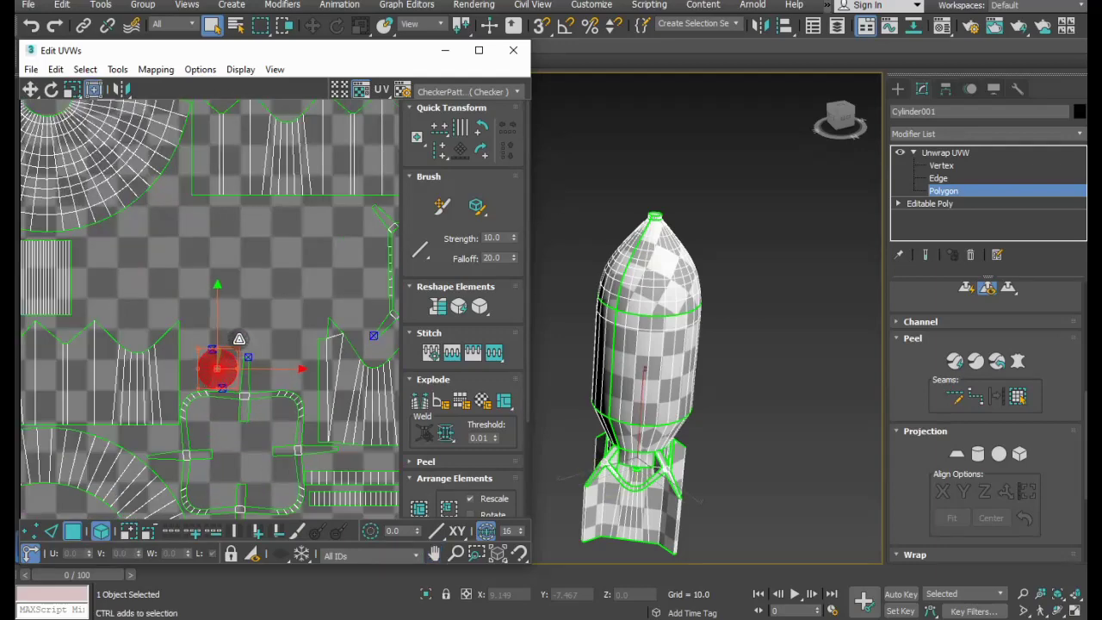
Nudge the selected island slightly up-left and deselect it.
{"action": "left_click_drag", "start_coordinate": [217, 371], "coordinate": [211, 363]}
{"action": "left_click_drag", "start_coordinate": [187, 324], "coordinate": [185, 319]}
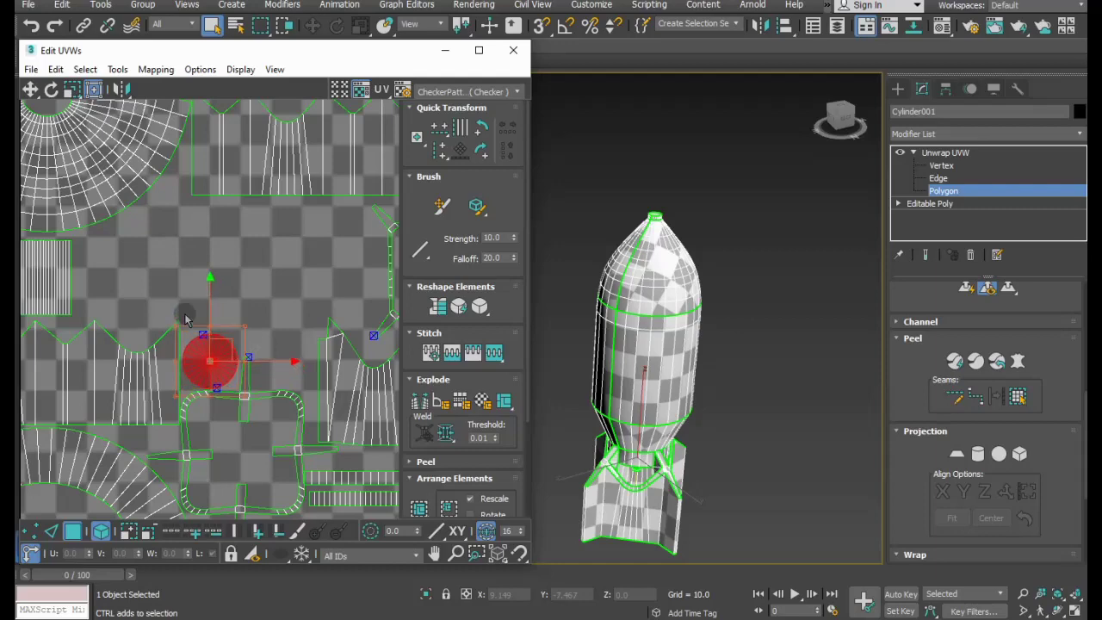
{"action": "left_click", "coordinate": [173, 295]}
{"action": "scroll", "coordinate": [173, 297], "scroll_direction": "down", "scroll_amount": 2}
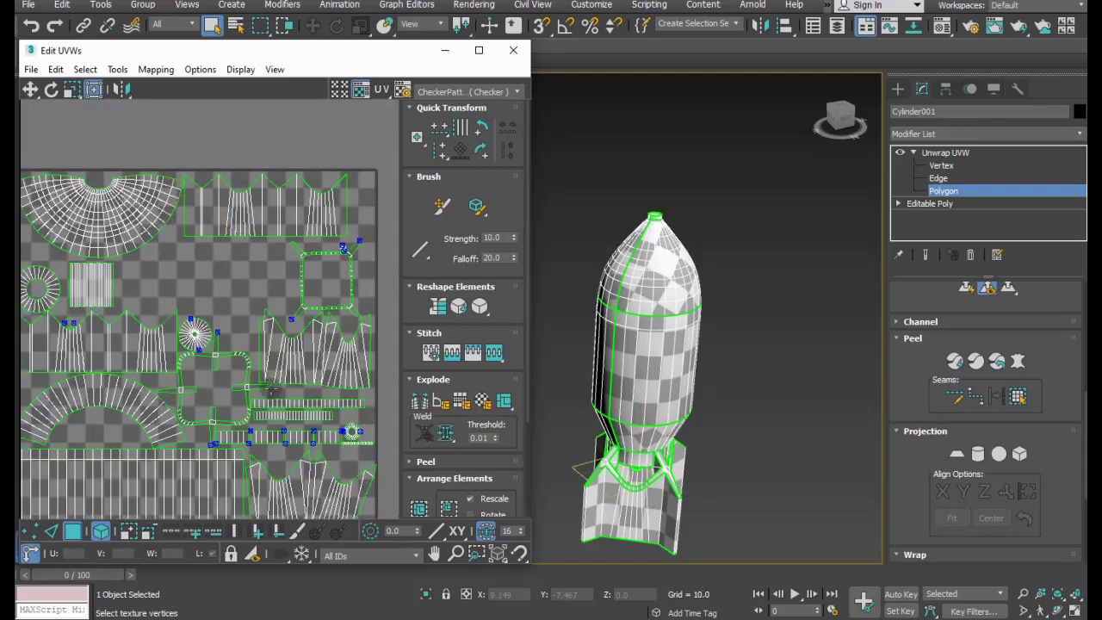
{"action": "scroll", "coordinate": [144, 366], "scroll_direction": "up", "scroll_amount": 1}
{"action": "scroll", "coordinate": [254, 239], "scroll_direction": "down", "scroll_amount": 2}
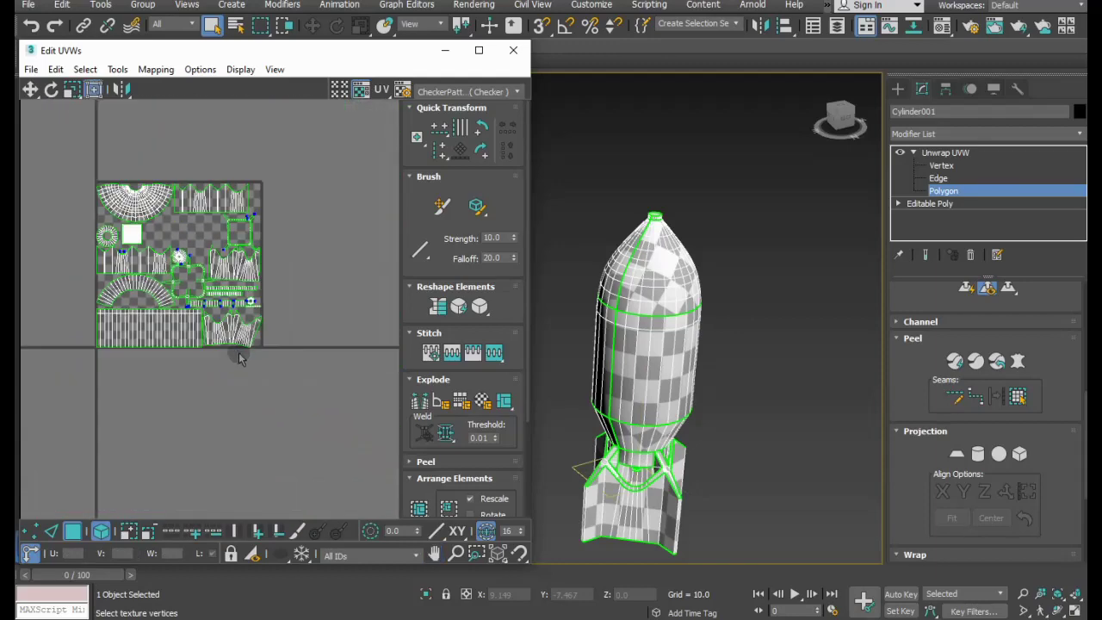
{"action": "scroll", "coordinate": [233, 349], "scroll_direction": "up", "scroll_amount": 1}
{"action": "scroll", "coordinate": [259, 398], "scroll_direction": "down", "scroll_amount": 2}
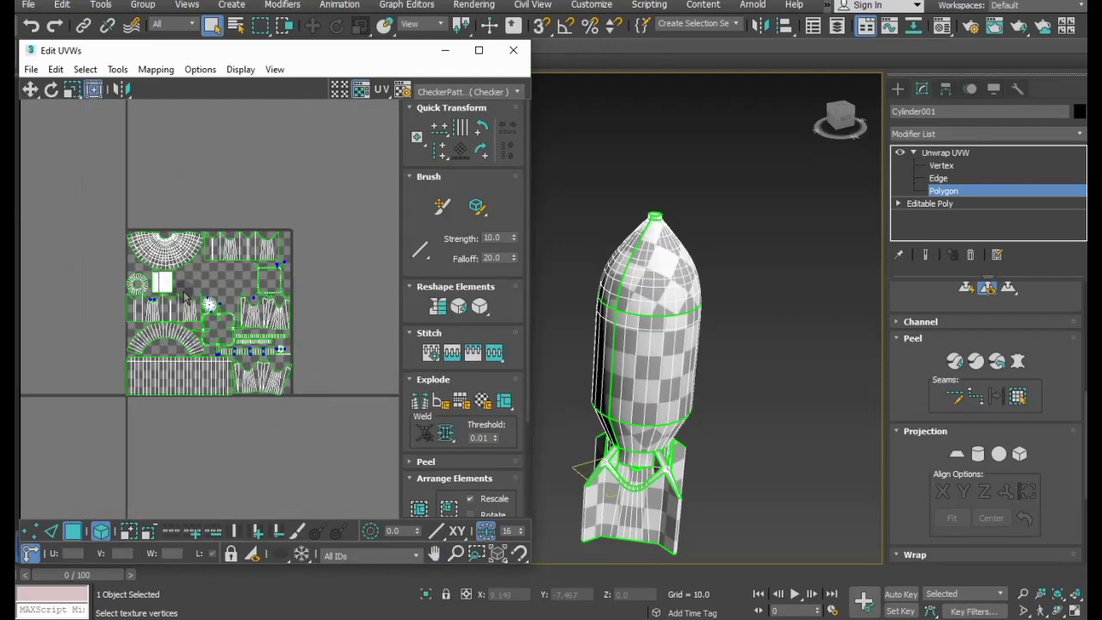
{"action": "scroll", "coordinate": [180, 288], "scroll_direction": "up", "scroll_amount": 1}
{"action": "scroll", "coordinate": [181, 288], "scroll_direction": "up", "scroll_amount": 1}
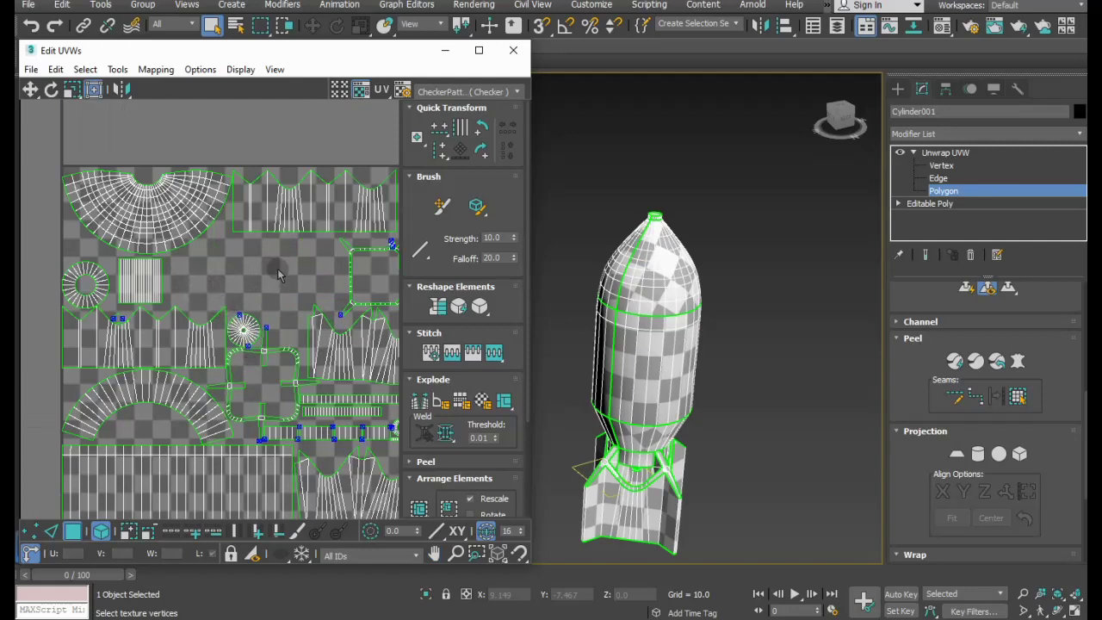
{"action": "scroll", "coordinate": [267, 291], "scroll_direction": "down", "scroll_amount": 1}
{"action": "scroll", "coordinate": [265, 297], "scroll_direction": "down", "scroll_amount": 1}
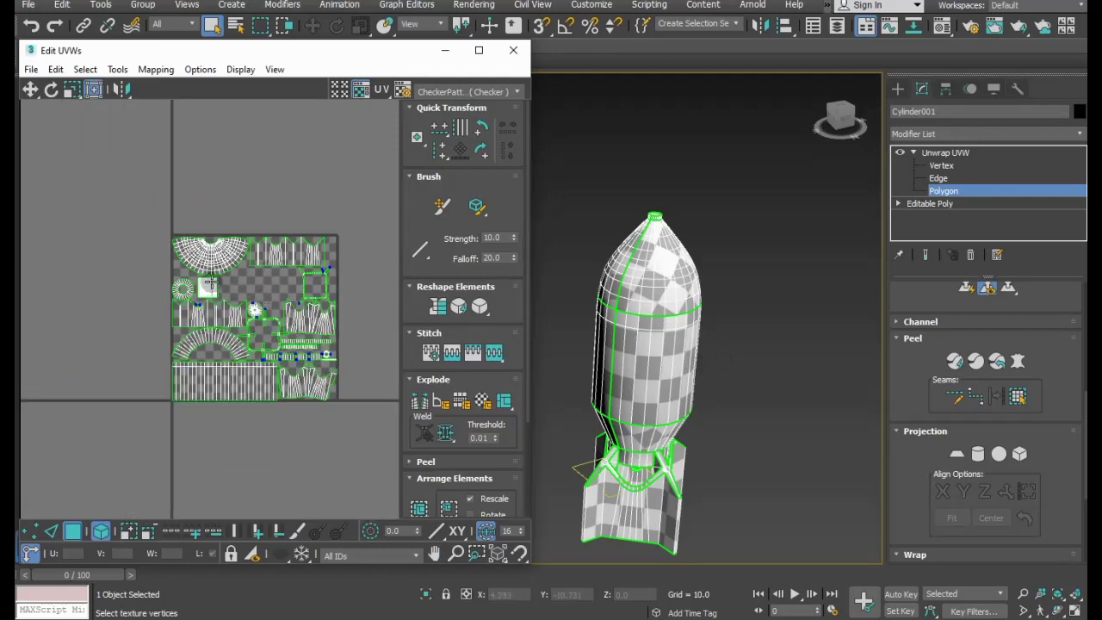
{"action": "scroll", "coordinate": [210, 282], "scroll_direction": "up", "scroll_amount": 2}
{"action": "scroll", "coordinate": [212, 292], "scroll_direction": "up", "scroll_amount": 1}
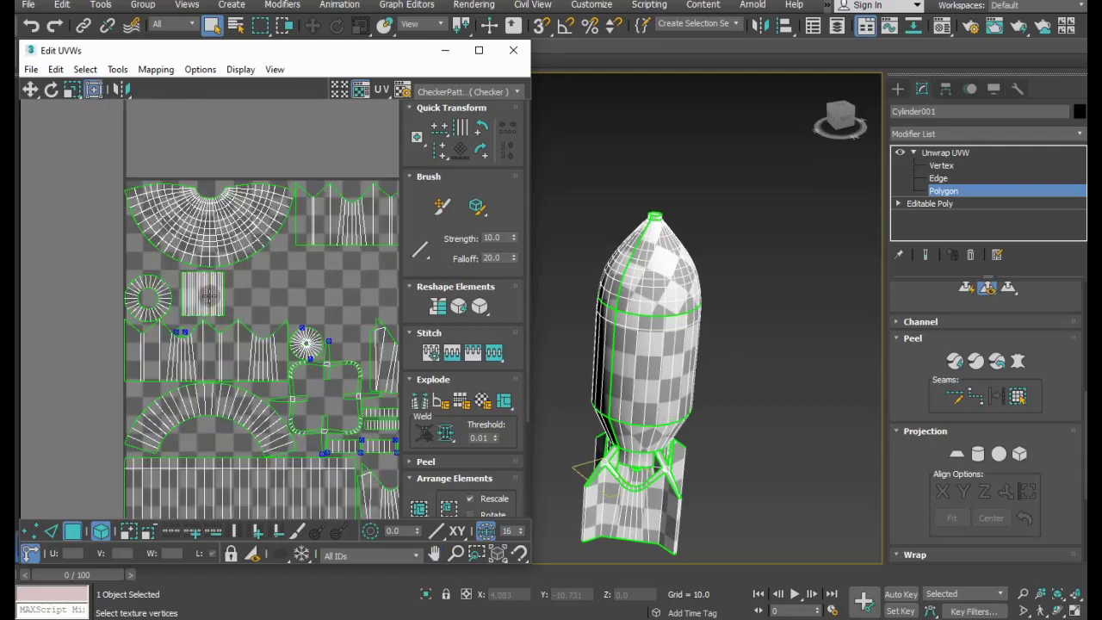
Shift the small striped square island right and scale it up to fill the space.
{"action": "left_click", "coordinate": [209, 296]}
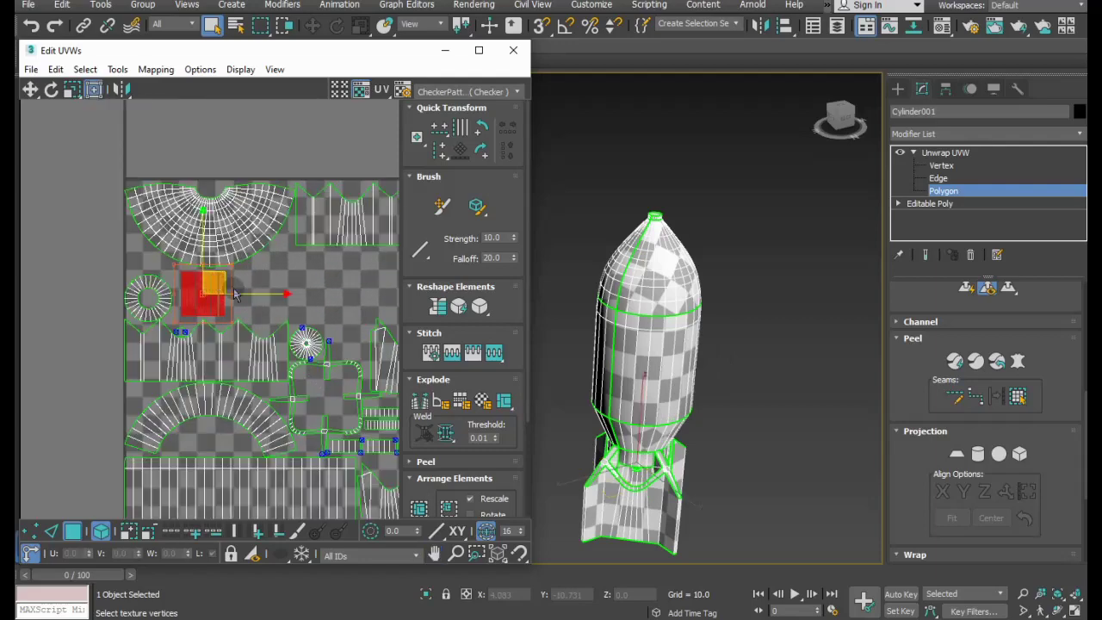
{"action": "scroll", "coordinate": [271, 307], "scroll_direction": "down", "scroll_amount": 1}
{"action": "scroll", "coordinate": [277, 308], "scroll_direction": "down", "scroll_amount": 1}
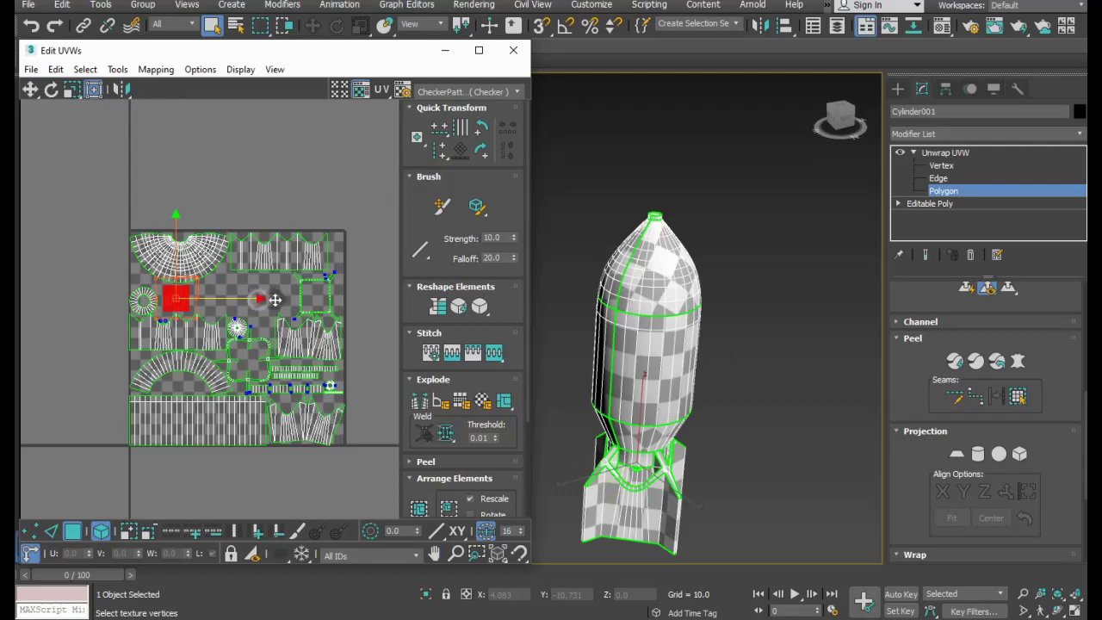
{"action": "mouse_move", "coordinate": [275, 300]}
{"action": "left_mouse_down"}
{"action": "mouse_move", "coordinate": [260, 294]}
{"action": "mouse_move", "coordinate": [341, 299]}
{"action": "left_mouse_up"}
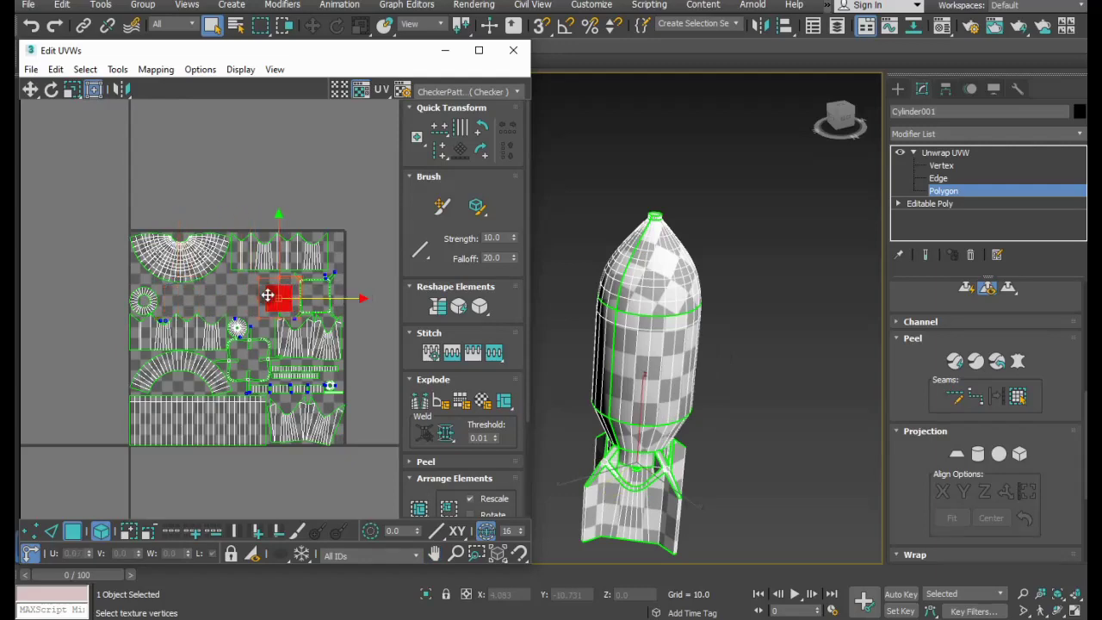
{"action": "scroll", "coordinate": [268, 296], "scroll_direction": "up", "scroll_amount": 2}
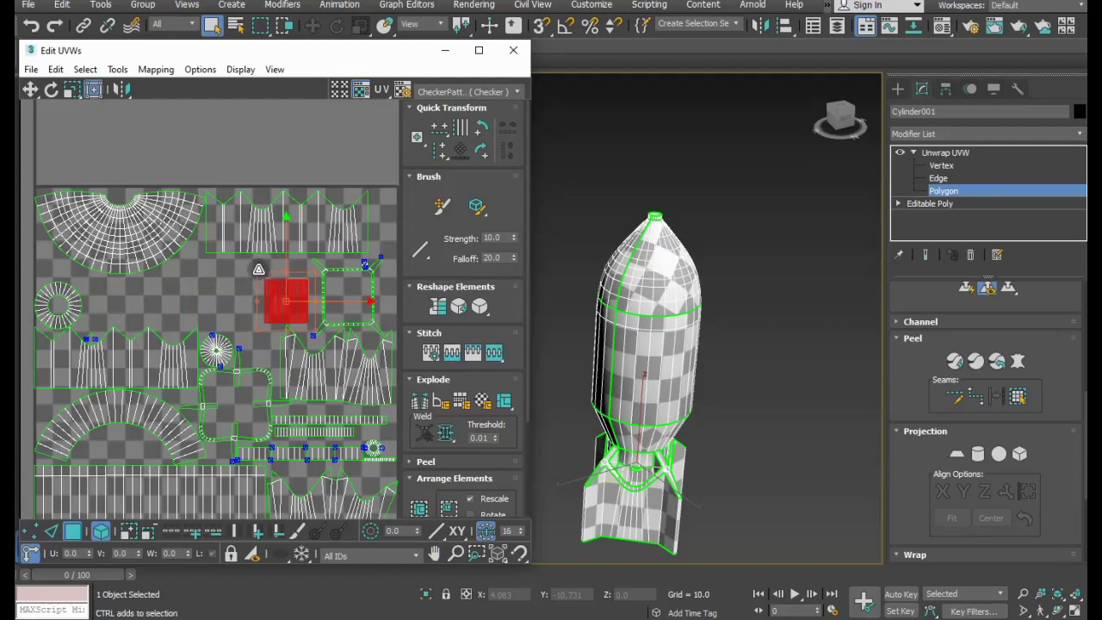
{"action": "left_click_drag", "start_coordinate": [259, 270], "coordinate": [242, 258]}
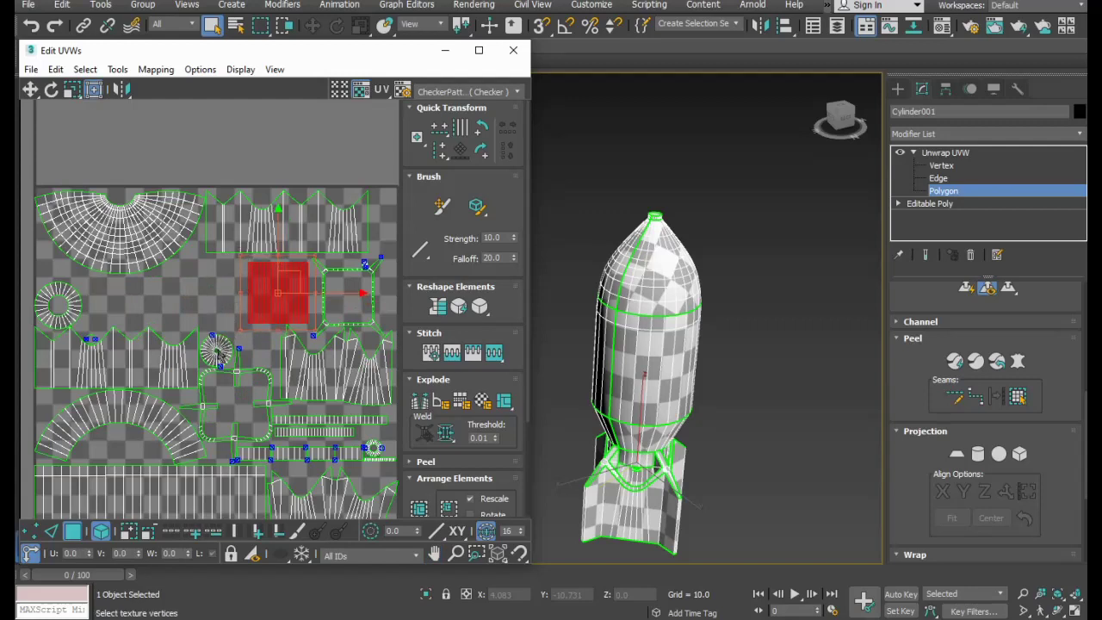
Move and rotate the round ring island, then place it enlarged at the tile's left edge.
{"action": "left_click", "coordinate": [220, 349]}
{"action": "left_click", "coordinate": [215, 331]}
{"action": "mouse_move", "coordinate": [224, 299]}
{"action": "left_mouse_down"}
{"action": "mouse_move", "coordinate": [159, 278]}
{"action": "mouse_move", "coordinate": [127, 293]}
{"action": "mouse_move", "coordinate": [144, 274]}
{"action": "mouse_move", "coordinate": [236, 298]}
{"action": "mouse_move", "coordinate": [181, 252]}
{"action": "left_mouse_up"}
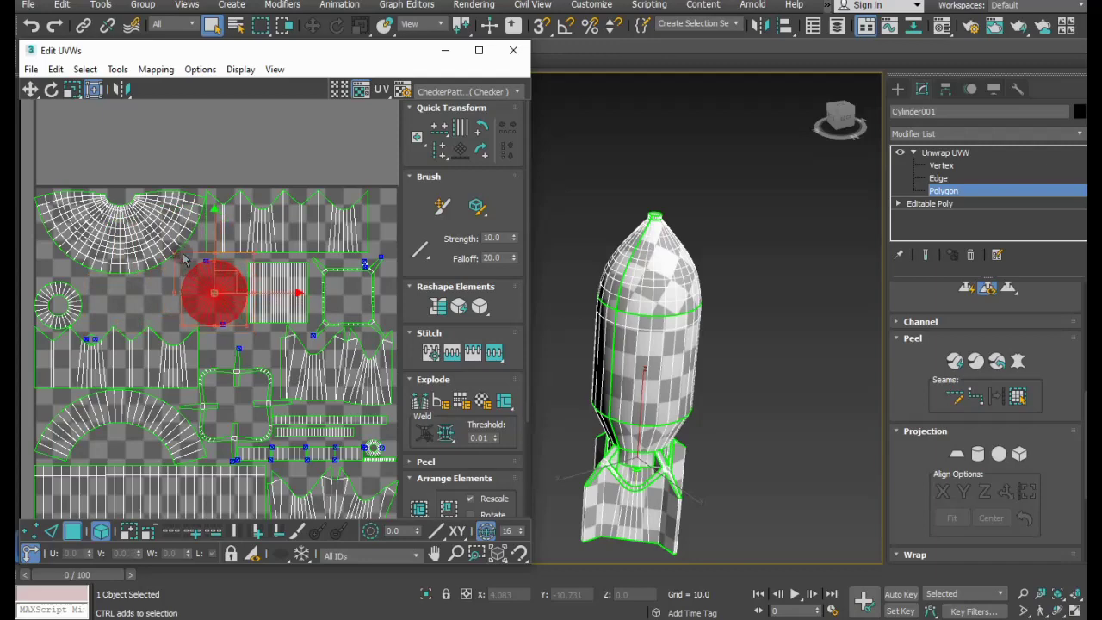
{"action": "scroll", "coordinate": [204, 278], "scroll_direction": "up", "scroll_amount": 3}
{"action": "left_click_drag", "start_coordinate": [204, 278], "coordinate": [260, 322]}
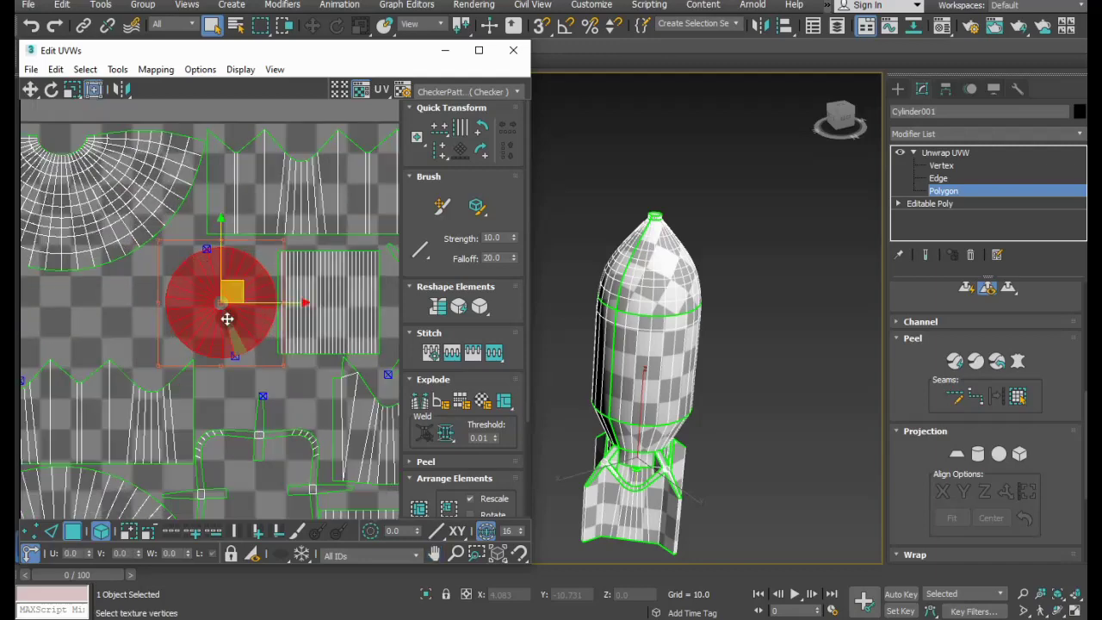
{"action": "scroll", "coordinate": [262, 336], "scroll_direction": "down", "scroll_amount": 5}
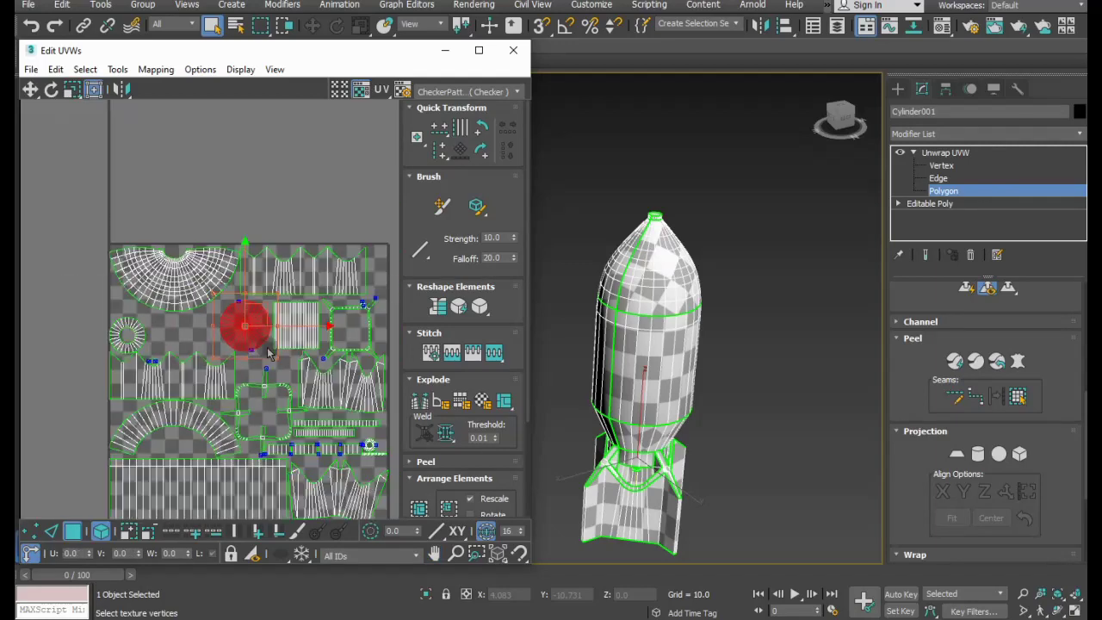
{"action": "left_click_drag", "start_coordinate": [280, 291], "coordinate": [165, 303]}
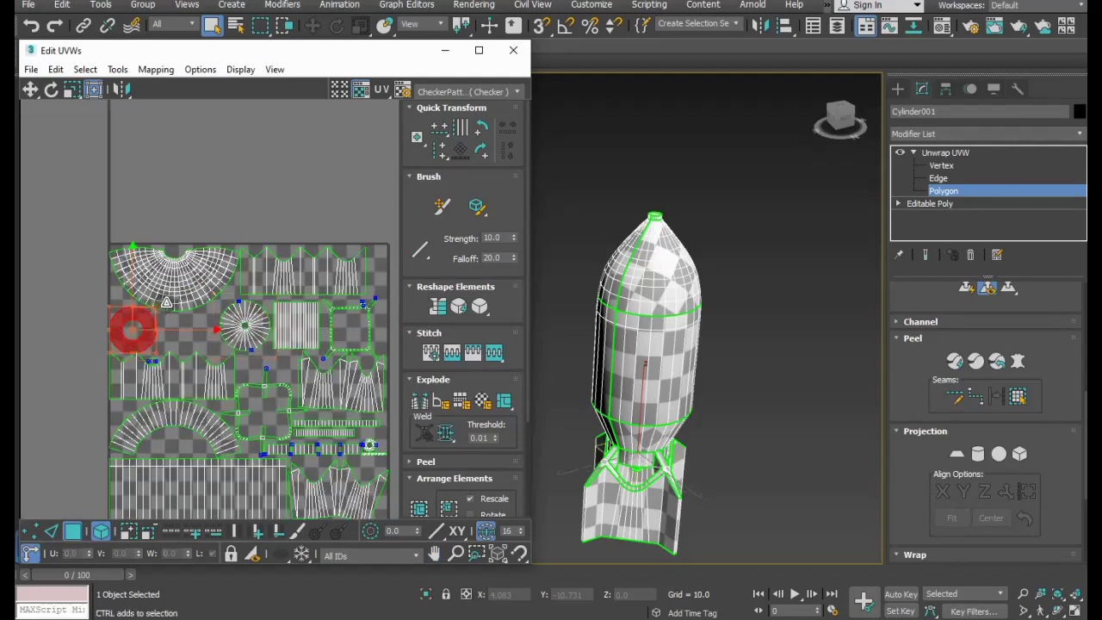
{"action": "scroll", "coordinate": [168, 299], "scroll_direction": "up", "scroll_amount": 2}
{"action": "scroll", "coordinate": [168, 299], "scroll_direction": "up", "scroll_amount": 2}
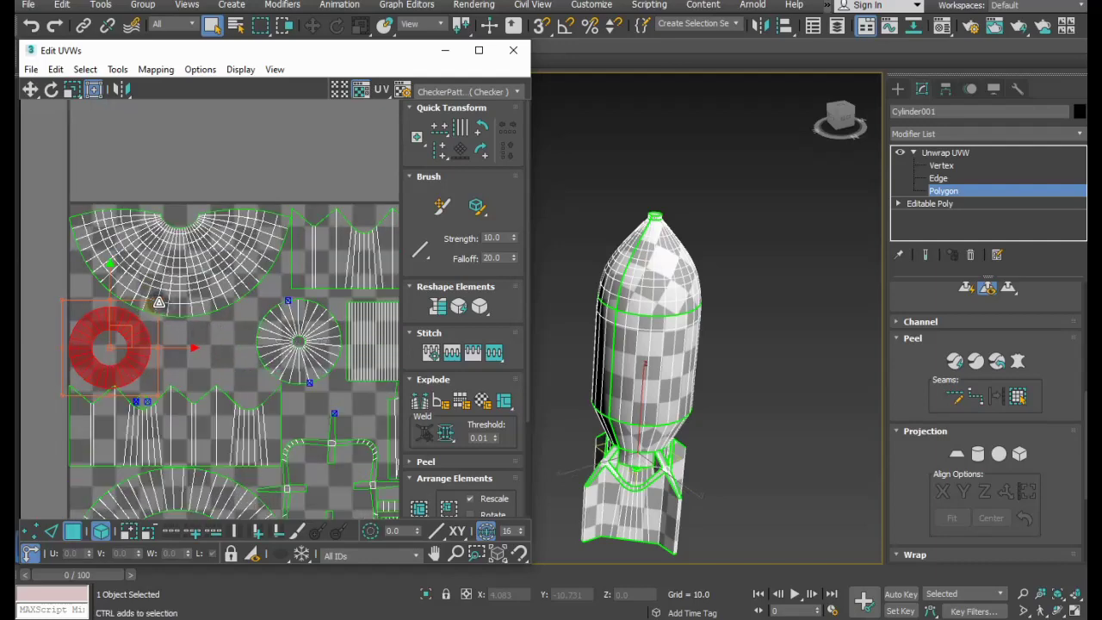
{"action": "left_click_drag", "start_coordinate": [158, 302], "coordinate": [162, 300]}
Move the solid round disc island up-right into the gap and enlarge it.
{"action": "left_click", "coordinate": [180, 361]}
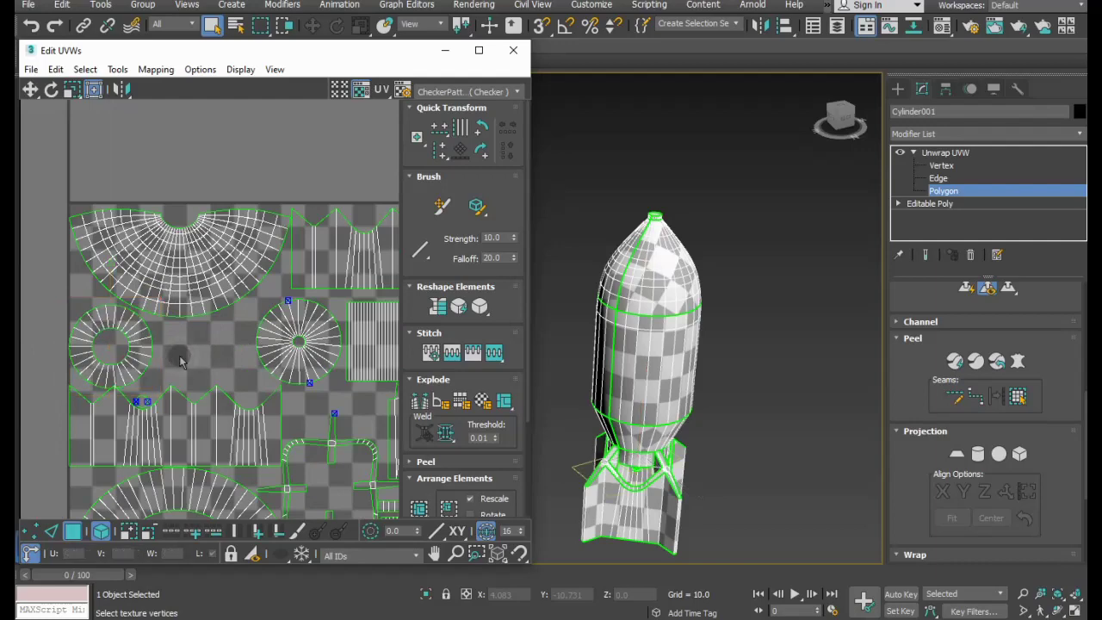
{"action": "scroll", "coordinate": [159, 399], "scroll_direction": "up", "scroll_amount": 3}
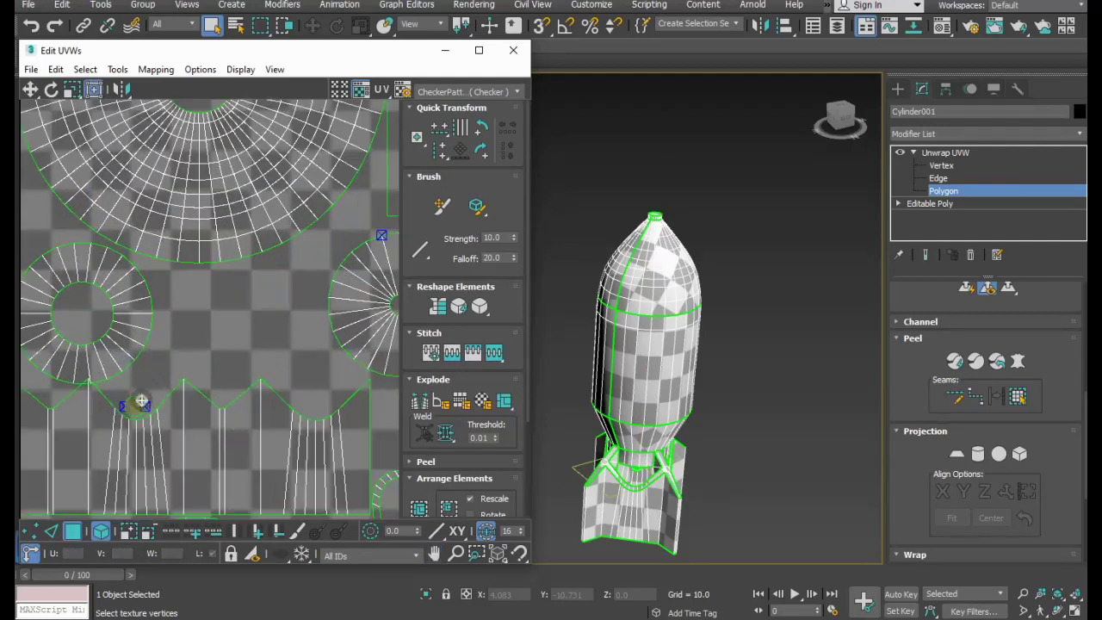
{"action": "left_click", "coordinate": [141, 401]}
{"action": "mouse_move", "coordinate": [143, 394]}
{"action": "left_mouse_down"}
{"action": "mouse_move", "coordinate": [239, 348]}
{"action": "mouse_move", "coordinate": [283, 301]}
{"action": "mouse_move", "coordinate": [239, 328]}
{"action": "left_mouse_up"}
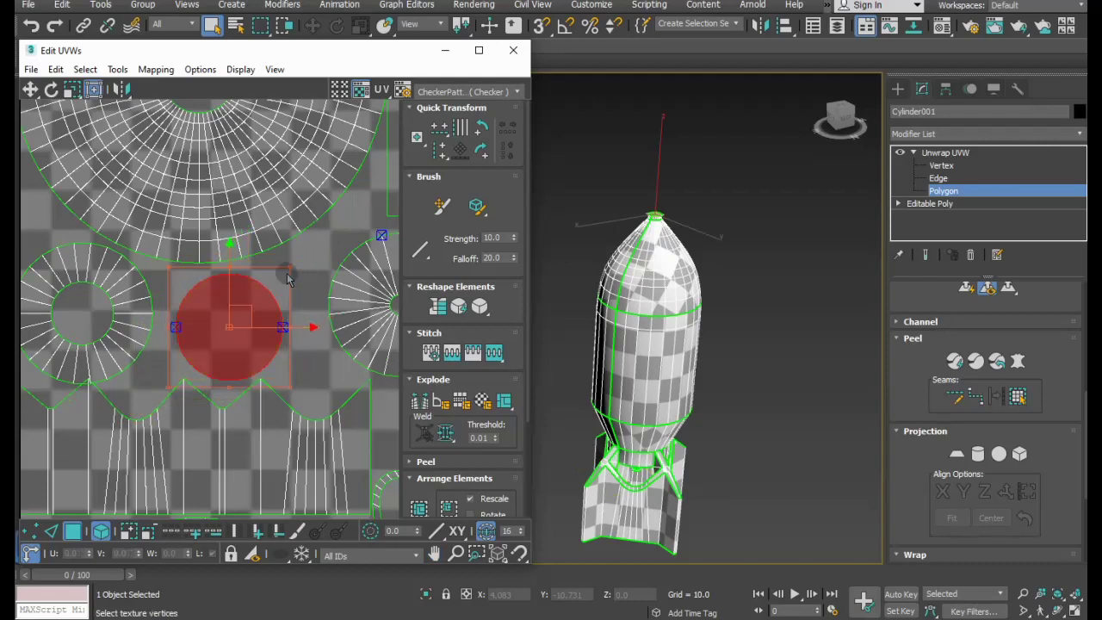
{"action": "left_click_drag", "start_coordinate": [291, 266], "coordinate": [303, 254]}
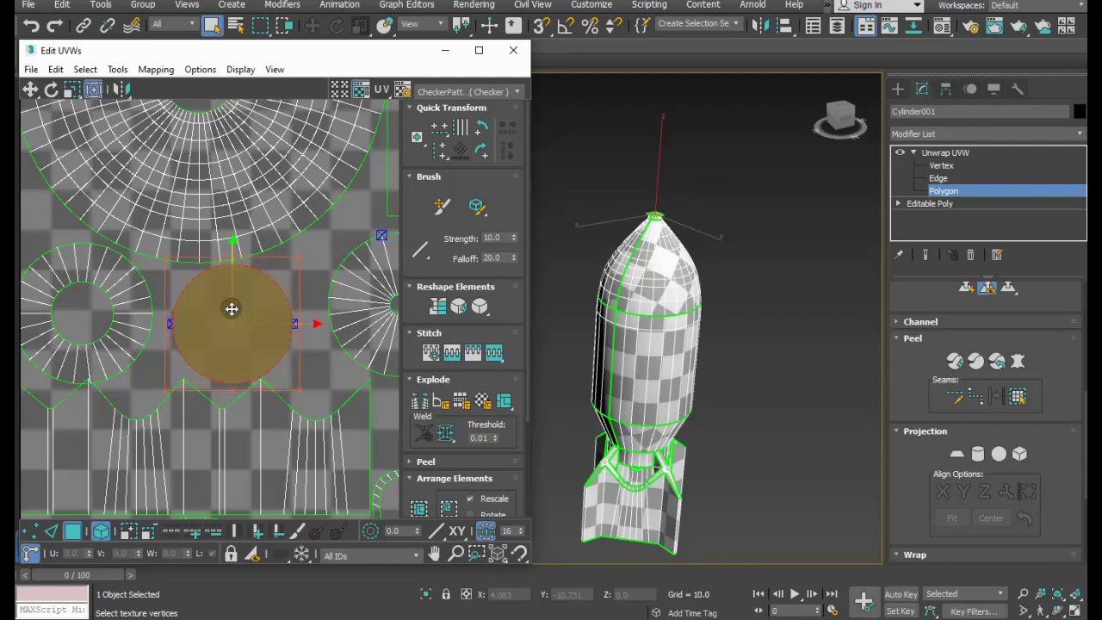
Nudge the disc slightly left, deselect it, and zoom out to see the whole layout.
{"action": "scroll", "coordinate": [232, 309], "scroll_direction": "up", "scroll_amount": 2}
{"action": "left_click", "coordinate": [180, 292]}
{"action": "scroll", "coordinate": [180, 292], "scroll_direction": "down", "scroll_amount": 1}
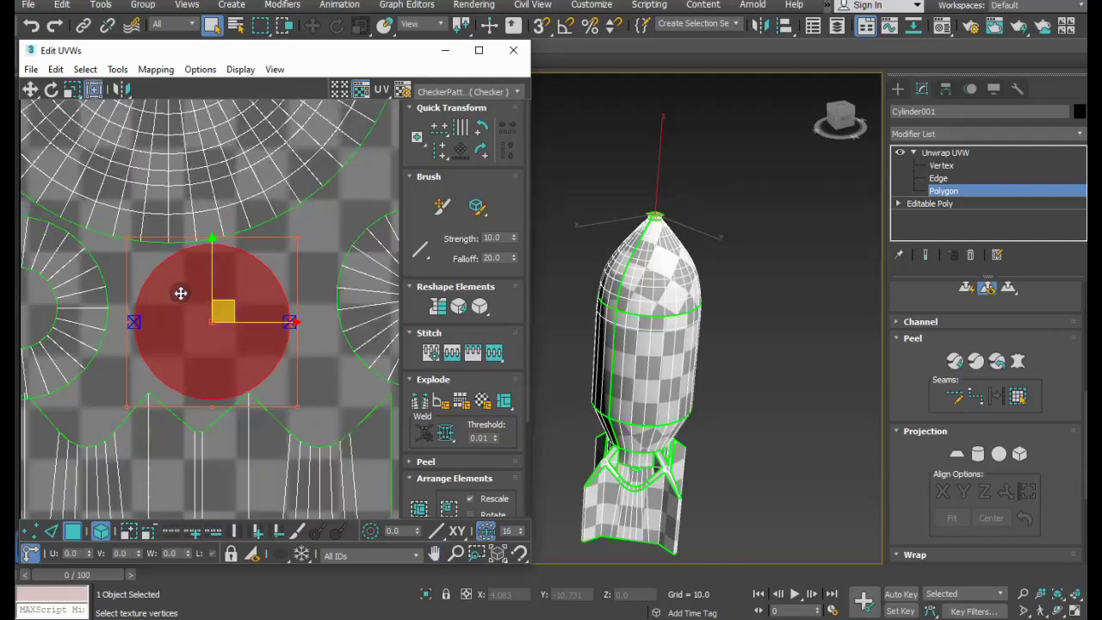
{"action": "scroll", "coordinate": [169, 319], "scroll_direction": "down", "scroll_amount": 1}
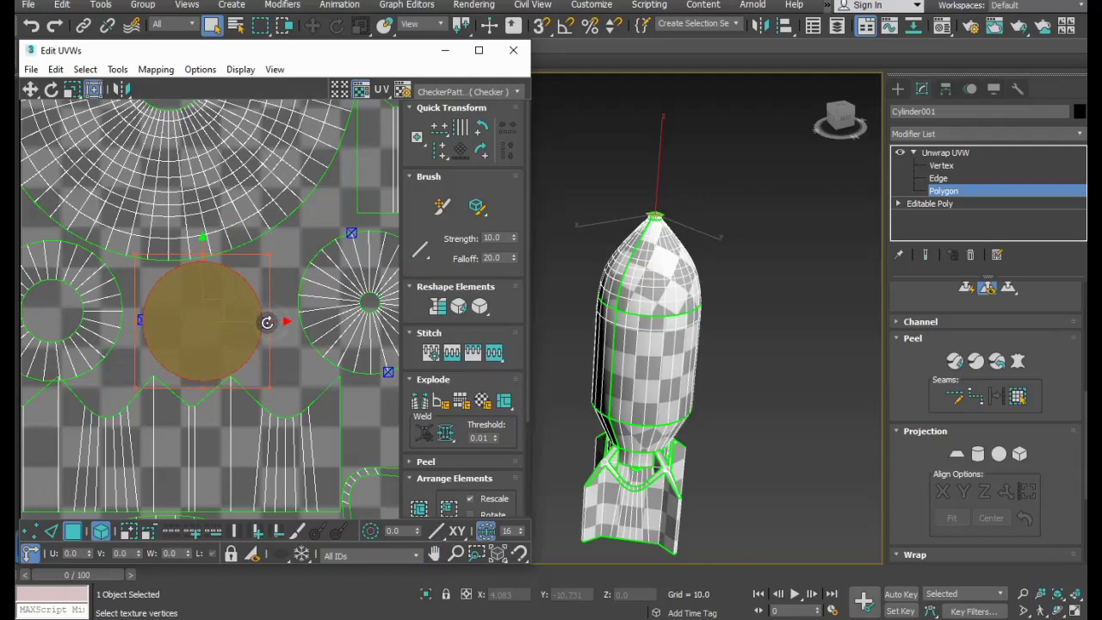
{"action": "left_click_drag", "start_coordinate": [288, 322], "coordinate": [280, 322]}
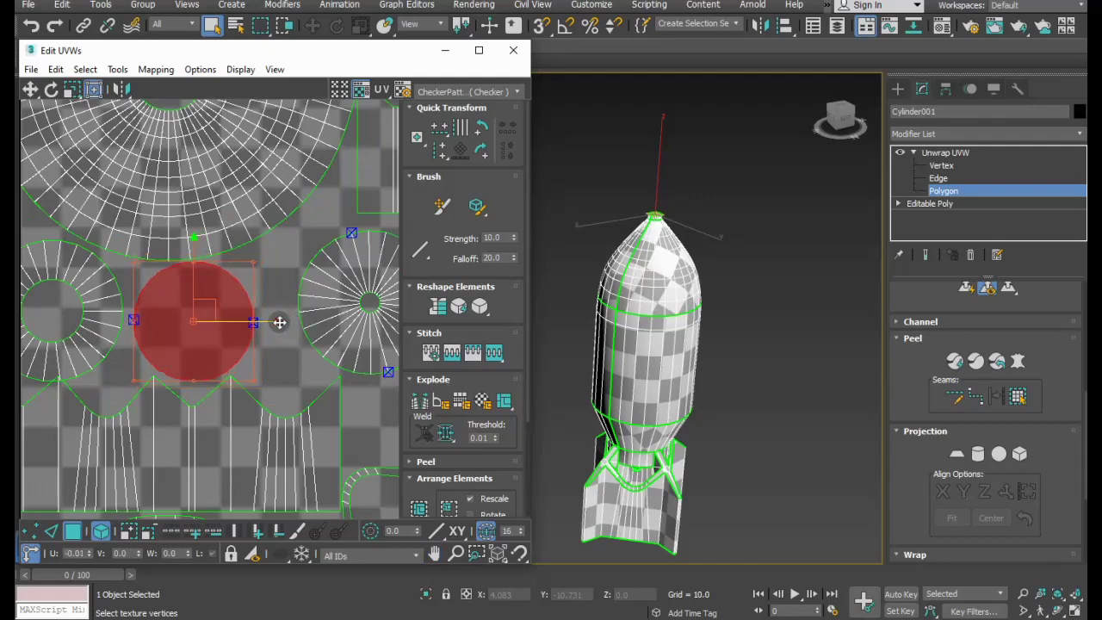
{"action": "scroll", "coordinate": [216, 278], "scroll_direction": "up", "scroll_amount": 3}
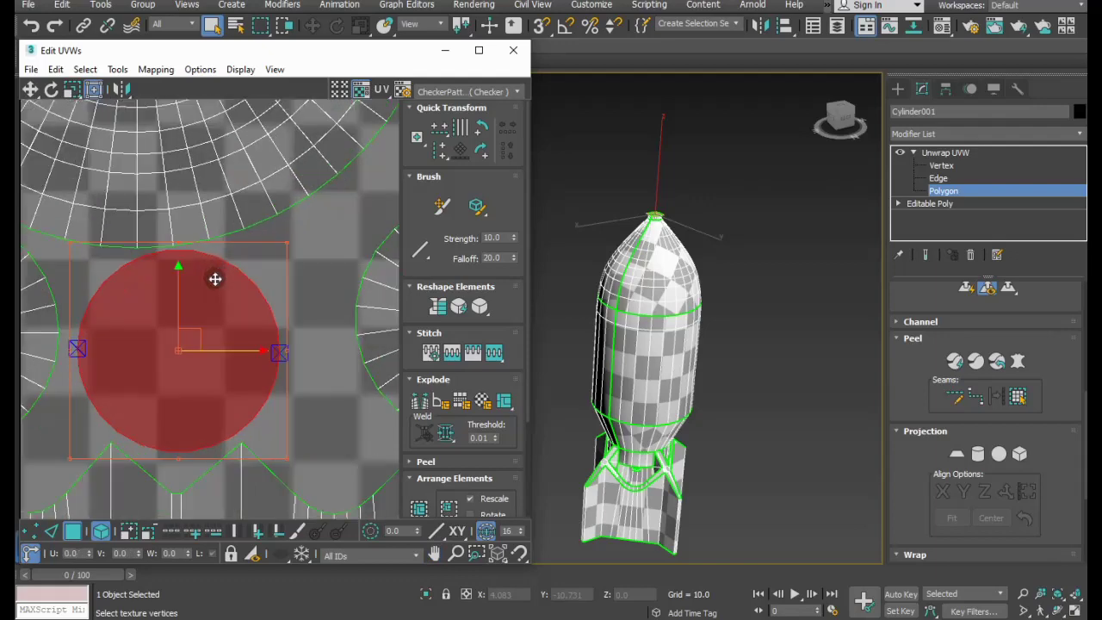
{"action": "left_click", "coordinate": [306, 265]}
{"action": "scroll", "coordinate": [172, 315], "scroll_direction": "down", "scroll_amount": 5}
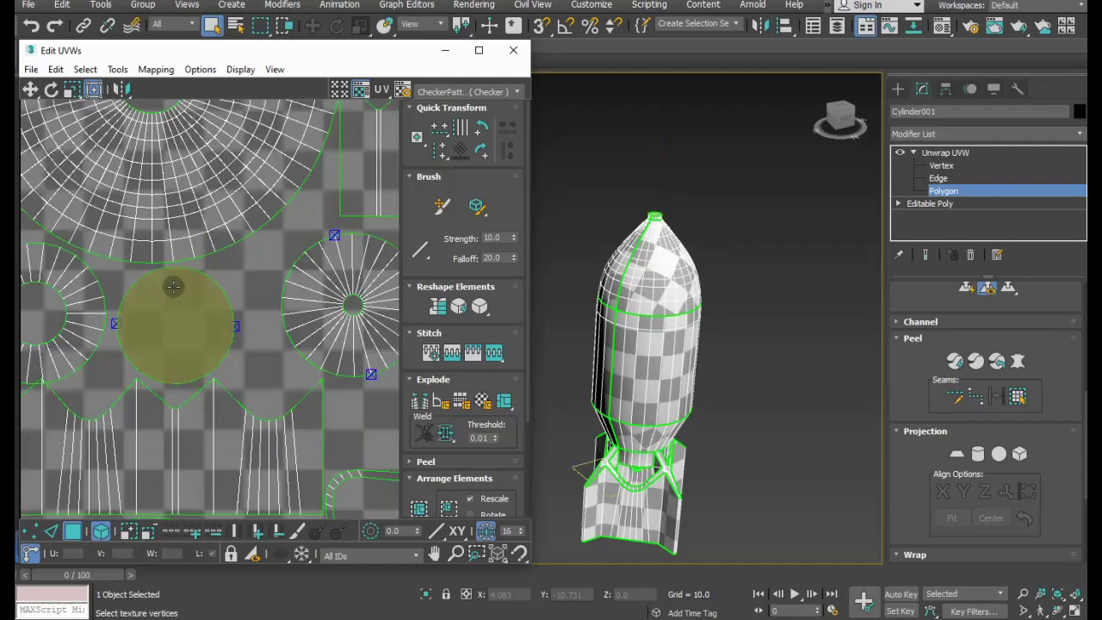
{"action": "scroll", "coordinate": [173, 289], "scroll_direction": "down", "scroll_amount": 2}
{"action": "scroll", "coordinate": [173, 289], "scroll_direction": "down", "scroll_amount": 2}
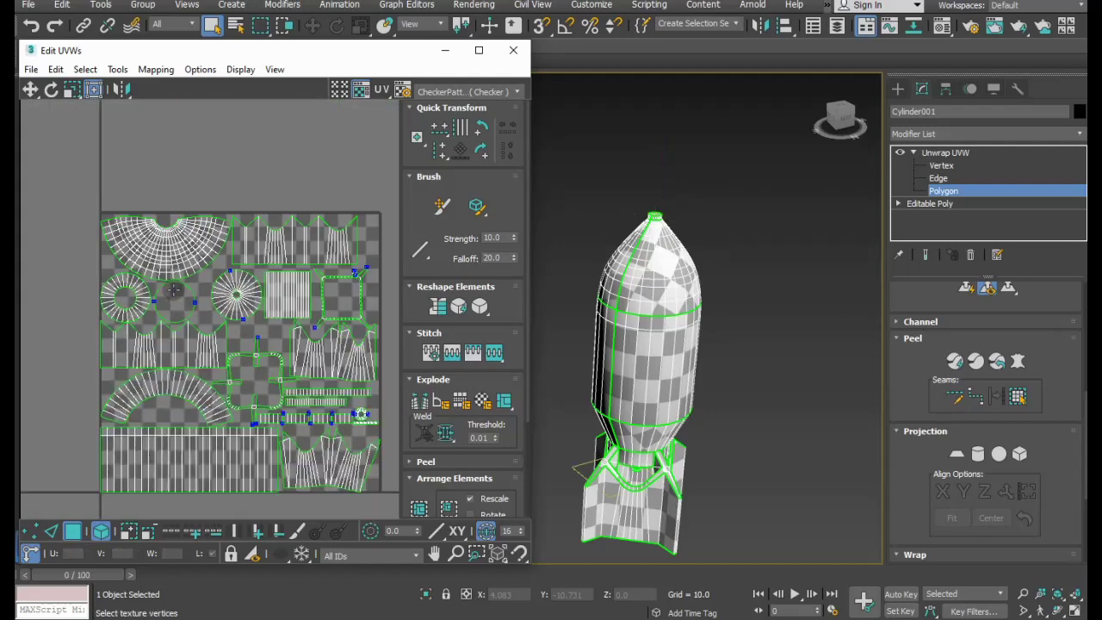
Nudge the small ring island up-right beside the strips and scale it up inside the tile.
{"action": "scroll", "coordinate": [396, 431], "scroll_direction": "up", "scroll_amount": 2}
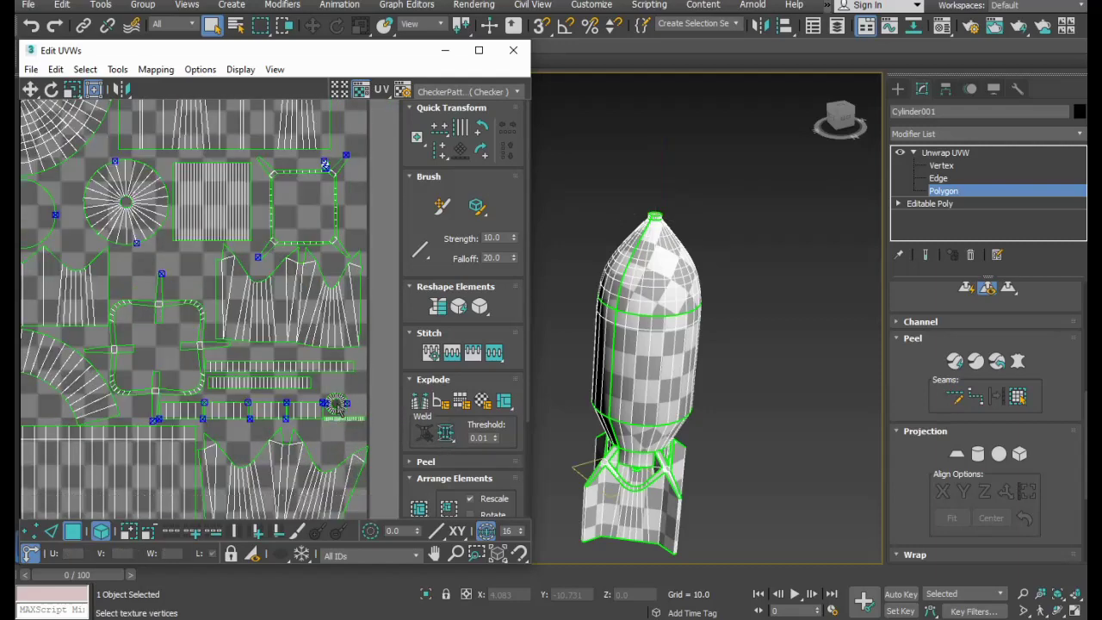
{"action": "left_click", "coordinate": [342, 405]}
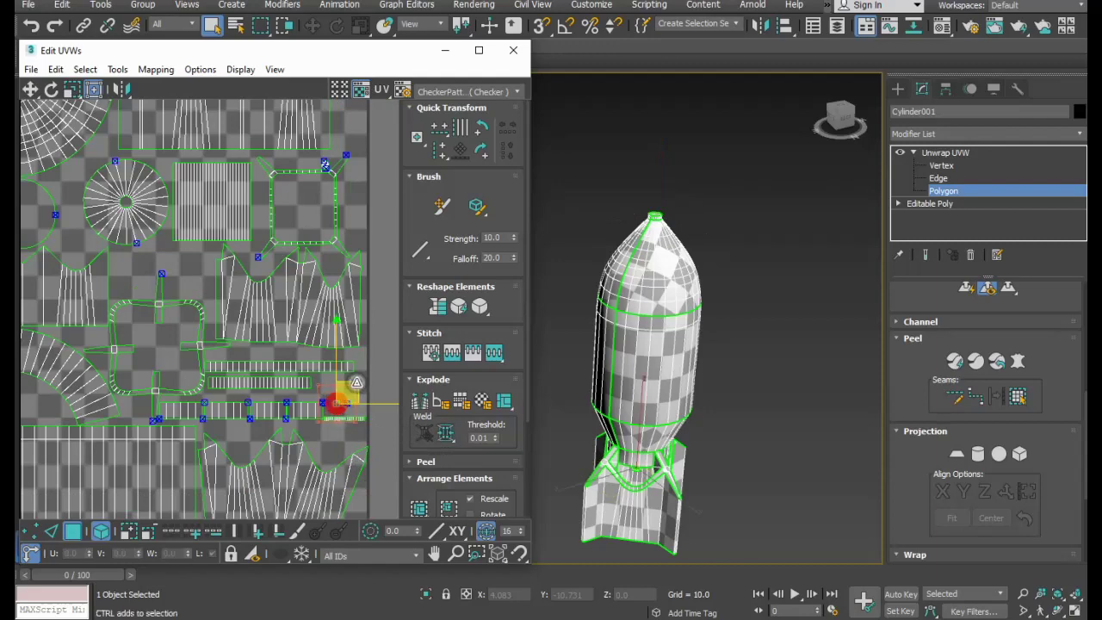
{"action": "left_click_drag", "start_coordinate": [356, 381], "coordinate": [367, 371]}
{"action": "scroll", "coordinate": [362, 392], "scroll_direction": "up", "scroll_amount": 1}
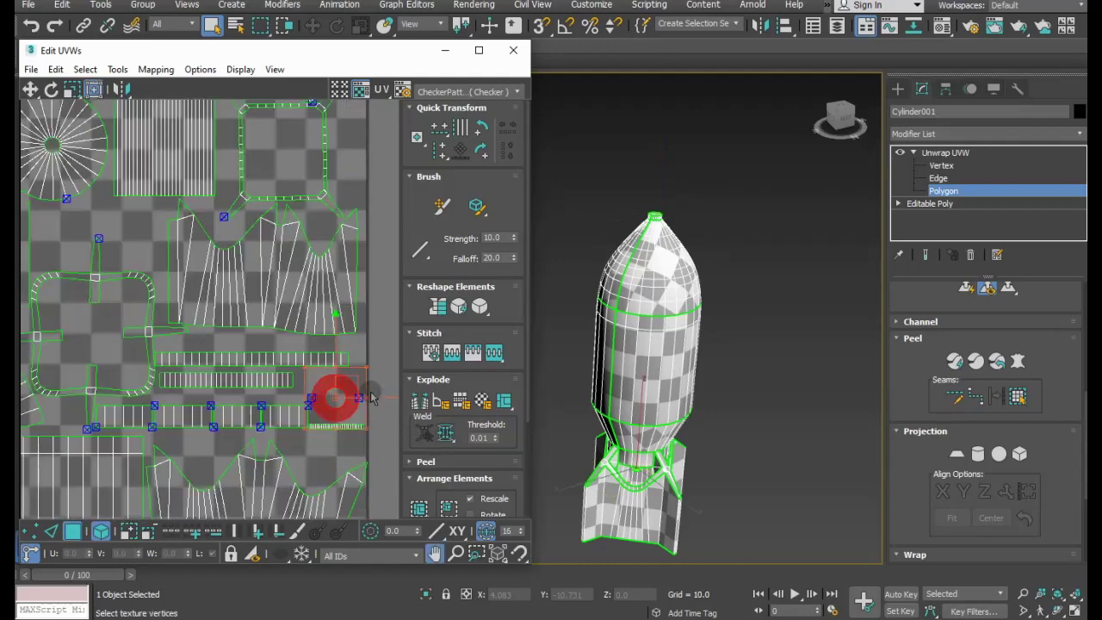
{"action": "scroll", "coordinate": [361, 396], "scroll_direction": "up", "scroll_amount": 3}
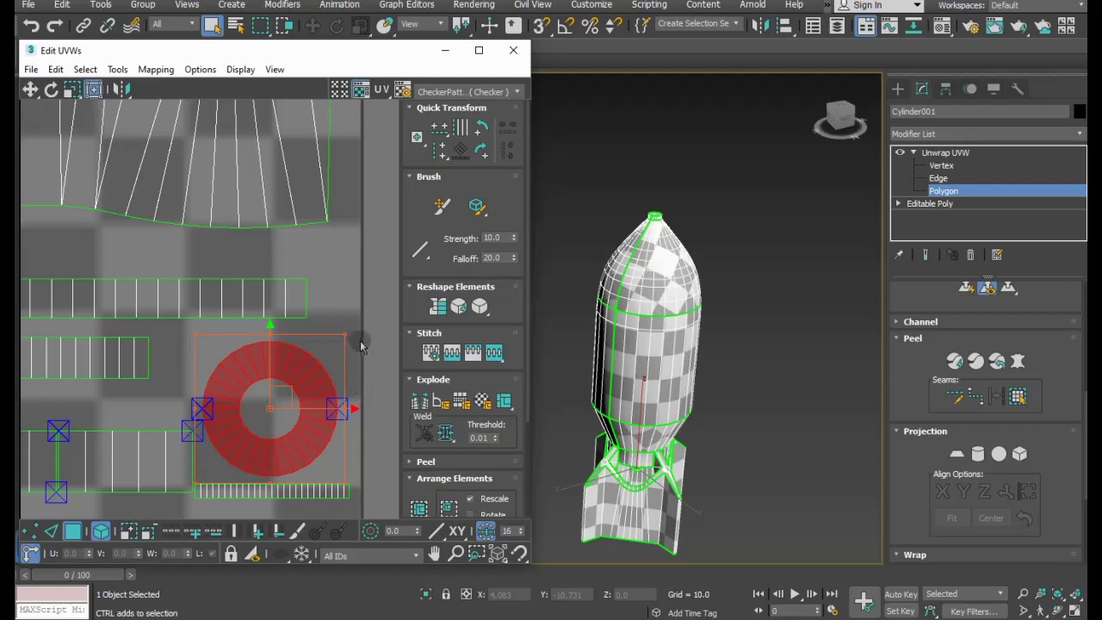
{"action": "left_click_drag", "start_coordinate": [344, 330], "coordinate": [357, 318]}
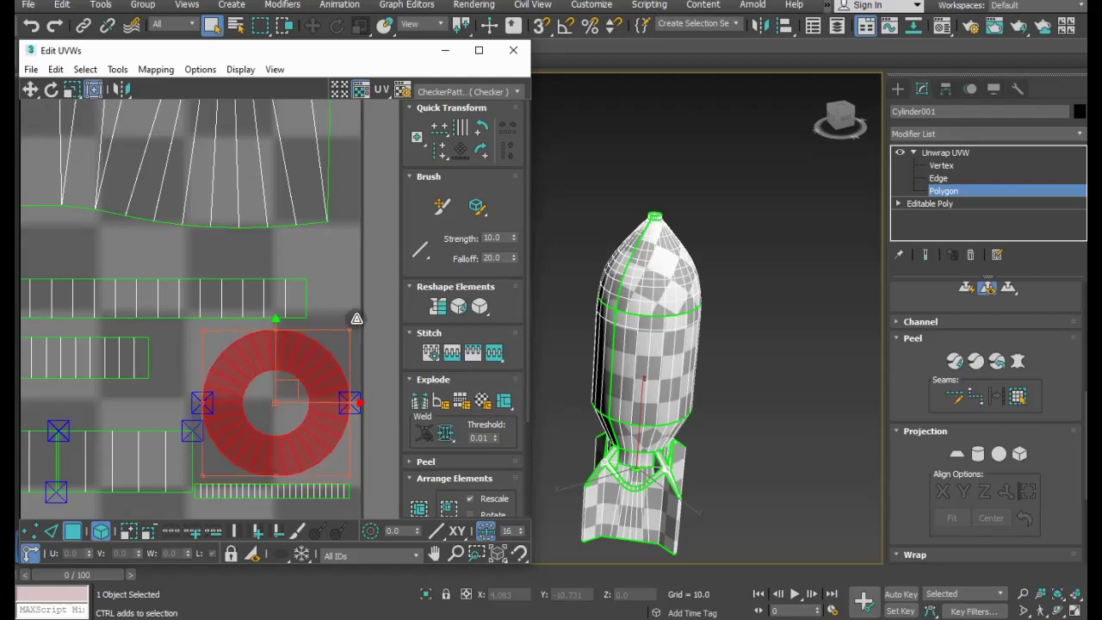
{"action": "scroll", "coordinate": [356, 322], "scroll_direction": "down", "scroll_amount": 2}
{"action": "scroll", "coordinate": [356, 328], "scroll_direction": "down", "scroll_amount": 2}
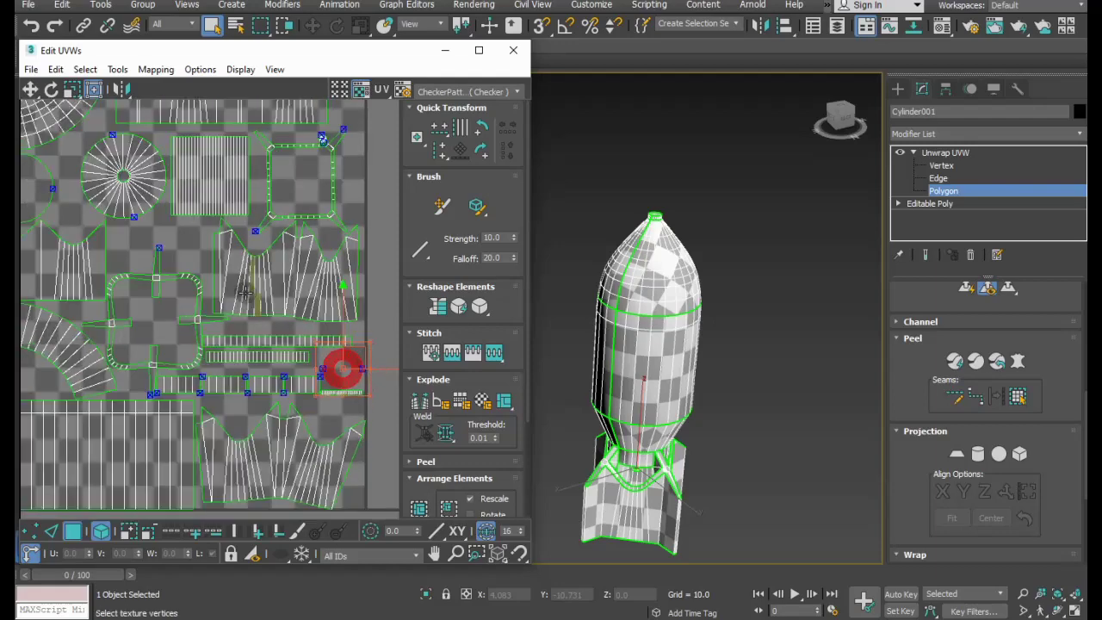
{"action": "scroll", "coordinate": [334, 392], "scroll_direction": "down", "scroll_amount": 1}
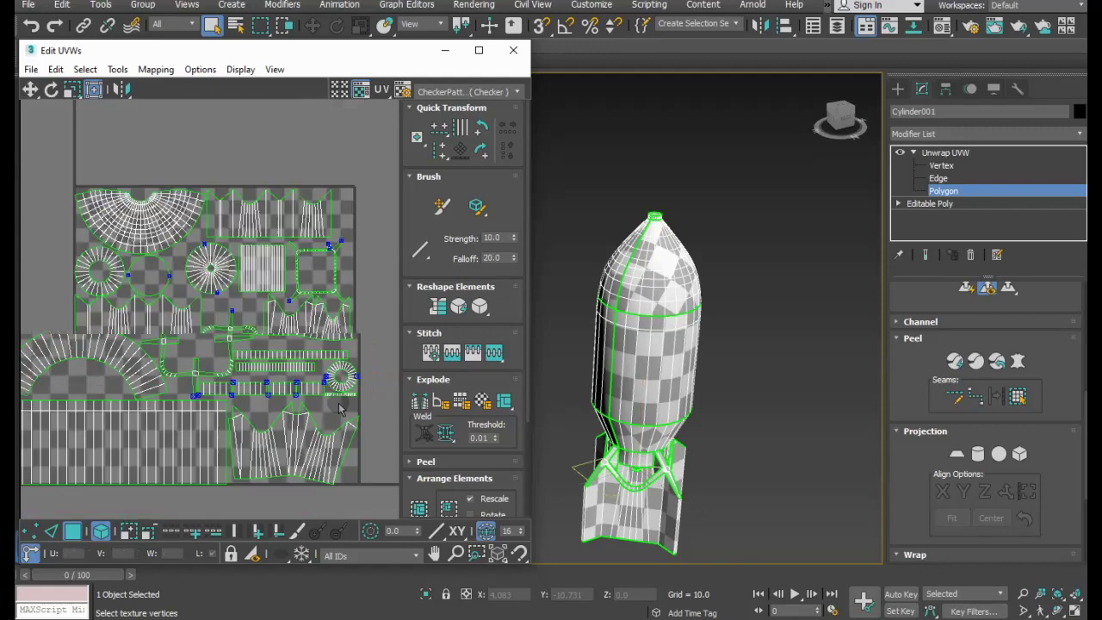
{"action": "scroll", "coordinate": [336, 398], "scroll_direction": "down", "scroll_amount": 1}
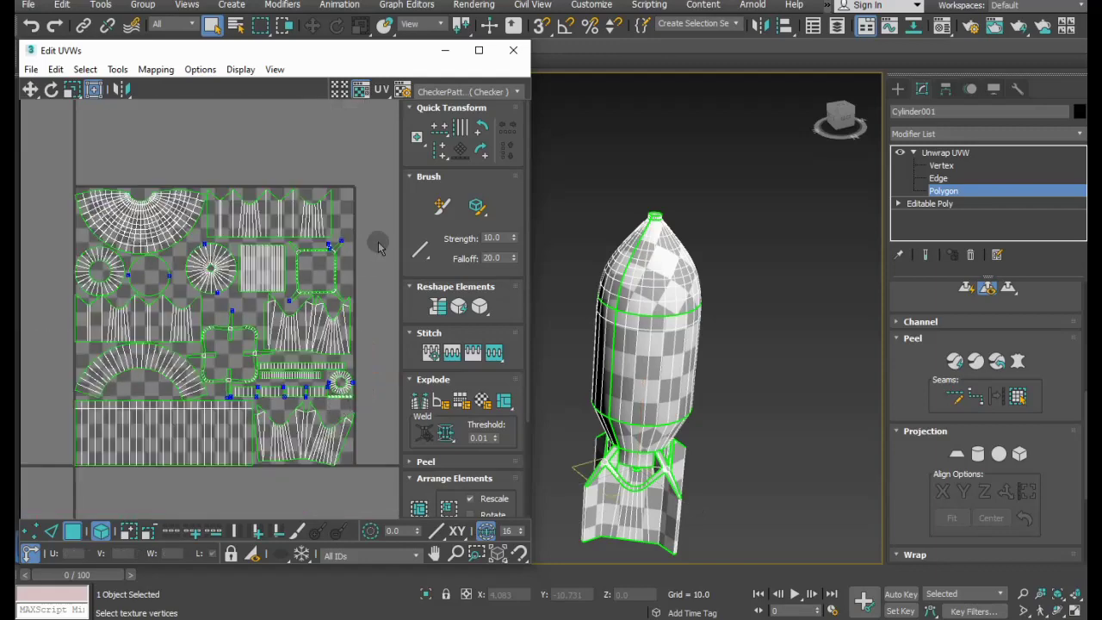
Close Edit UVWs and move the rocket up along Z to 7.949.
{"action": "left_click", "coordinate": [523, 50]}
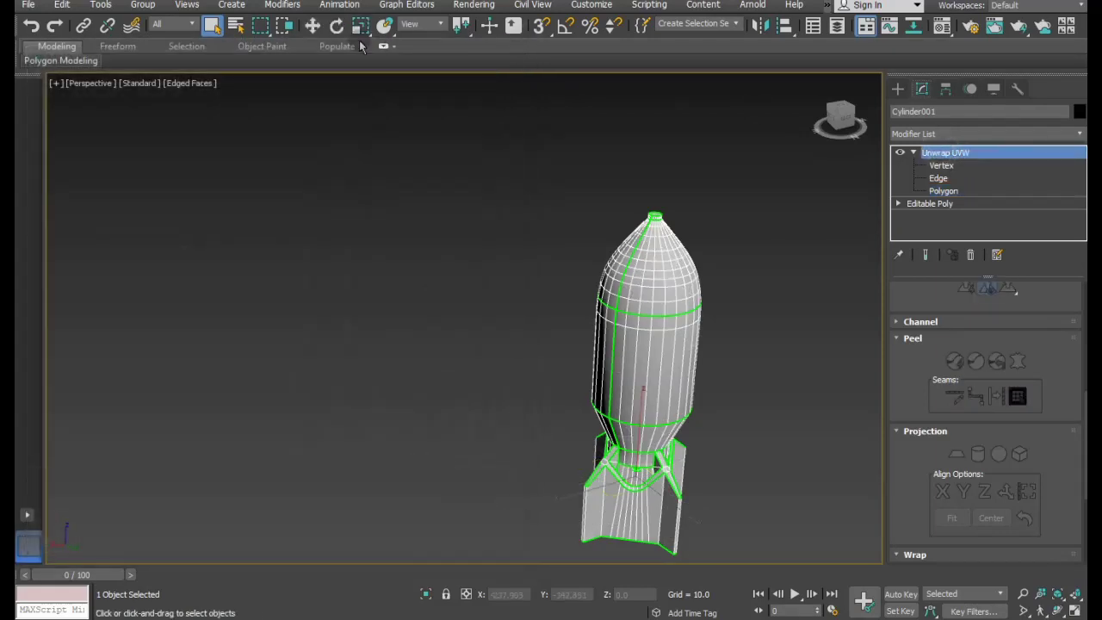
{"action": "left_click", "coordinate": [312, 26]}
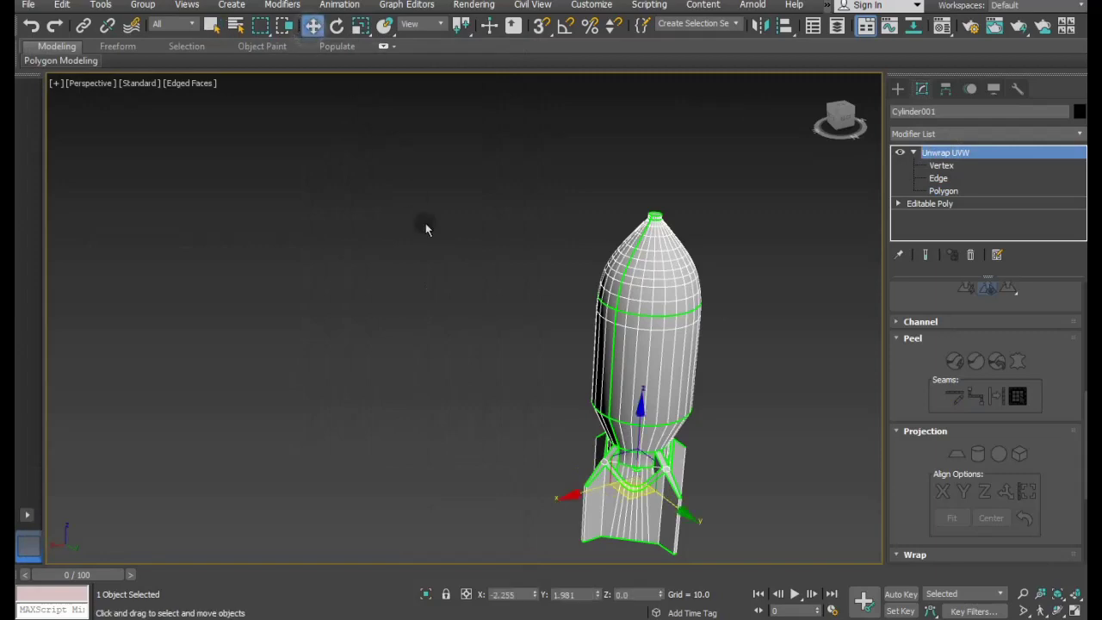
{"action": "left_click", "coordinate": [475, 362]}
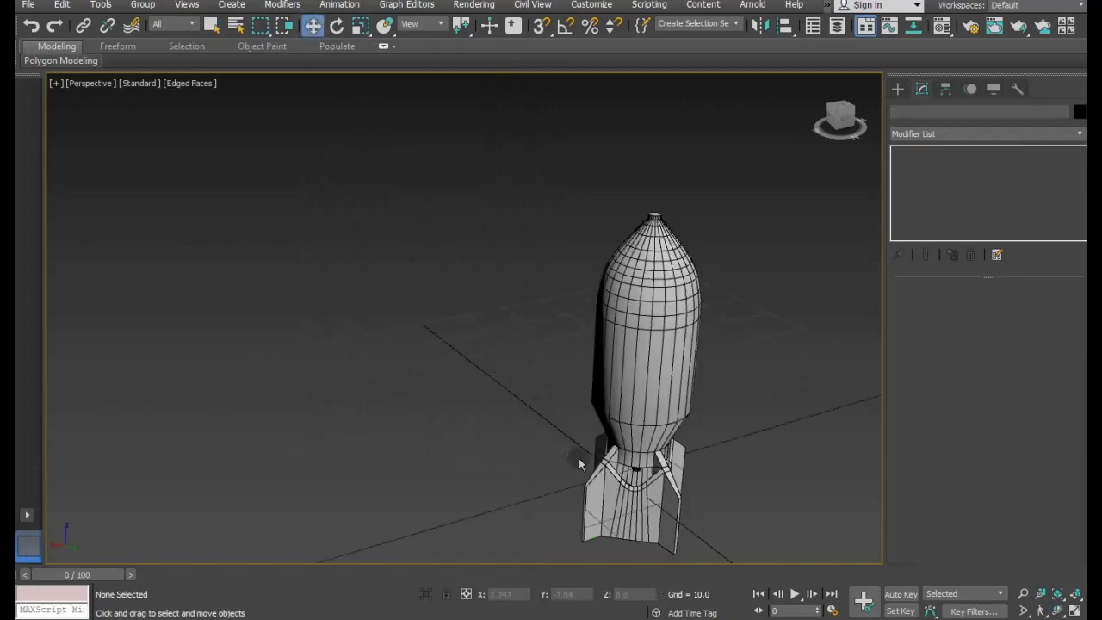
{"action": "left_click", "coordinate": [639, 418]}
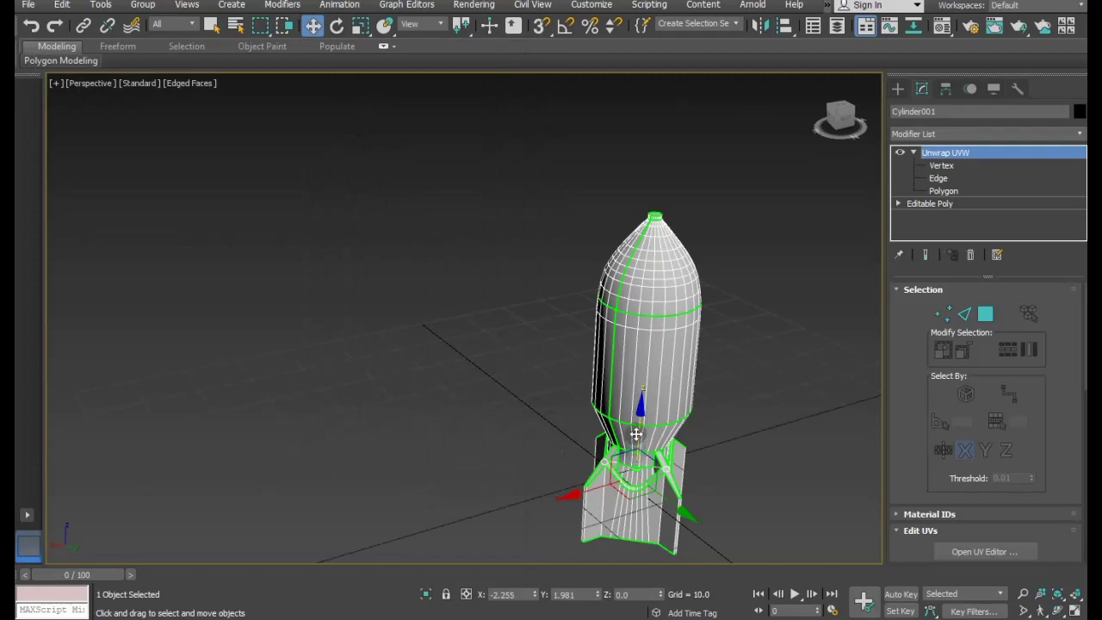
{"action": "left_click_drag", "start_coordinate": [635, 435], "coordinate": [623, 386]}
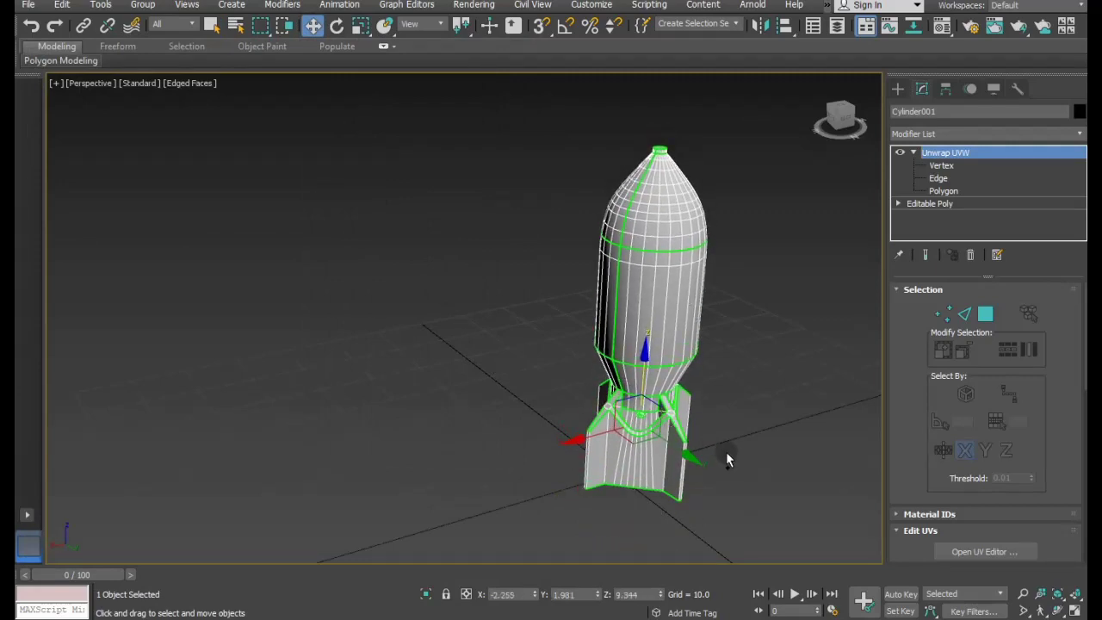
{"action": "middle_click_drag", "start_coordinate": [725, 459], "coordinate": [600, 400], "text": "alt"}
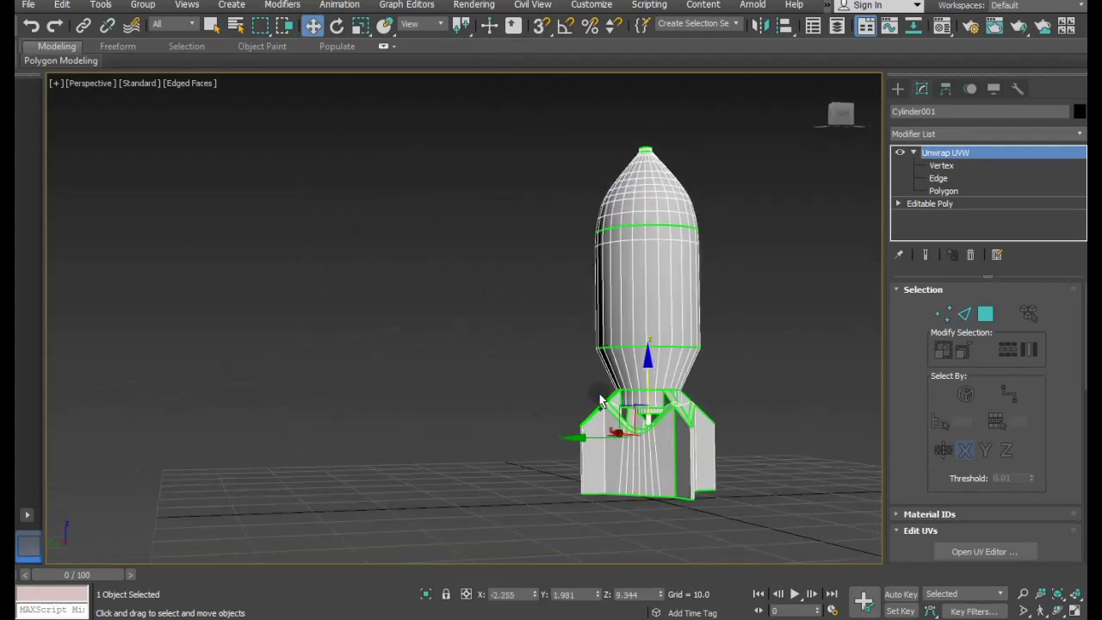
{"action": "left_click_drag", "start_coordinate": [641, 376], "coordinate": [646, 395]}
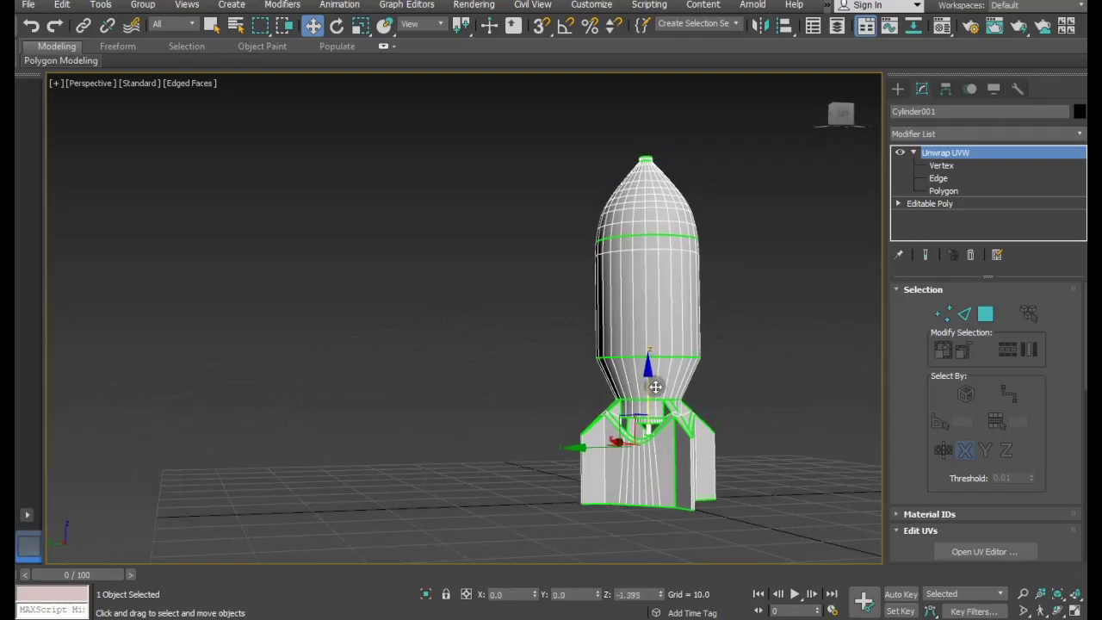
{"action": "mouse_move", "coordinate": [645, 394]}
{"action": "middle_mouse_down", "text": "alt"}
{"action": "mouse_move", "coordinate": [677, 433]}
{"action": "mouse_move", "coordinate": [692, 430]}
{"action": "mouse_move", "coordinate": [676, 433]}
{"action": "mouse_move", "coordinate": [683, 439]}
{"action": "middle_mouse_up", "text": "alt"}
Turn on Affect Pivot Only in the Hierarchy pivot settings and save the scene.
{"action": "left_click", "coordinate": [944, 89]}
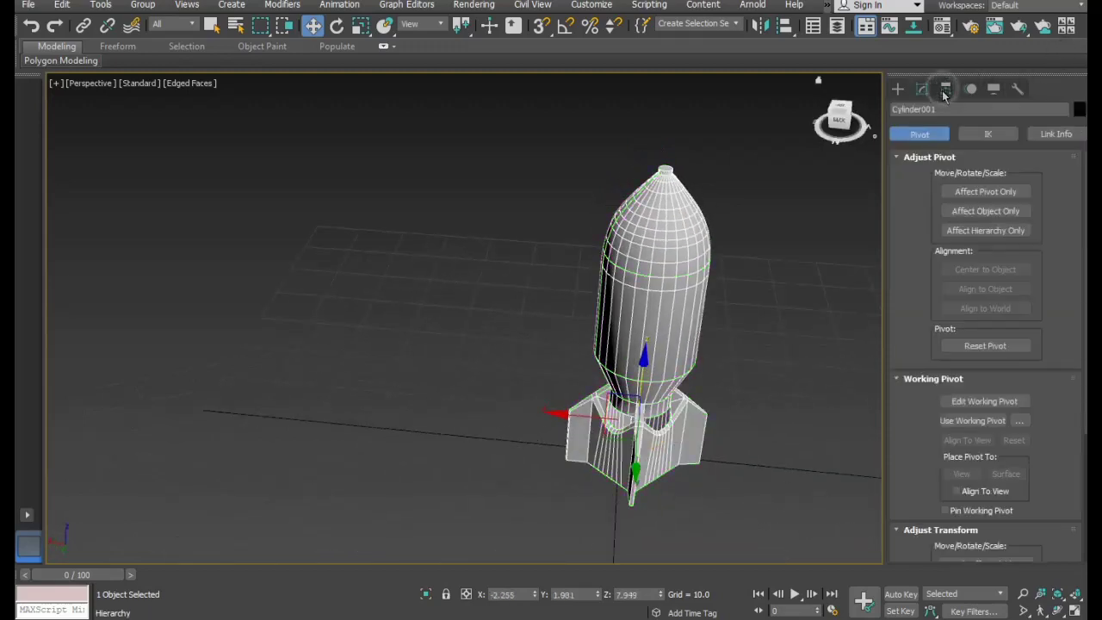
{"action": "left_click", "coordinate": [984, 191]}
{"action": "left_click", "coordinate": [29, 6]}
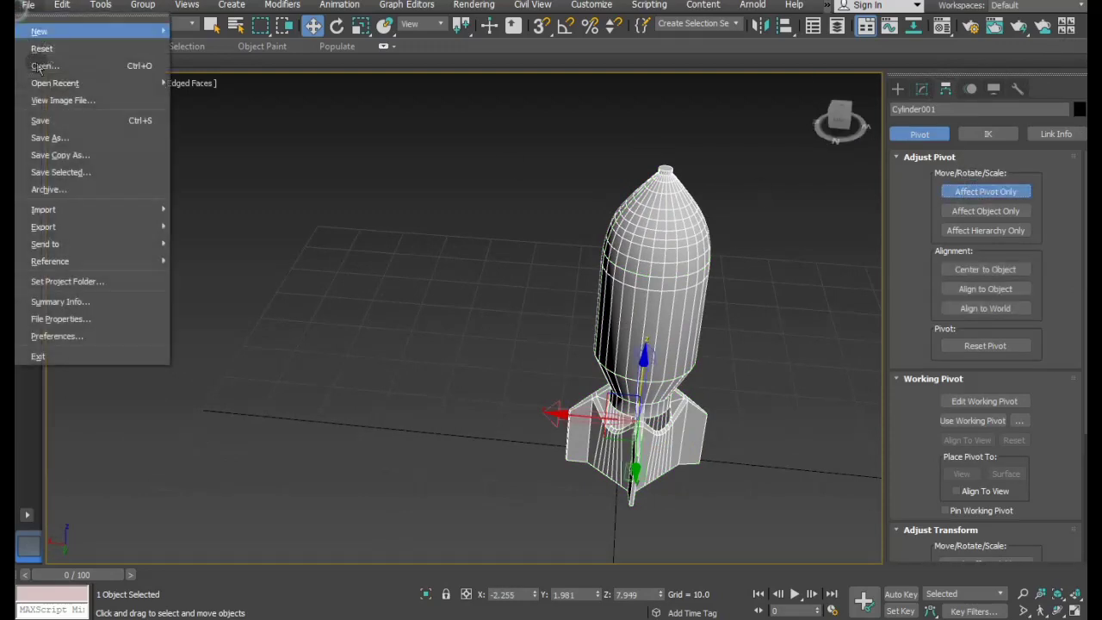
{"action": "left_click", "coordinate": [39, 120]}
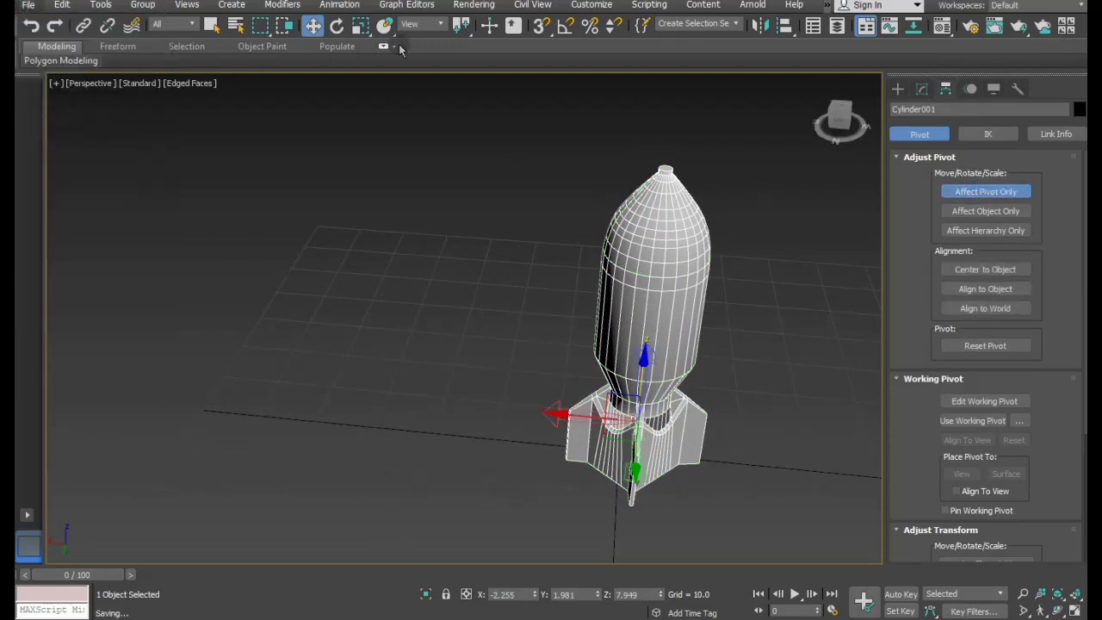
With snaps on, snap the pivot to a base vertex and the rocket to world origin 0, 0, 0.
{"action": "left_click", "coordinate": [538, 31]}
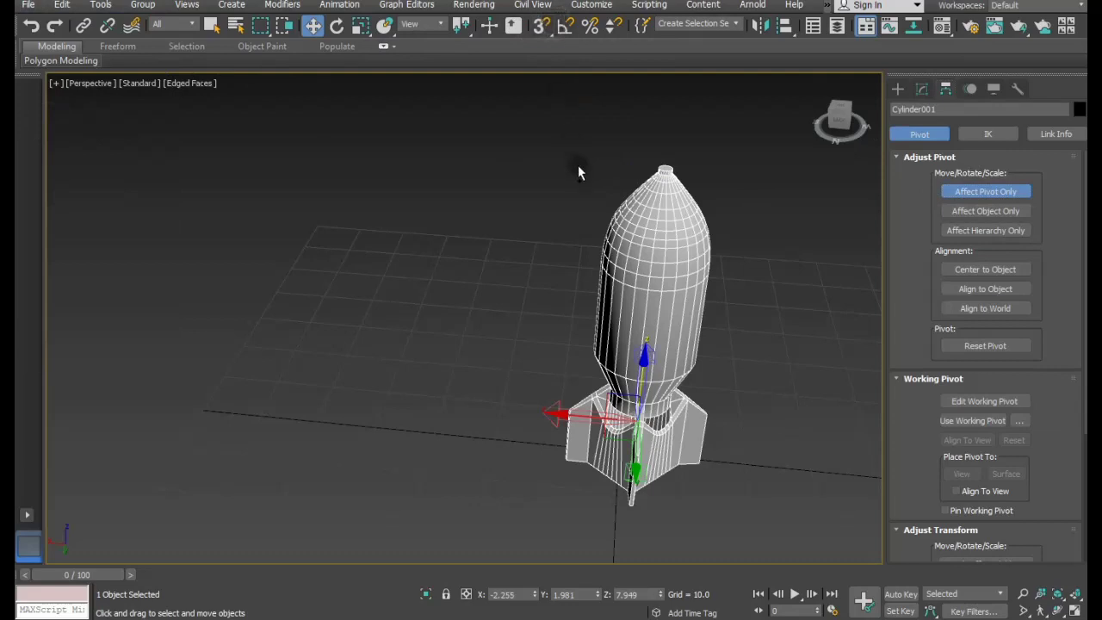
{"action": "mouse_move", "coordinate": [578, 173]}
{"action": "middle_mouse_down", "text": "alt"}
{"action": "mouse_move", "coordinate": [497, 172]}
{"action": "mouse_move", "coordinate": [517, 63]}
{"action": "middle_mouse_up", "text": "alt"}
{"action": "left_click", "coordinate": [538, 26]}
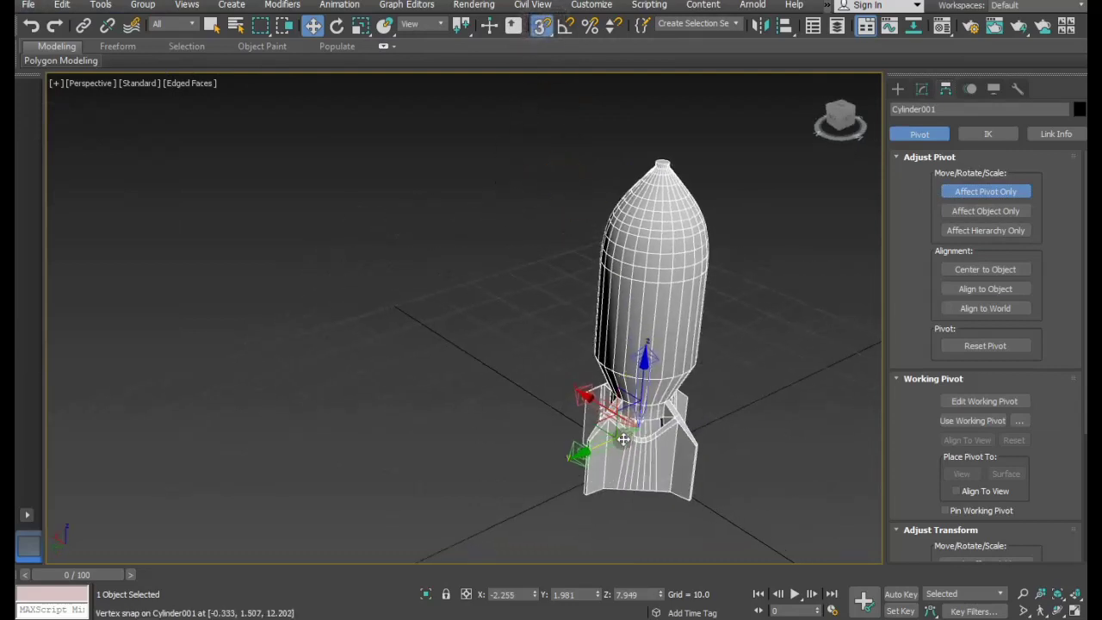
{"action": "left_click_drag", "start_coordinate": [634, 414], "coordinate": [694, 438]}
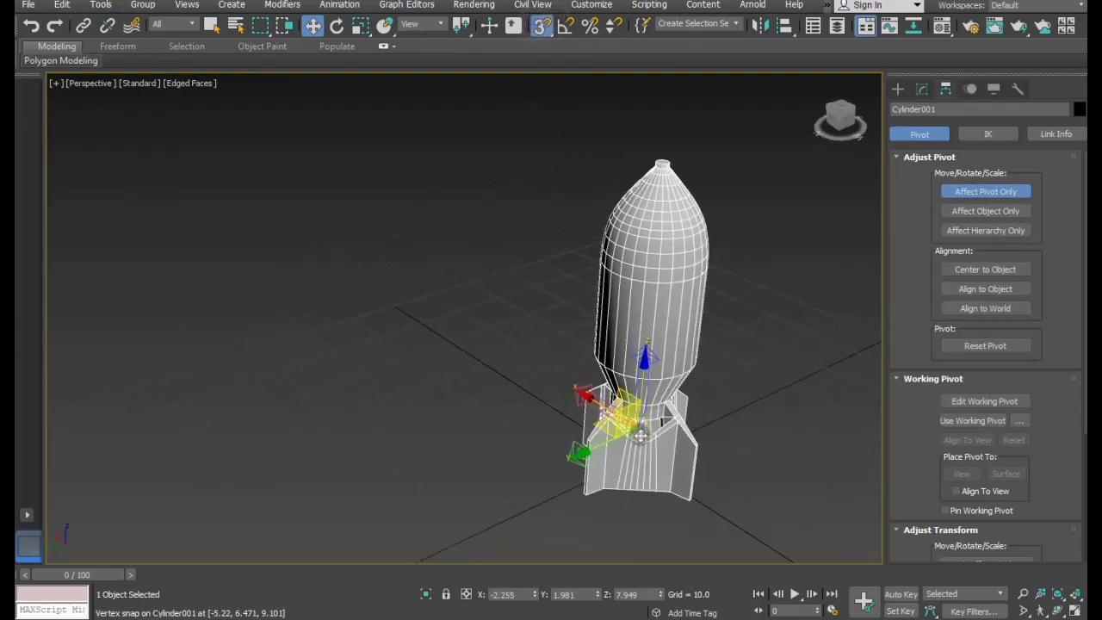
{"action": "left_click", "coordinate": [922, 89]}
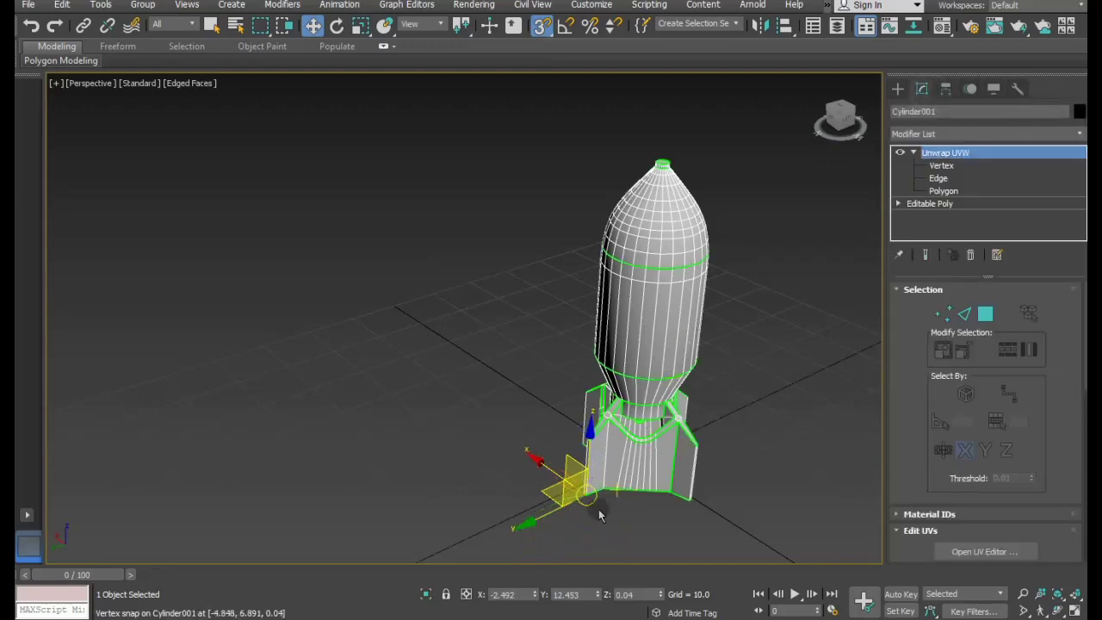
{"action": "left_click_drag", "start_coordinate": [586, 507], "coordinate": [632, 459]}
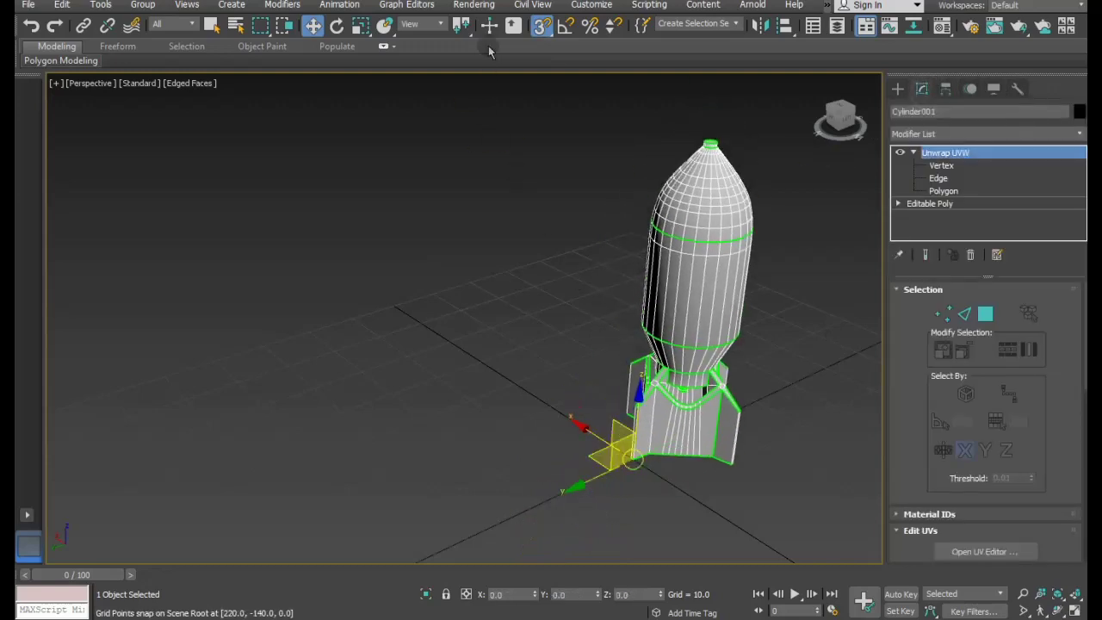